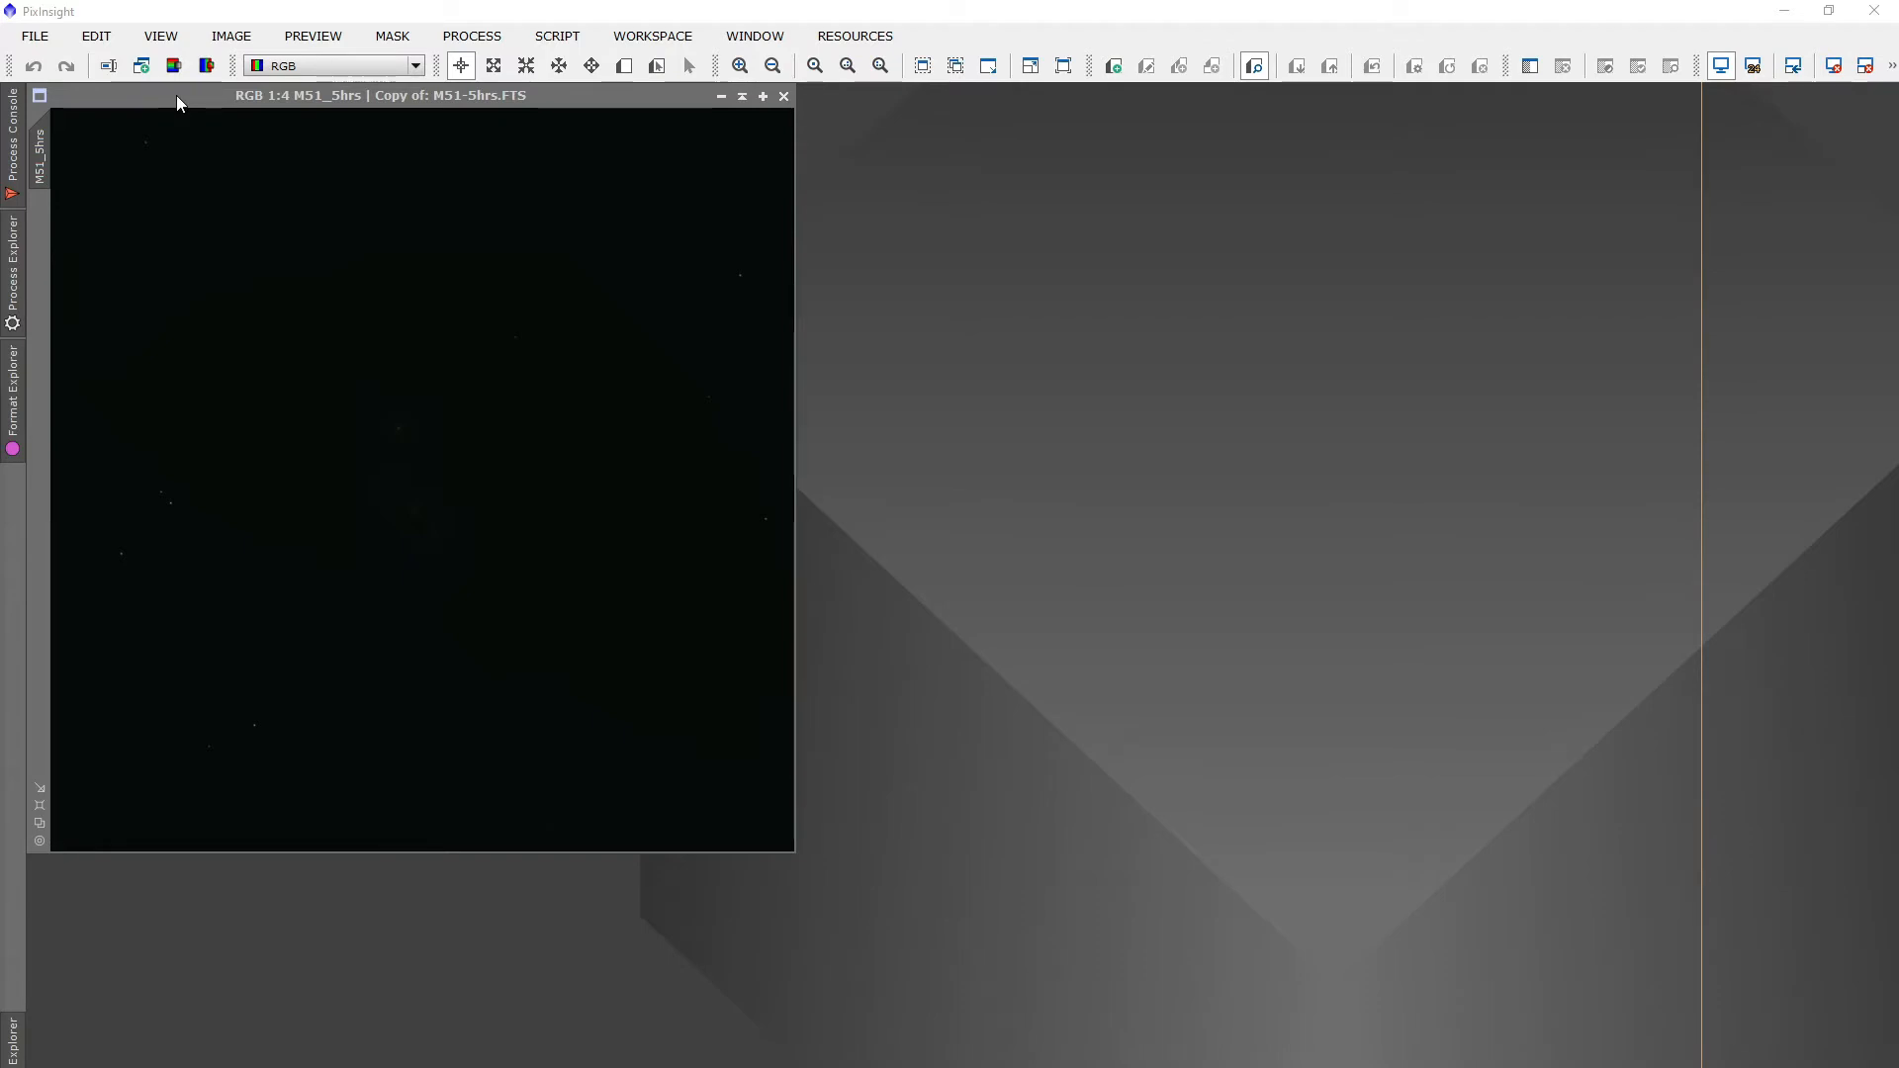
# Apply an automatic screen stretch to the M51_5hrs image and open DynamicCrop beside it
pyautogui.click(178, 97)
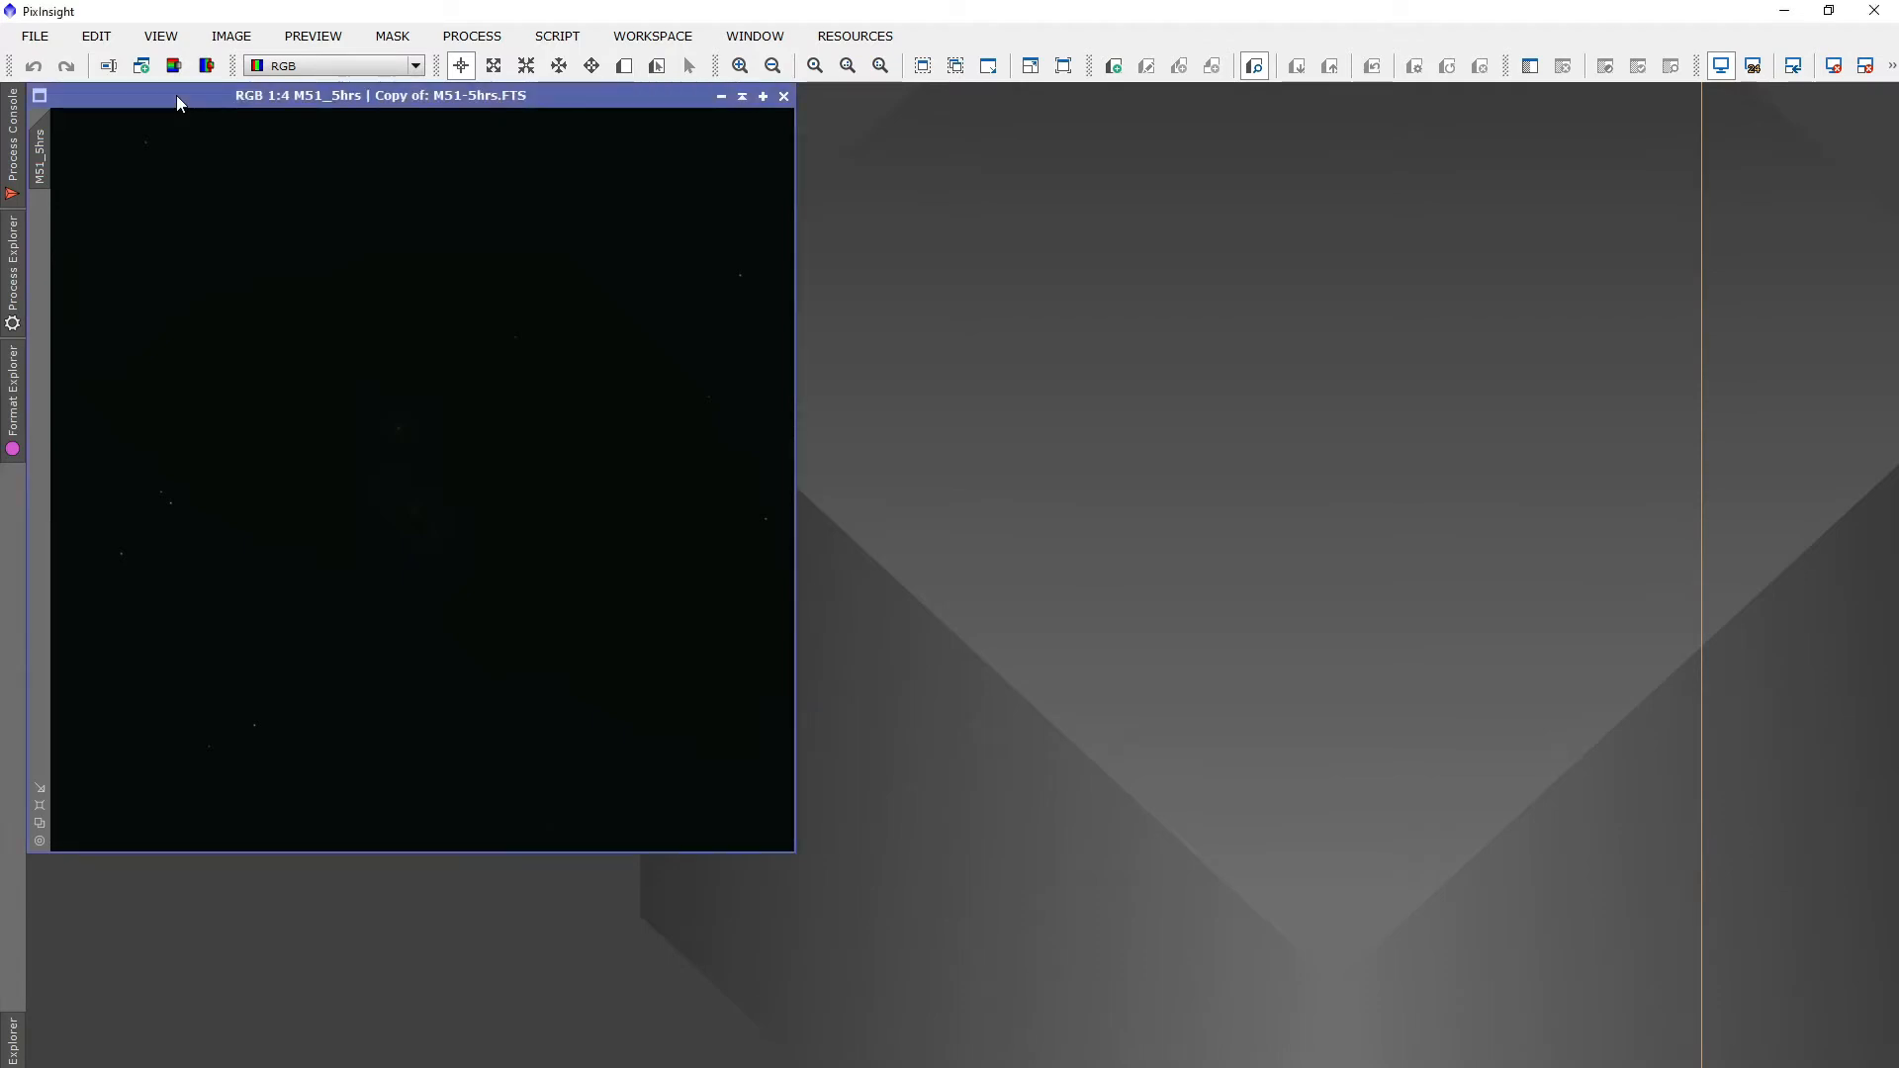
pyautogui.hotkey('ctrl', 'a')
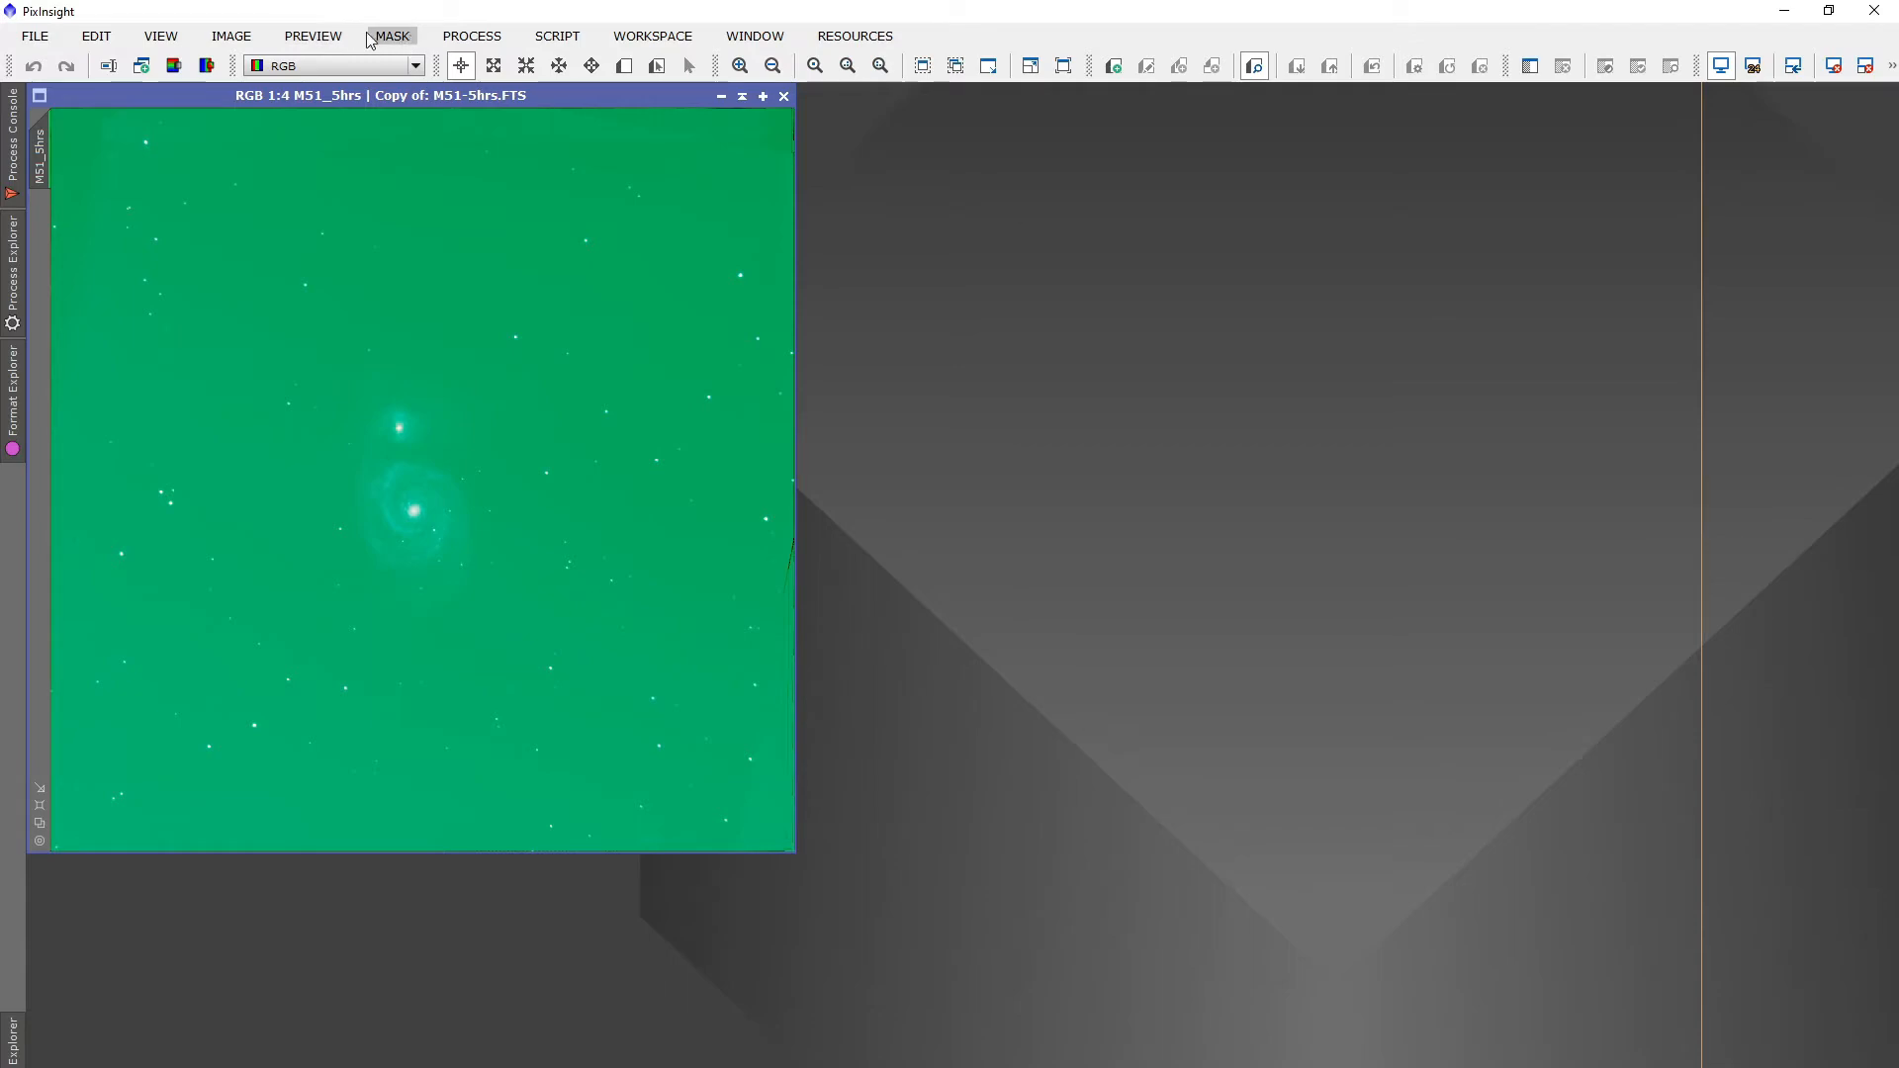
pyautogui.click(469, 38)
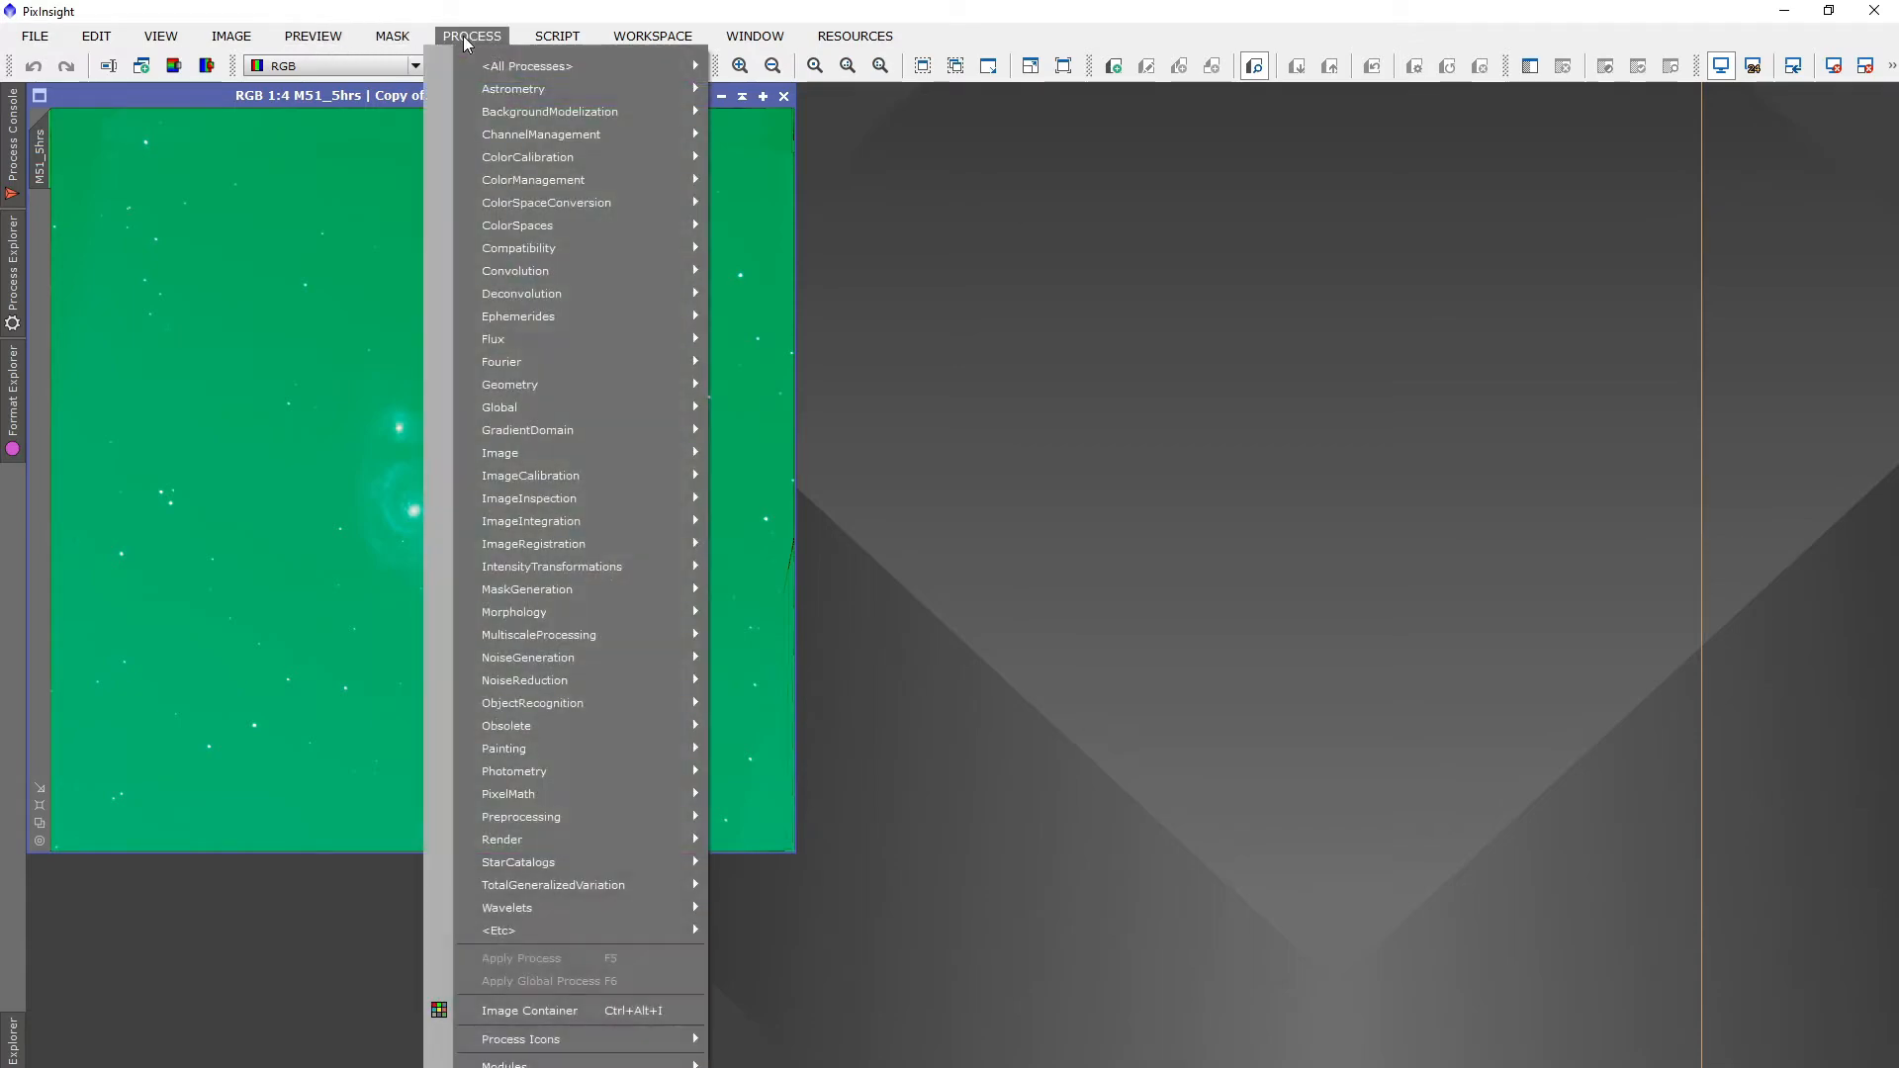
pyautogui.moveTo(554, 67)
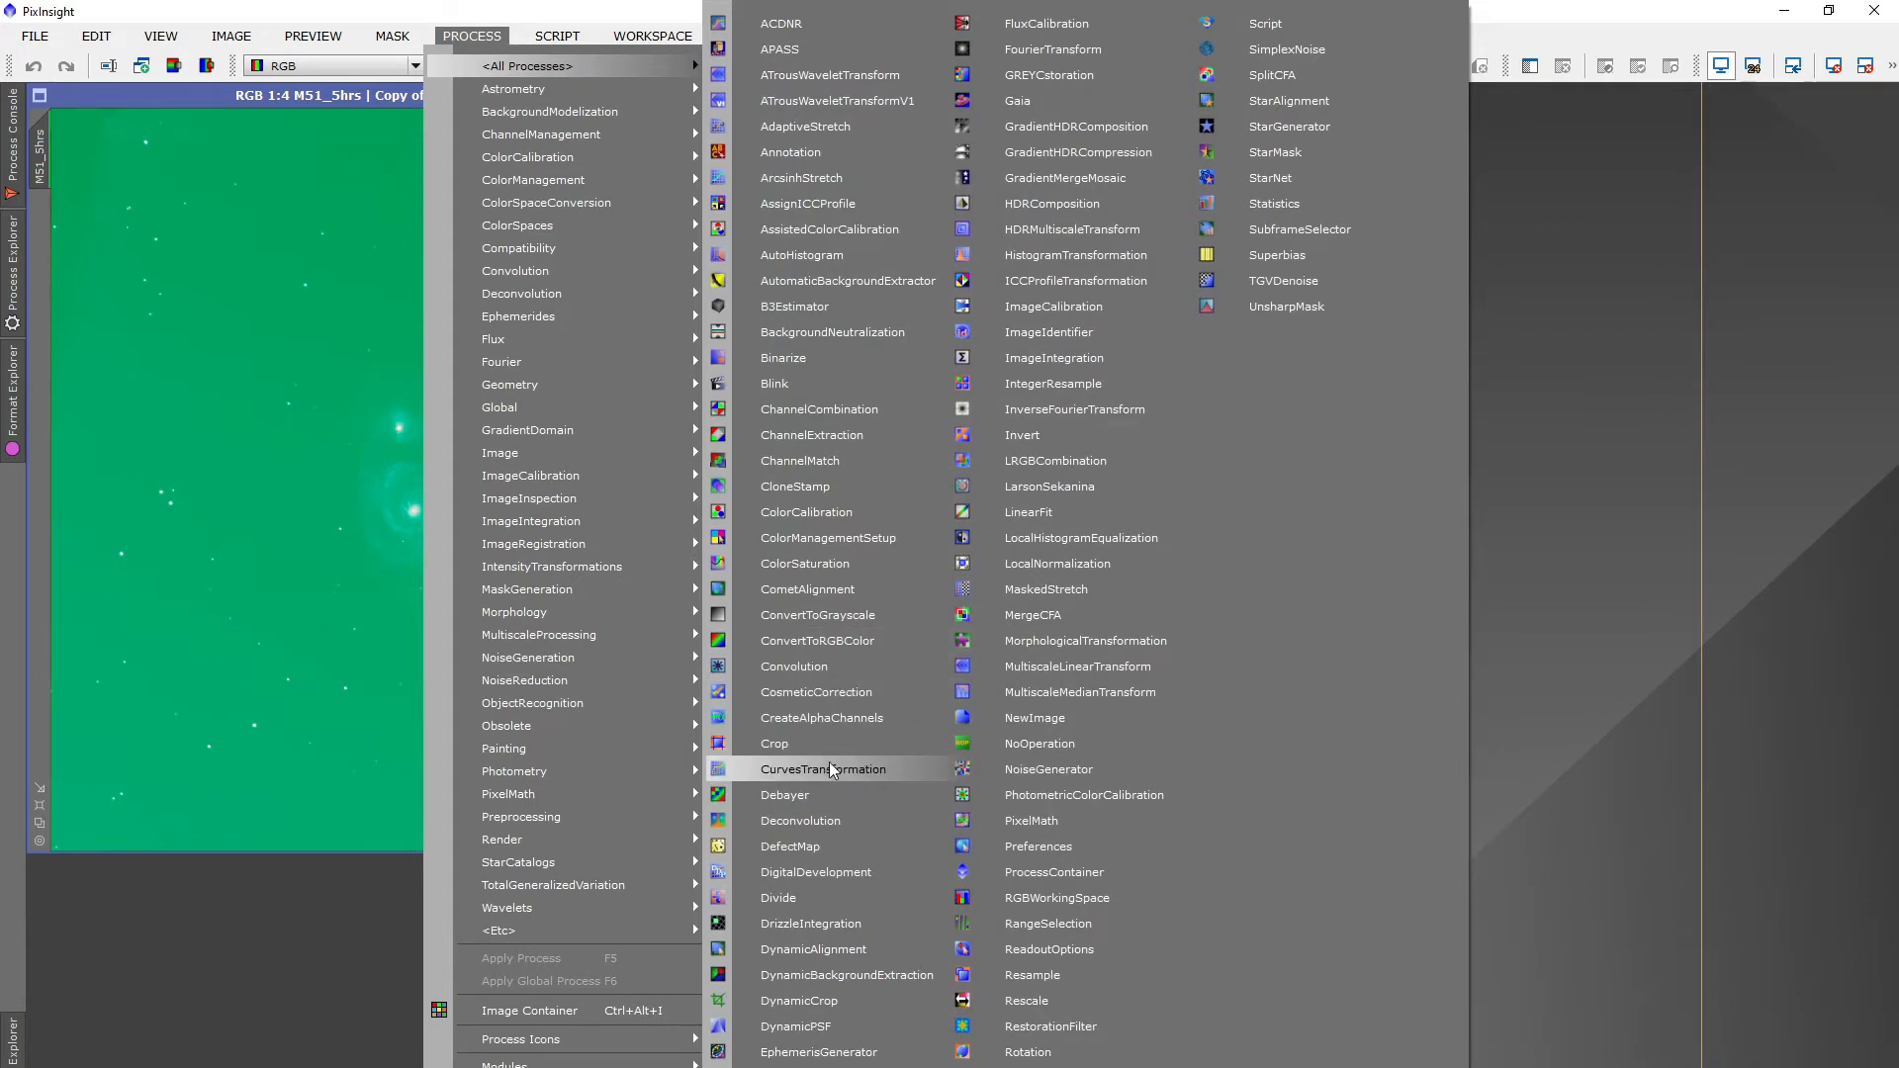
pyautogui.click(845, 1001)
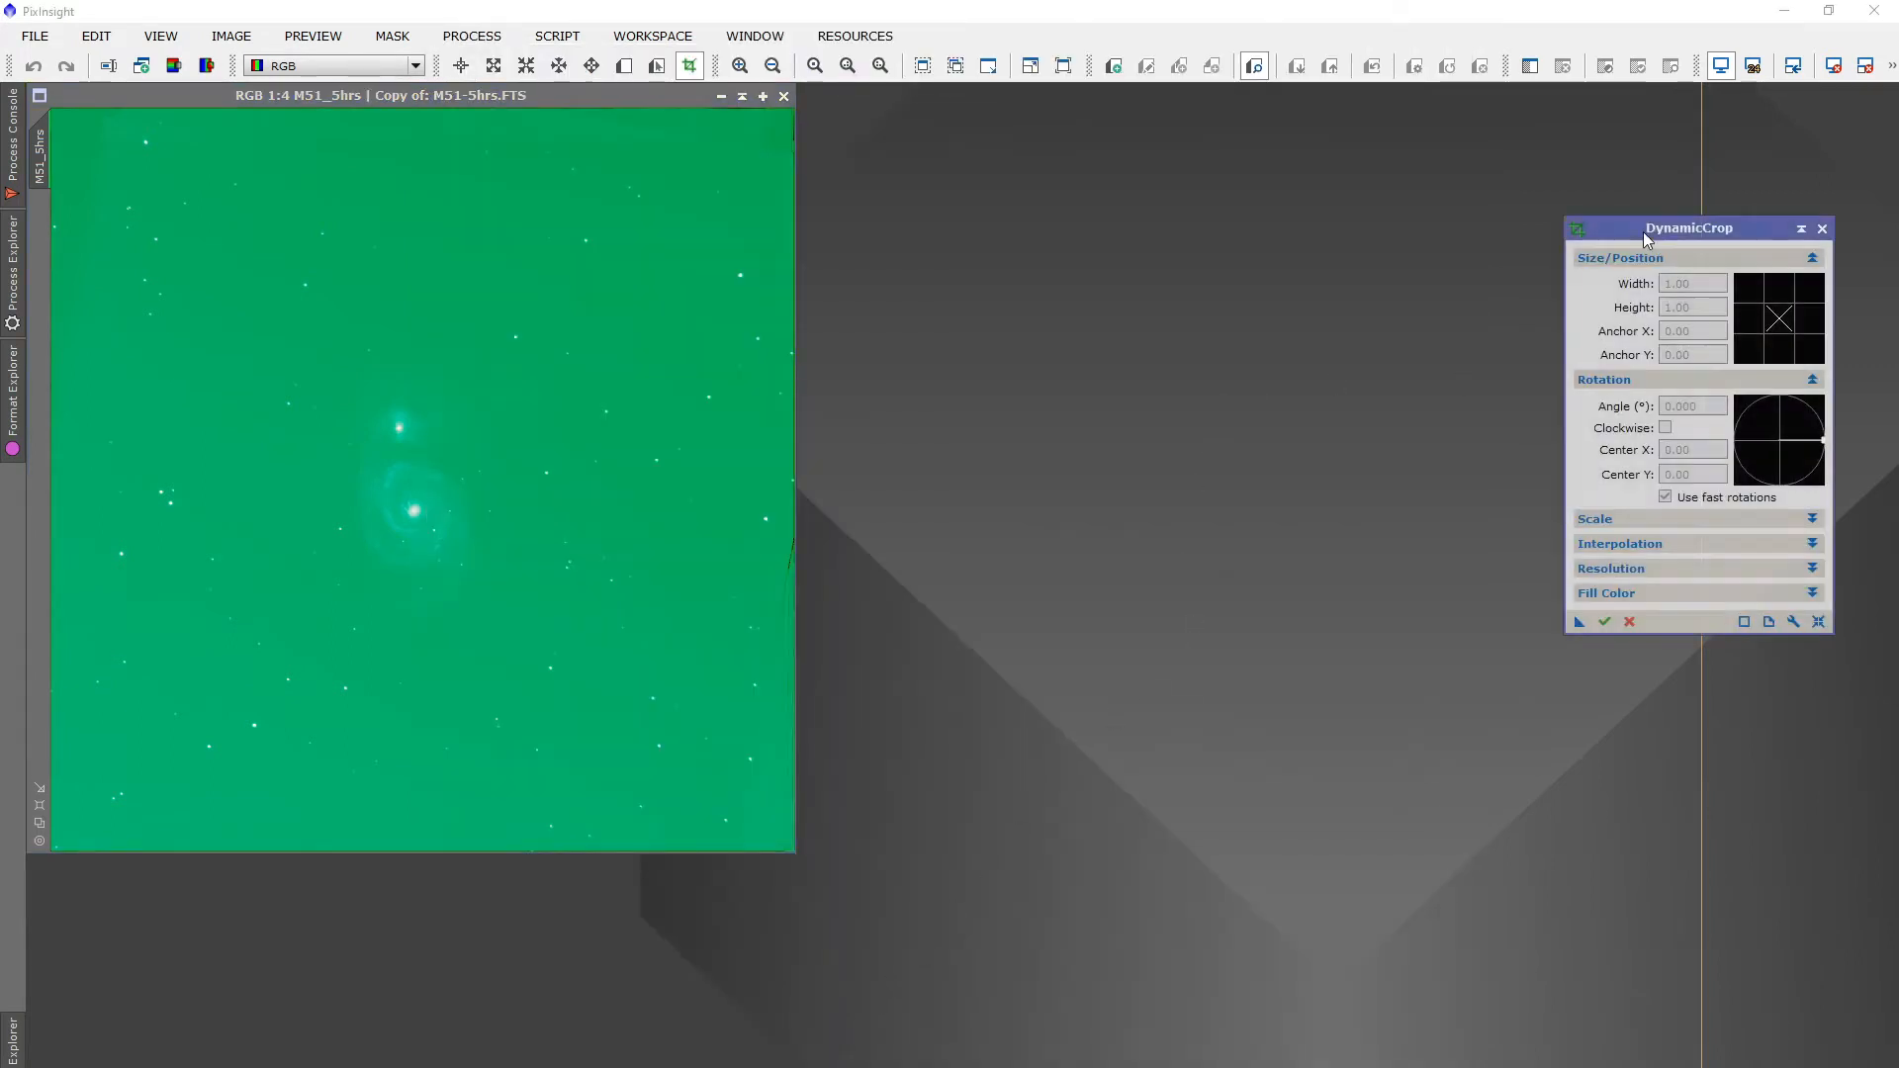
pyautogui.moveTo(1642, 231); pyautogui.dragTo(1061, 187)
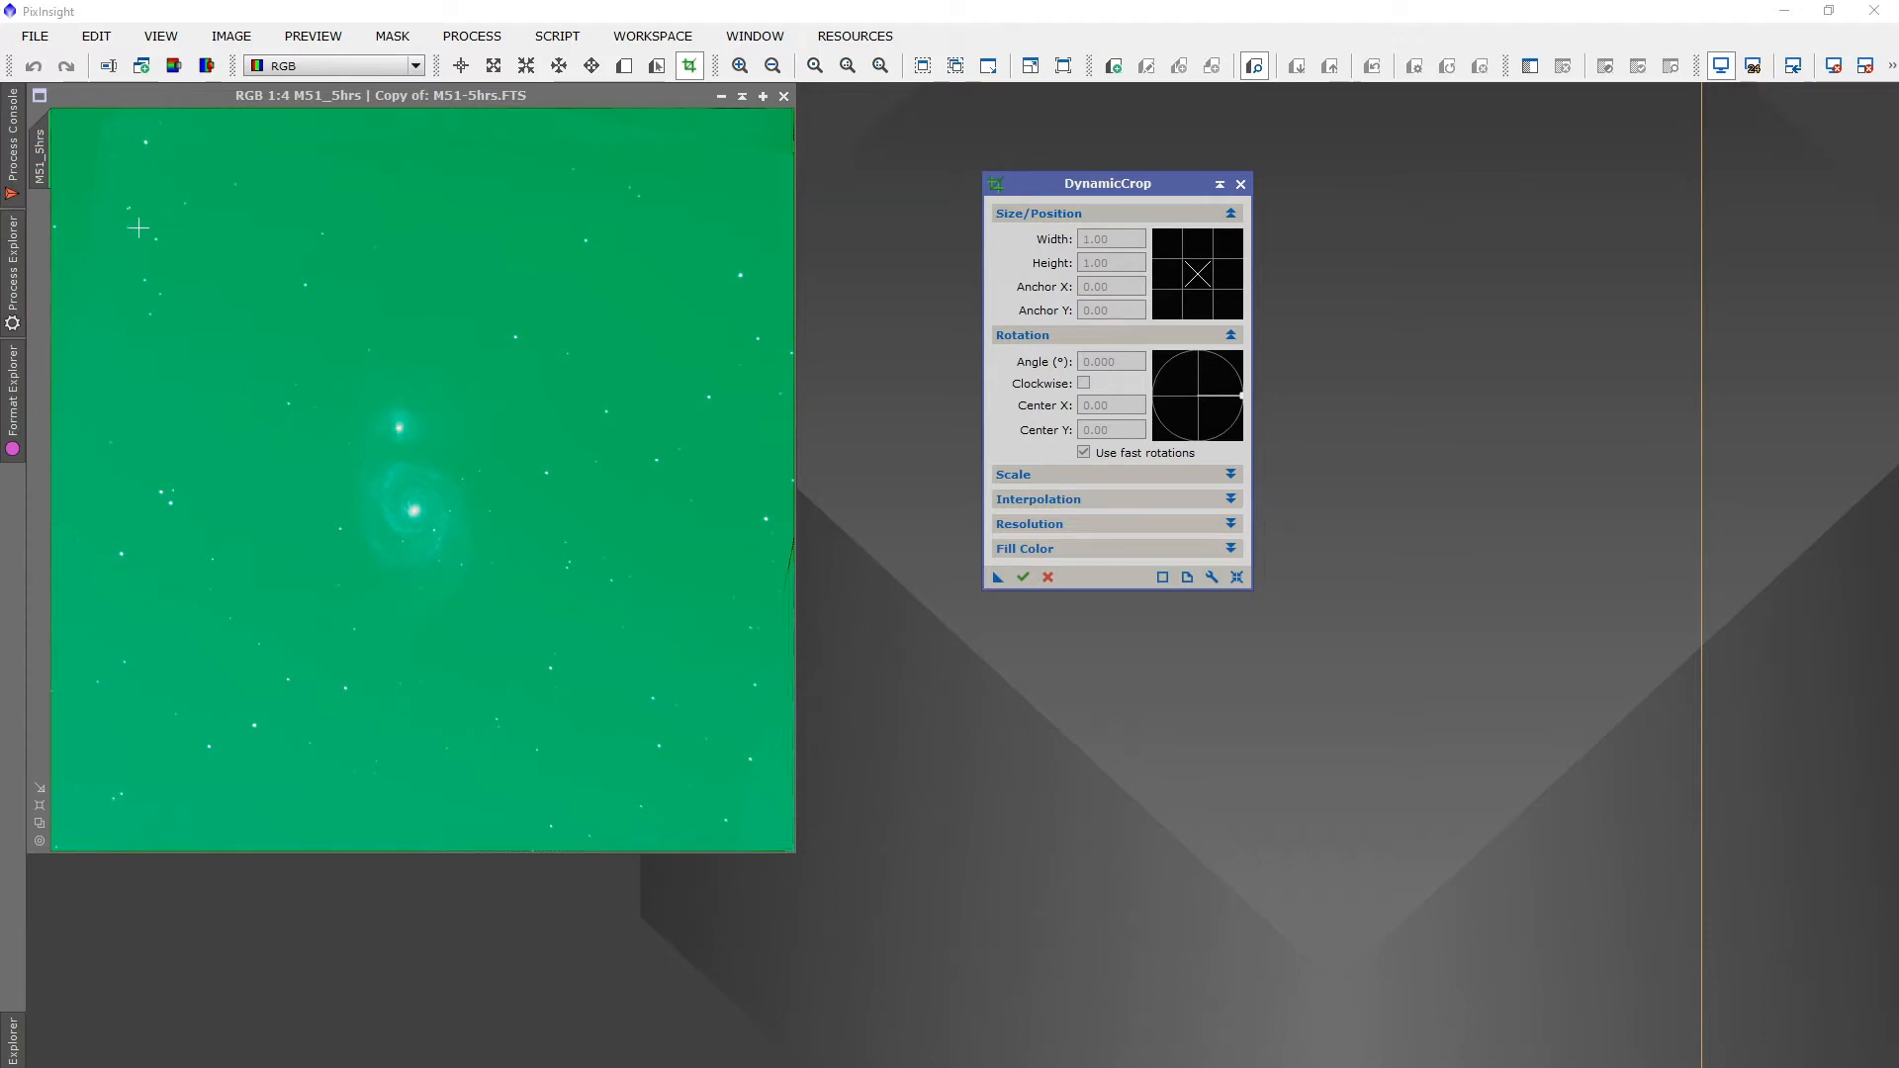
# Crop M51_5hrs to about 2216 by 2716 pixels around the galaxy, excluding the uneven borders, and fit the image to its window
pyautogui.moveTo(139, 229); pyautogui.dragTo(688, 796)
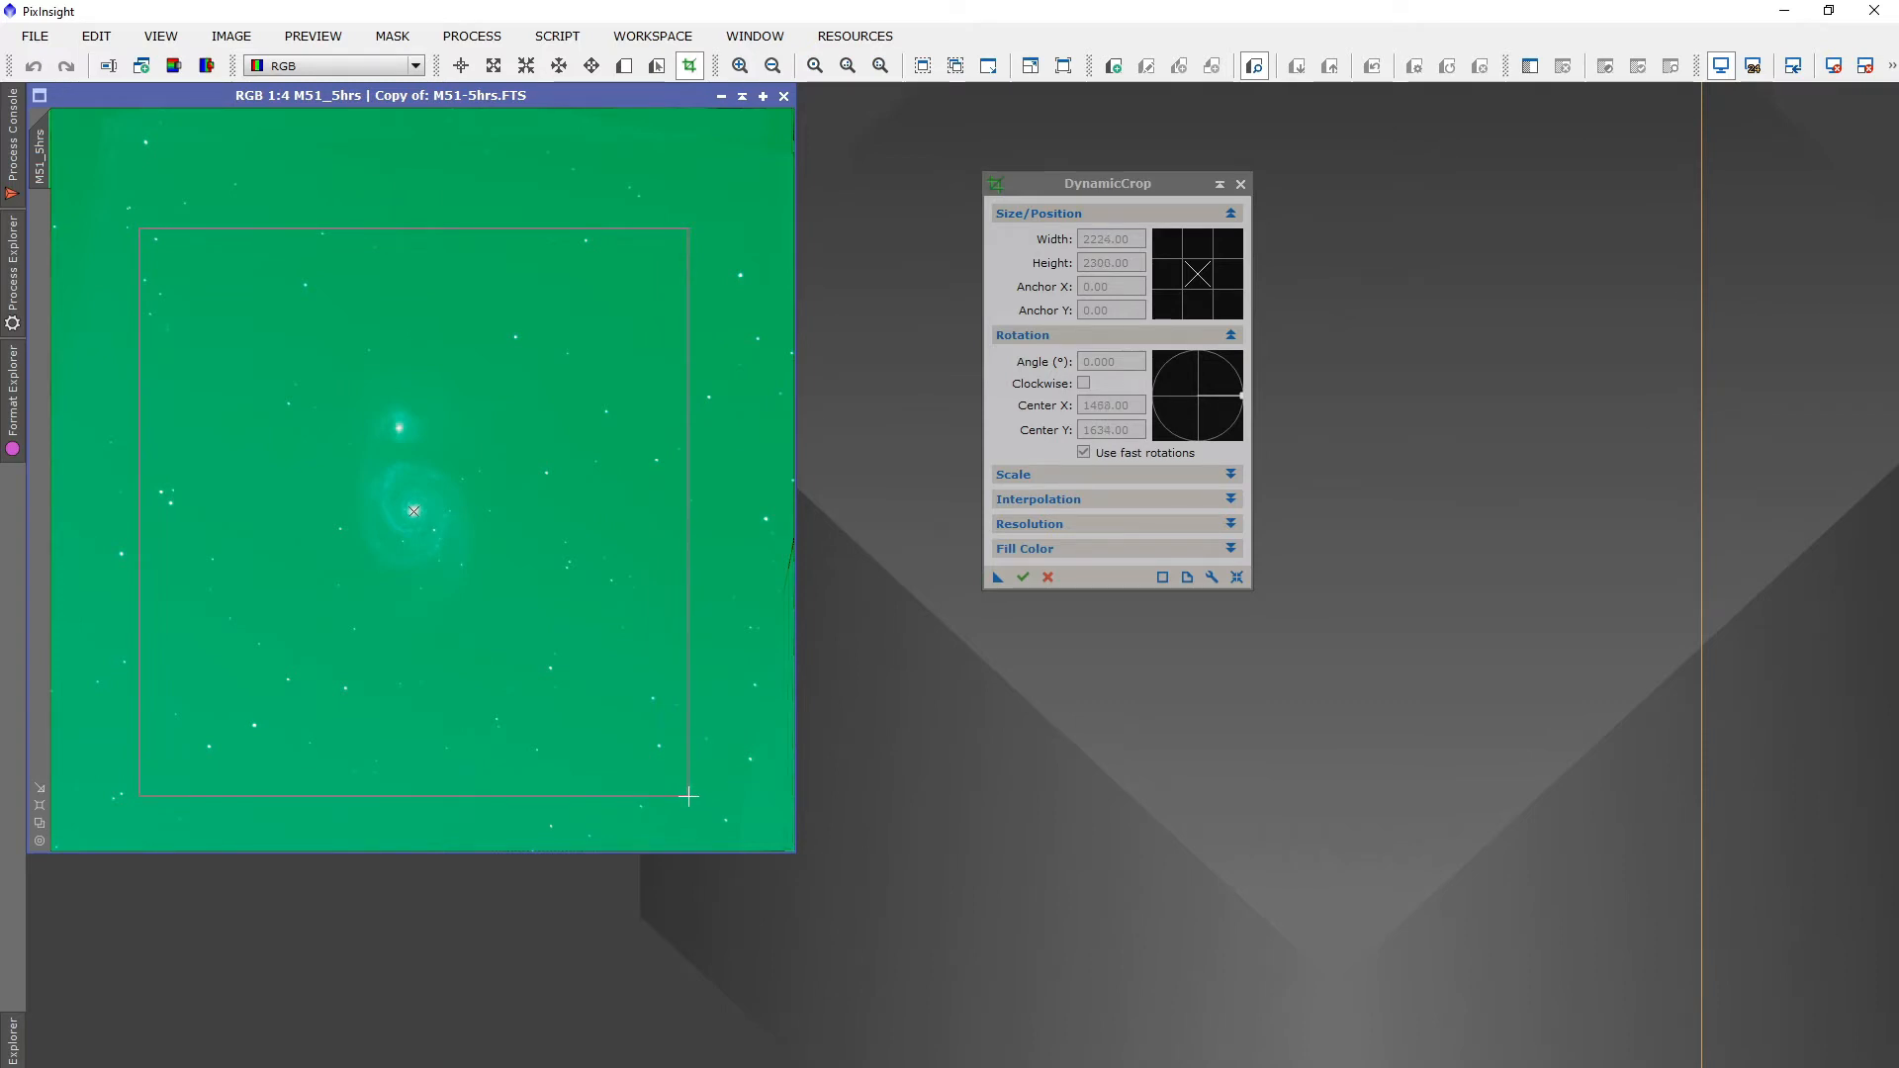
pyautogui.moveTo(688, 796); pyautogui.dragTo(689, 797)
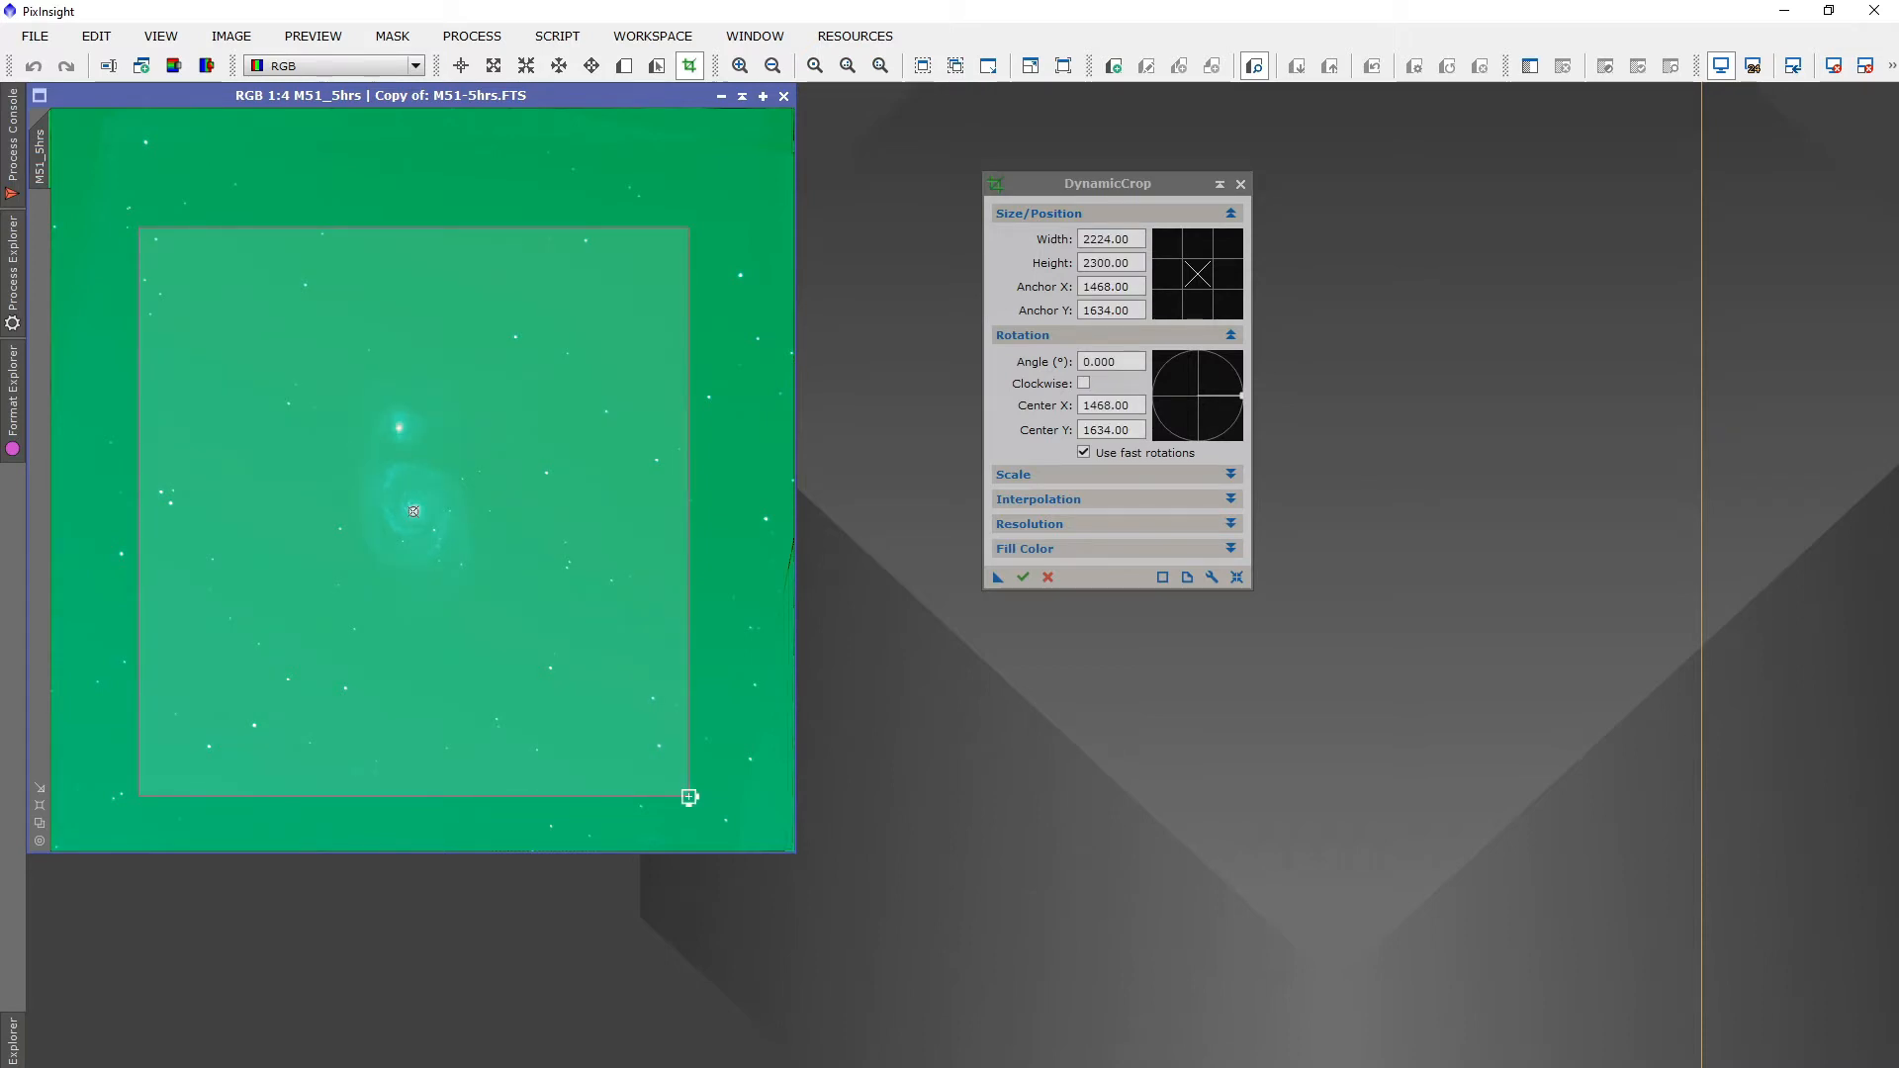
pyautogui.moveTo(521, 708)
pyautogui.mouseDown()
pyautogui.moveTo(539, 677)
pyautogui.moveTo(499, 725)
pyautogui.moveTo(522, 710)
pyautogui.mouseUp()
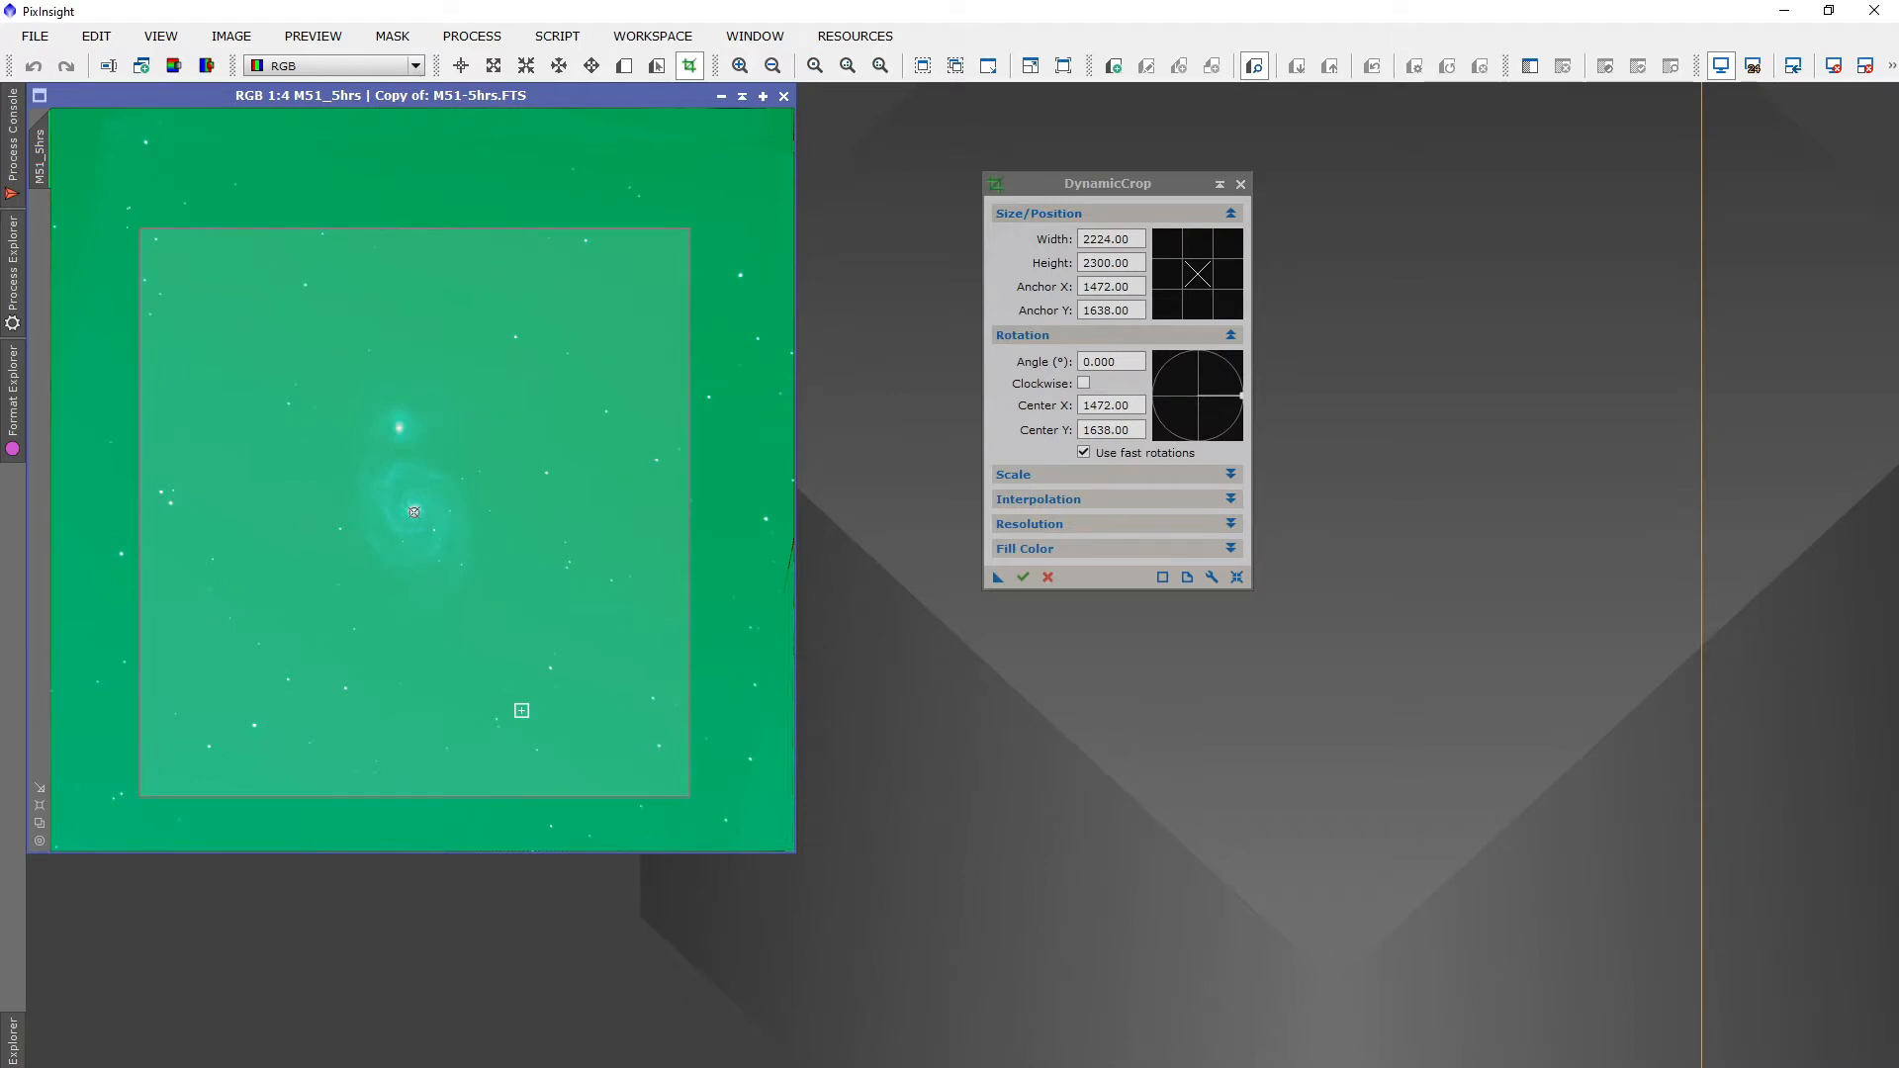
pyautogui.moveTo(644, 795); pyautogui.dragTo(644, 847)
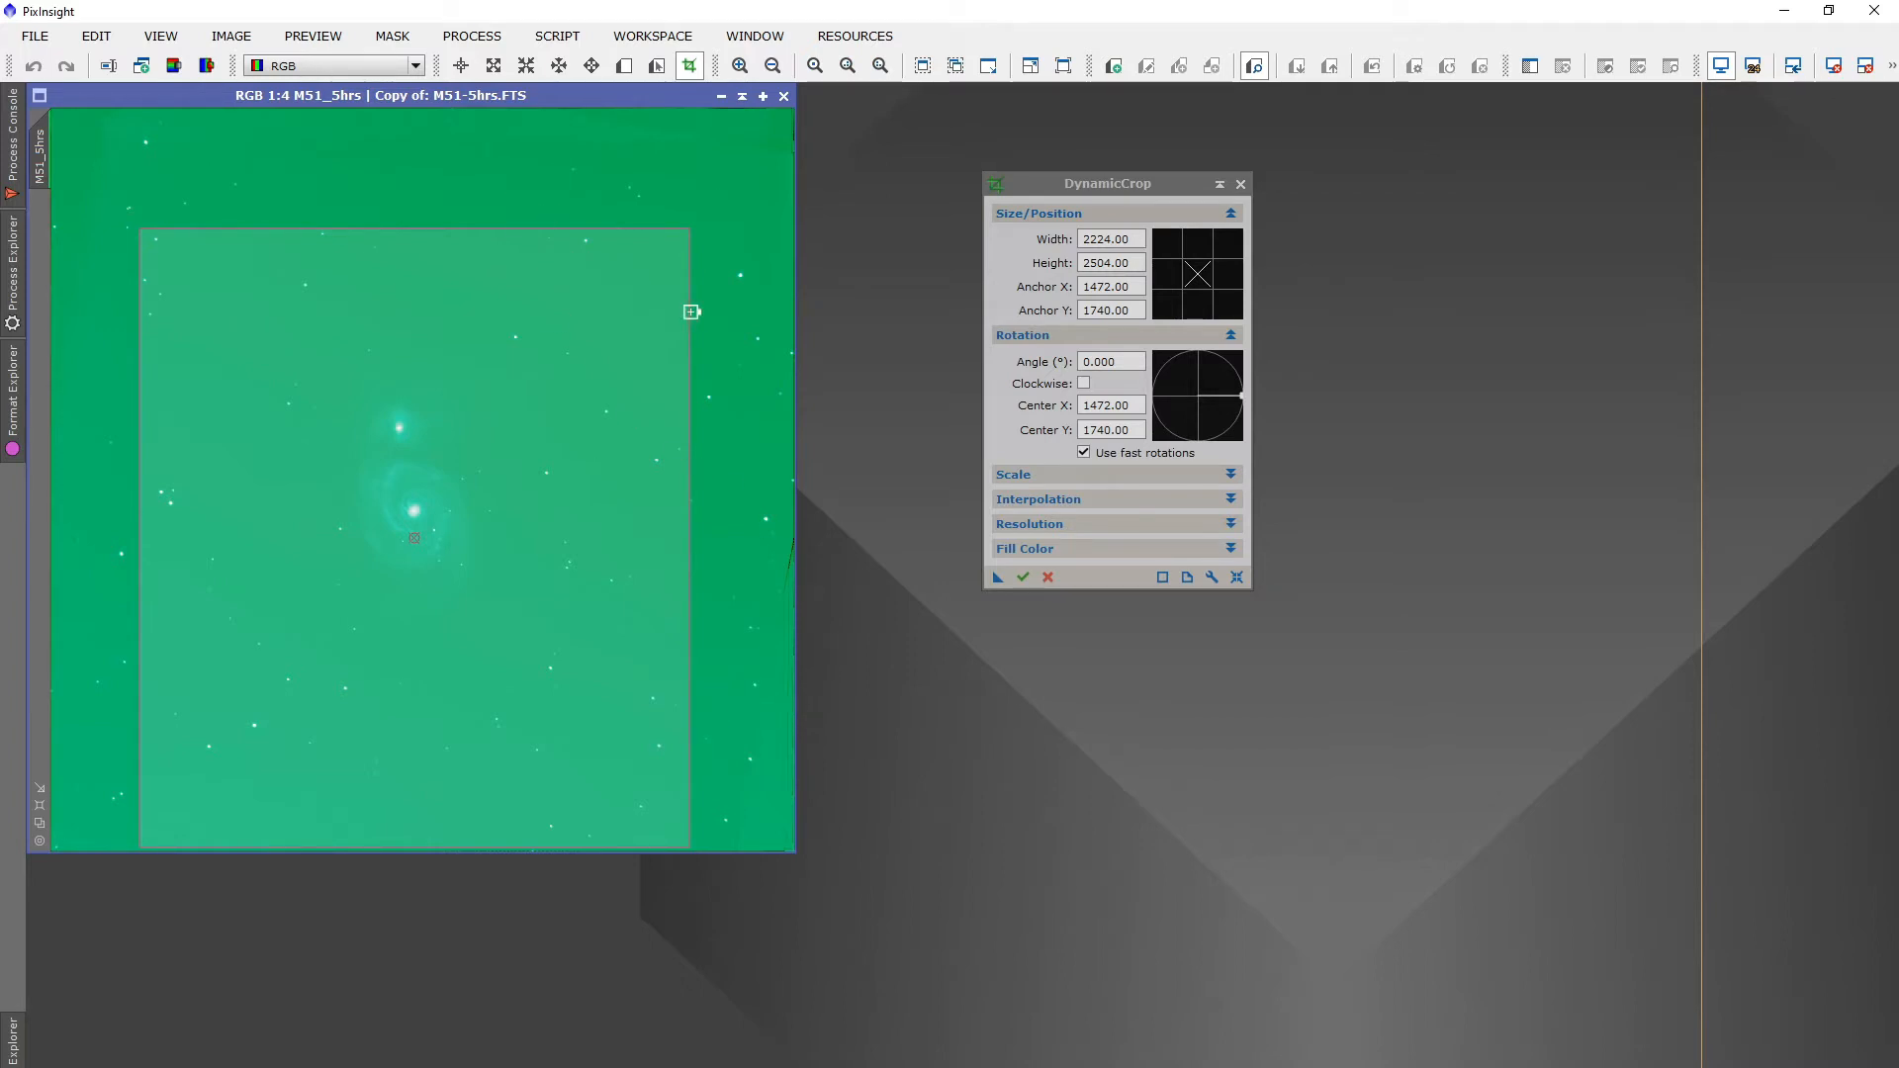
pyautogui.moveTo(692, 311); pyautogui.dragTo(688, 309)
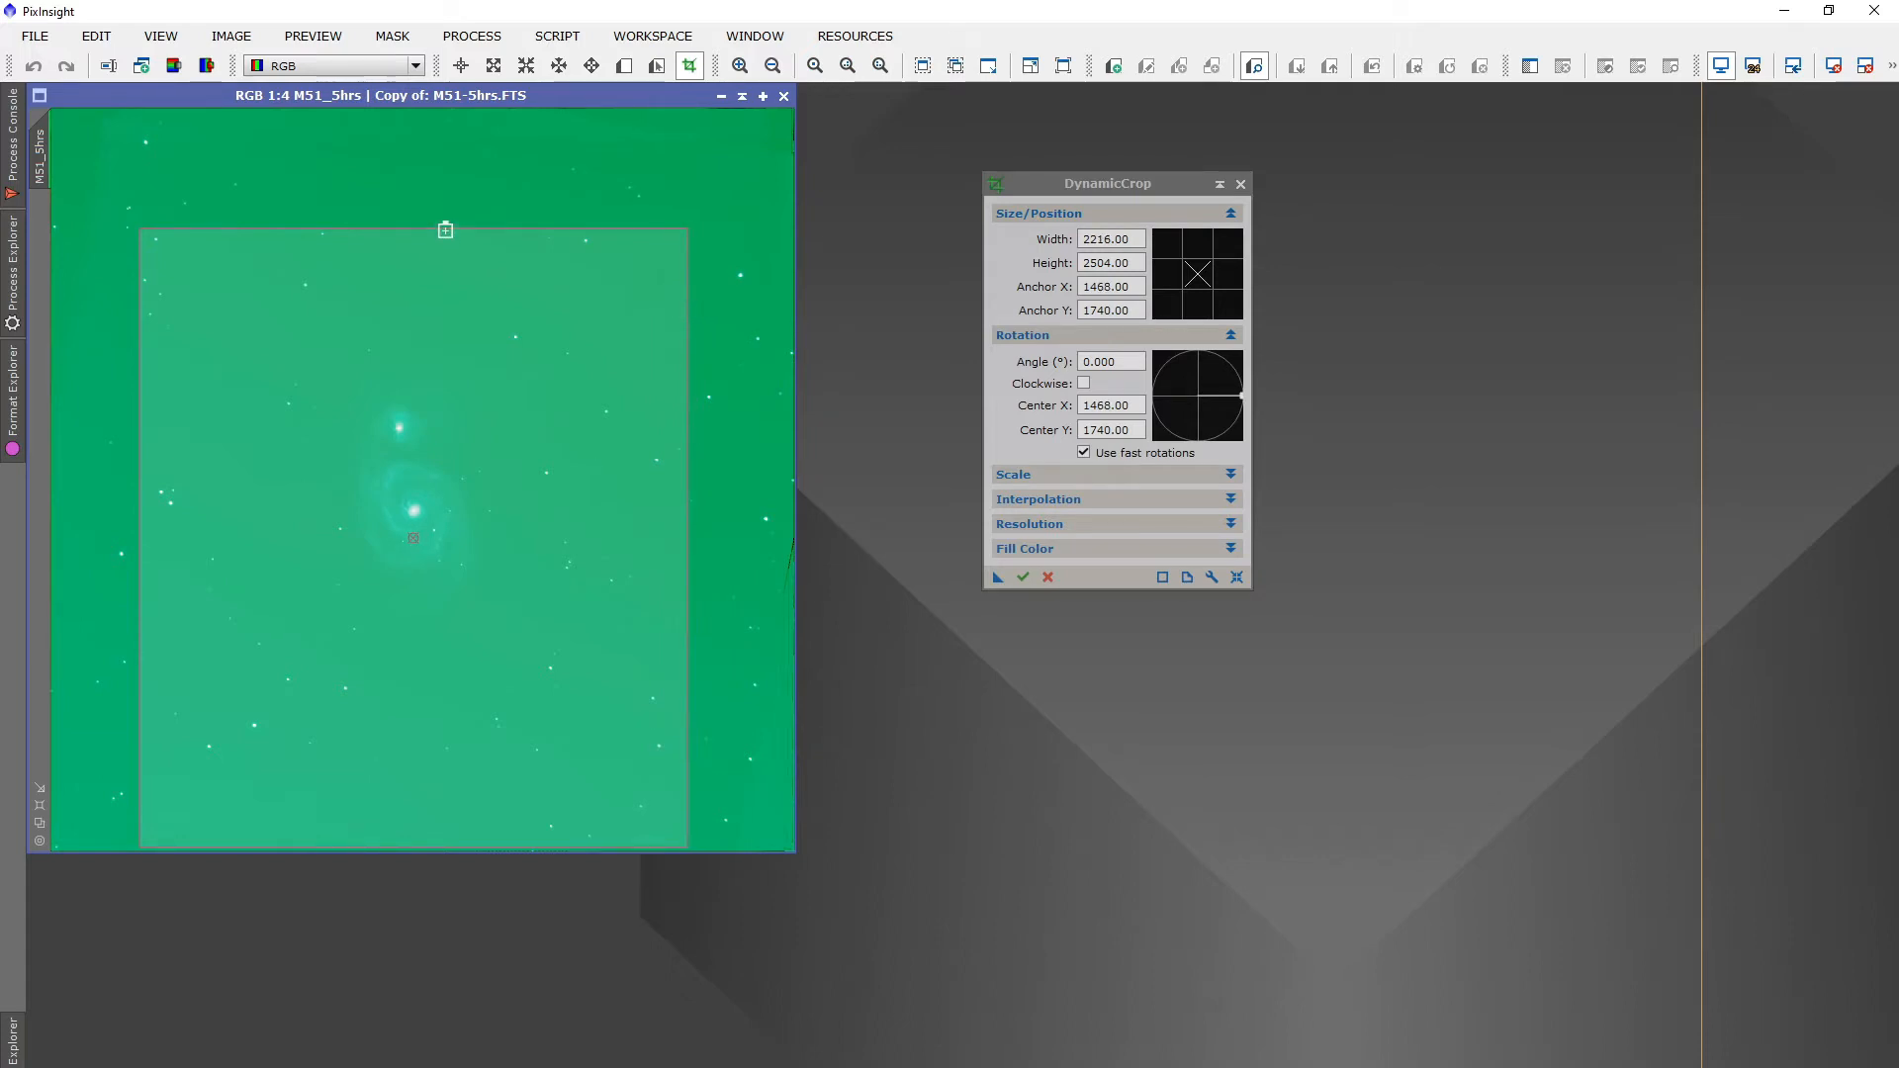
pyautogui.moveTo(445, 230); pyautogui.dragTo(448, 177)
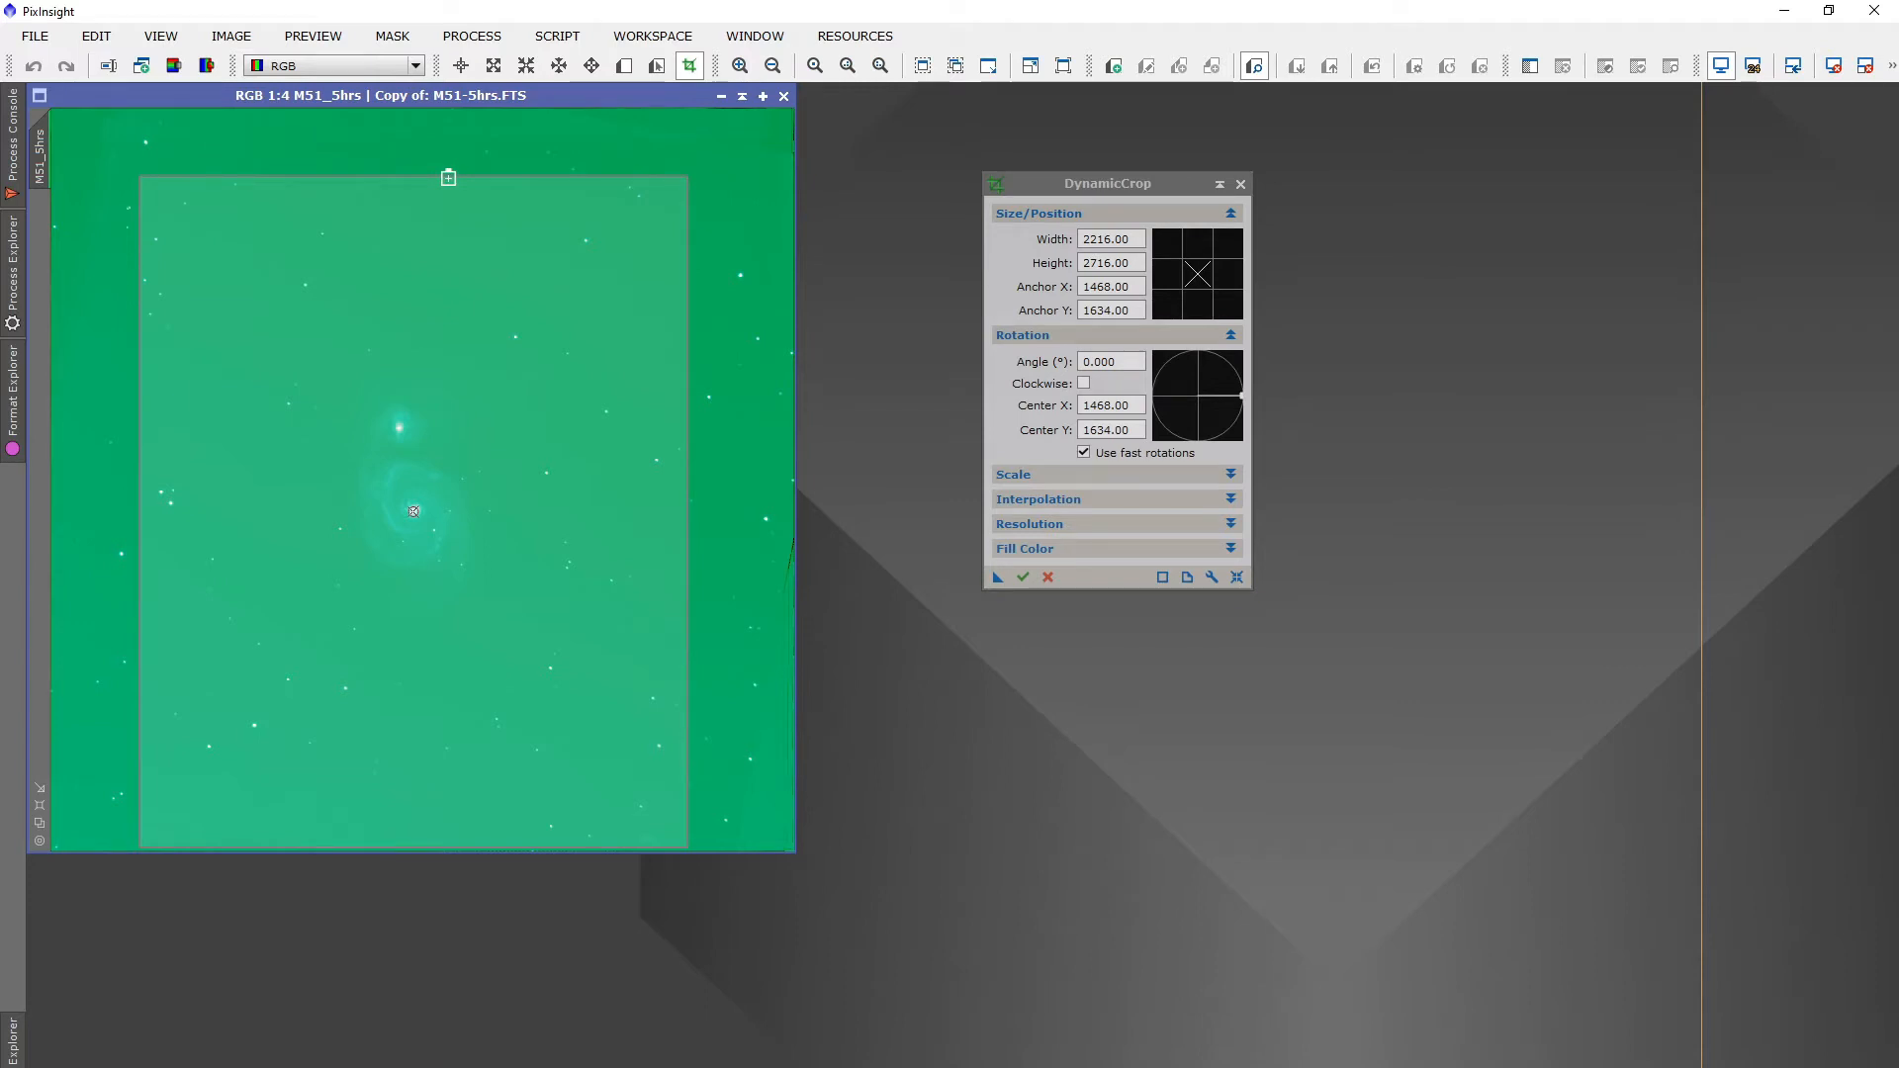
pyautogui.click(1023, 577)
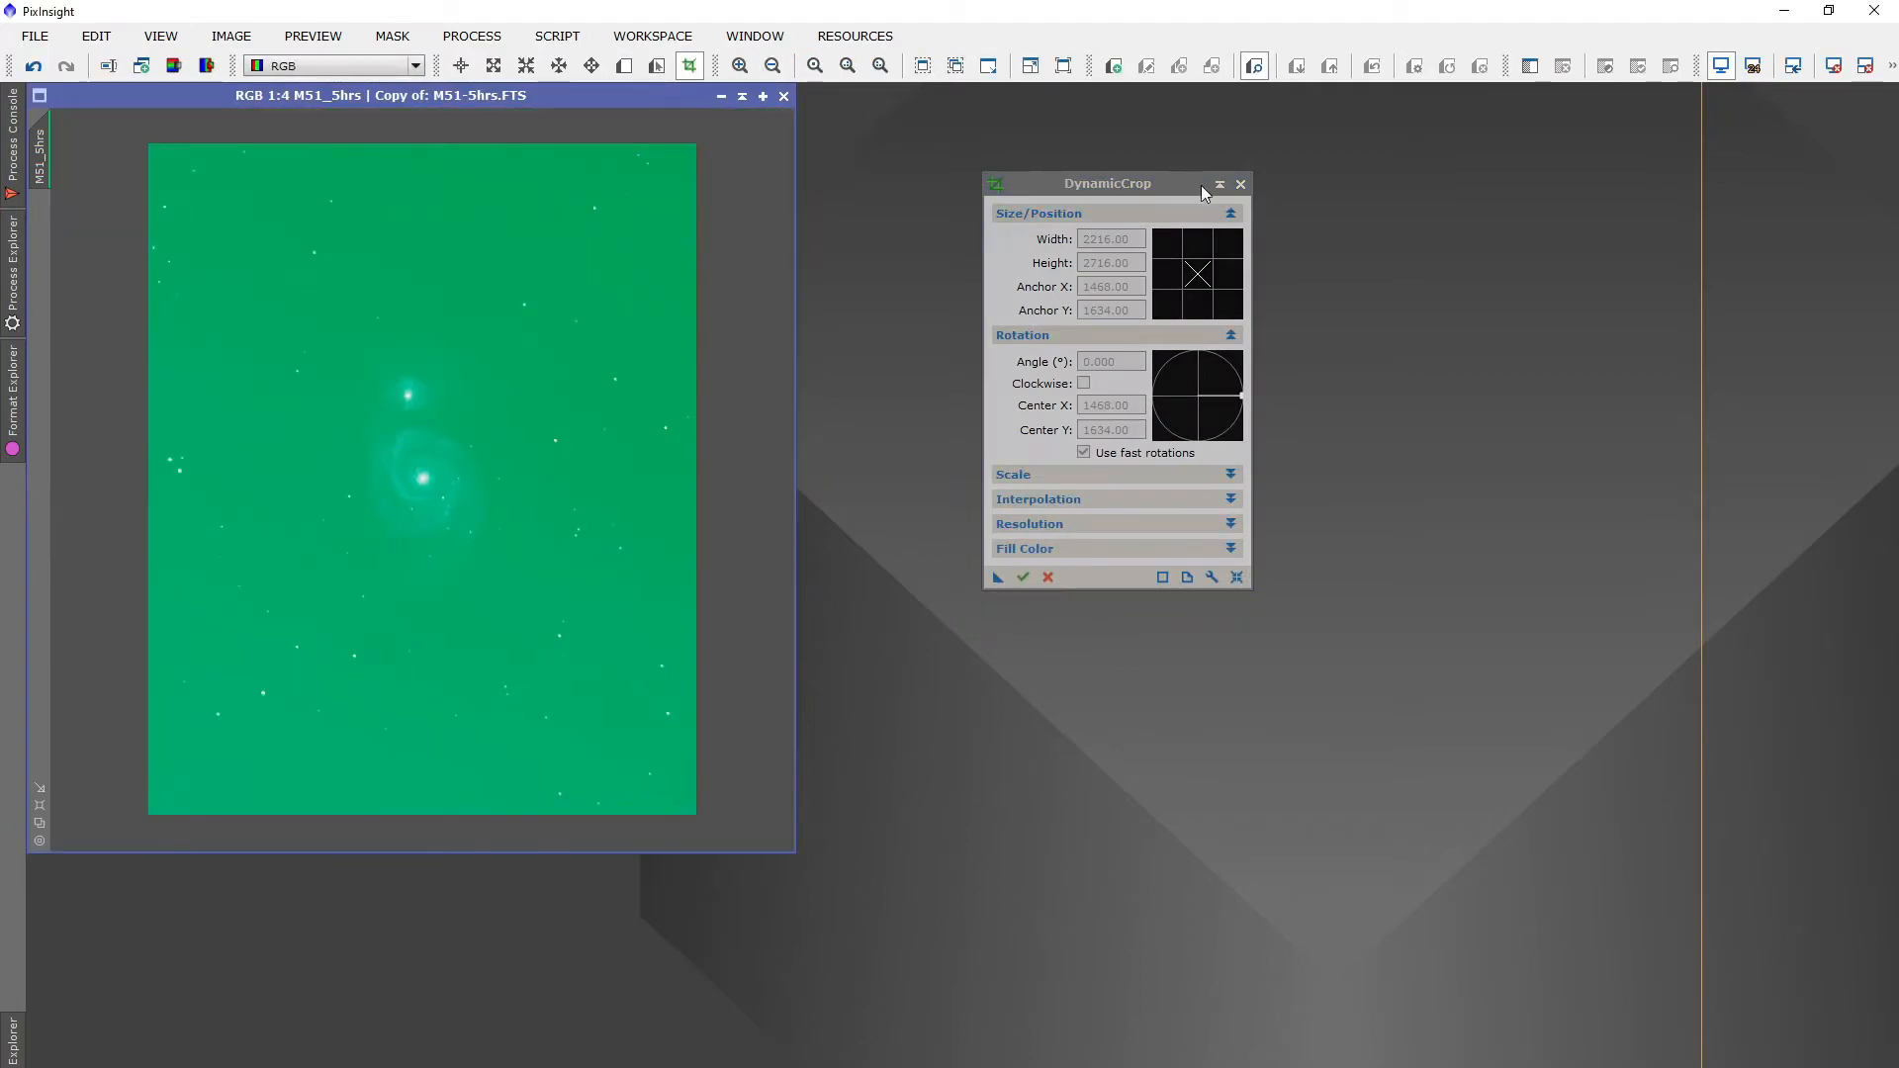
pyautogui.click(1241, 184)
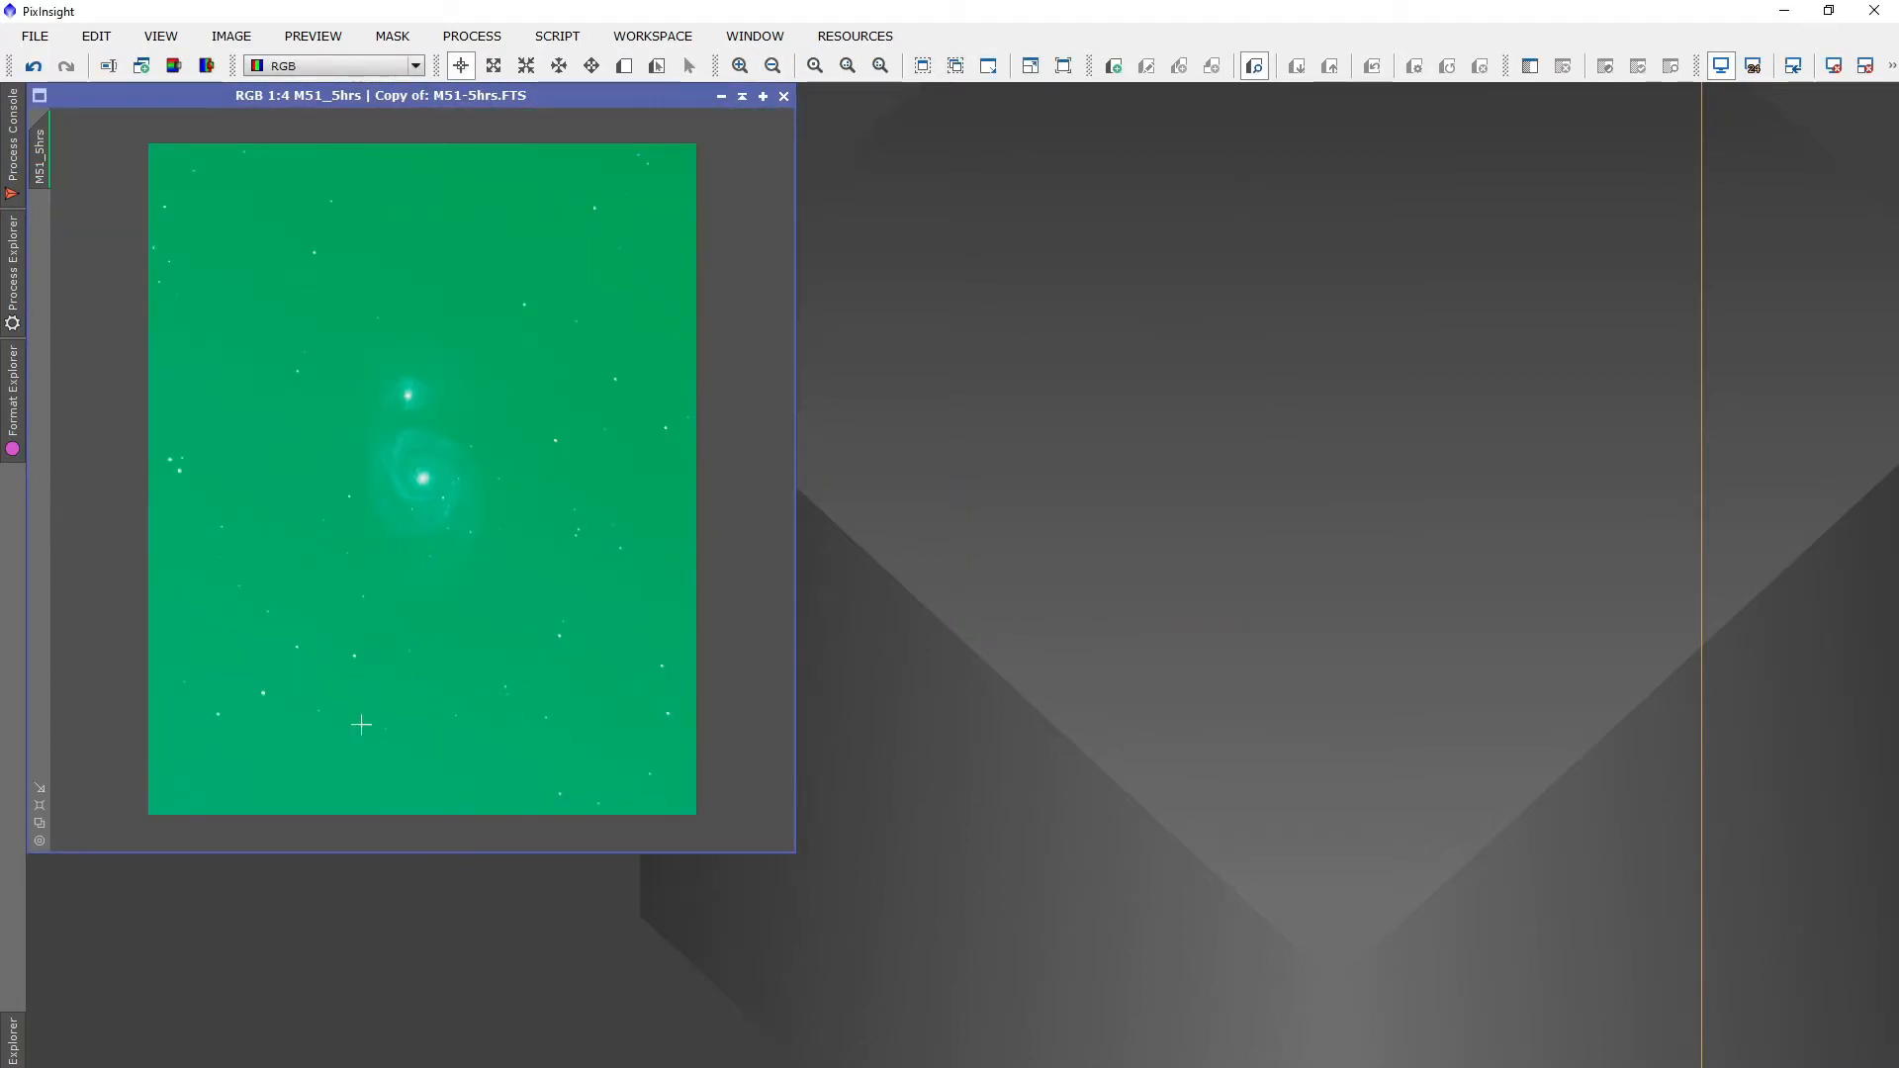
pyautogui.click(38, 807)
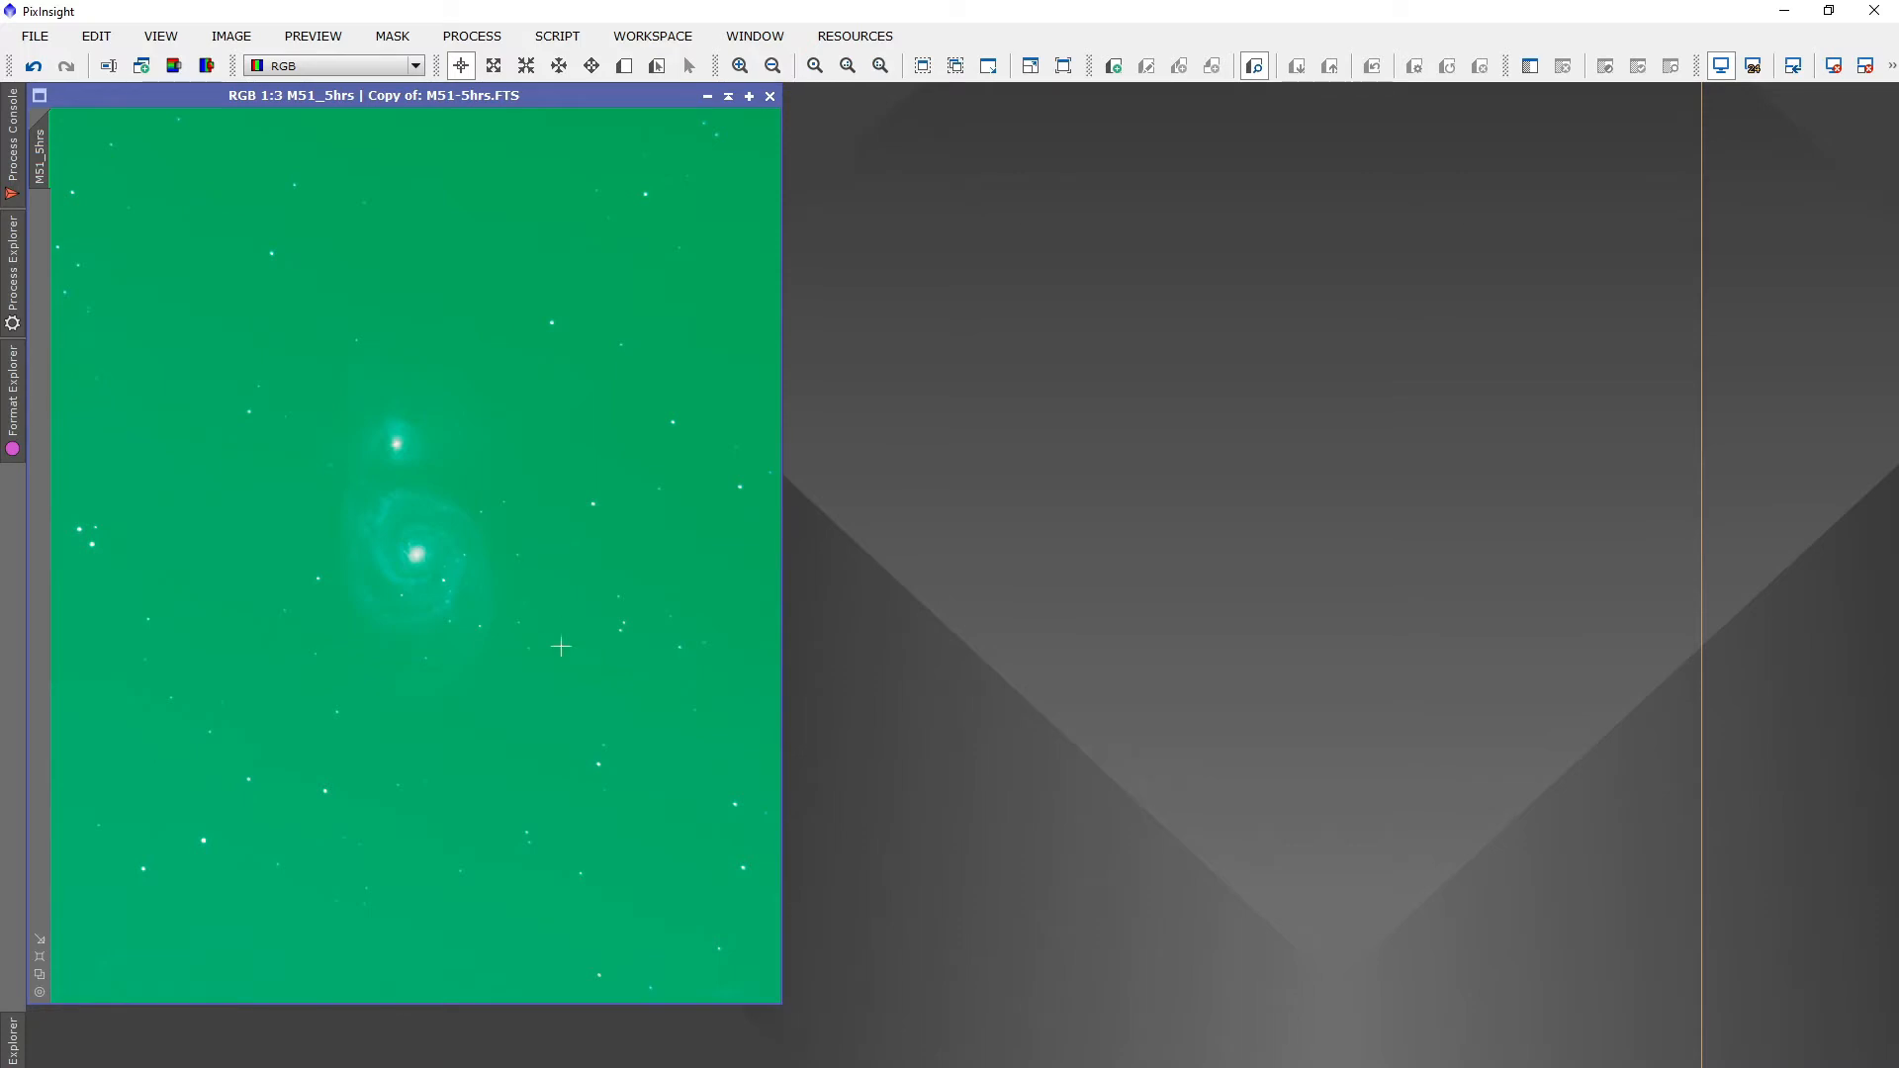
# Run AutomaticBackgroundExtractor on the cropped M51_5hrs image with Subtraction as the target image correction
pyautogui.click(499, 42)
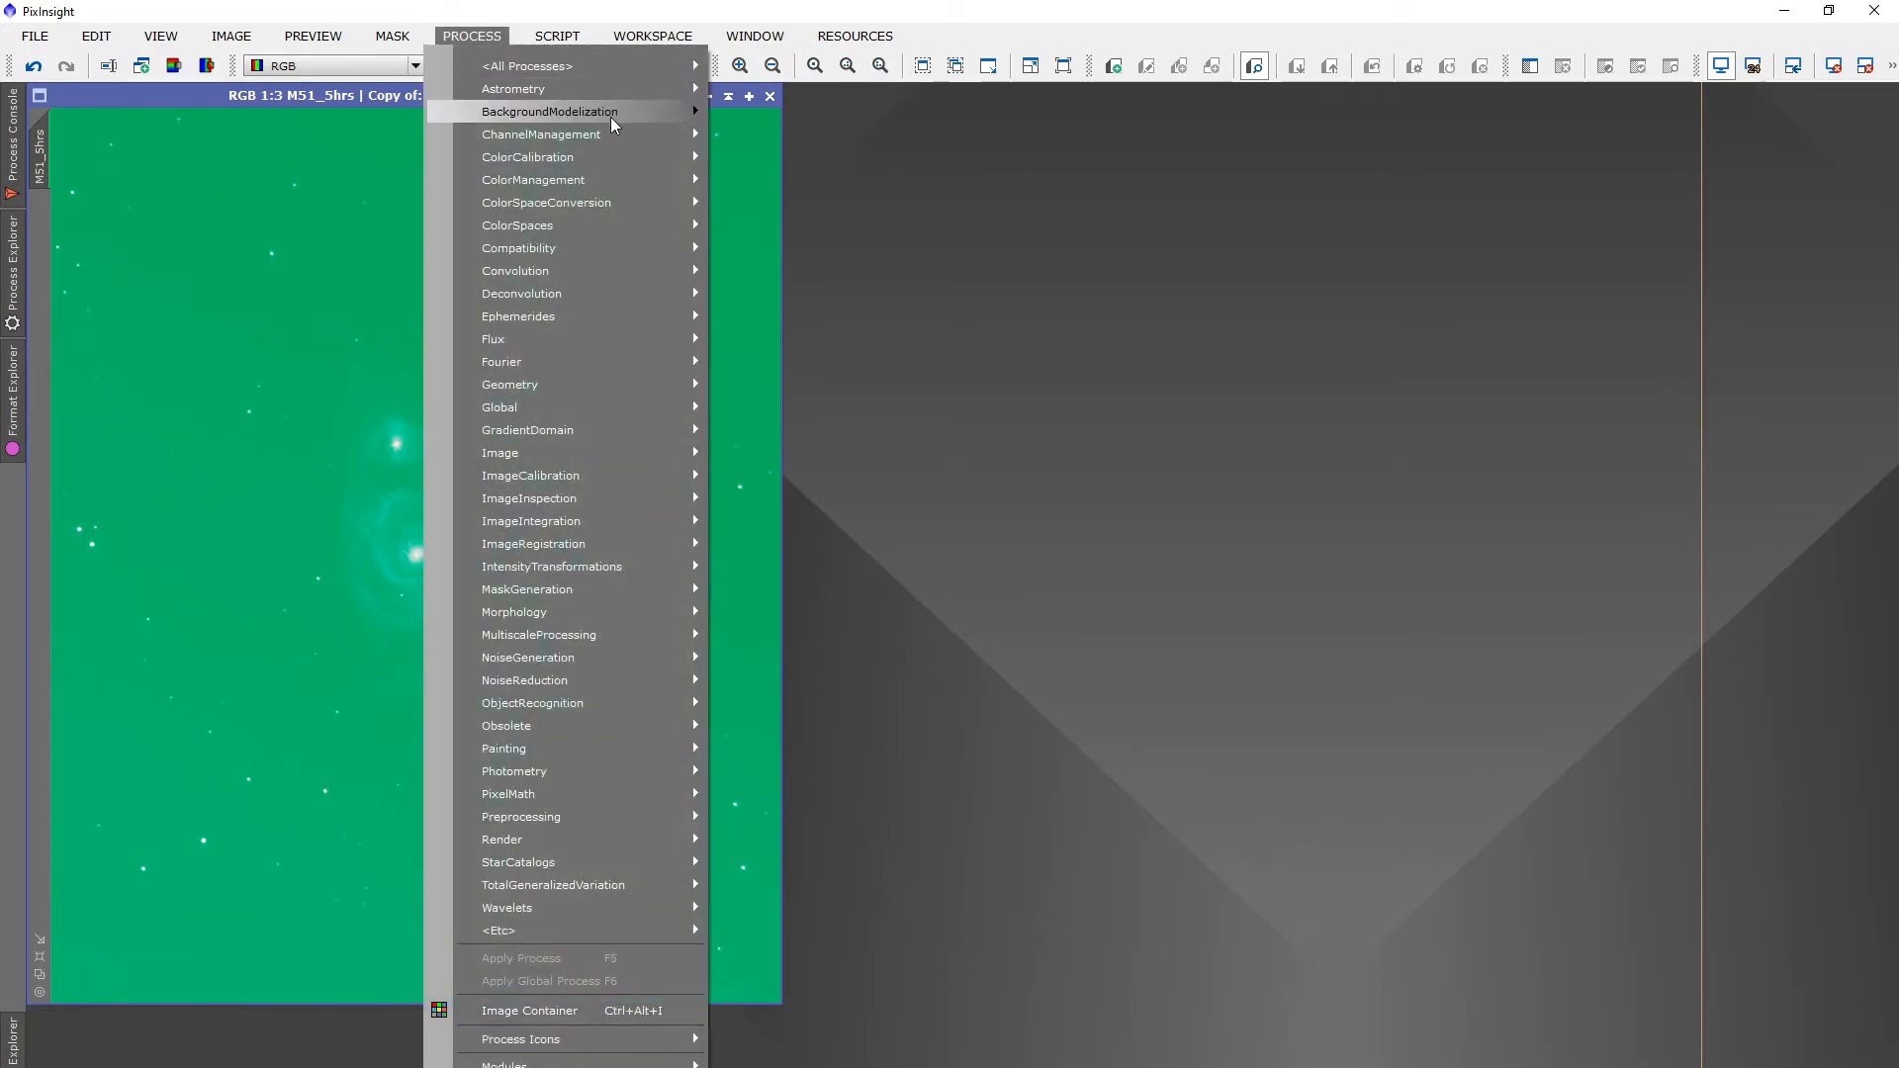
pyautogui.moveTo(611, 115)
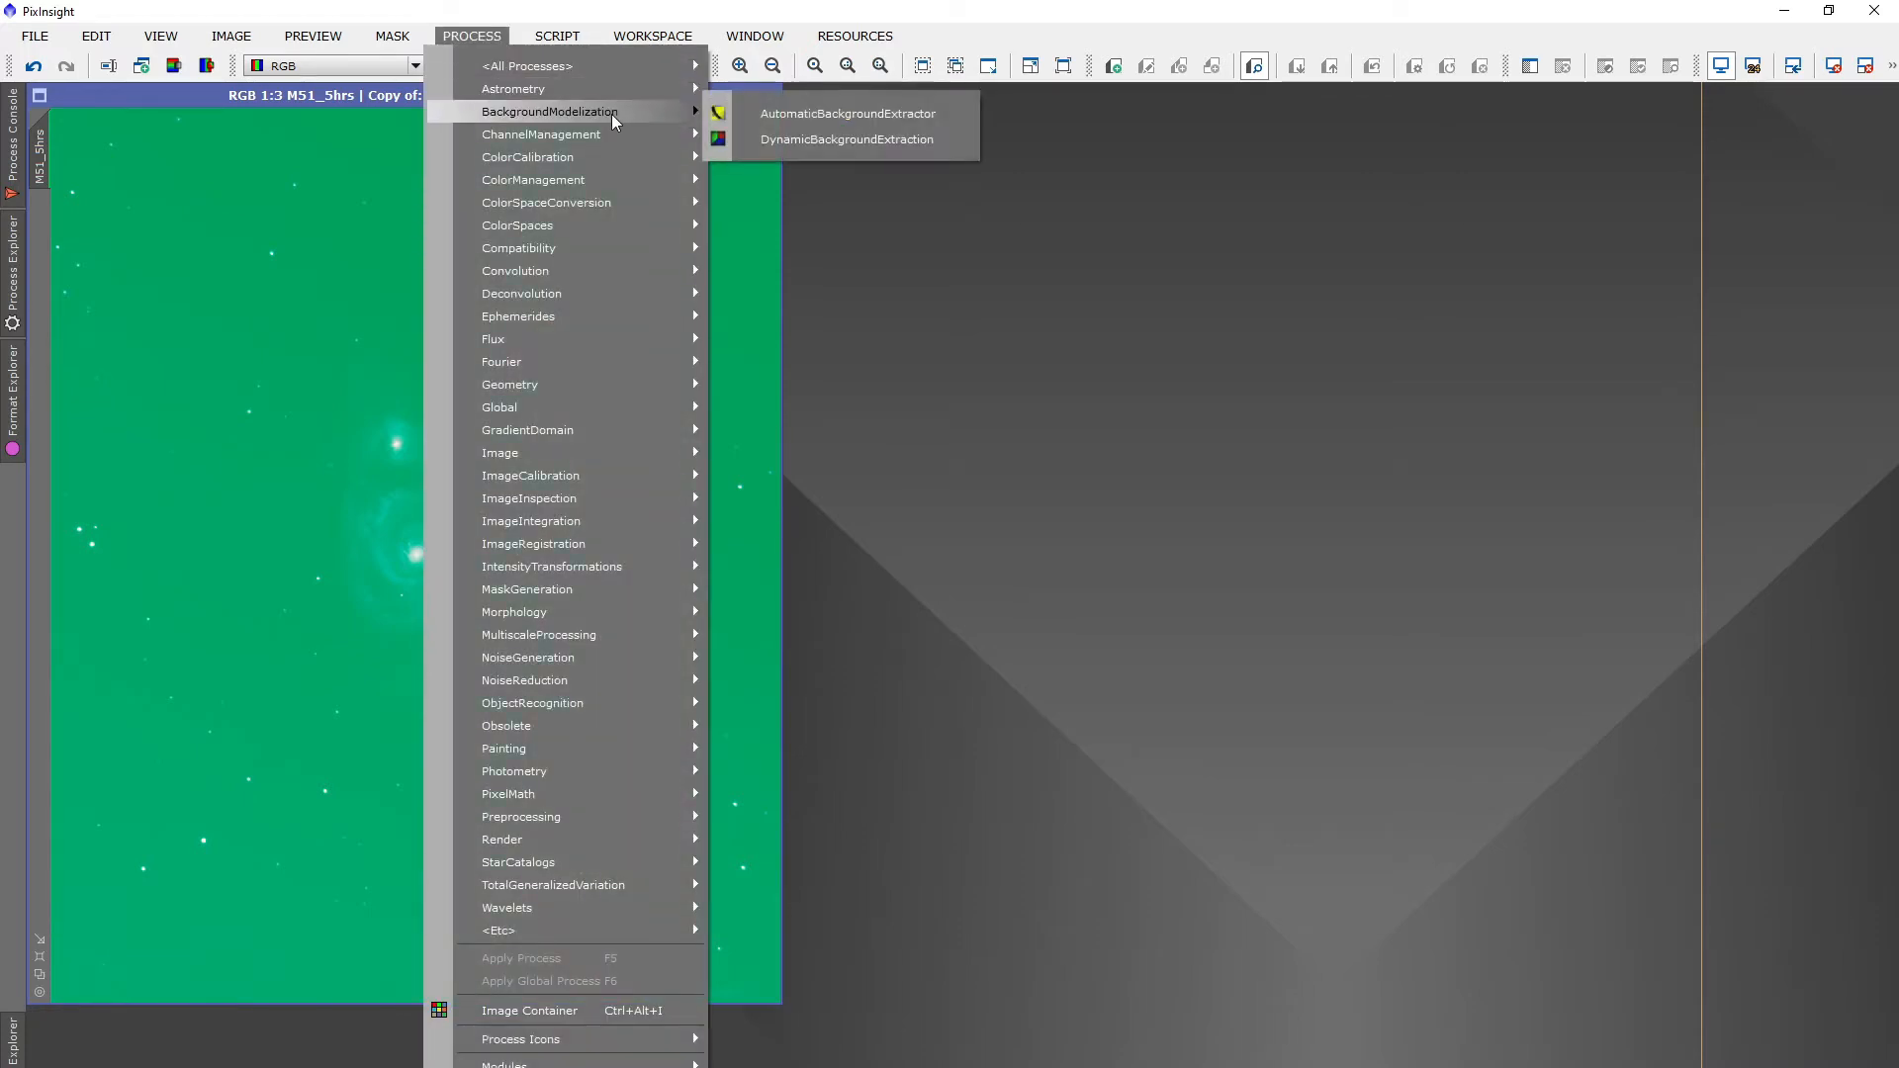
pyautogui.click(846, 114)
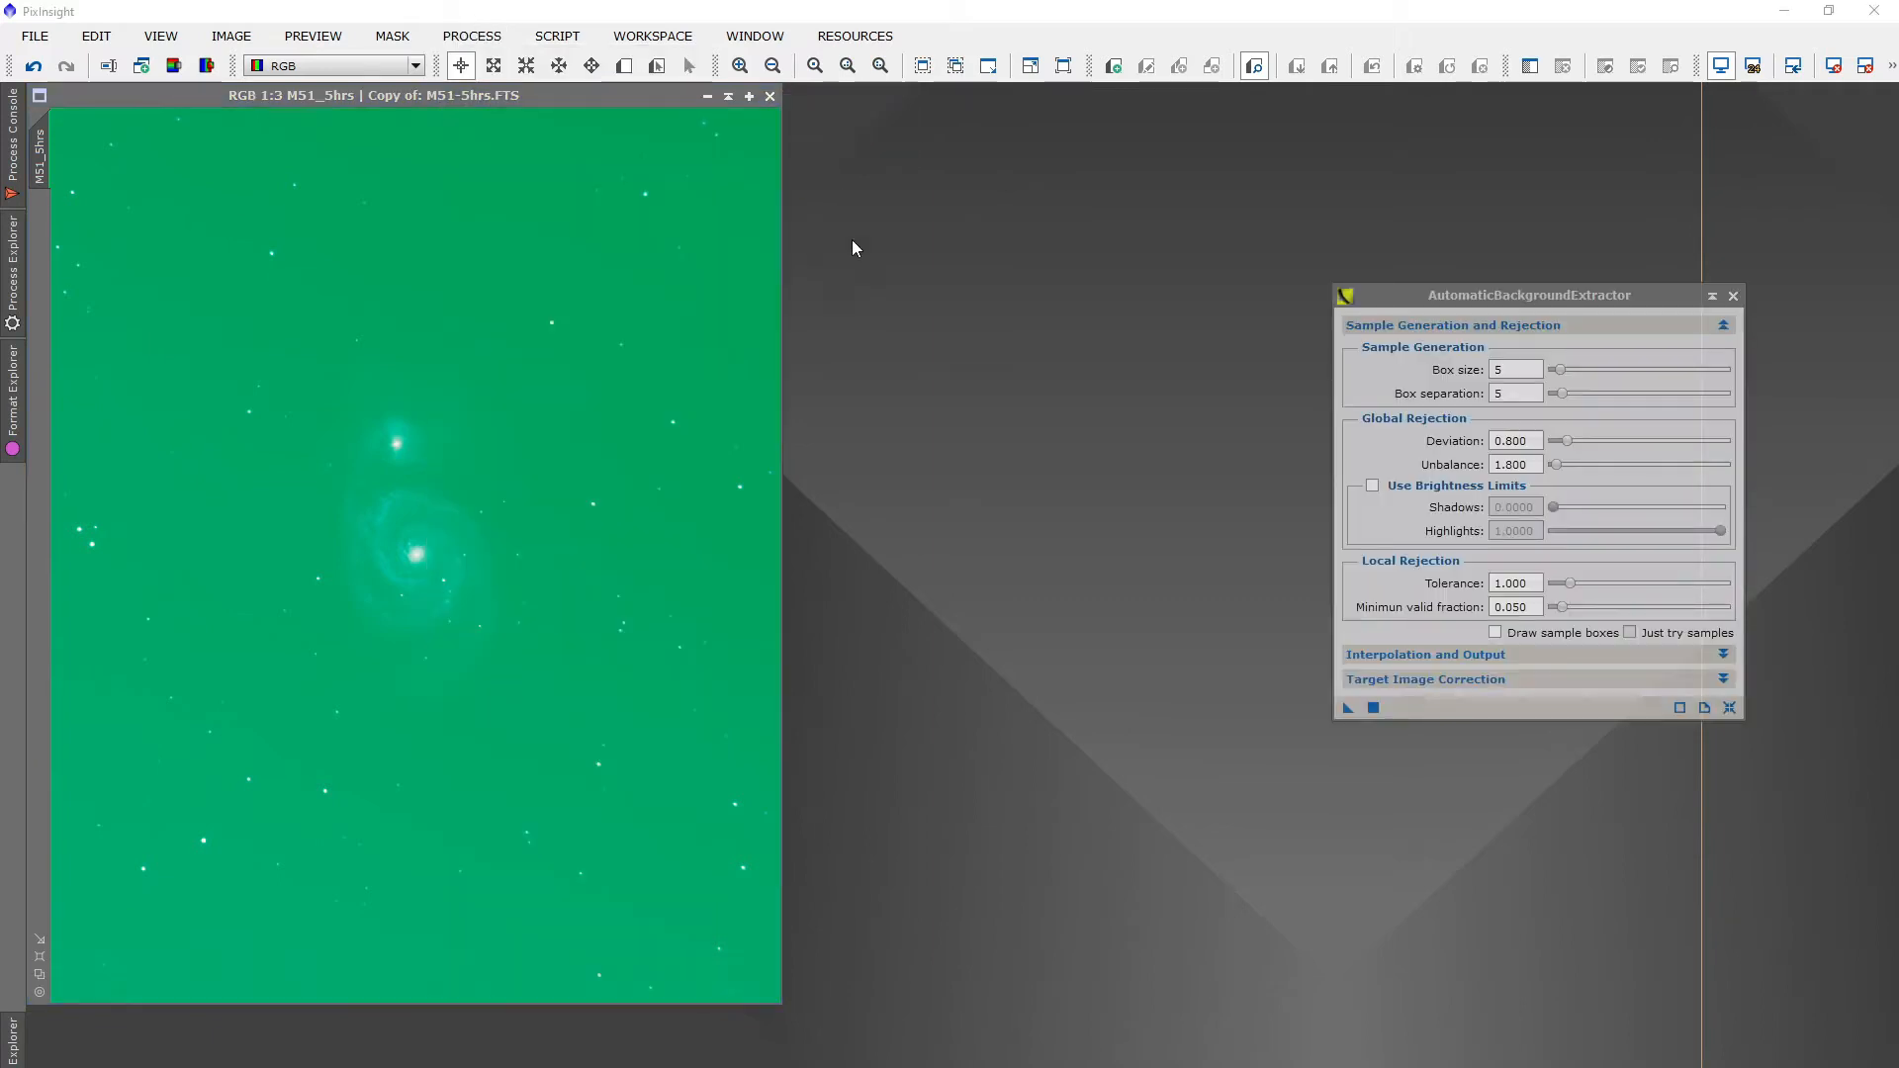
pyautogui.click(1726, 680)
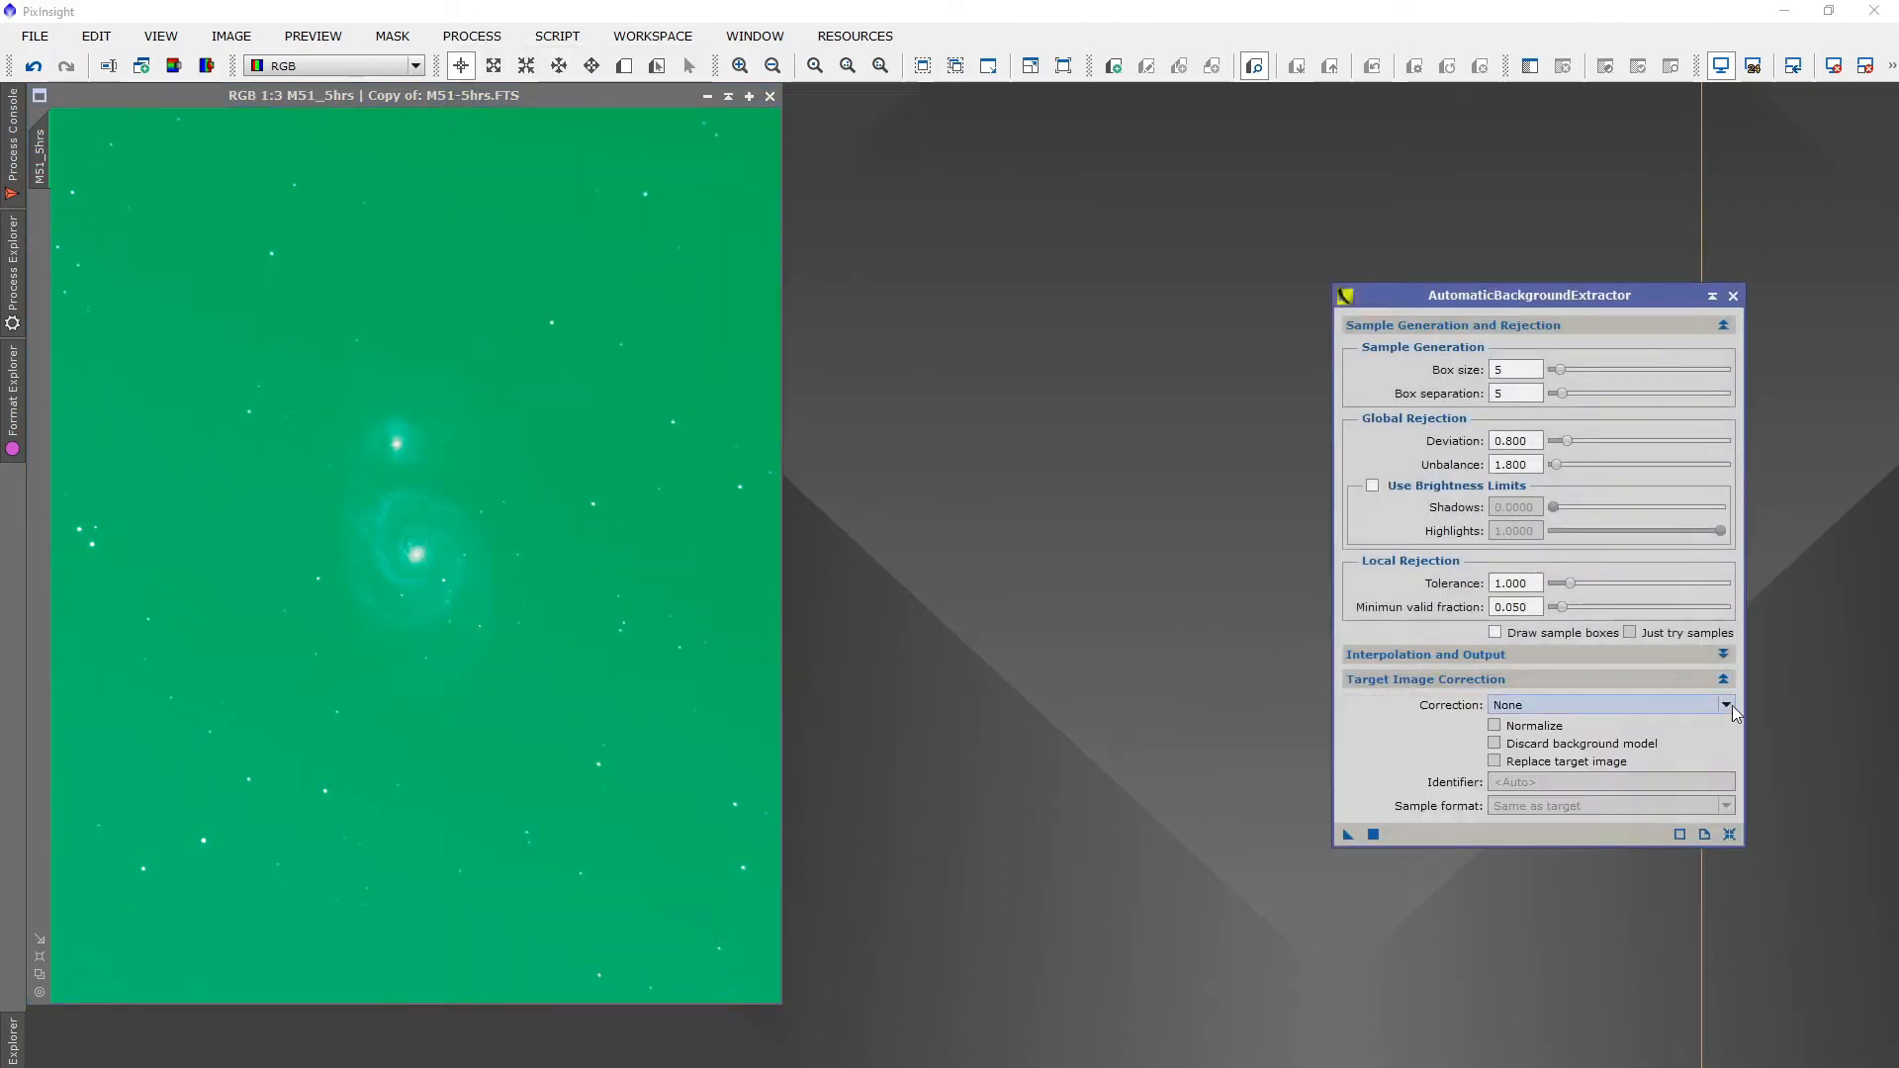
pyautogui.click(1727, 704)
pyautogui.click(1570, 736)
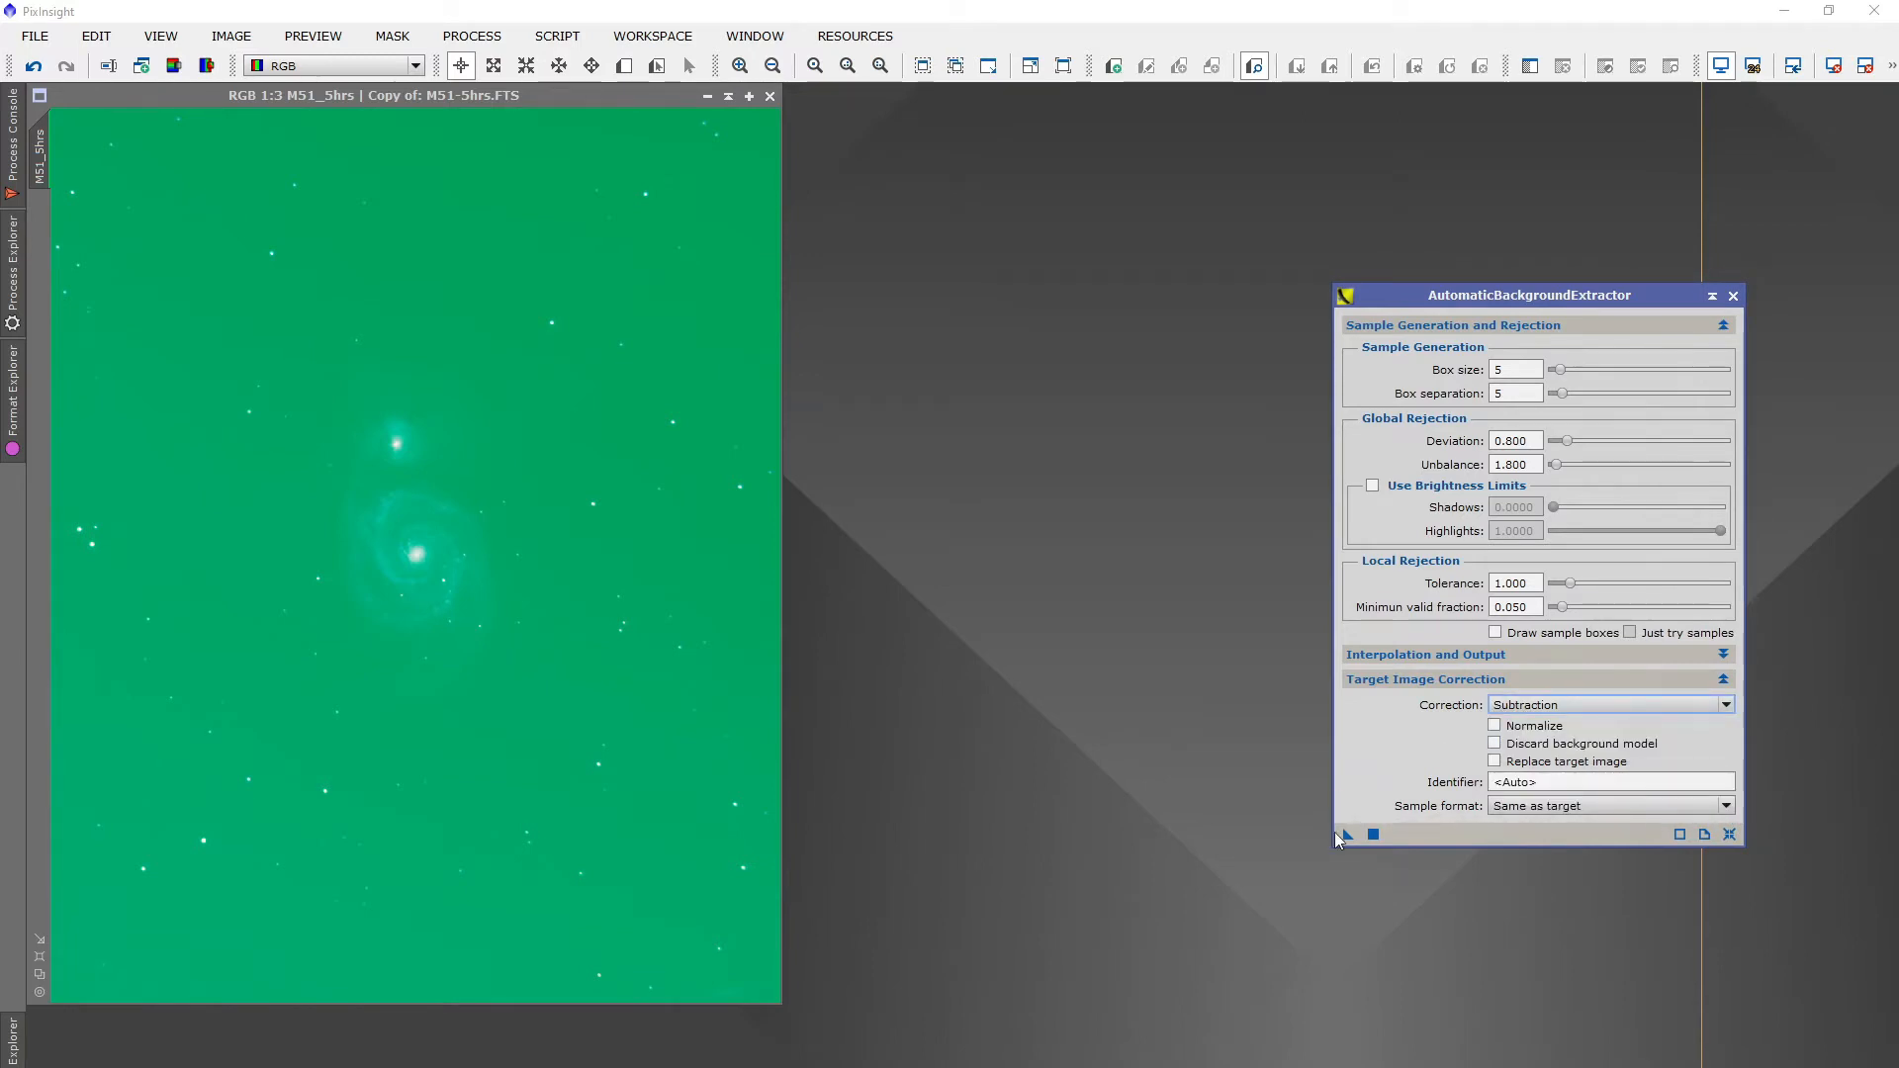
pyautogui.click(1372, 835)
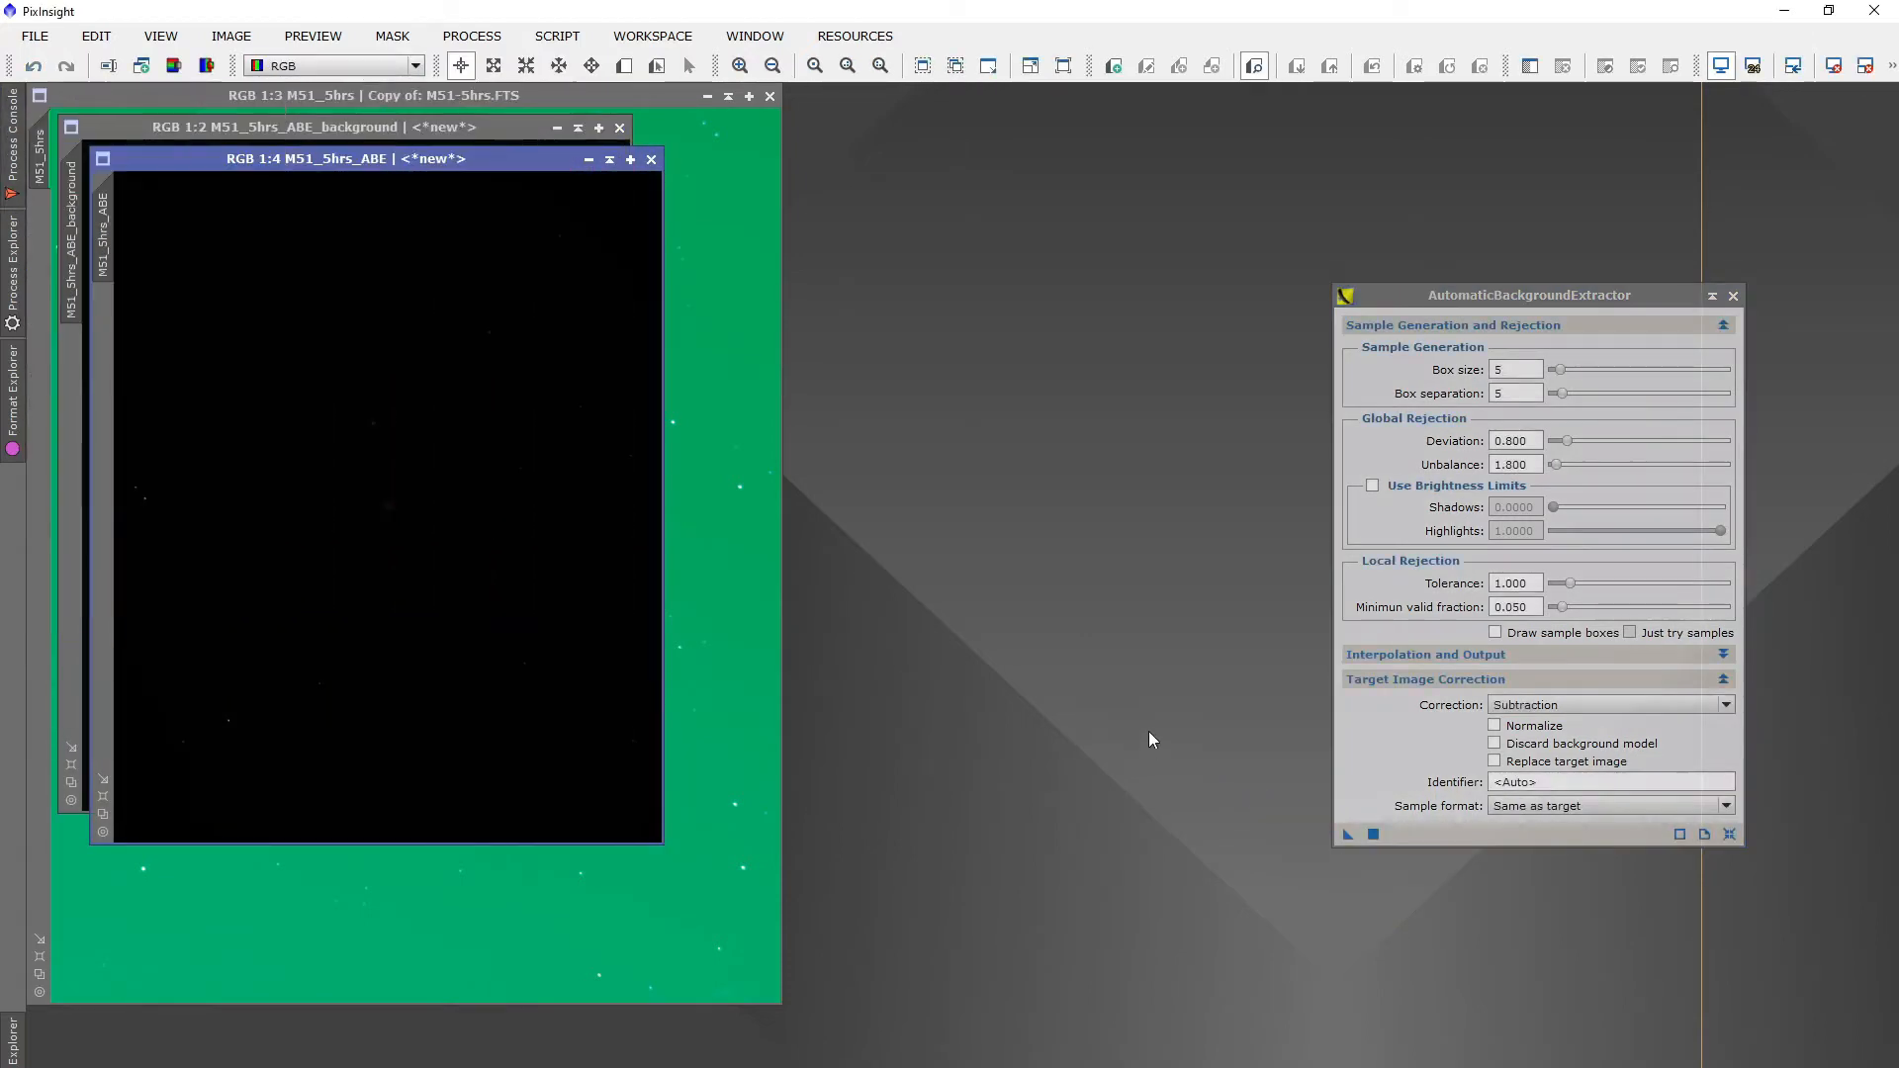
# Separate the two extraction results, auto-stretch the background model to inspect its gradient, and close the model
pyautogui.moveTo(486, 152); pyautogui.dragTo(1078, 269)
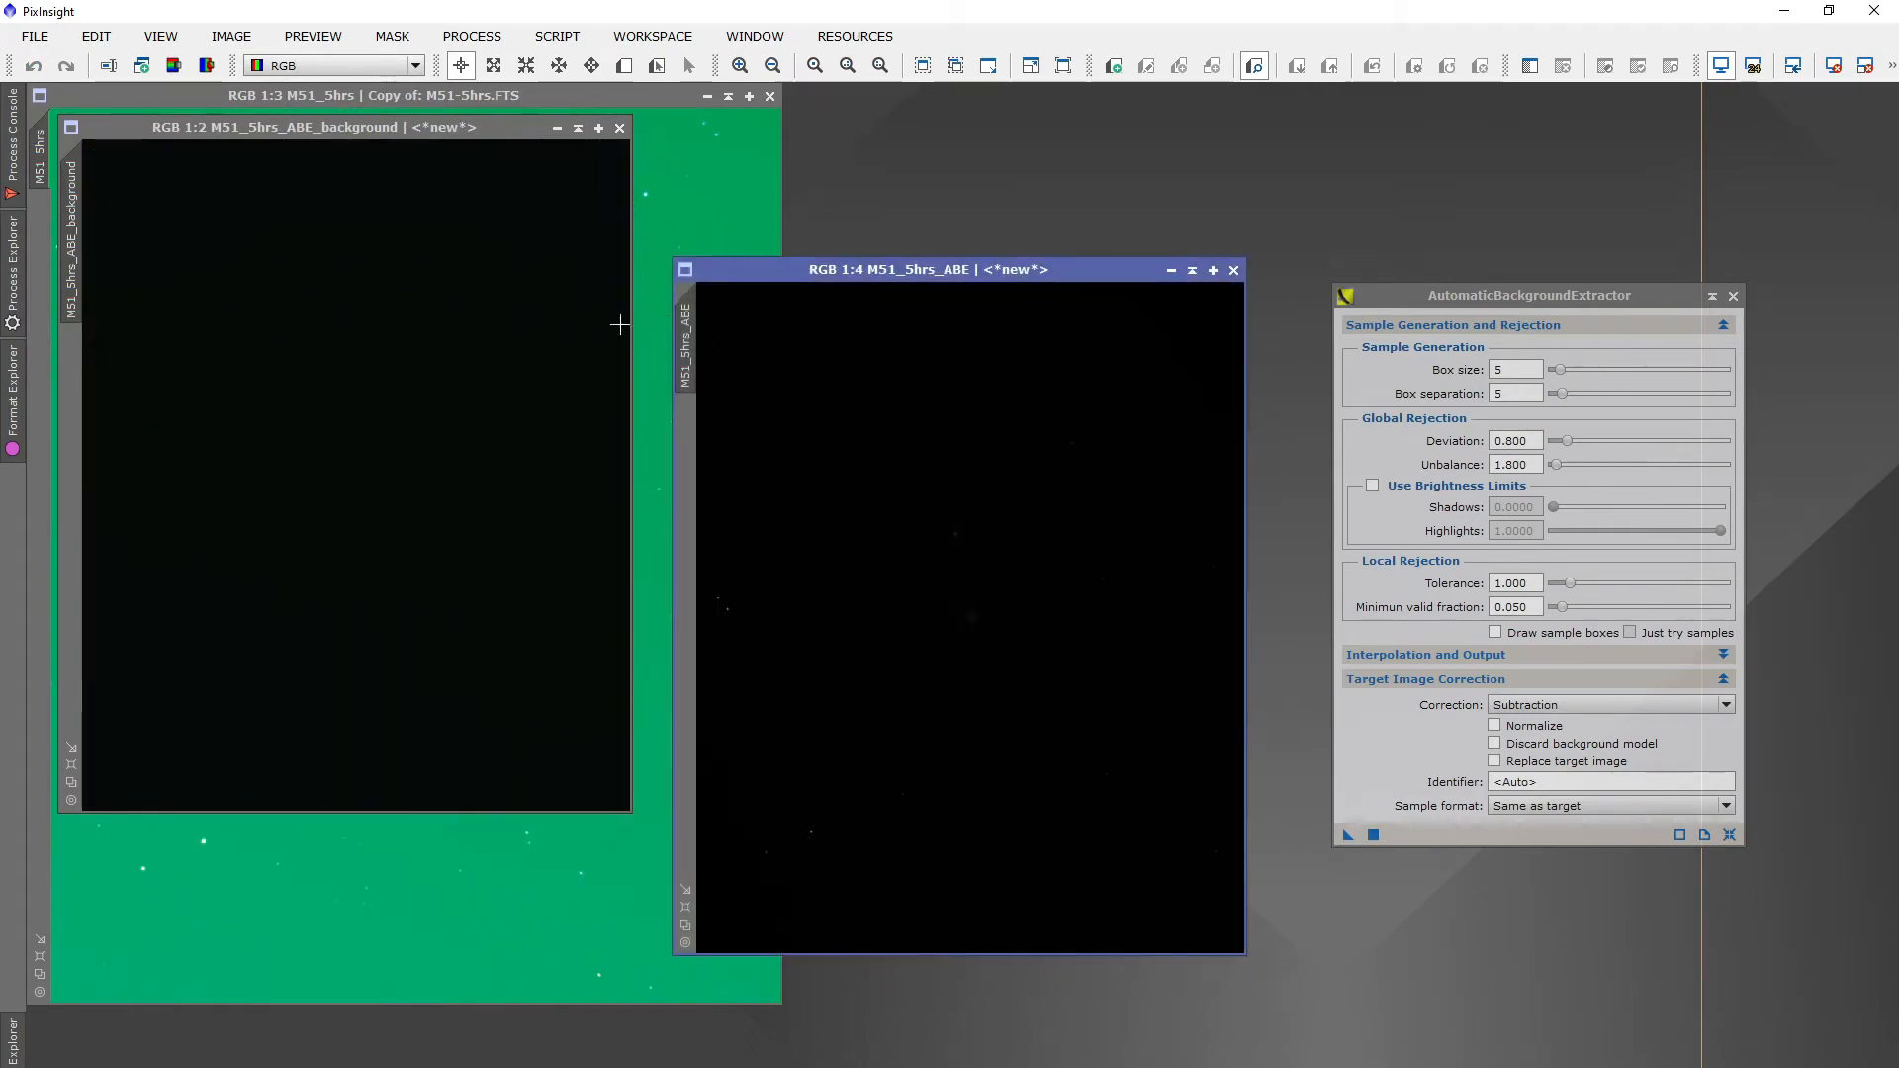
pyautogui.click(1495, 744)
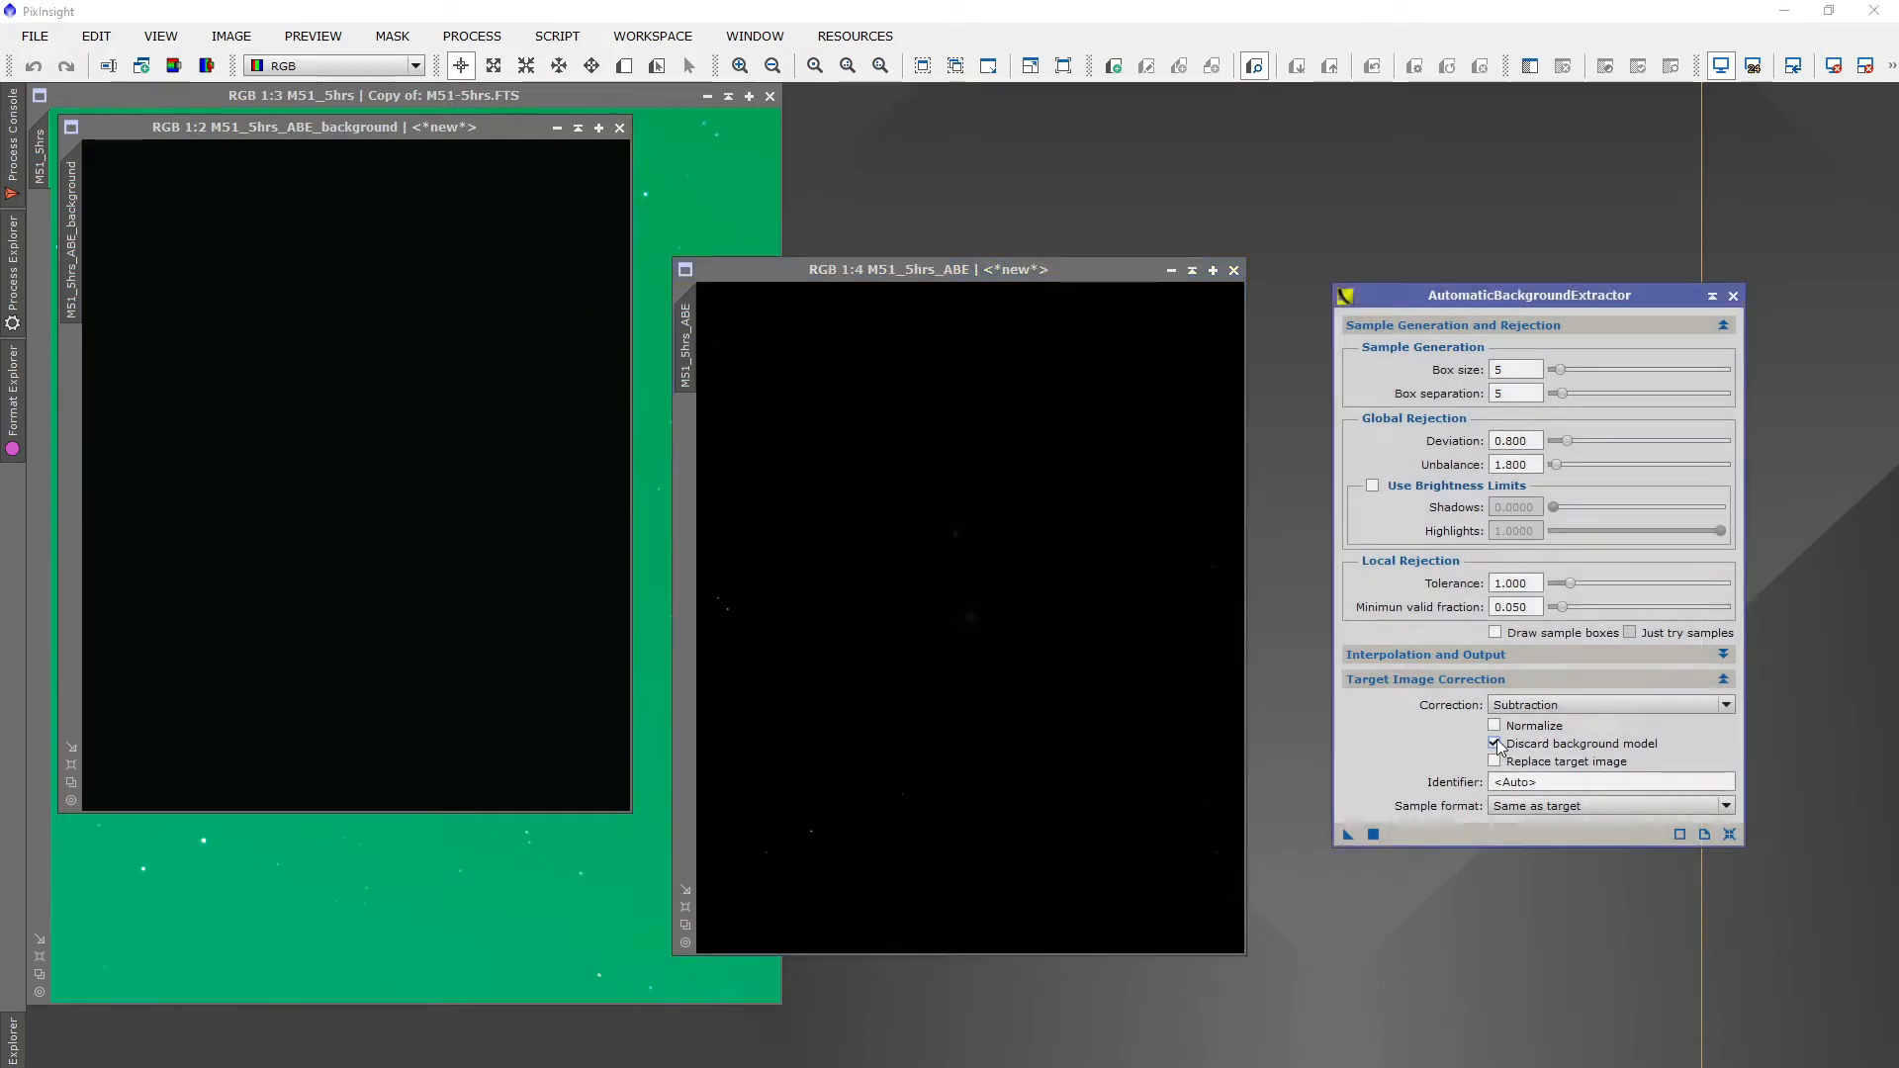
pyautogui.click(1495, 744)
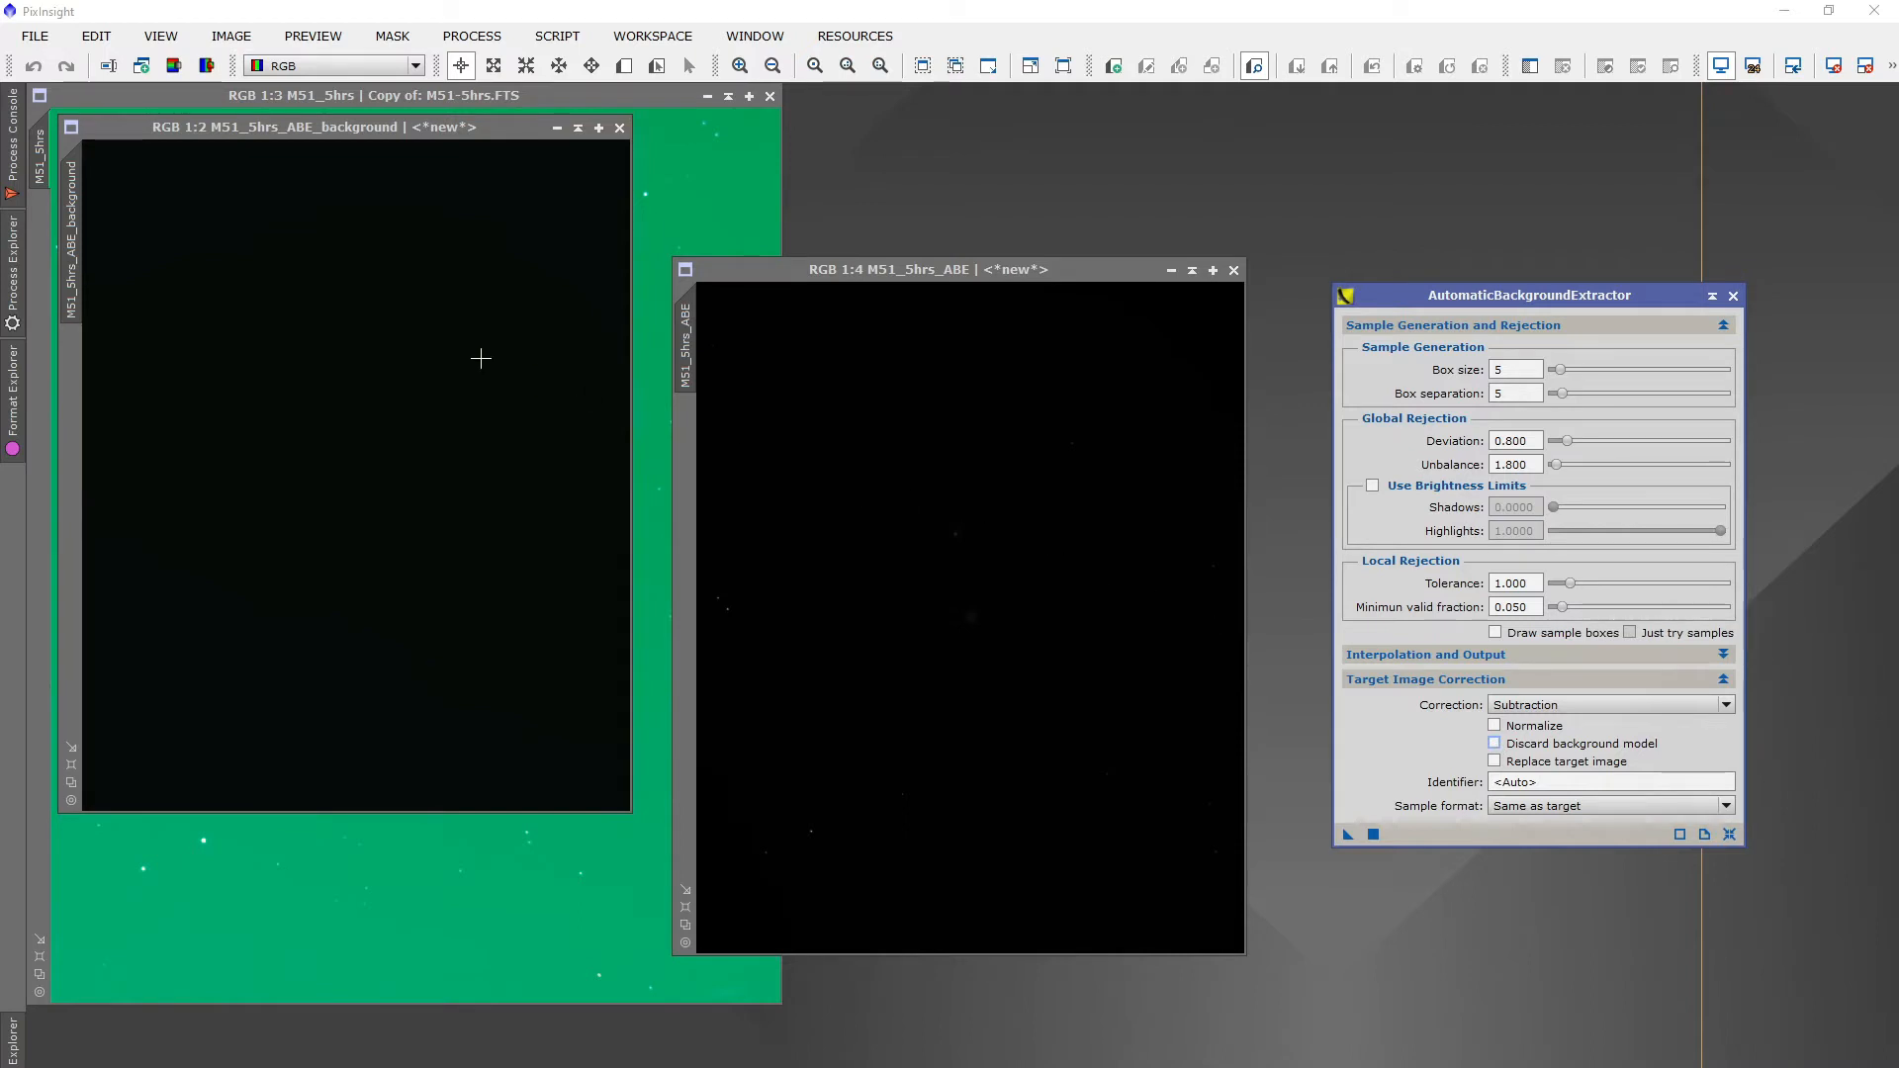
pyautogui.moveTo(283, 126); pyautogui.dragTo(282, 170)
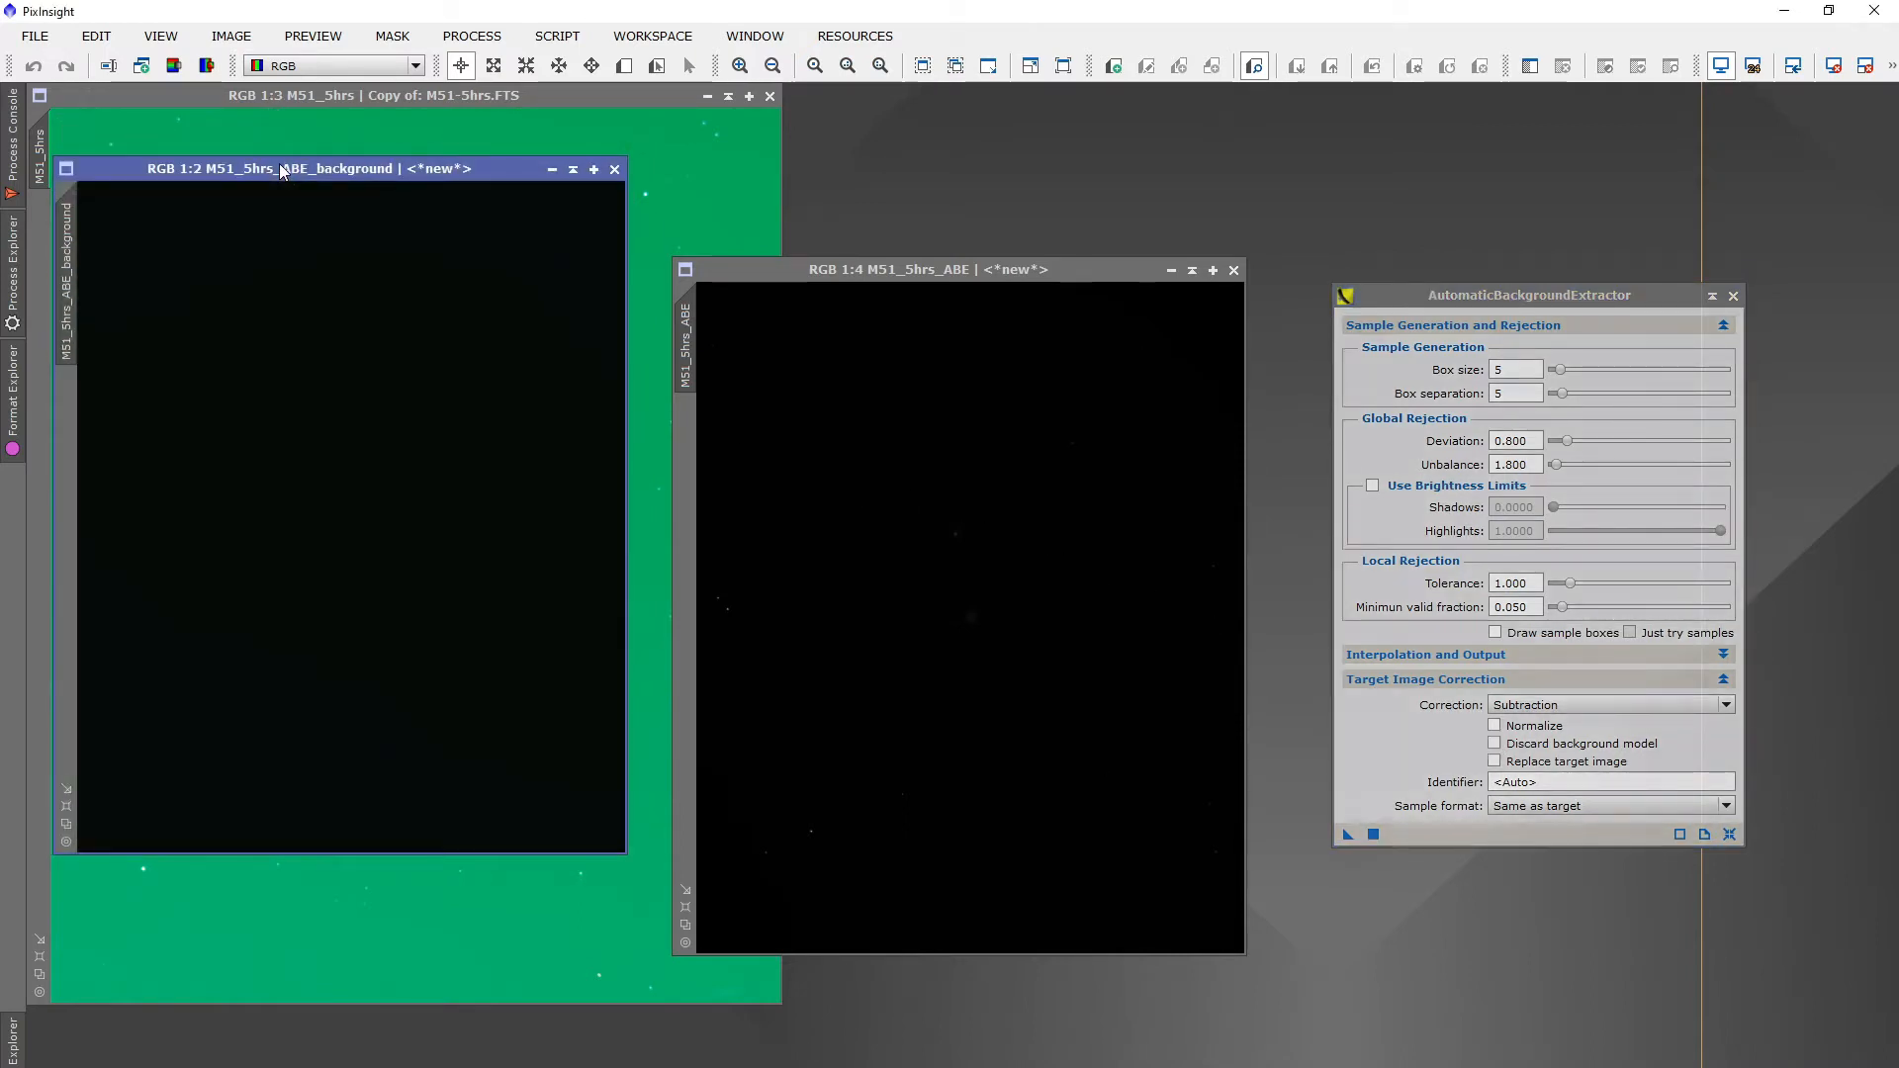
pyautogui.hotkey('ctrl', 'a')
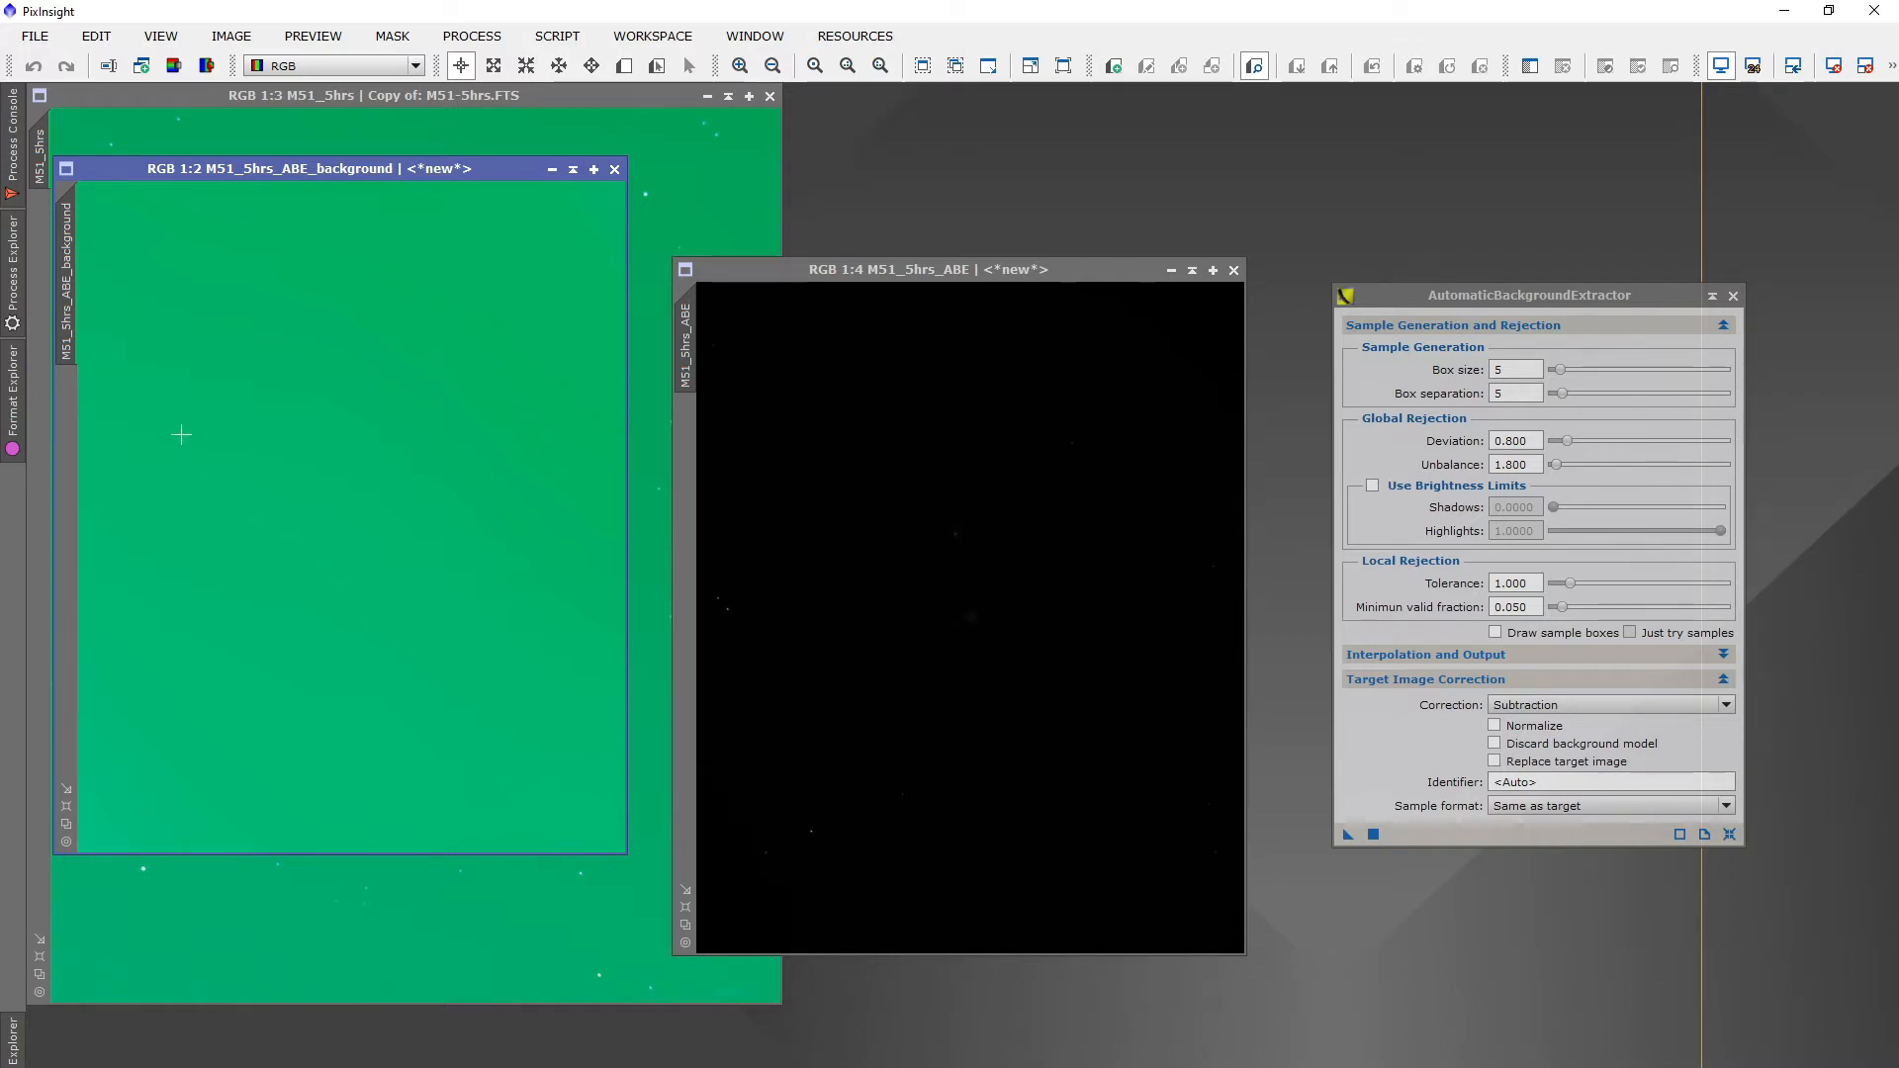
pyautogui.click(613, 170)
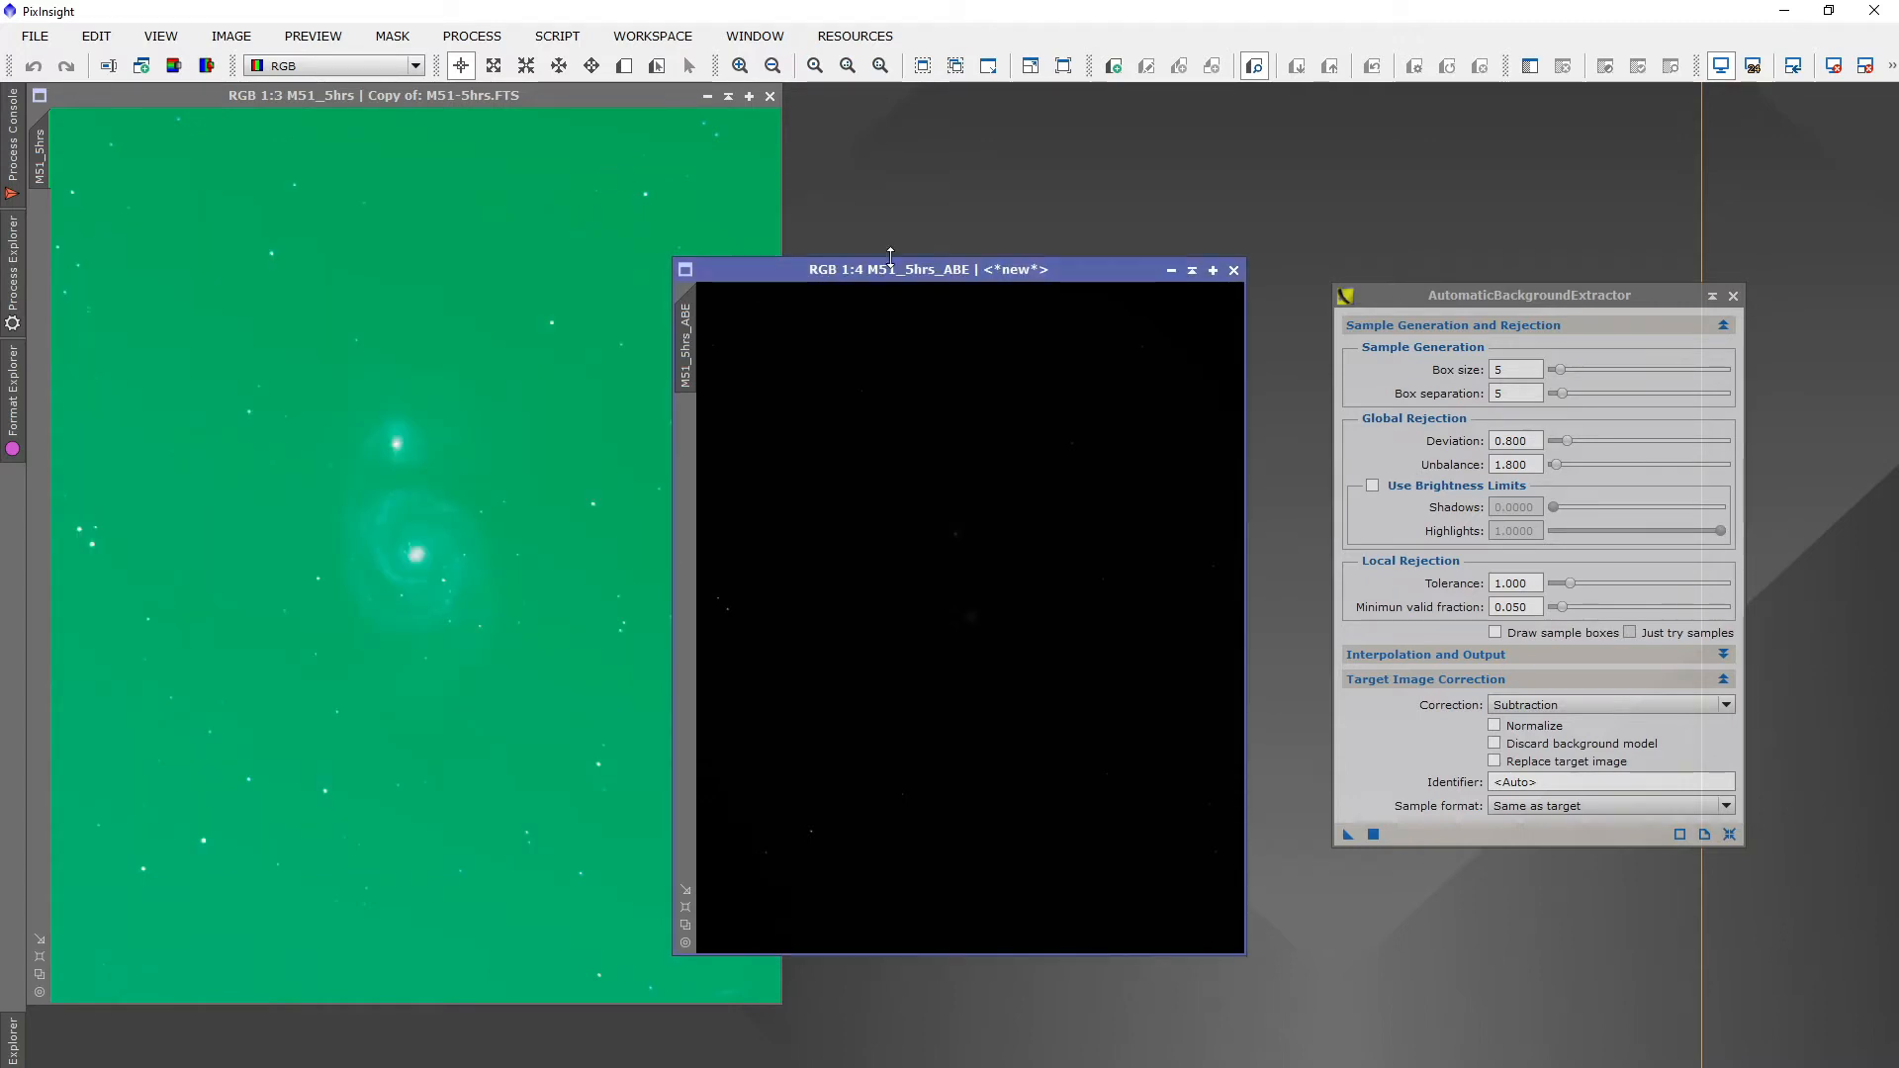
# Auto-stretch the background-corrected M51_5hrs_ABE image to examine the galaxy and edges, and close it
pyautogui.click(940, 273)
pyautogui.moveTo(940, 267); pyautogui.dragTo(929, 240)
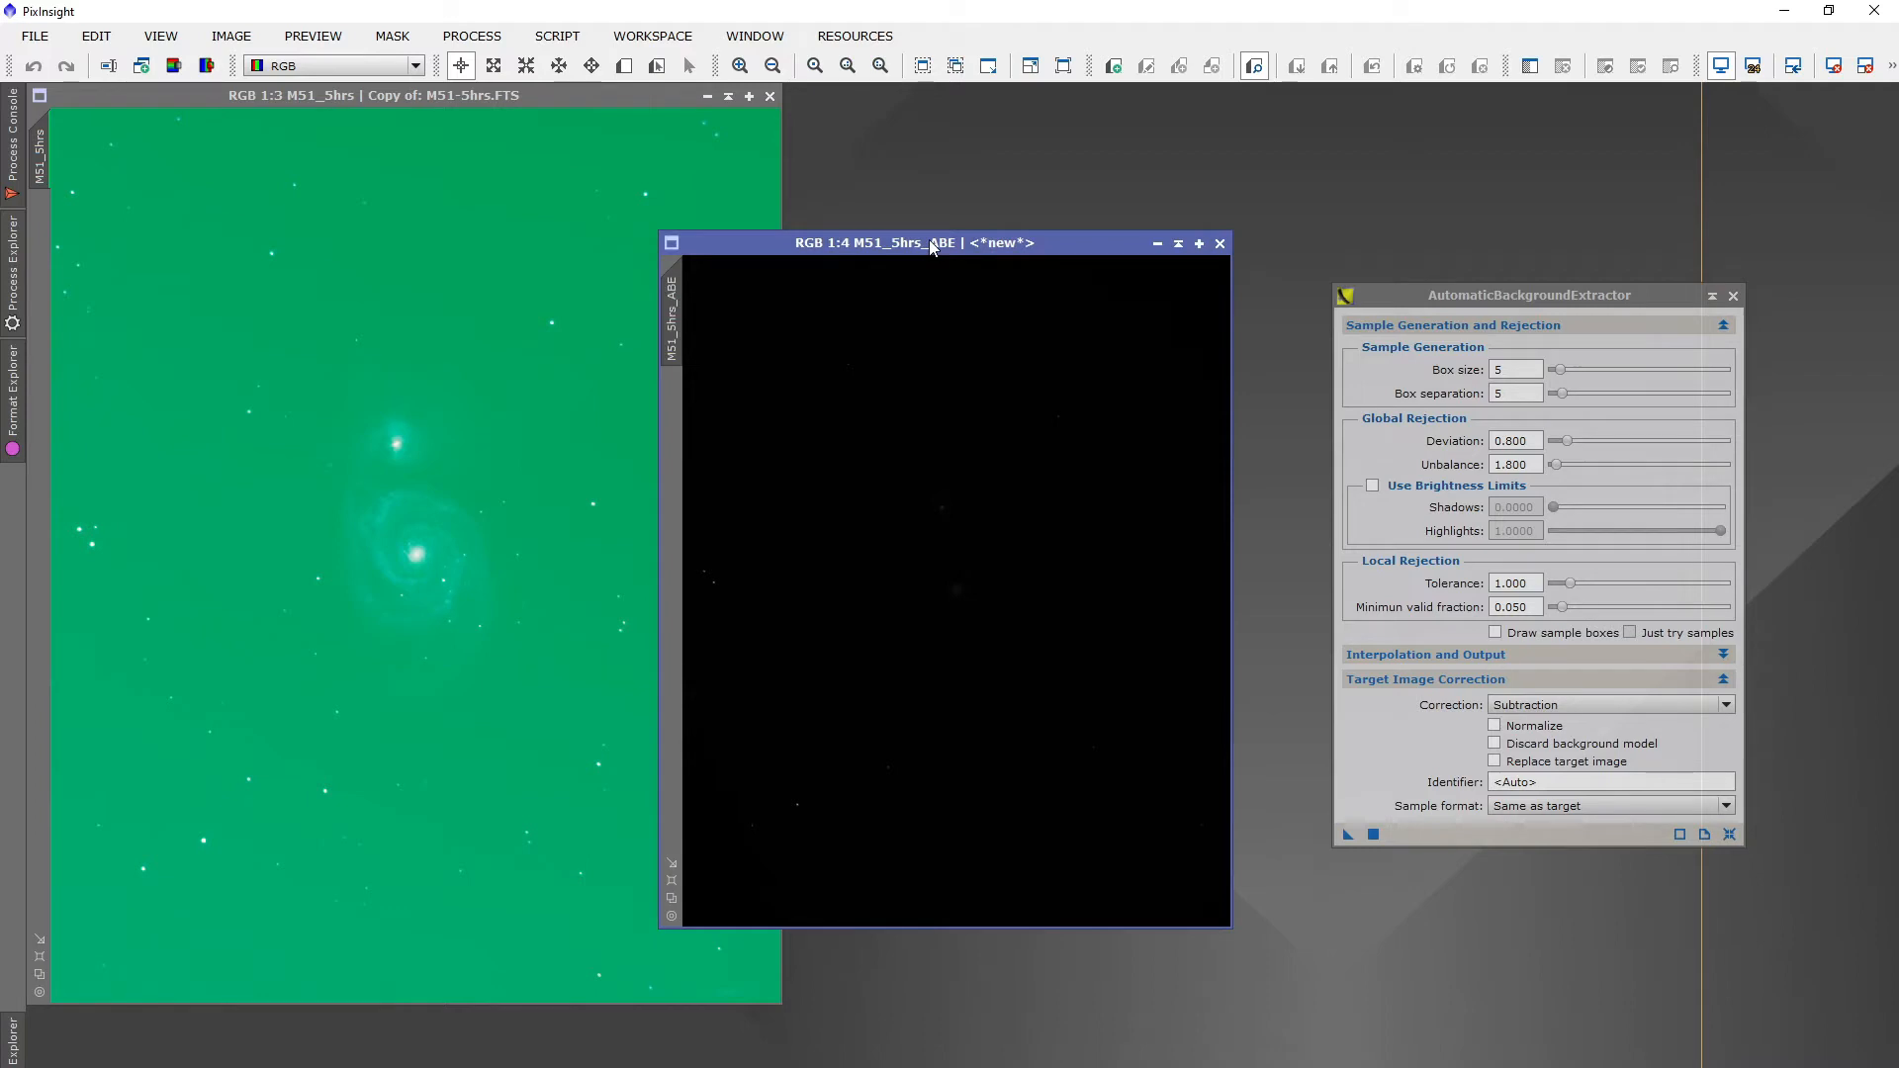
pyautogui.hotkey('ctrl', 'a')
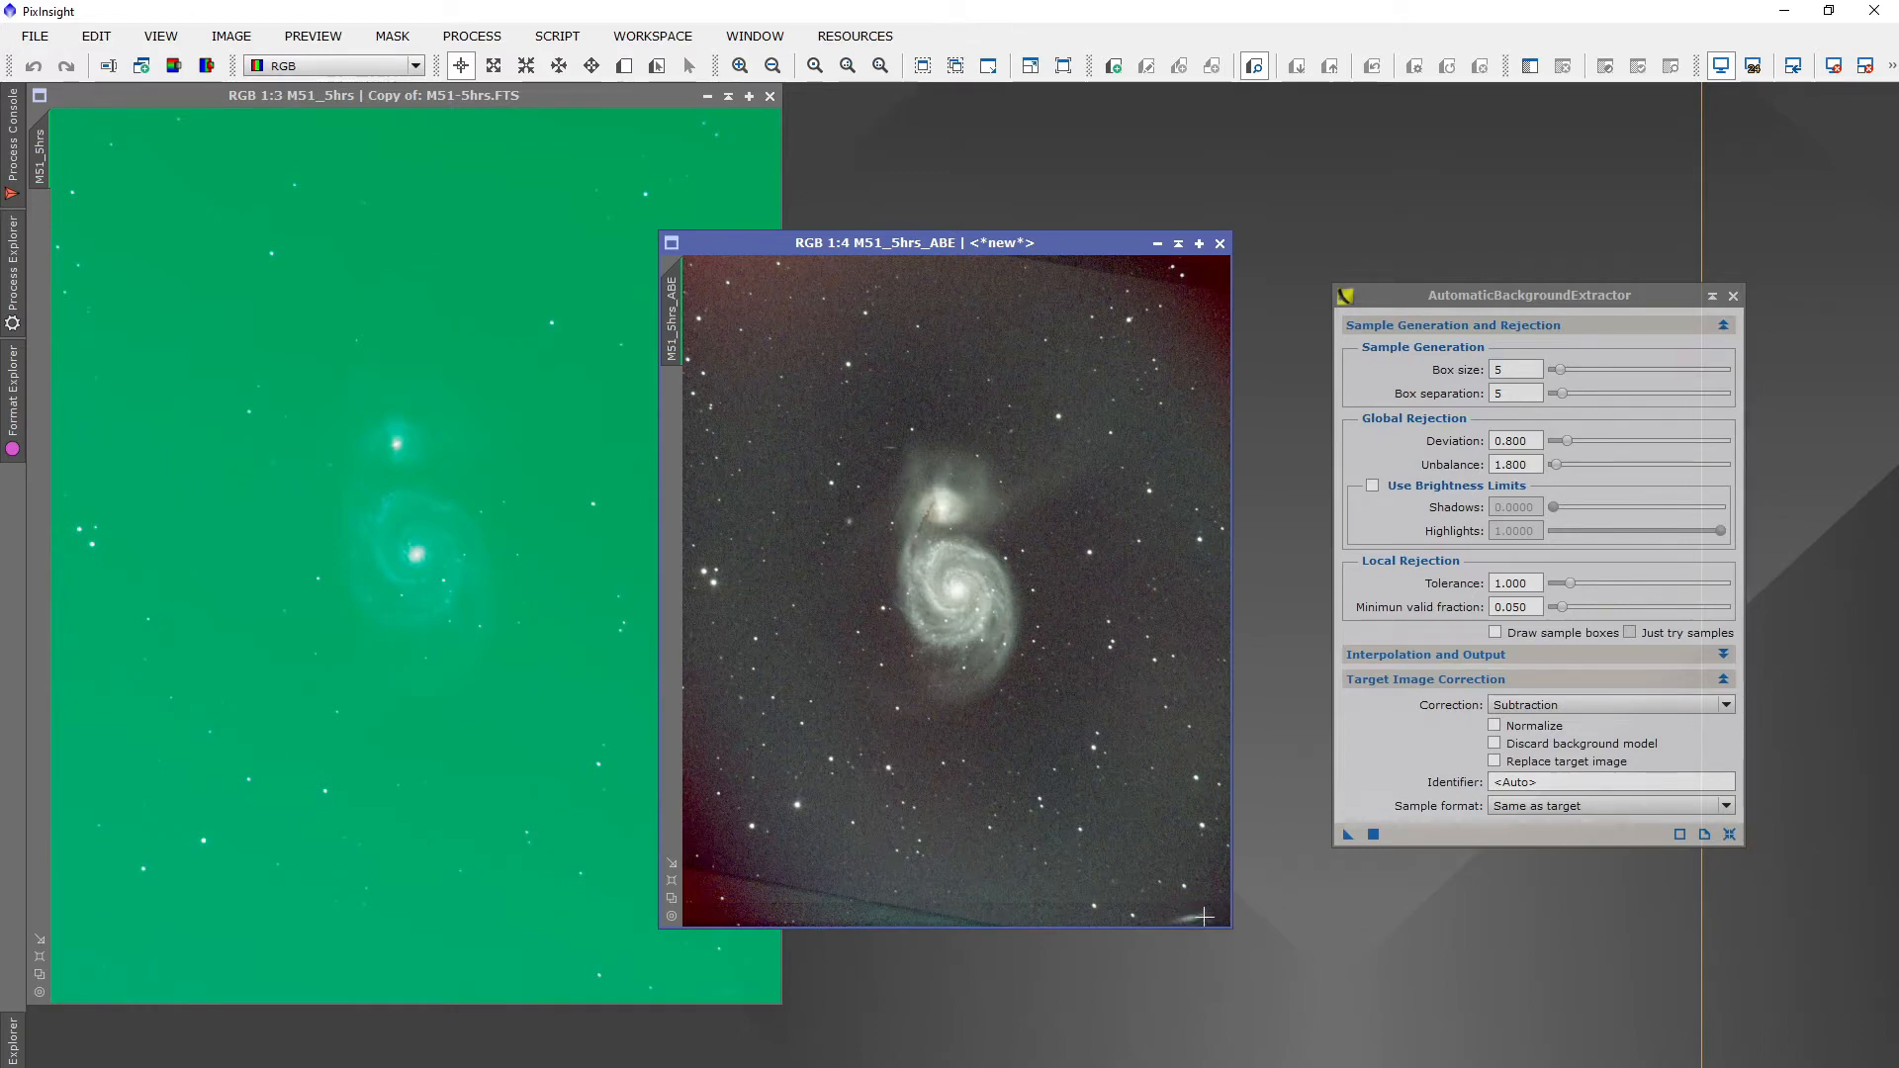
pyautogui.click(1220, 243)
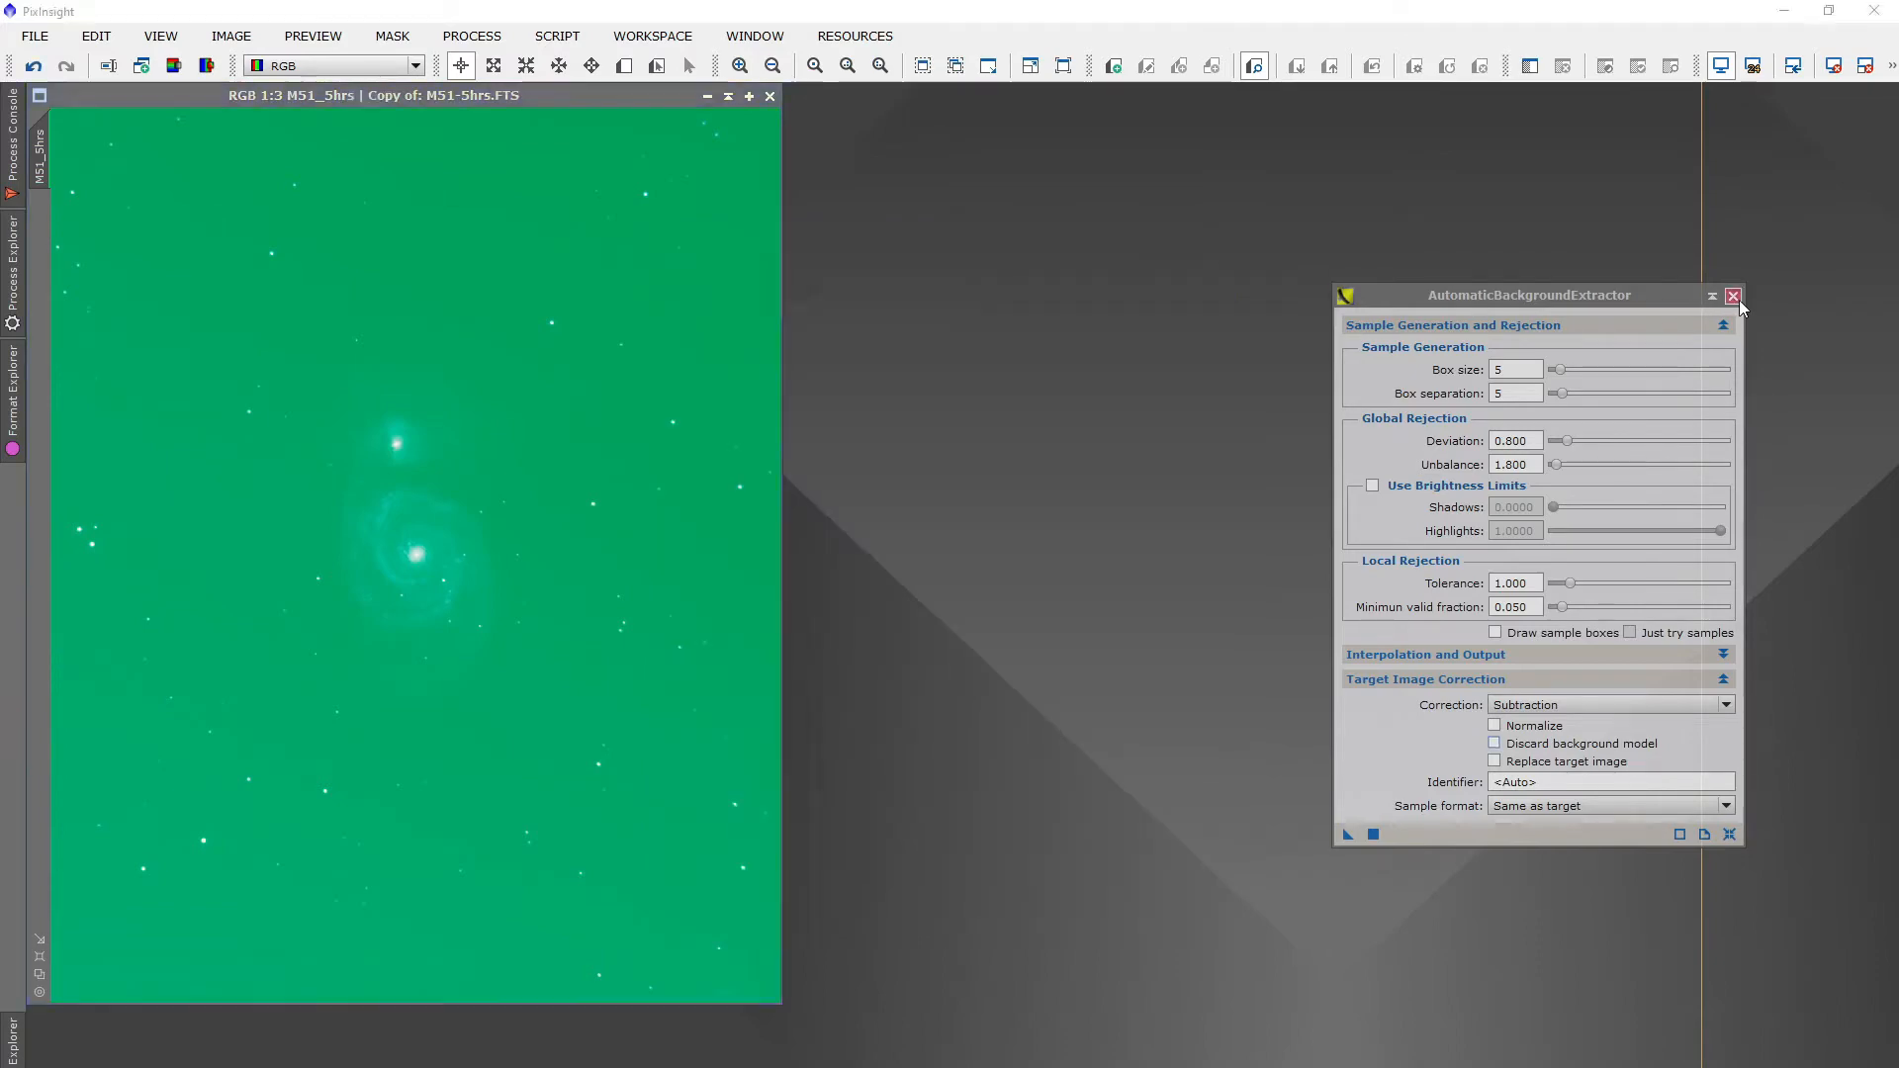
# Close AutomaticBackgroundExtractor and the modified M51_5hrs image without saving the changes
pyautogui.click(1733, 296)
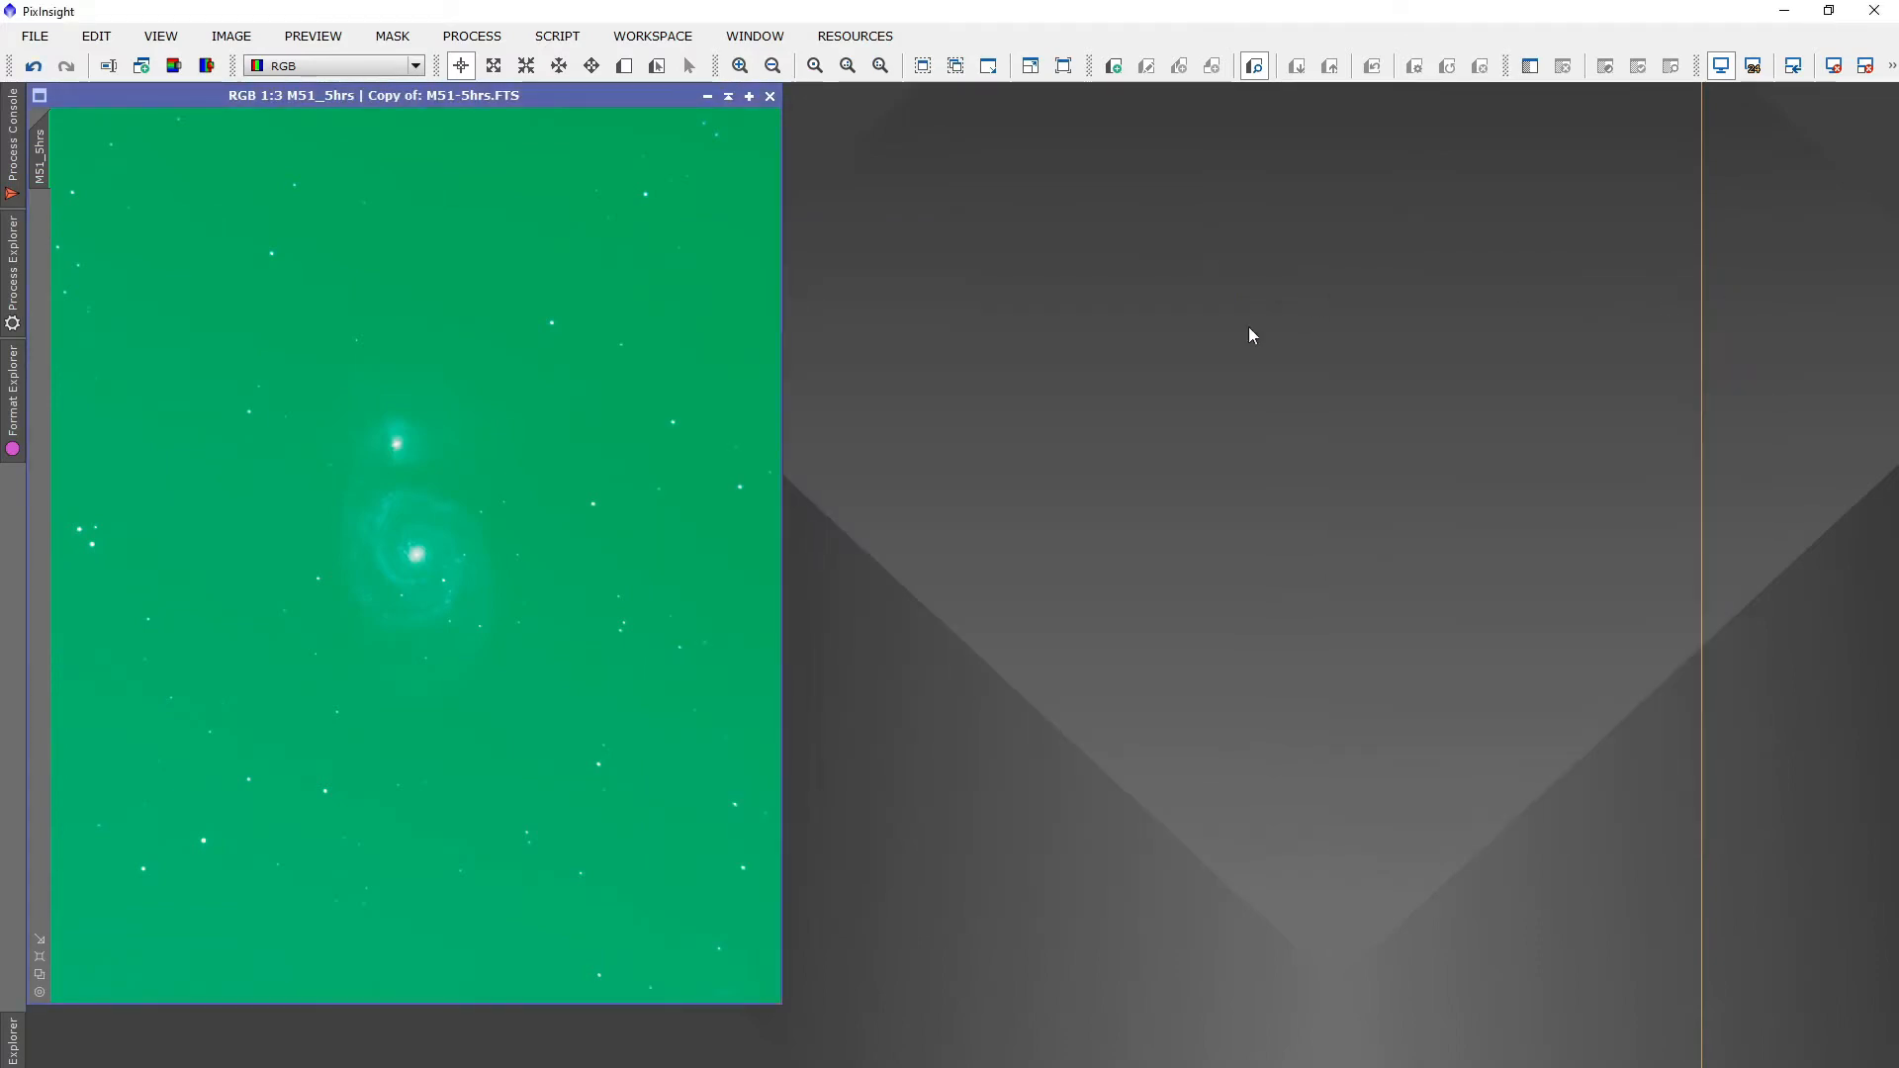
pyautogui.click(771, 96)
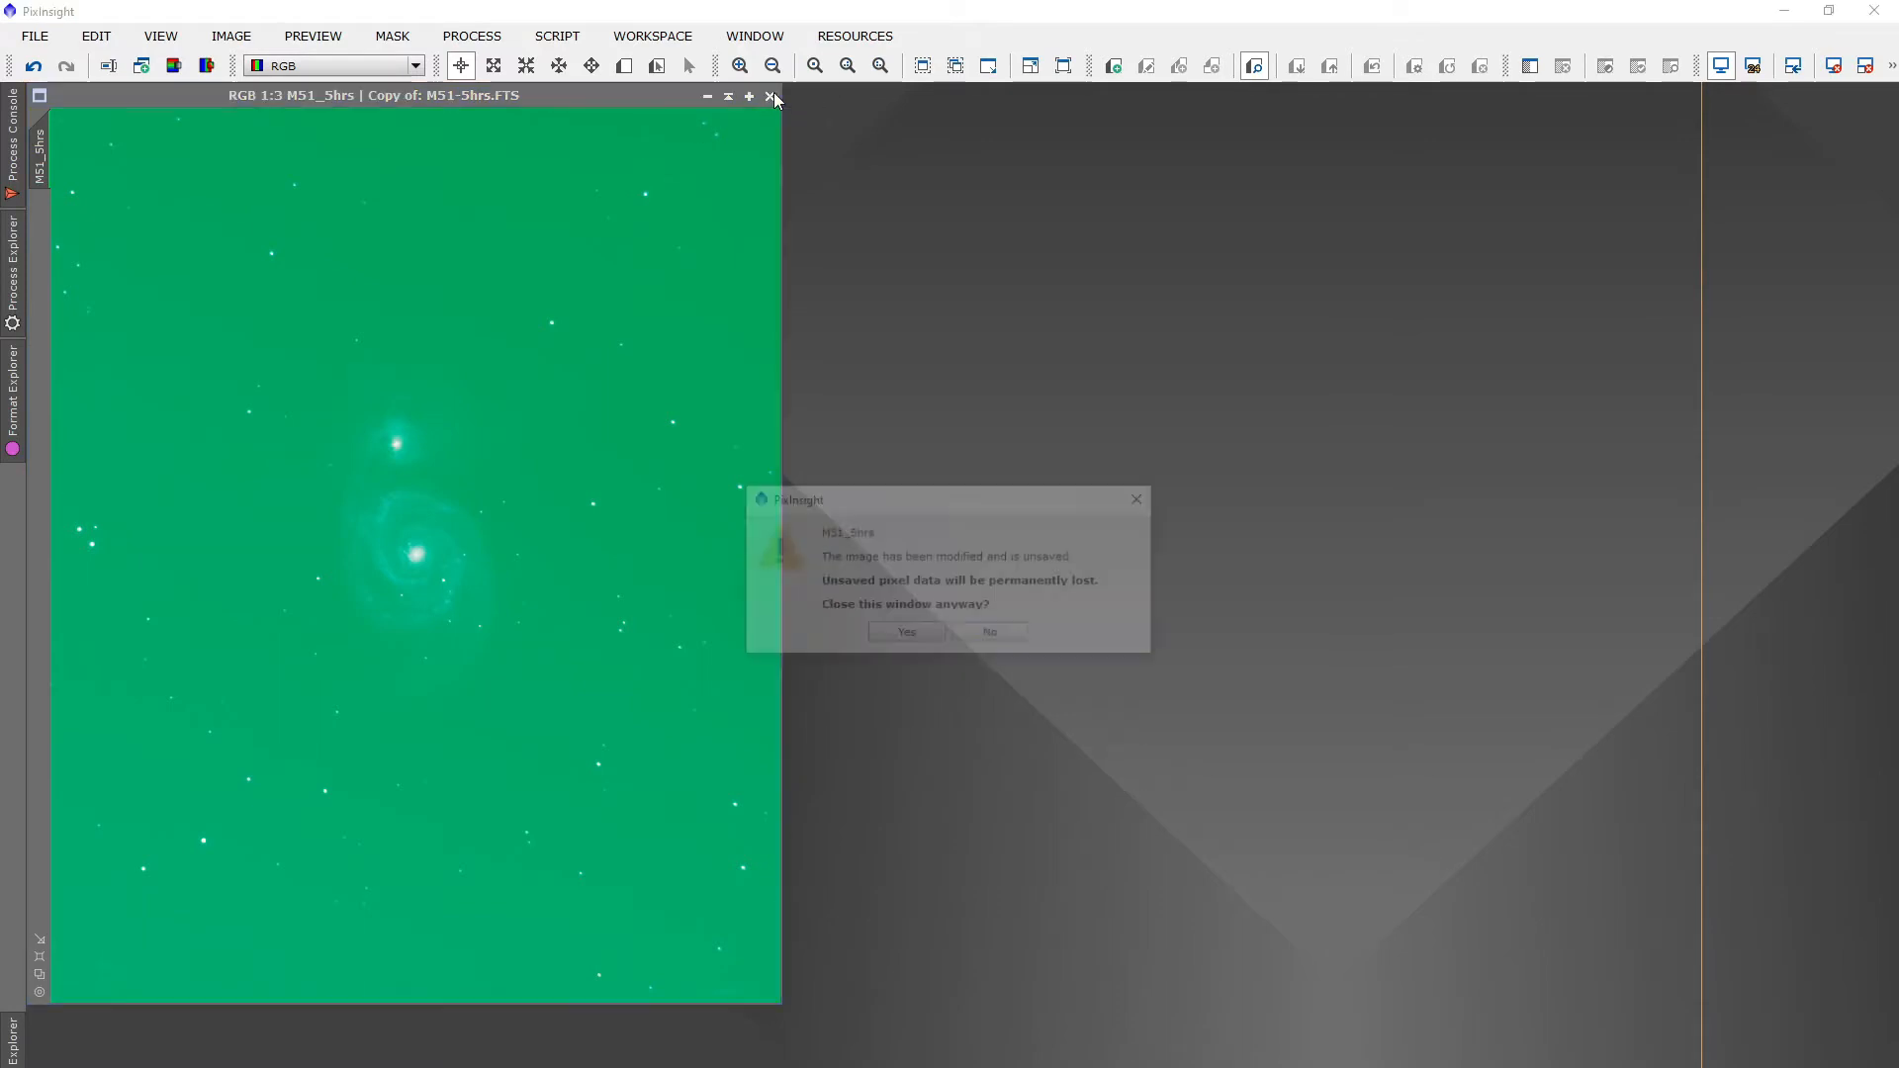
pyautogui.click(888, 638)
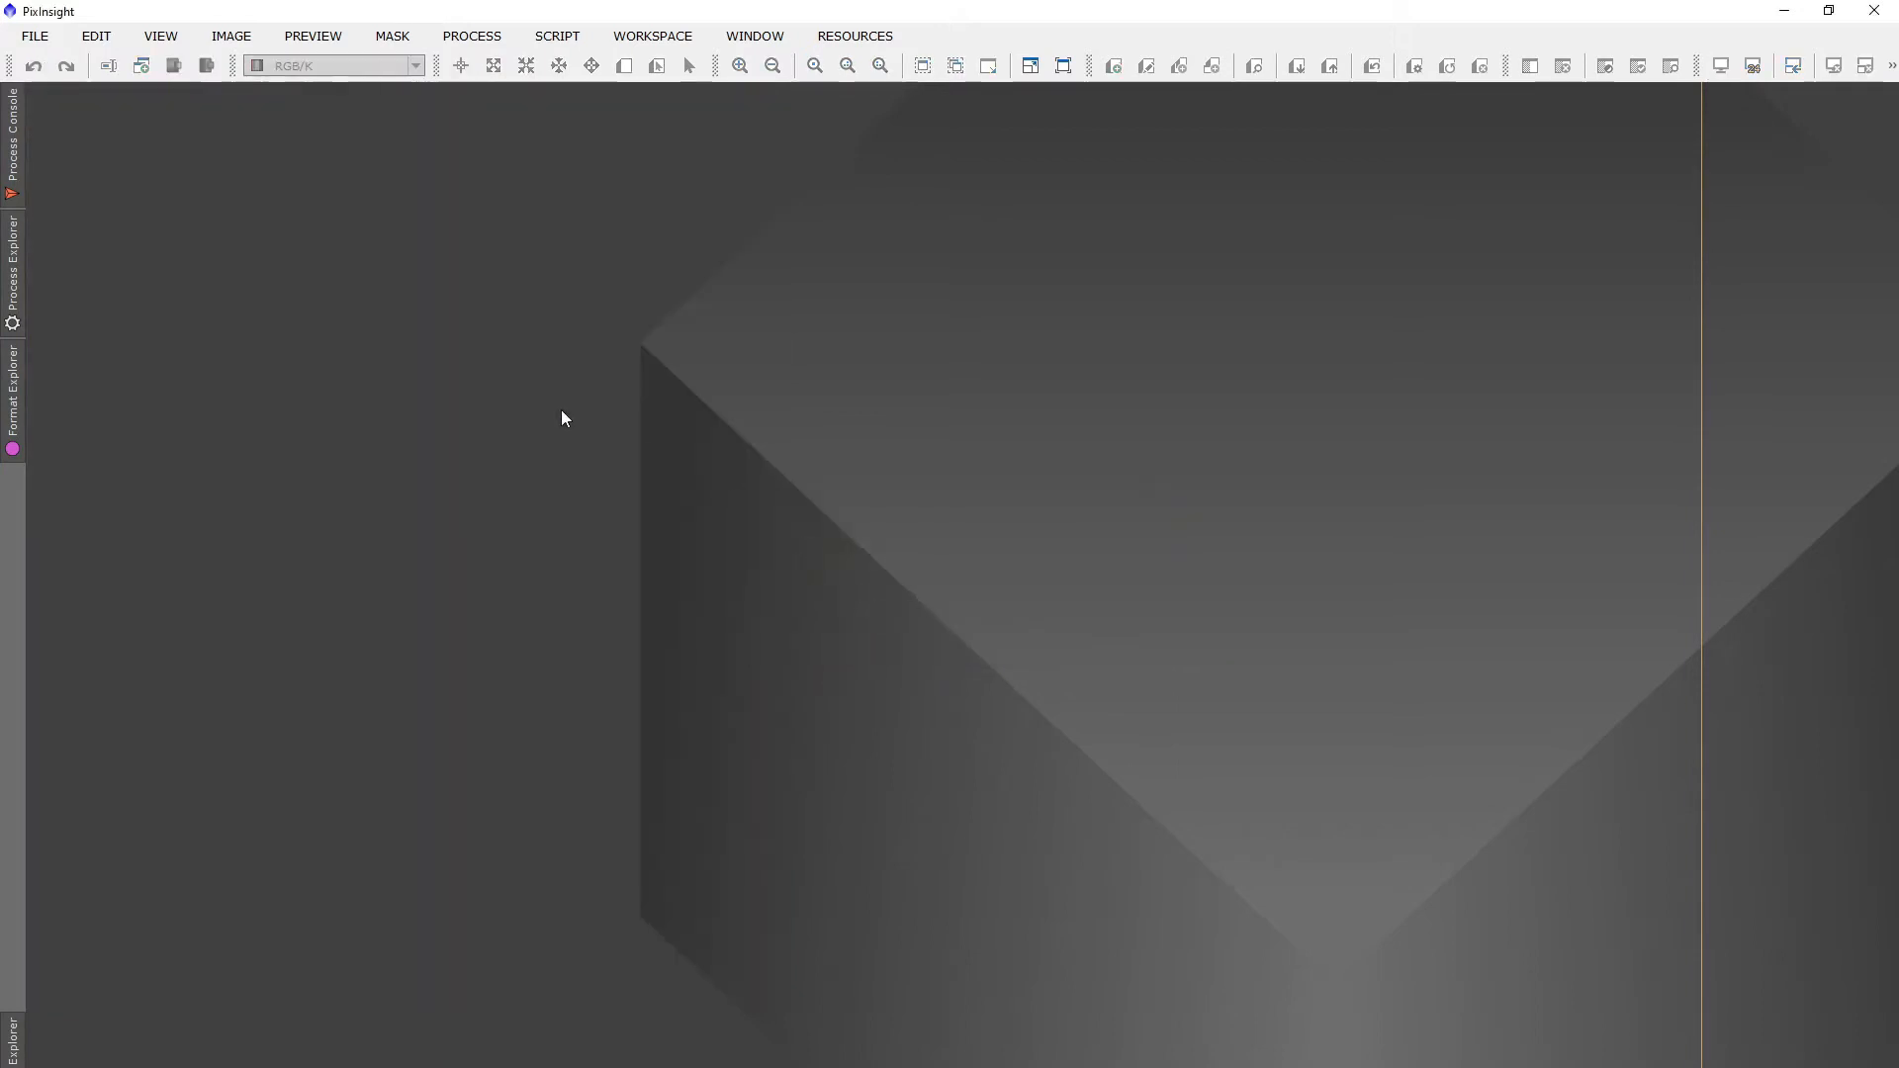
# Open M51-5hrs.FTS from the M51_5Hrs folder and auto-stretch its display
pyautogui.click(38, 36)
pyautogui.click(61, 93)
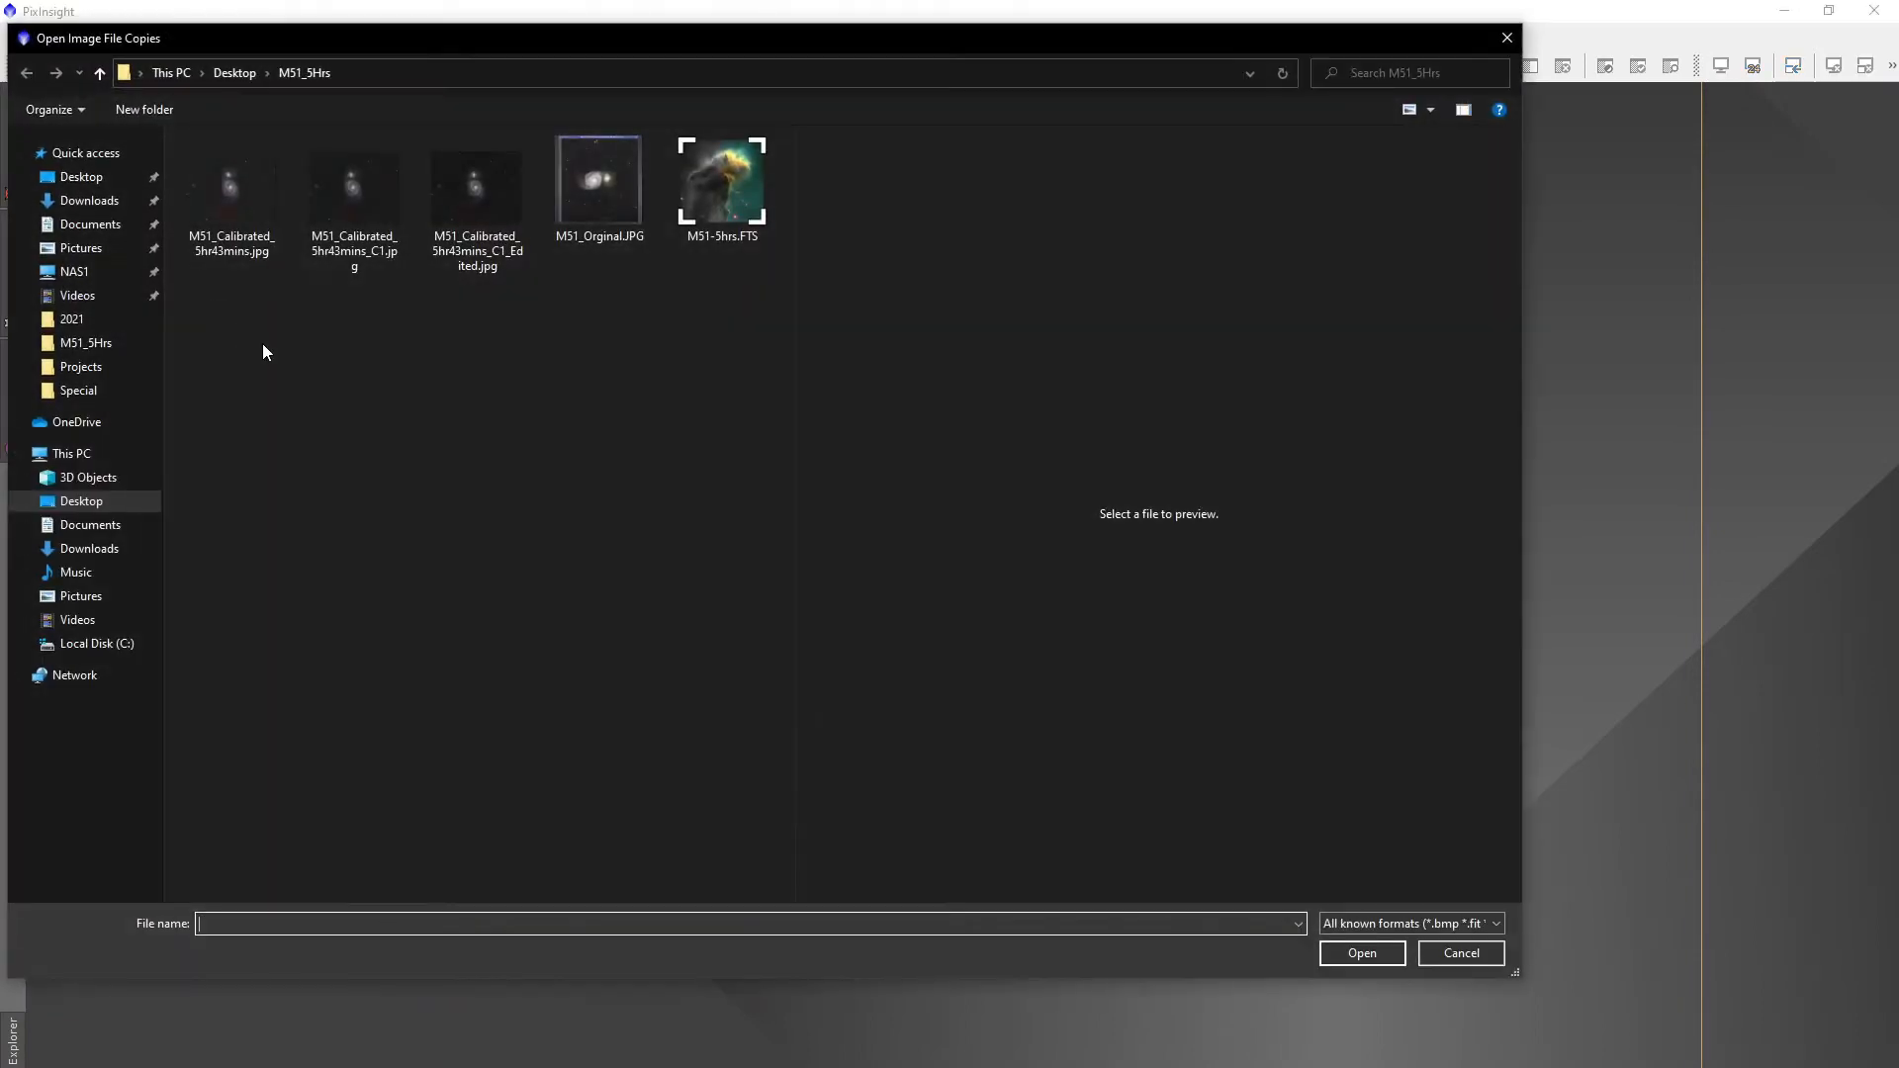
pyautogui.click(587, 189)
pyautogui.click(728, 210)
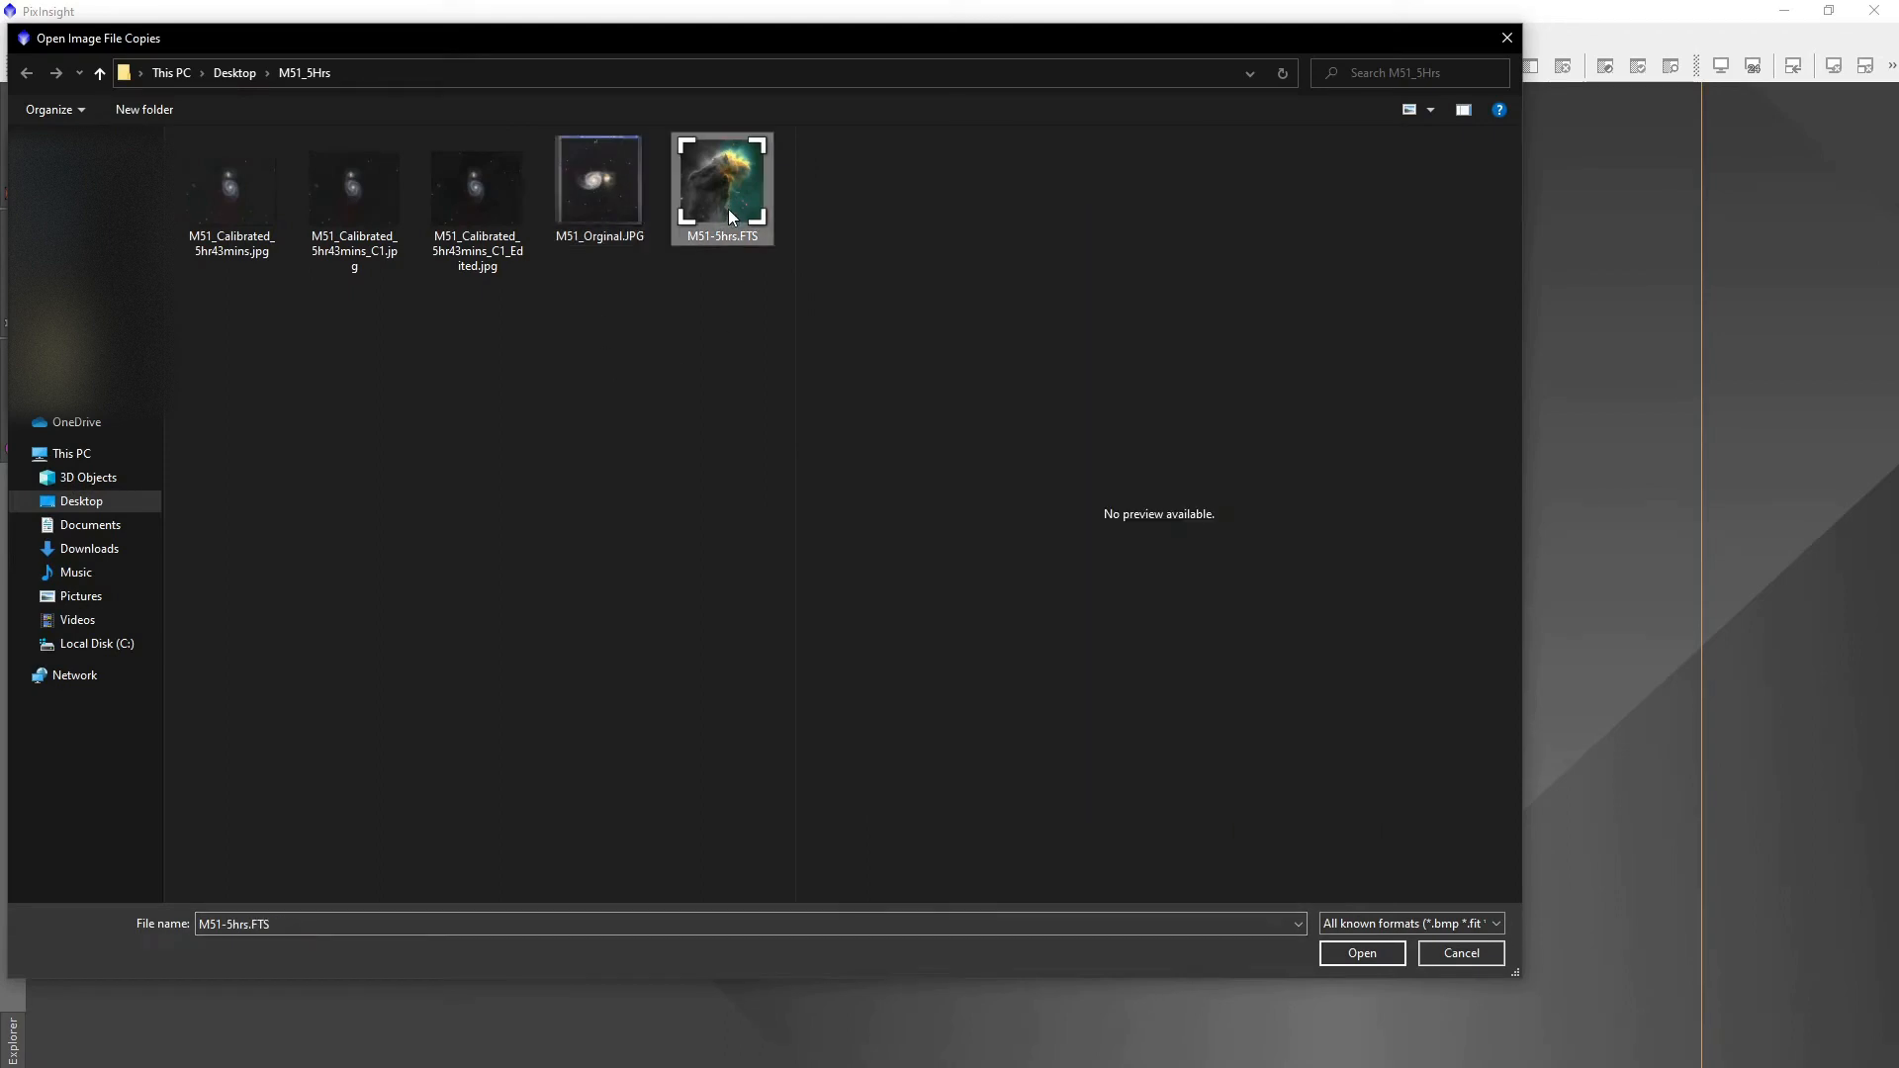
pyautogui.click(1361, 953)
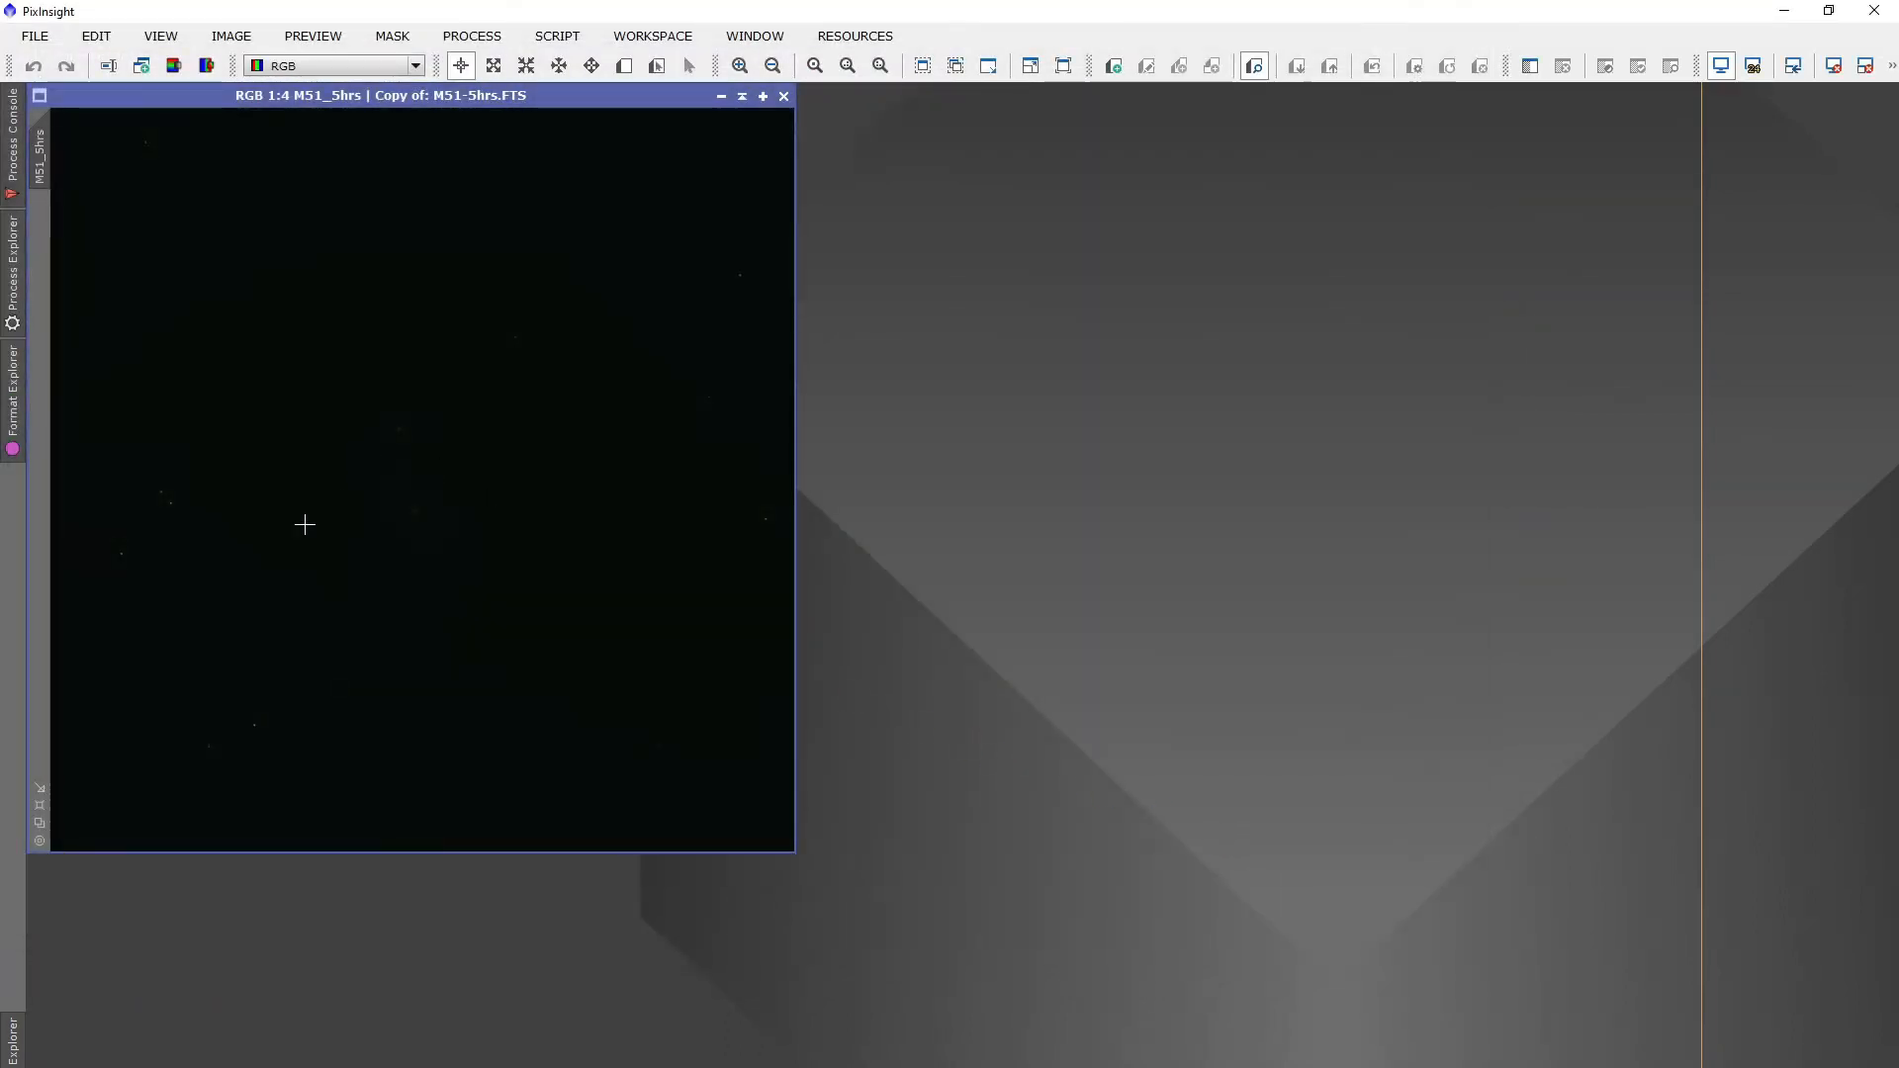
pyautogui.hotkey('ctrl', 'a')
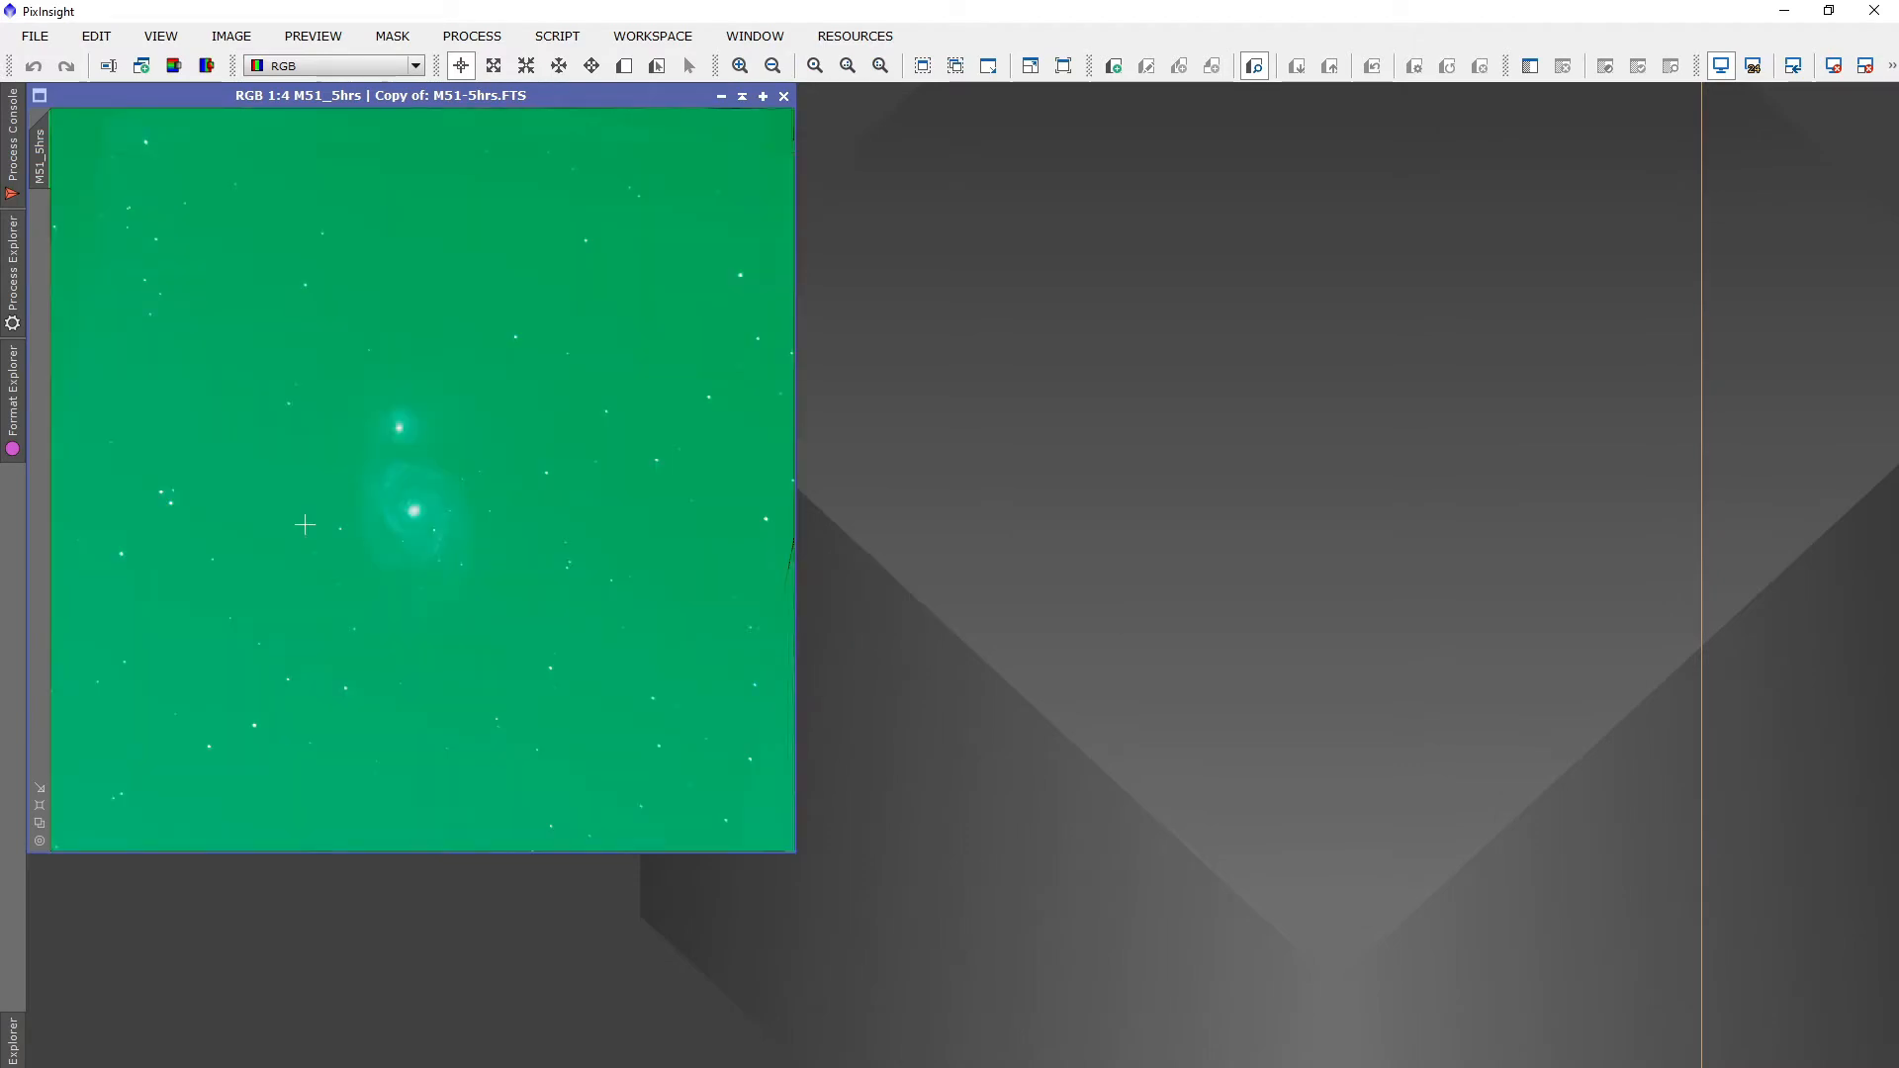
# Crop the image with DynamicCrop to about 1684 by 1920 pixels around the galaxy pair, and enlarge the cropped view
pyautogui.click(471, 35)
pyautogui.moveTo(612, 121)
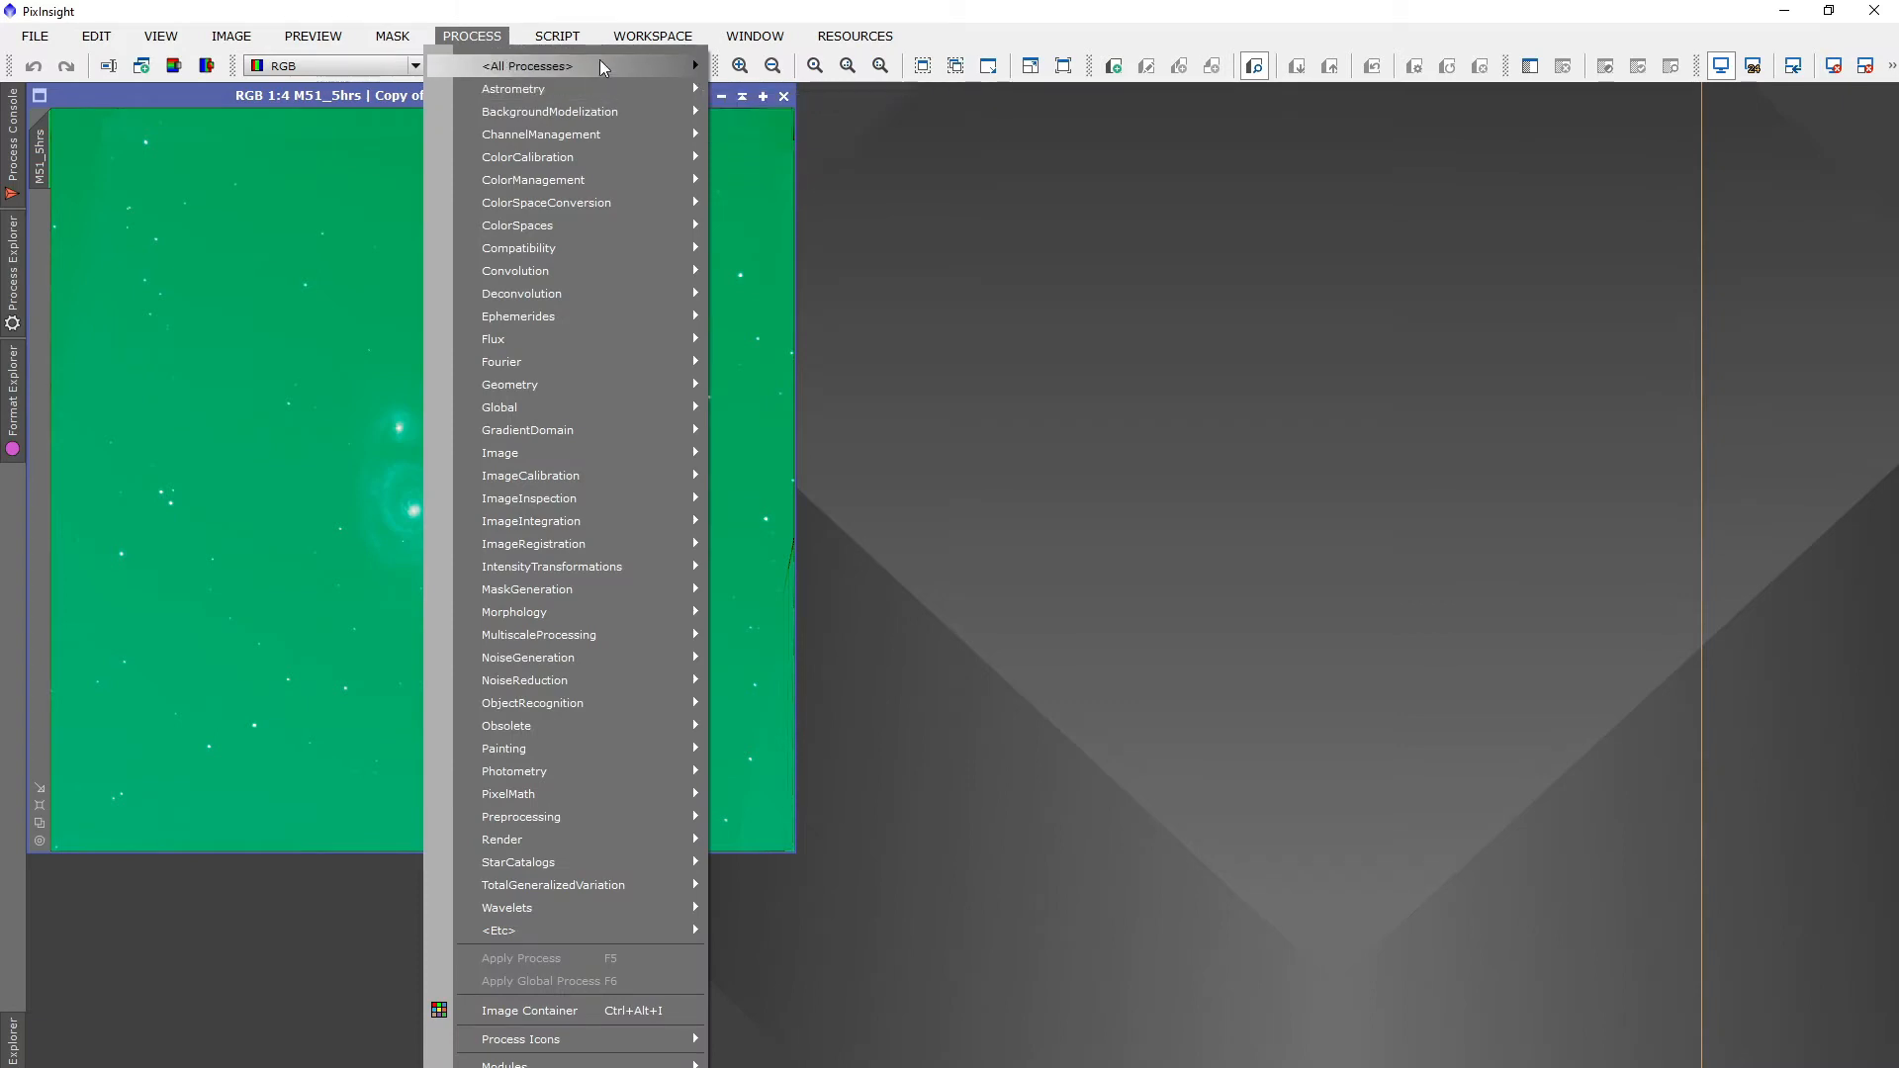
pyautogui.moveTo(613, 66)
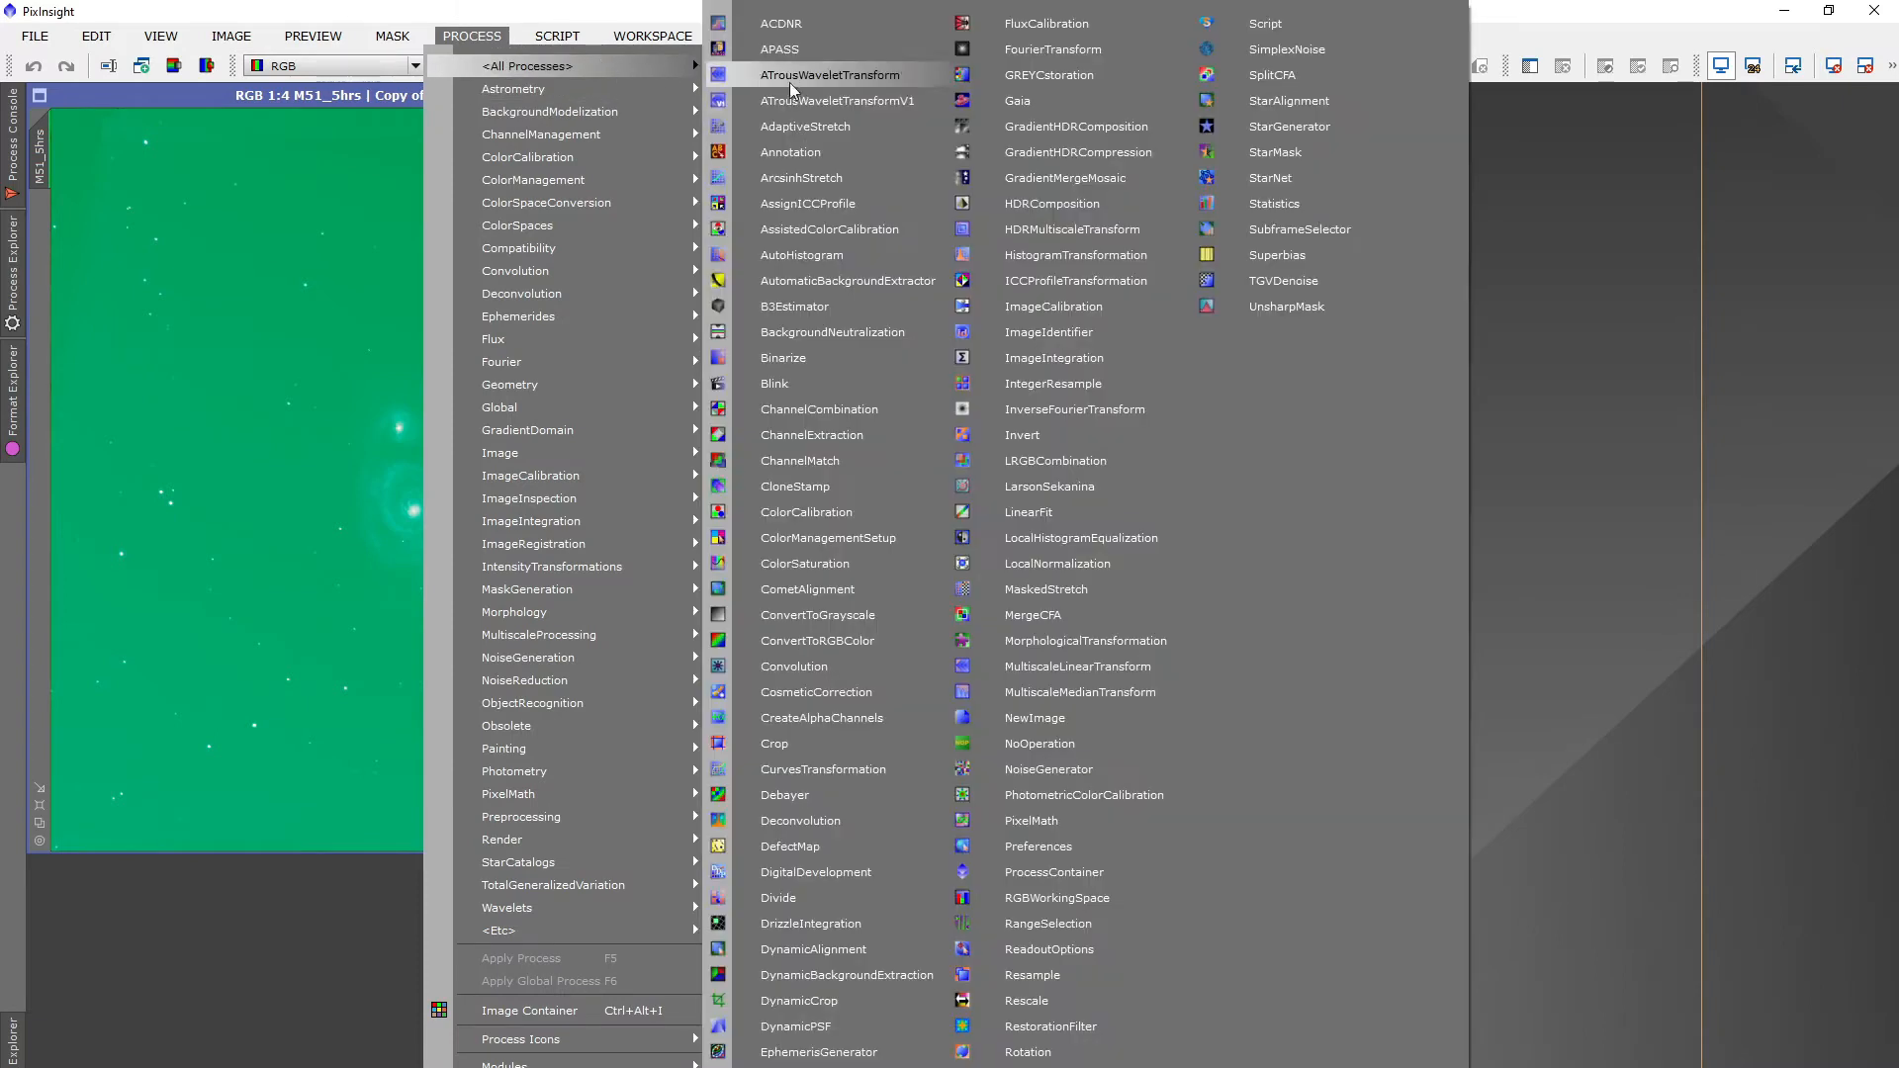
pyautogui.click(799, 1000)
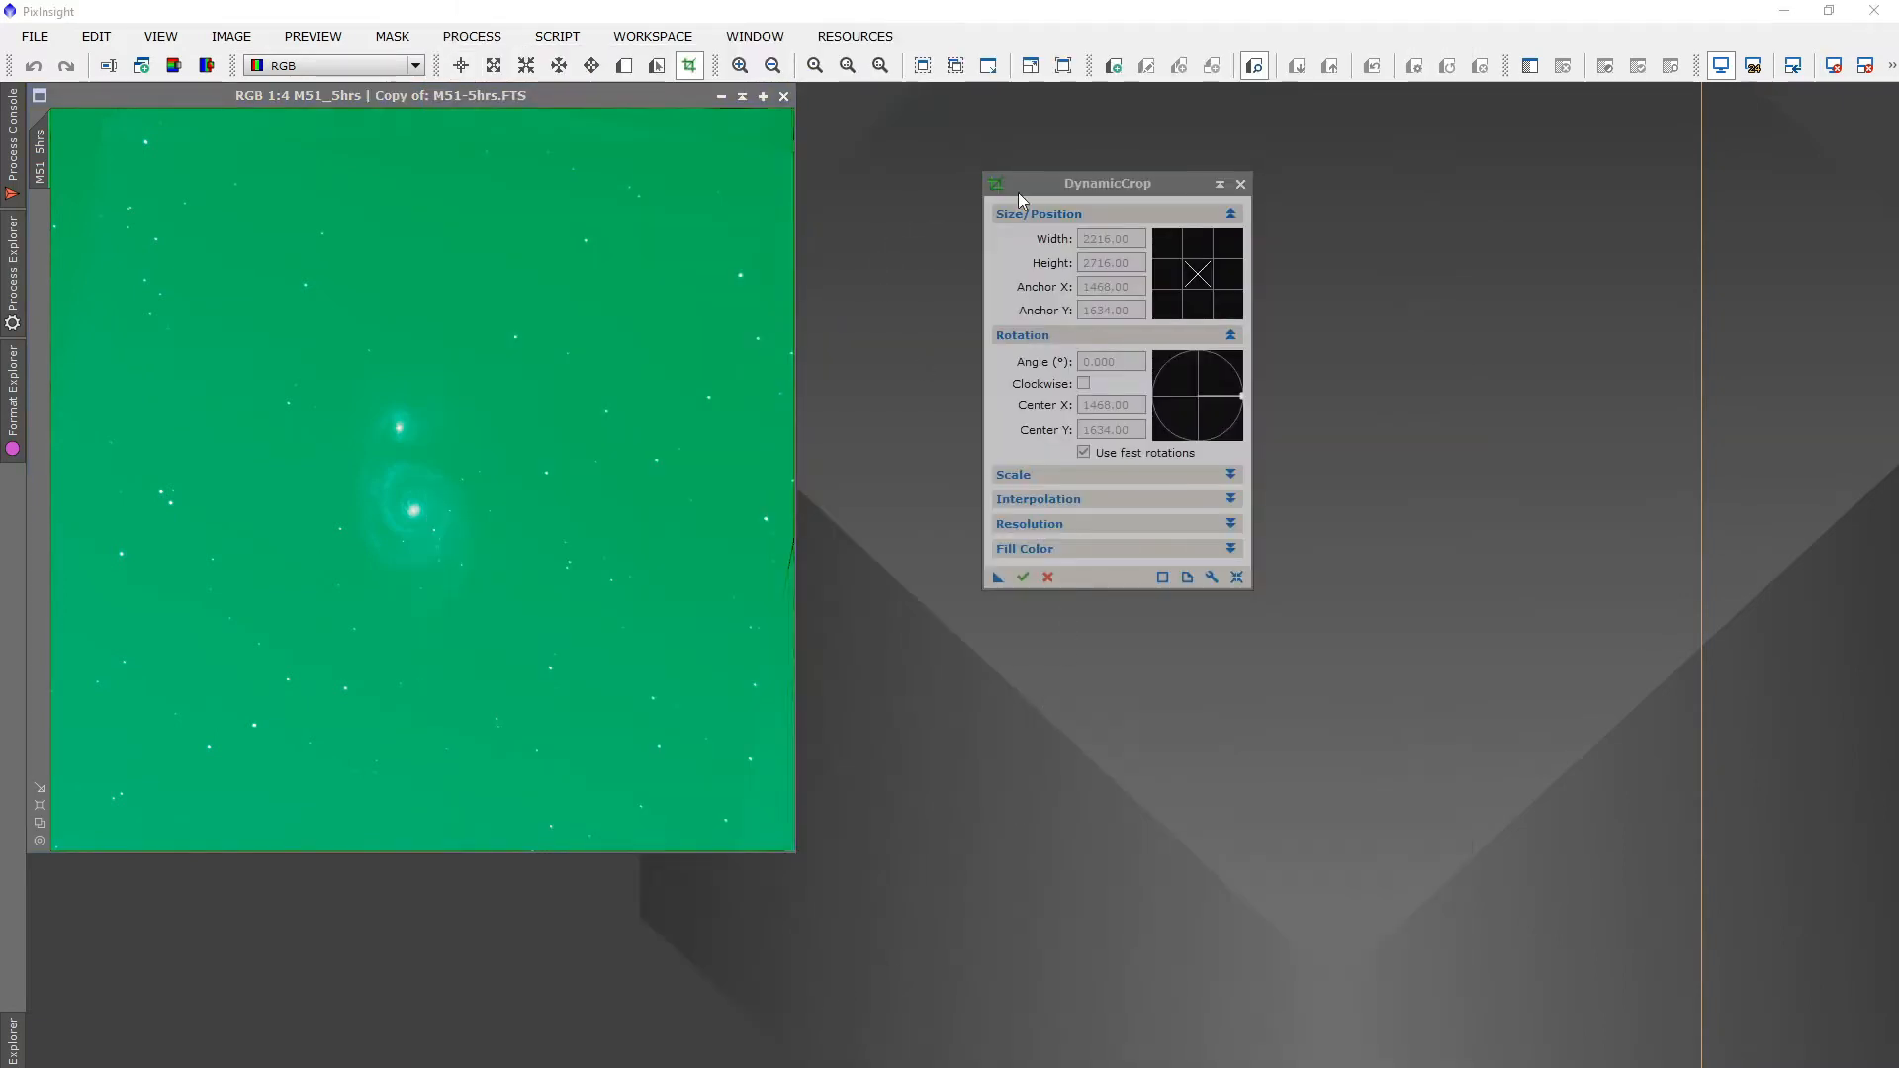
pyautogui.moveTo(1020, 190)
pyautogui.mouseDown()
pyautogui.moveTo(1045, 170)
pyautogui.moveTo(997, 182)
pyautogui.mouseUp()
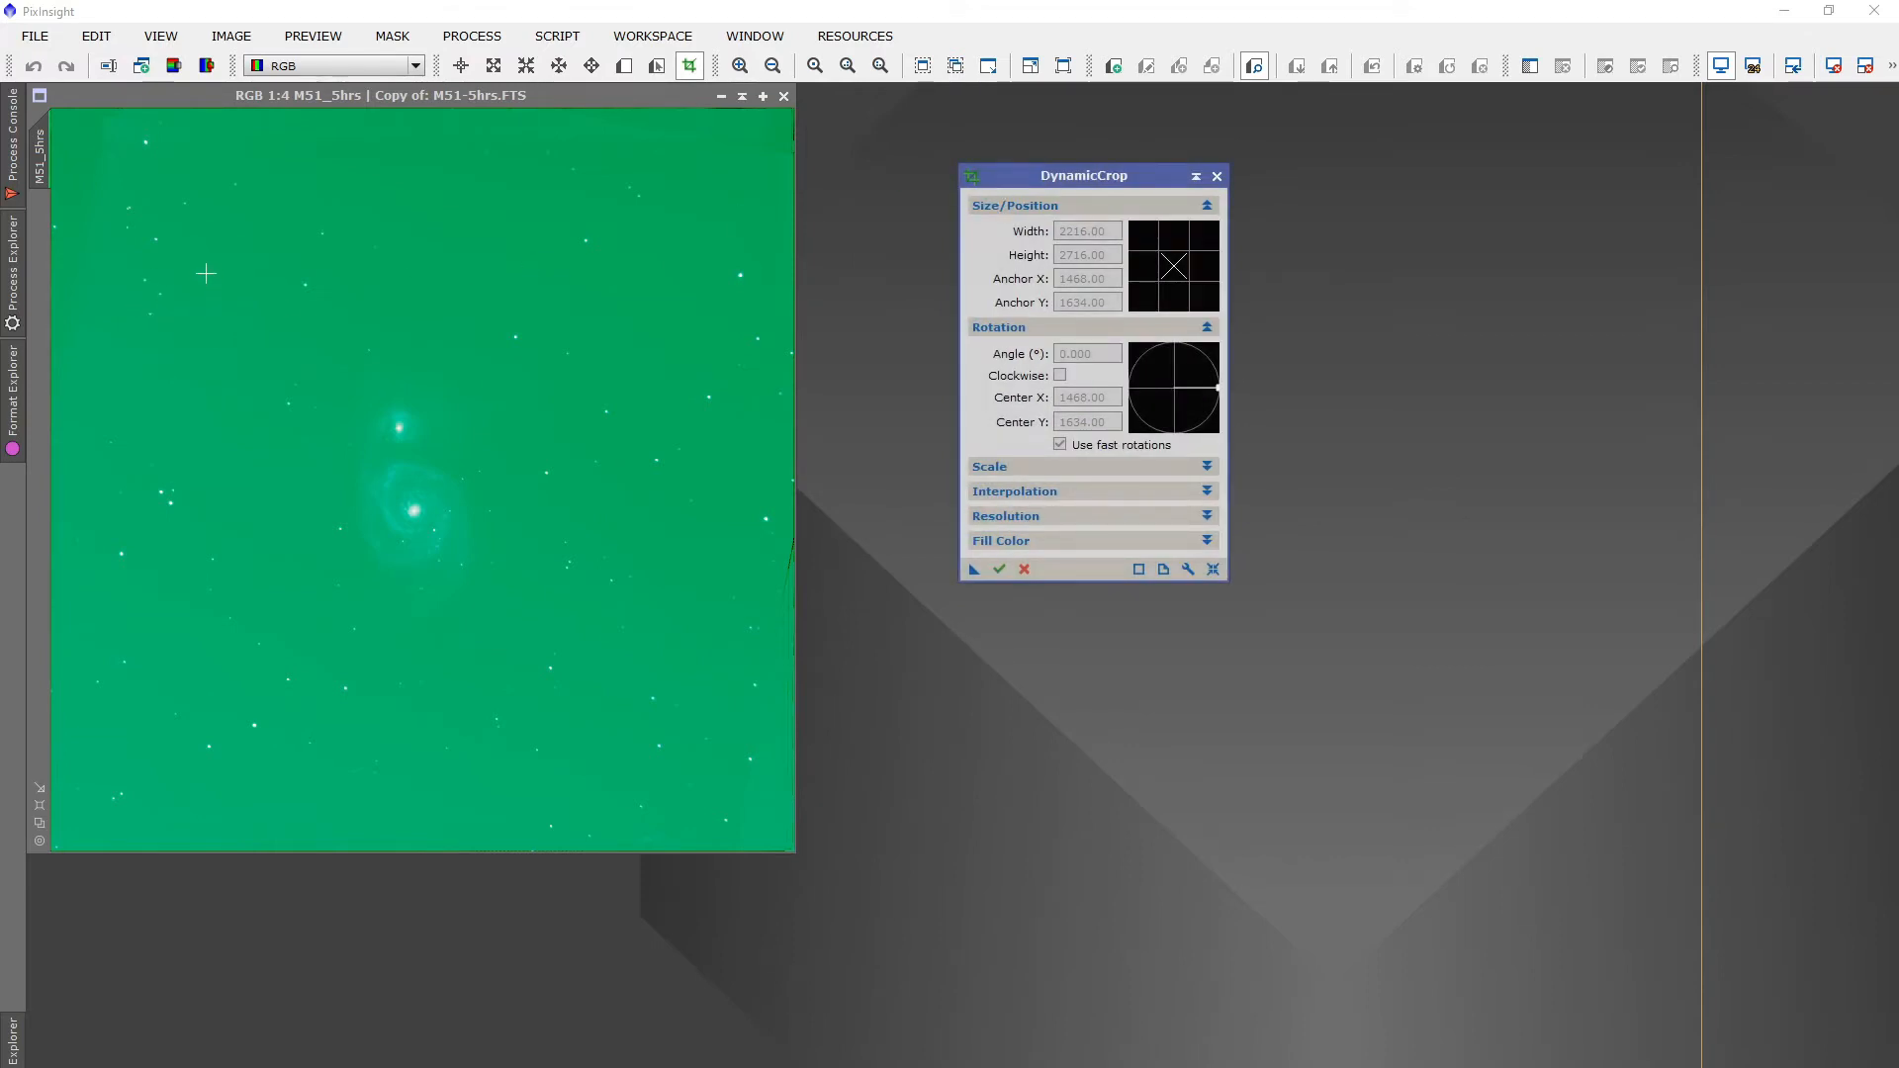
pyautogui.moveTo(206, 273); pyautogui.dragTo(620, 745)
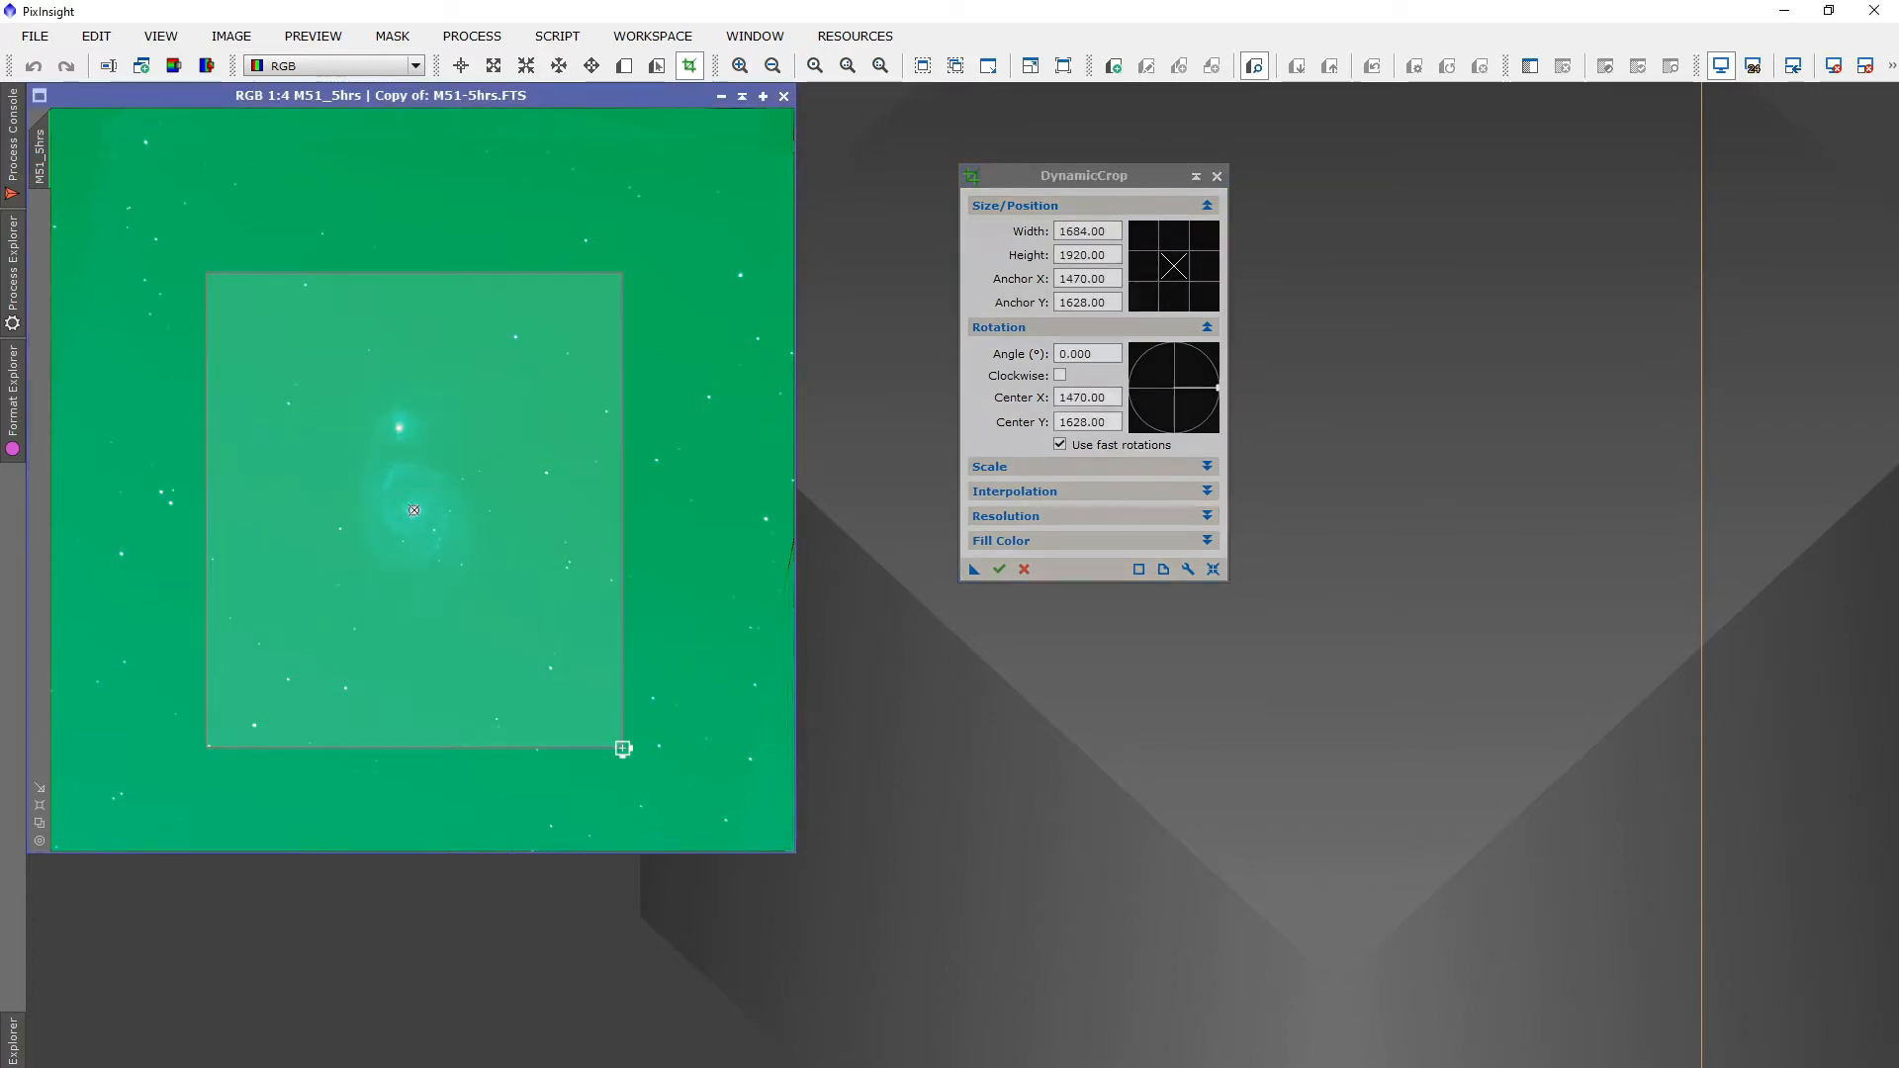
pyautogui.click(1001, 569)
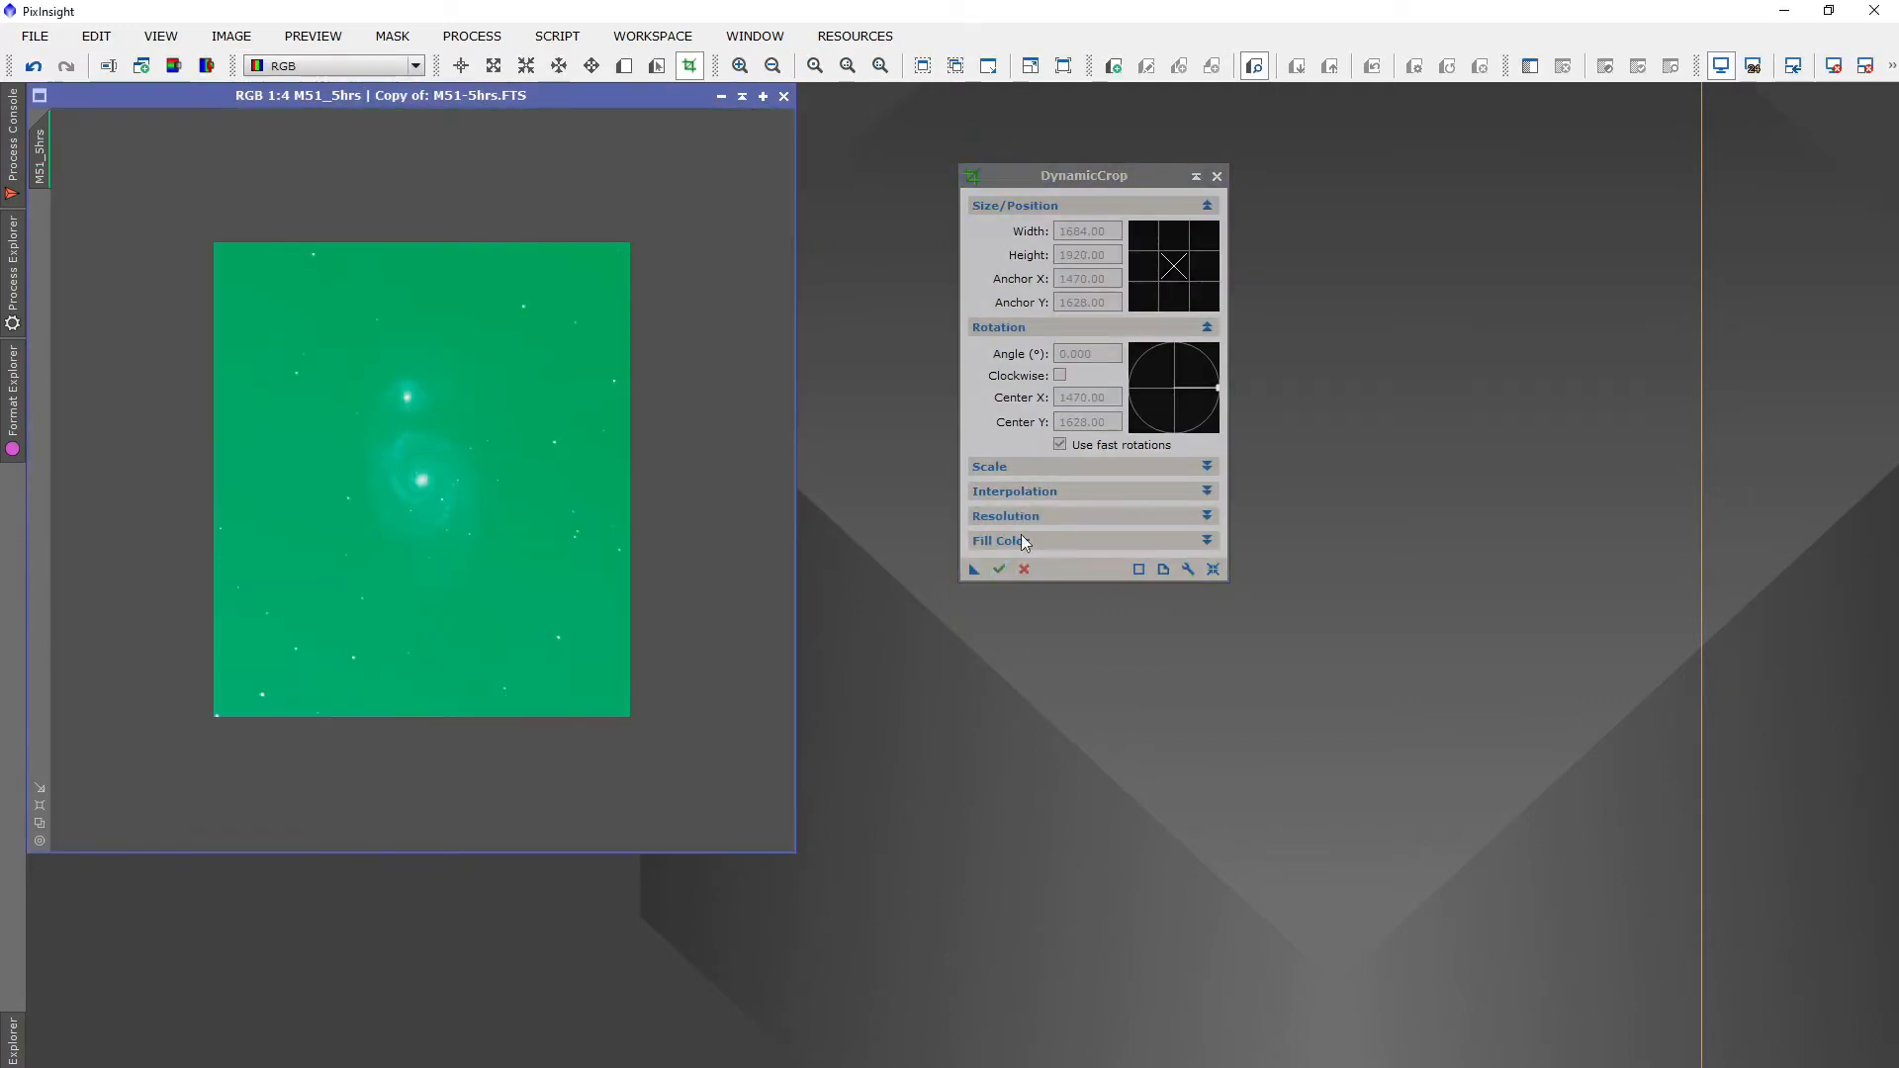
pyautogui.click(1216, 176)
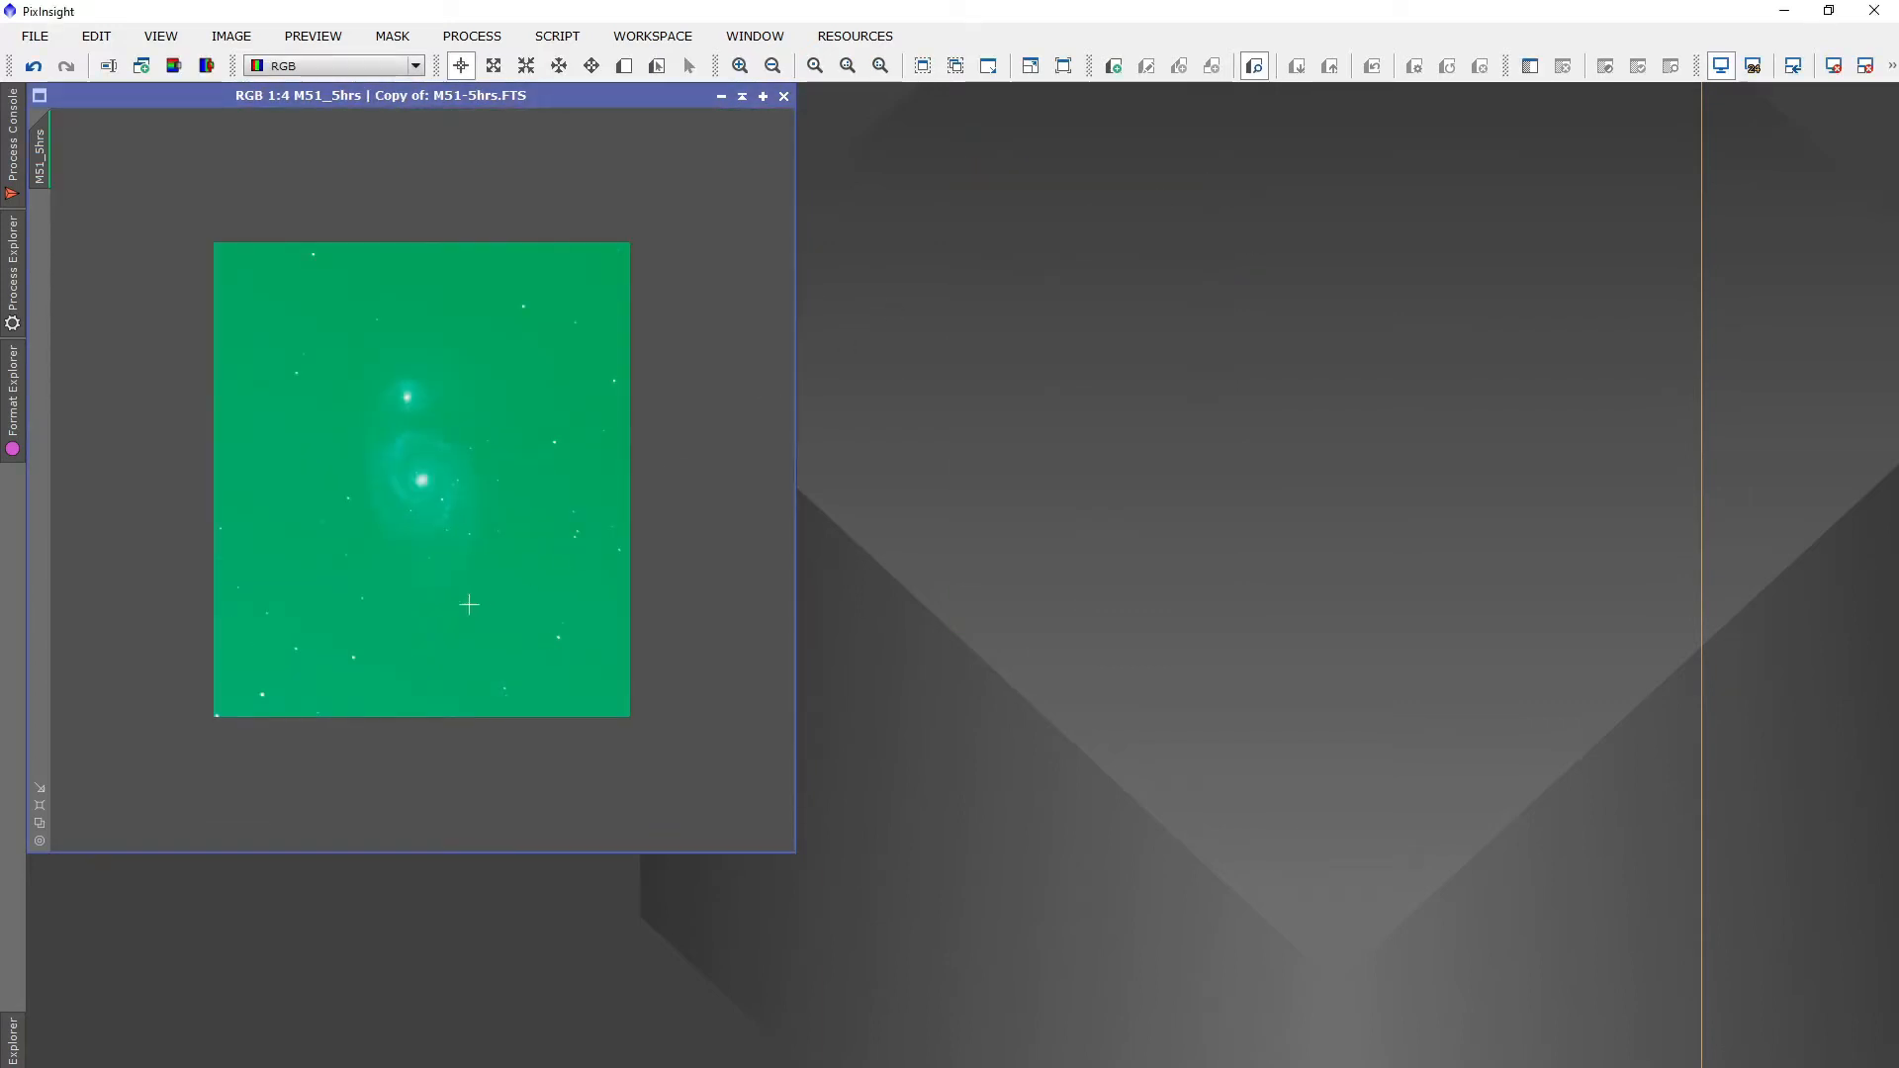
pyautogui.click(40, 808)
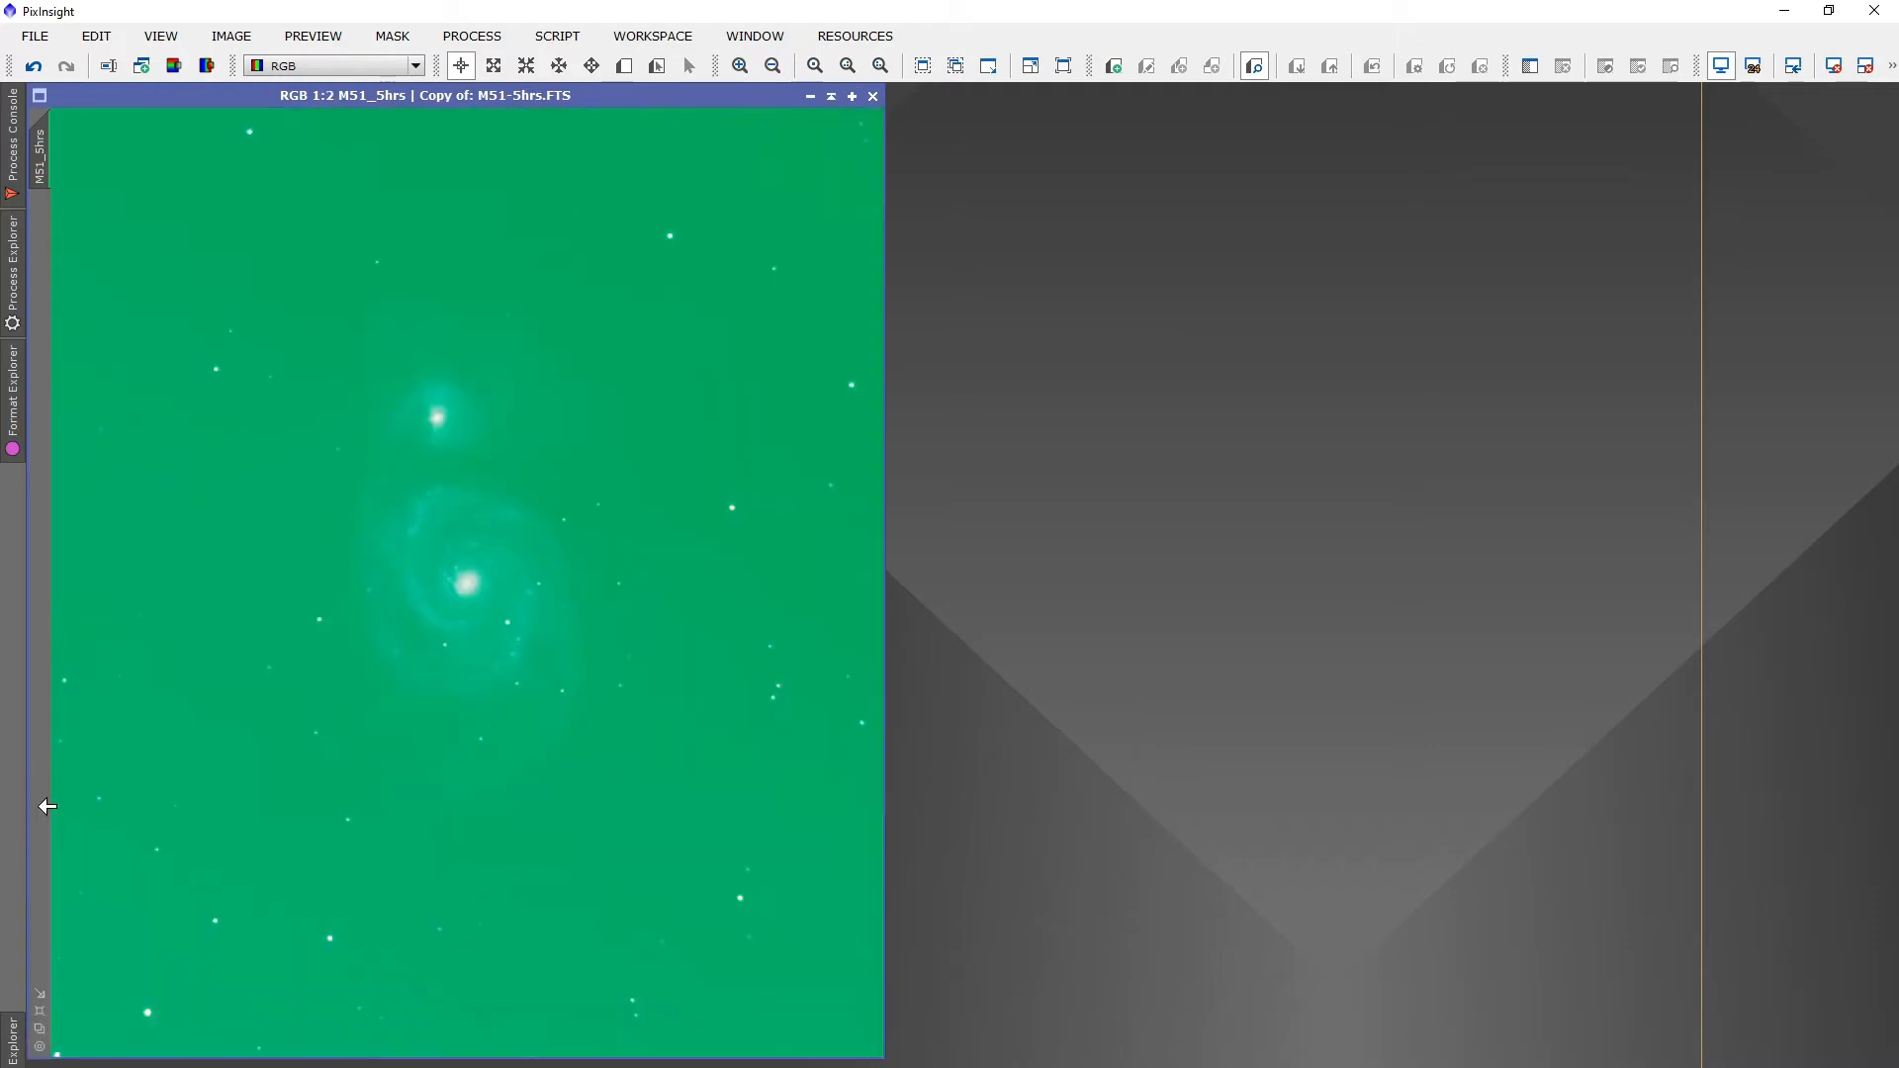
# Run AutomaticBackgroundExtractor on the newly cropped M51_5hrs image with Subtraction as the correction
pyautogui.click(469, 35)
pyautogui.moveTo(644, 120)
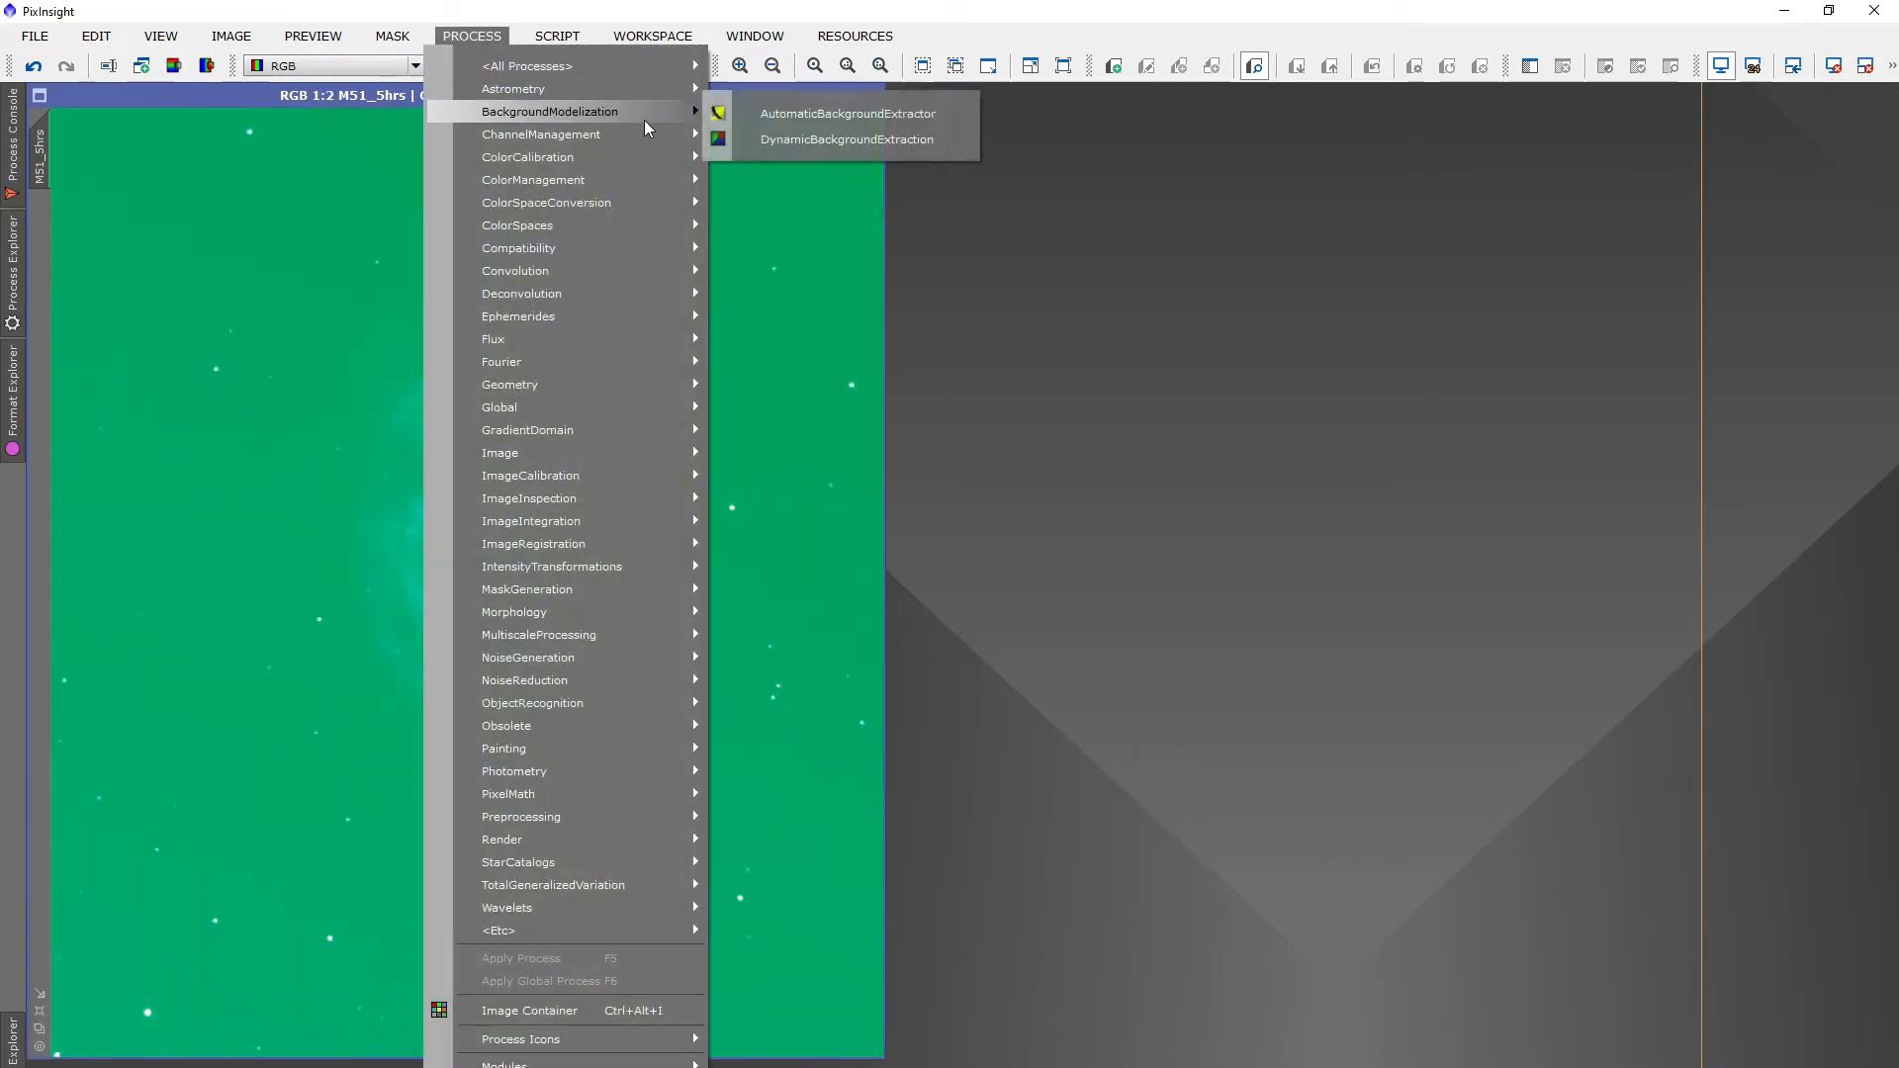
pyautogui.click(786, 115)
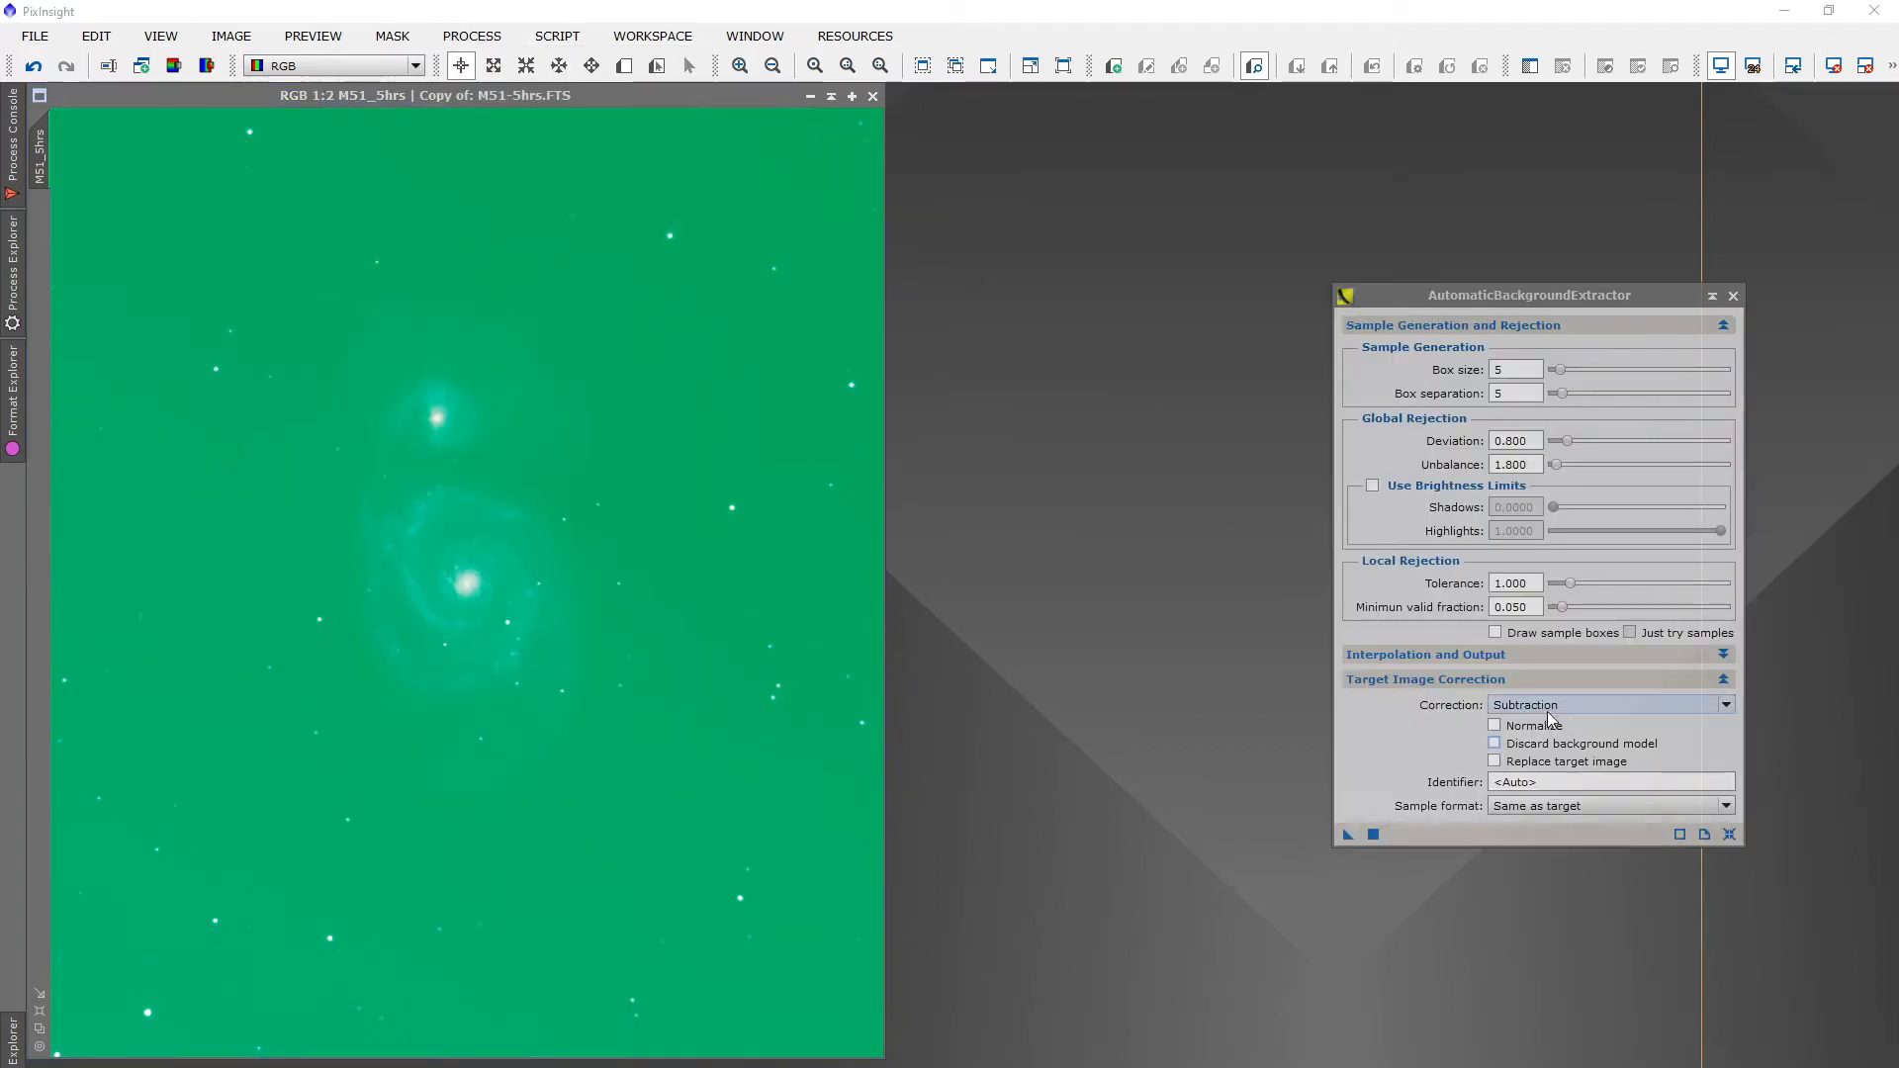
pyautogui.click(1373, 834)
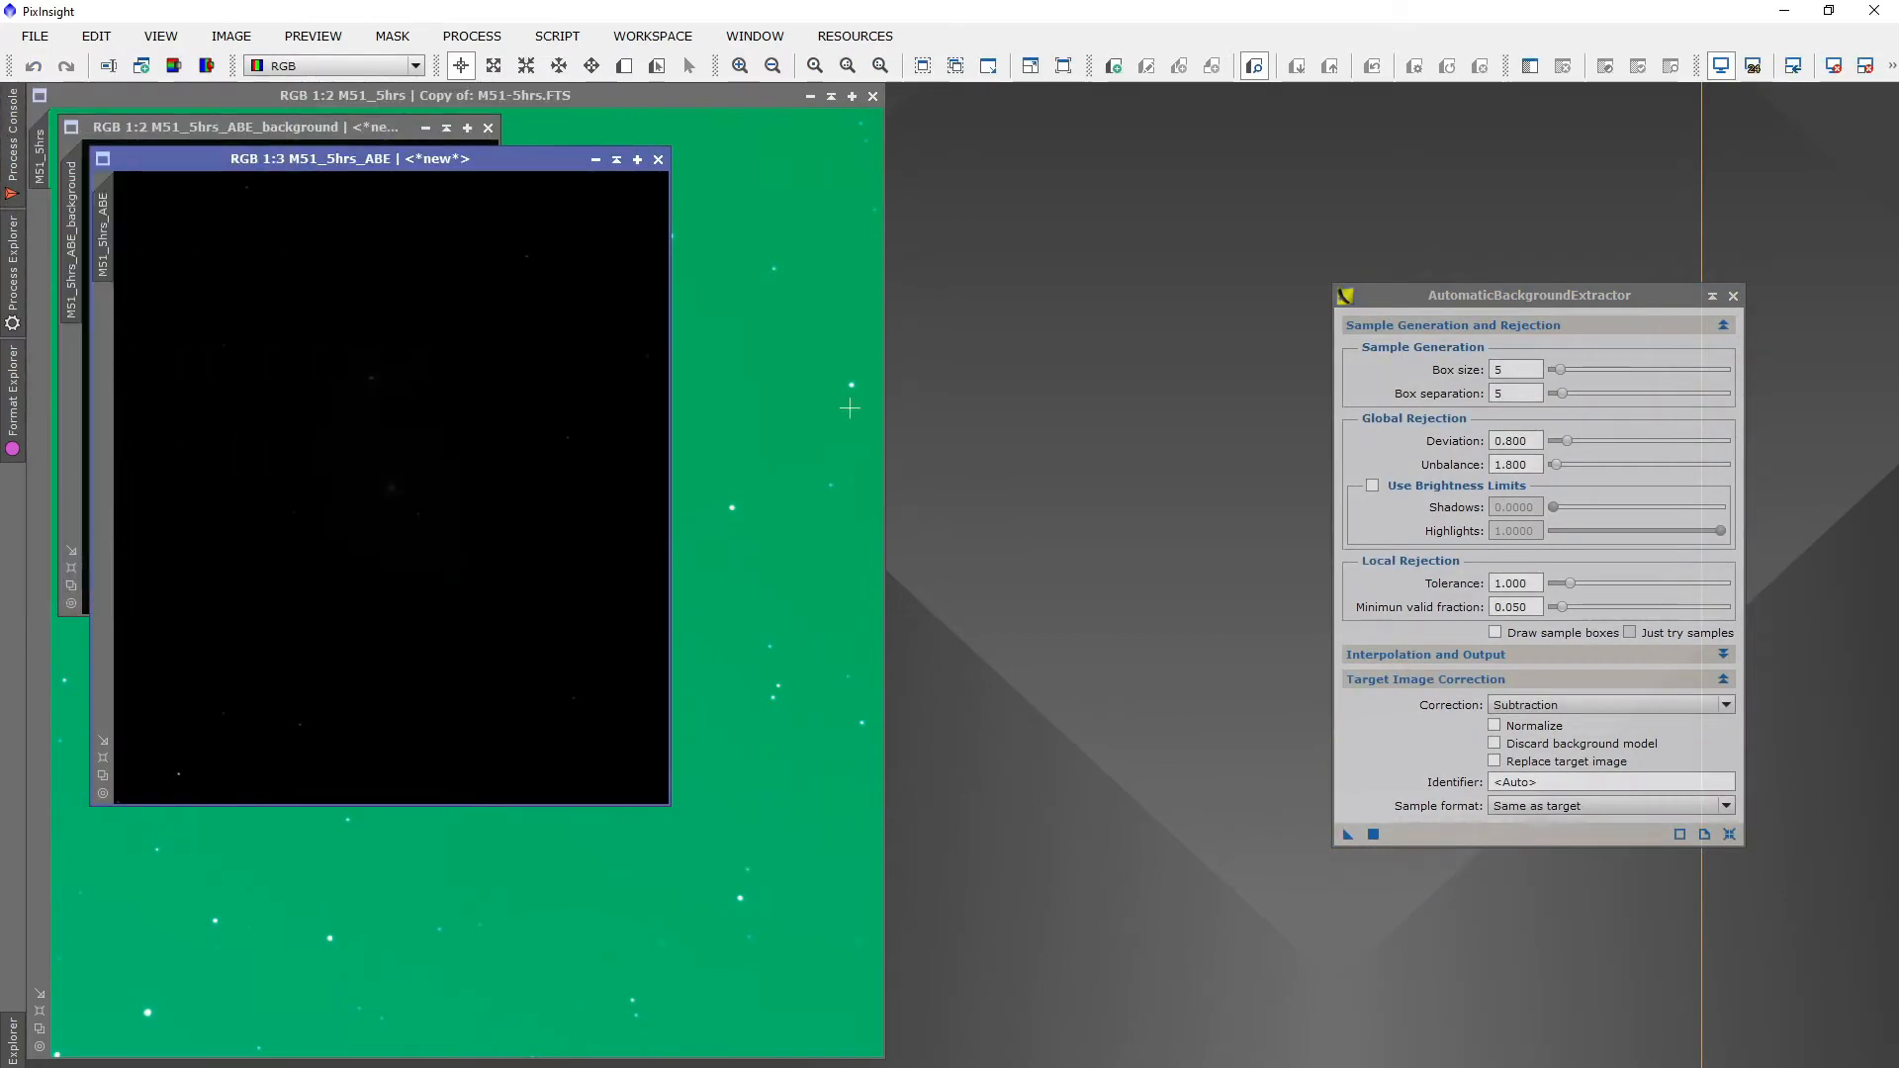
# Inspect the auto-stretched background model and close it, and auto-stretch the corrected M51_5hrs_ABE image
pyautogui.moveTo(513, 162); pyautogui.dragTo(1043, 277)
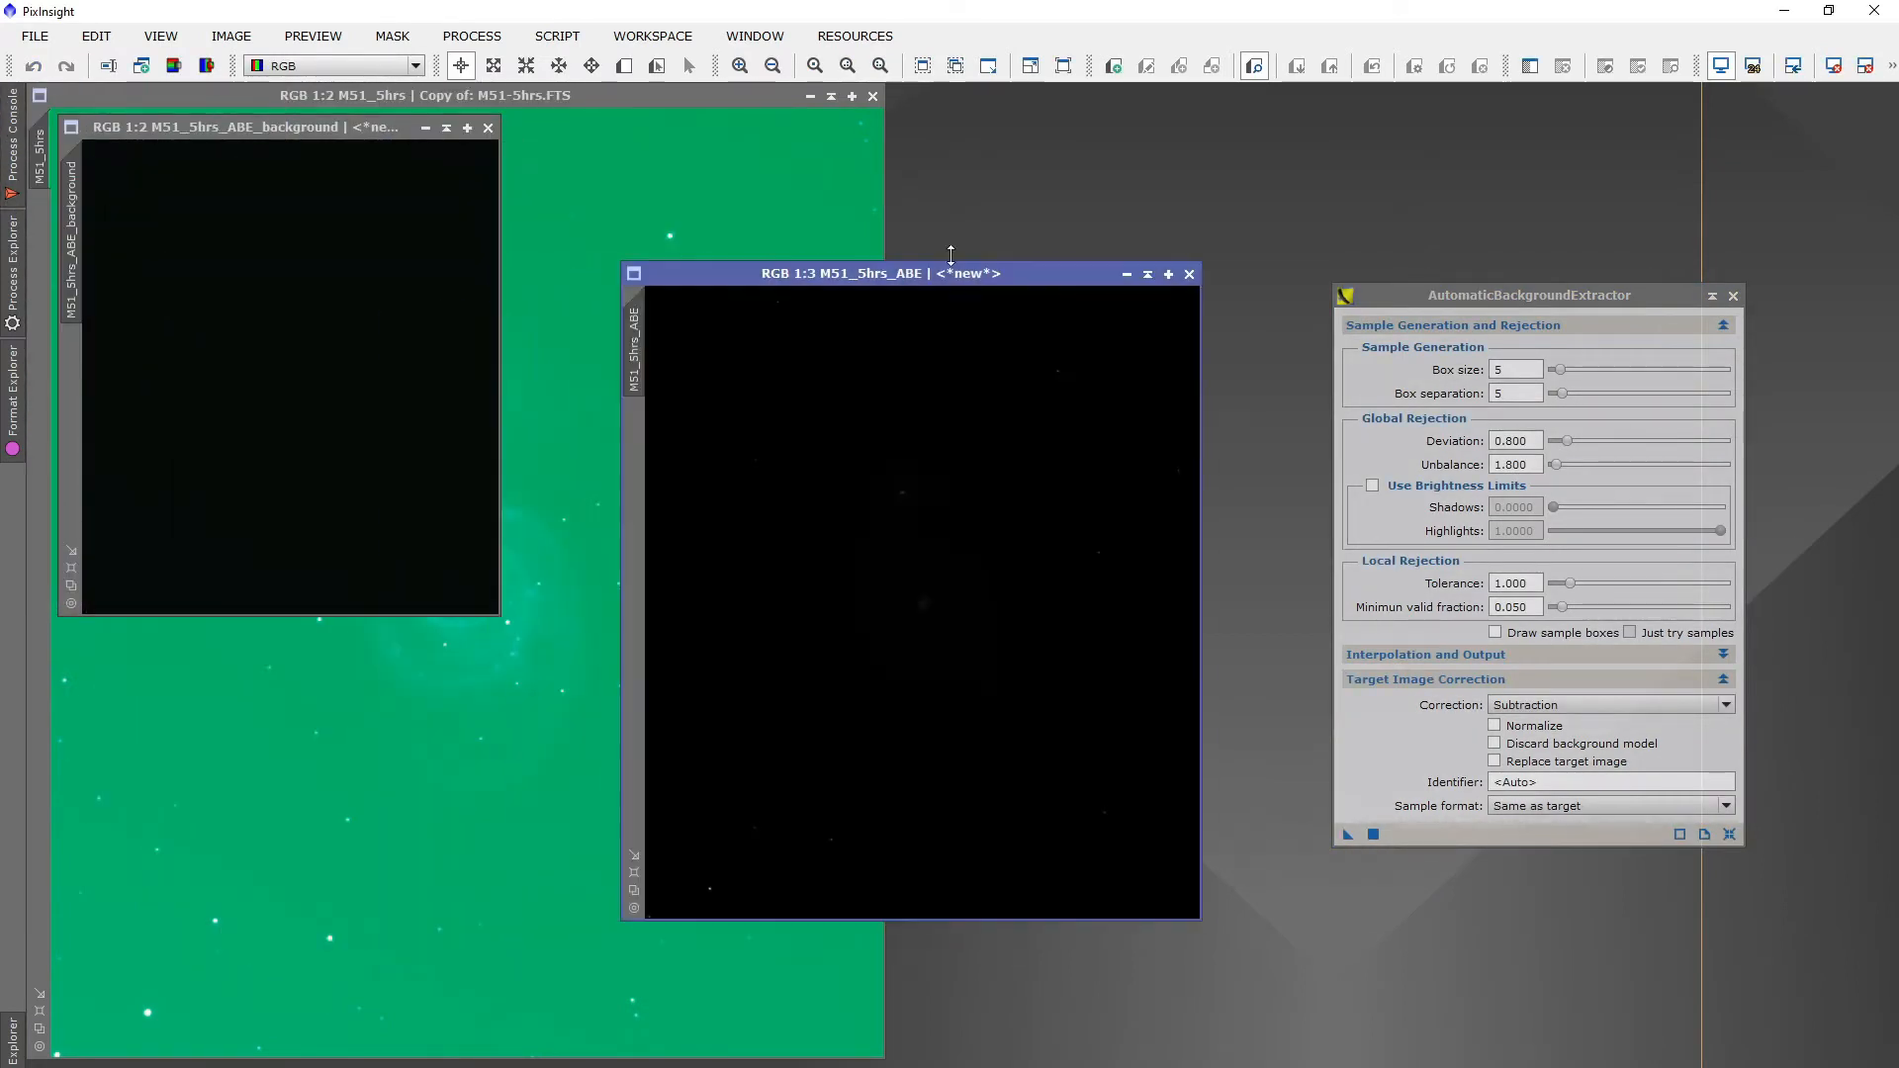
pyautogui.moveTo(306, 122); pyautogui.dragTo(333, 168)
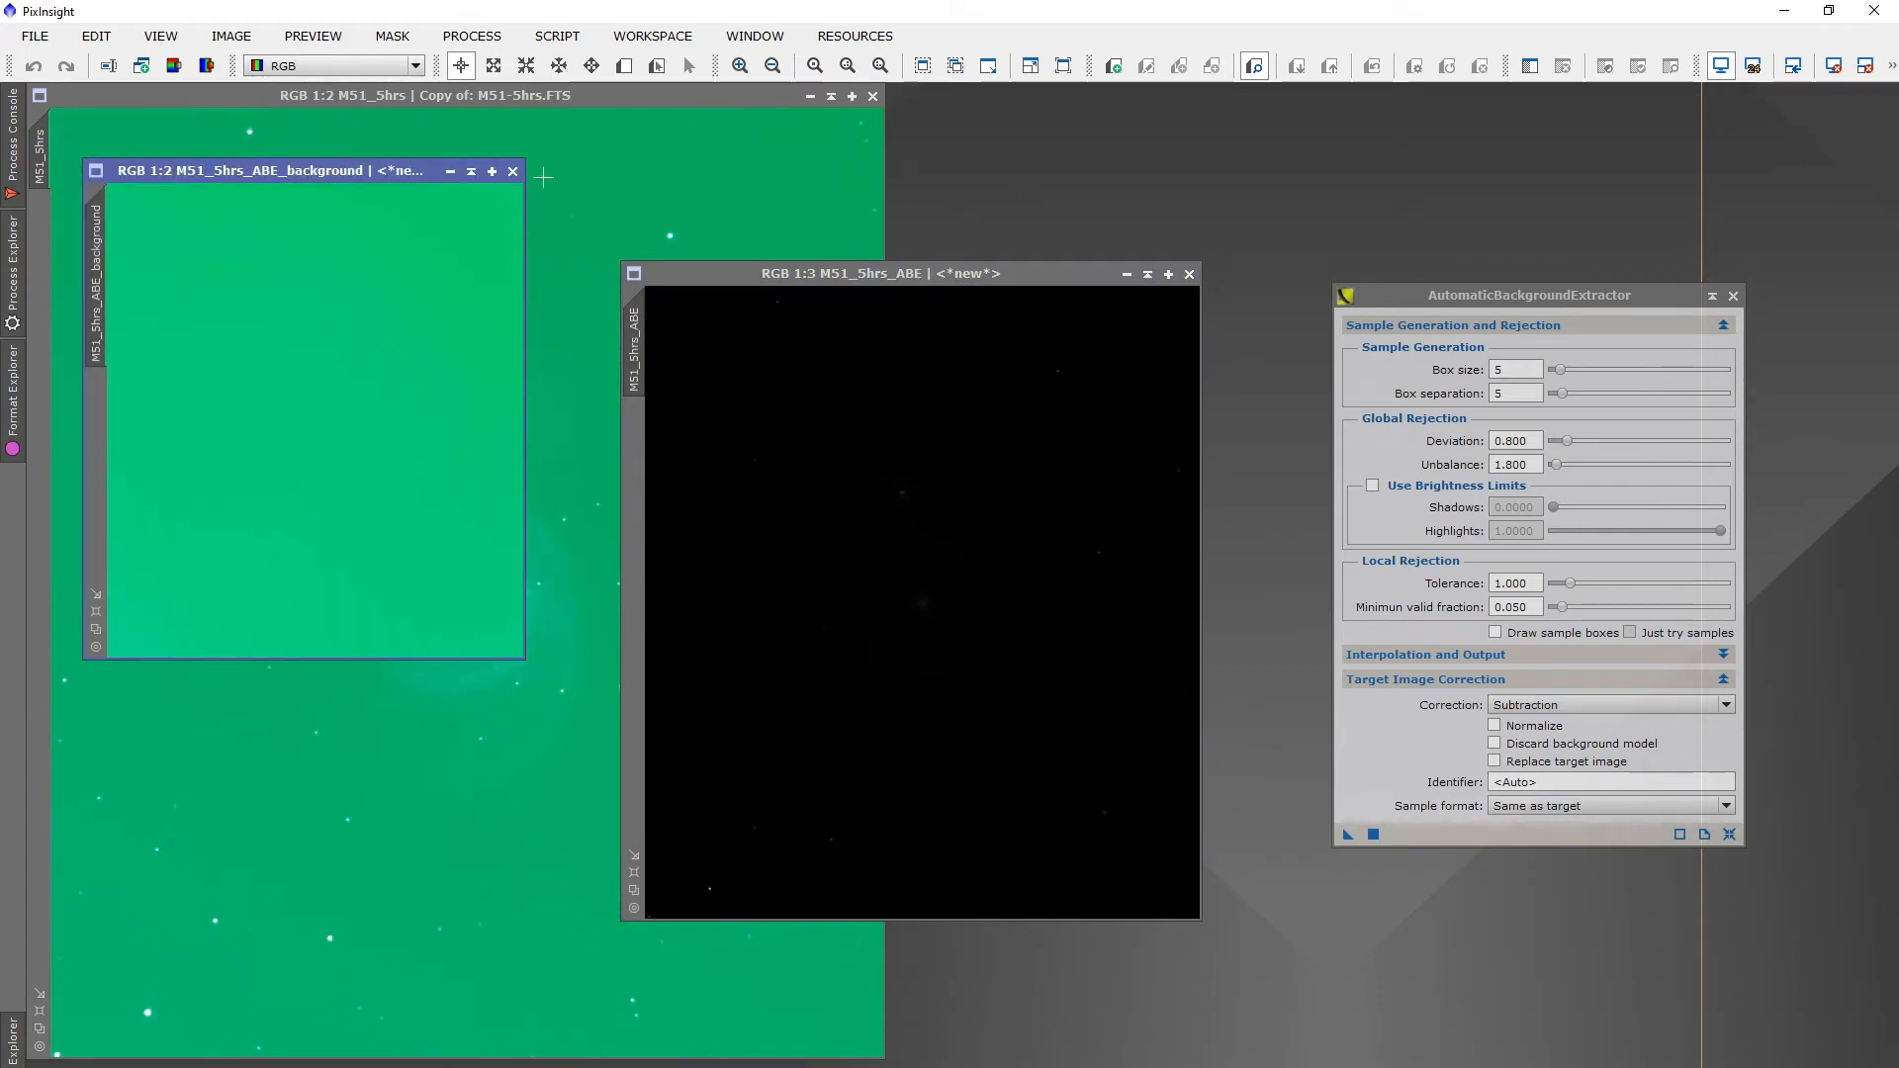
pyautogui.click(513, 173)
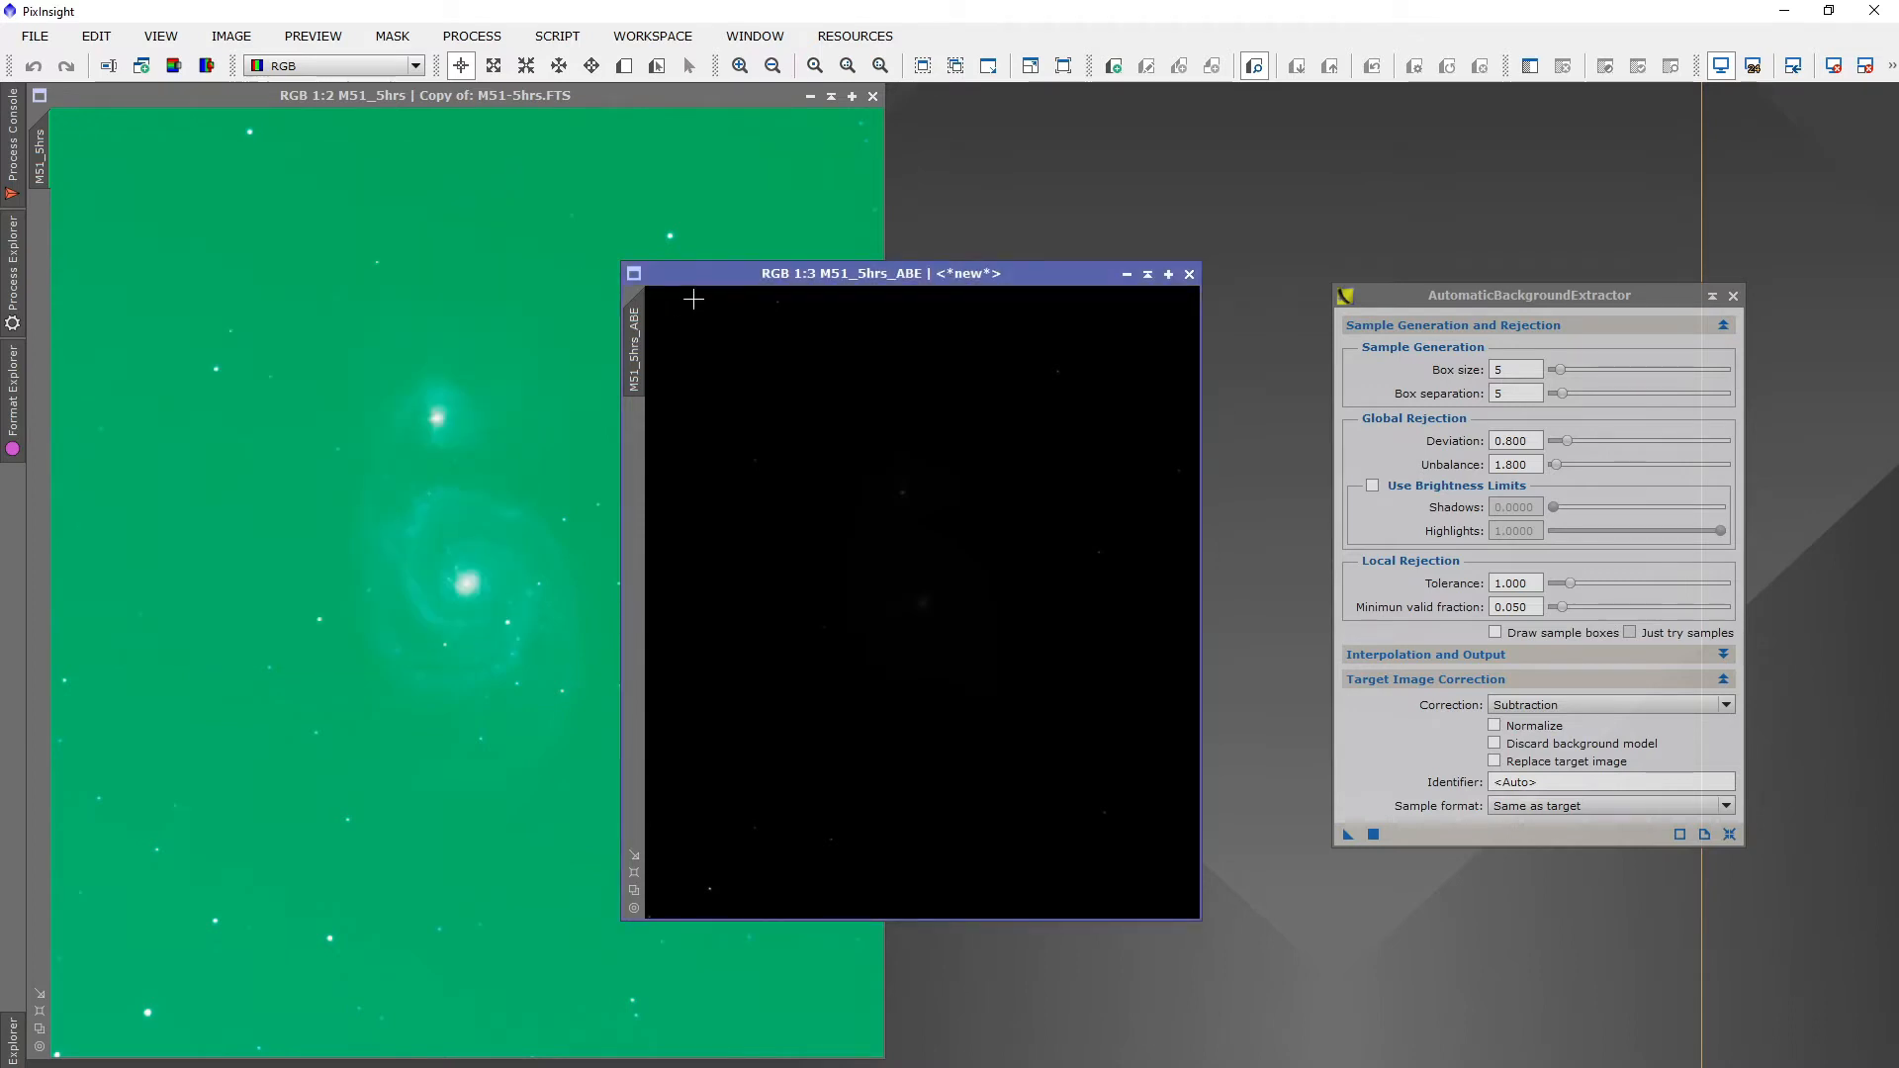
pyautogui.moveTo(734, 289); pyautogui.dragTo(732, 255)
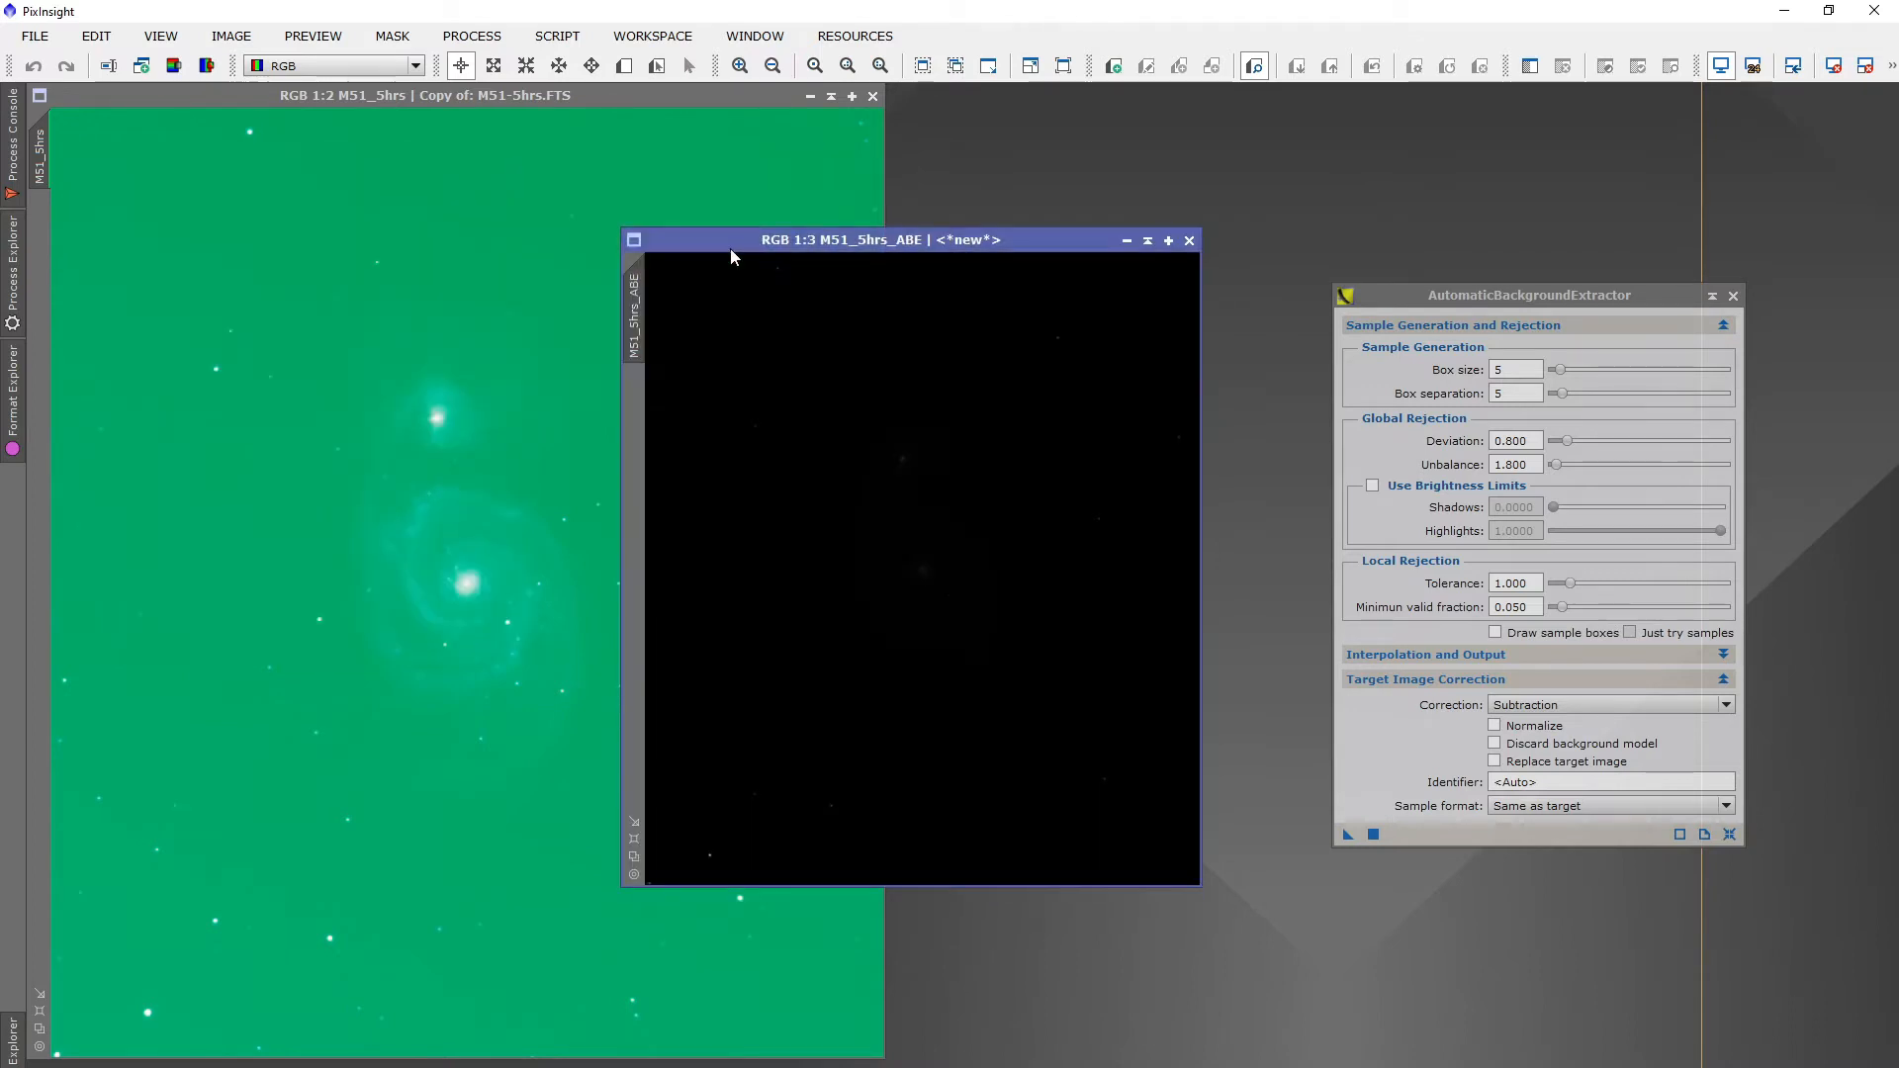
pyautogui.hotkey('ctrl', 'a')
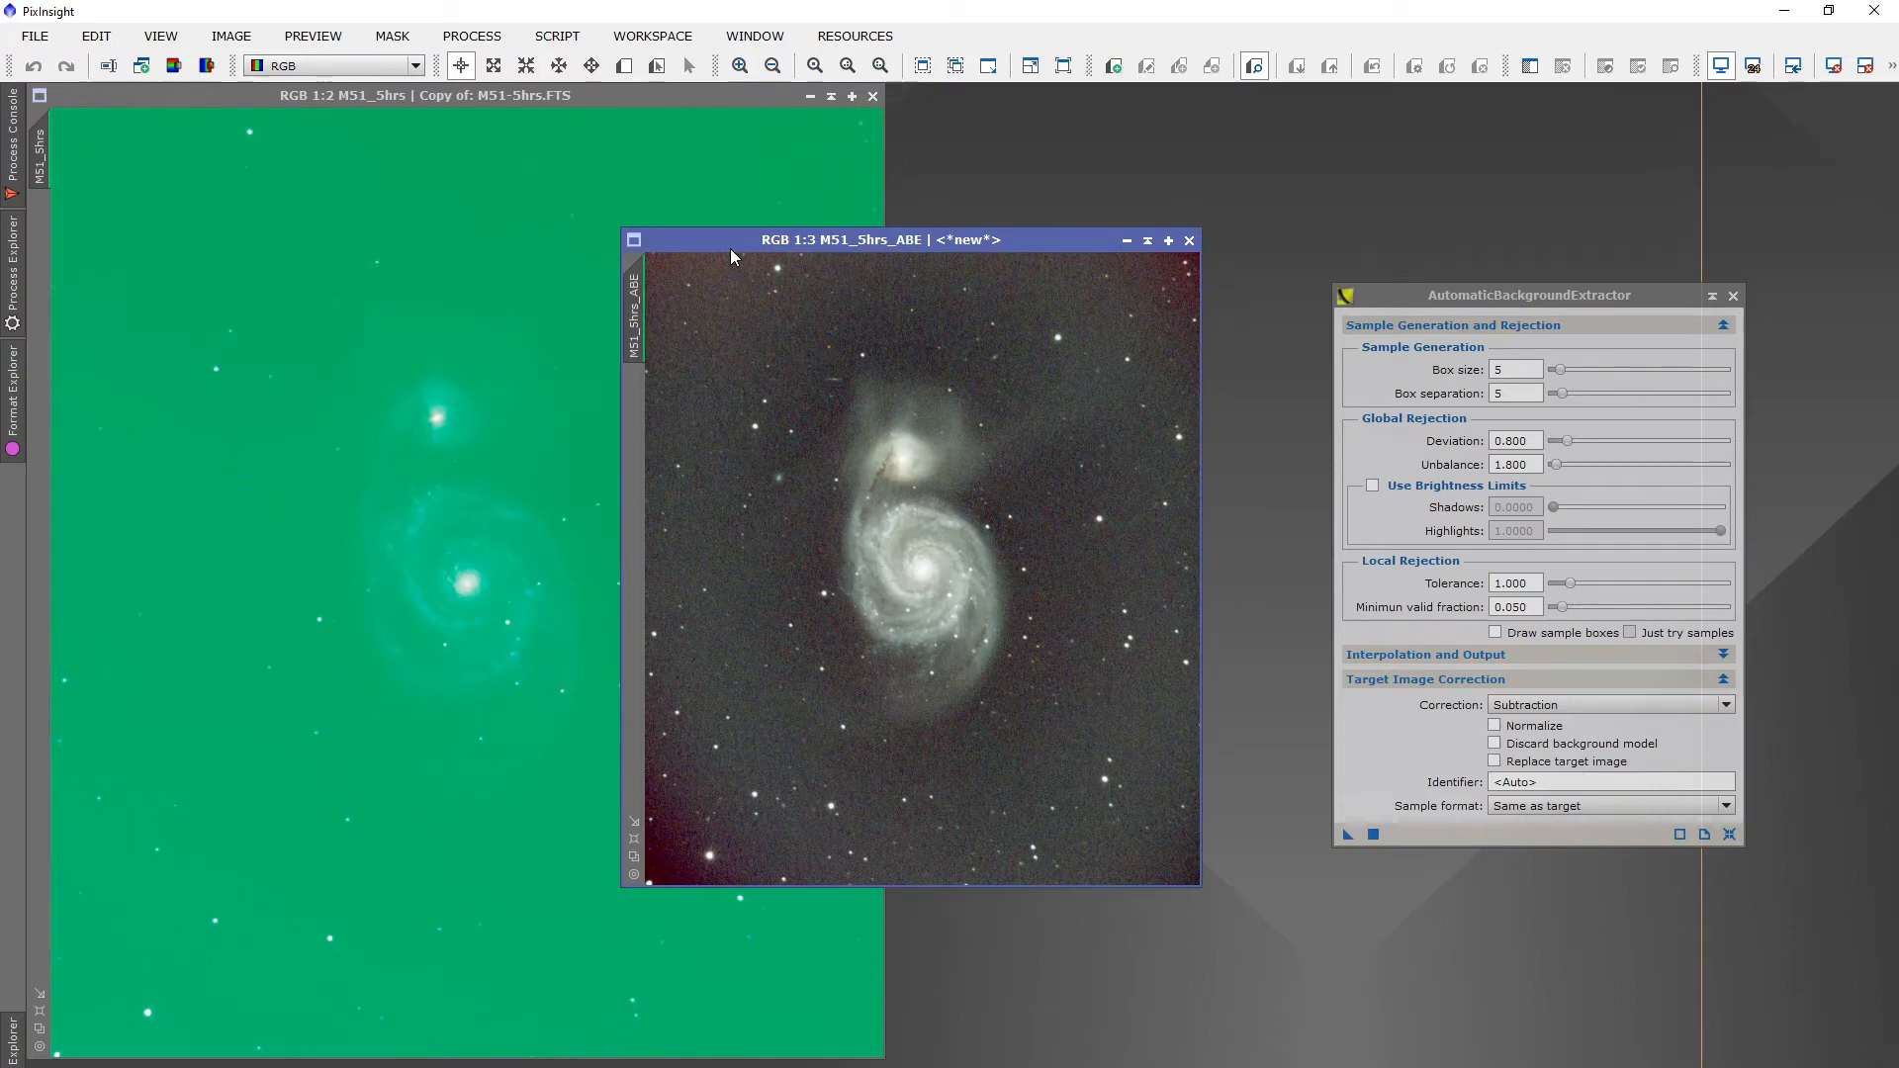
# Collapse the M51_5hrs window and move it clear of the corrected image, and close AutomaticBackgroundExtractor
pyautogui.click(831, 95)
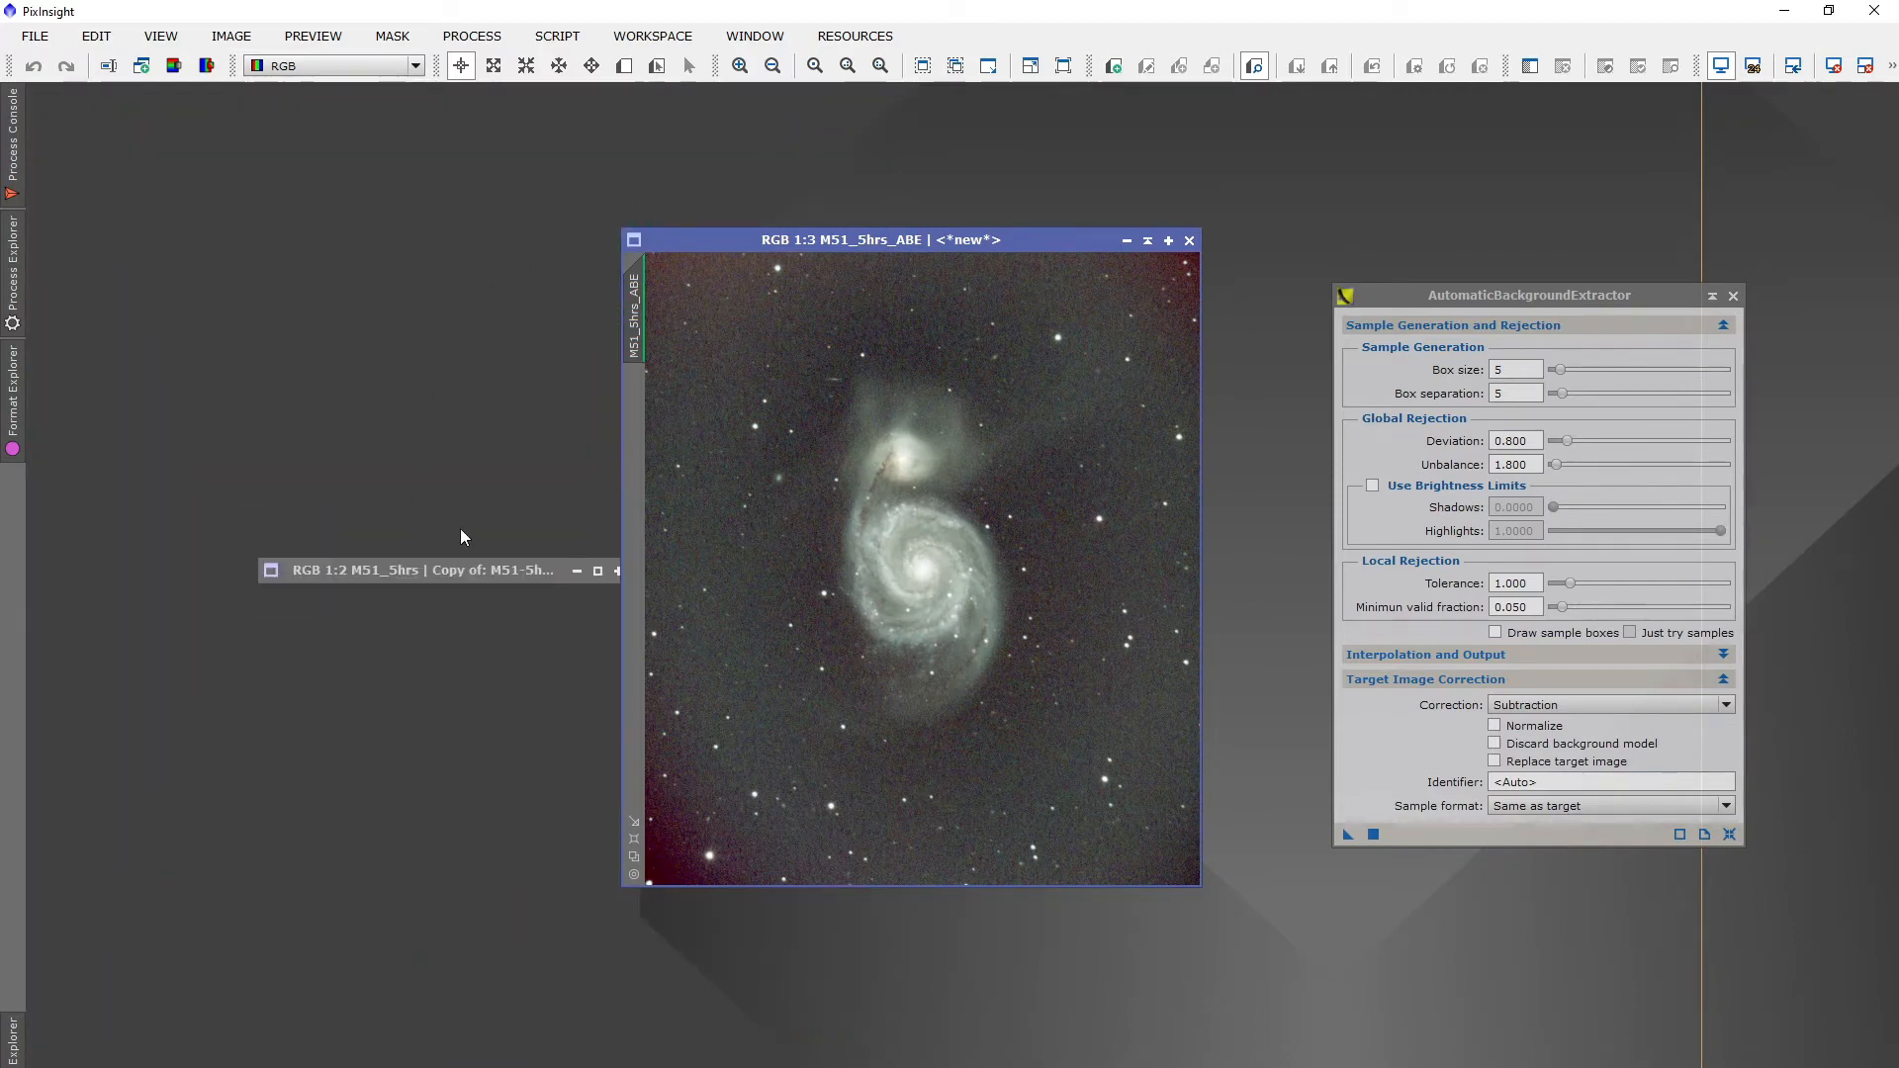
pyautogui.moveTo(471, 568); pyautogui.dragTo(530, 99)
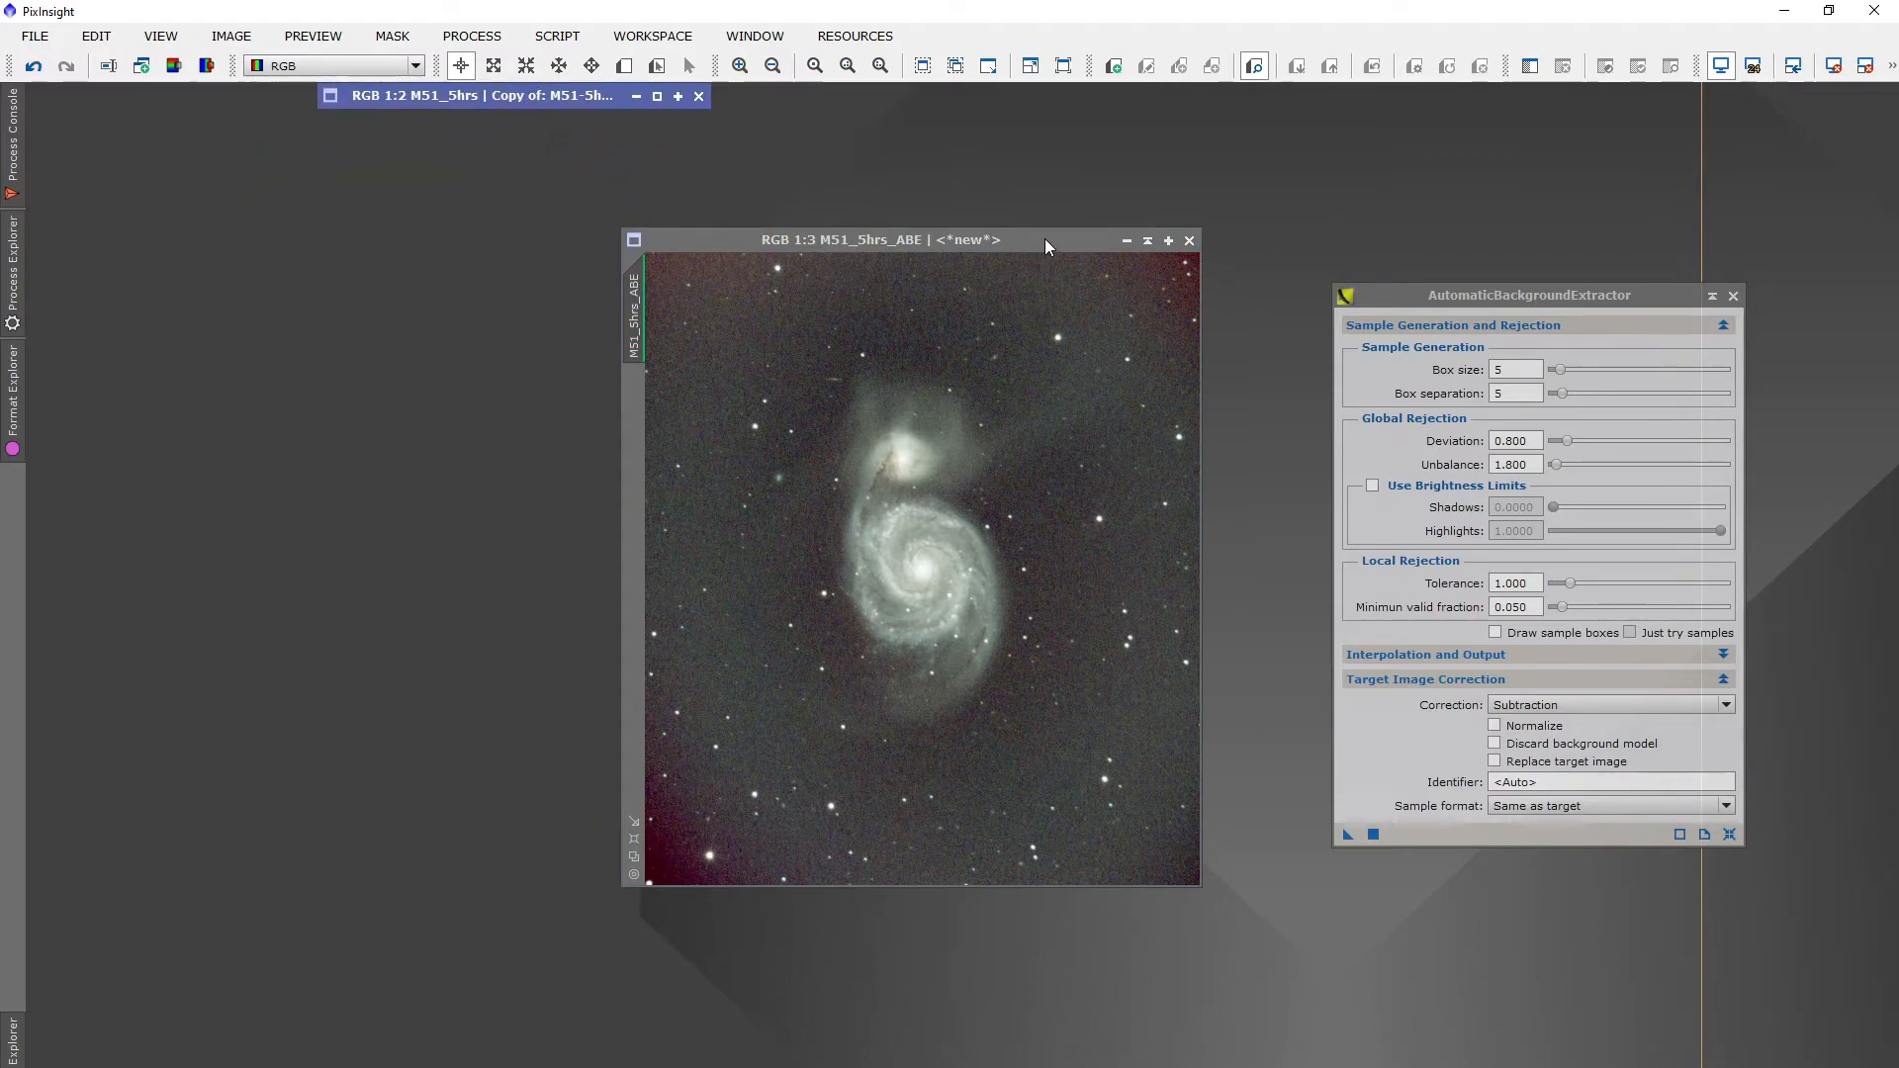
pyautogui.moveTo(1044, 239); pyautogui.dragTo(669, 235)
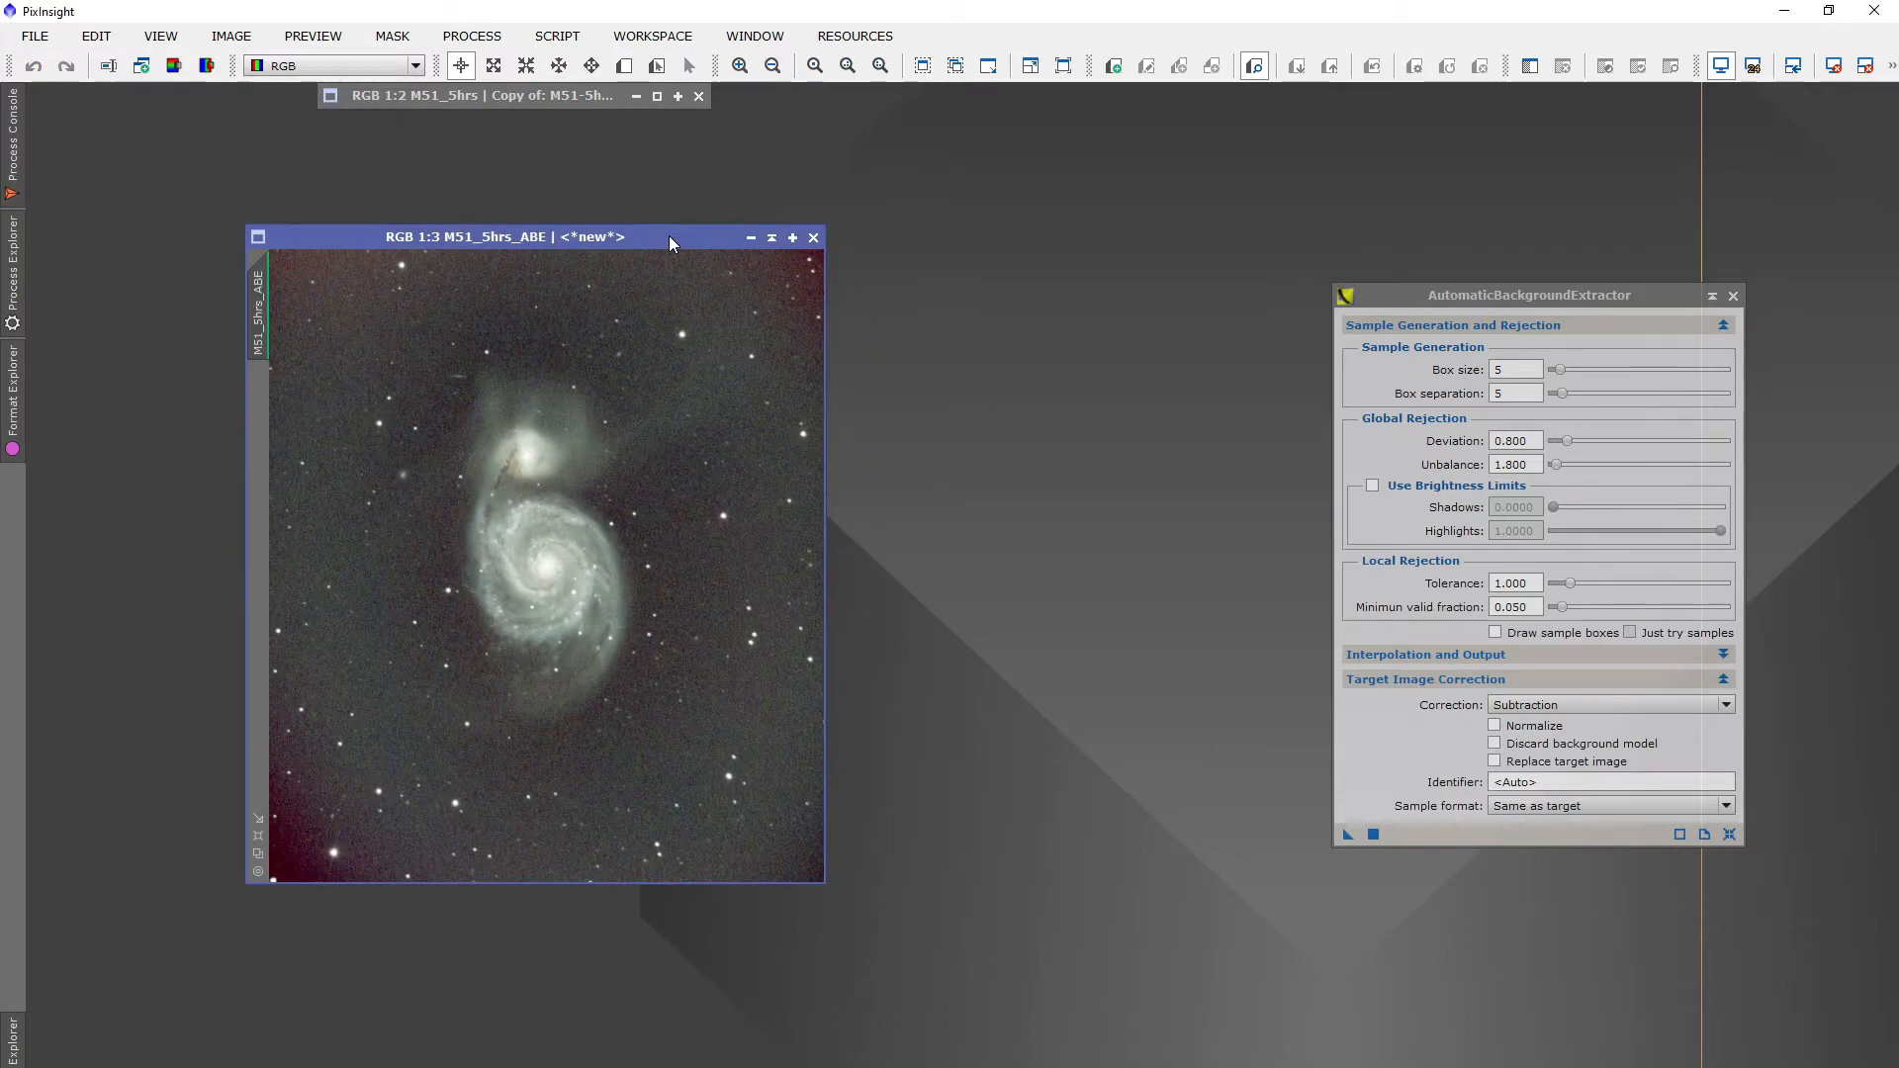
pyautogui.click(1733, 299)
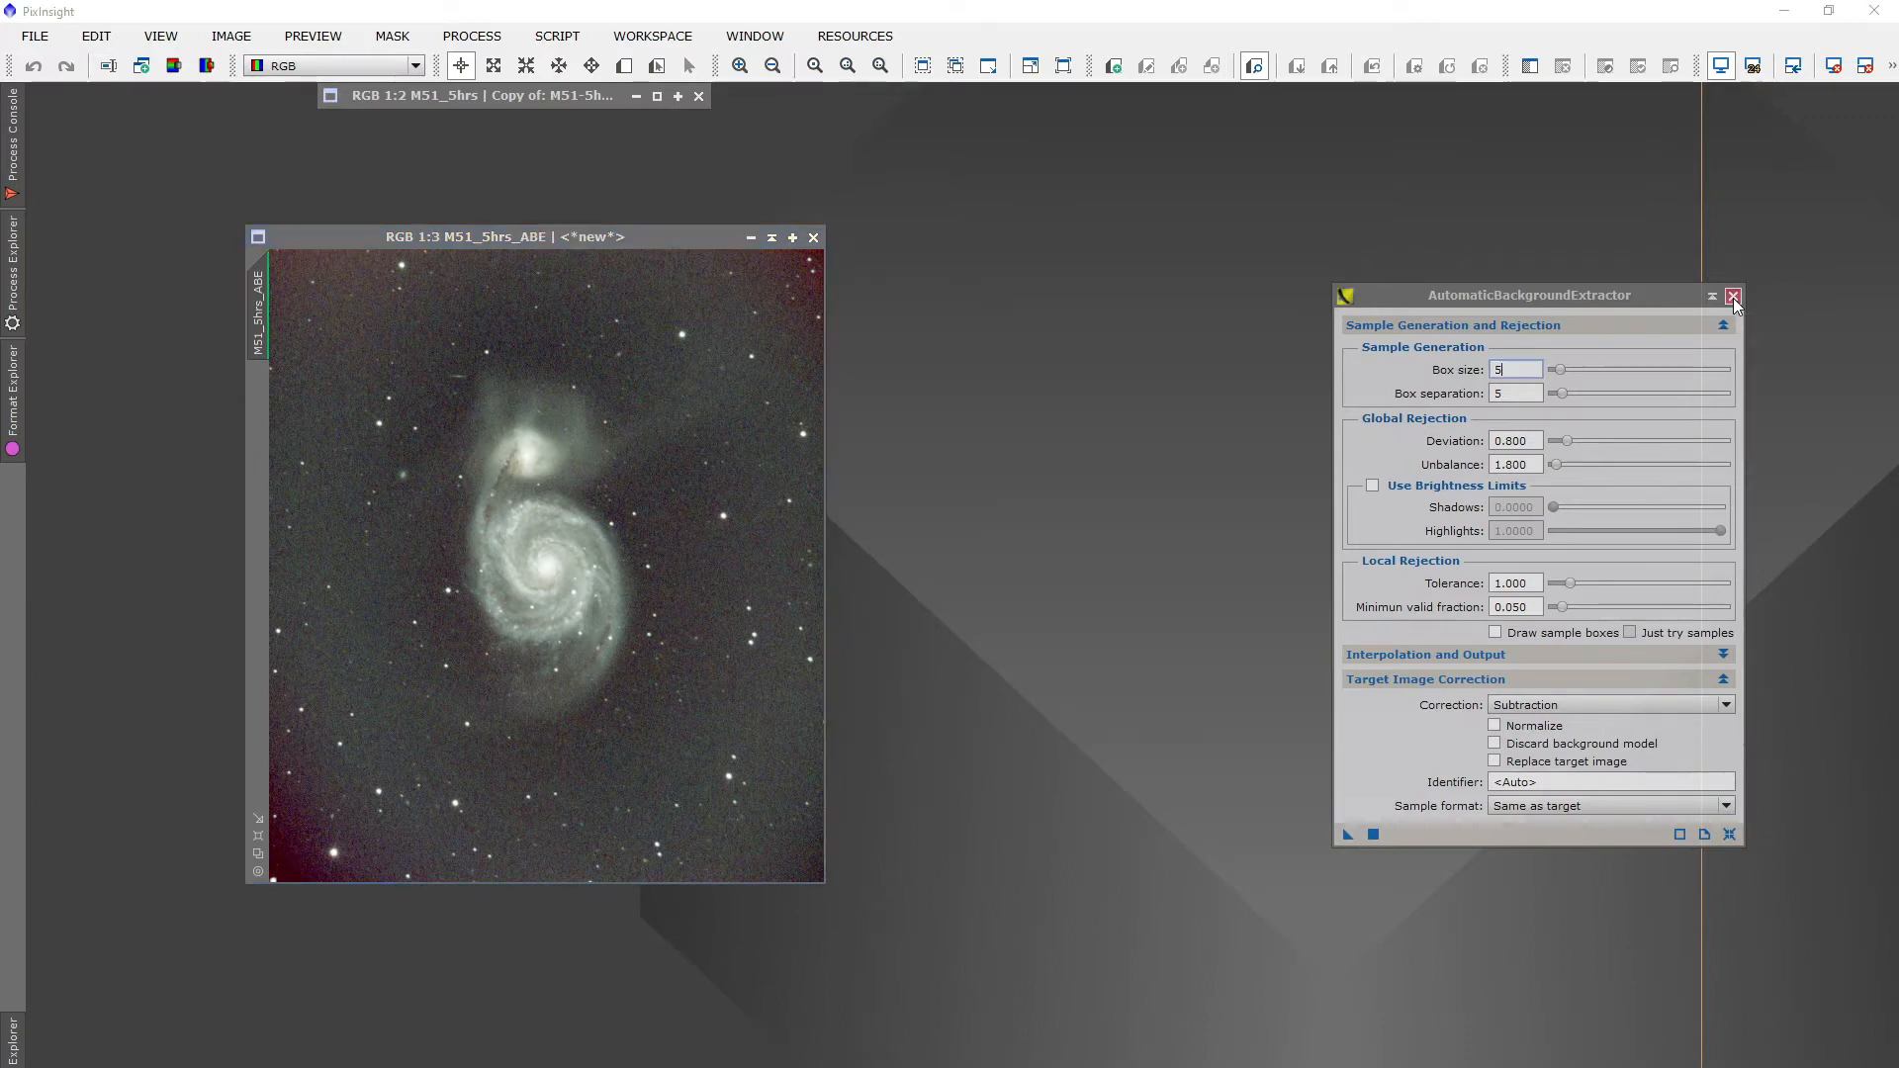
pyautogui.click(1733, 299)
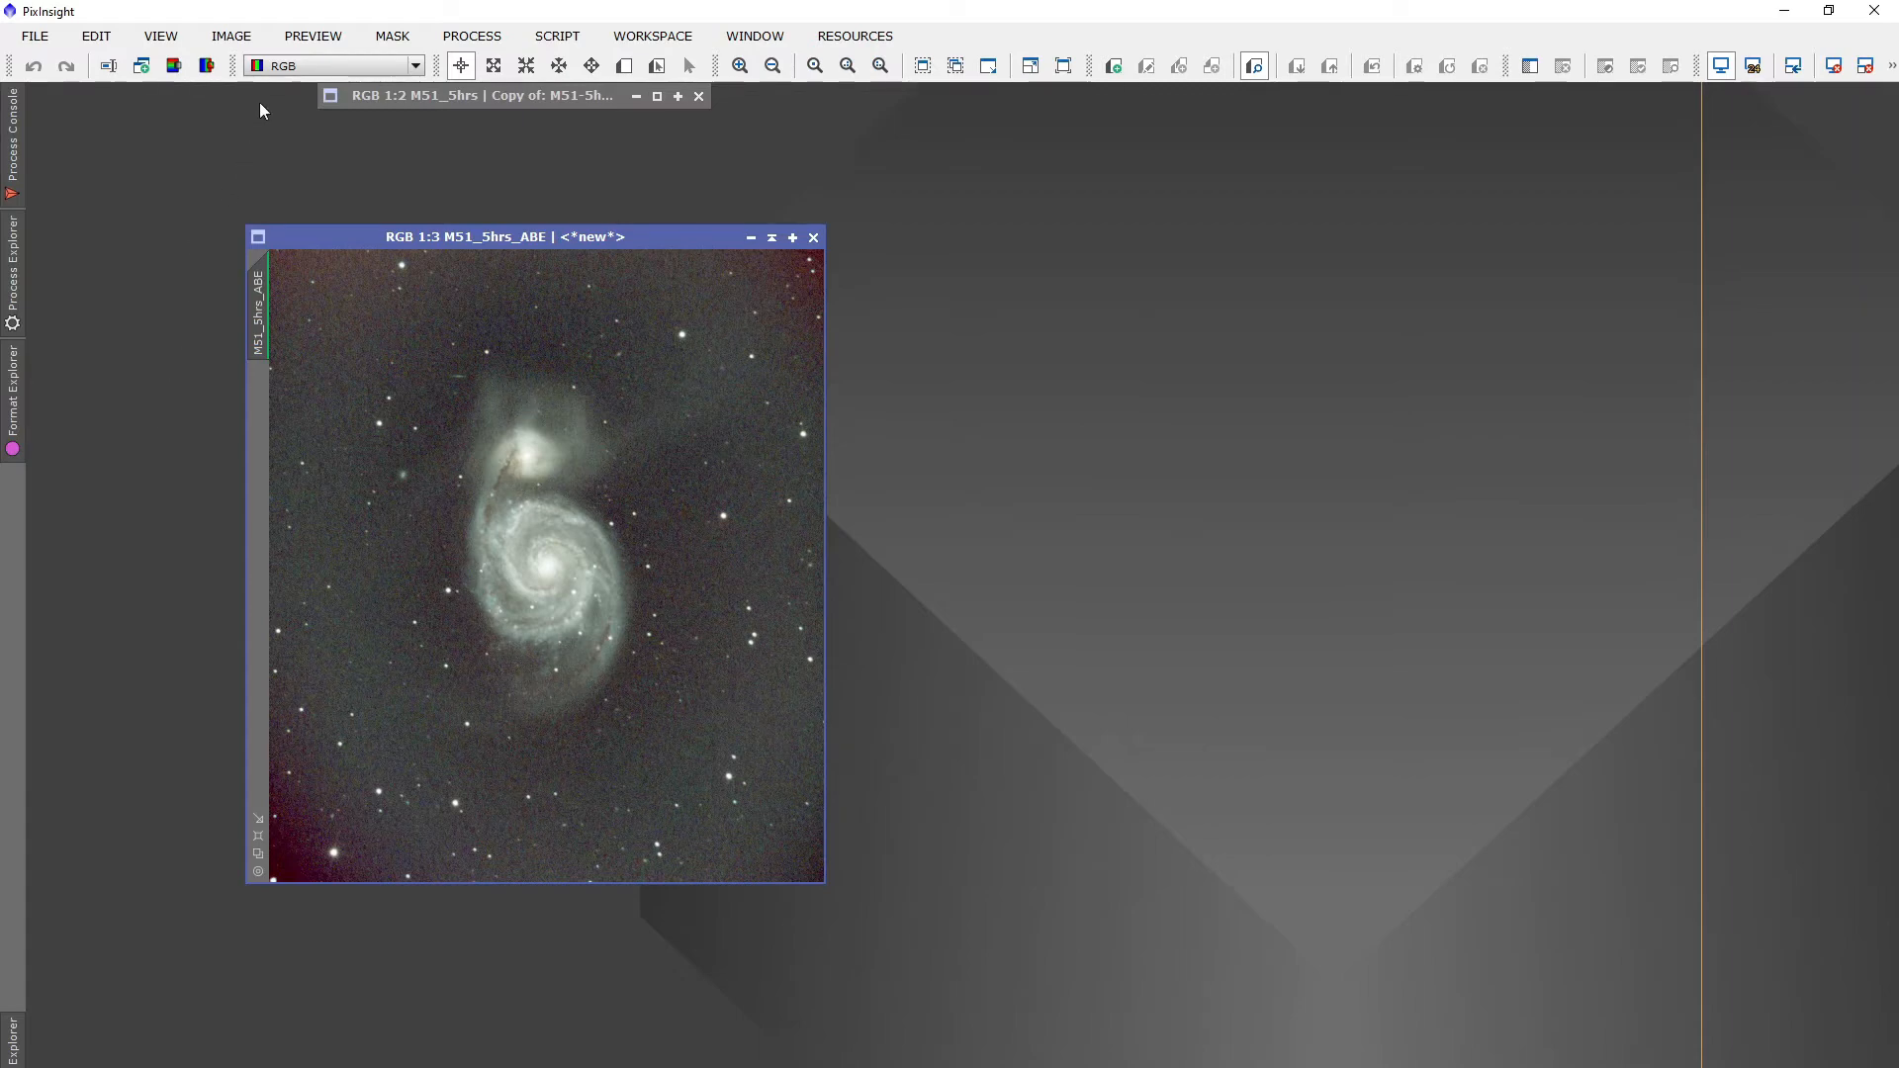
# Start DynamicBackgroundExtraction on the M51_5hrs_ABE image and set its target image correction to Subtraction
pyautogui.click(472, 35)
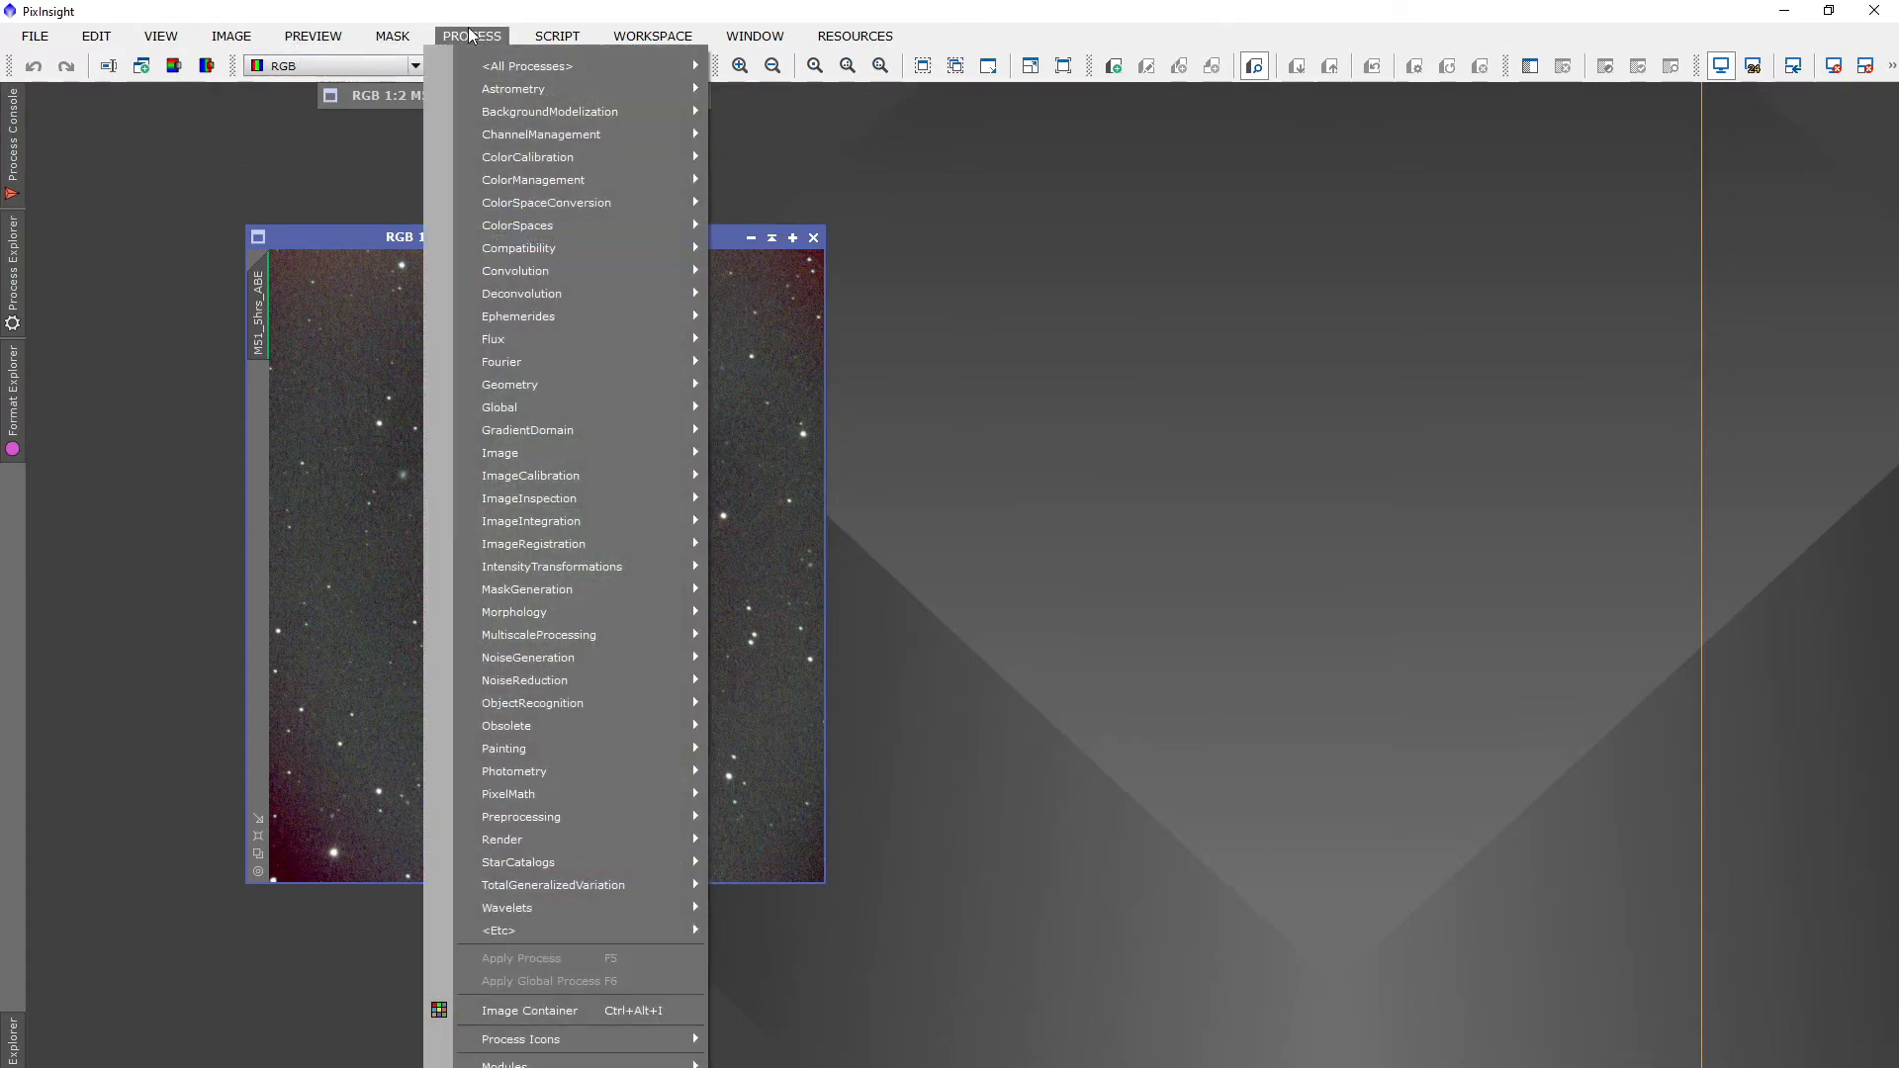
pyautogui.moveTo(631, 110)
pyautogui.click(871, 140)
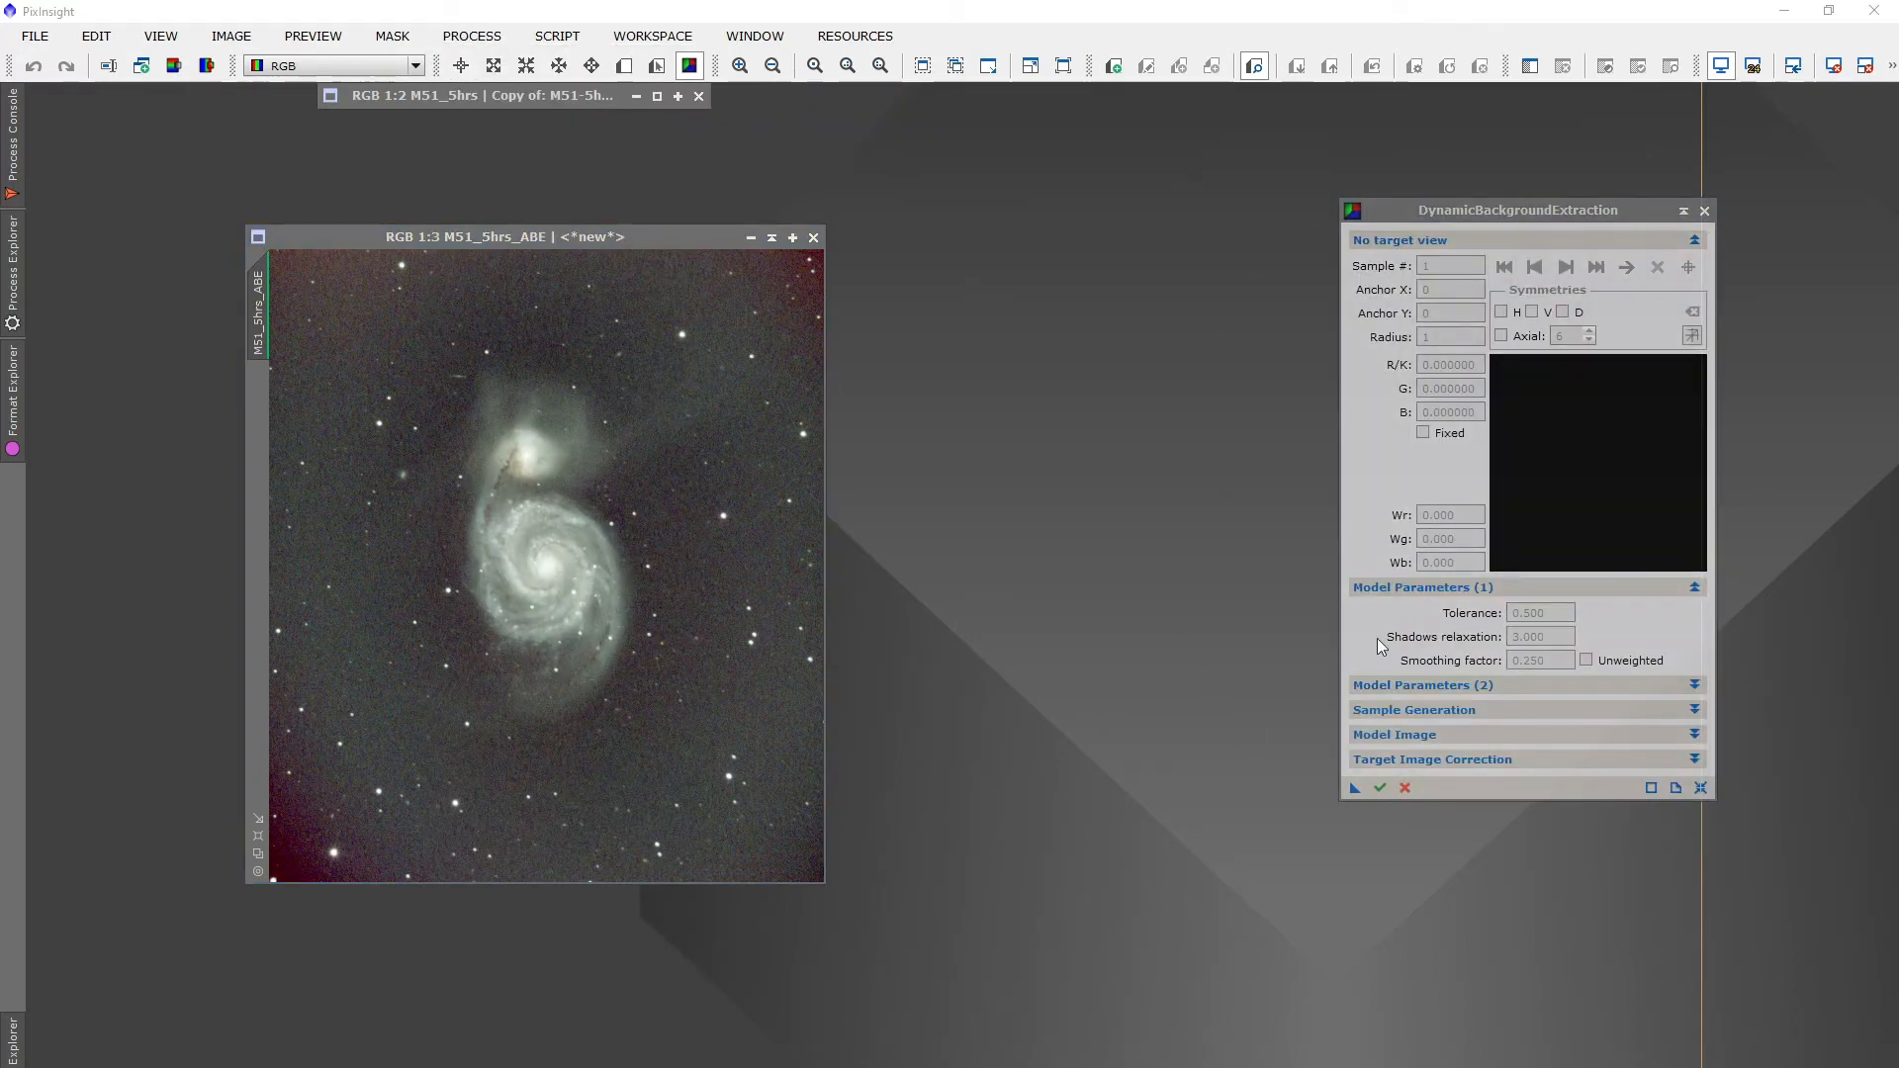
pyautogui.click(1681, 760)
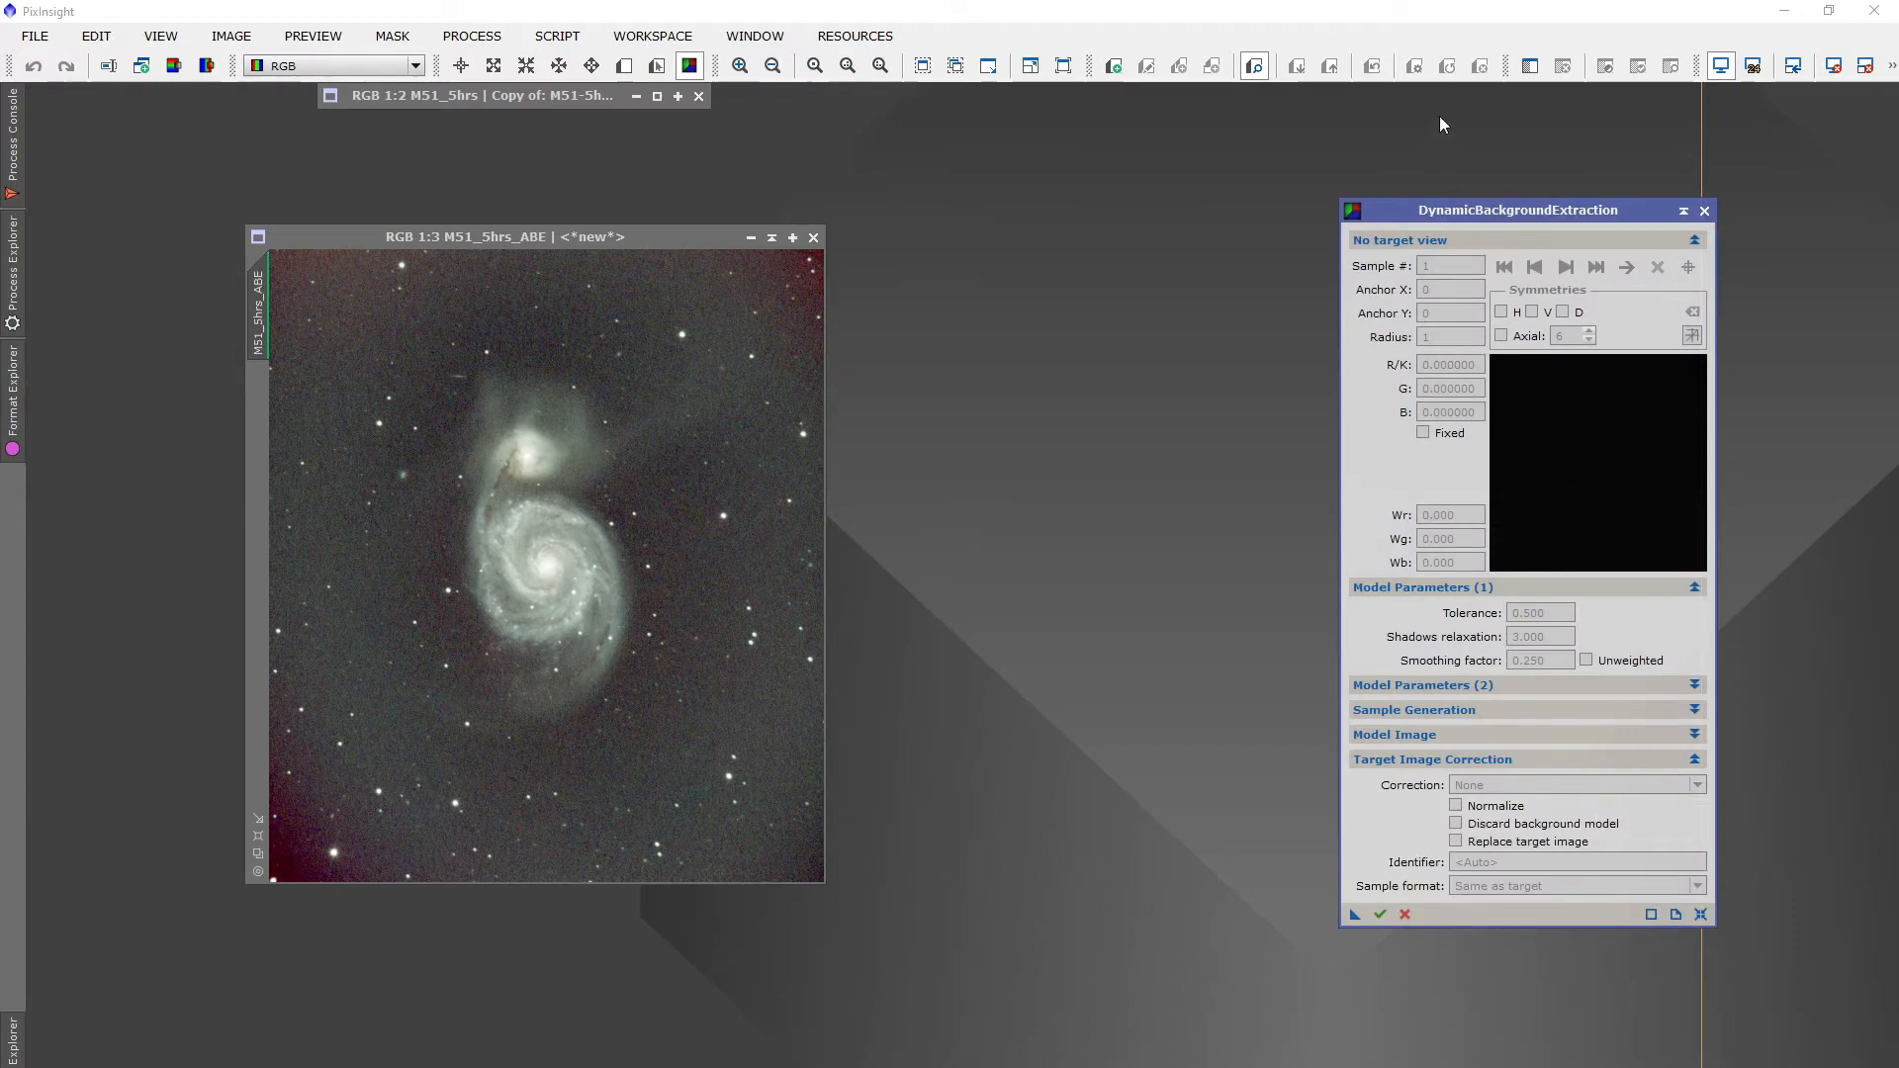
pyautogui.moveTo(1546, 211); pyautogui.dragTo(1306, 198)
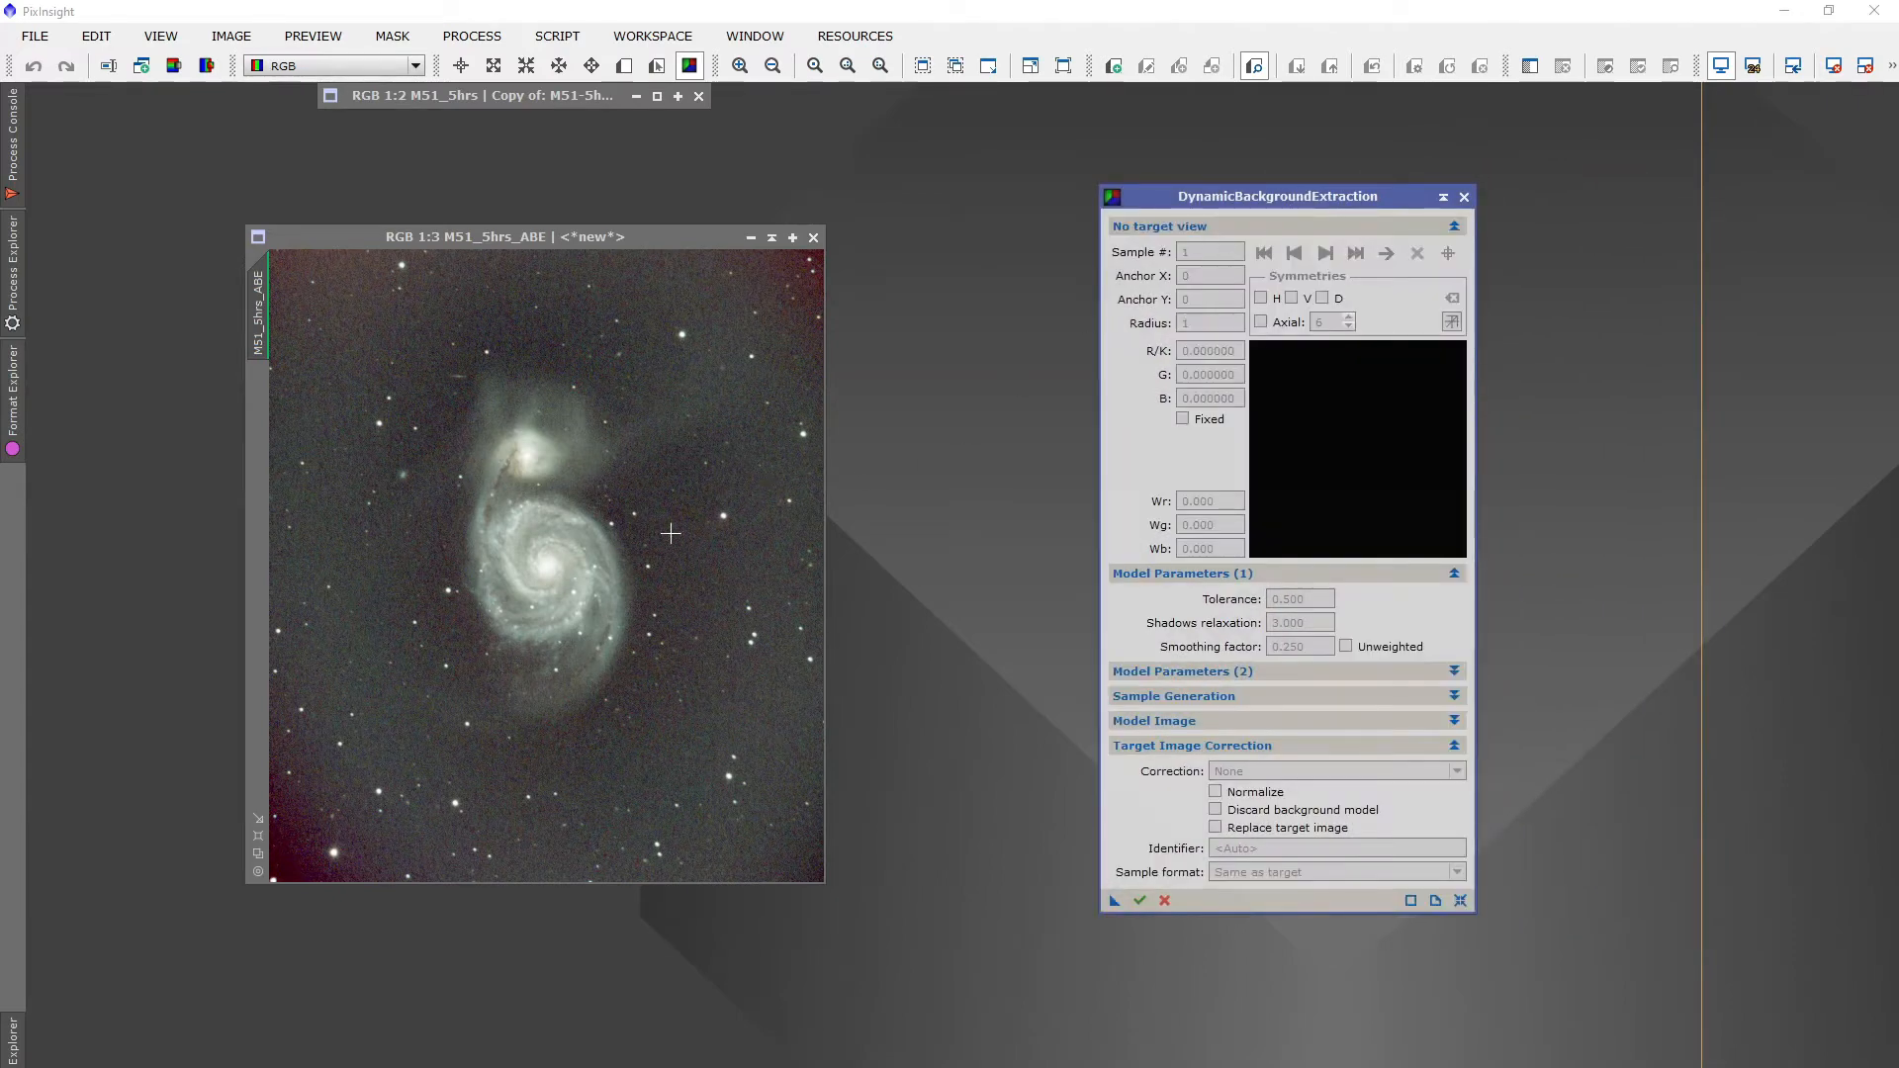
pyautogui.click(546, 568)
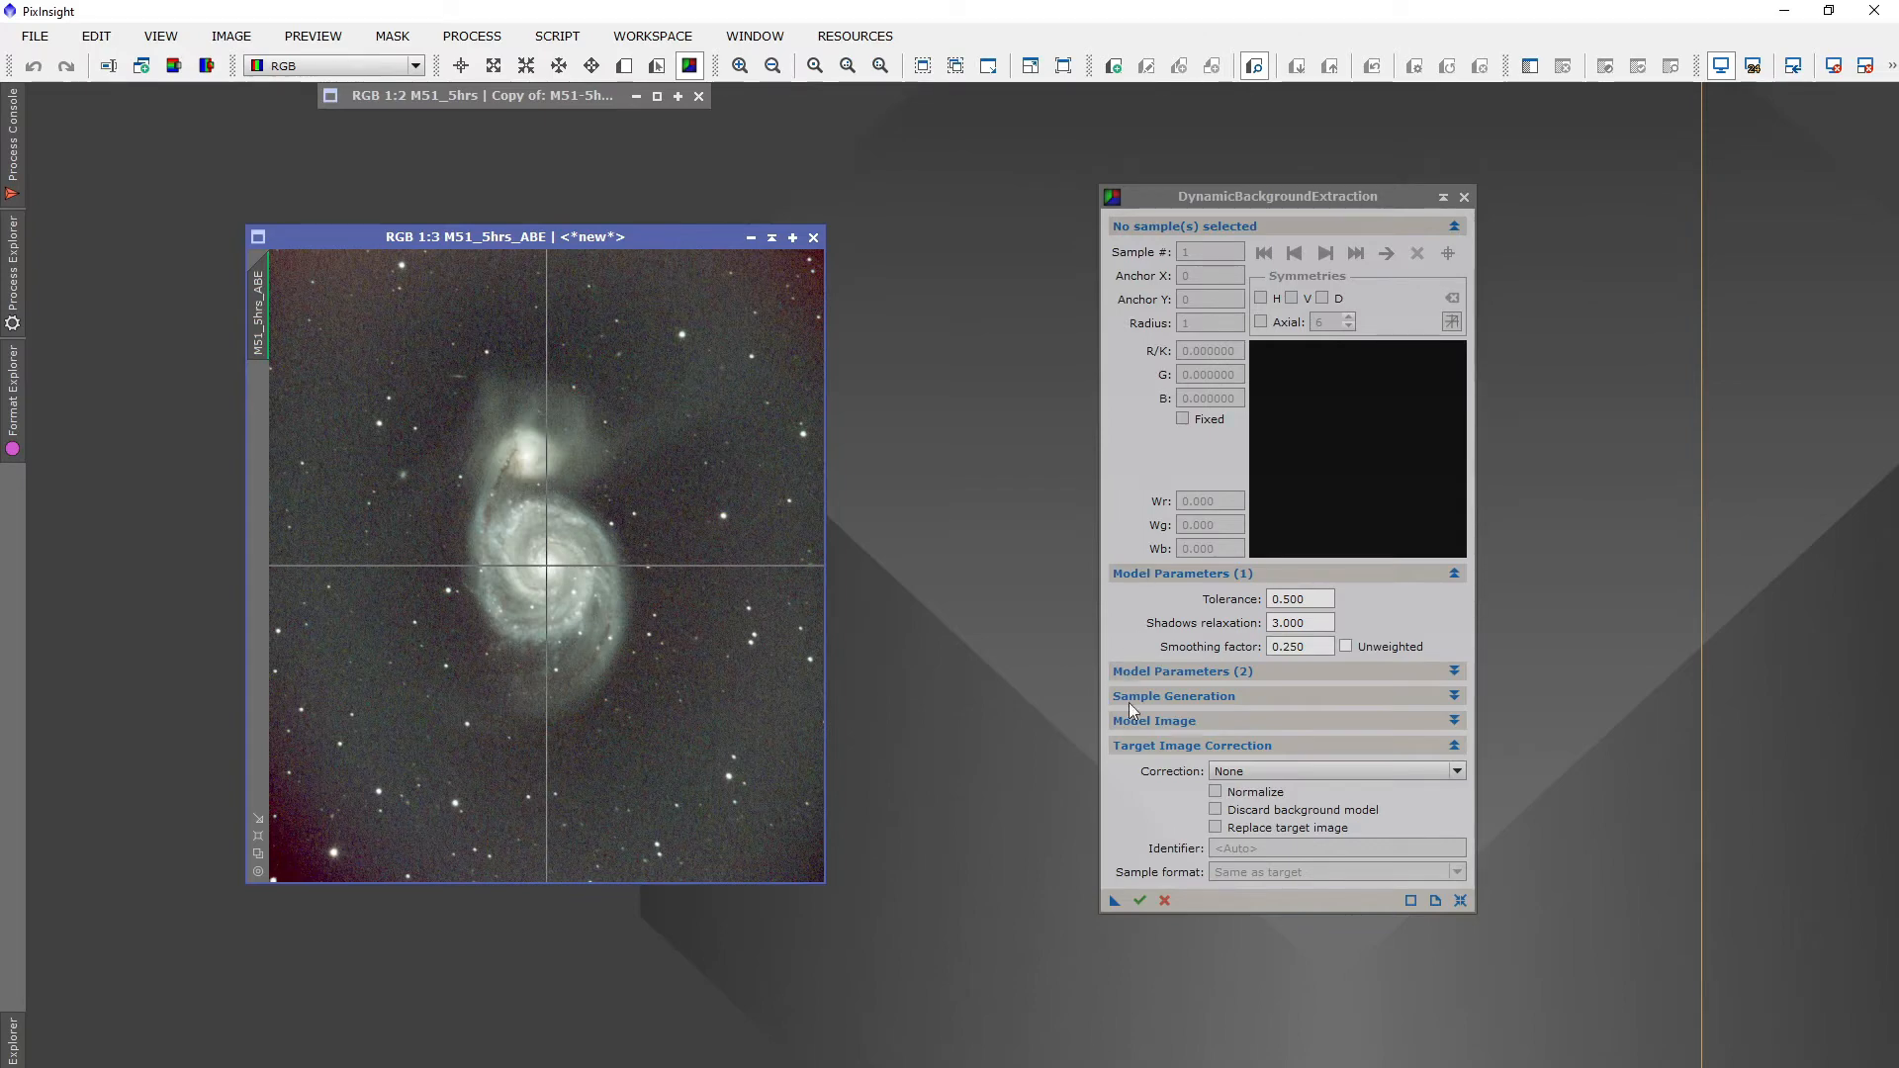
pyautogui.click(1456, 770)
pyautogui.click(1244, 803)
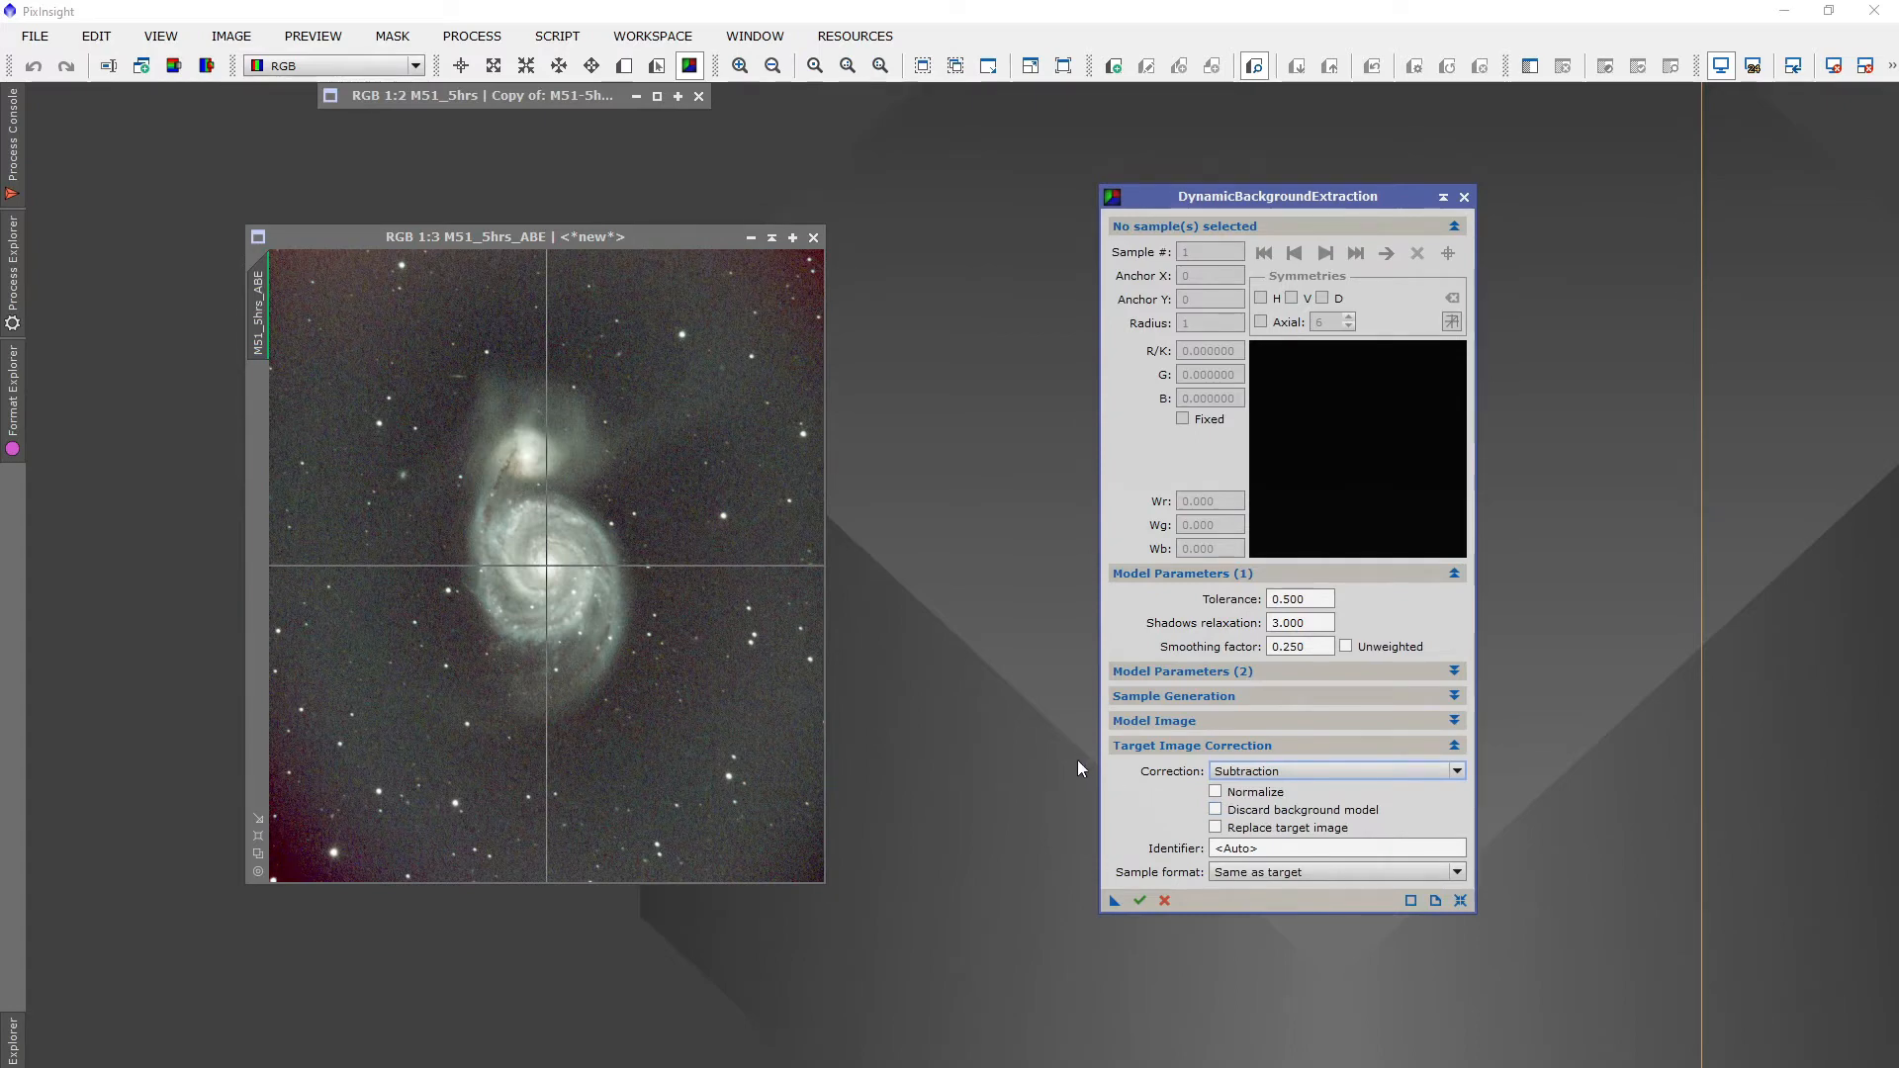
# Generate background samples with a default sample radius of 12 and 12 samples per row
pyautogui.click(1453, 697)
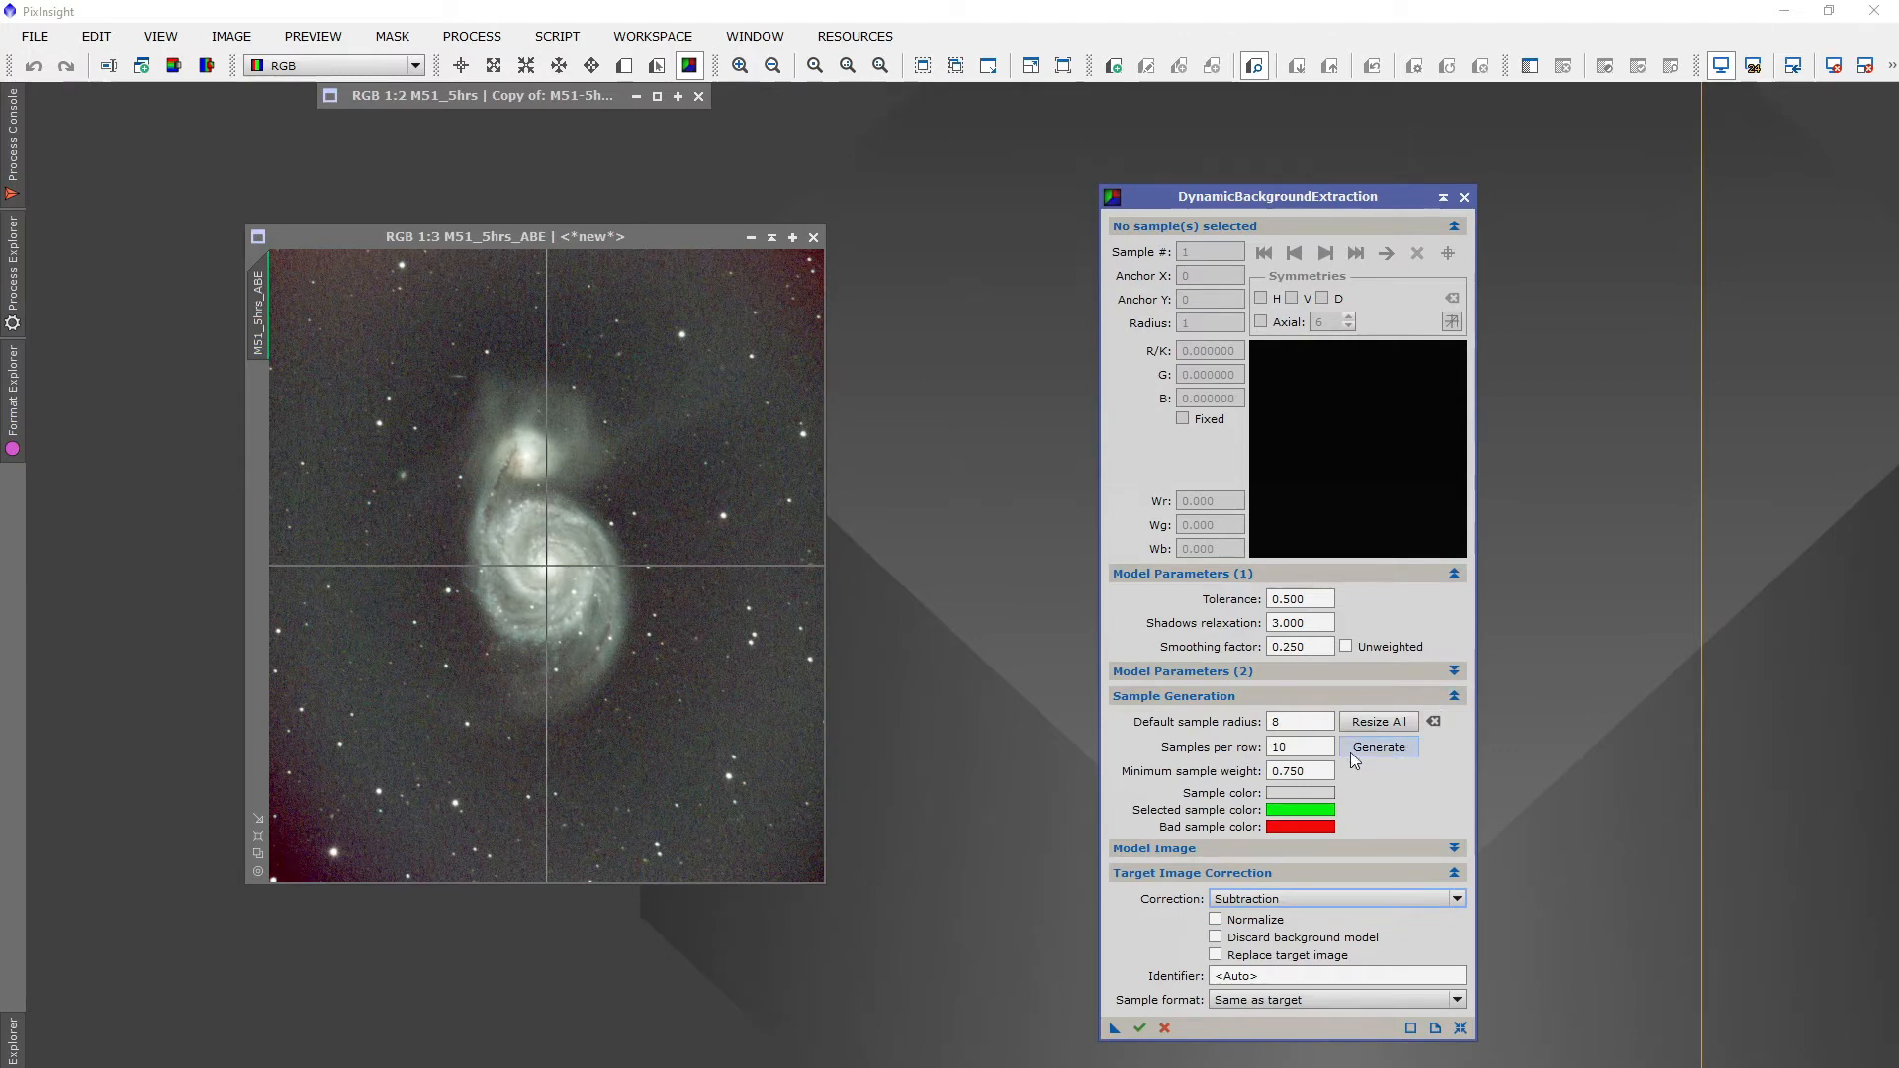
pyautogui.click(1281, 723)
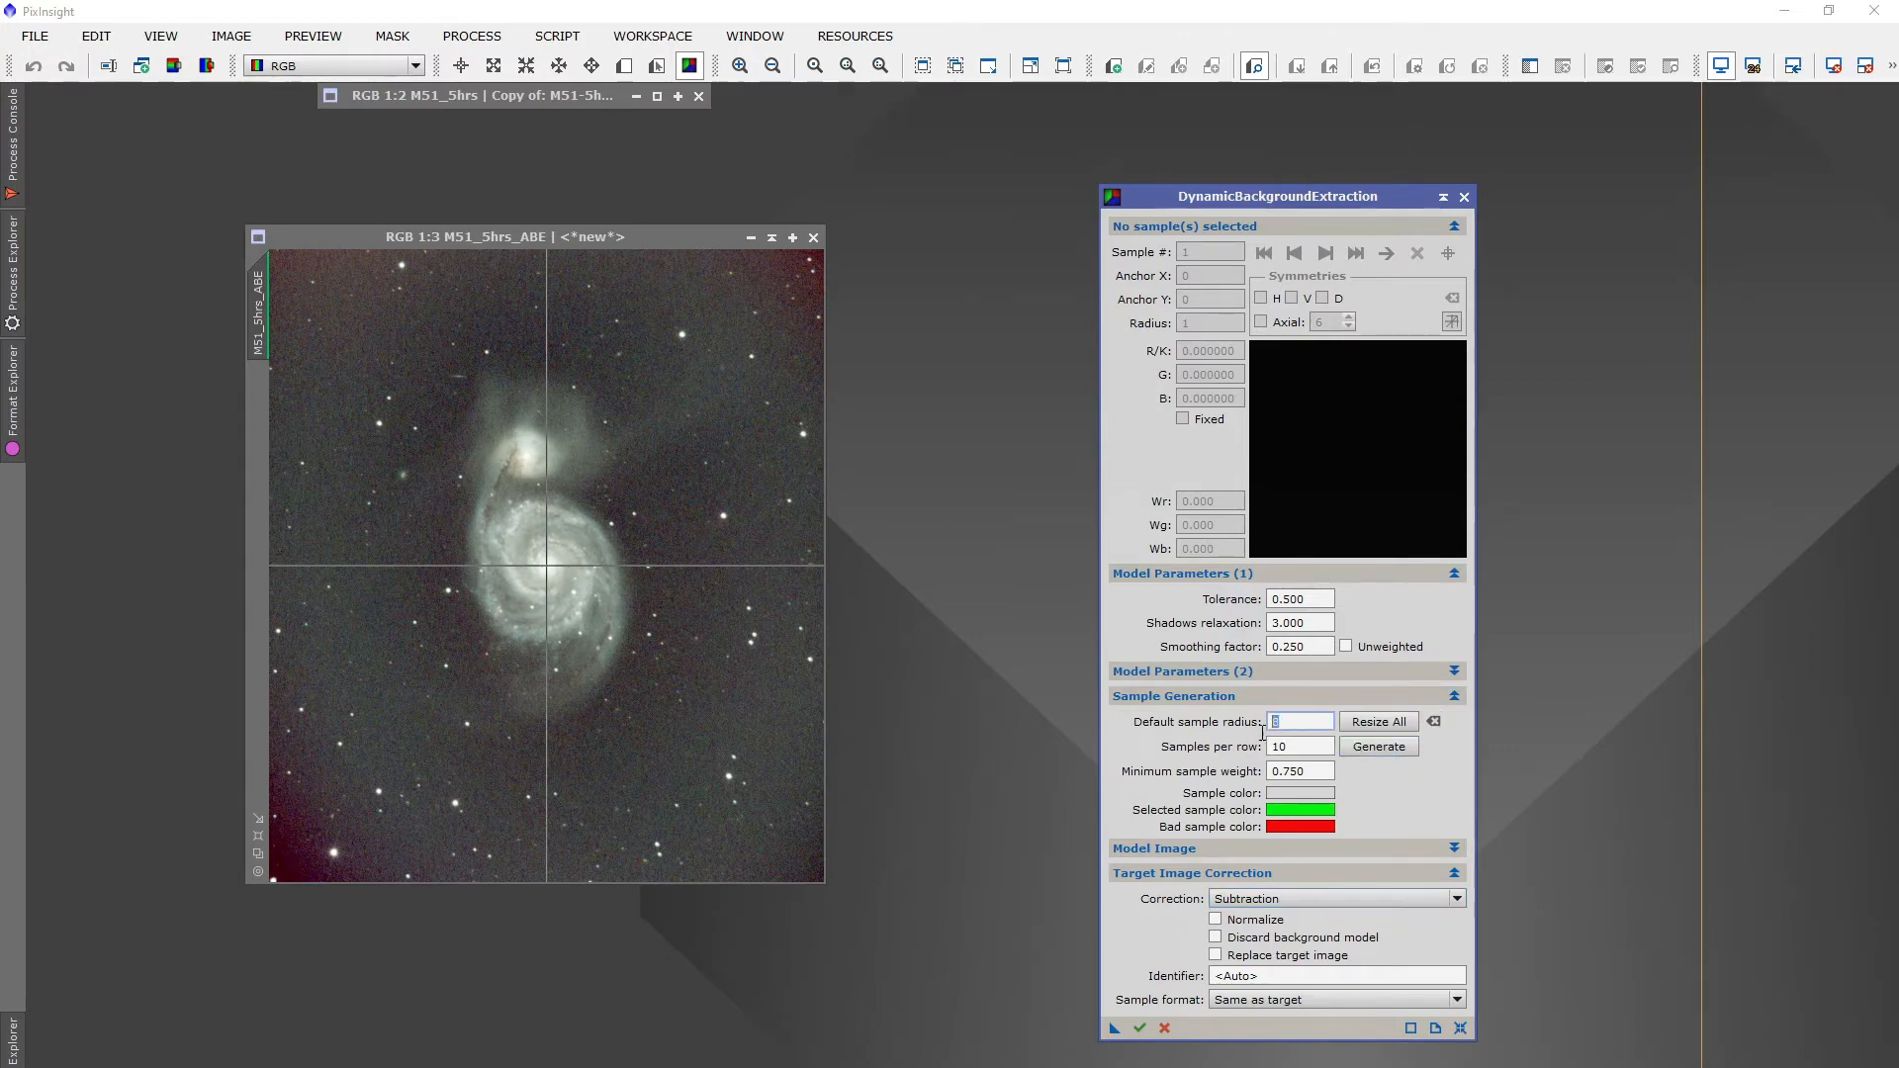
pyautogui.write('12')
pyautogui.click(1287, 749)
pyautogui.write('12')
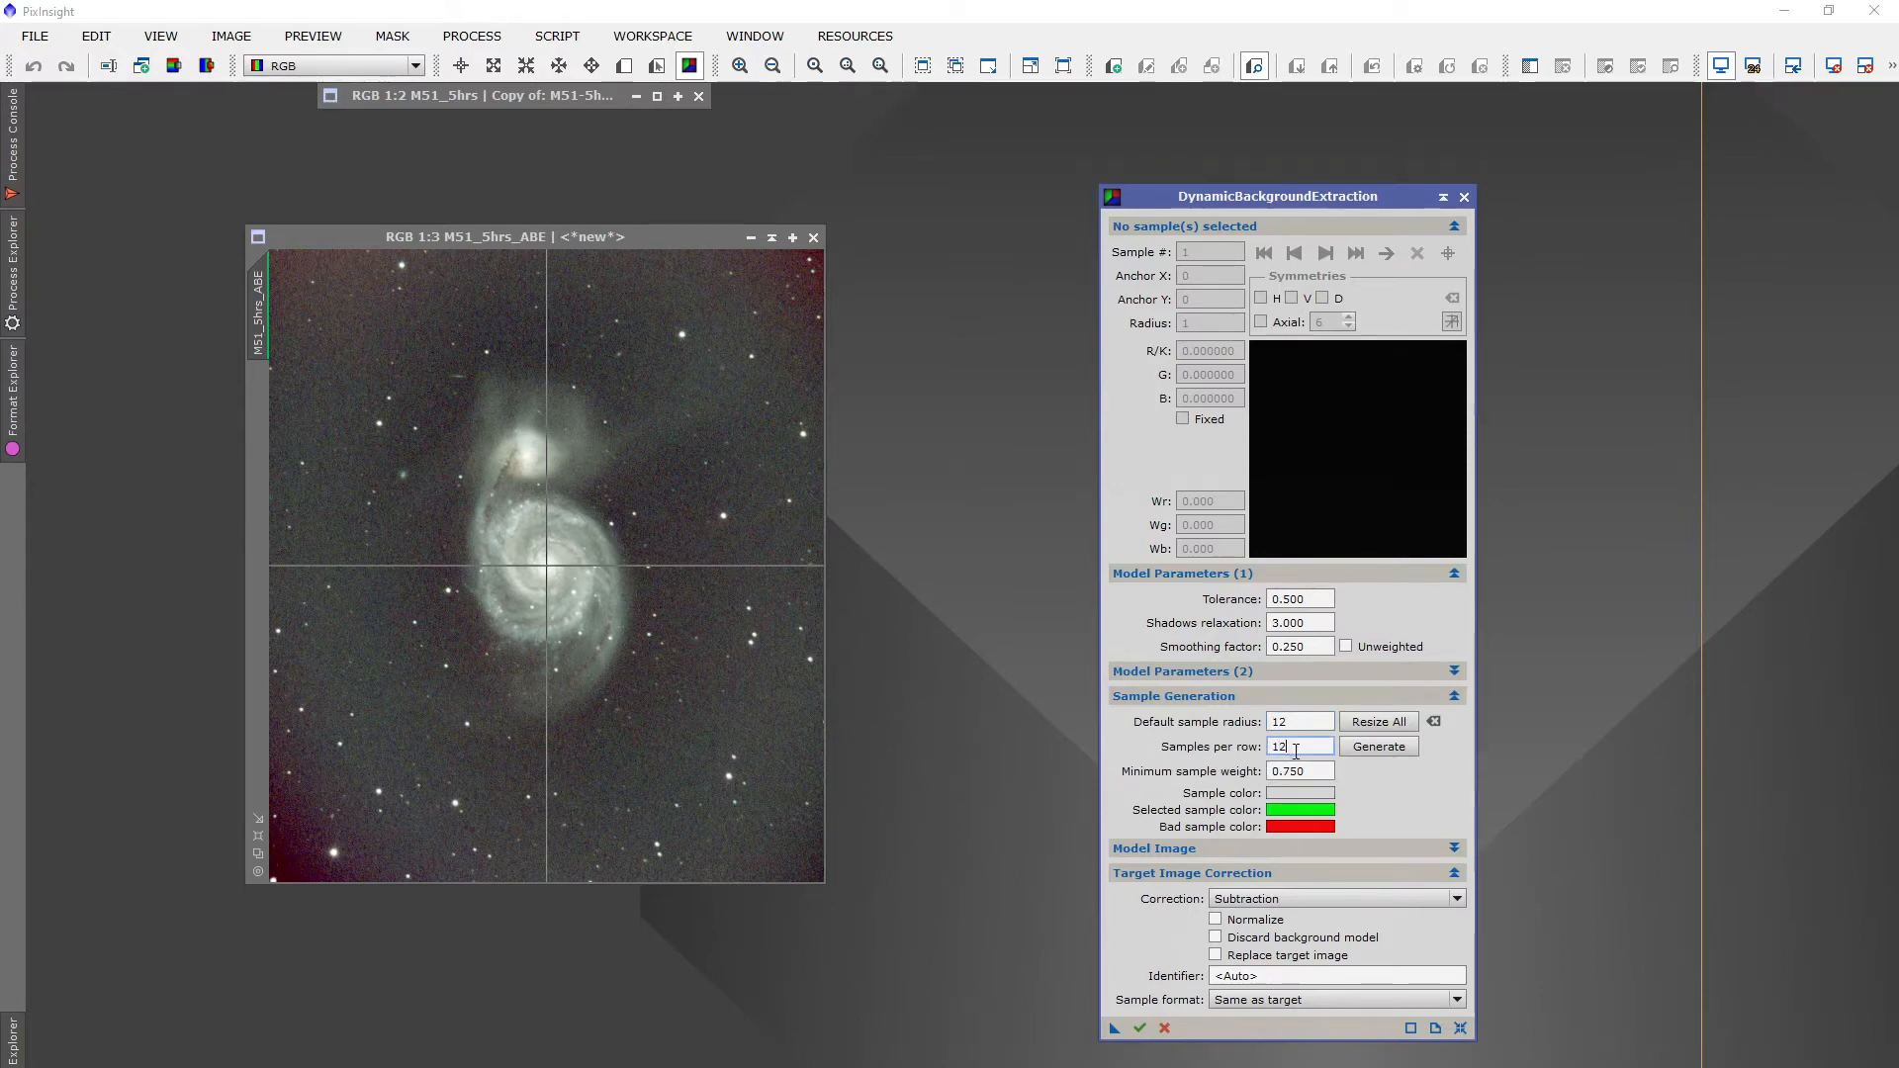
pyautogui.click(1377, 752)
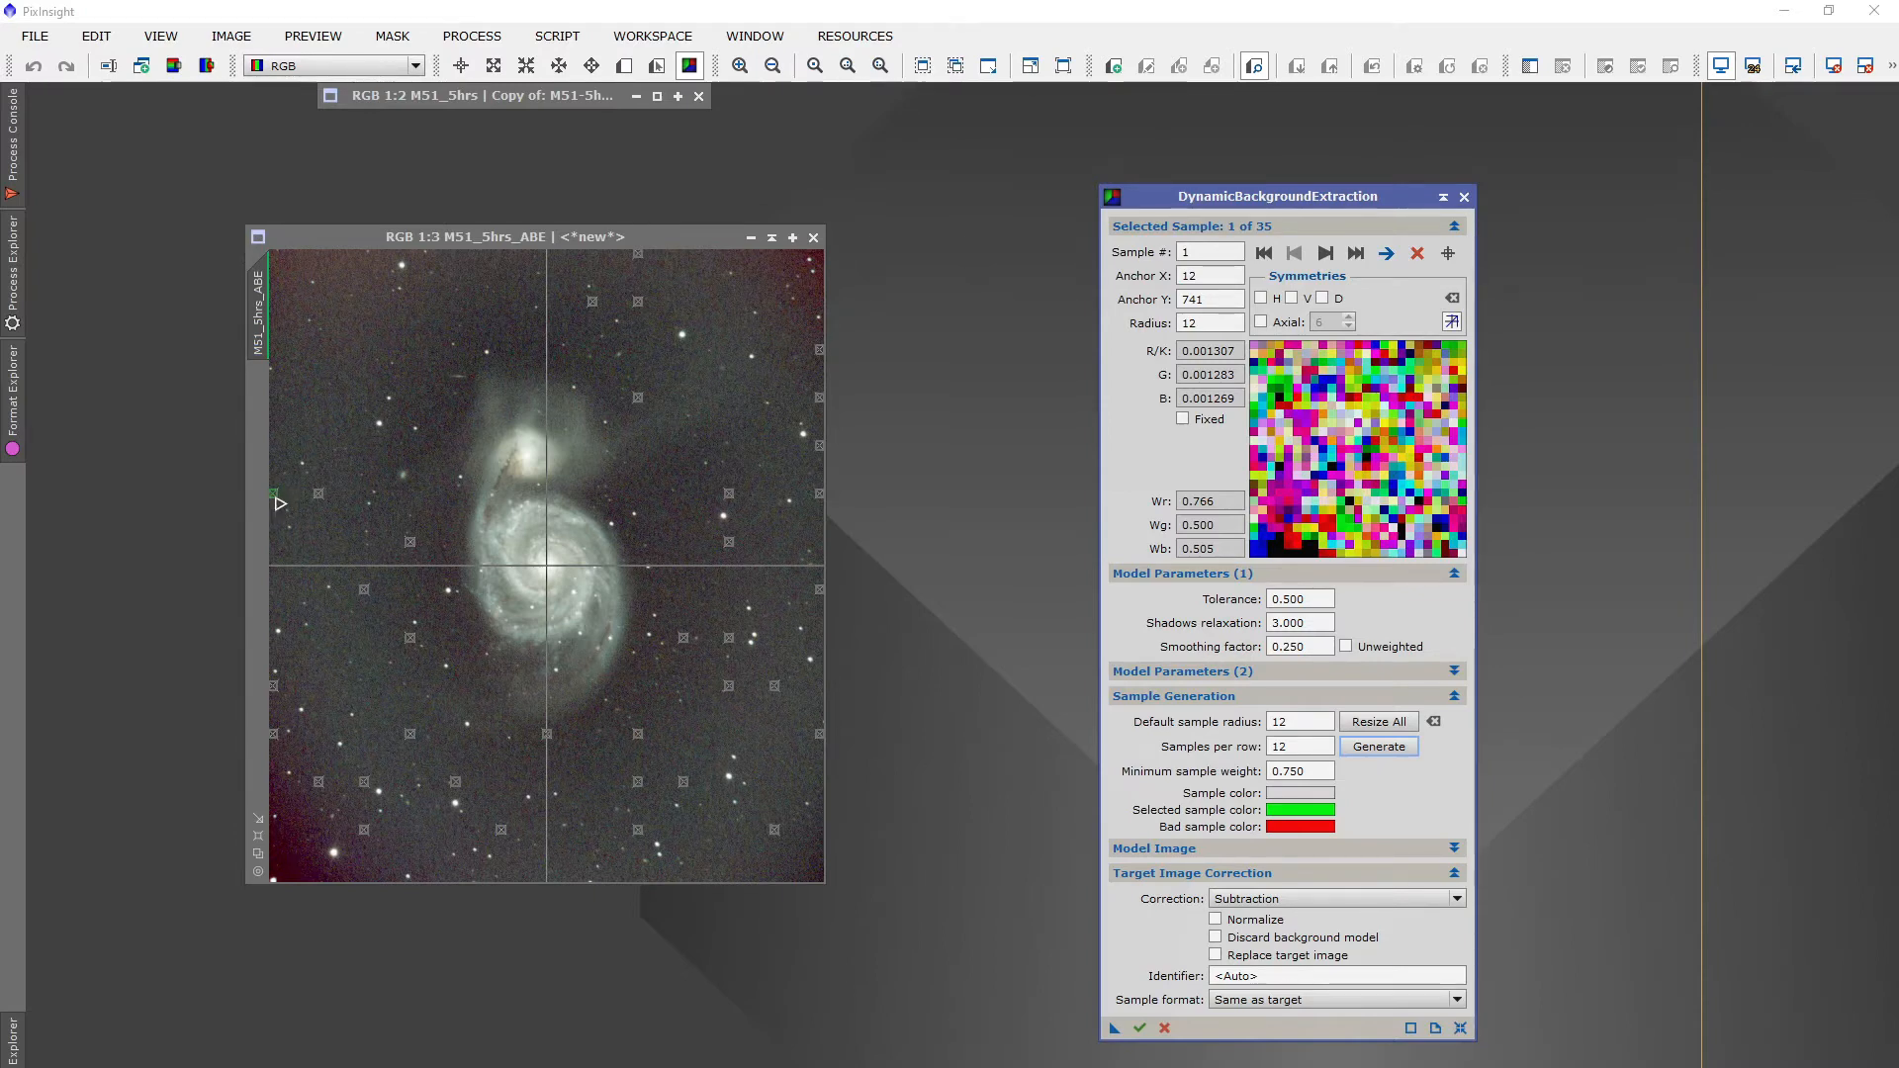
# Move background samples 1, 9, 6 and 10 left of the galaxy onto clear sky at about (33, 747), (241, 845), (213, 1128) and (343, 1307)
pyautogui.moveTo(277, 501); pyautogui.dragTo(284, 502)
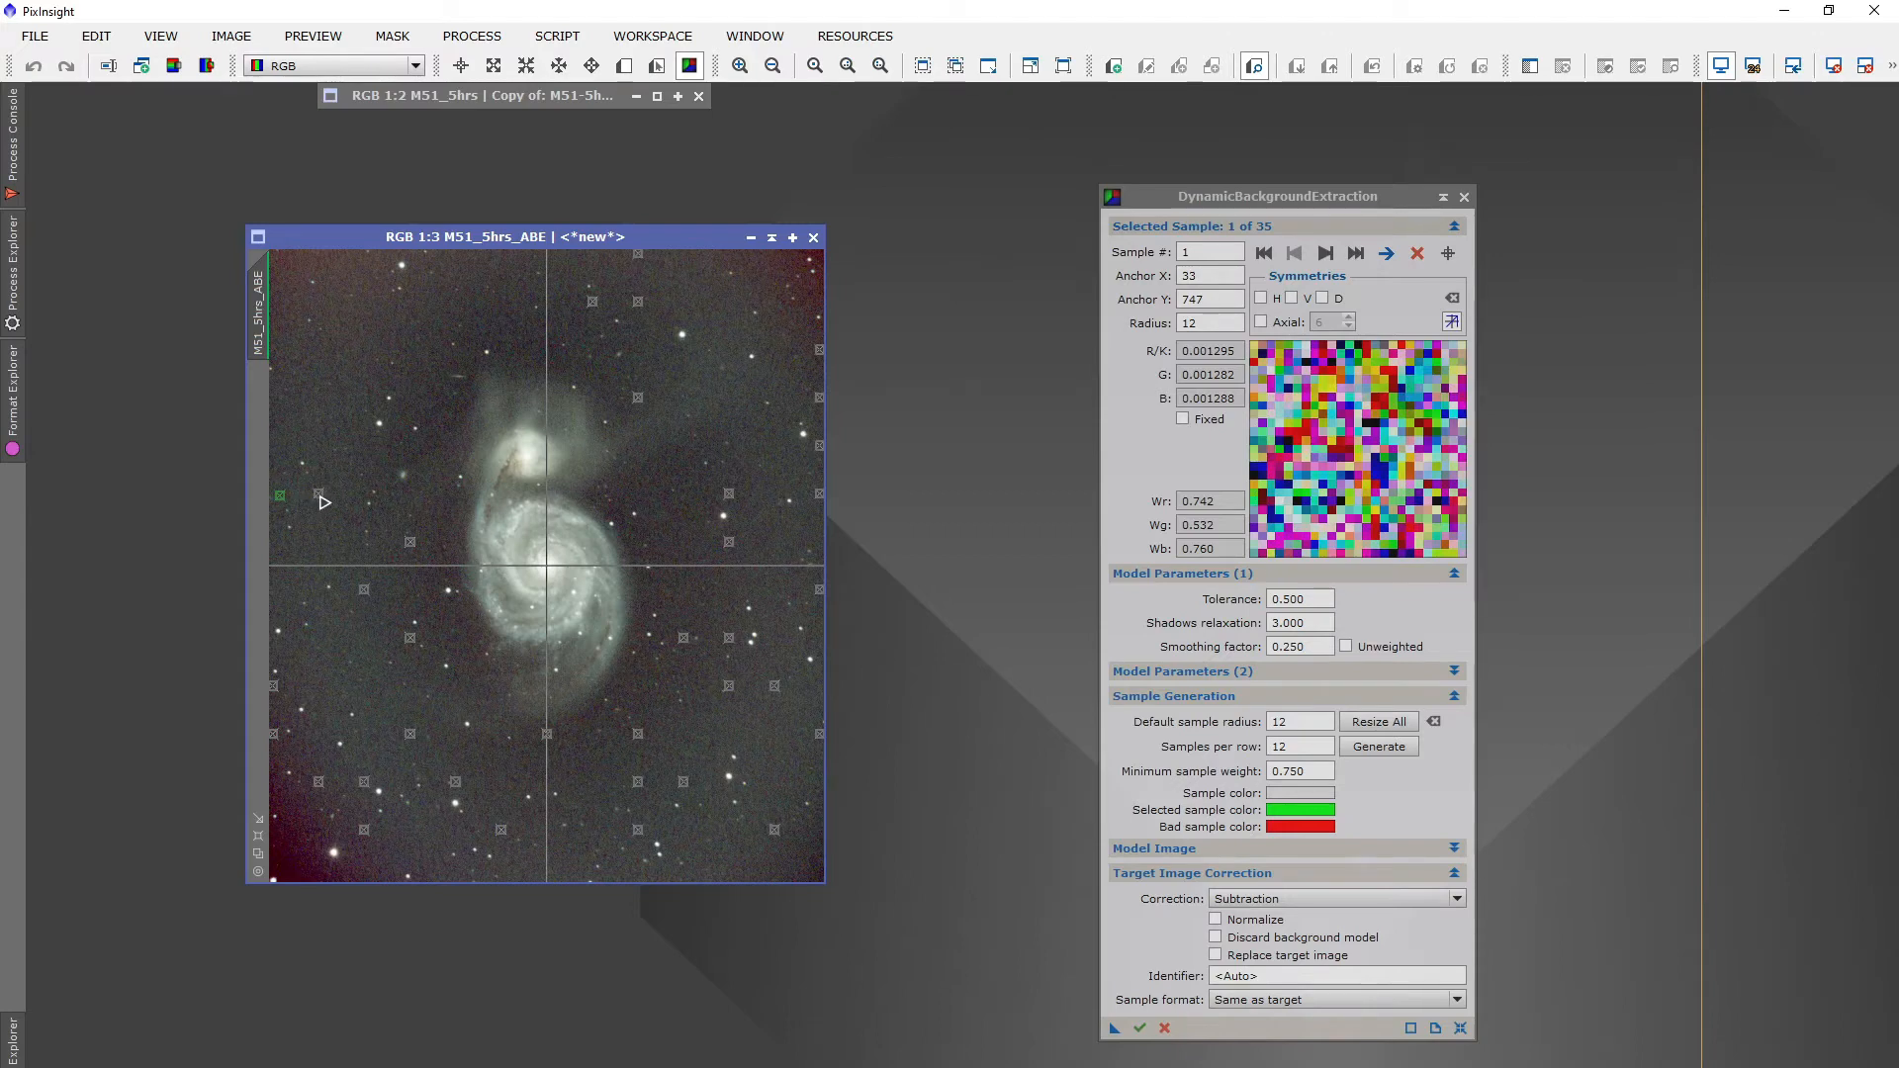
pyautogui.click(319, 494)
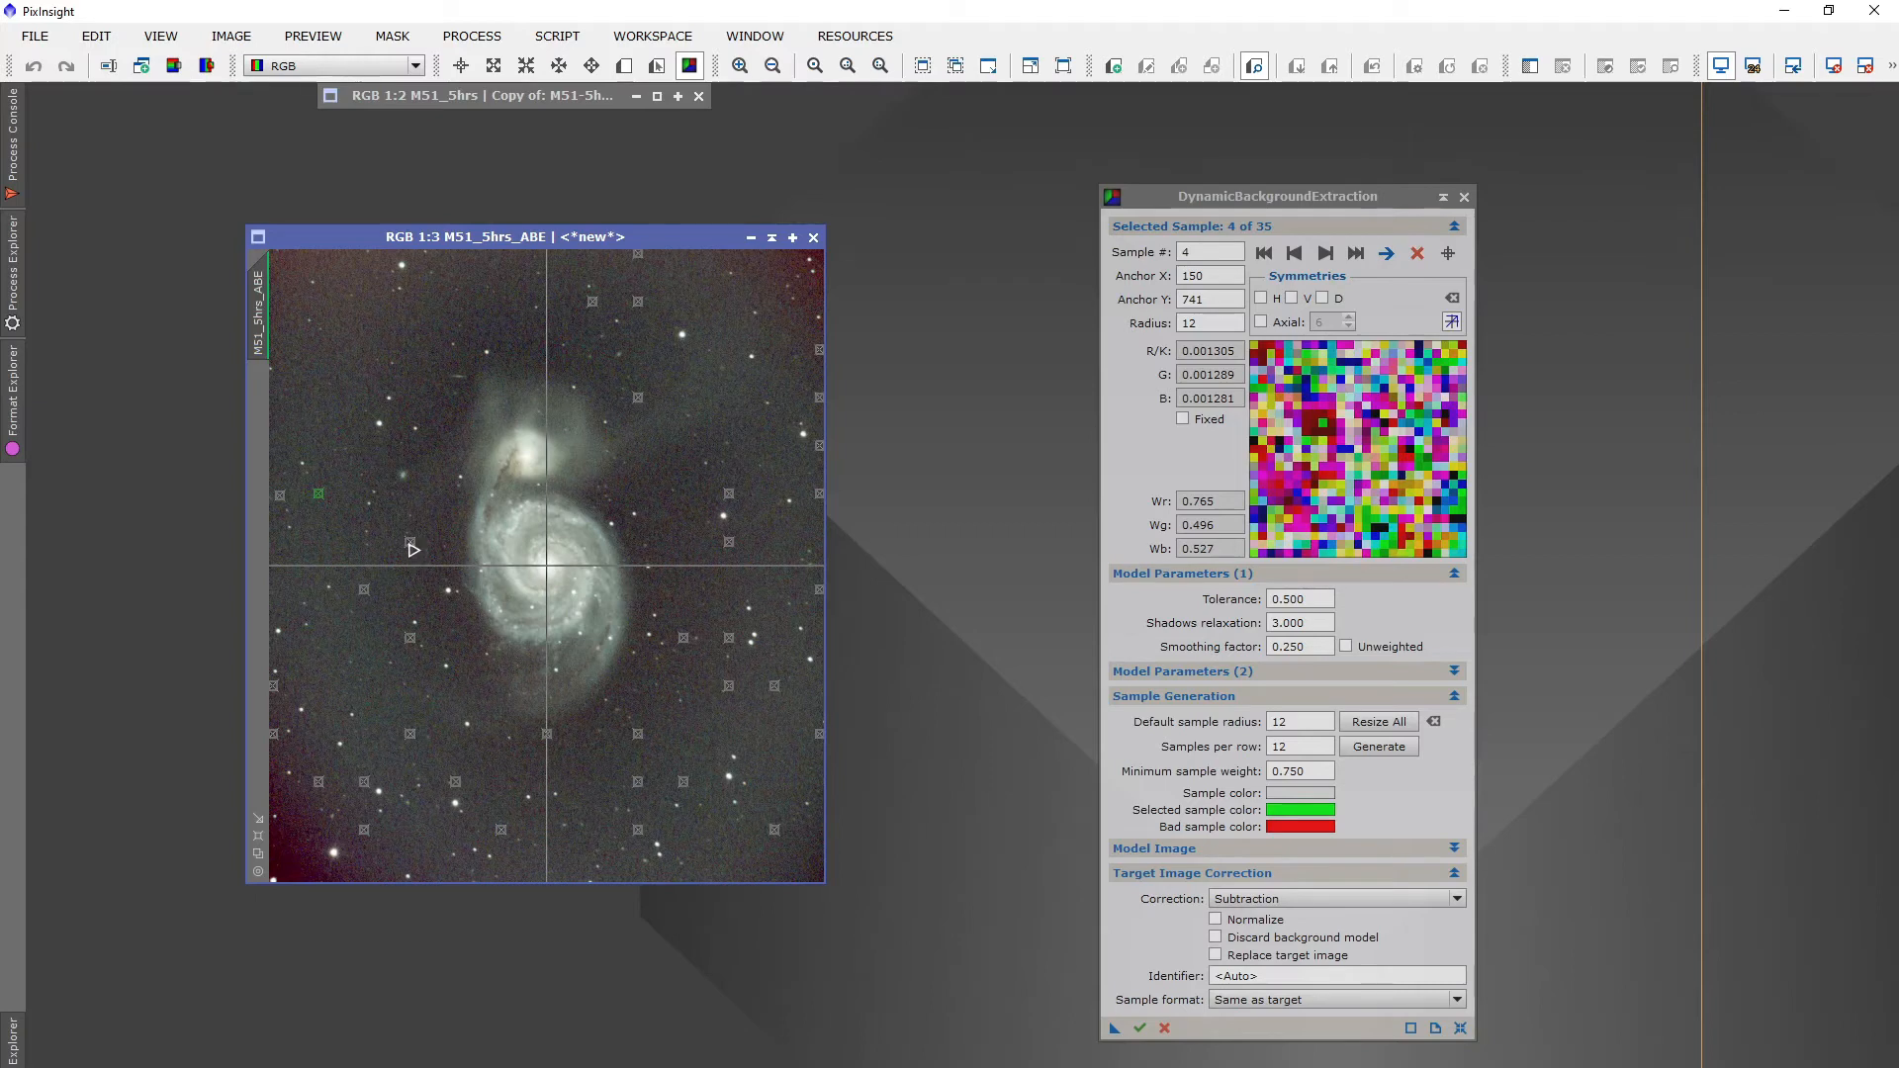
pyautogui.moveTo(409, 542); pyautogui.dragTo(351, 535)
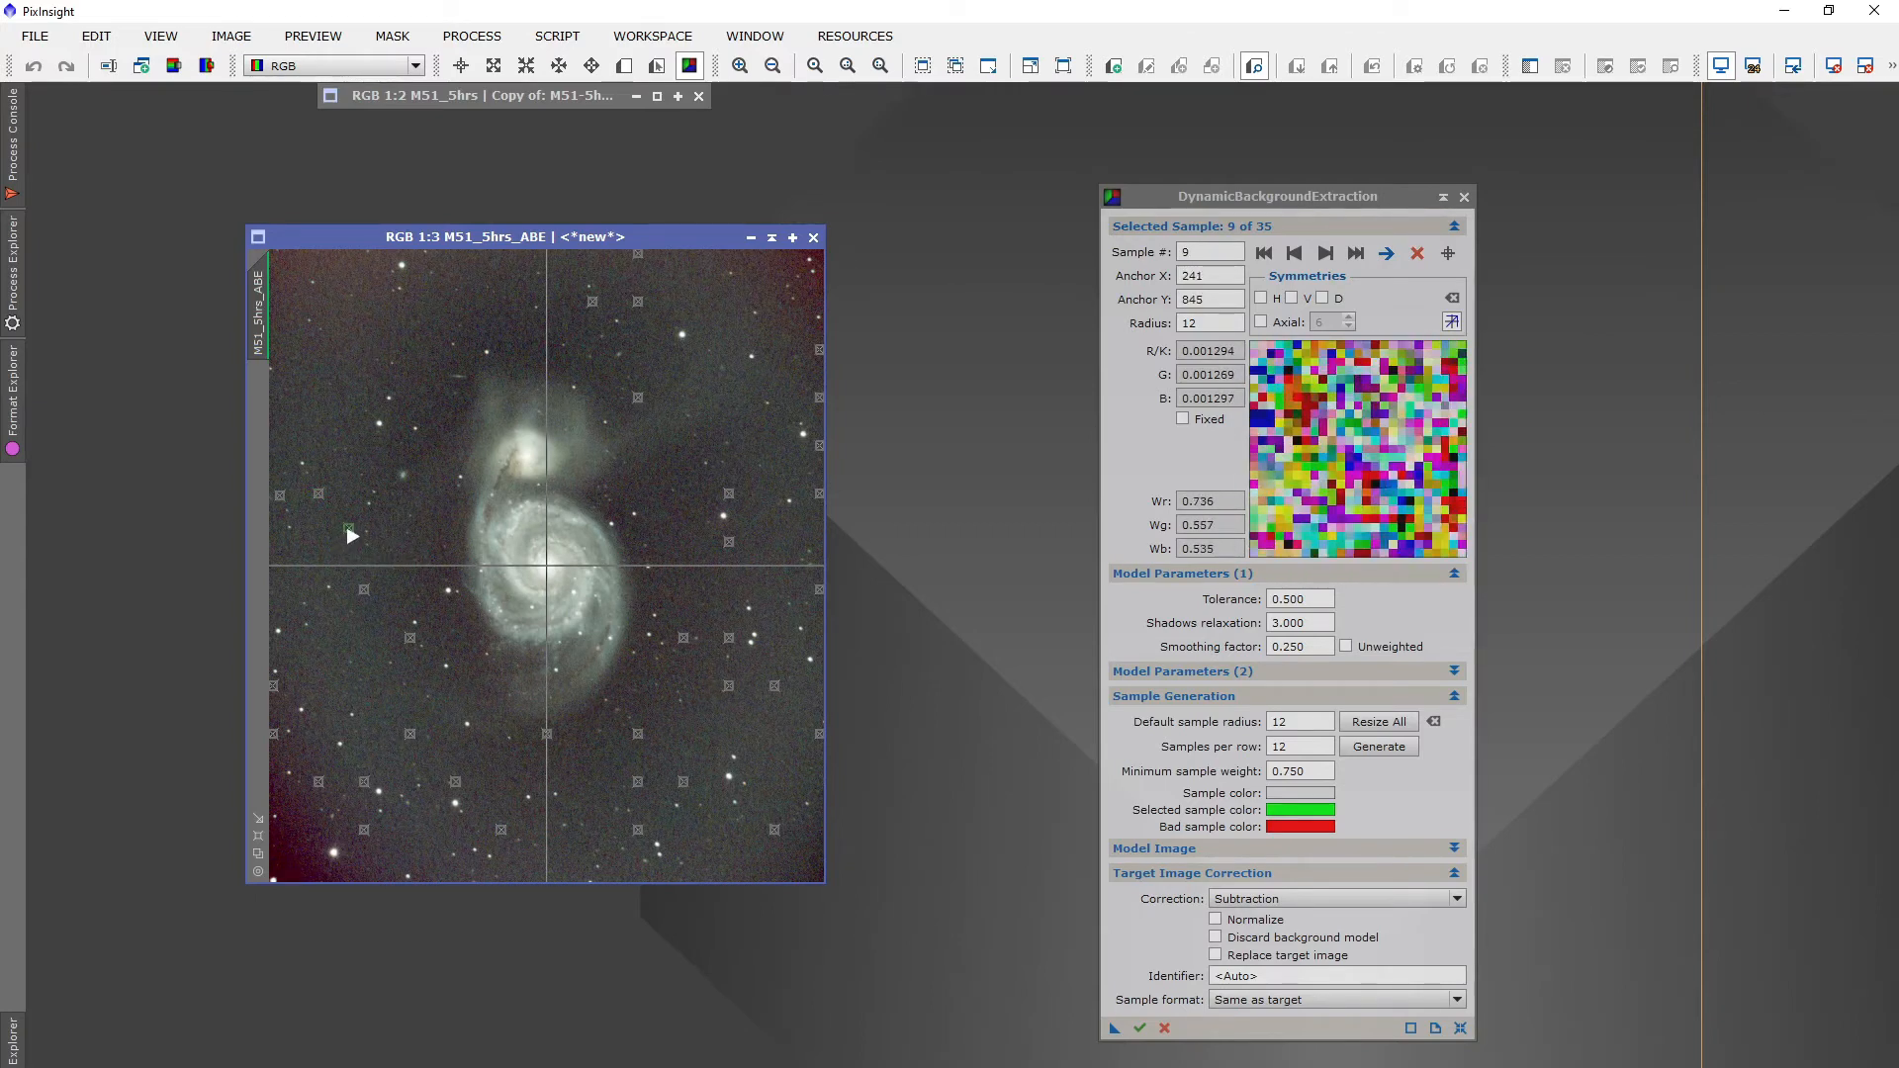
pyautogui.click(365, 591)
pyautogui.moveTo(370, 595); pyautogui.dragTo(345, 628)
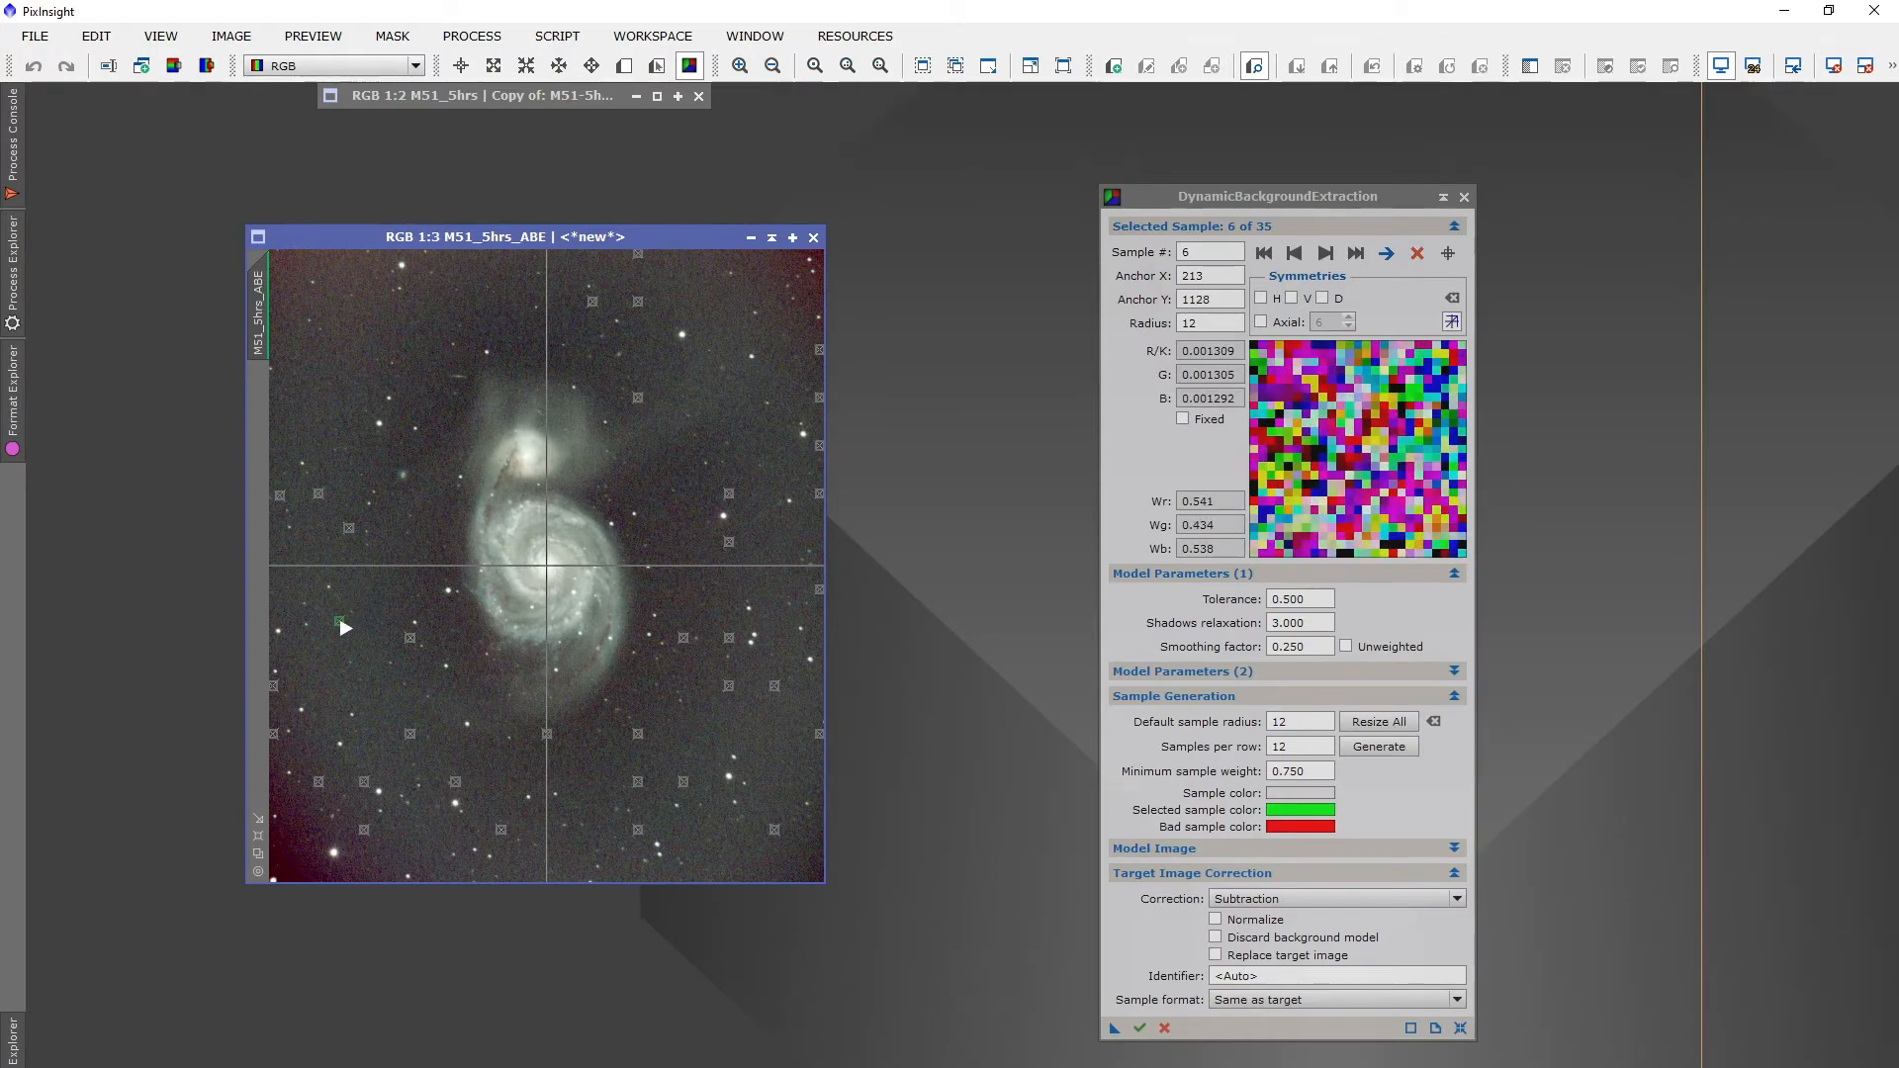
pyautogui.click(409, 639)
pyautogui.moveTo(407, 639); pyautogui.dragTo(381, 682)
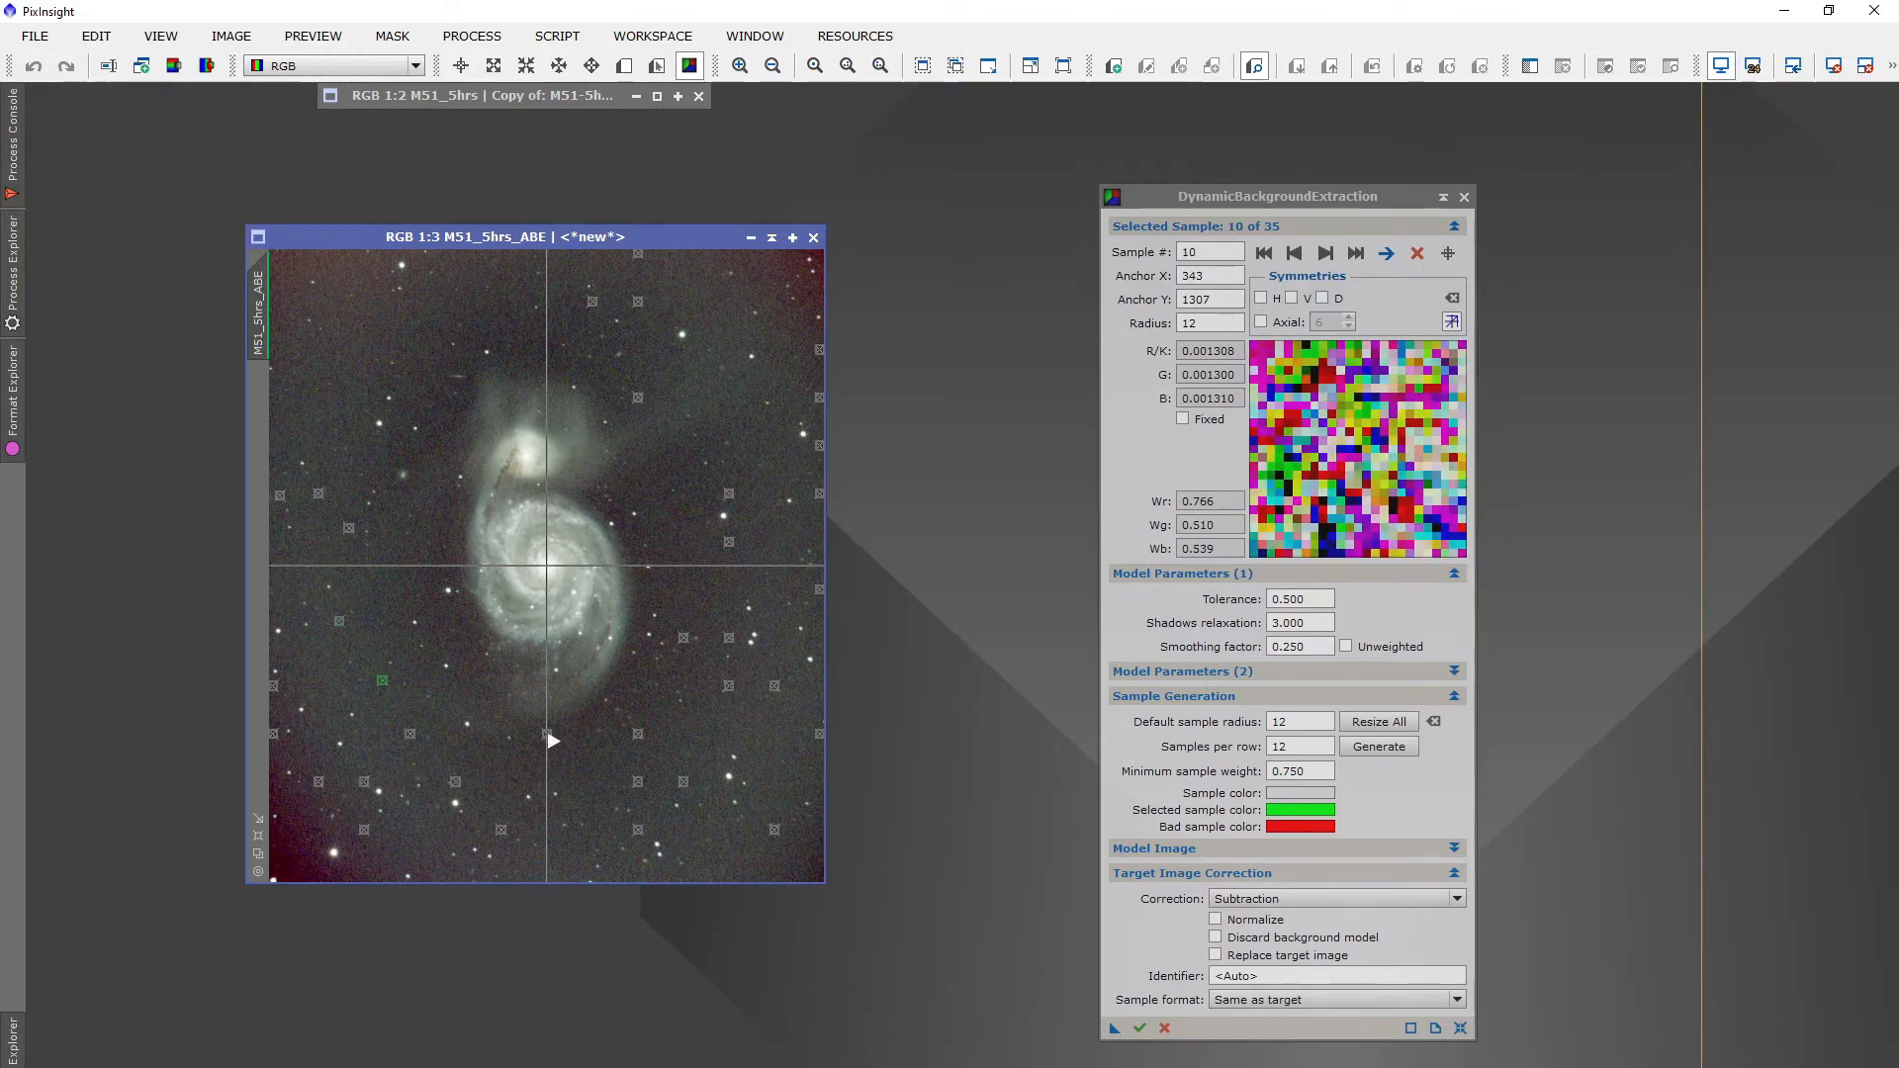
# Reposition the samples below the galaxy and towards the image's lower-right corner onto star-free background, placing sample 14 at about (890, 1563)
pyautogui.moveTo(547, 734); pyautogui.dragTo(567, 771)
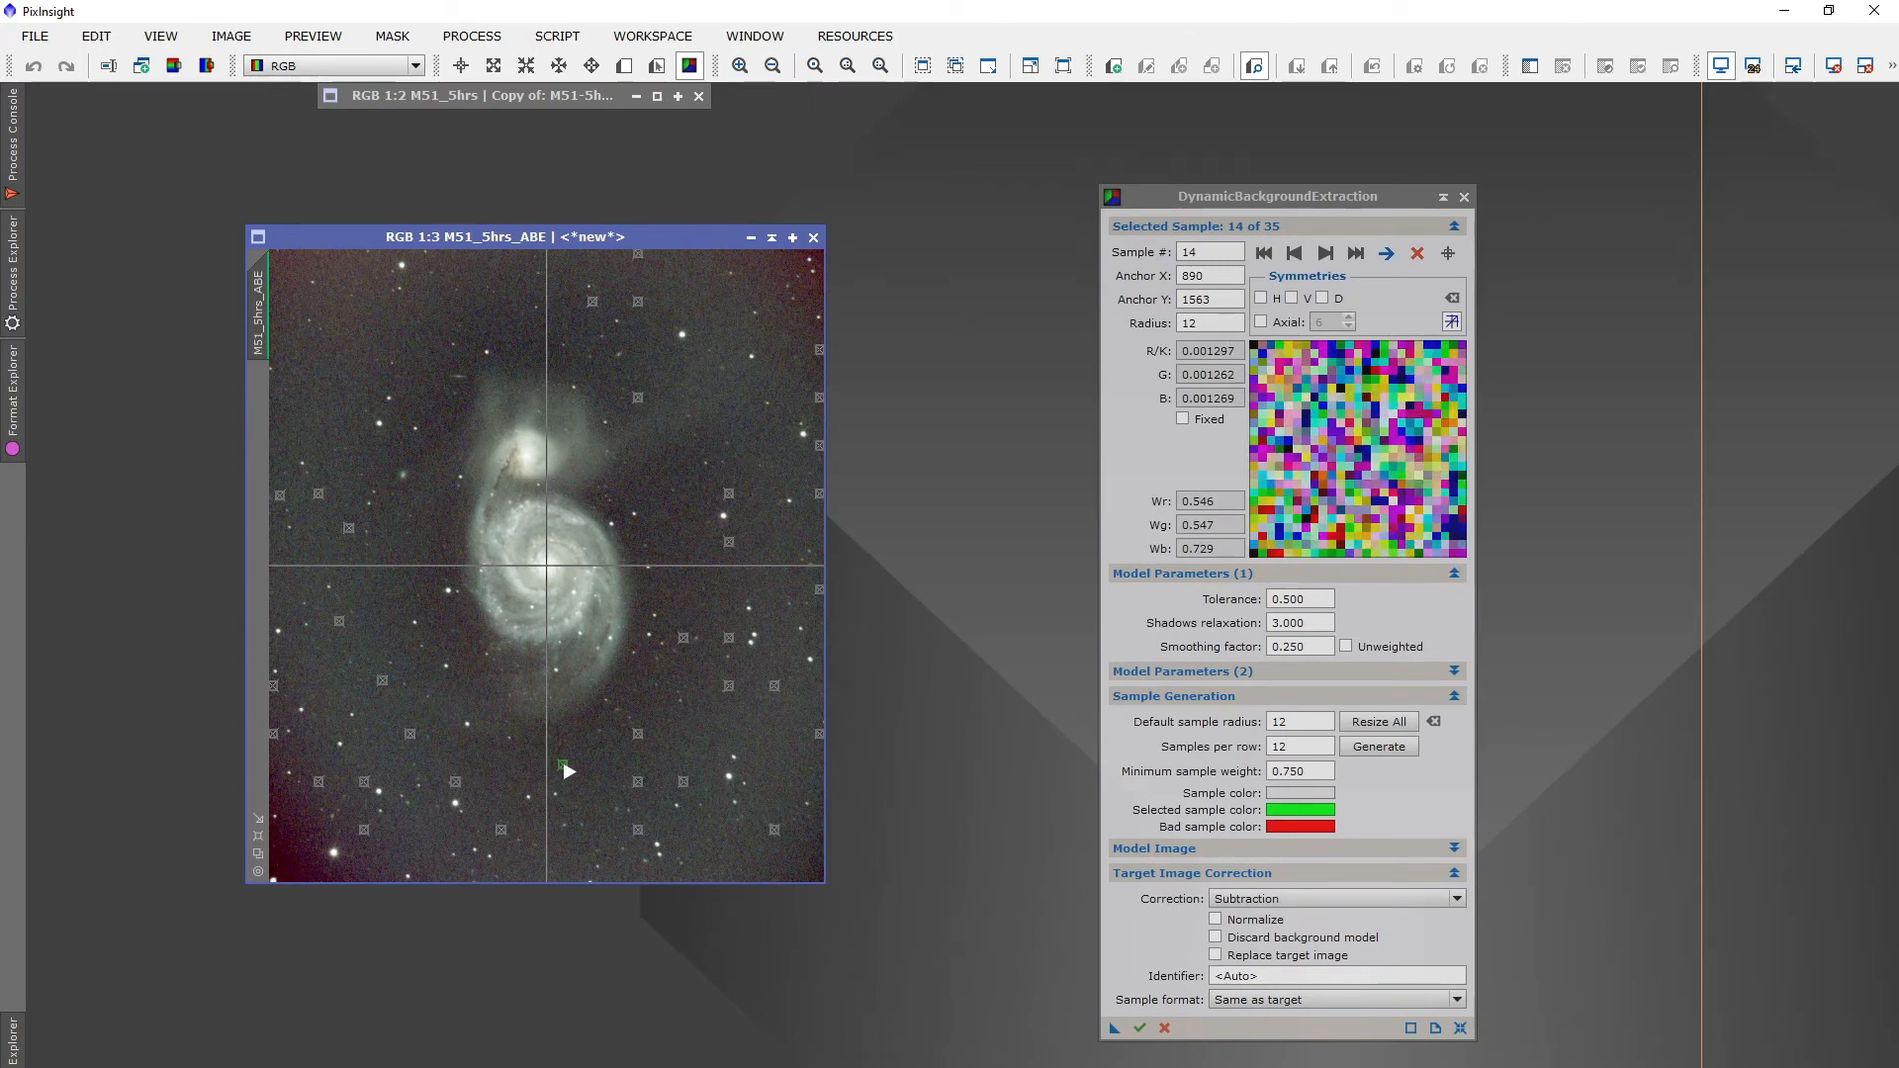
pyautogui.click(777, 832)
pyautogui.moveTo(777, 831); pyautogui.dragTo(781, 831)
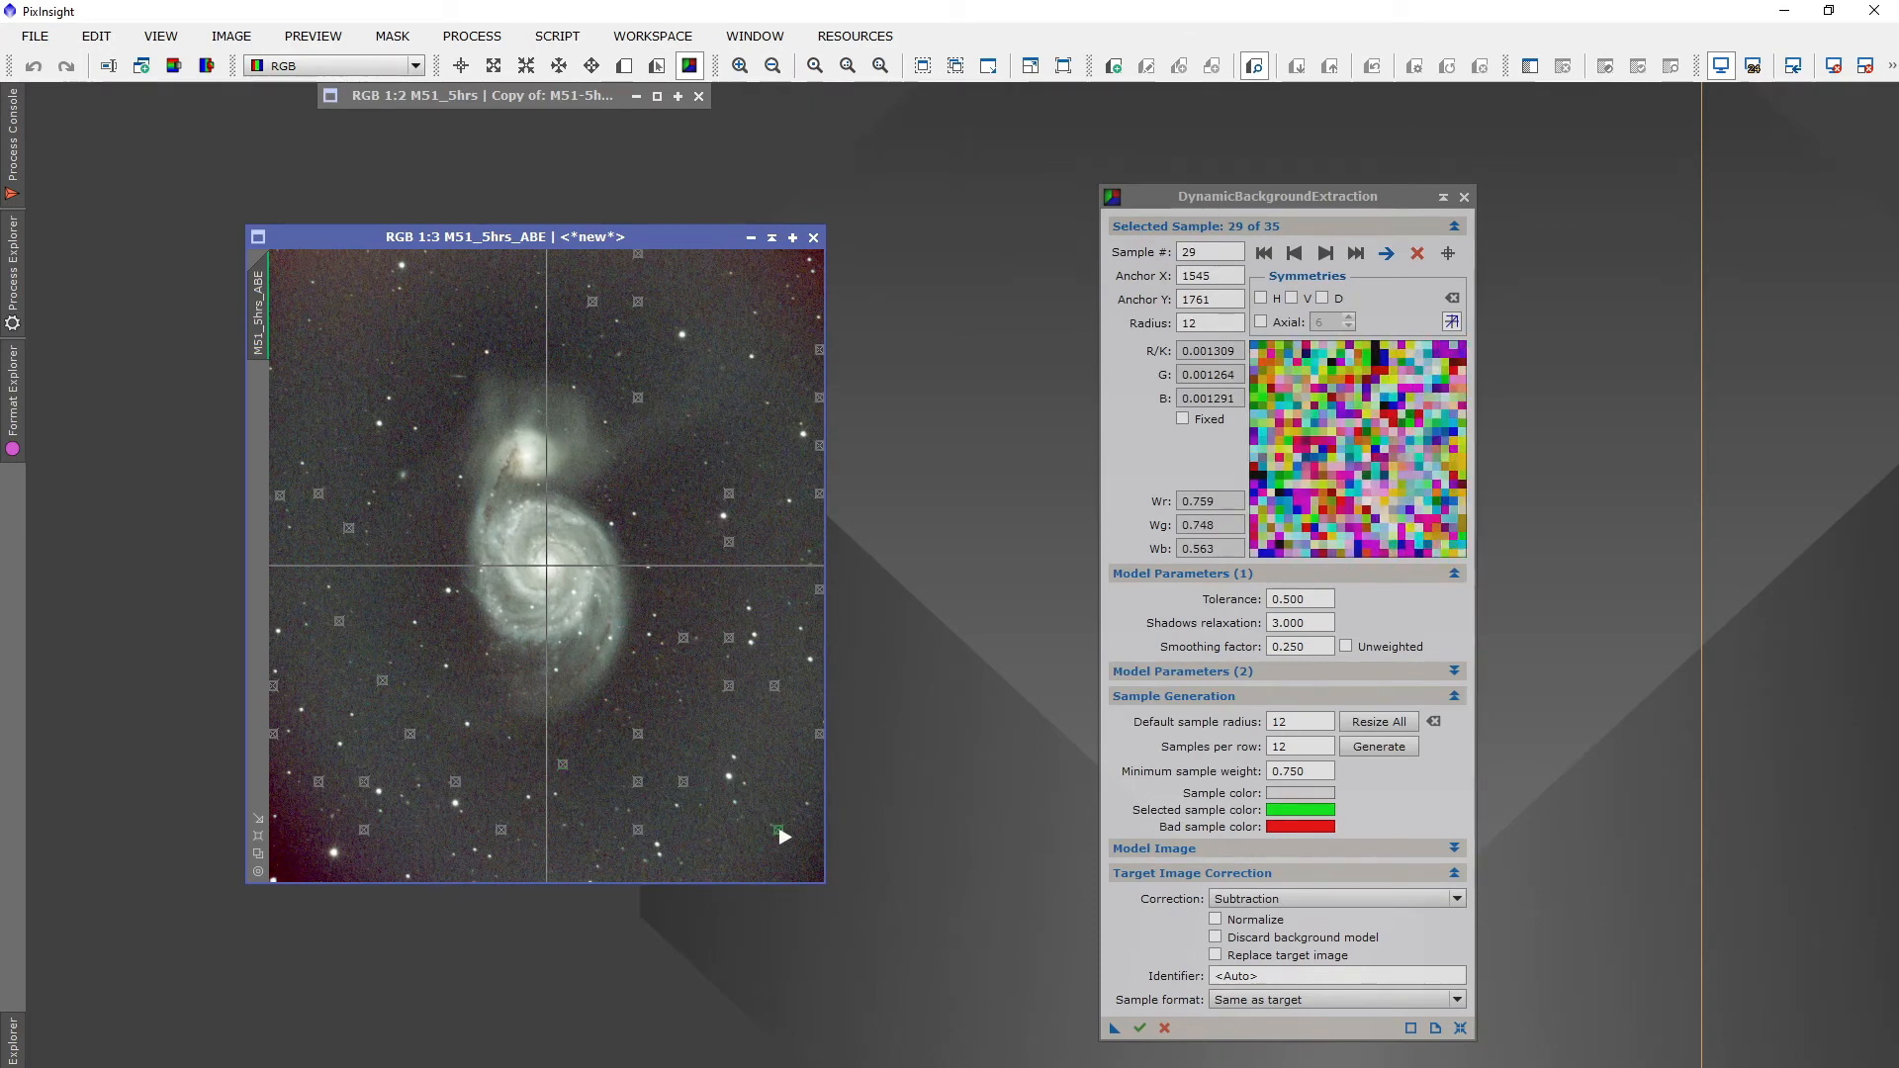
pyautogui.click(685, 782)
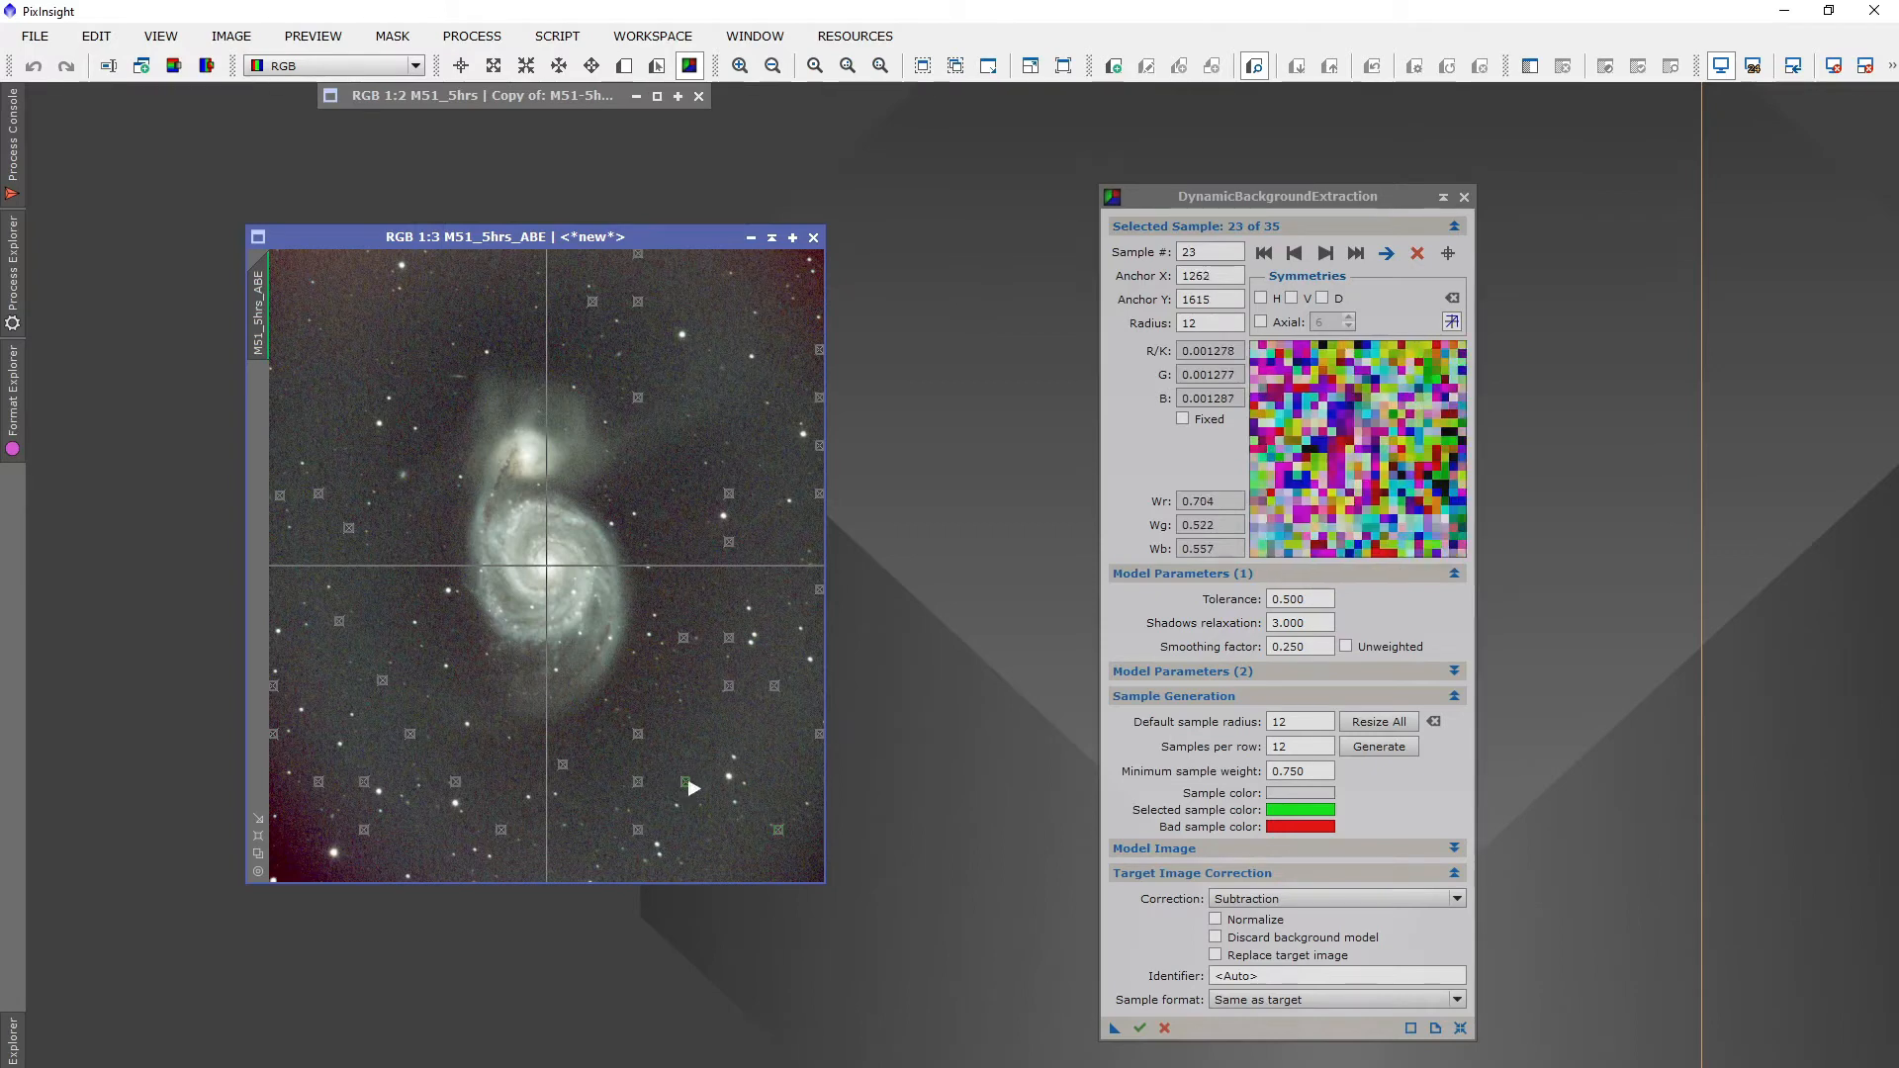
pyautogui.moveTo(692, 787); pyautogui.dragTo(650, 784)
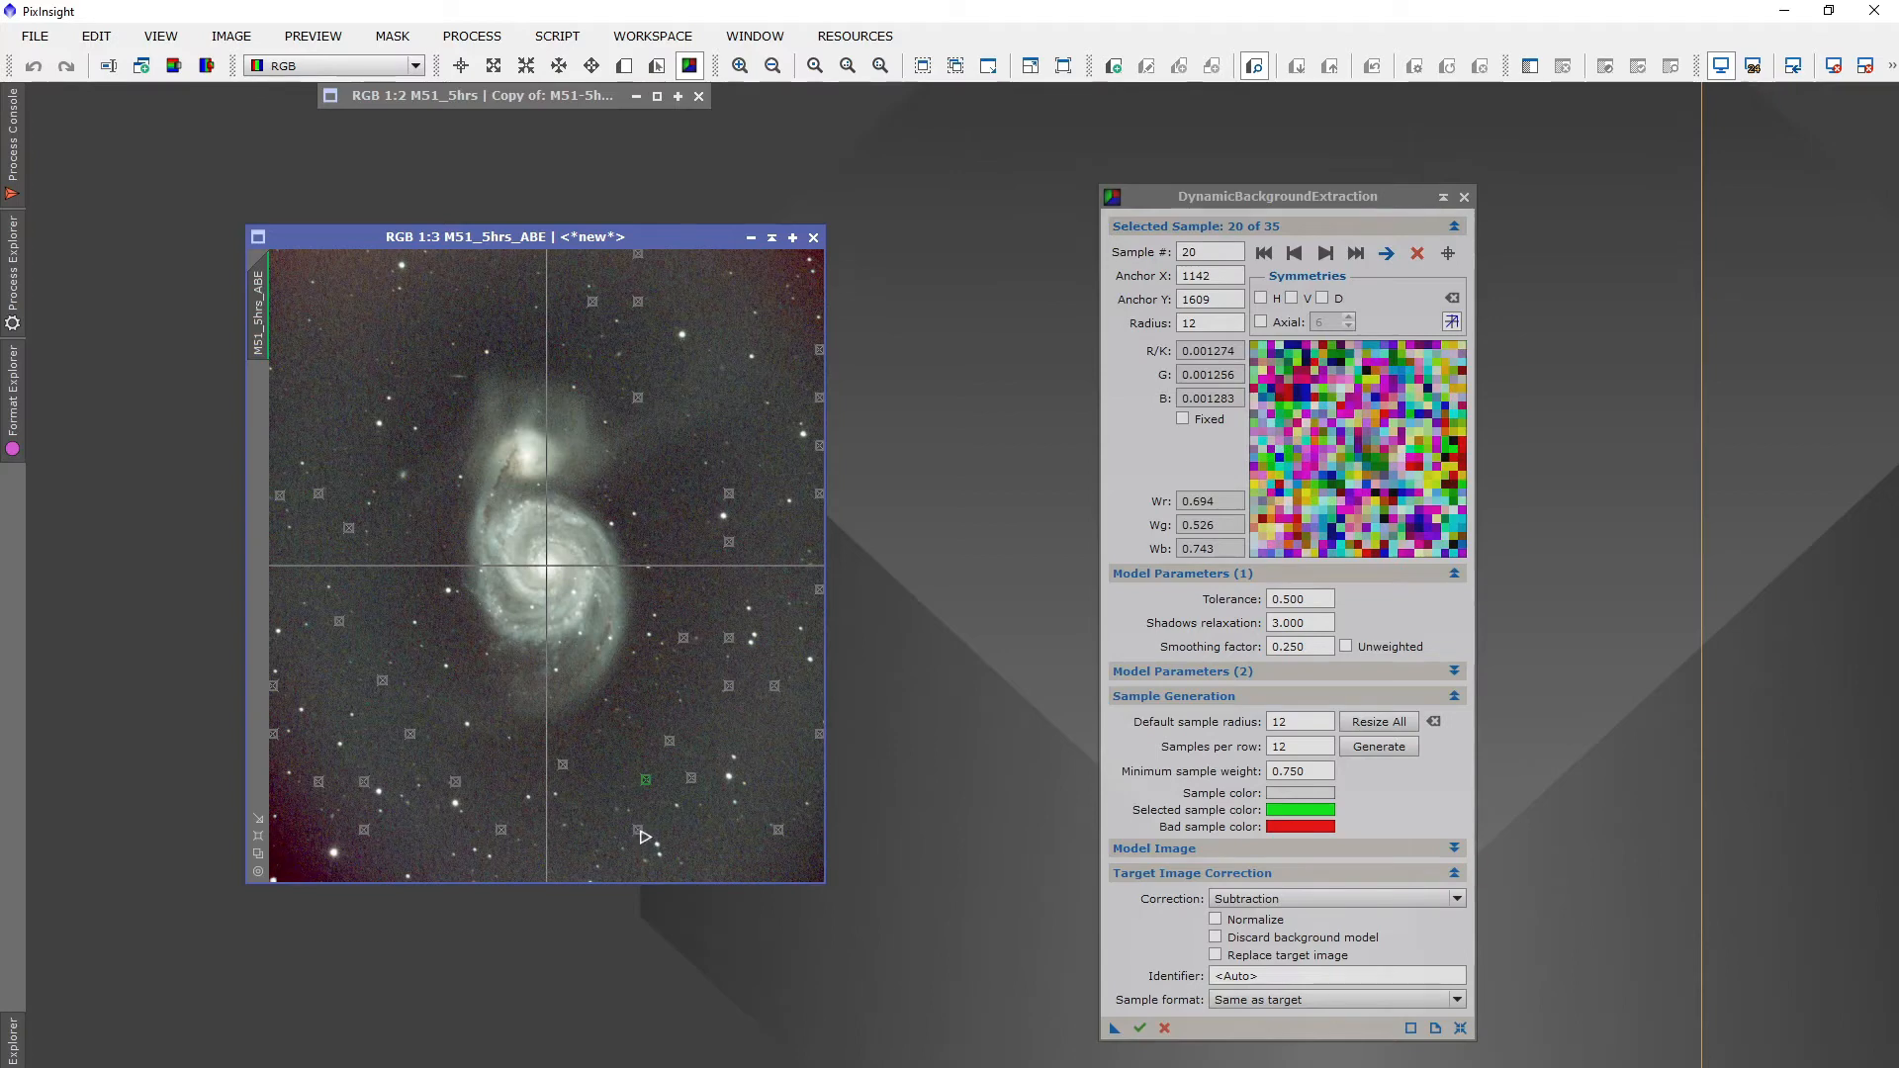
pyautogui.click(646, 824)
pyautogui.moveTo(652, 831); pyautogui.dragTo(652, 826)
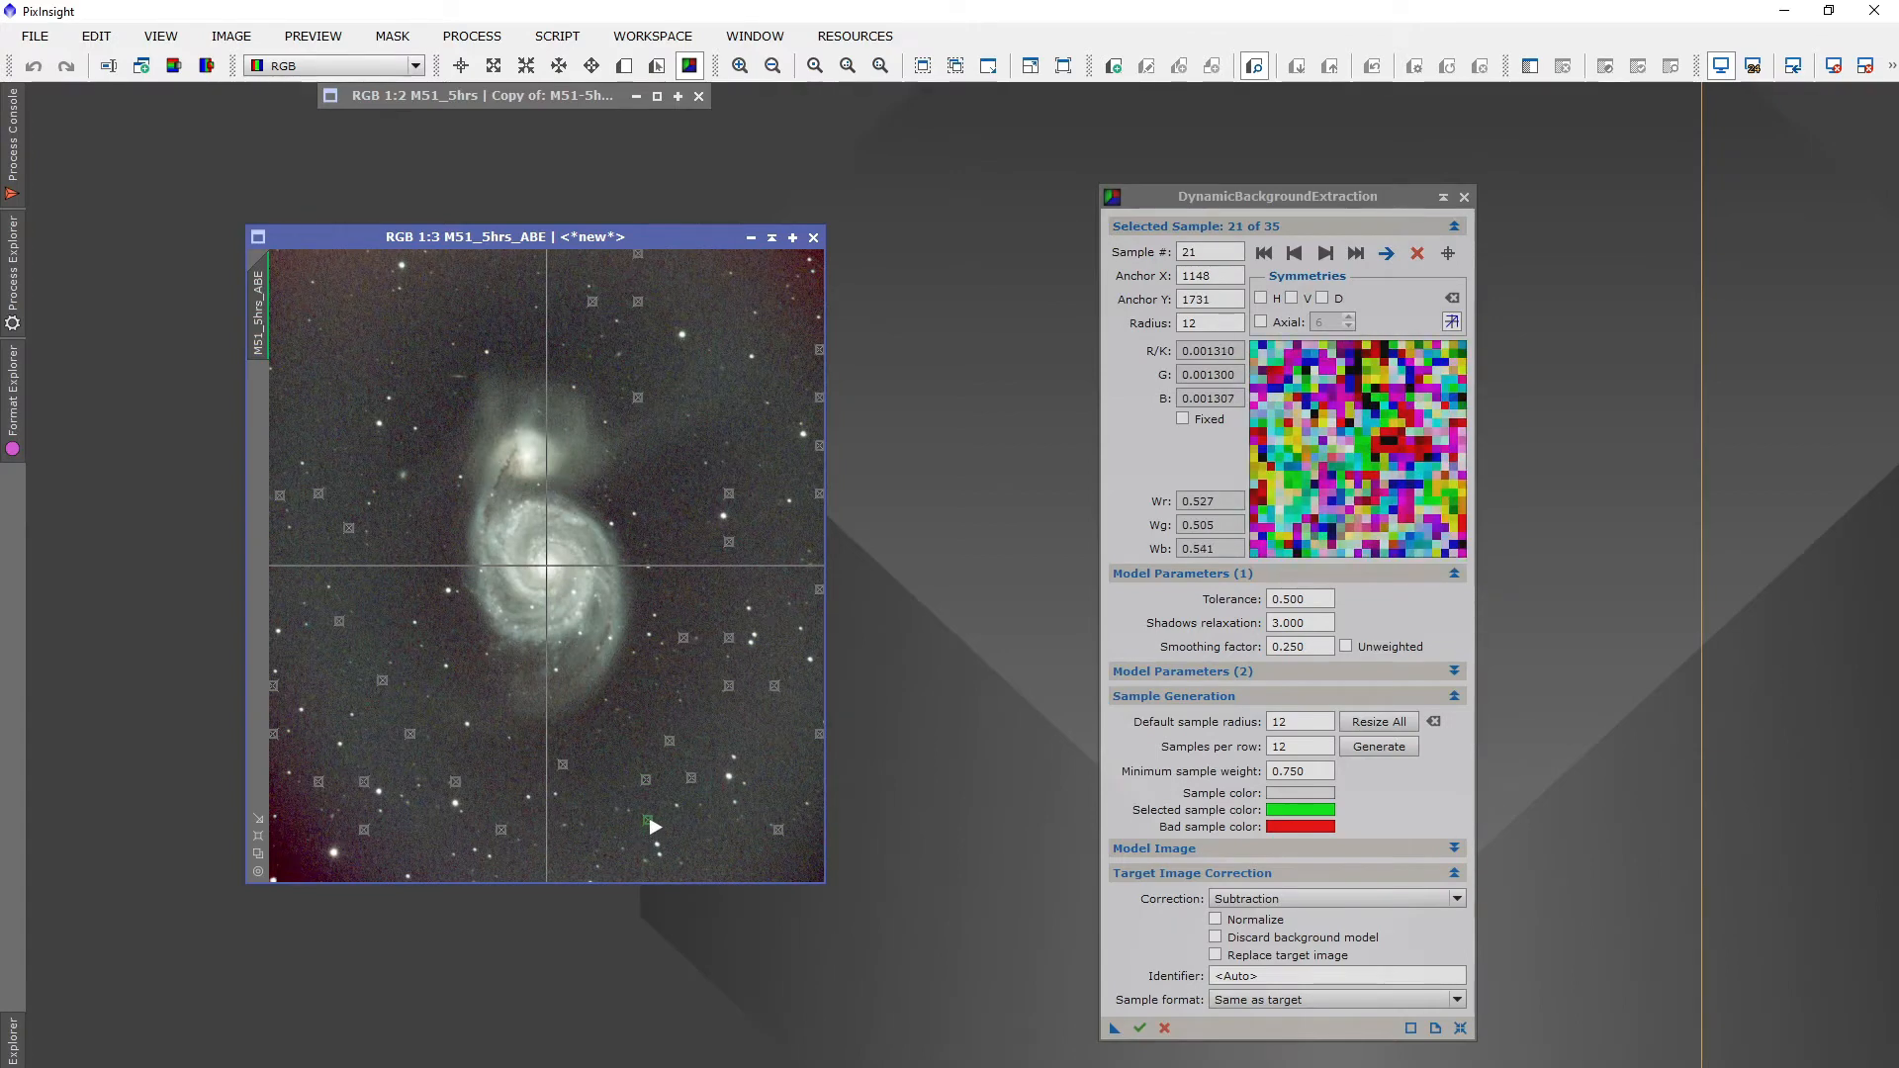
# Shift samples 22, 26, 25 and 28 right of the galaxy clear of stars, and check samples 35 and 34 on the image's right edge
pyautogui.click(689, 634)
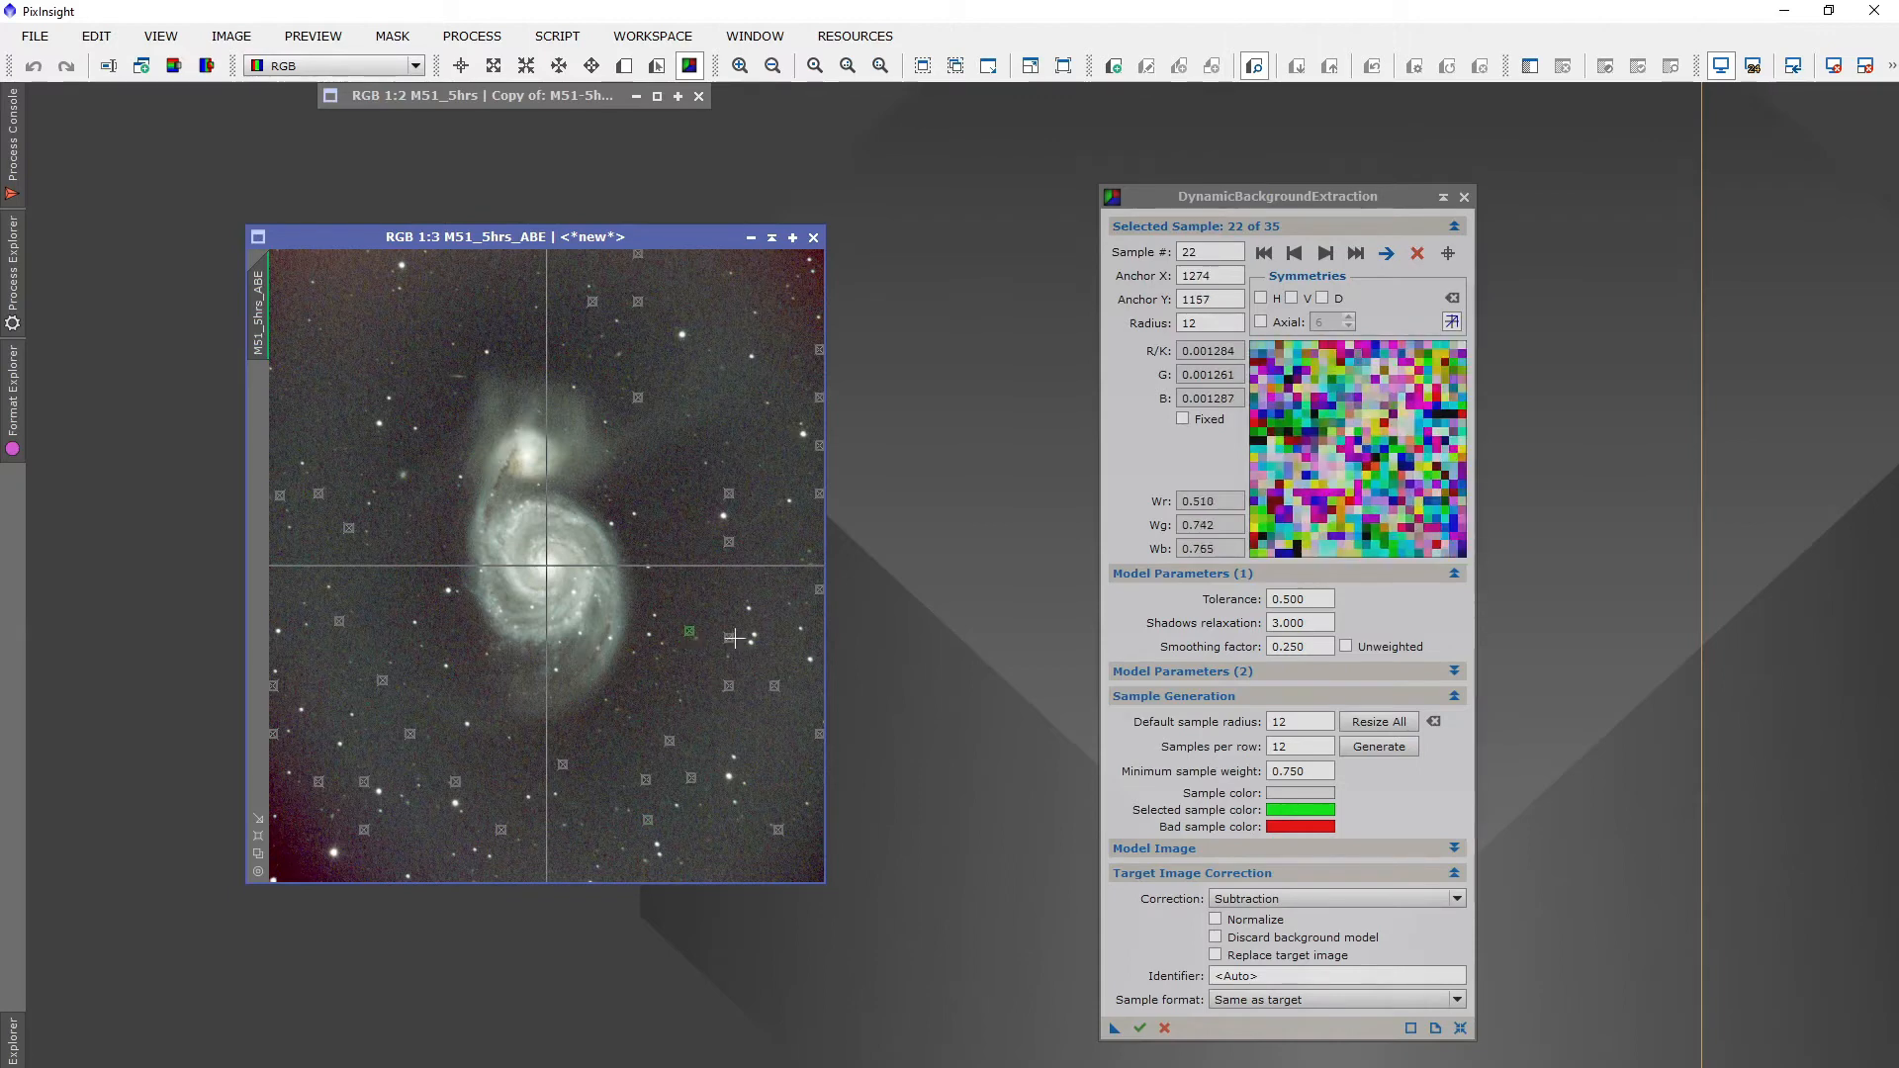
pyautogui.moveTo(730, 638); pyautogui.dragTo(738, 629)
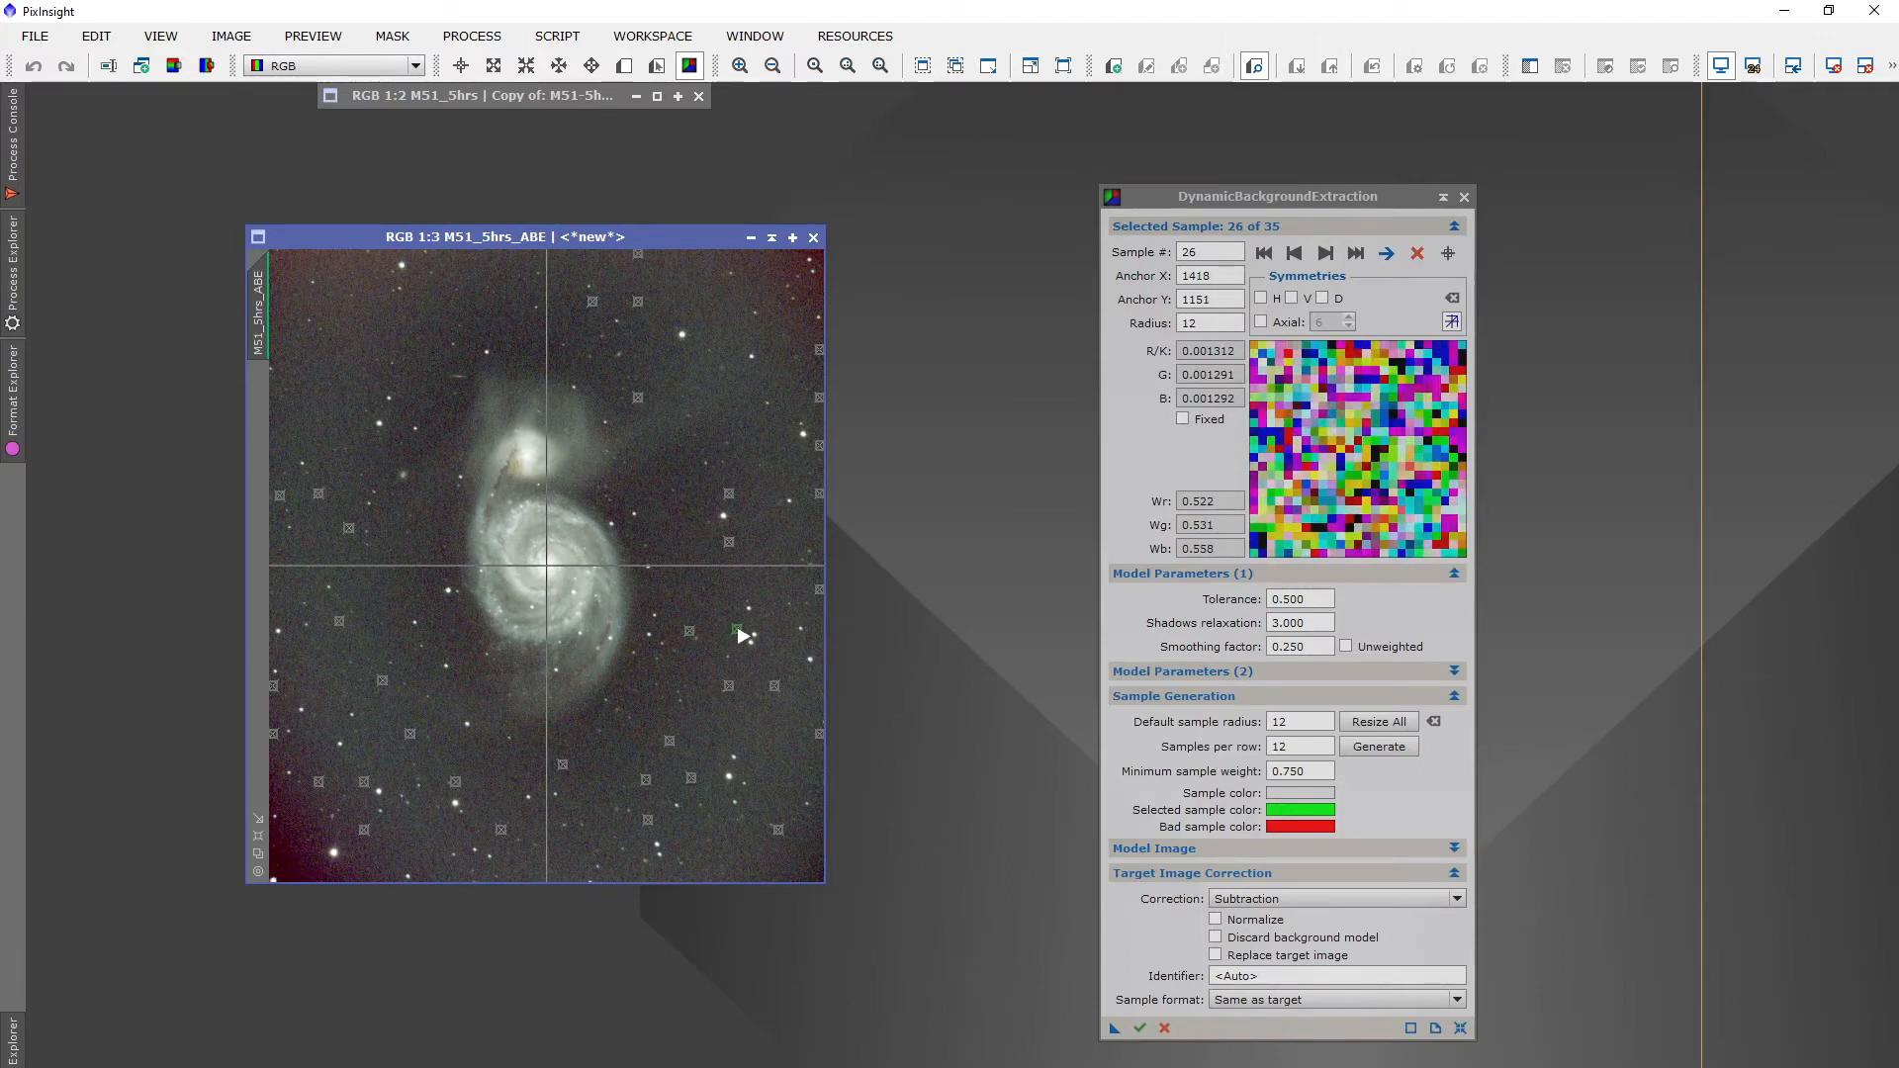
pyautogui.click(732, 545)
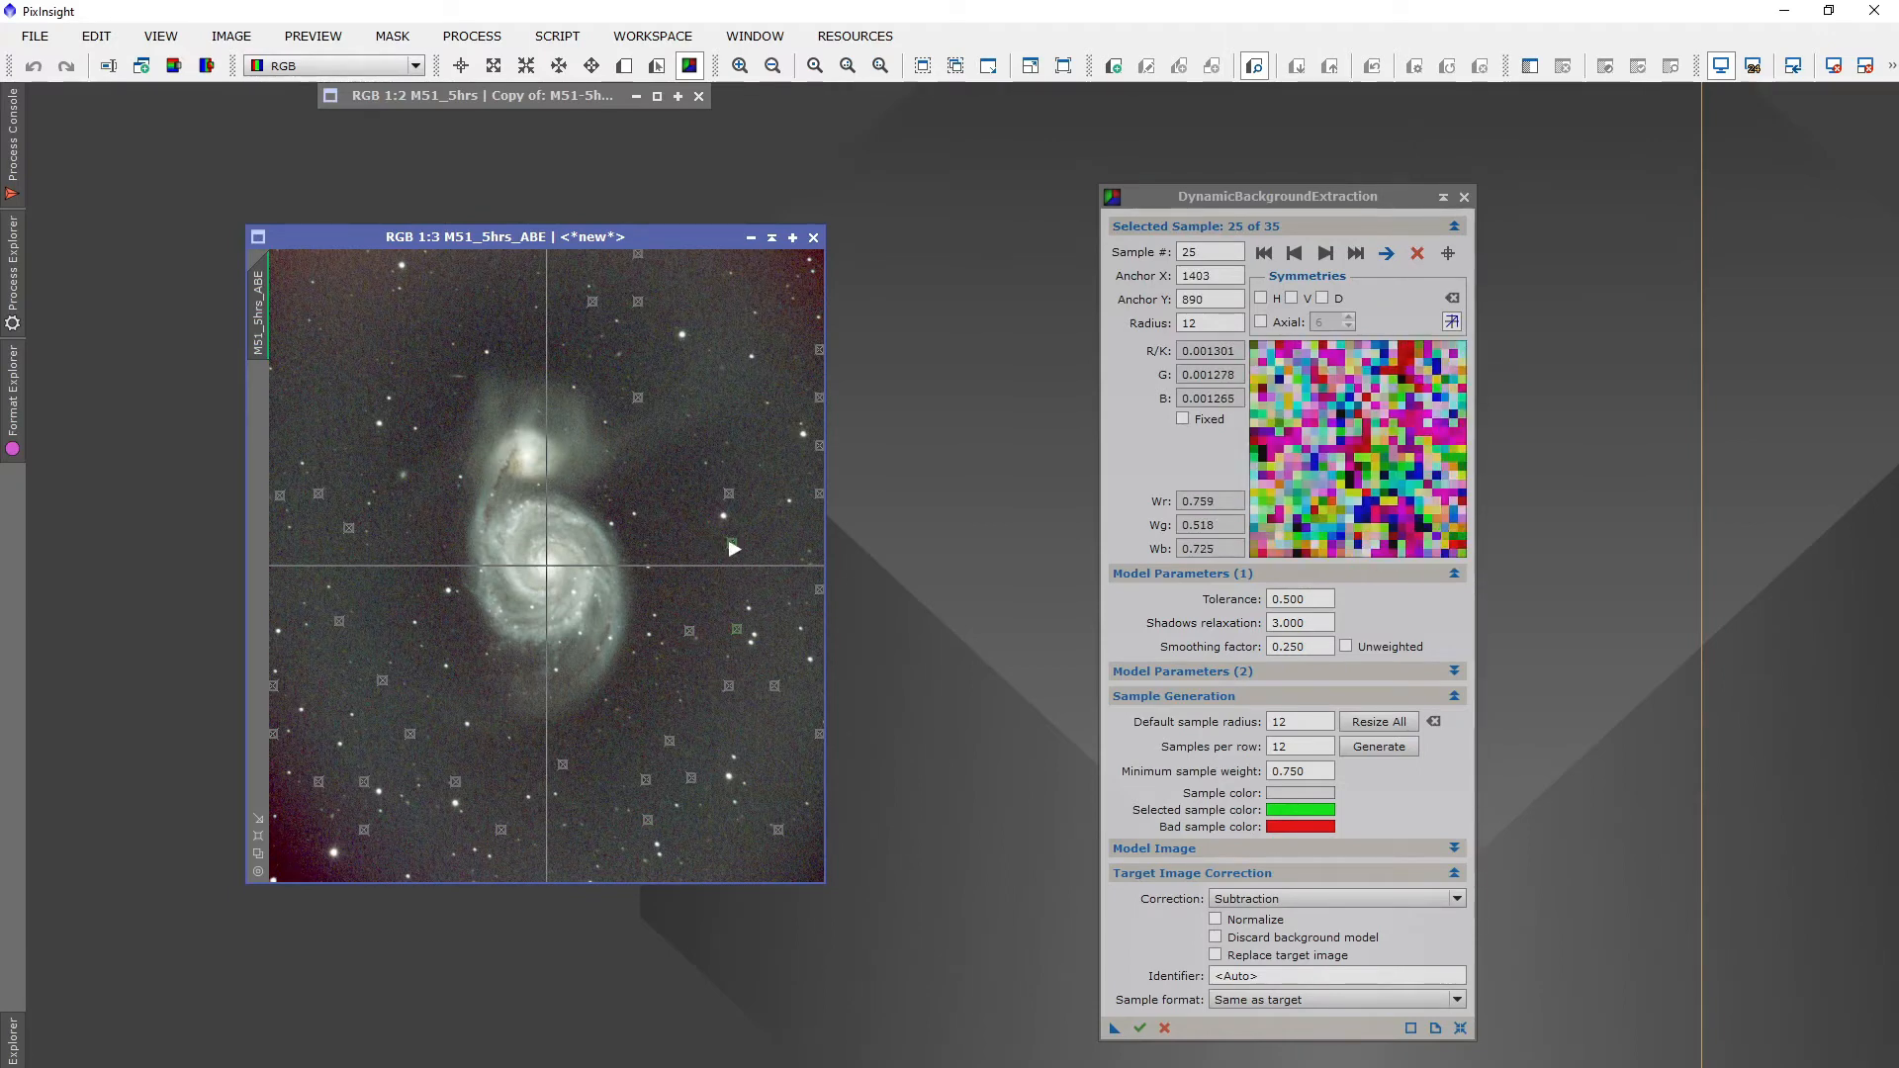
pyautogui.click(820, 734)
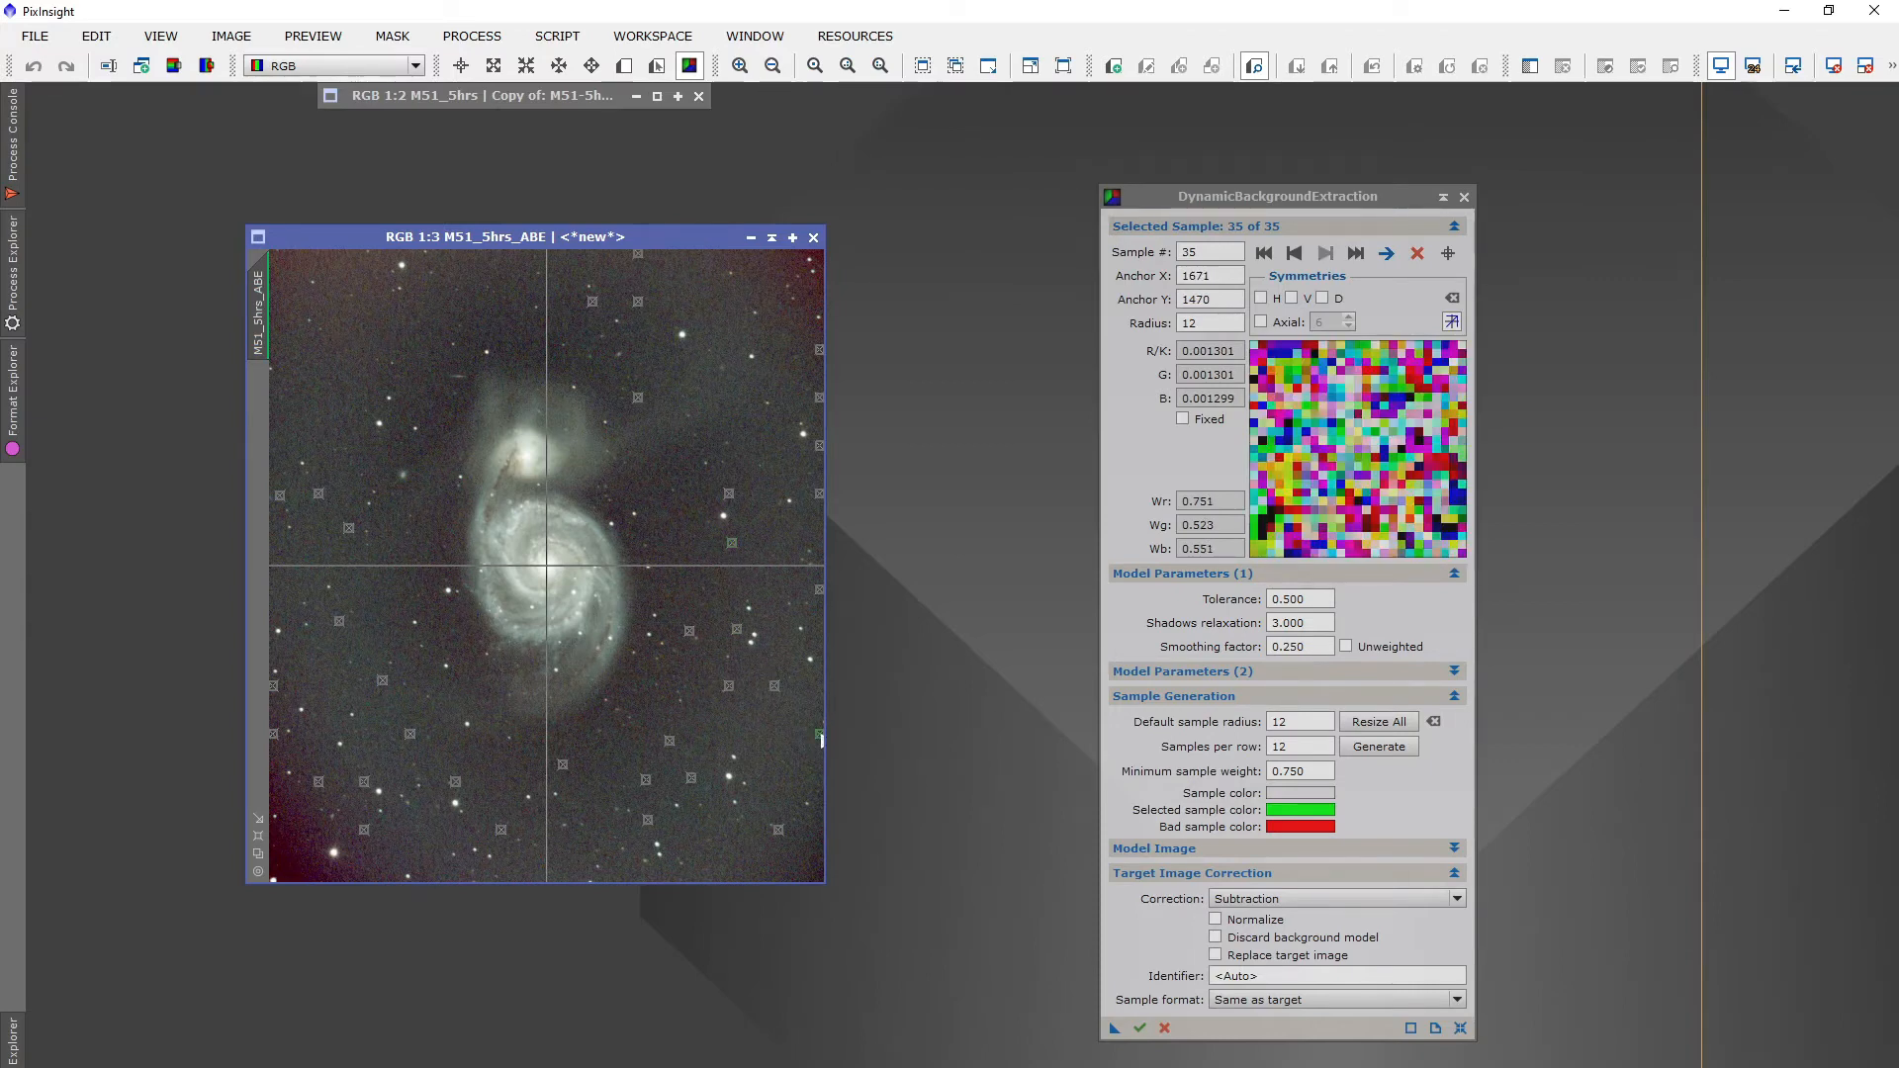
pyautogui.click(820, 593)
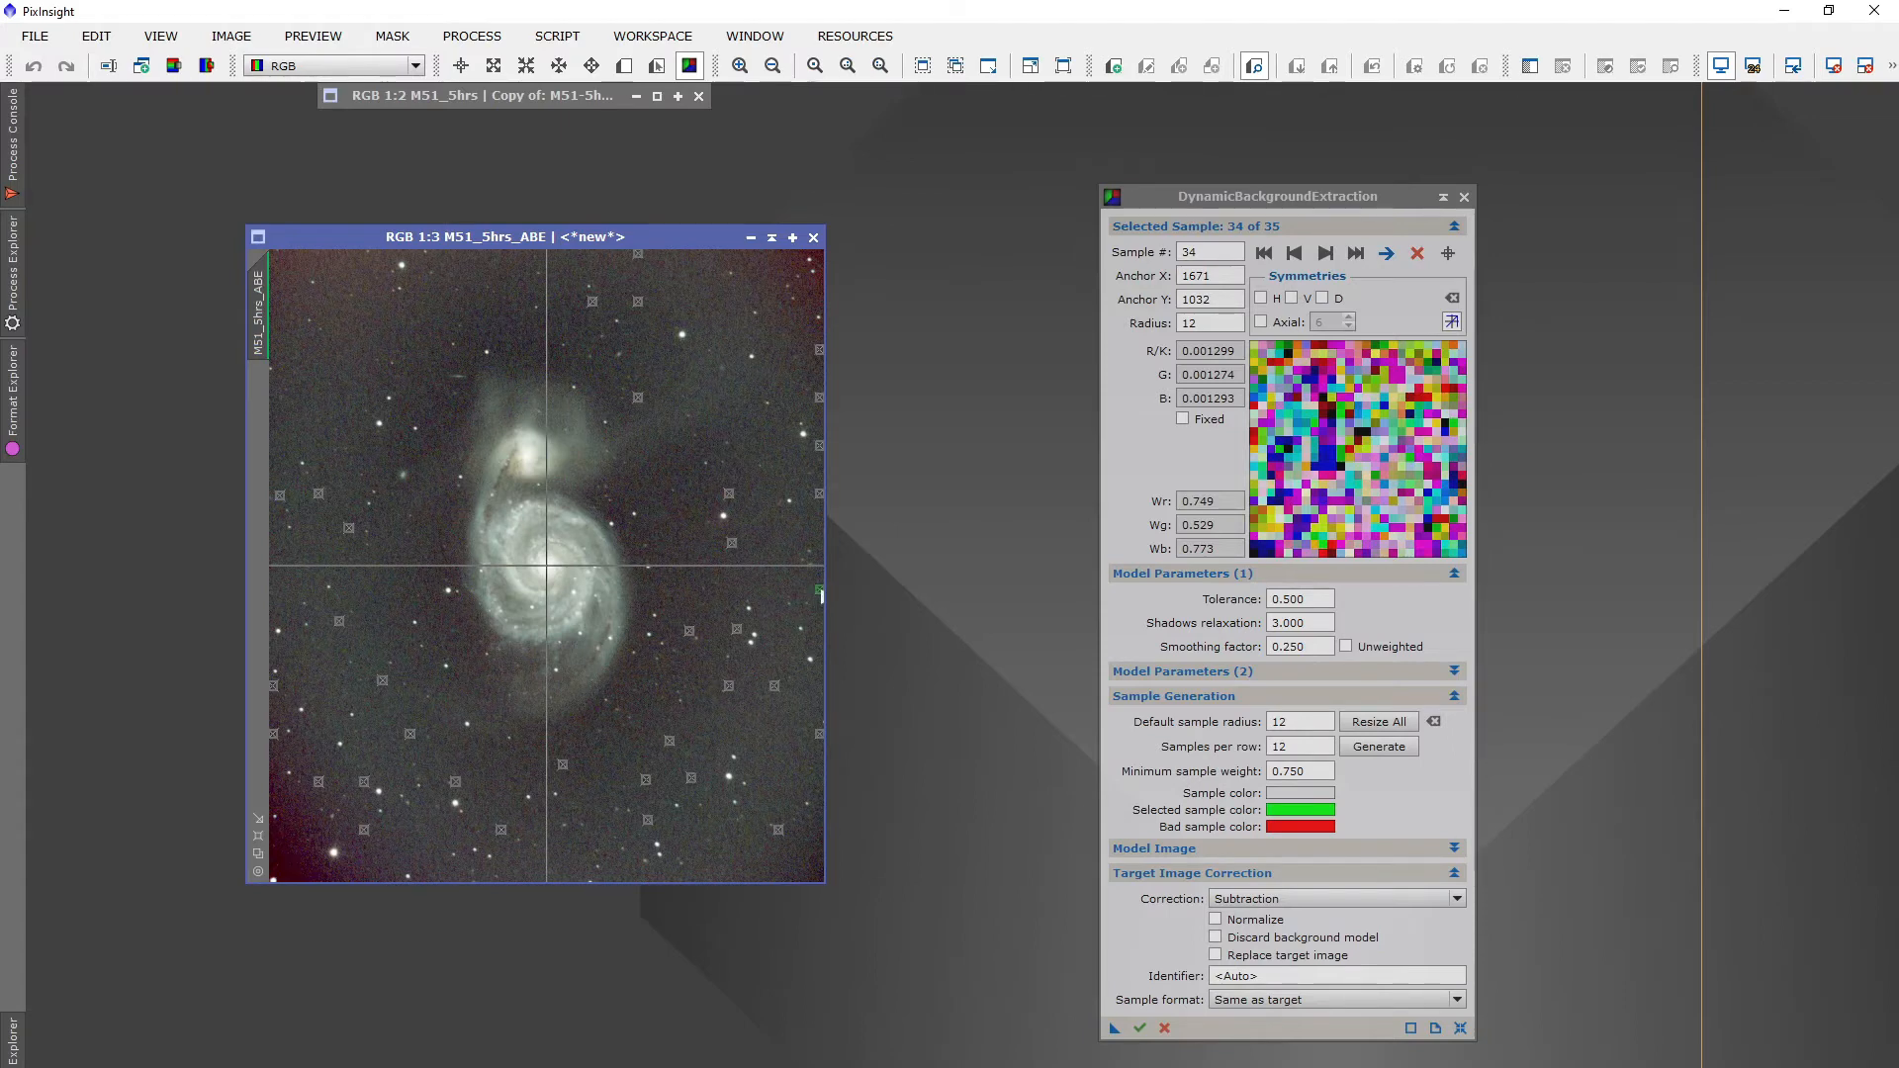
pyautogui.click(774, 689)
pyautogui.moveTo(775, 695); pyautogui.dragTo(778, 695)
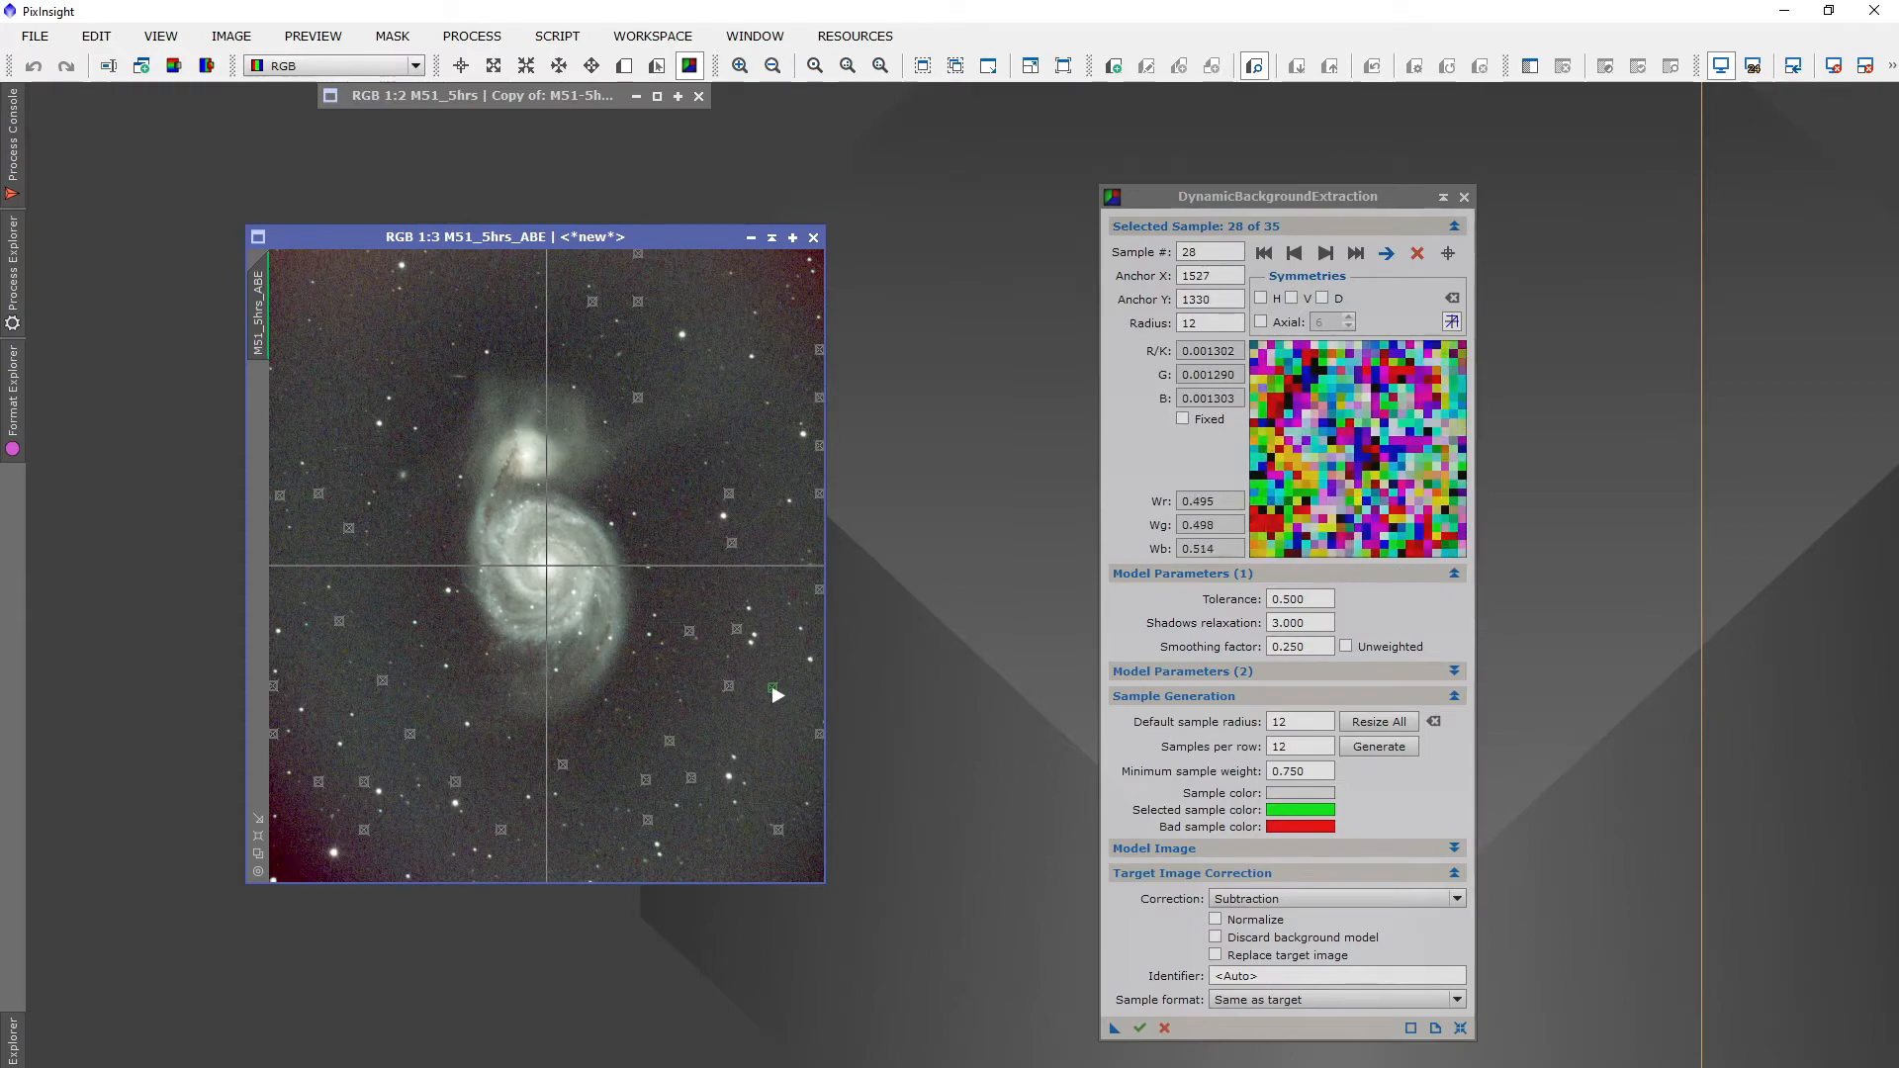
# Check the samples along the image's upper-right edge and move the ones above the galaxy onto clear background, with sample 15 at about (929, 143)
pyautogui.click(820, 450)
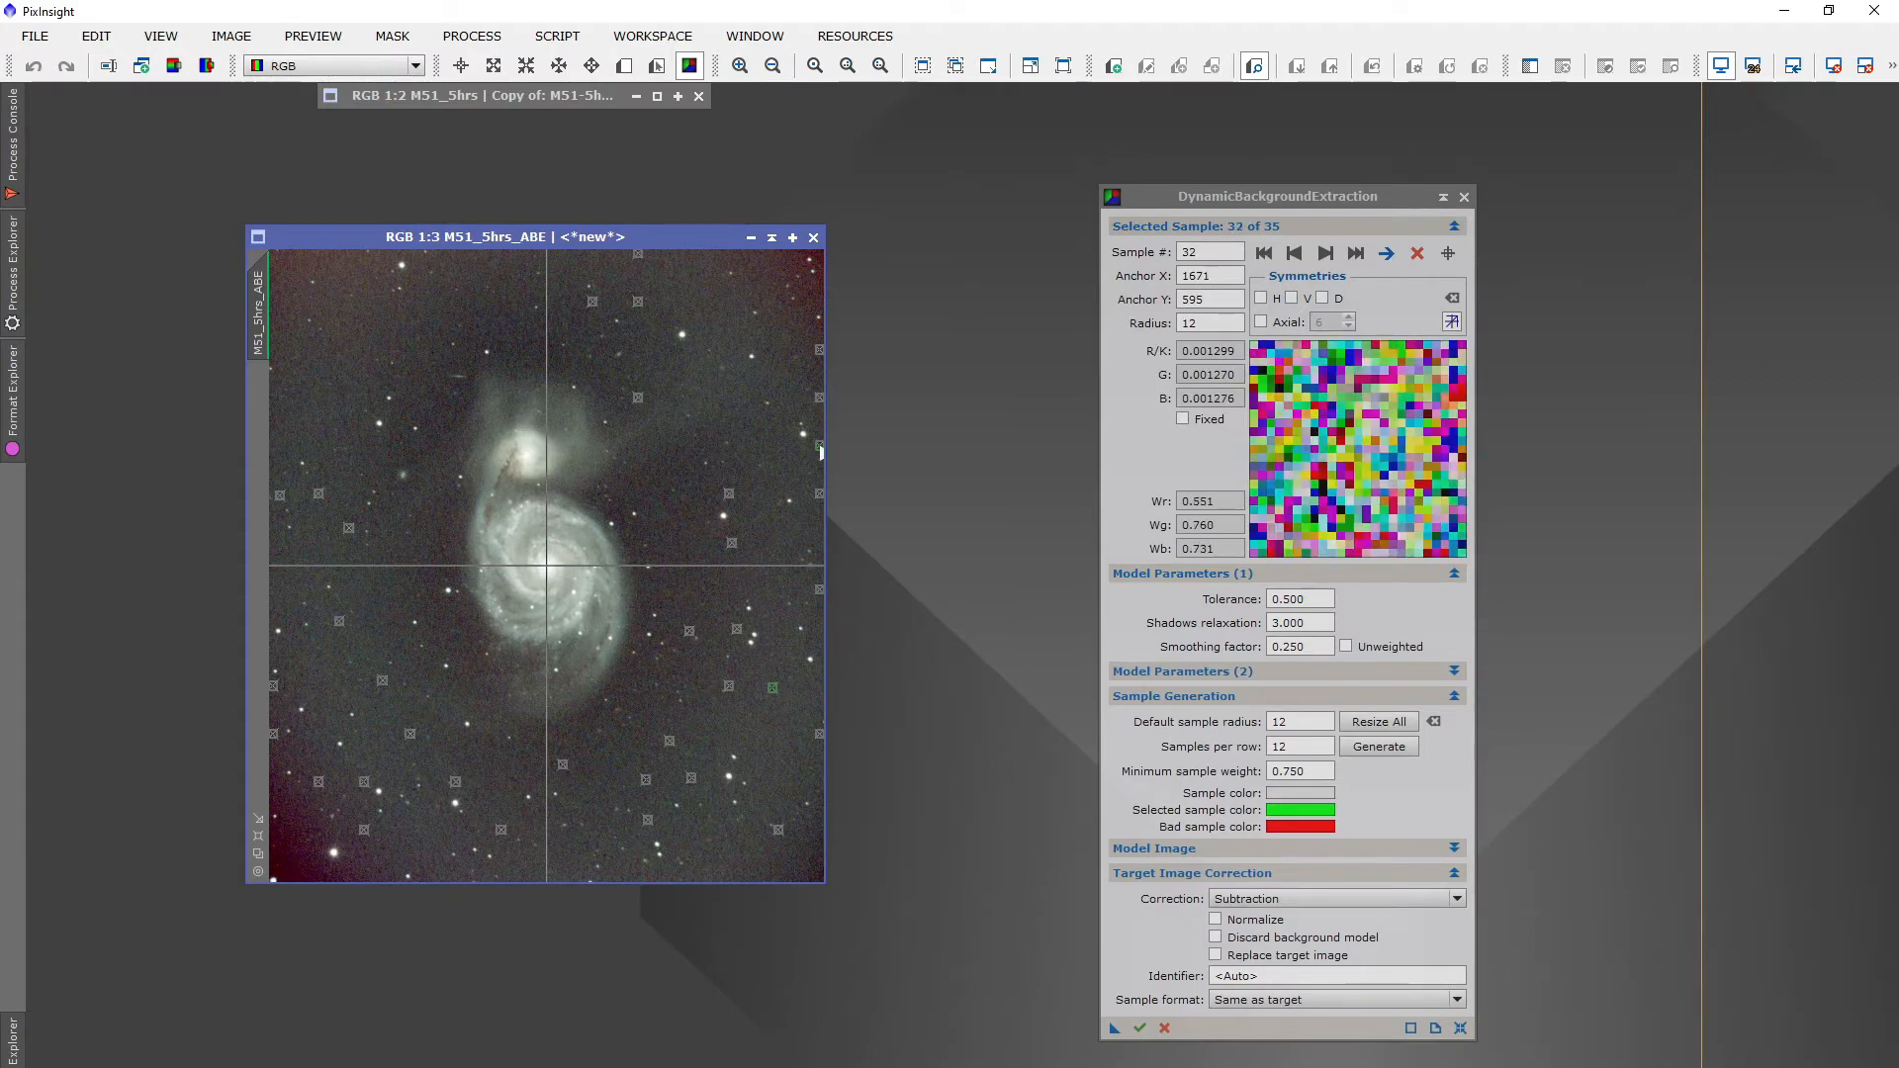
pyautogui.click(819, 395)
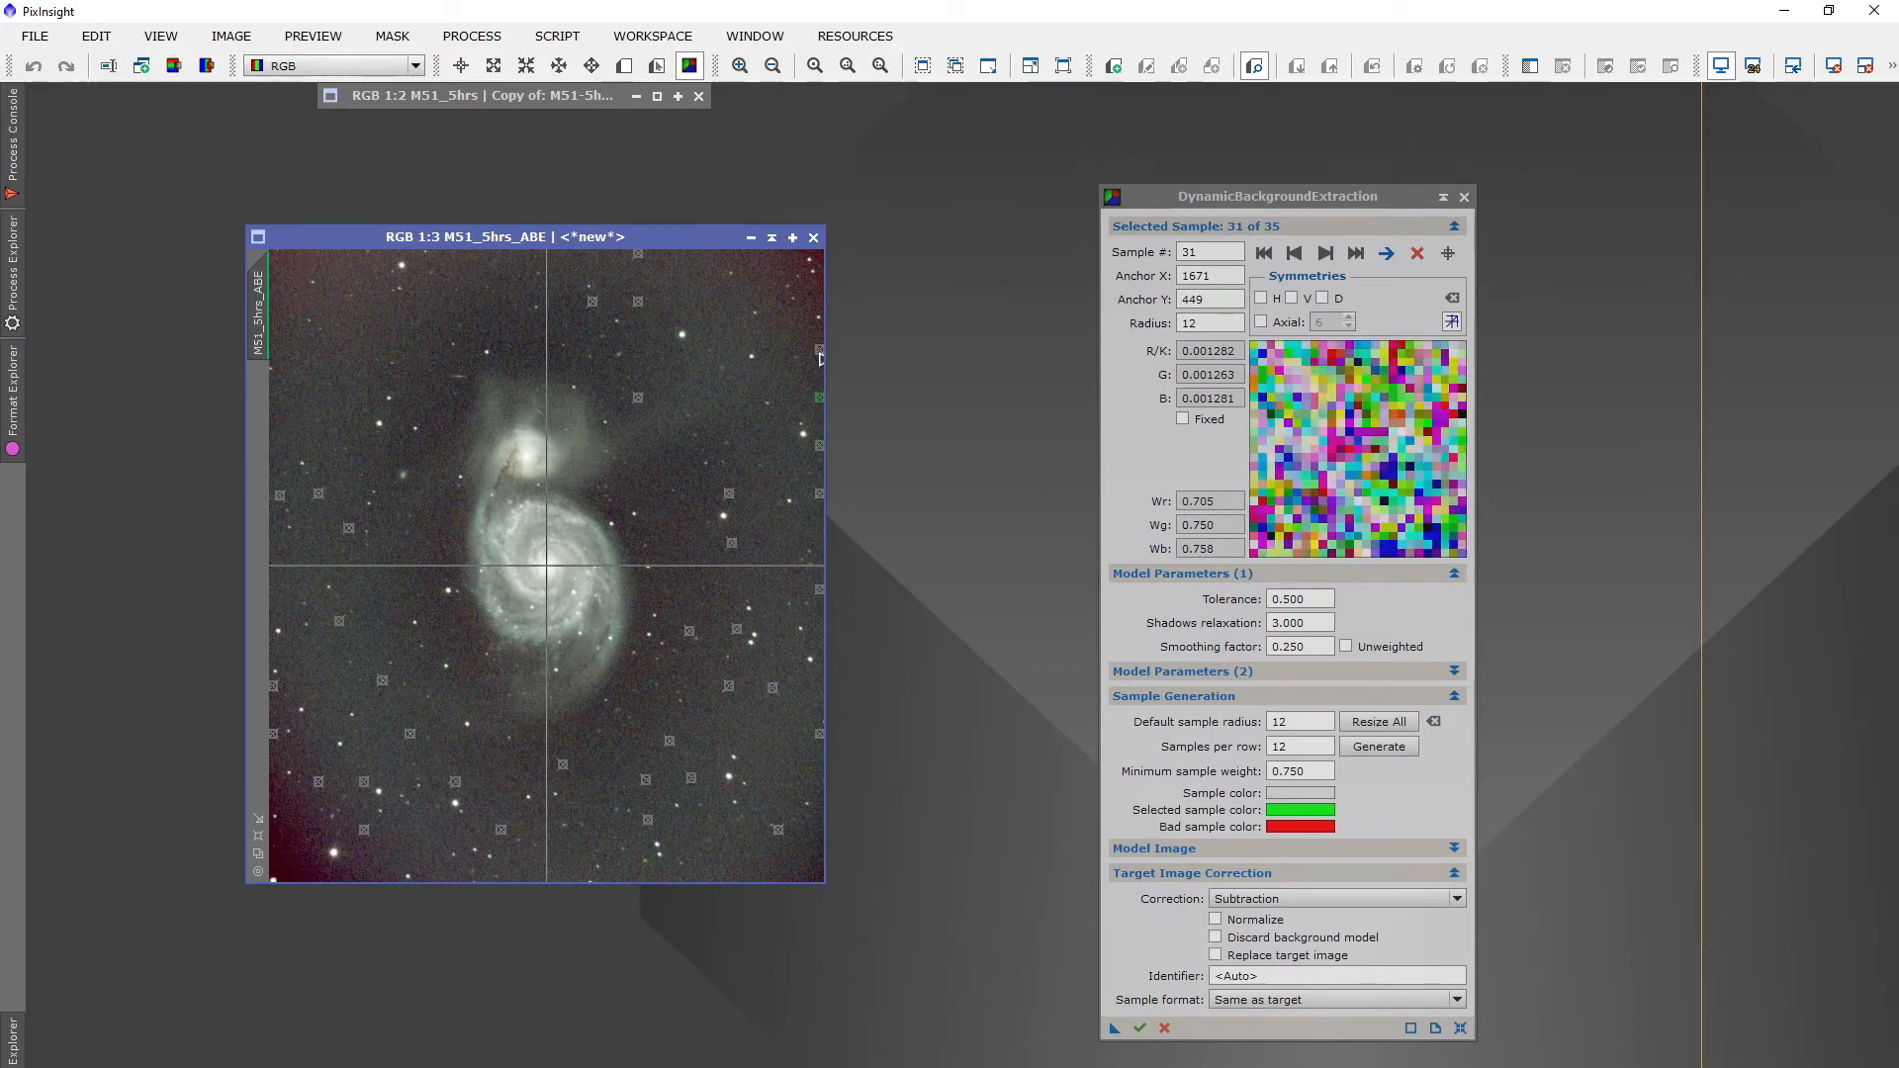
pyautogui.click(819, 354)
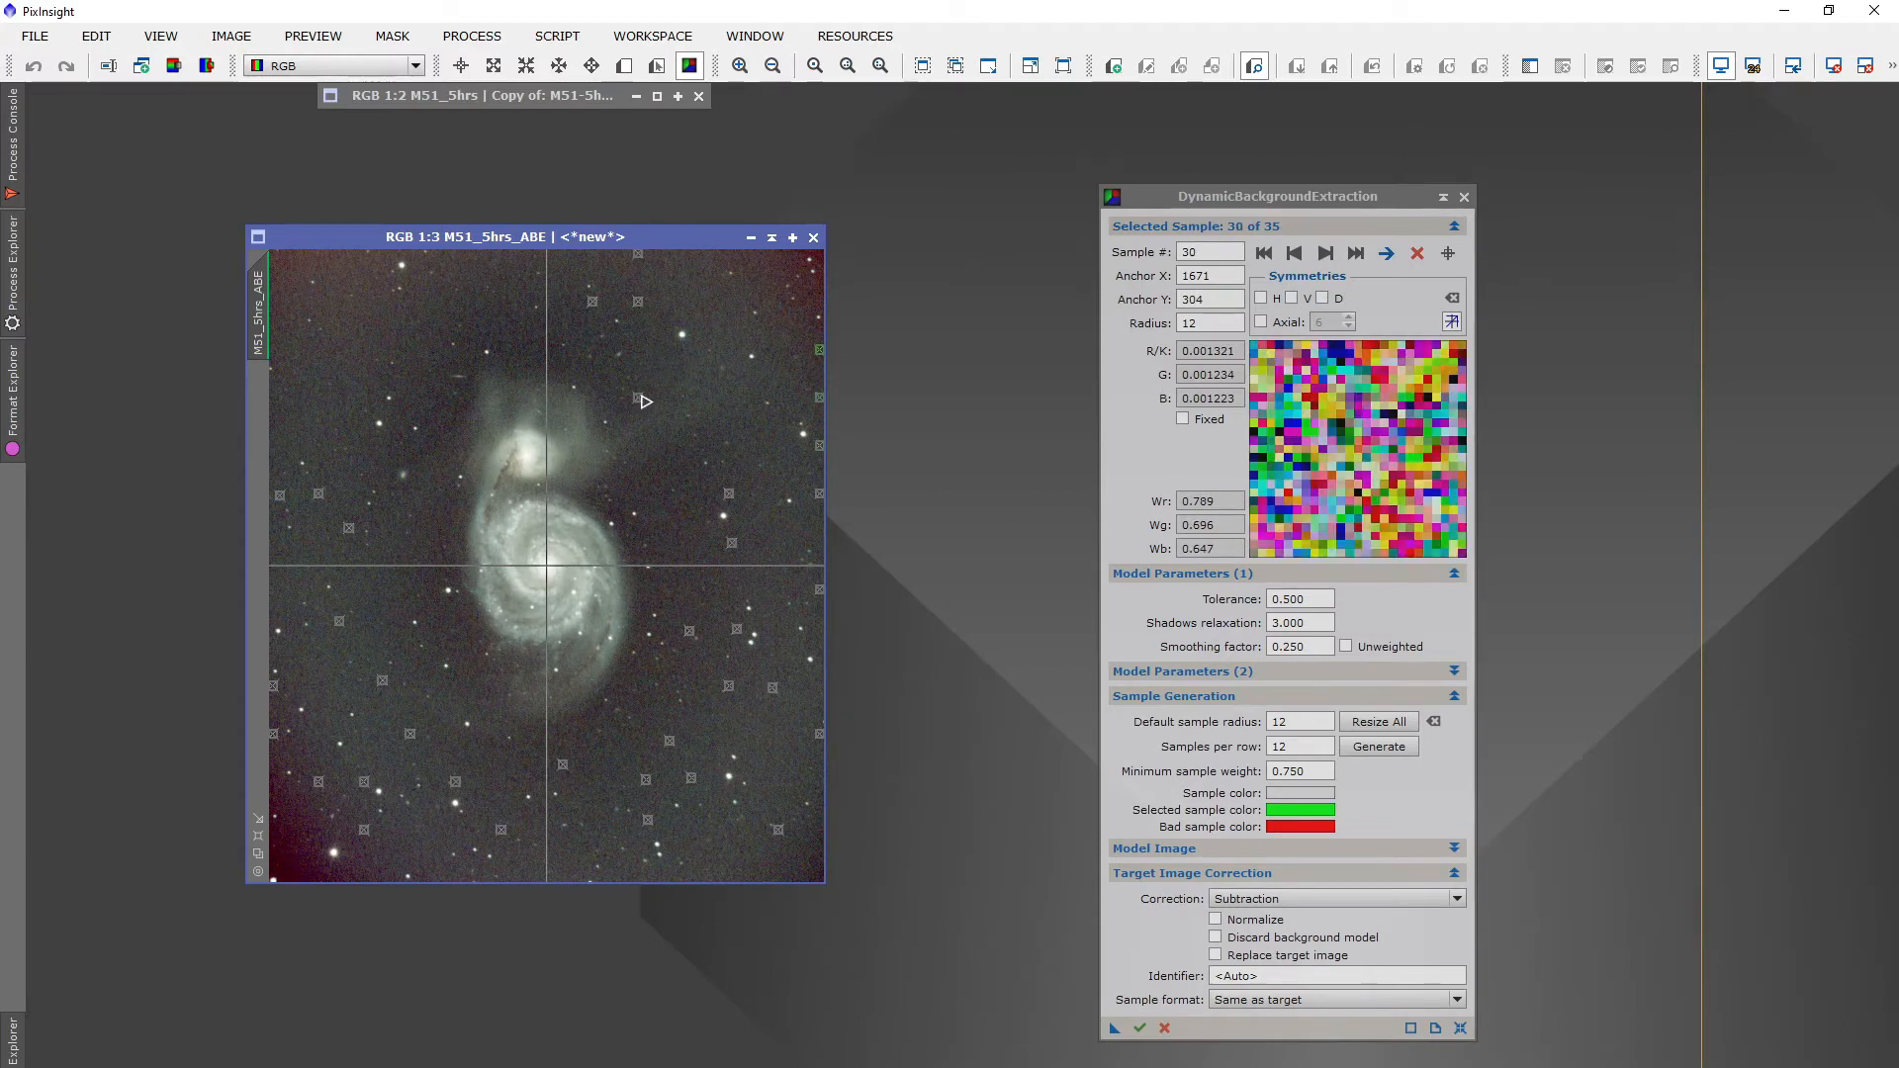
pyautogui.moveTo(644, 401); pyautogui.dragTo(658, 301)
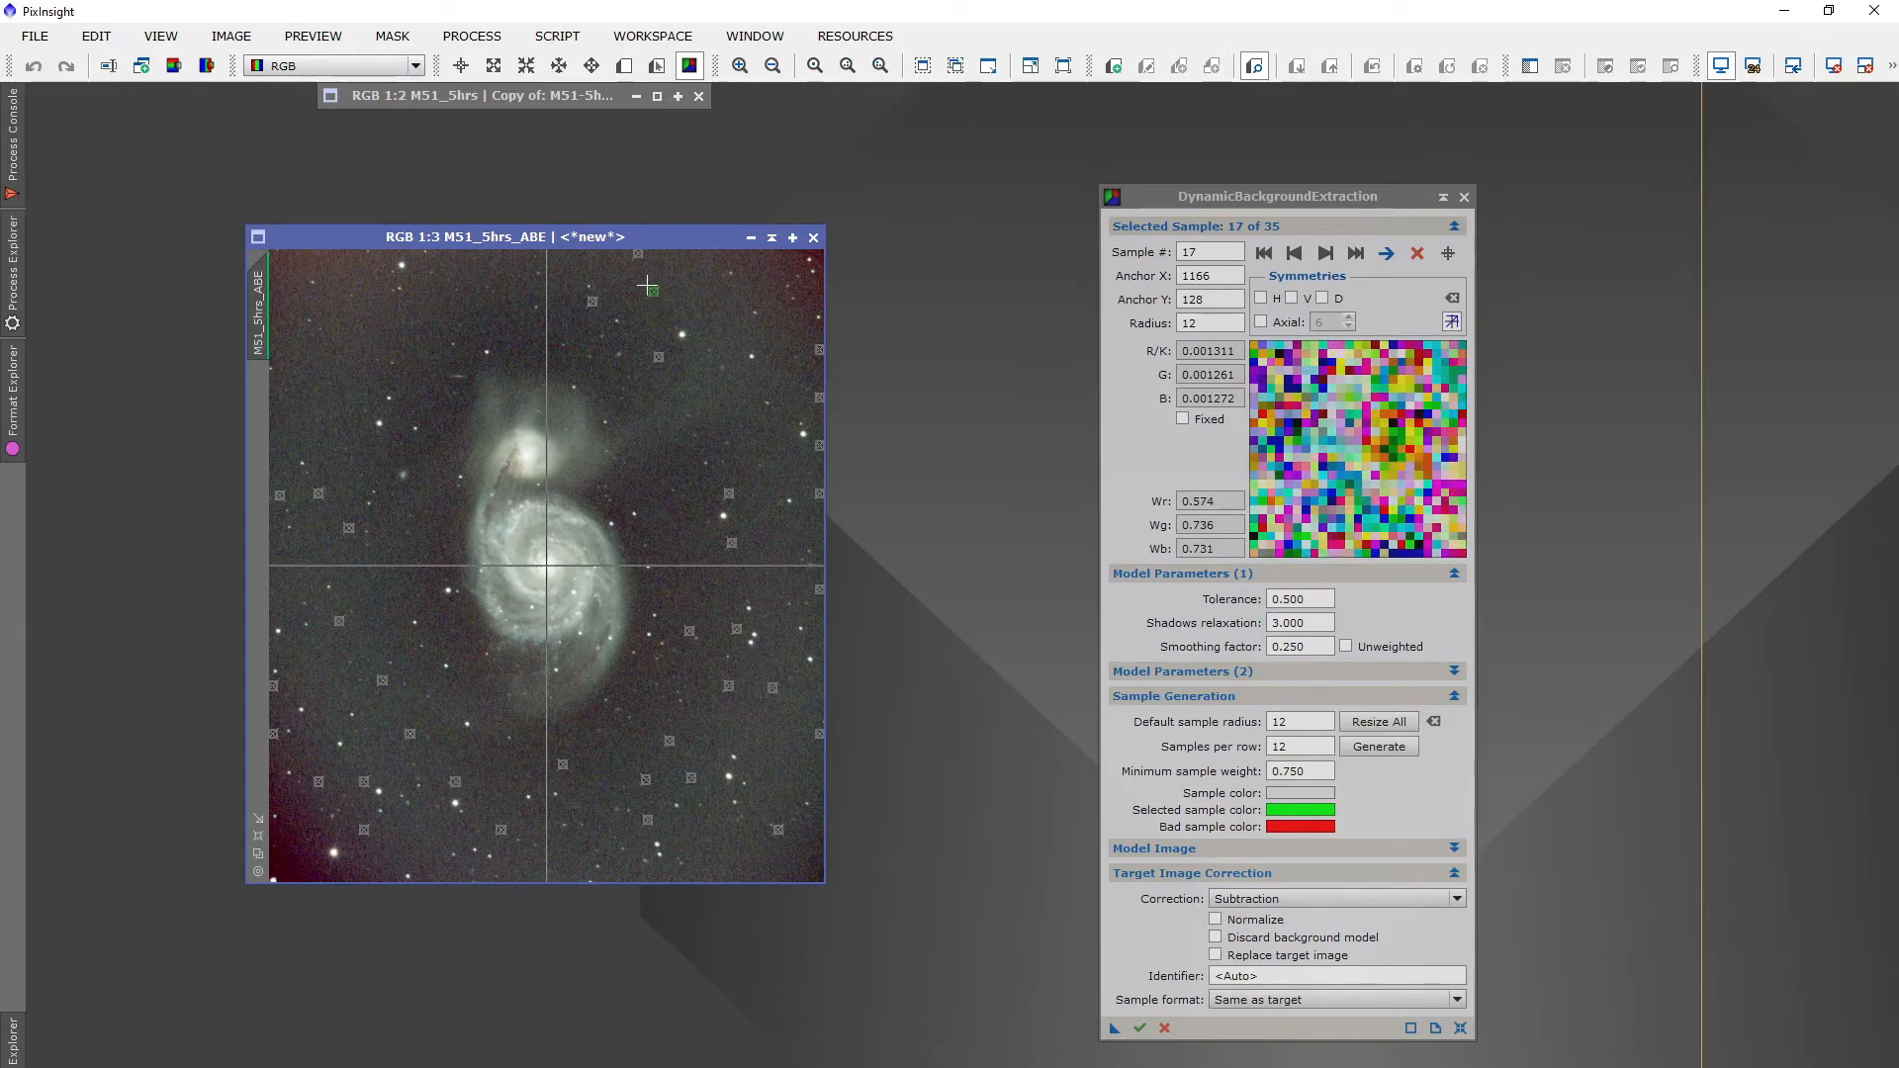
pyautogui.click(641, 259)
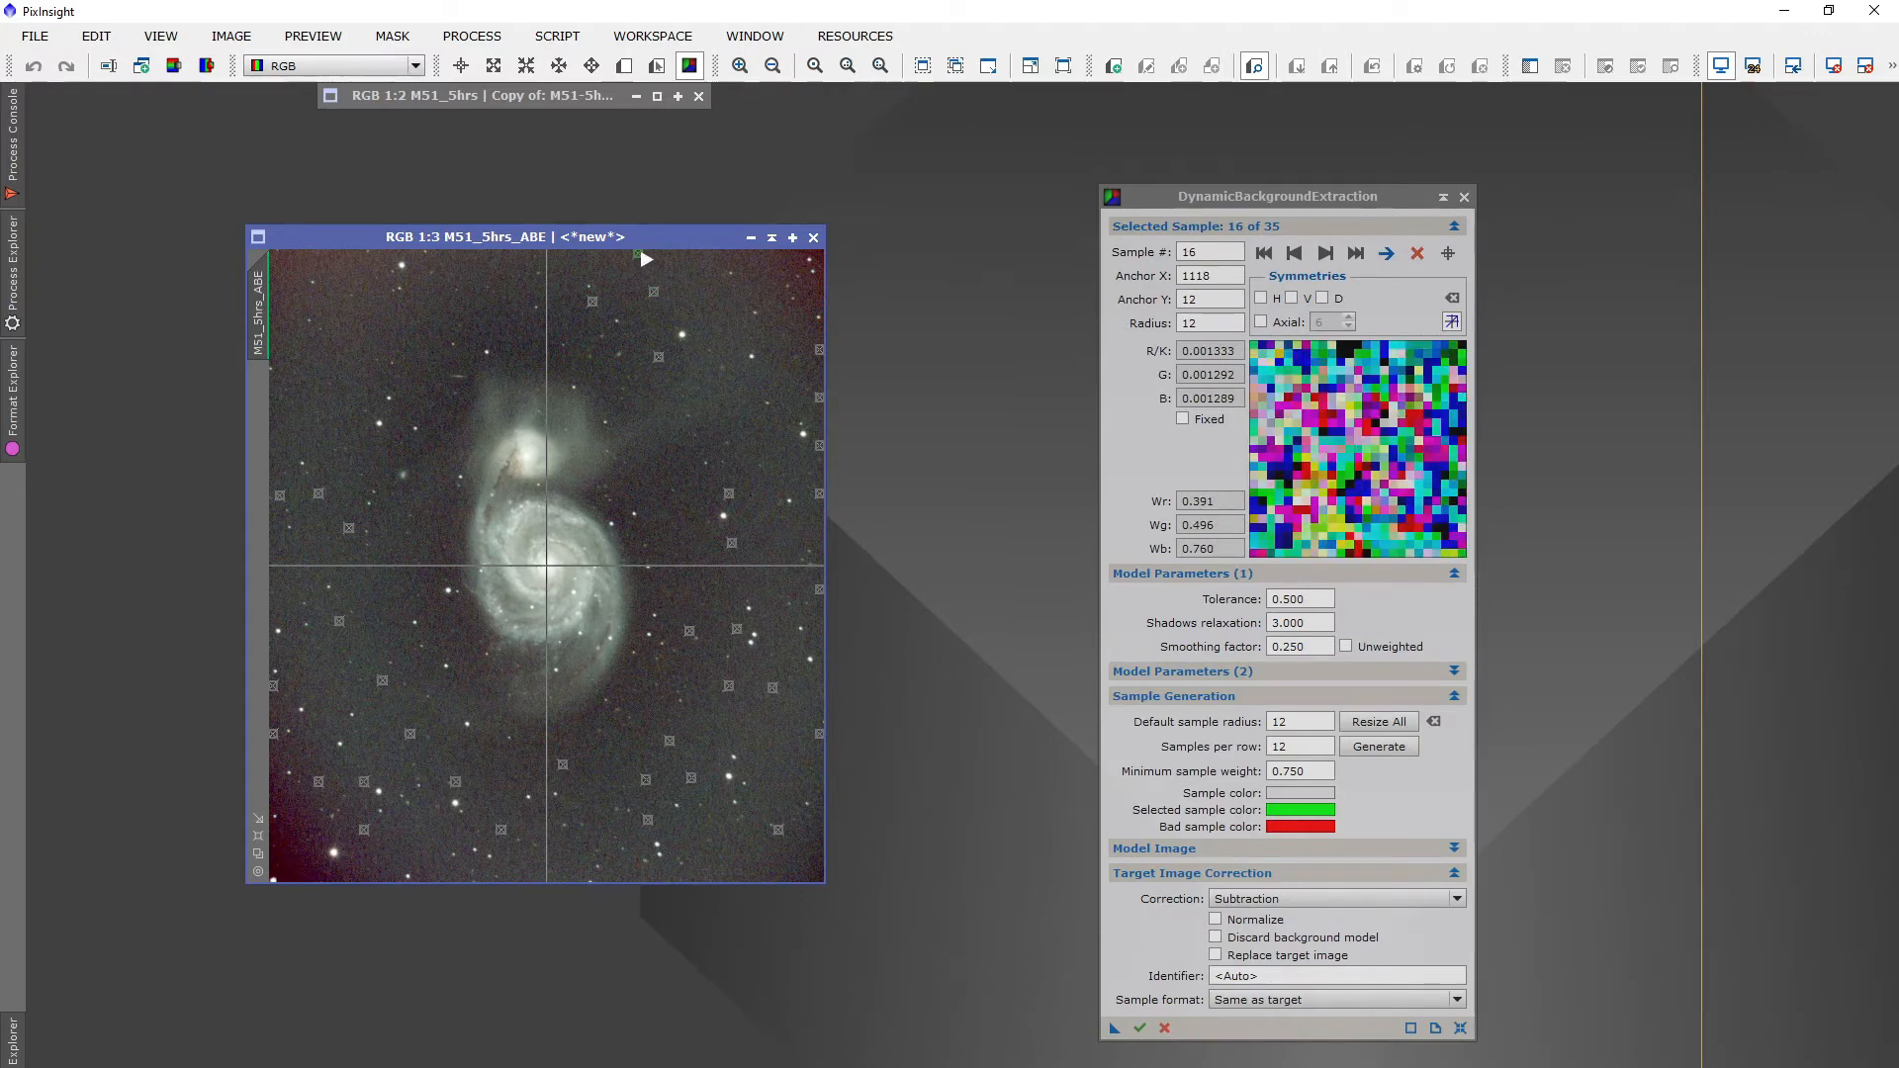
pyautogui.click(593, 302)
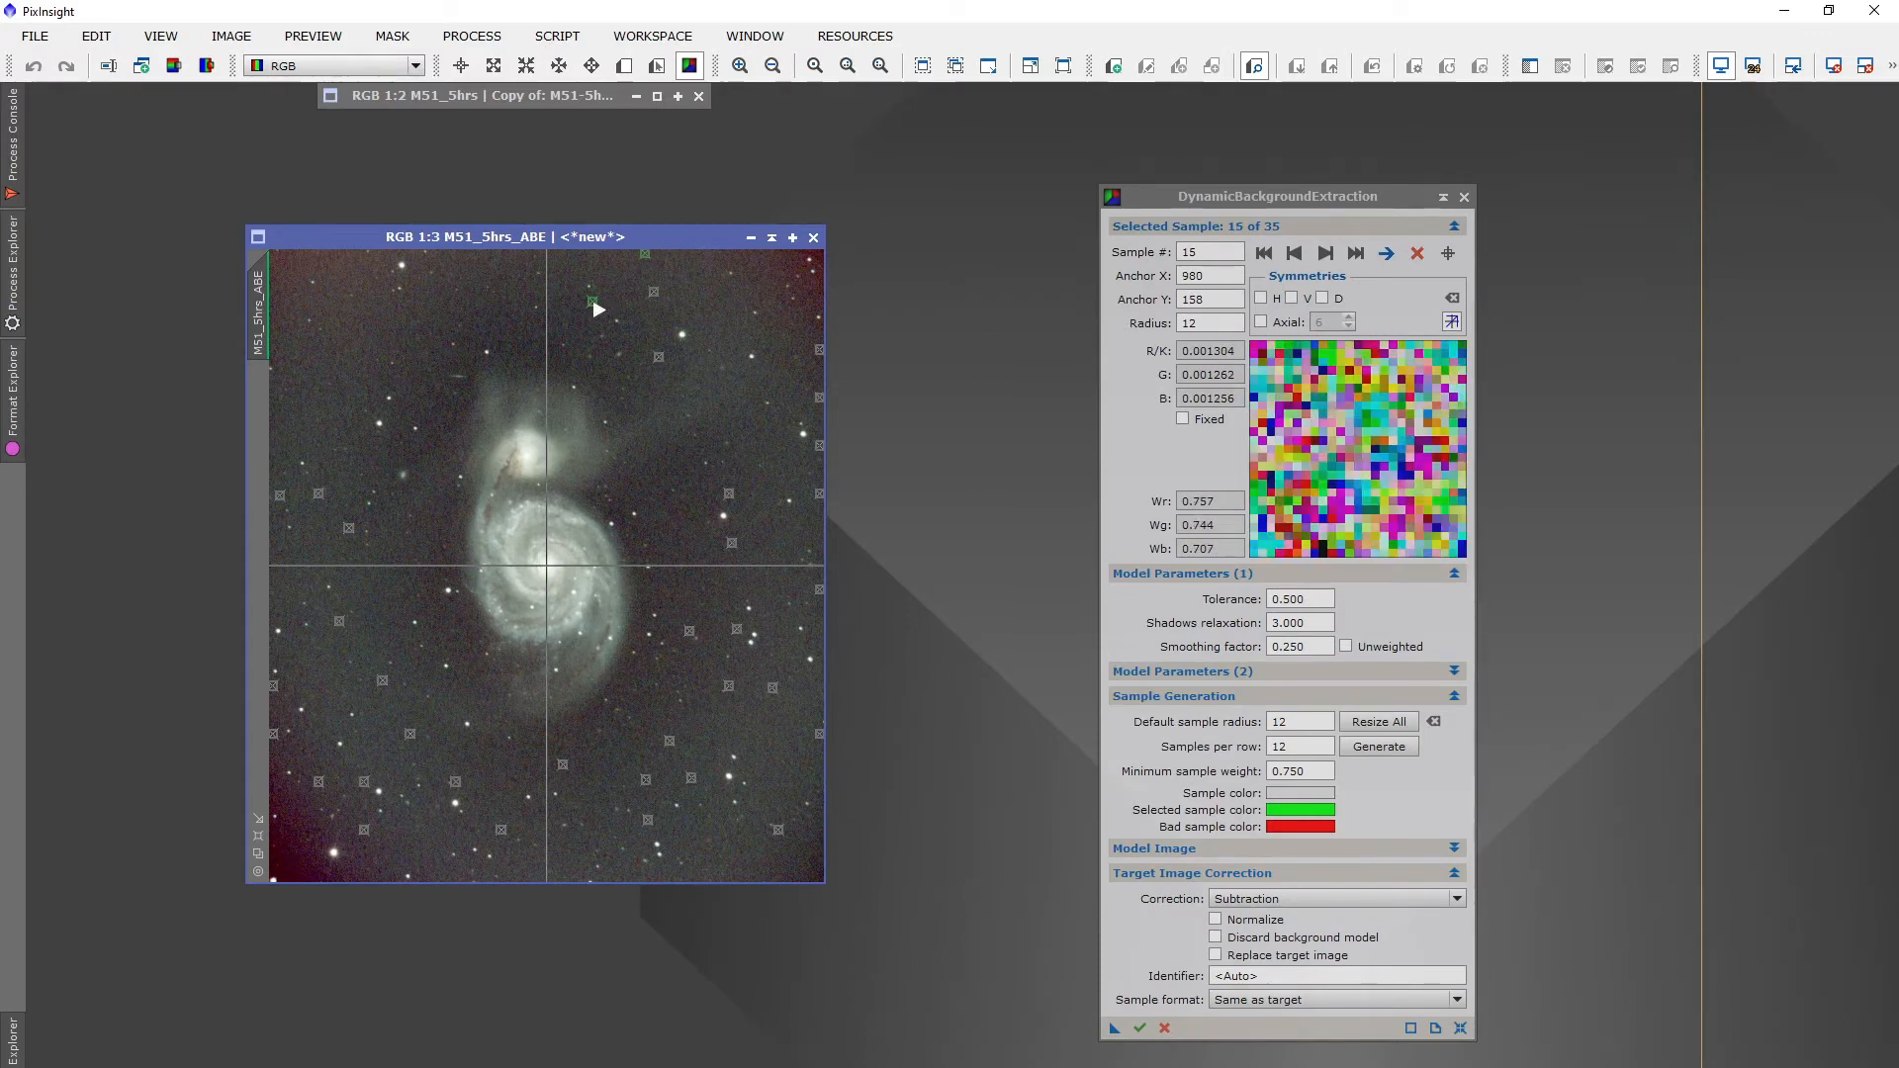
pyautogui.moveTo(595, 303); pyautogui.dragTo(578, 297)
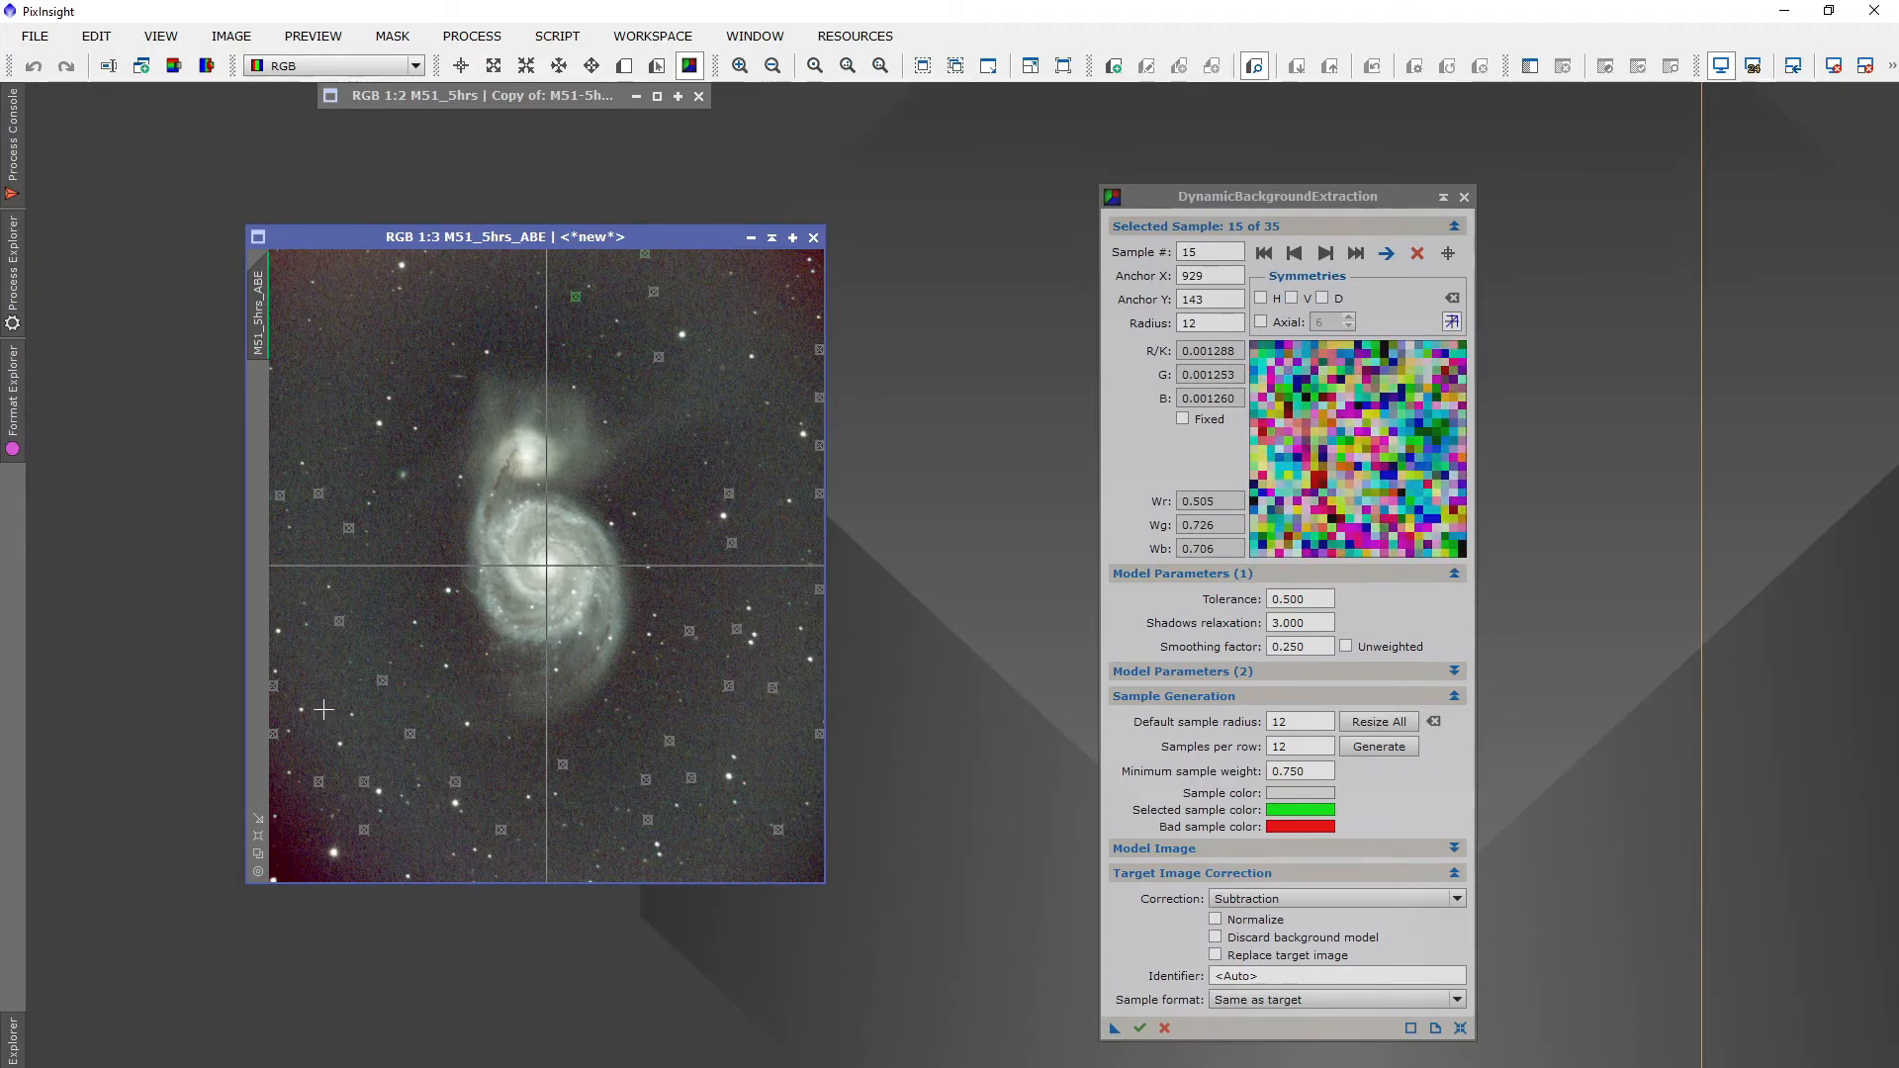
# Check each sample in the image's lower-left area for stars, moving sample 3 to about (15, 1467) and sample 11 to about (445, 1470)
pyautogui.click(275, 690)
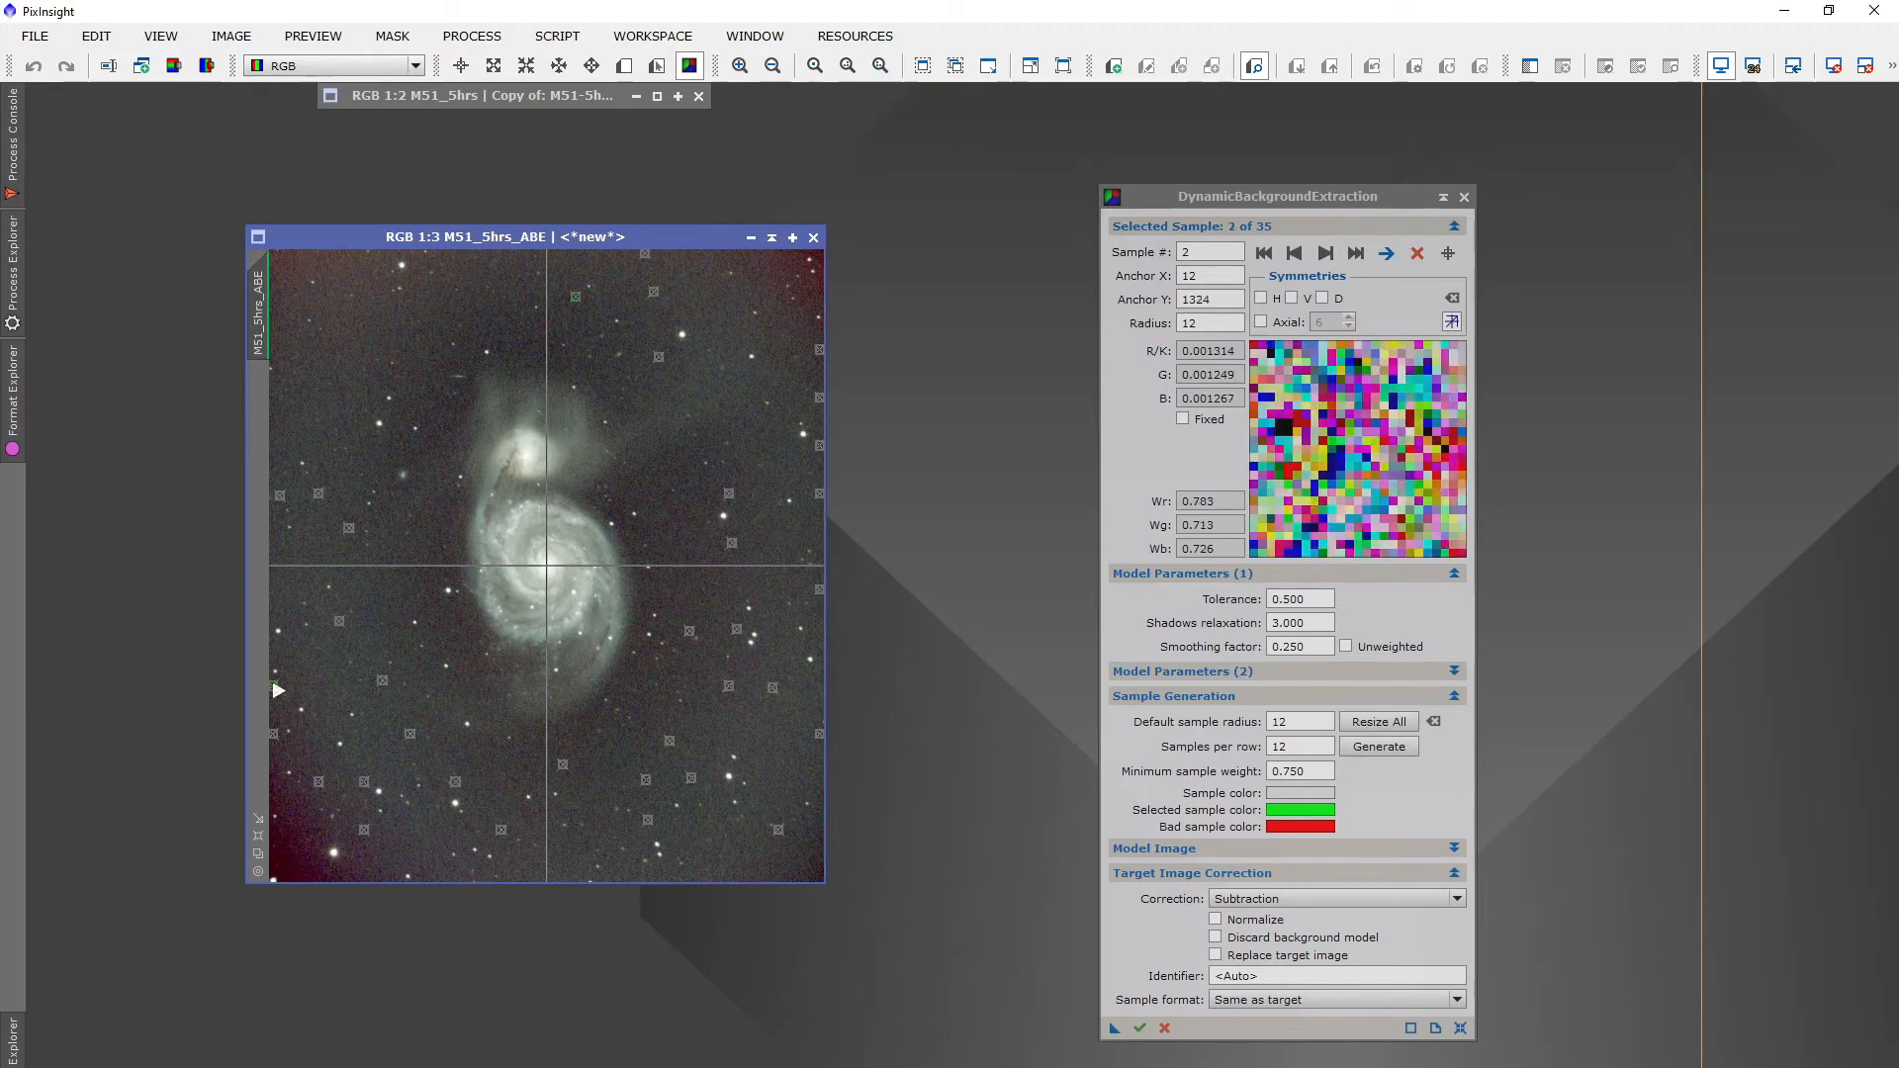
pyautogui.click(276, 739)
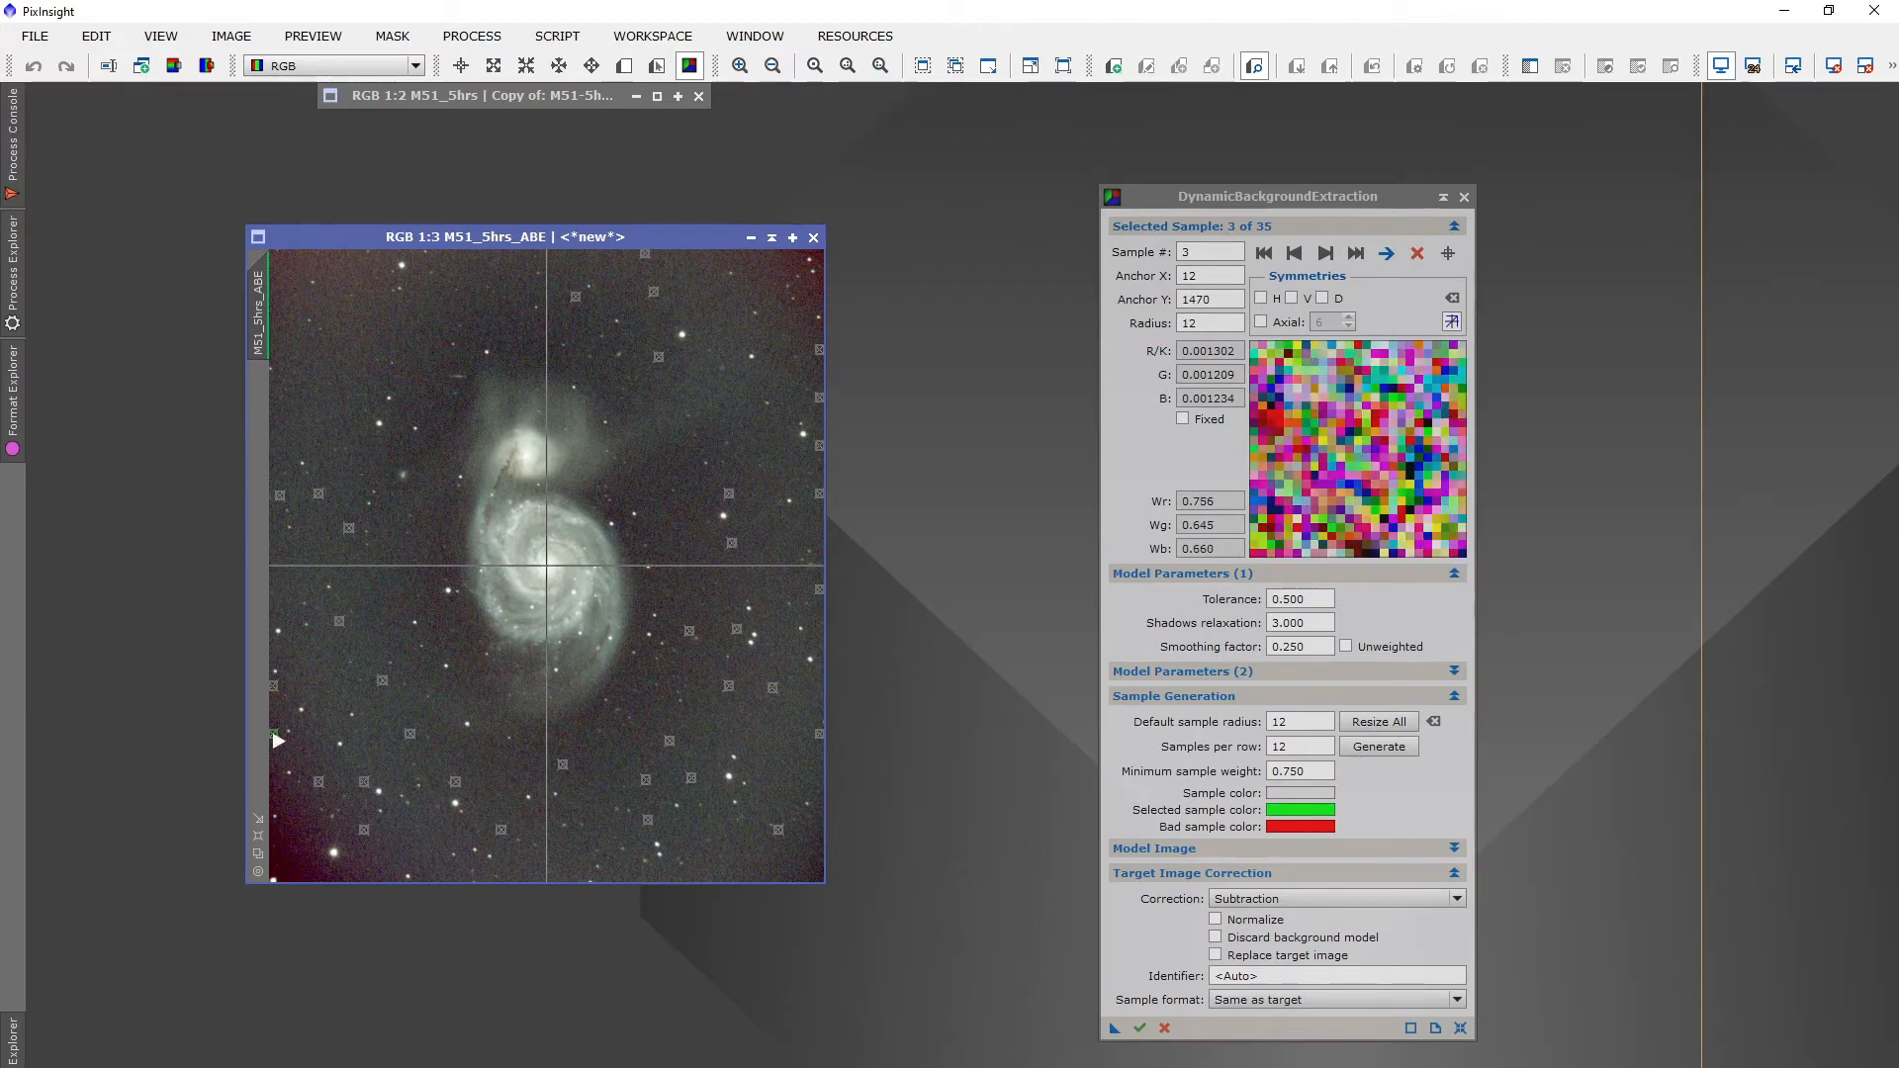
pyautogui.moveTo(277, 741); pyautogui.dragTo(280, 738)
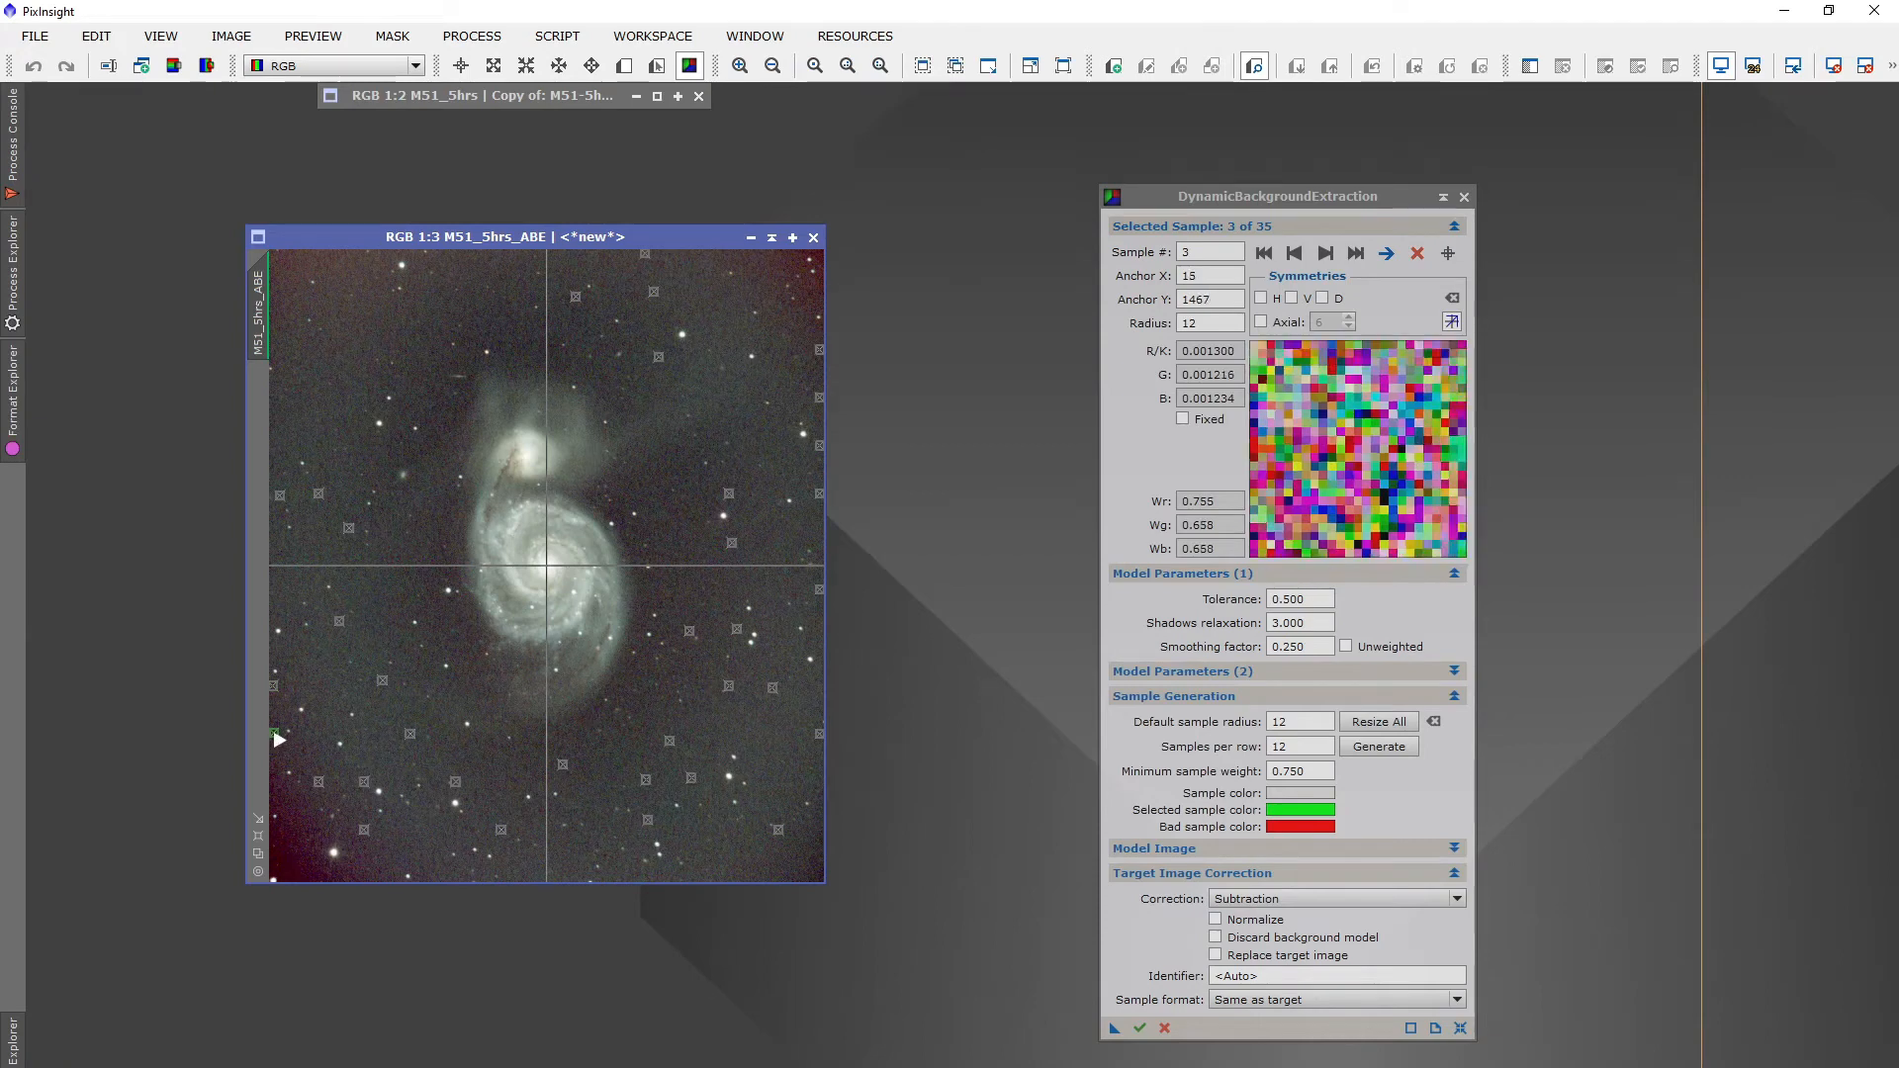
pyautogui.click(319, 782)
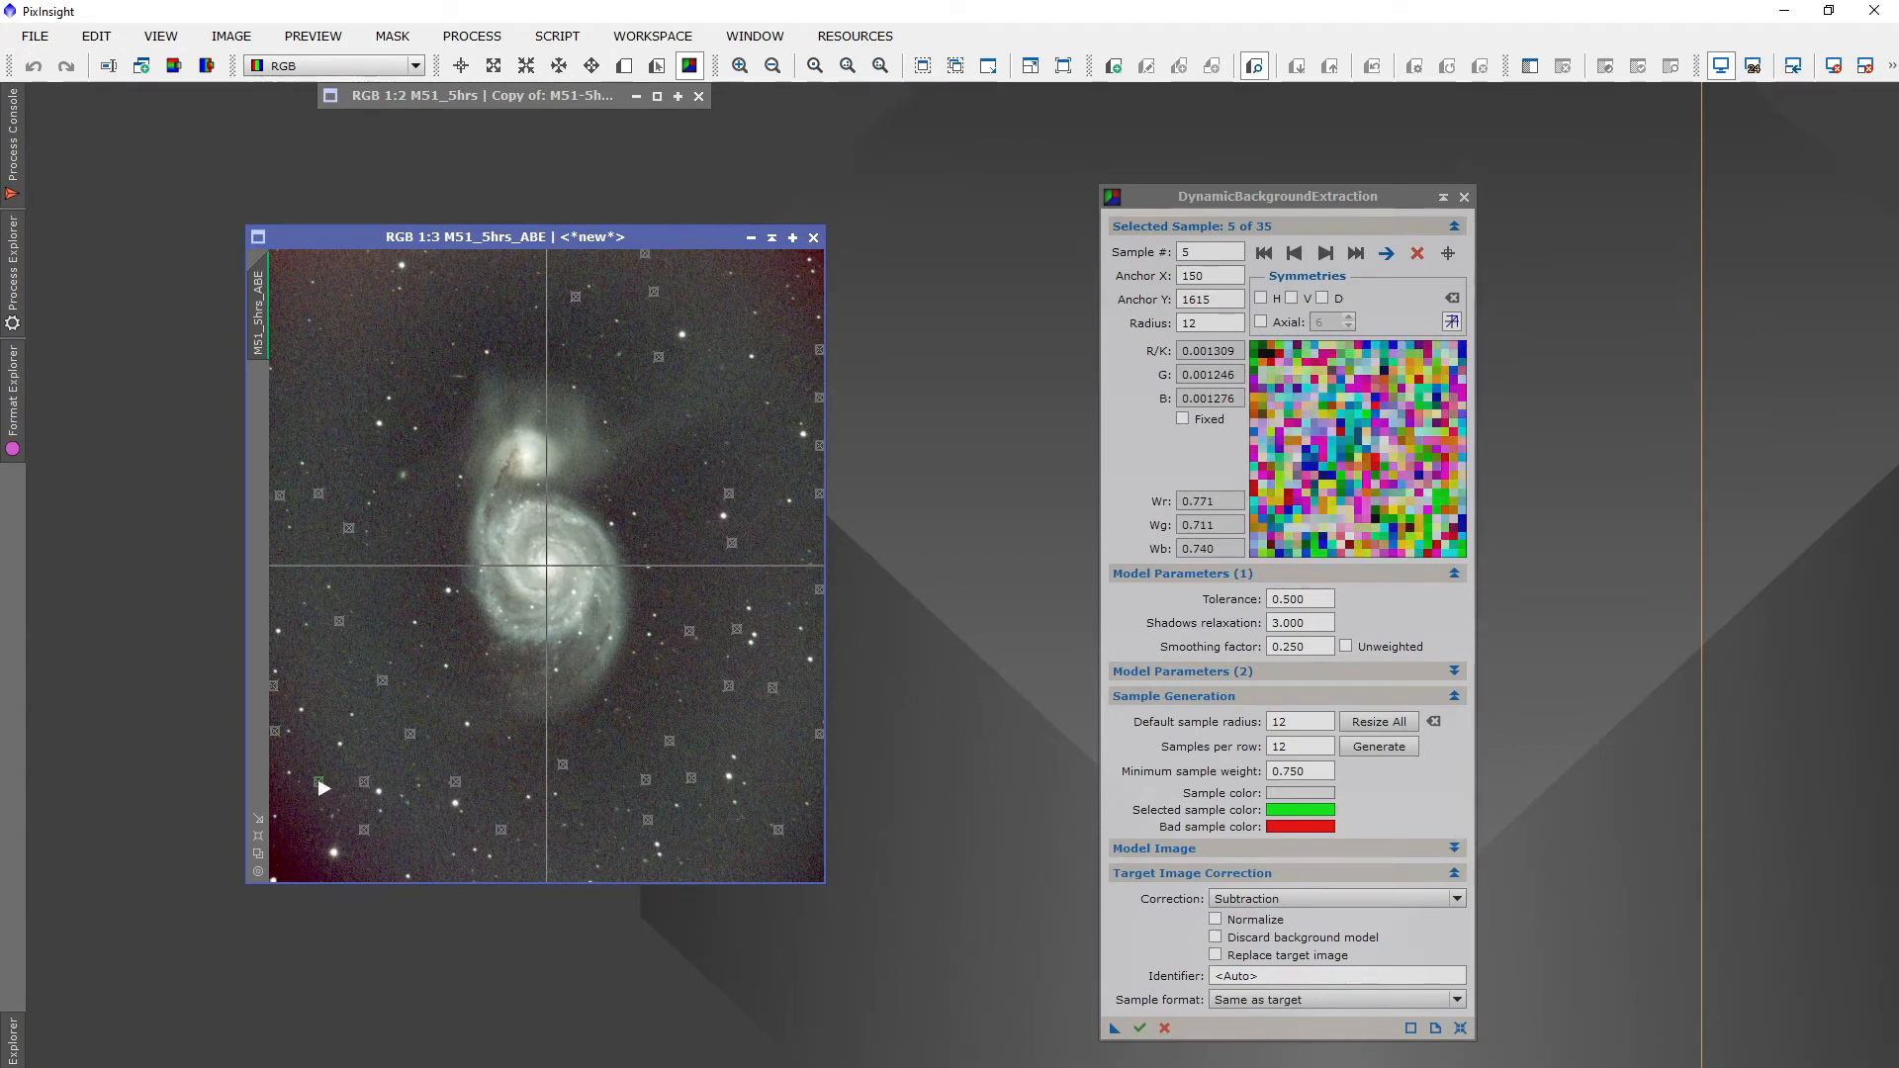
pyautogui.click(364, 830)
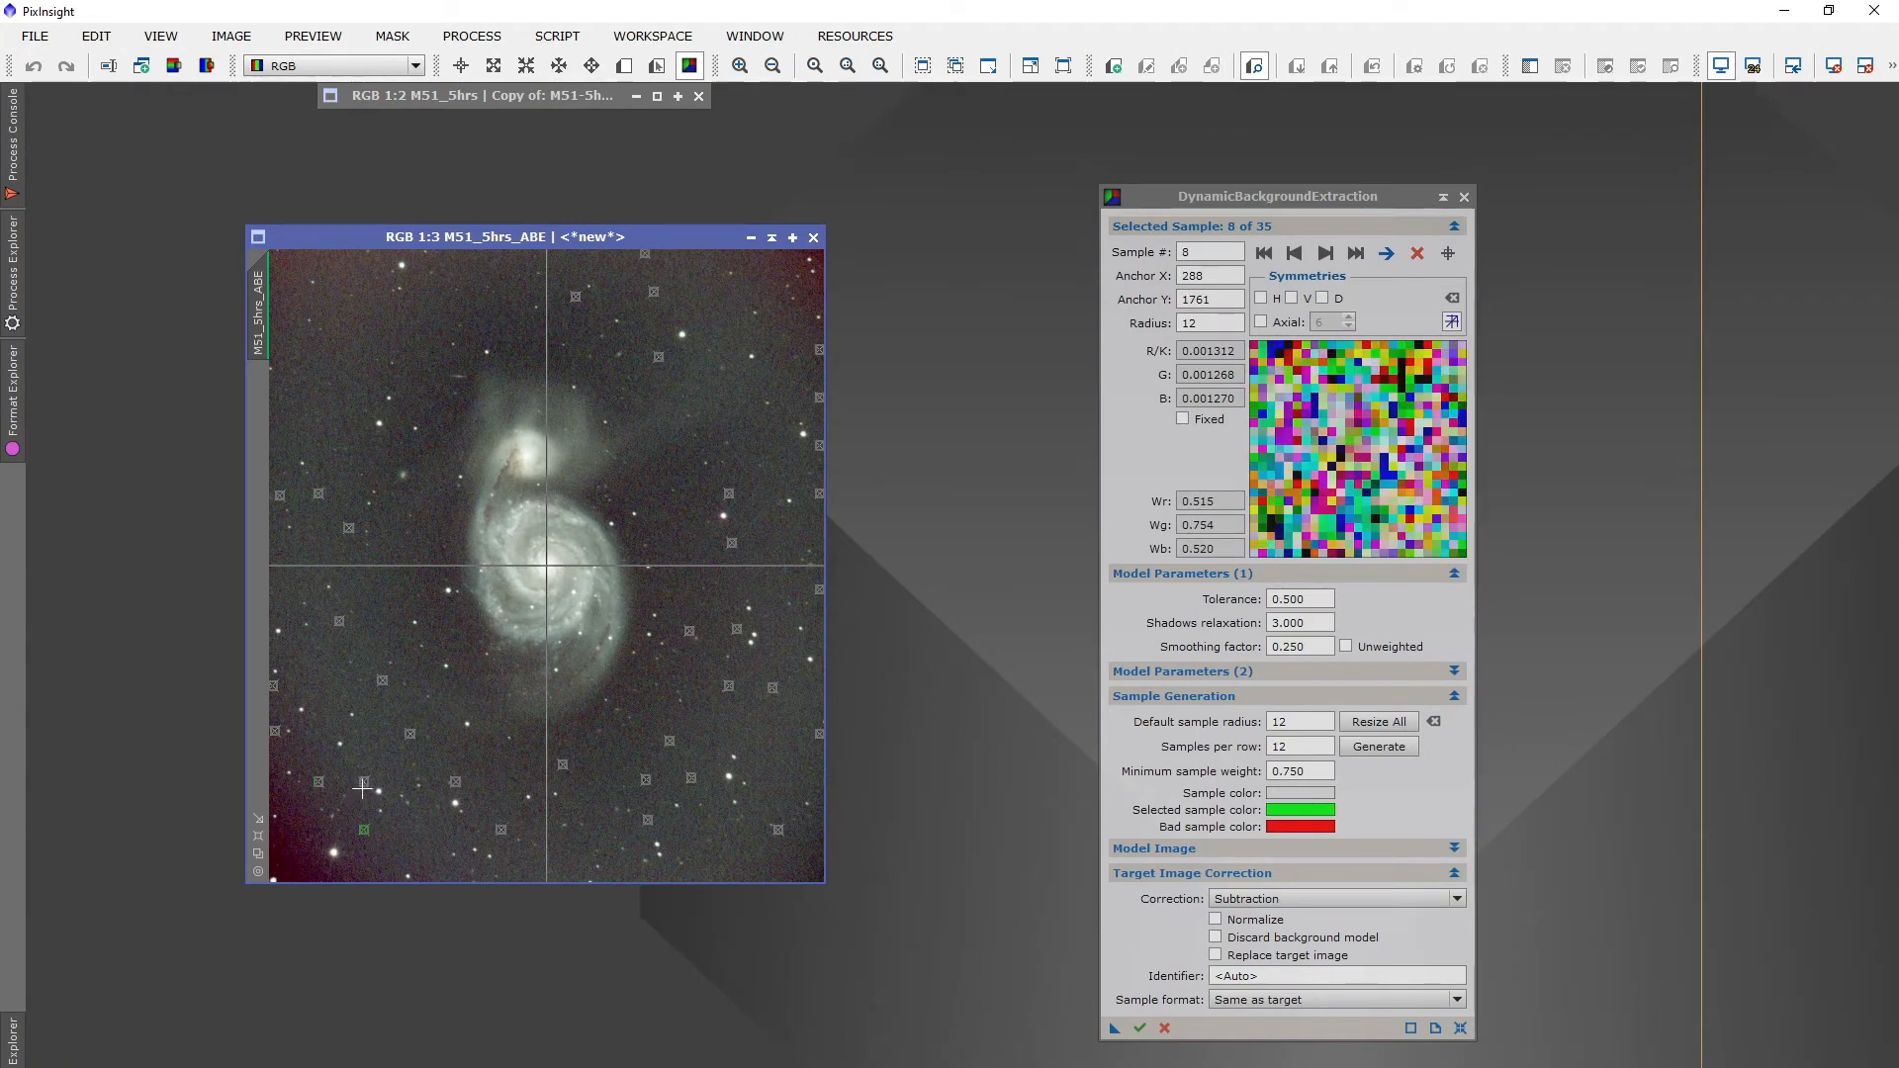
pyautogui.click(364, 783)
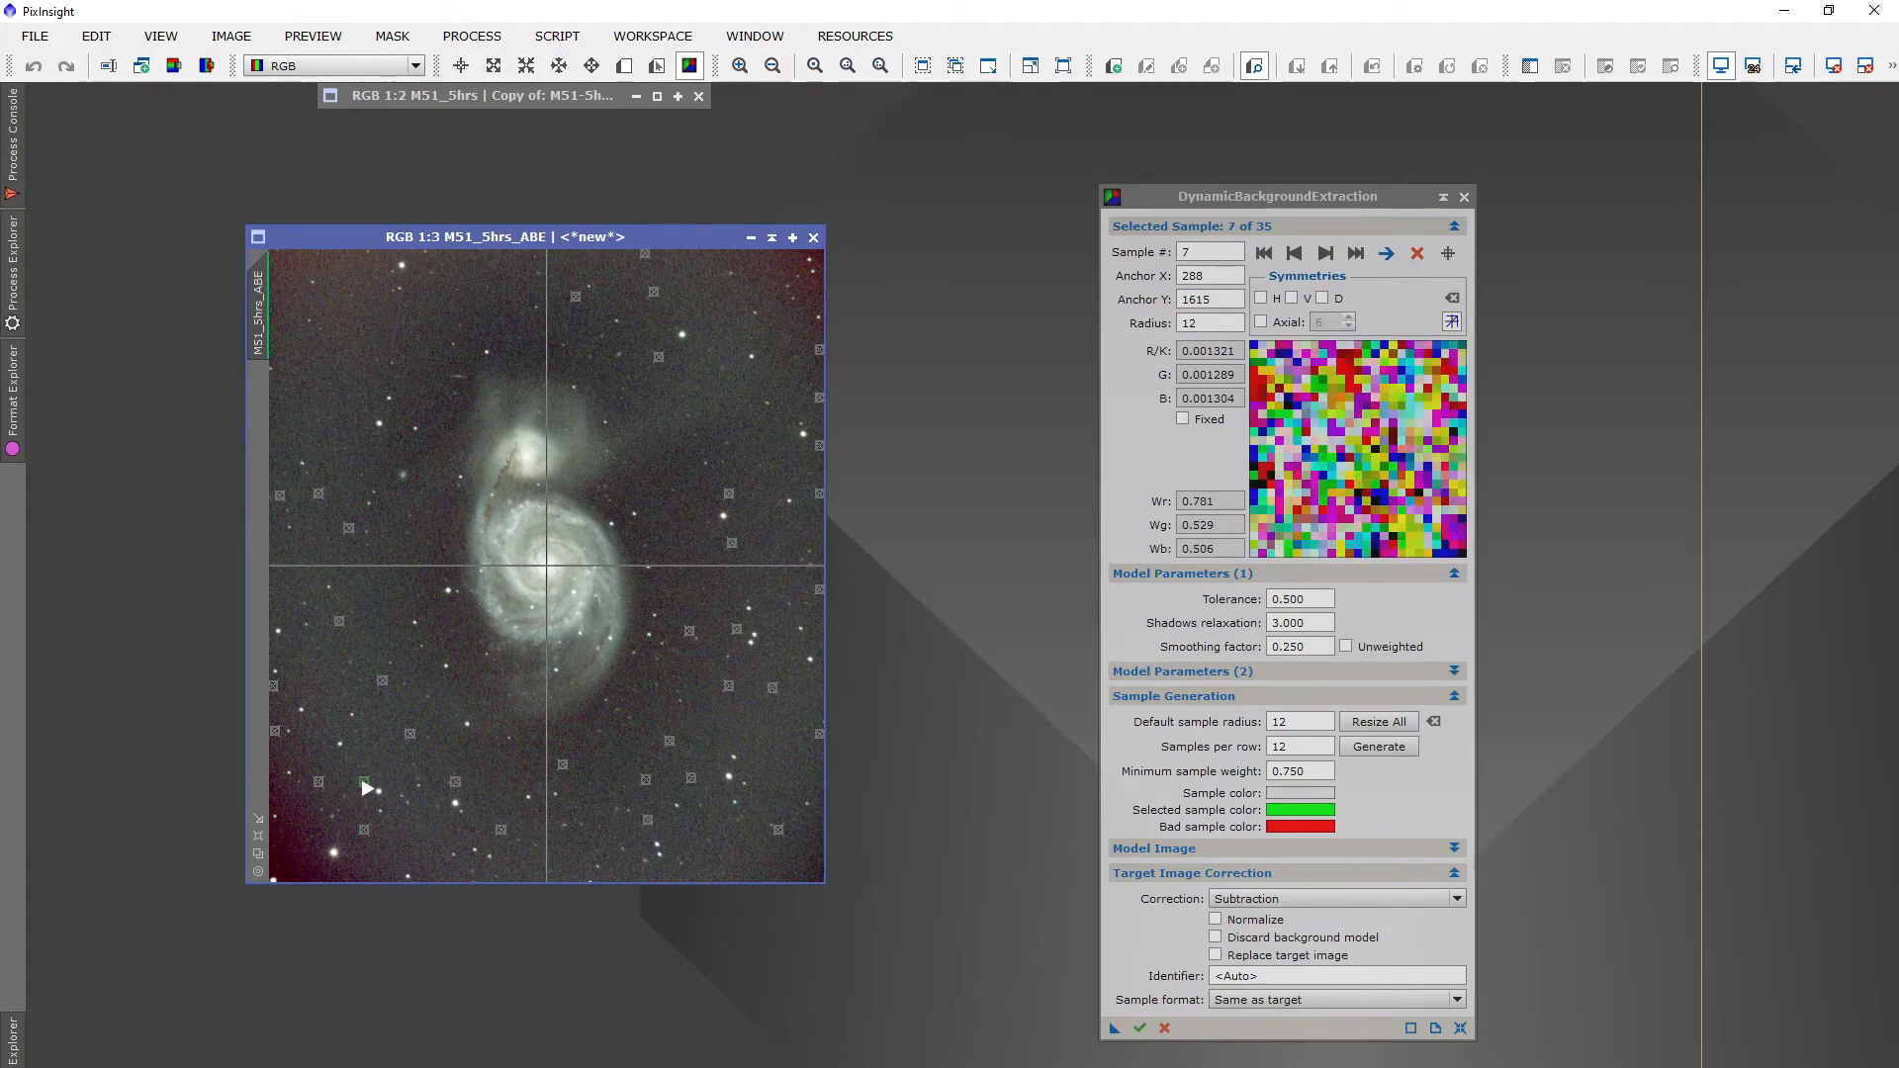
pyautogui.click(410, 735)
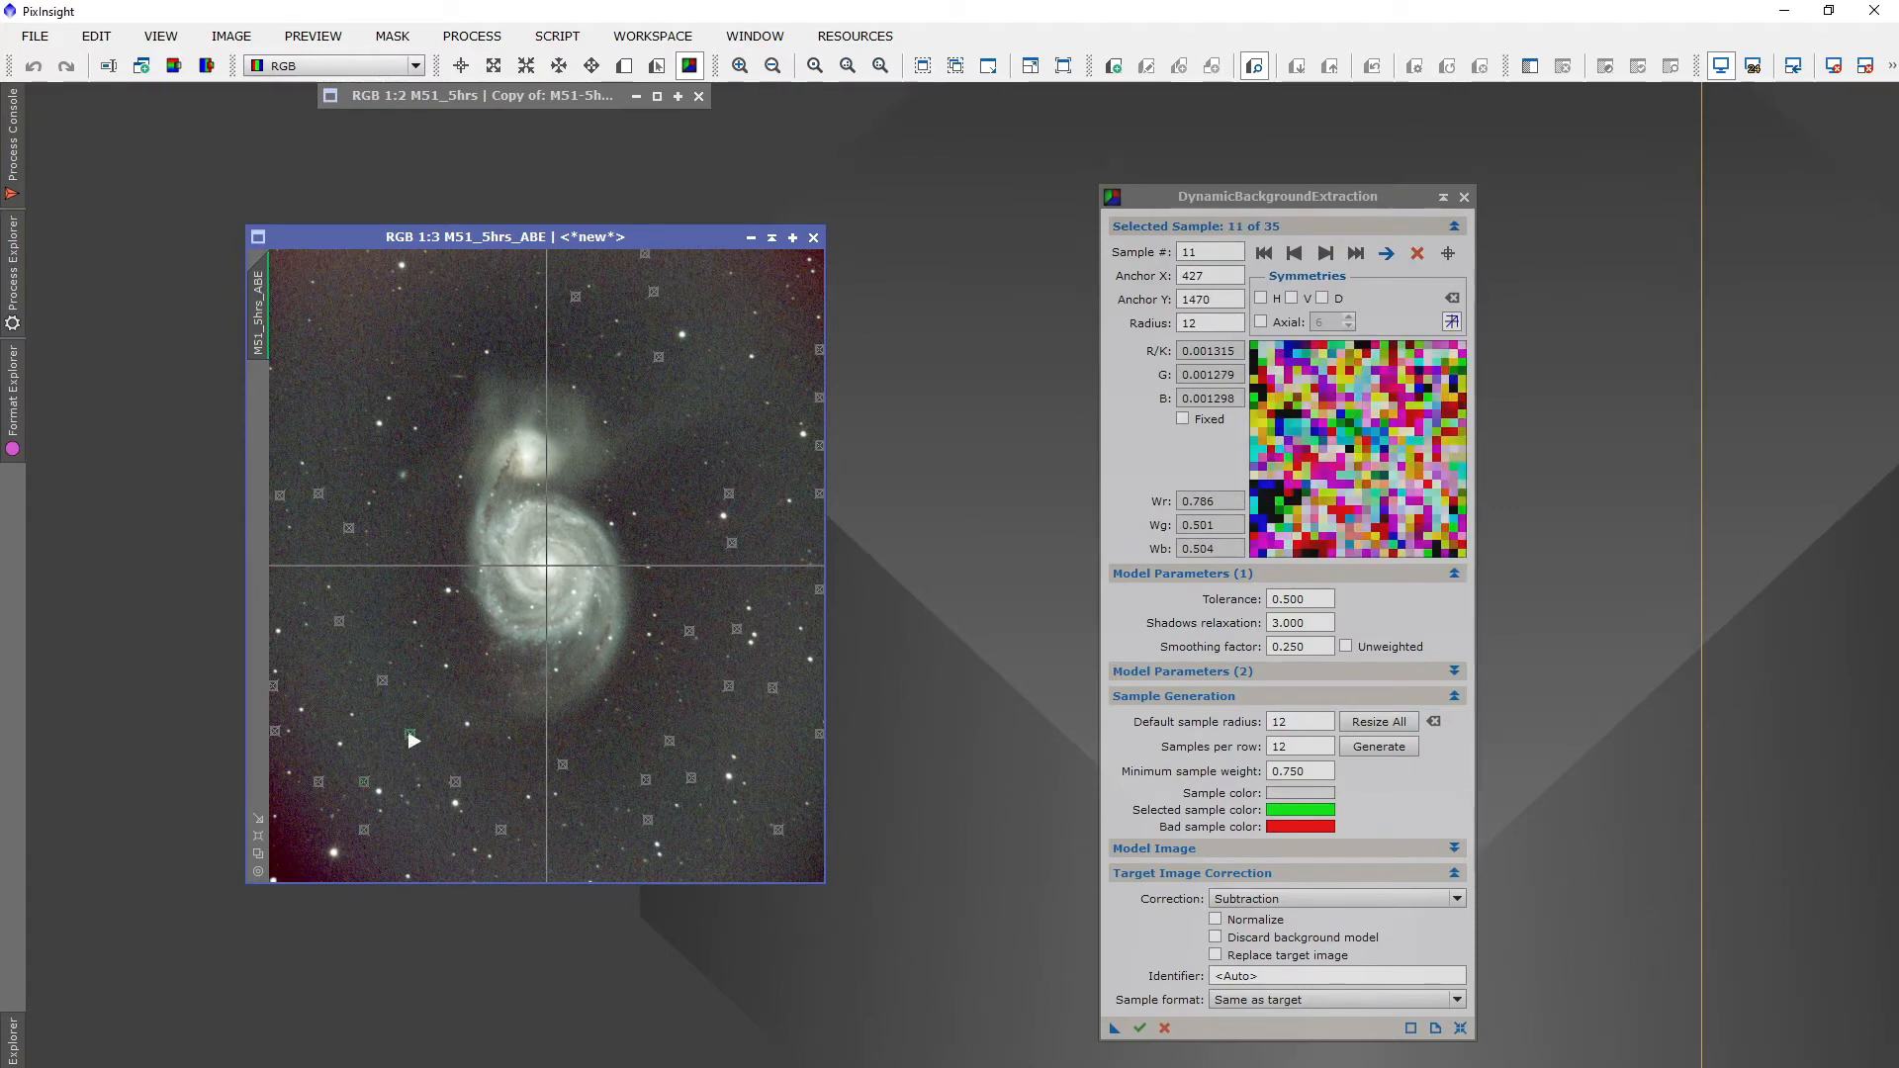
pyautogui.moveTo(413, 740); pyautogui.dragTo(420, 739)
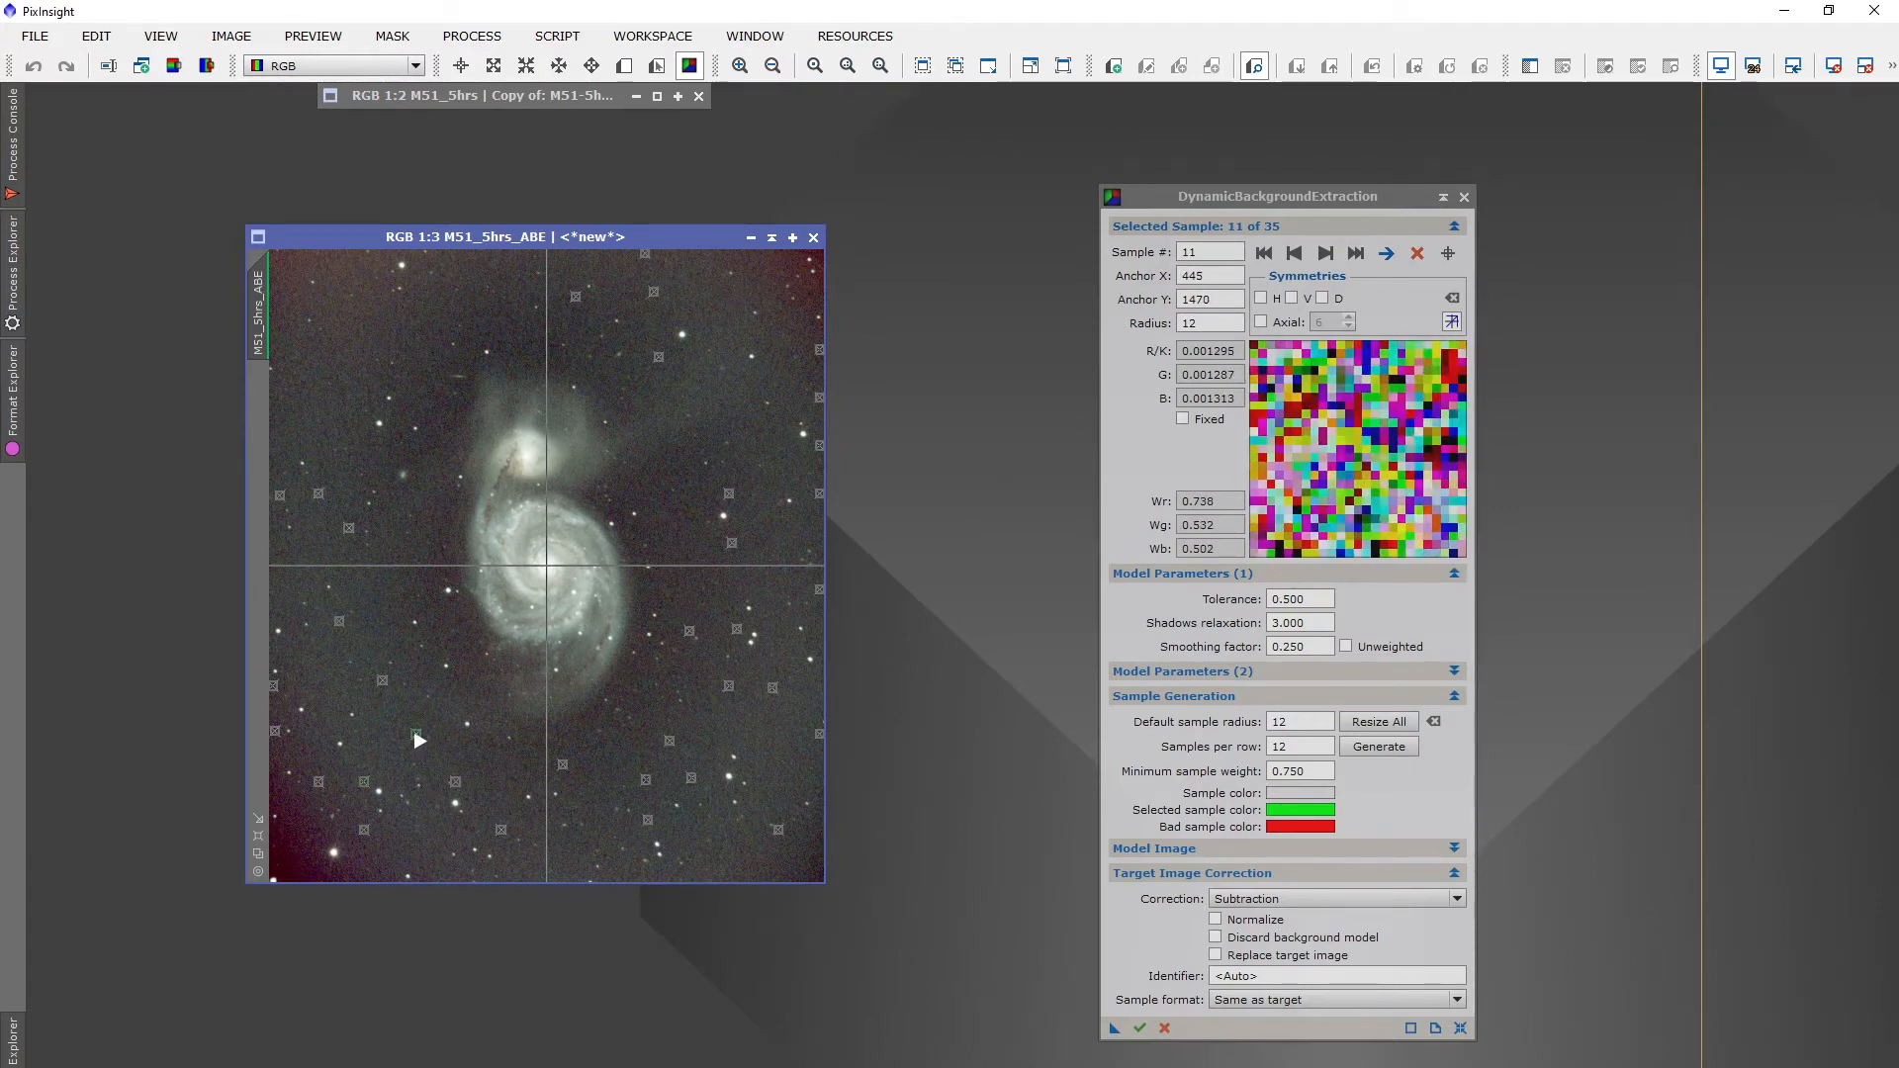
pyautogui.click(456, 783)
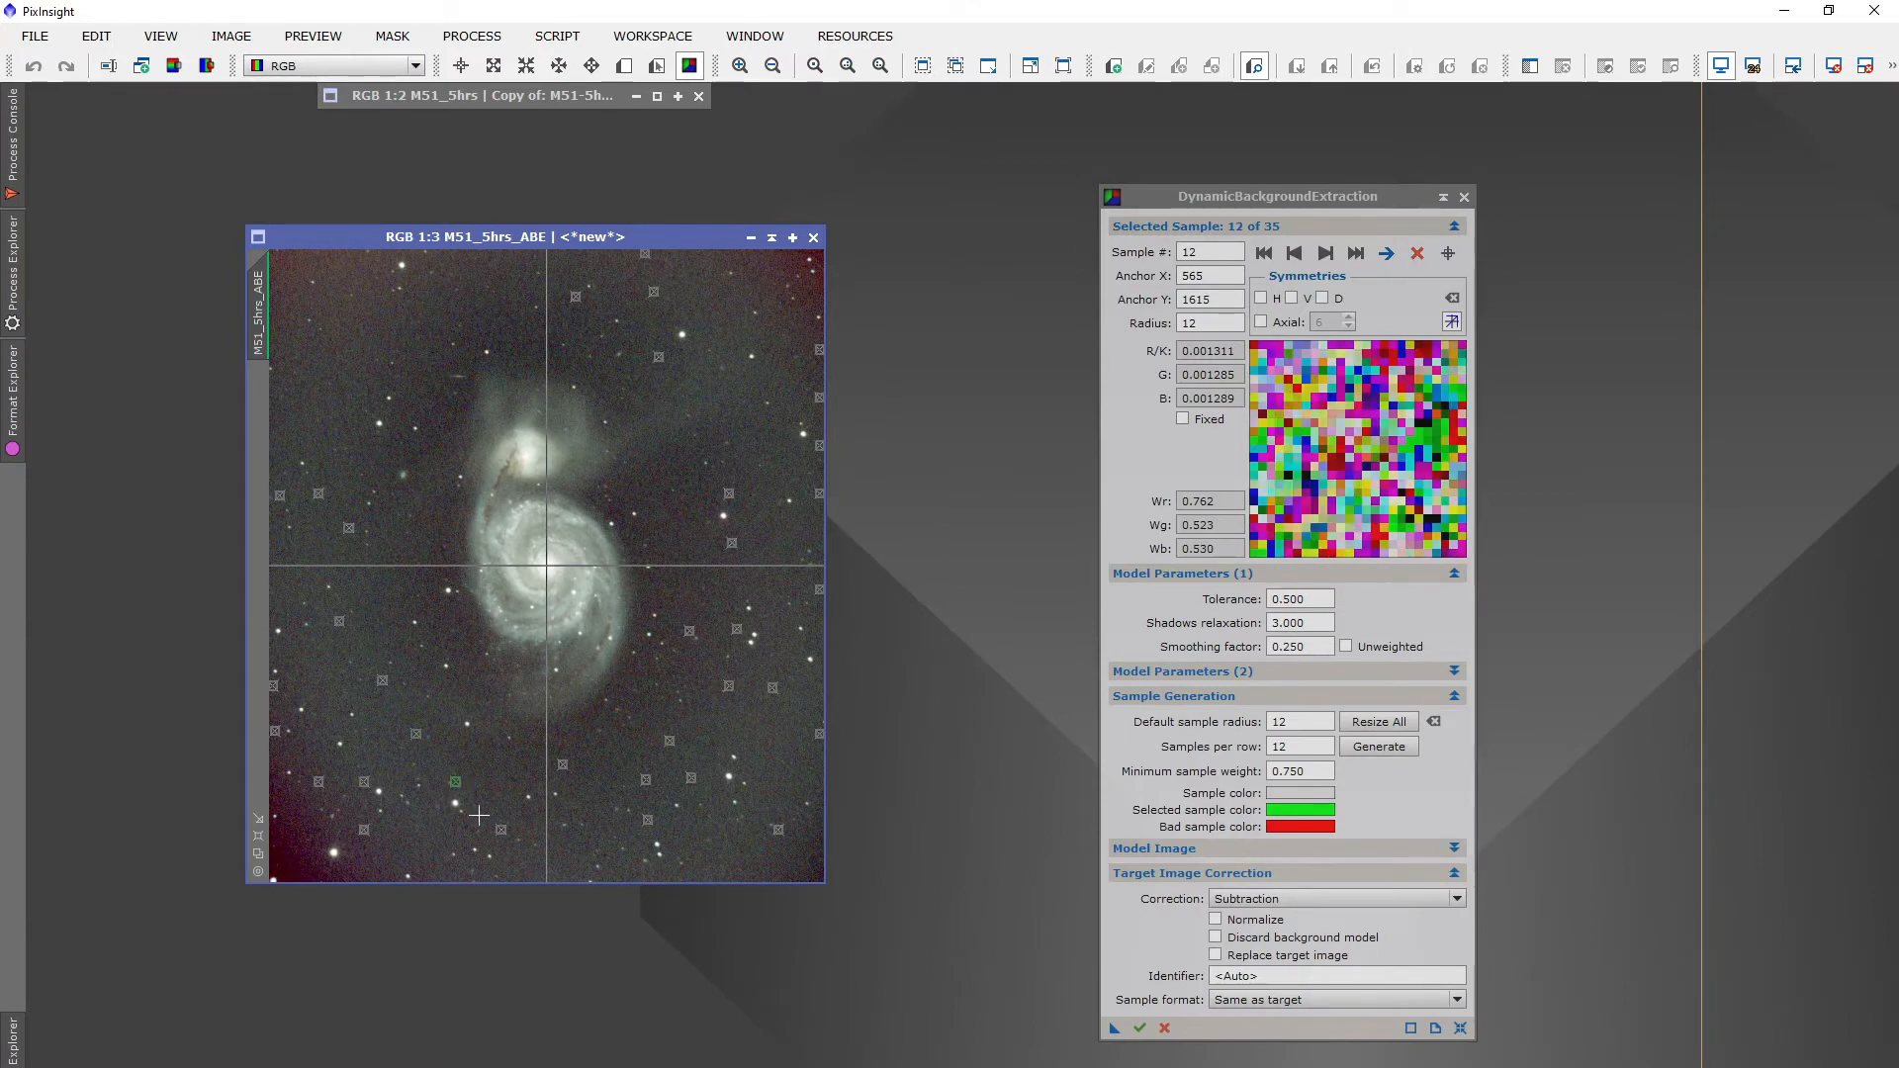
pyautogui.click(502, 832)
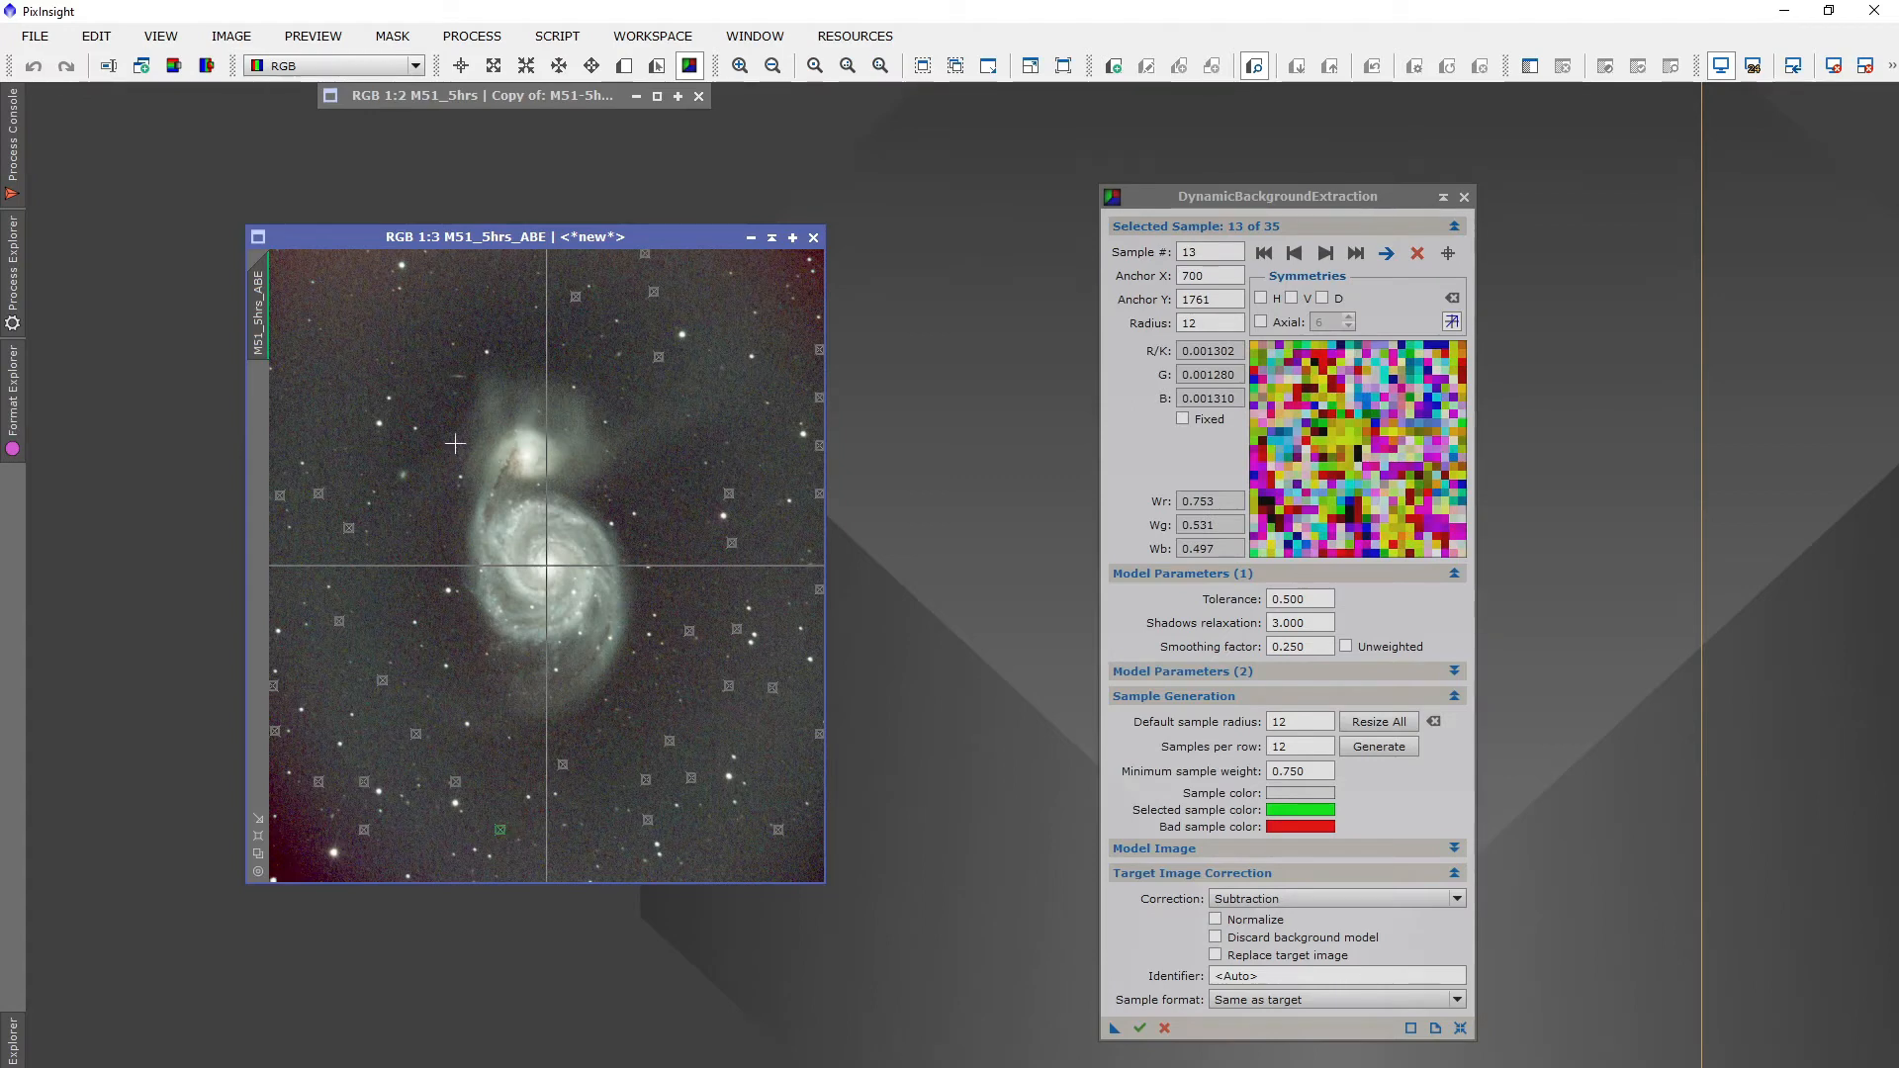
# Add six background samples in the image's upper-left area, including ones at about (282, 270), (207, 411), (732, 237), (228, 54) and (81, 492)
pyautogui.click(362, 338)
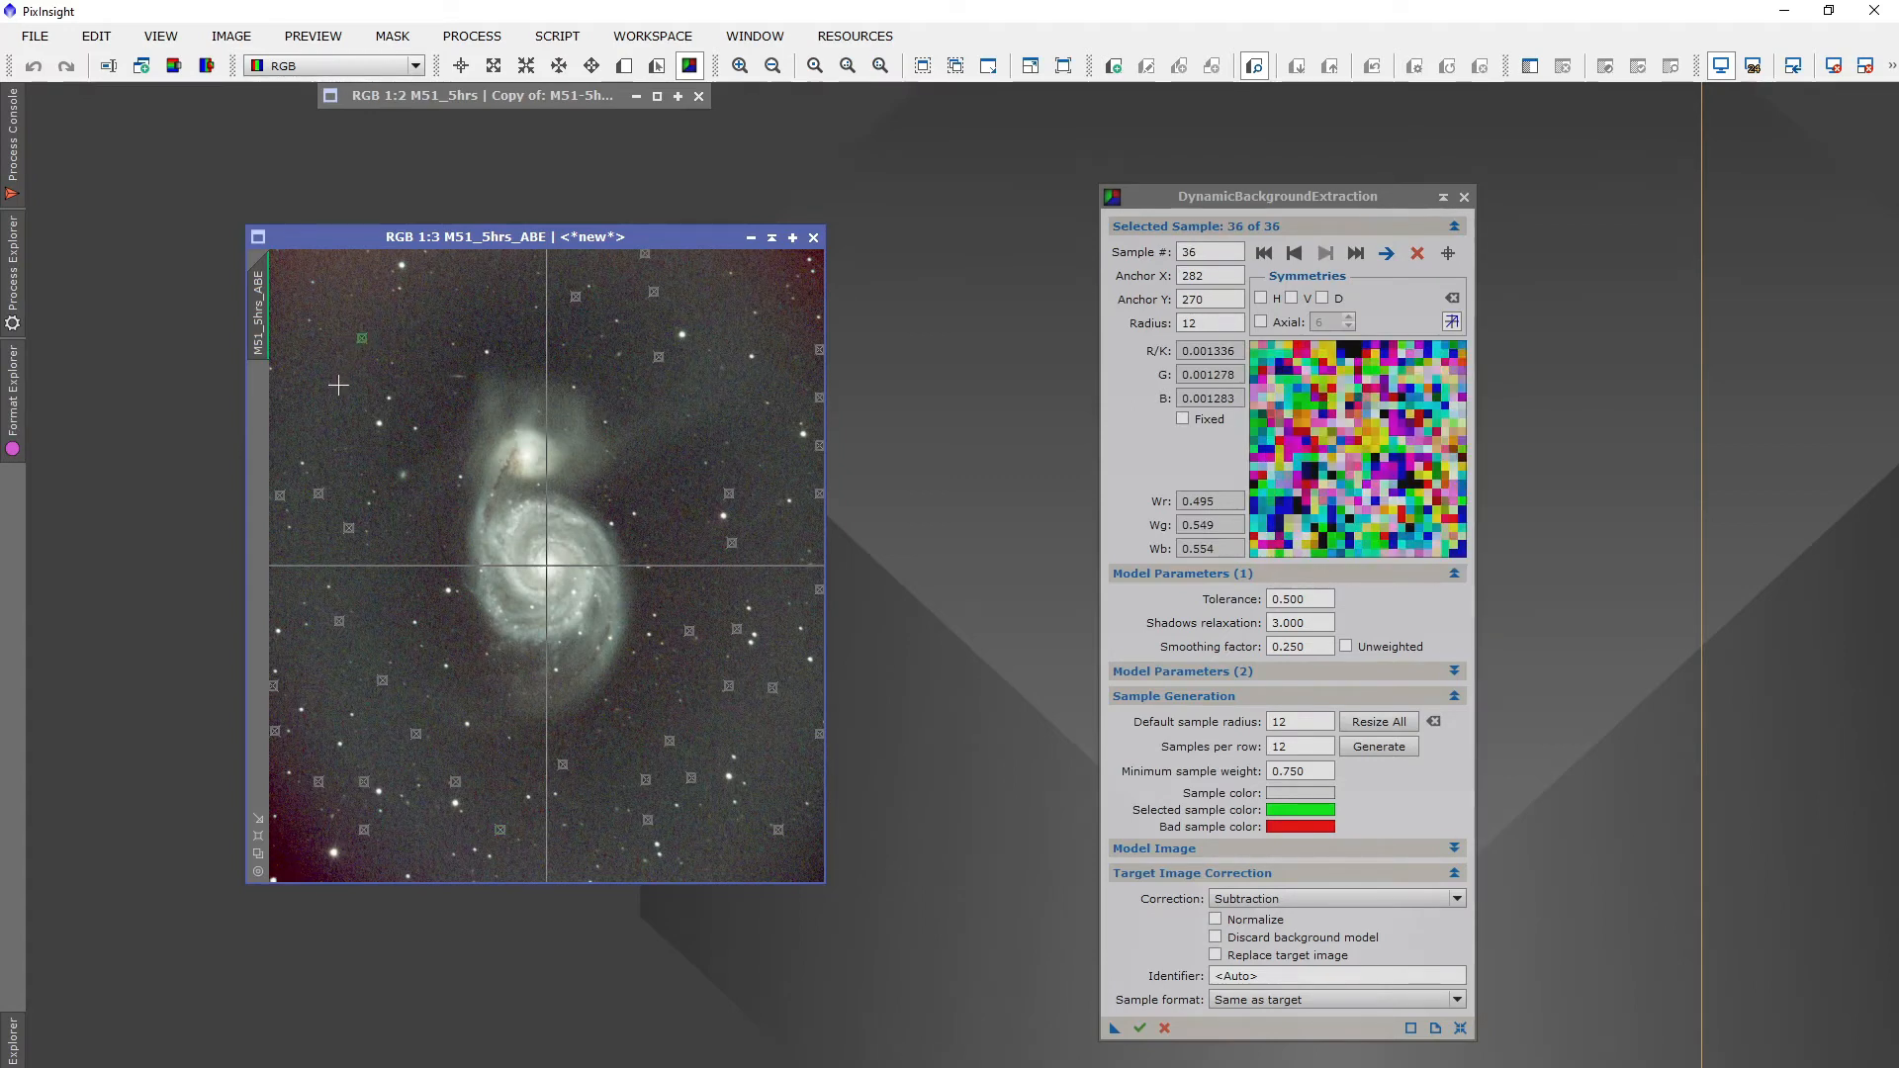
pyautogui.click(338, 385)
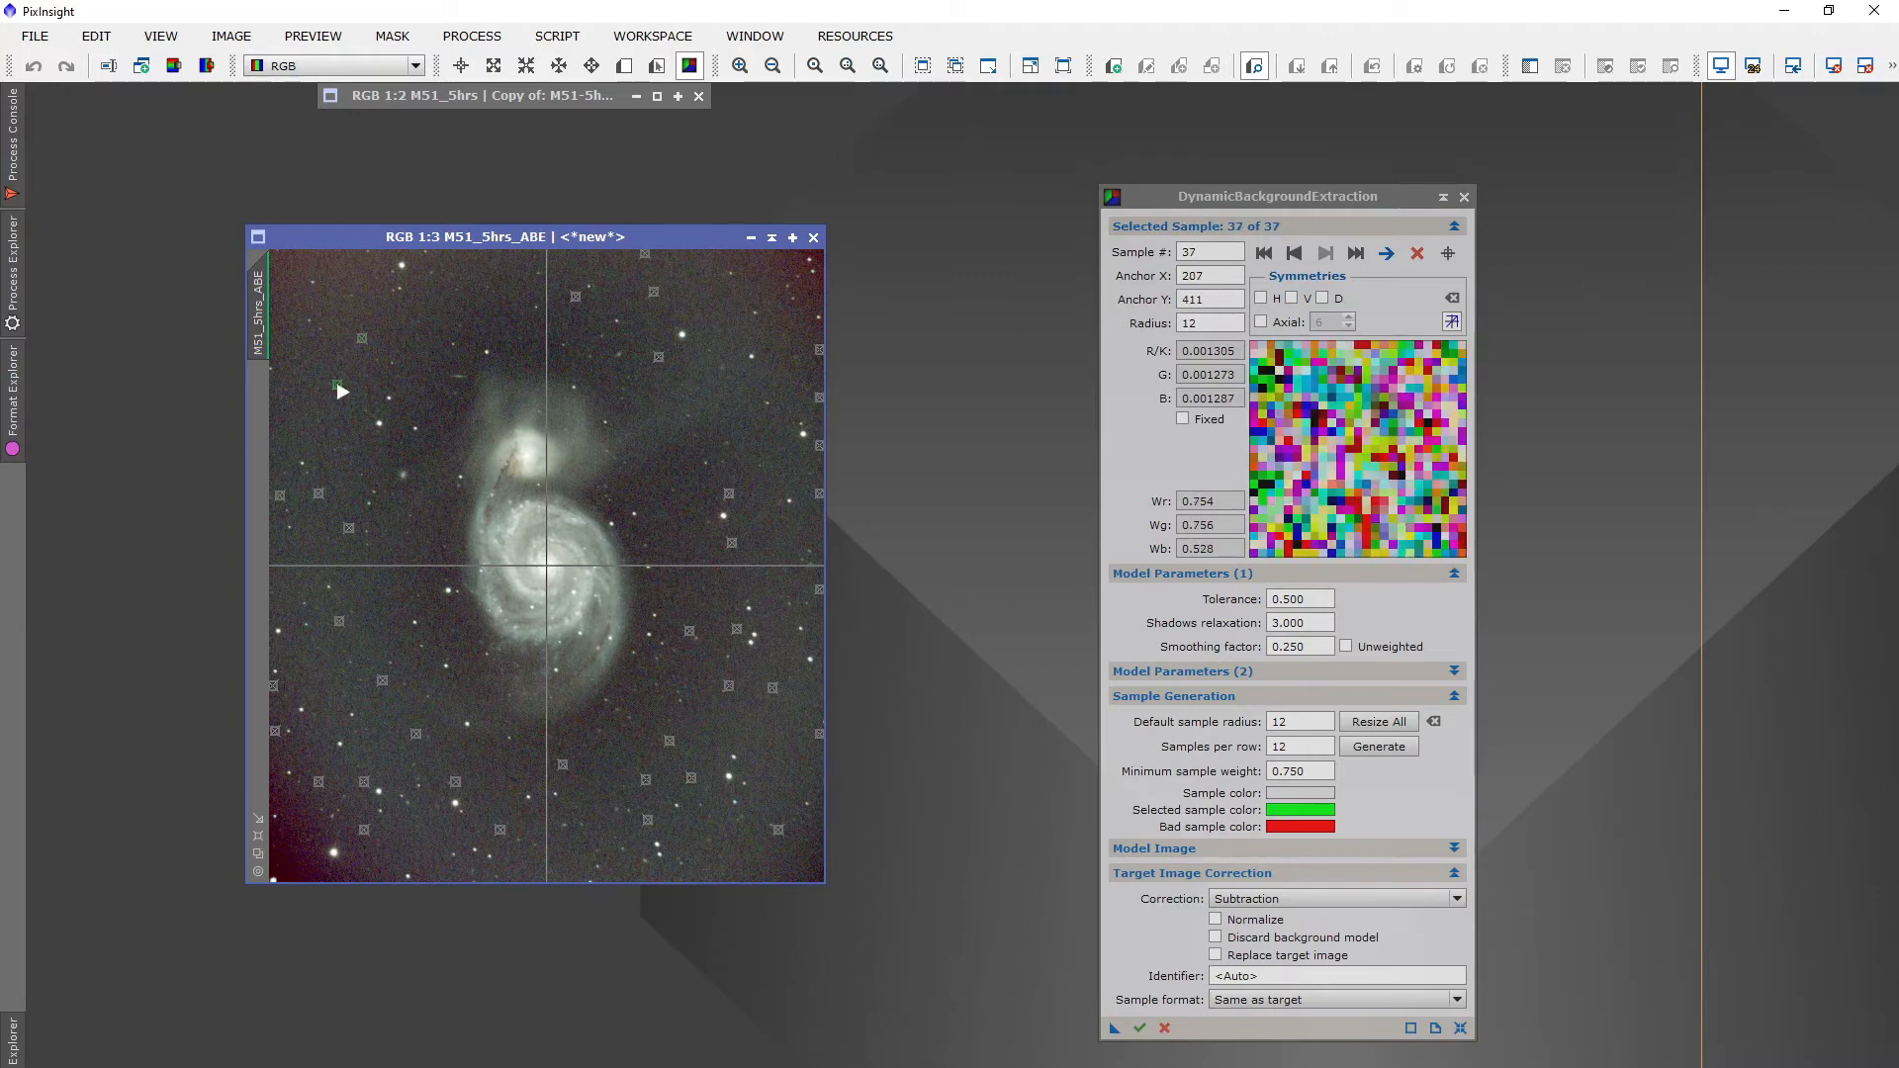
pyautogui.click(423, 331)
pyautogui.click(510, 327)
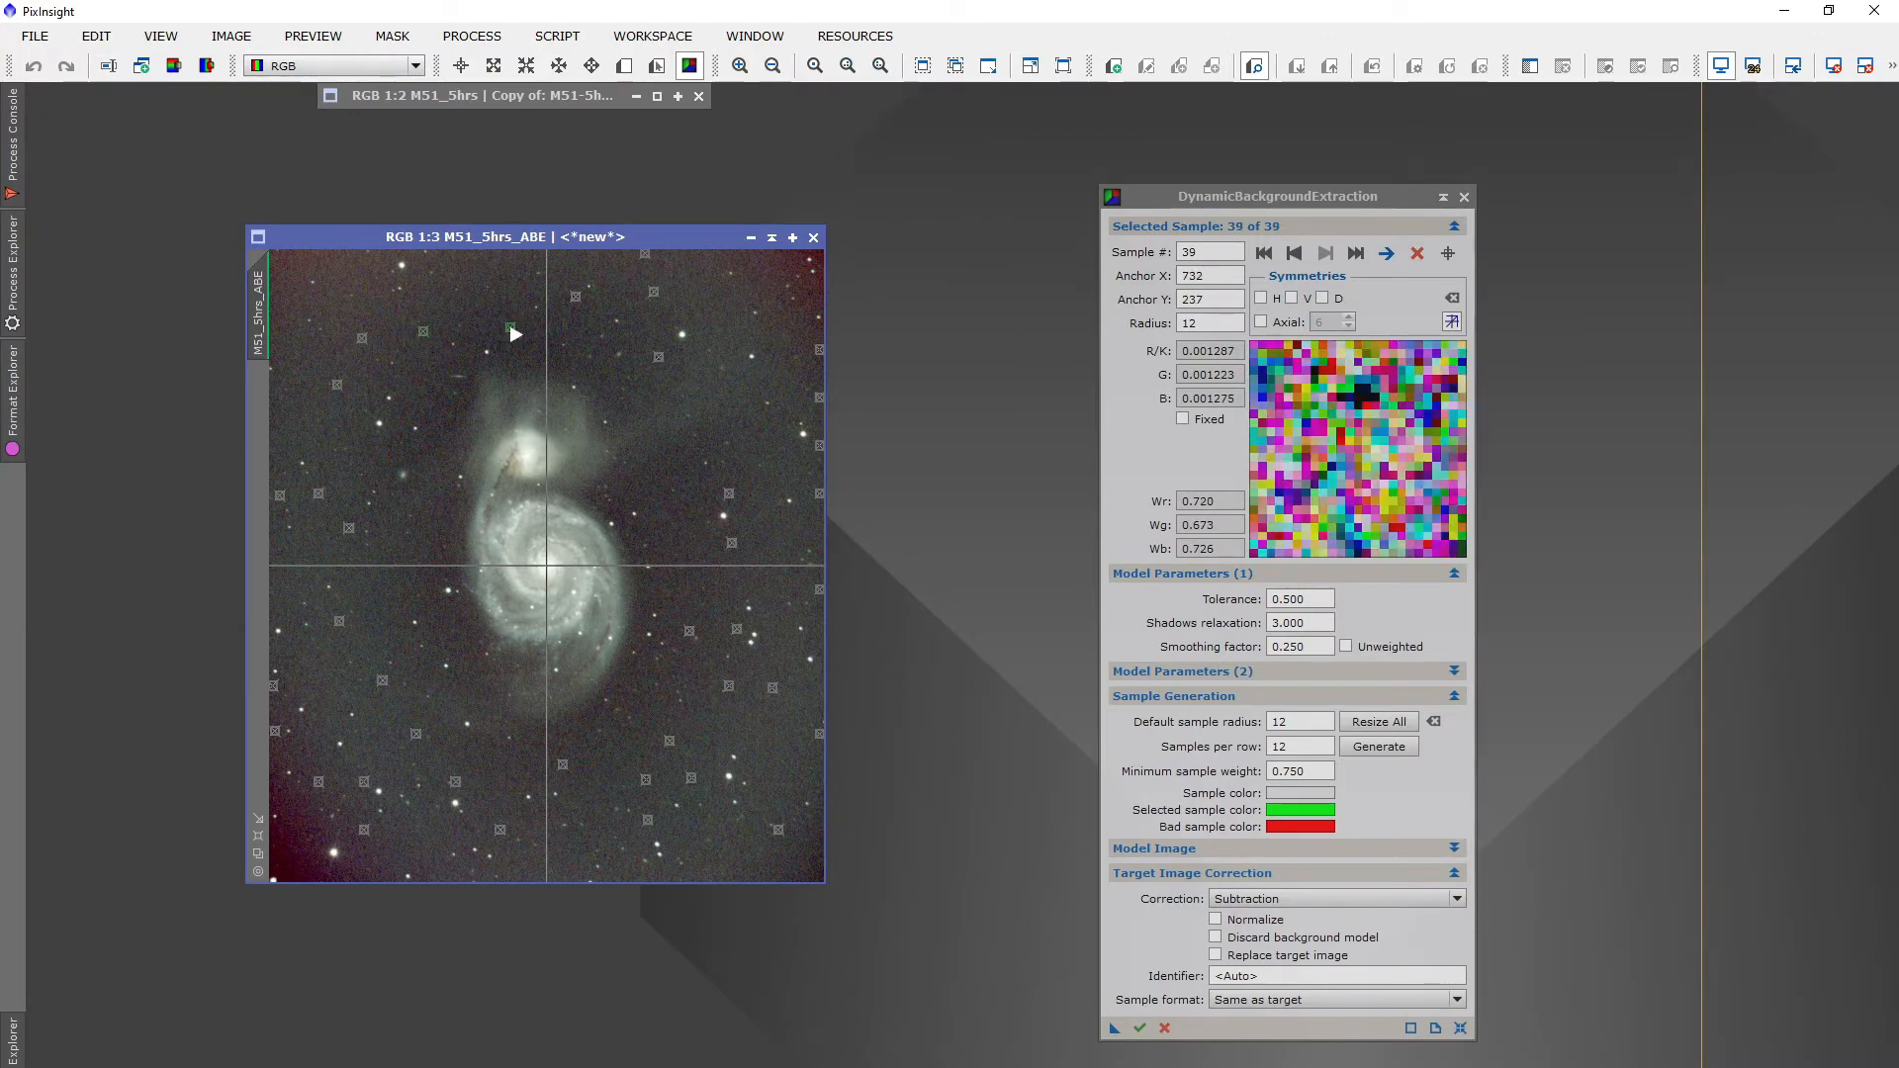
pyautogui.click(344, 267)
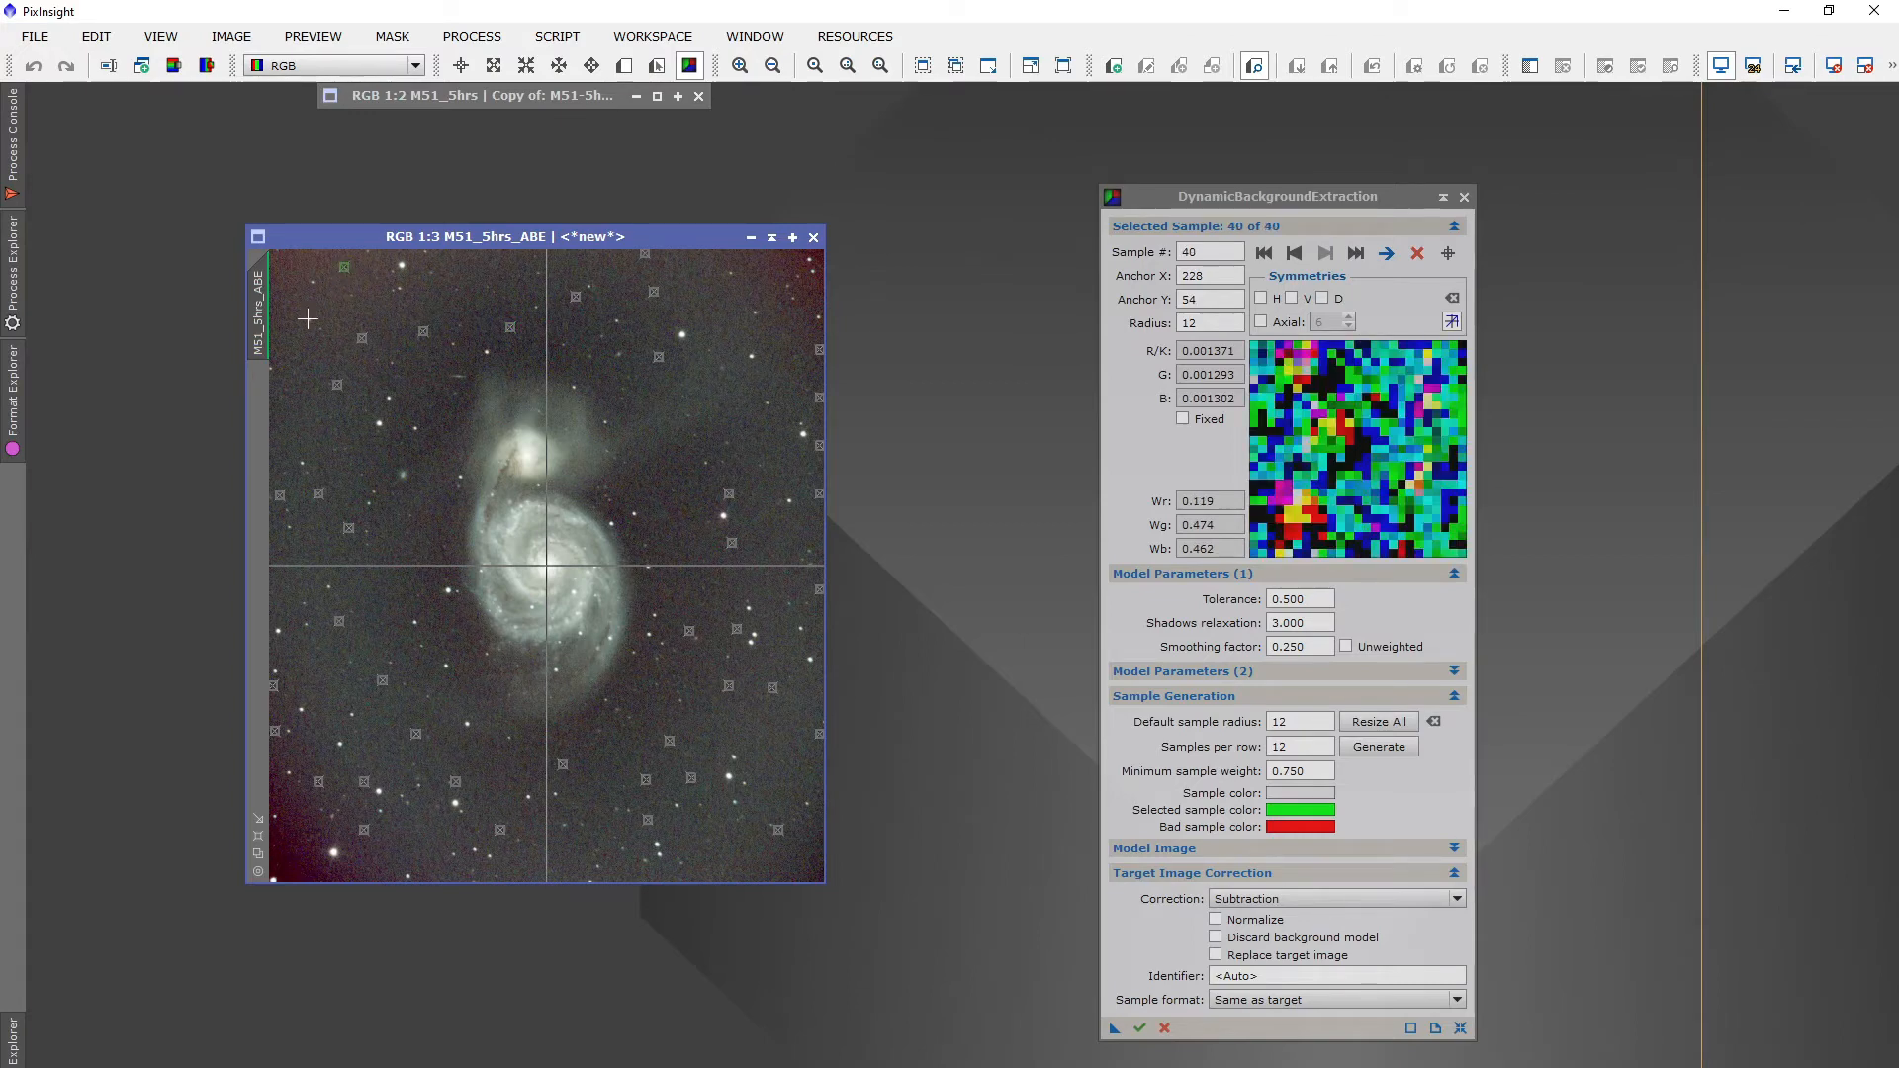
pyautogui.click(295, 413)
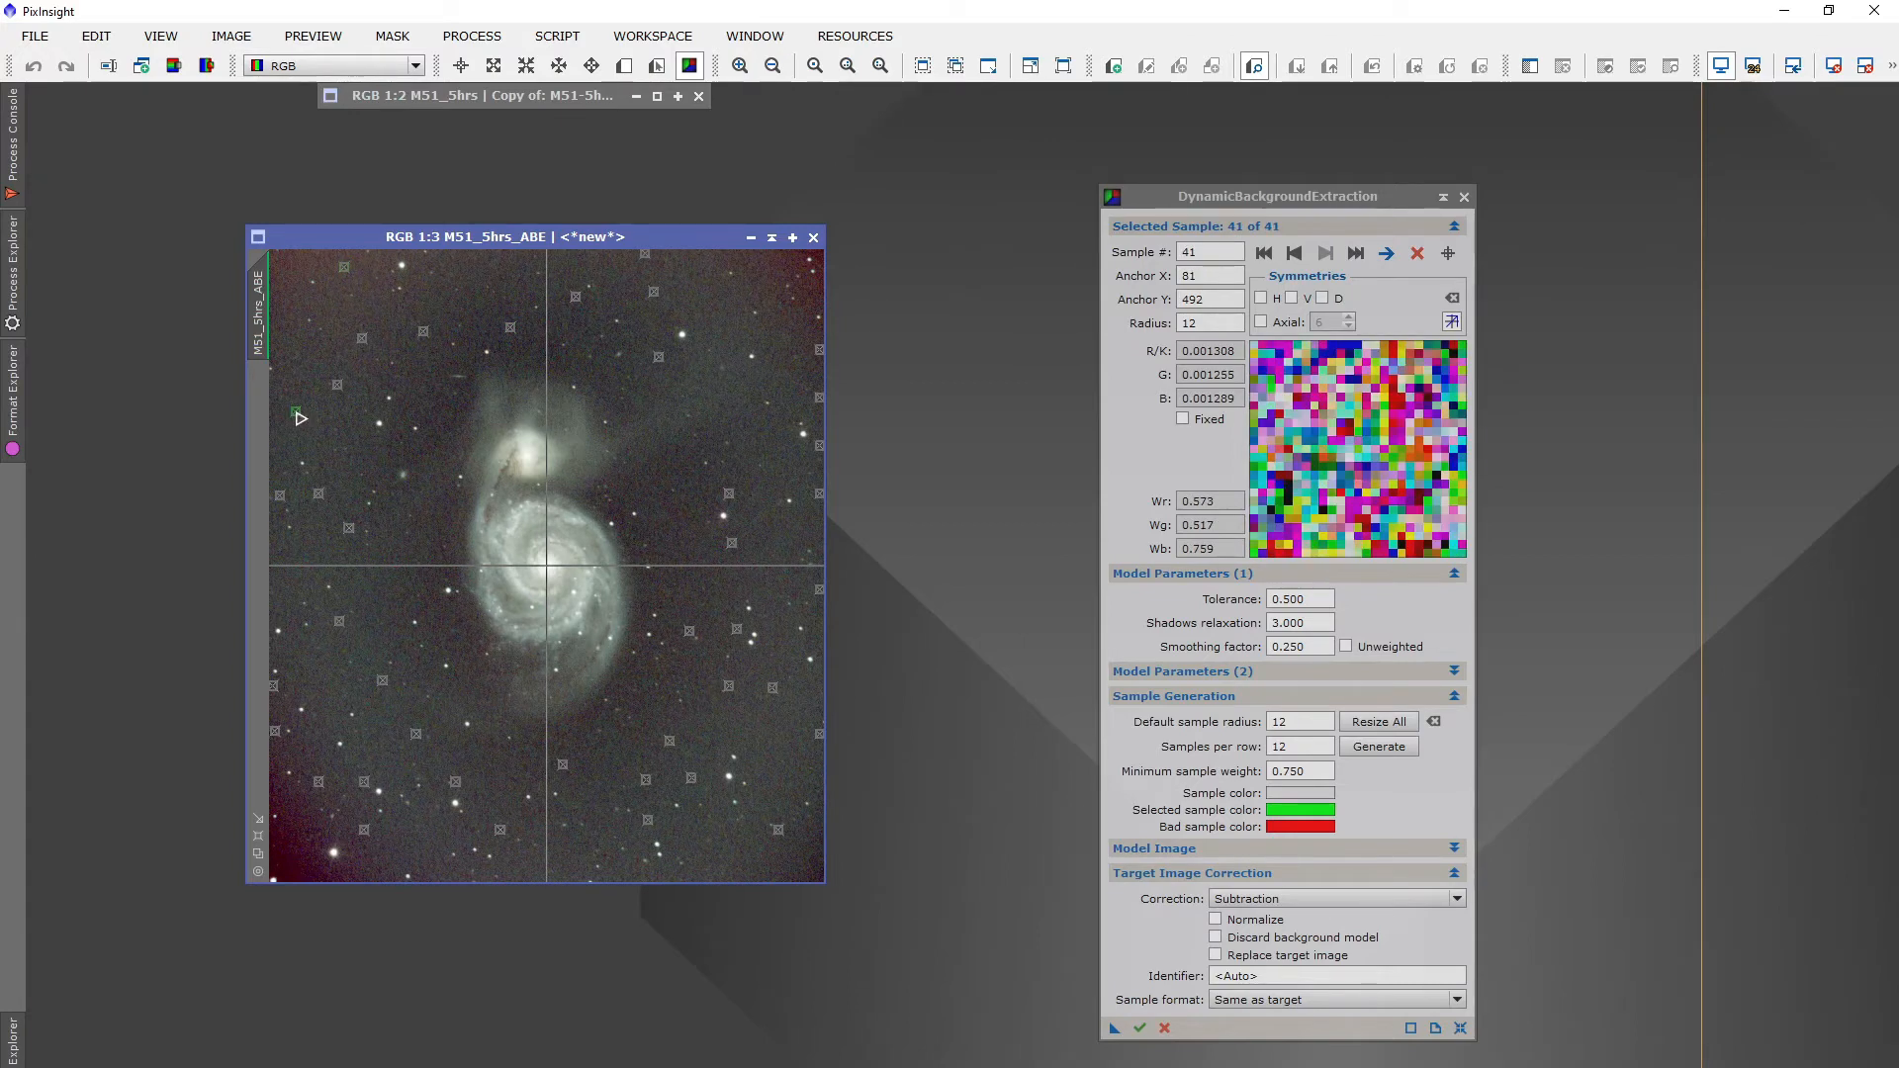
# Add four background samples in the image's upper-right area, including ones at about (1323, 147), (1497, 555) and (1488, 51)
pyautogui.click(705, 297)
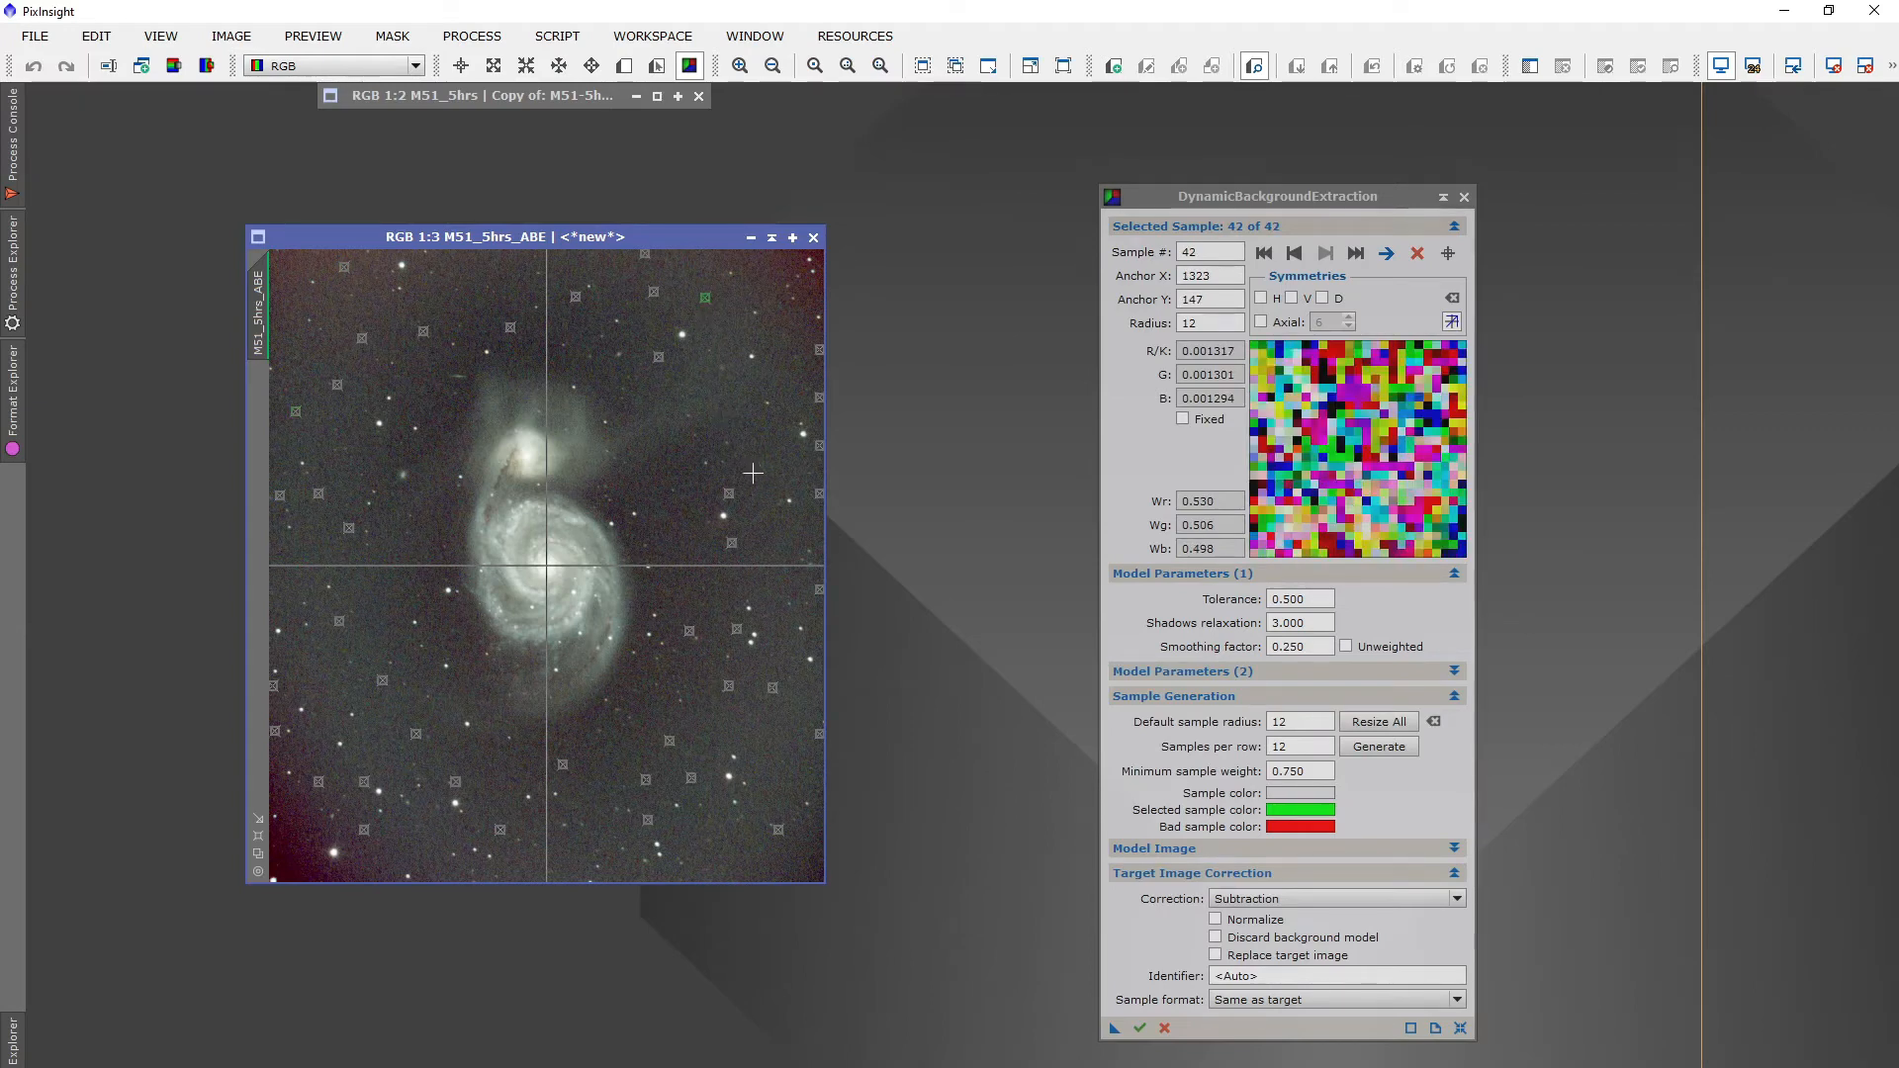
pyautogui.click(762, 432)
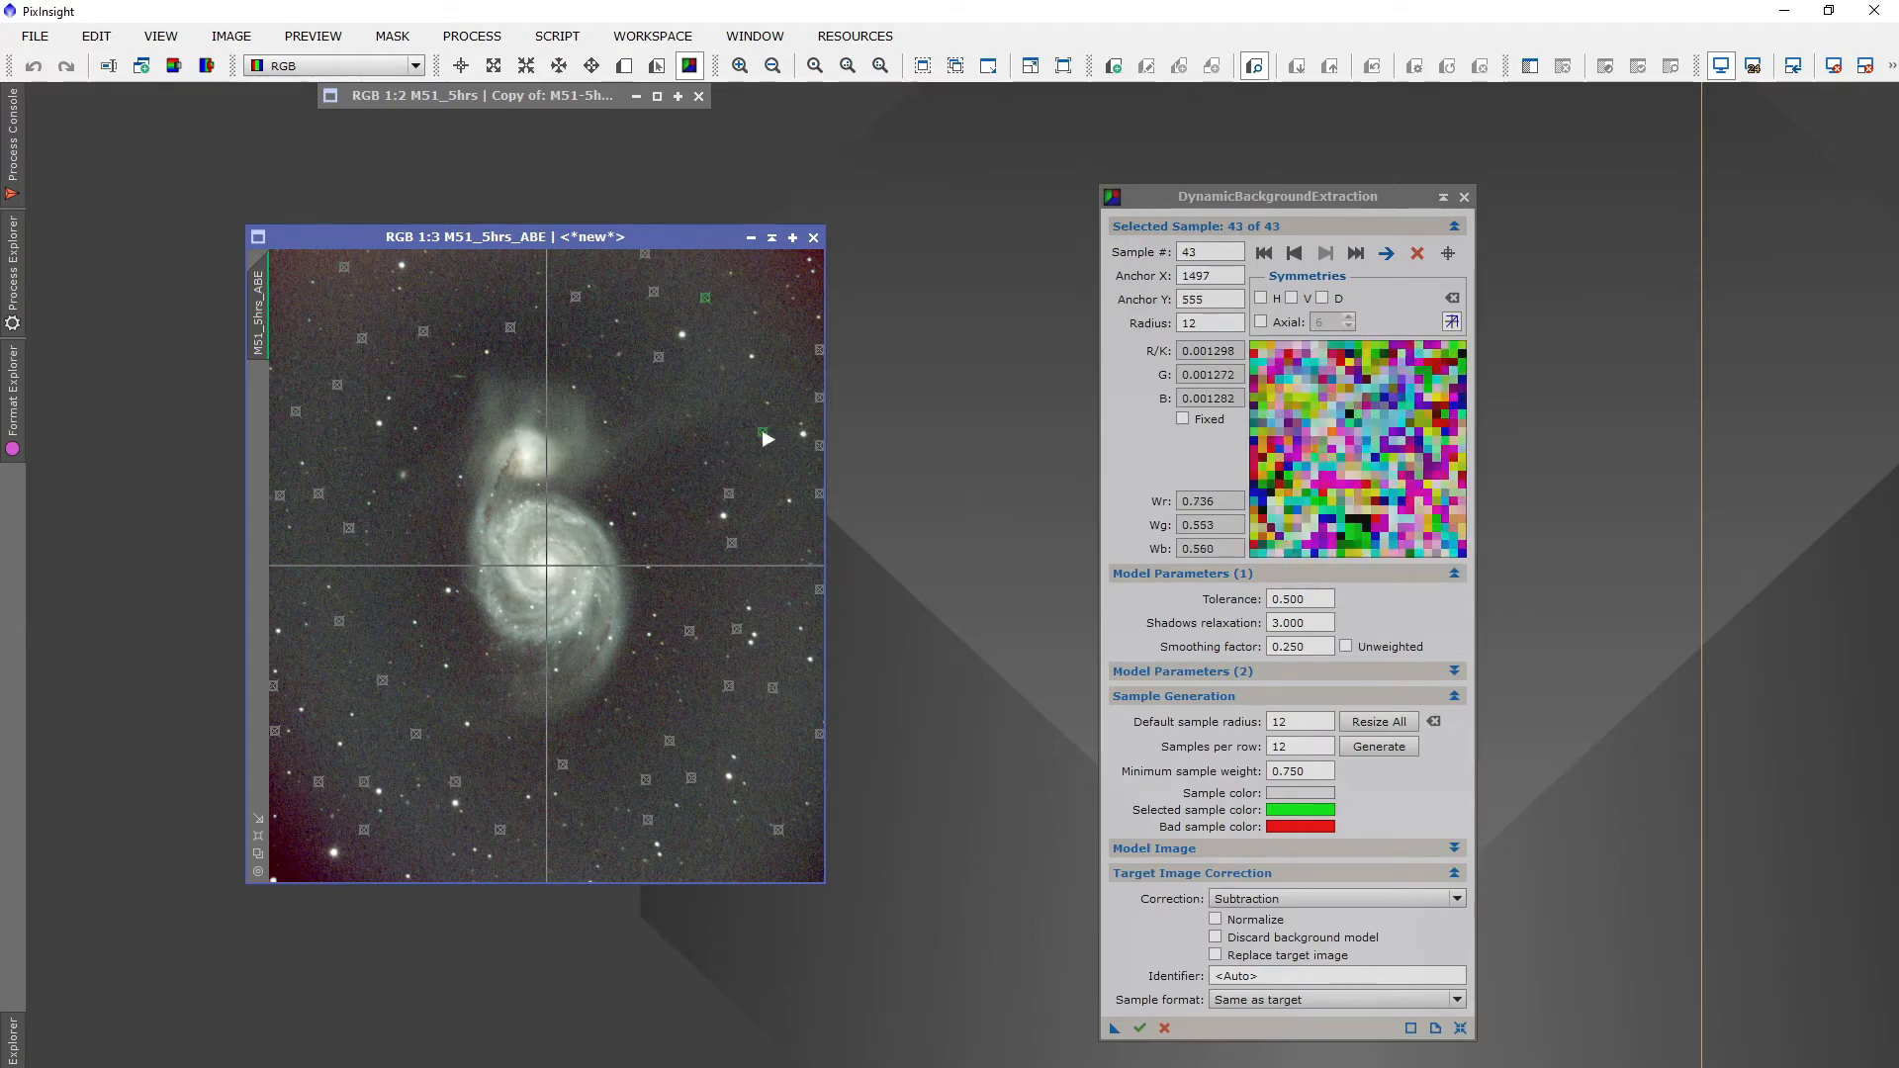
pyautogui.click(789, 326)
pyautogui.click(760, 267)
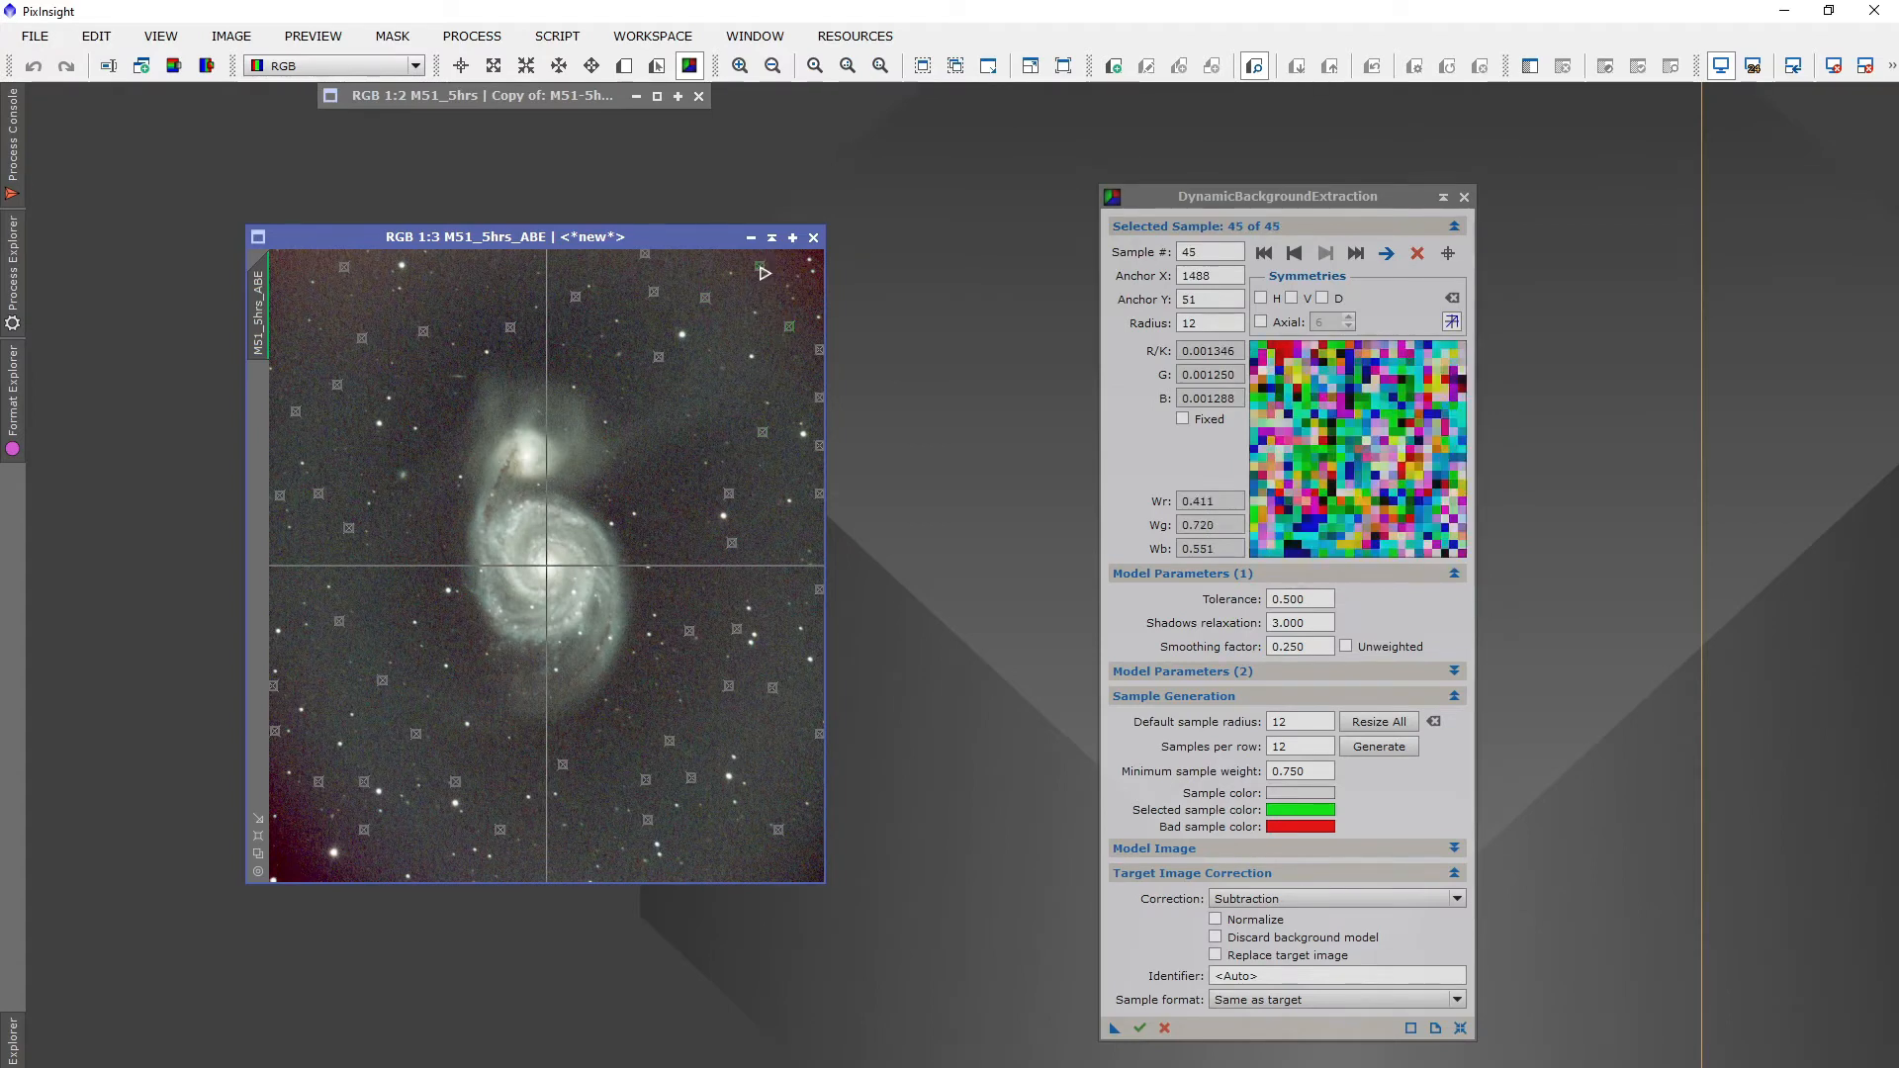
# Add four background samples towards the image's lower-right corner, including ones at about (1593, 1866), (1572, 1581) and (1539, 1455)
pyautogui.click(735, 859)
pyautogui.click(794, 865)
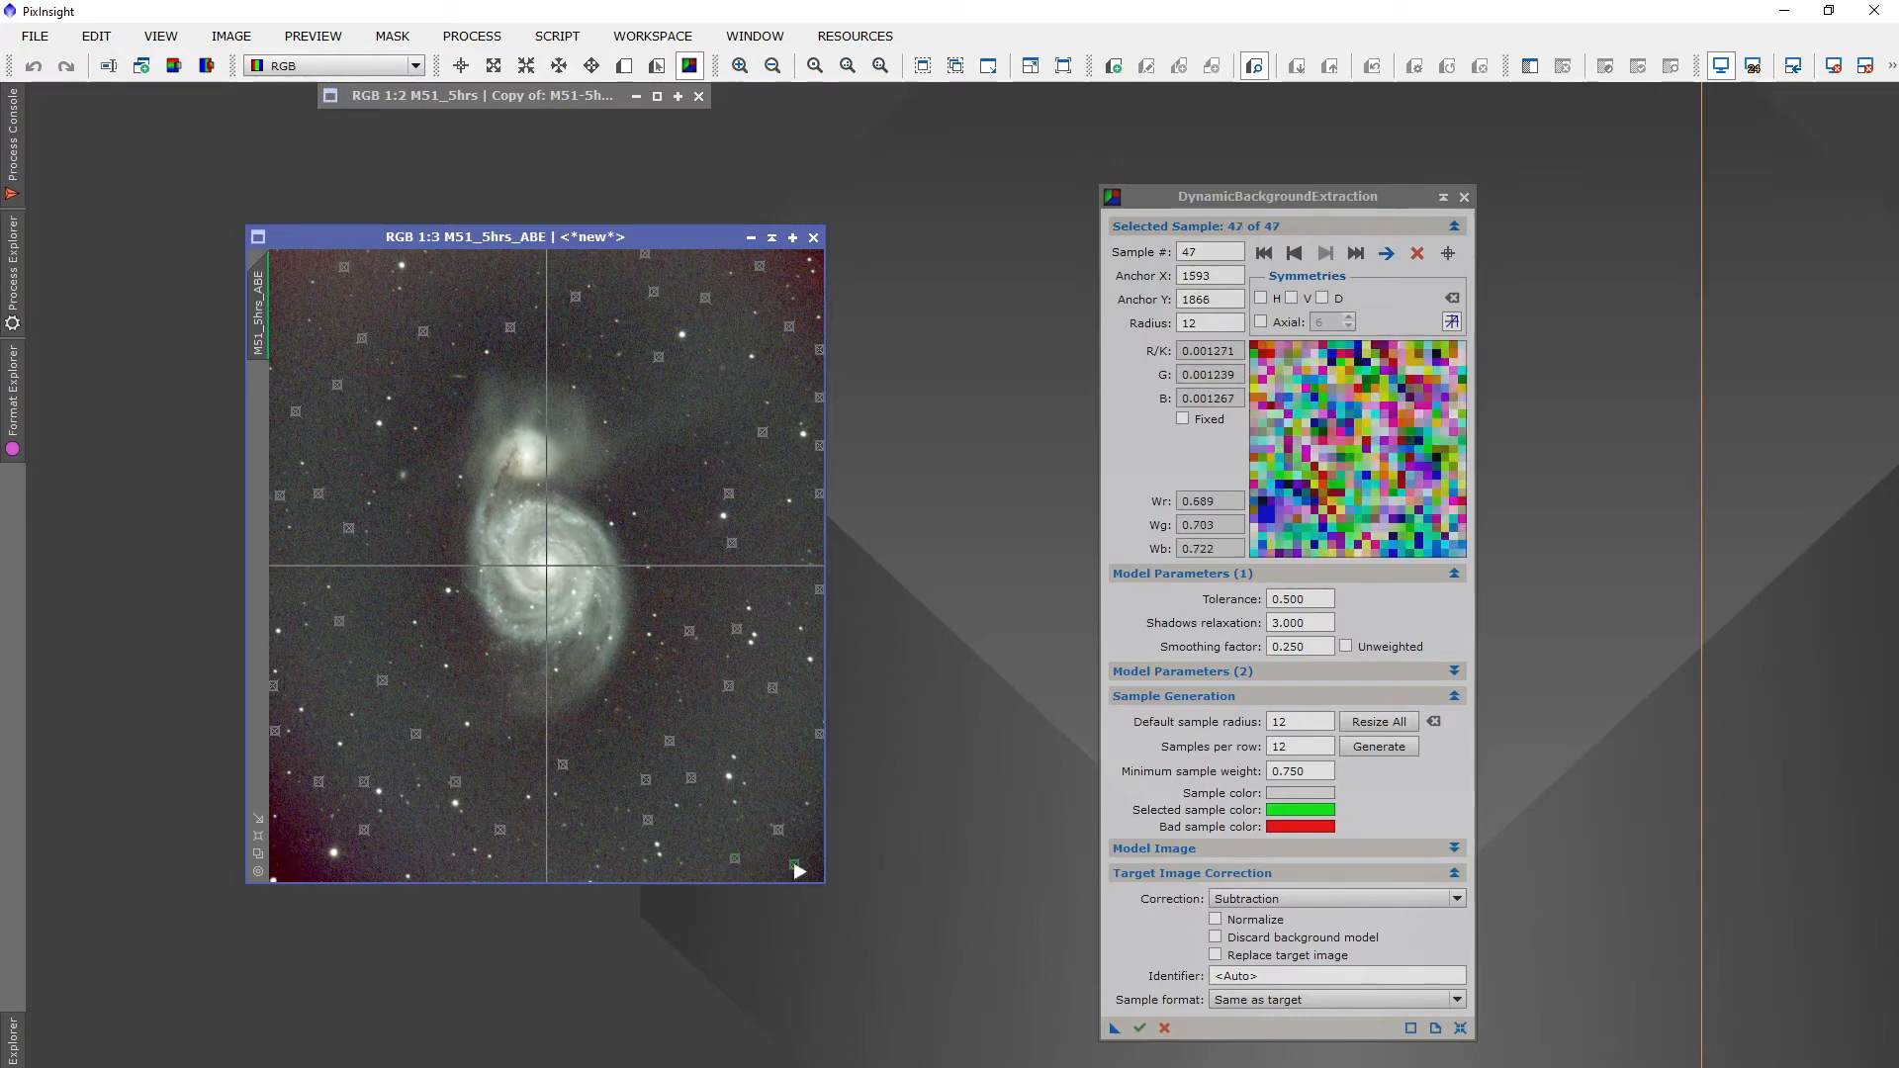
pyautogui.click(788, 772)
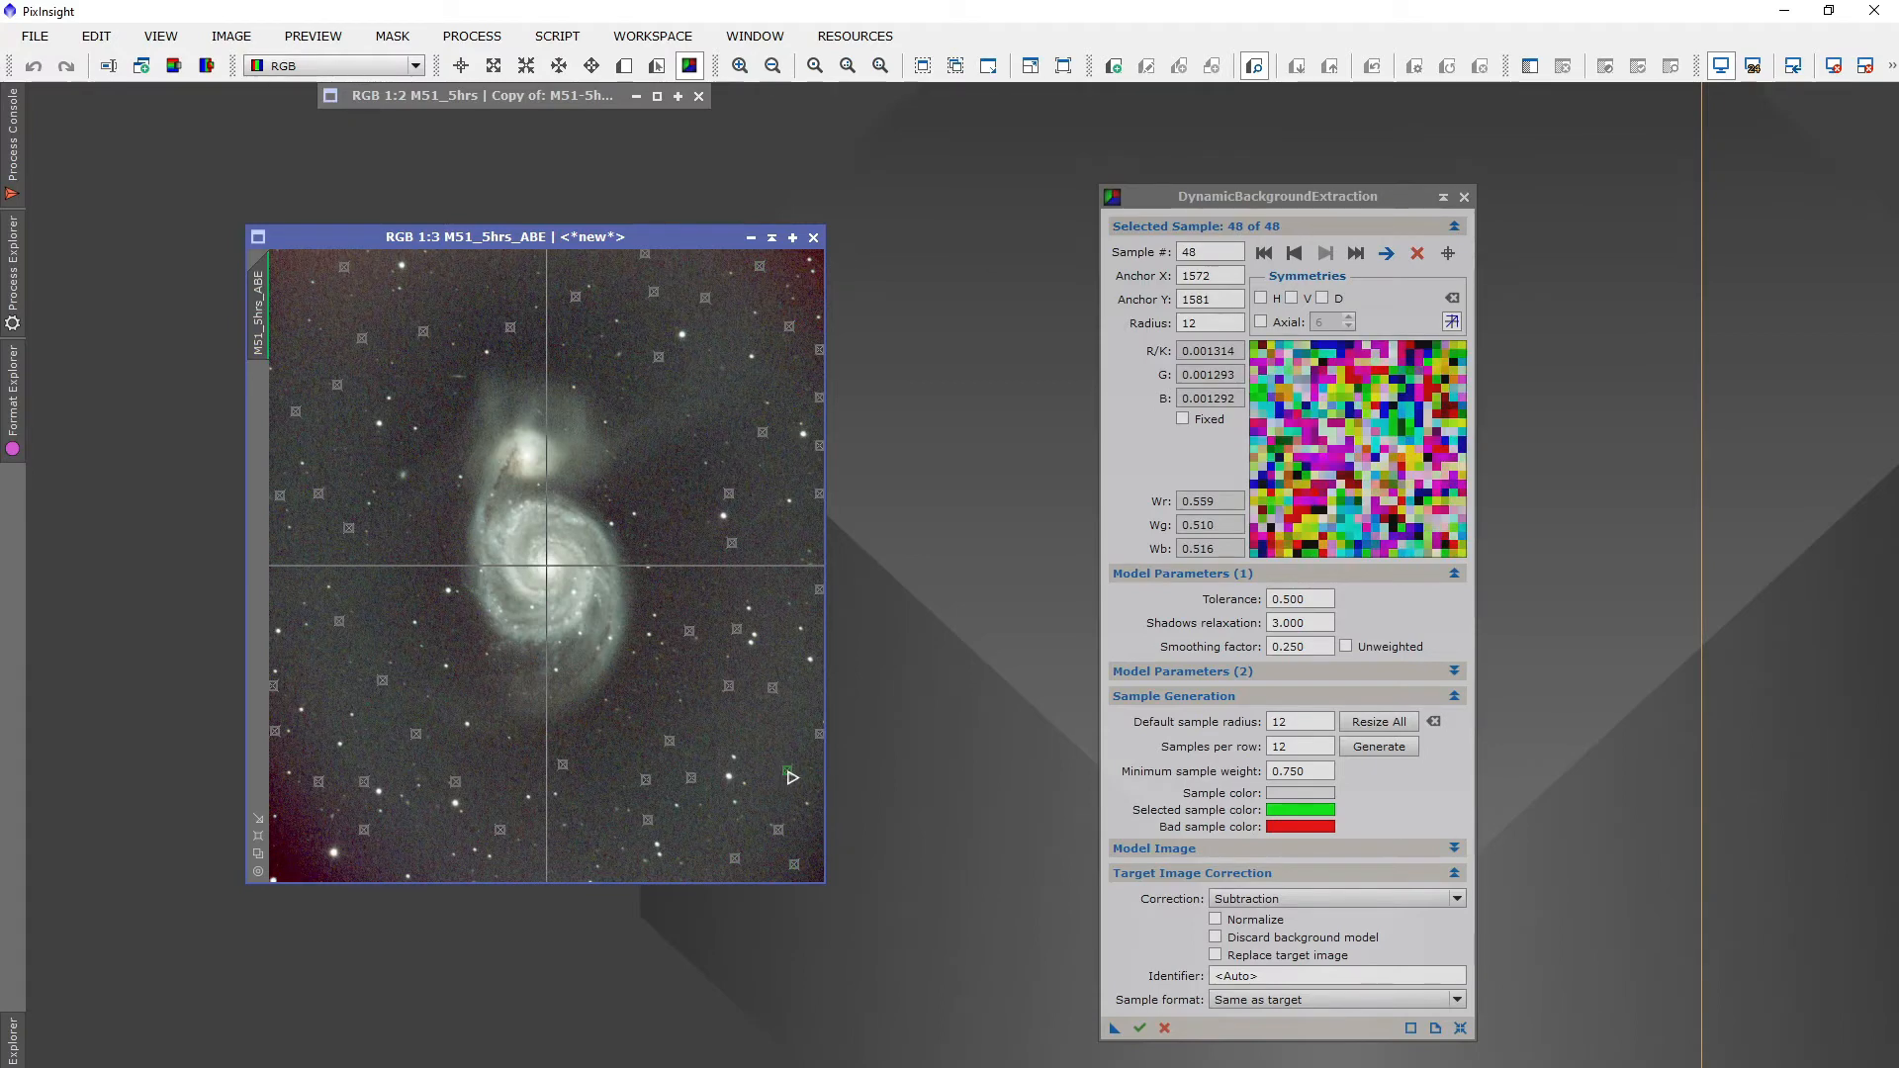
pyautogui.click(777, 731)
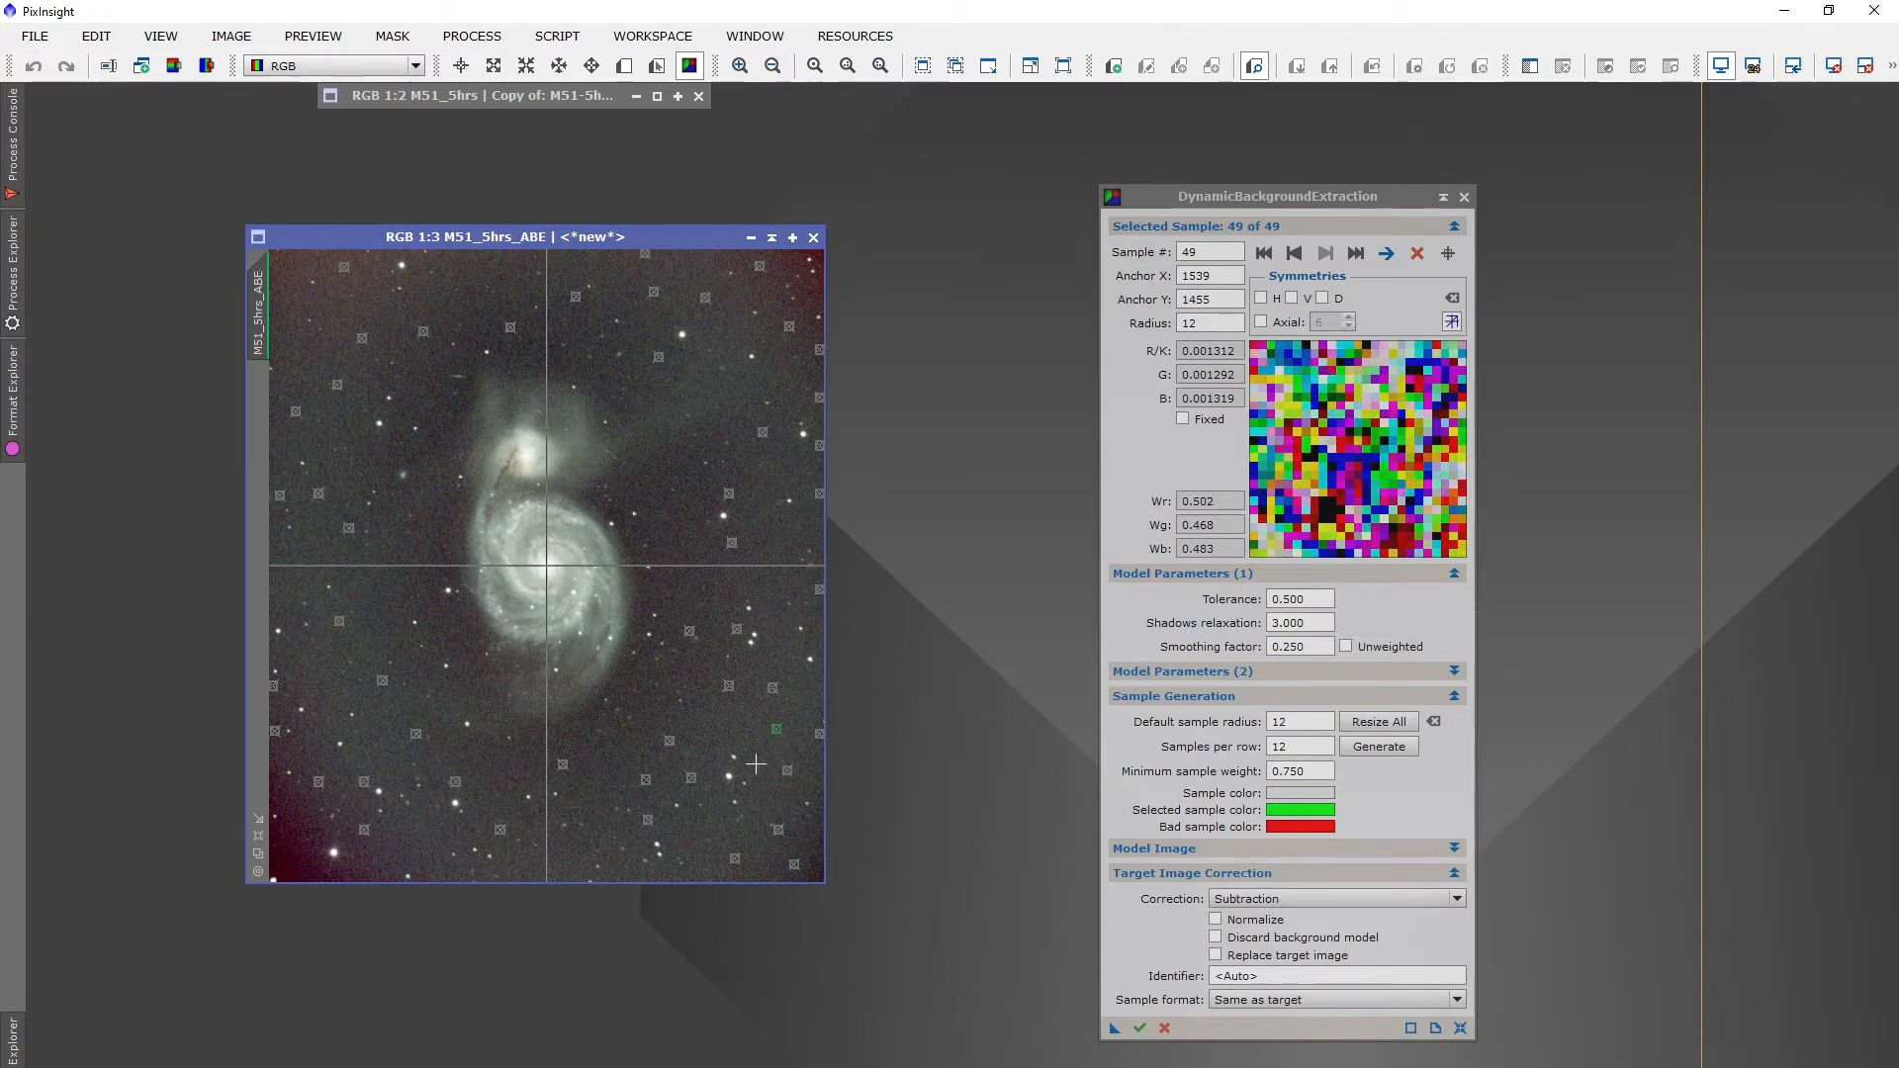
# Add three background samples in the image's lower-left area at about (405, 1821), (105, 1839) and (165, 1338)
pyautogui.click(402, 850)
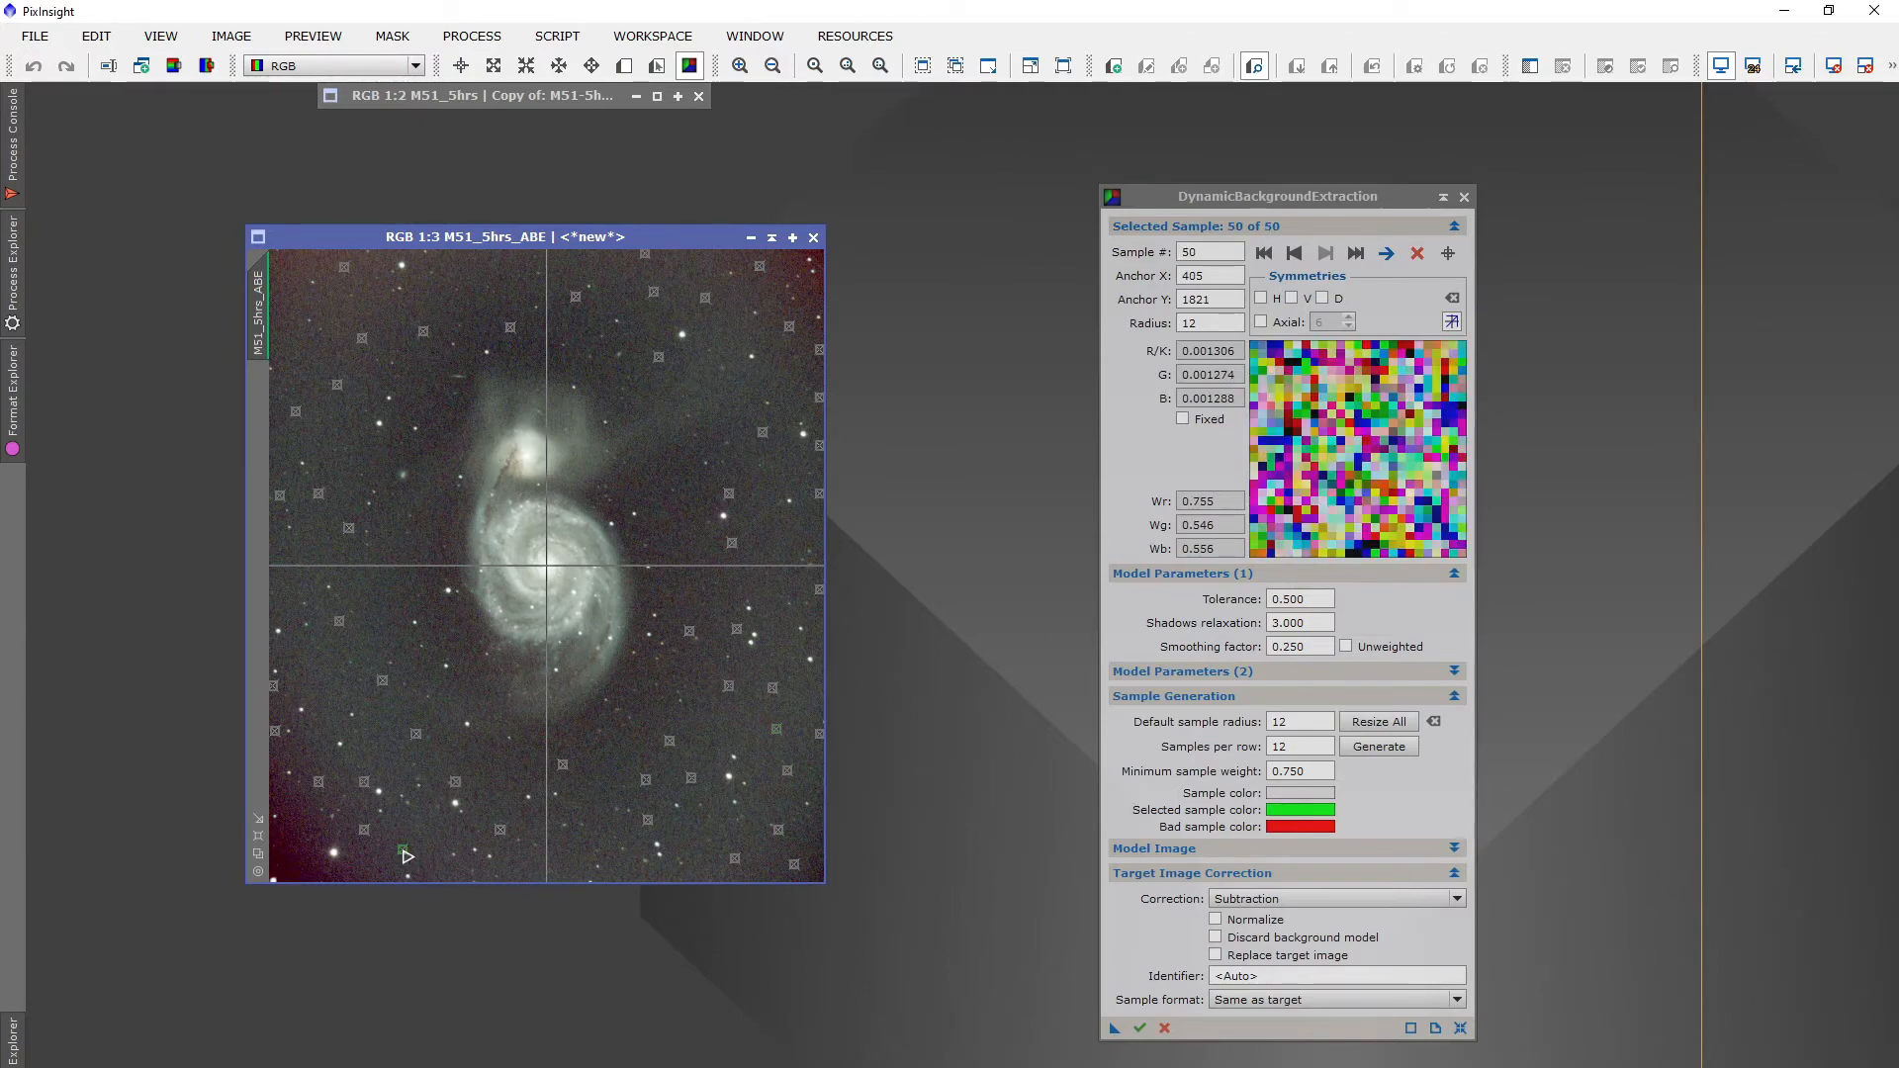
pyautogui.click(303, 855)
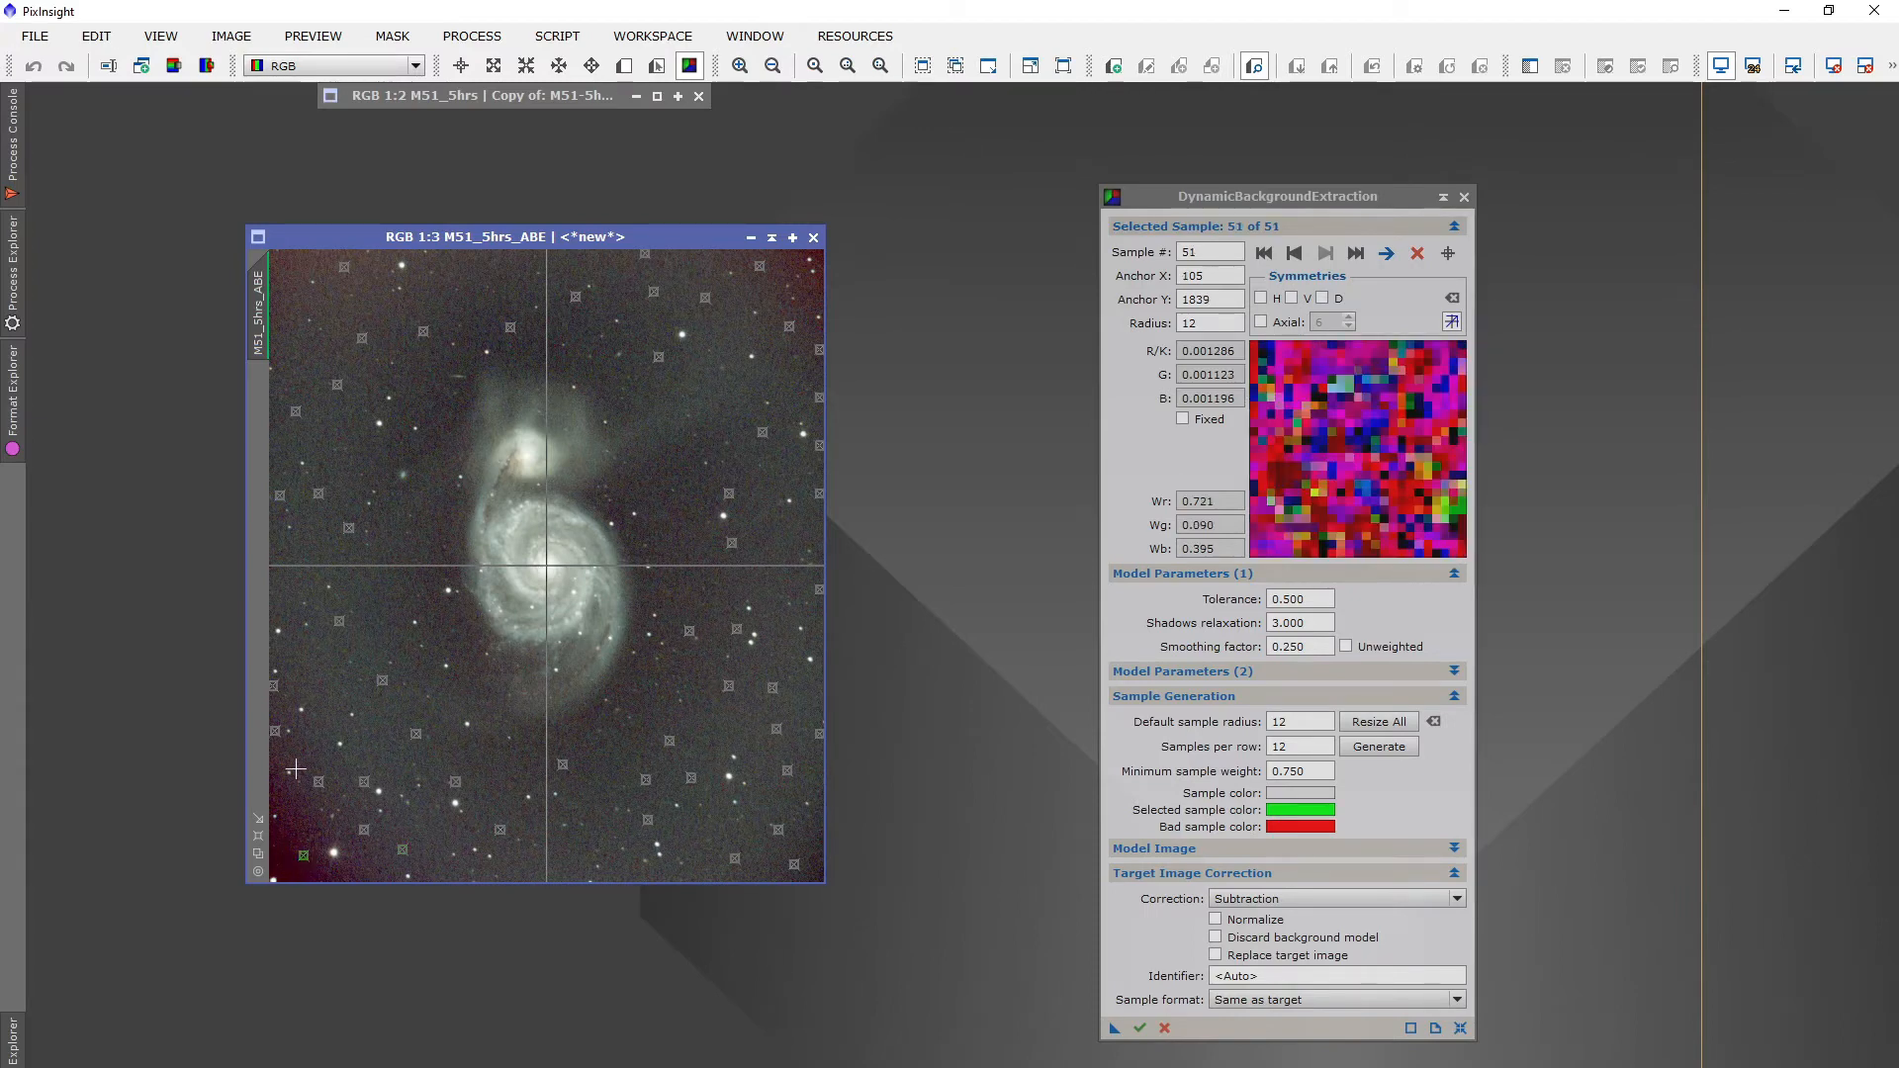
pyautogui.click(324, 691)
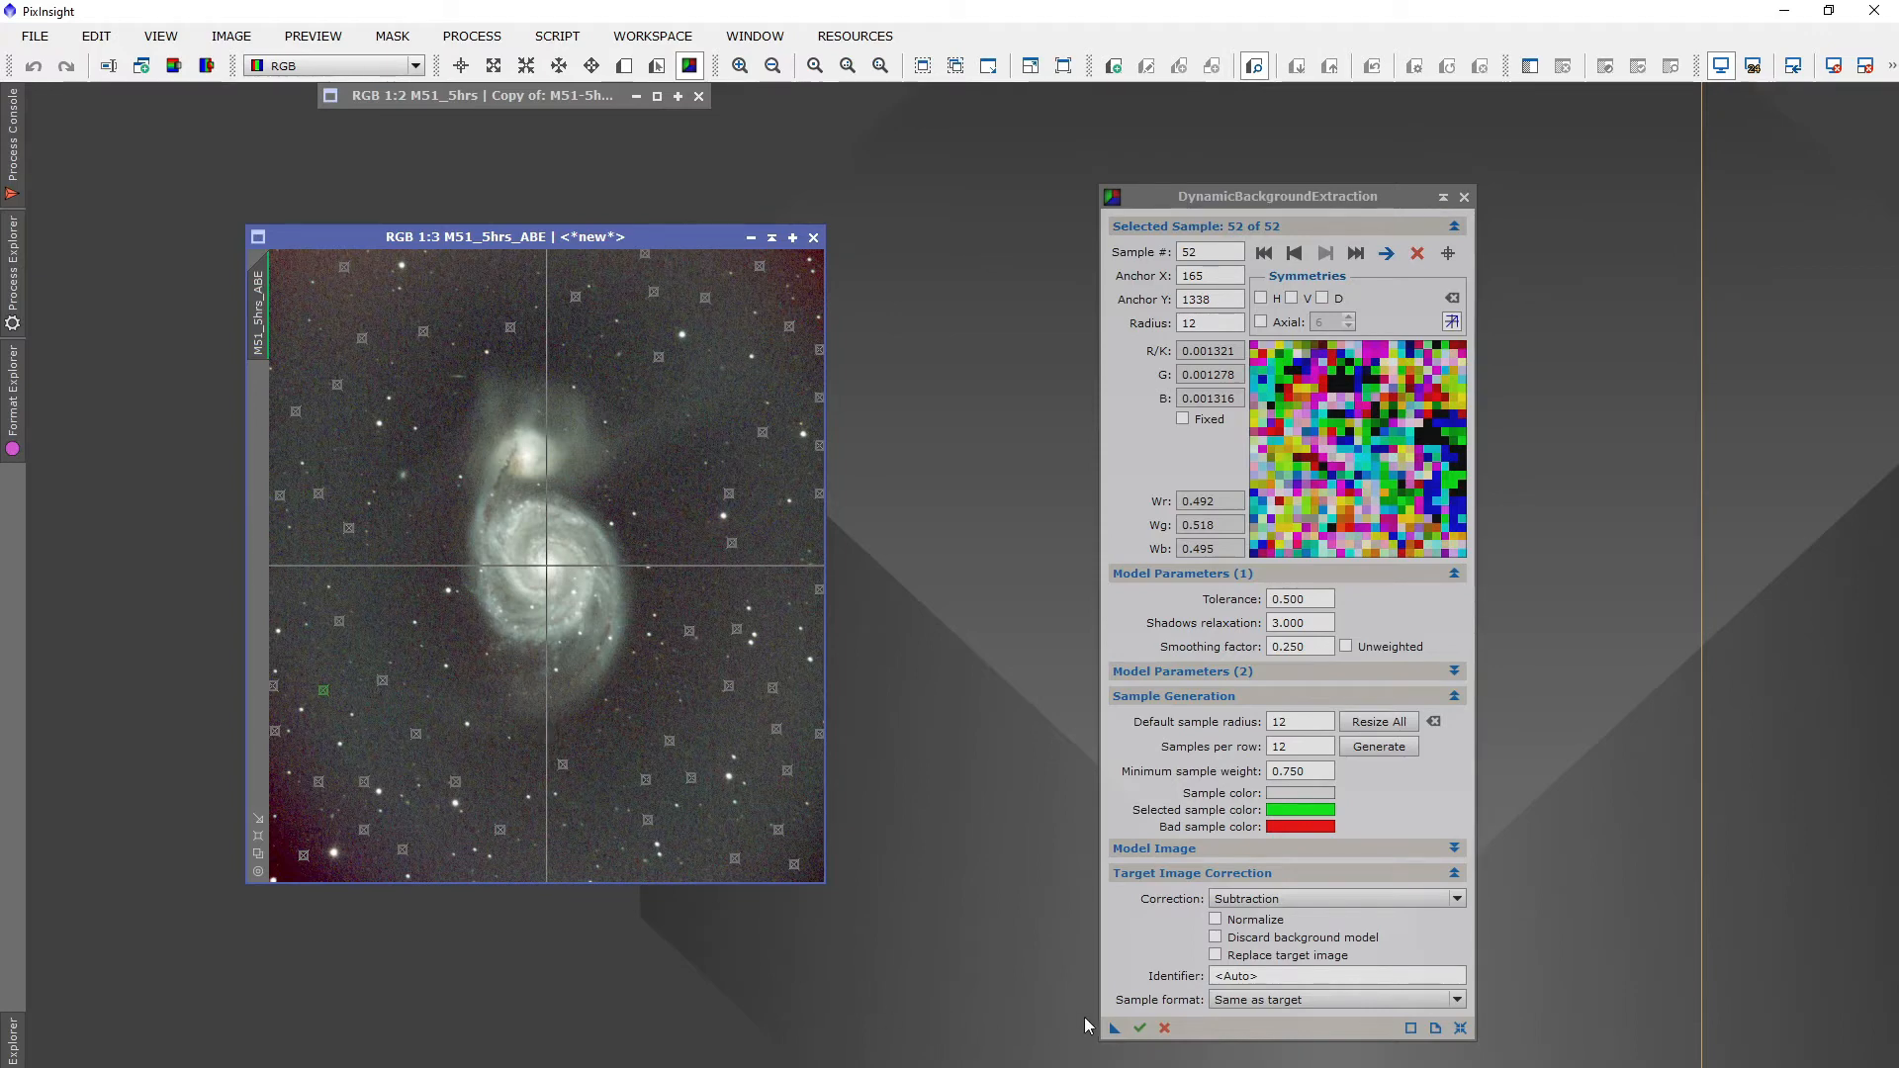
# Run DynamicBackgroundExtraction with Subtraction correction and inspect the auto-stretched background model and corrected image, closing the model
pyautogui.click(1140, 1031)
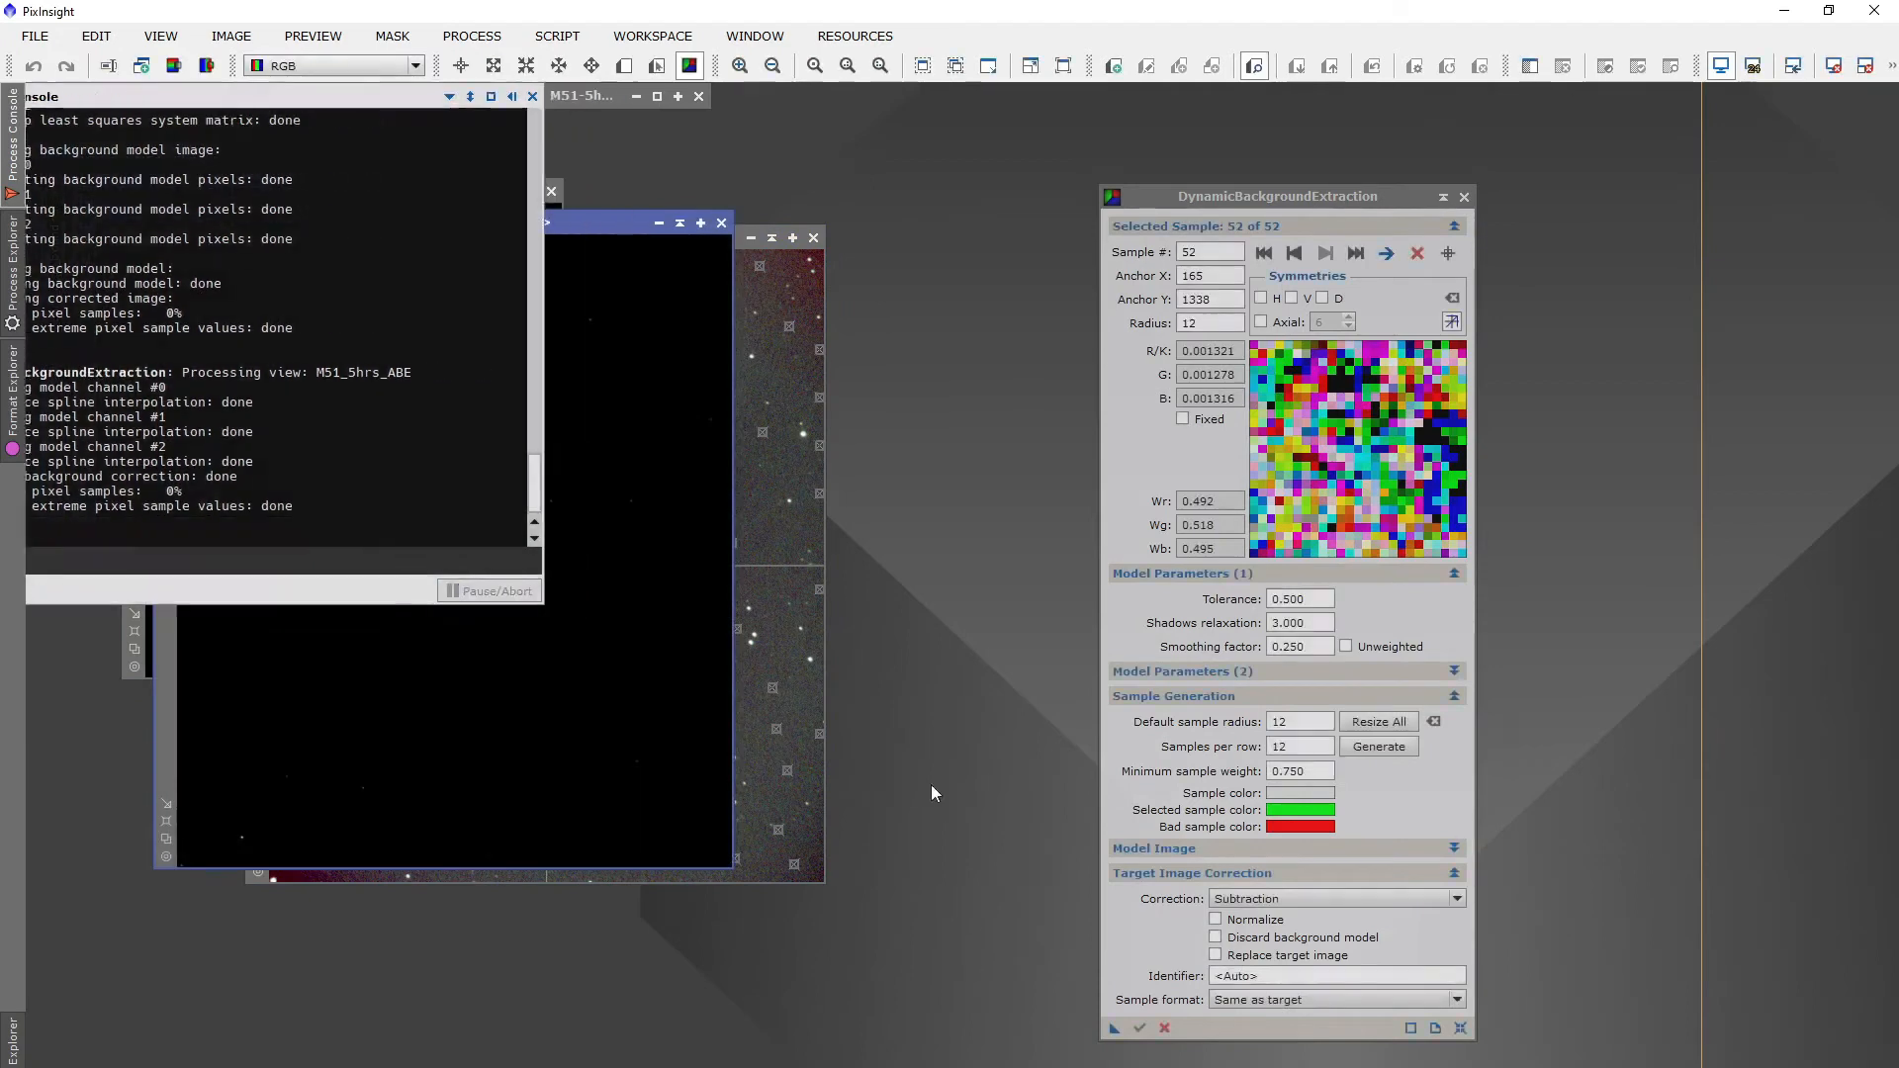
pyautogui.moveTo(579, 226); pyautogui.dragTo(1058, 259)
pyautogui.moveTo(447, 187); pyautogui.dragTo(354, 233)
pyautogui.hotkey('ctrl', 'a')
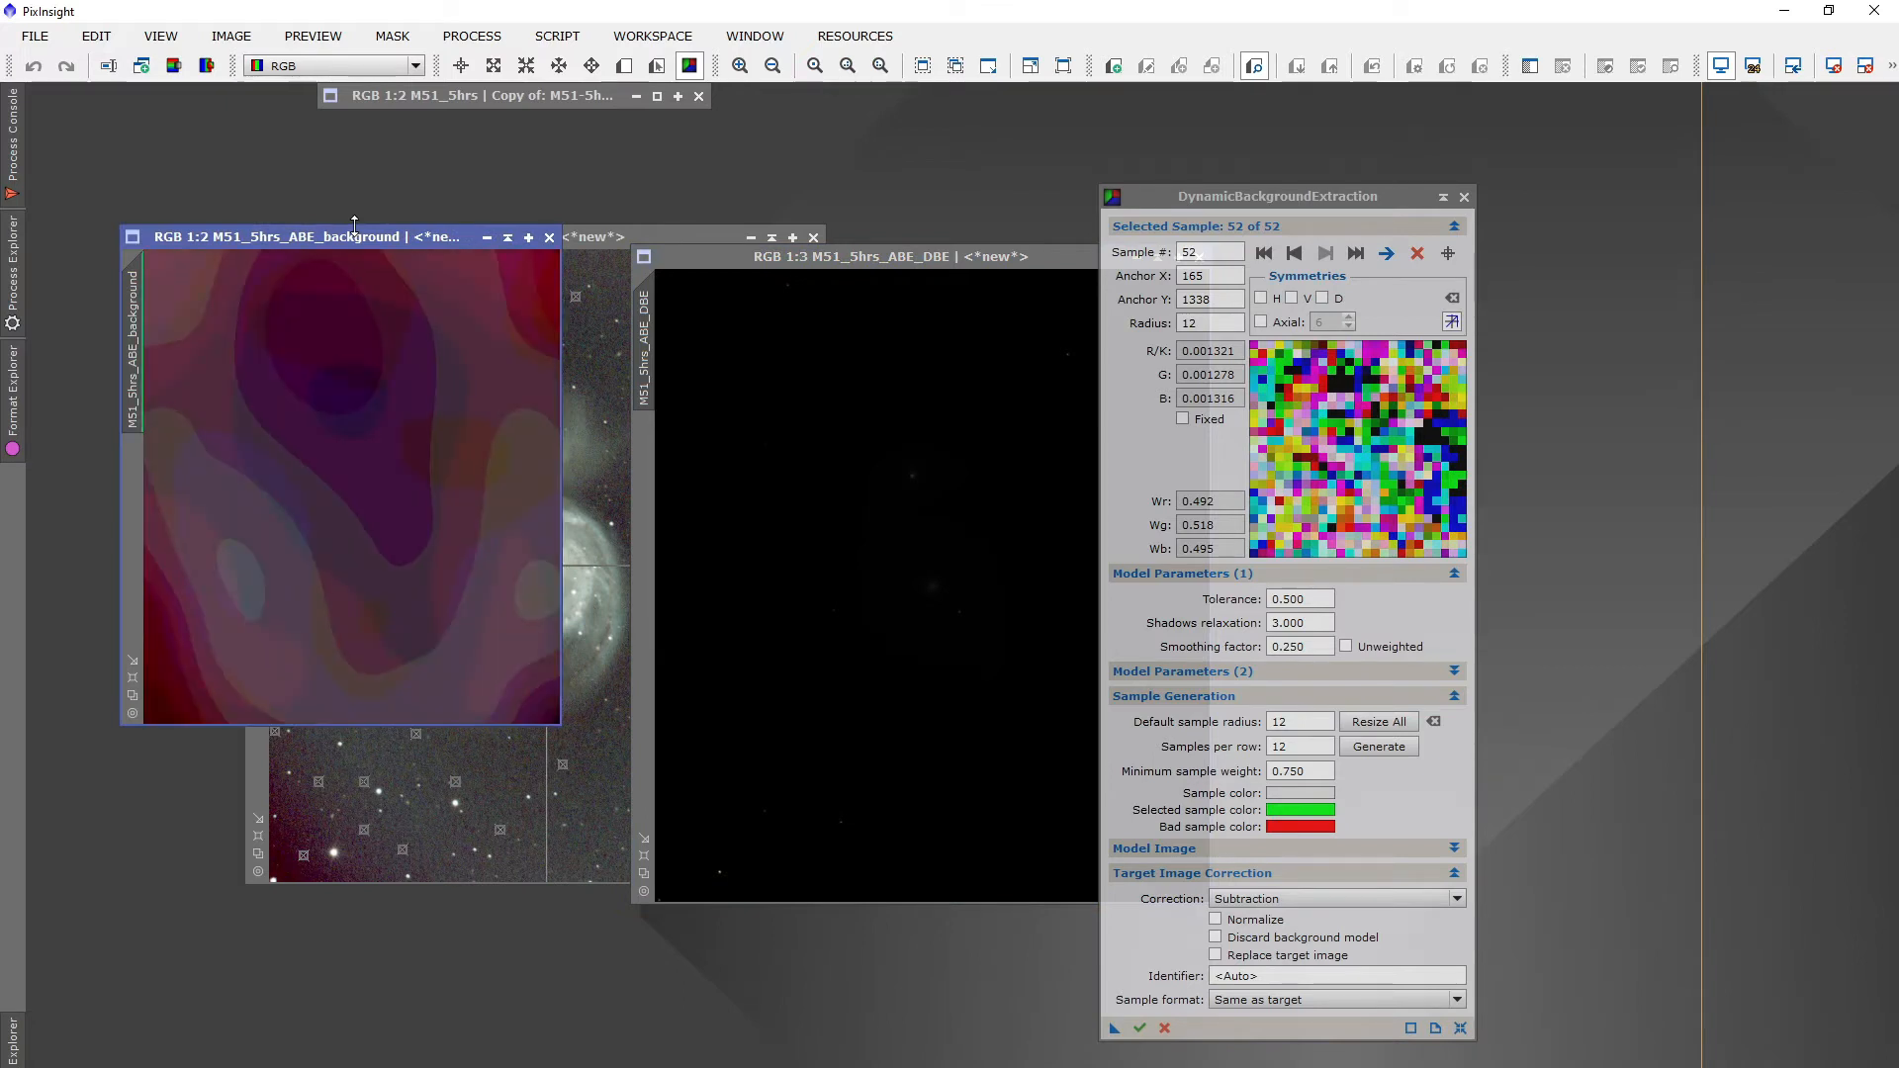
pyautogui.click(549, 237)
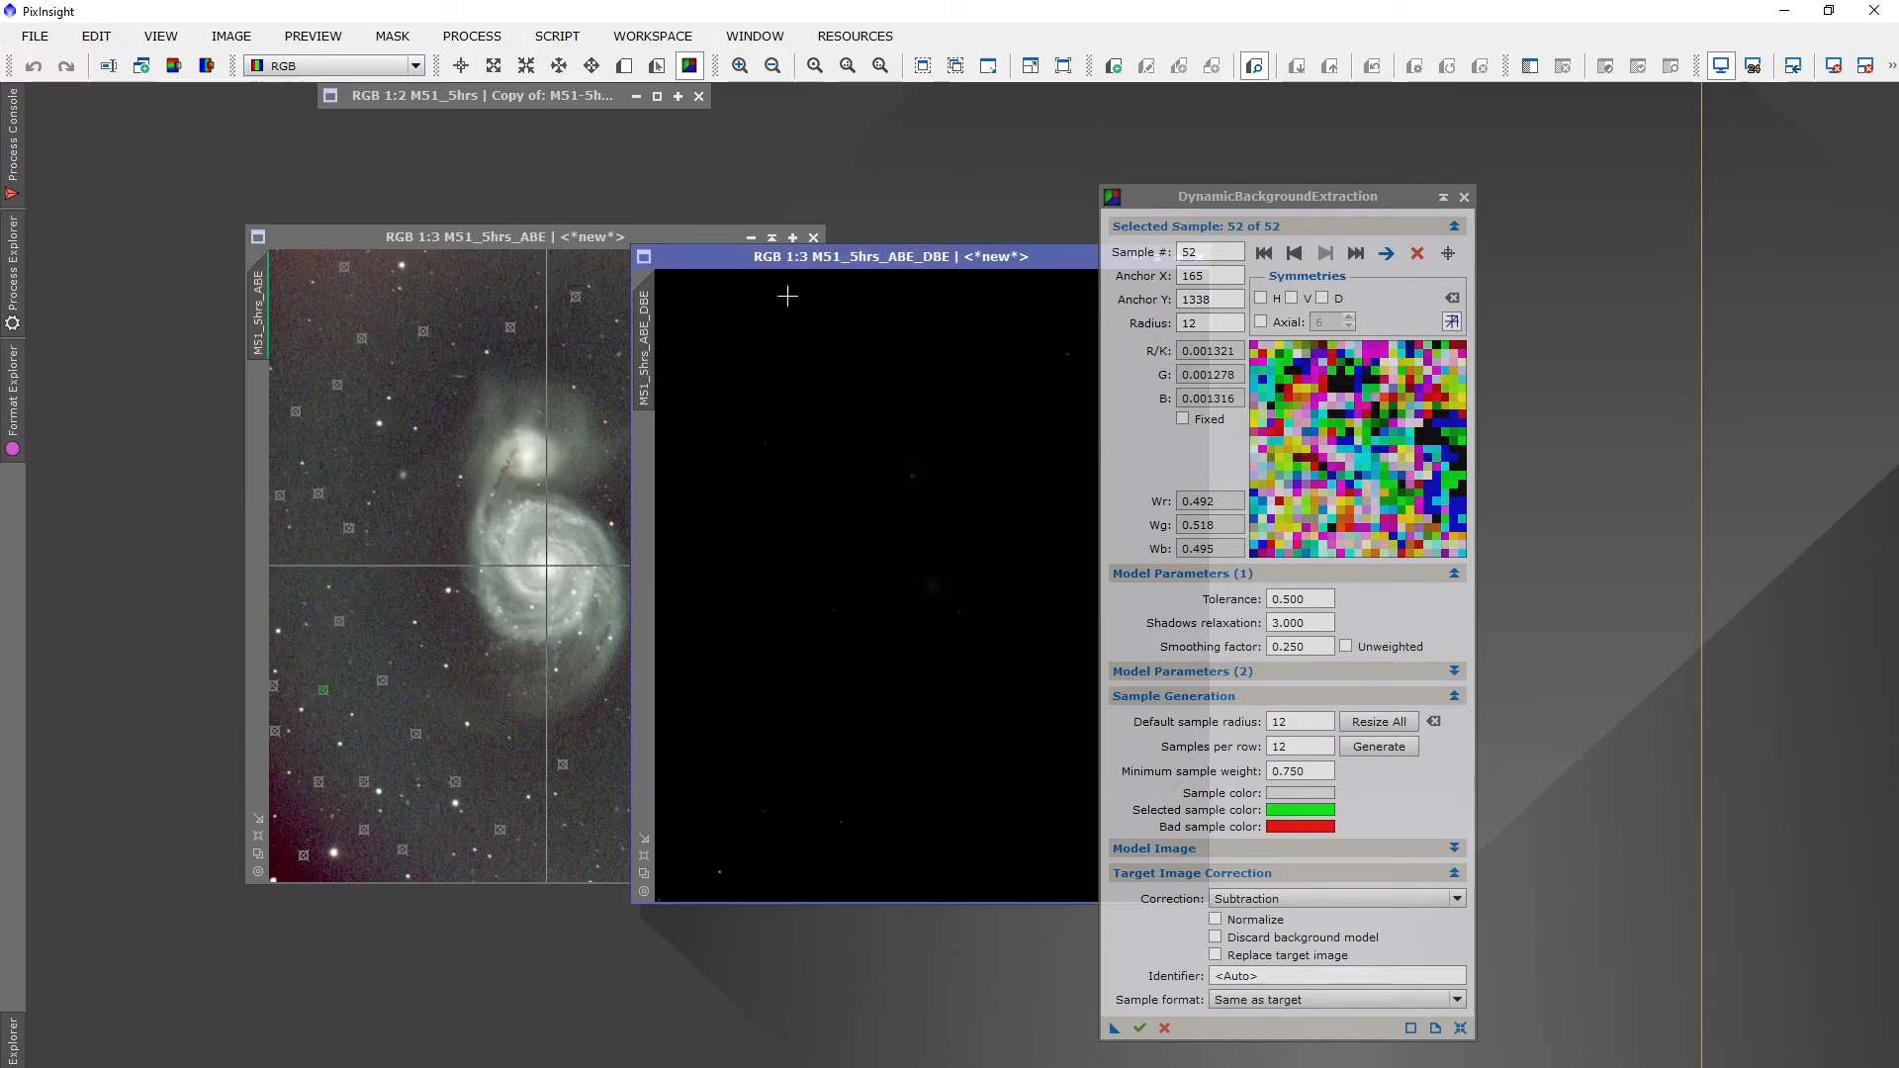
pyautogui.moveTo(1076, 261); pyautogui.dragTo(880, 265)
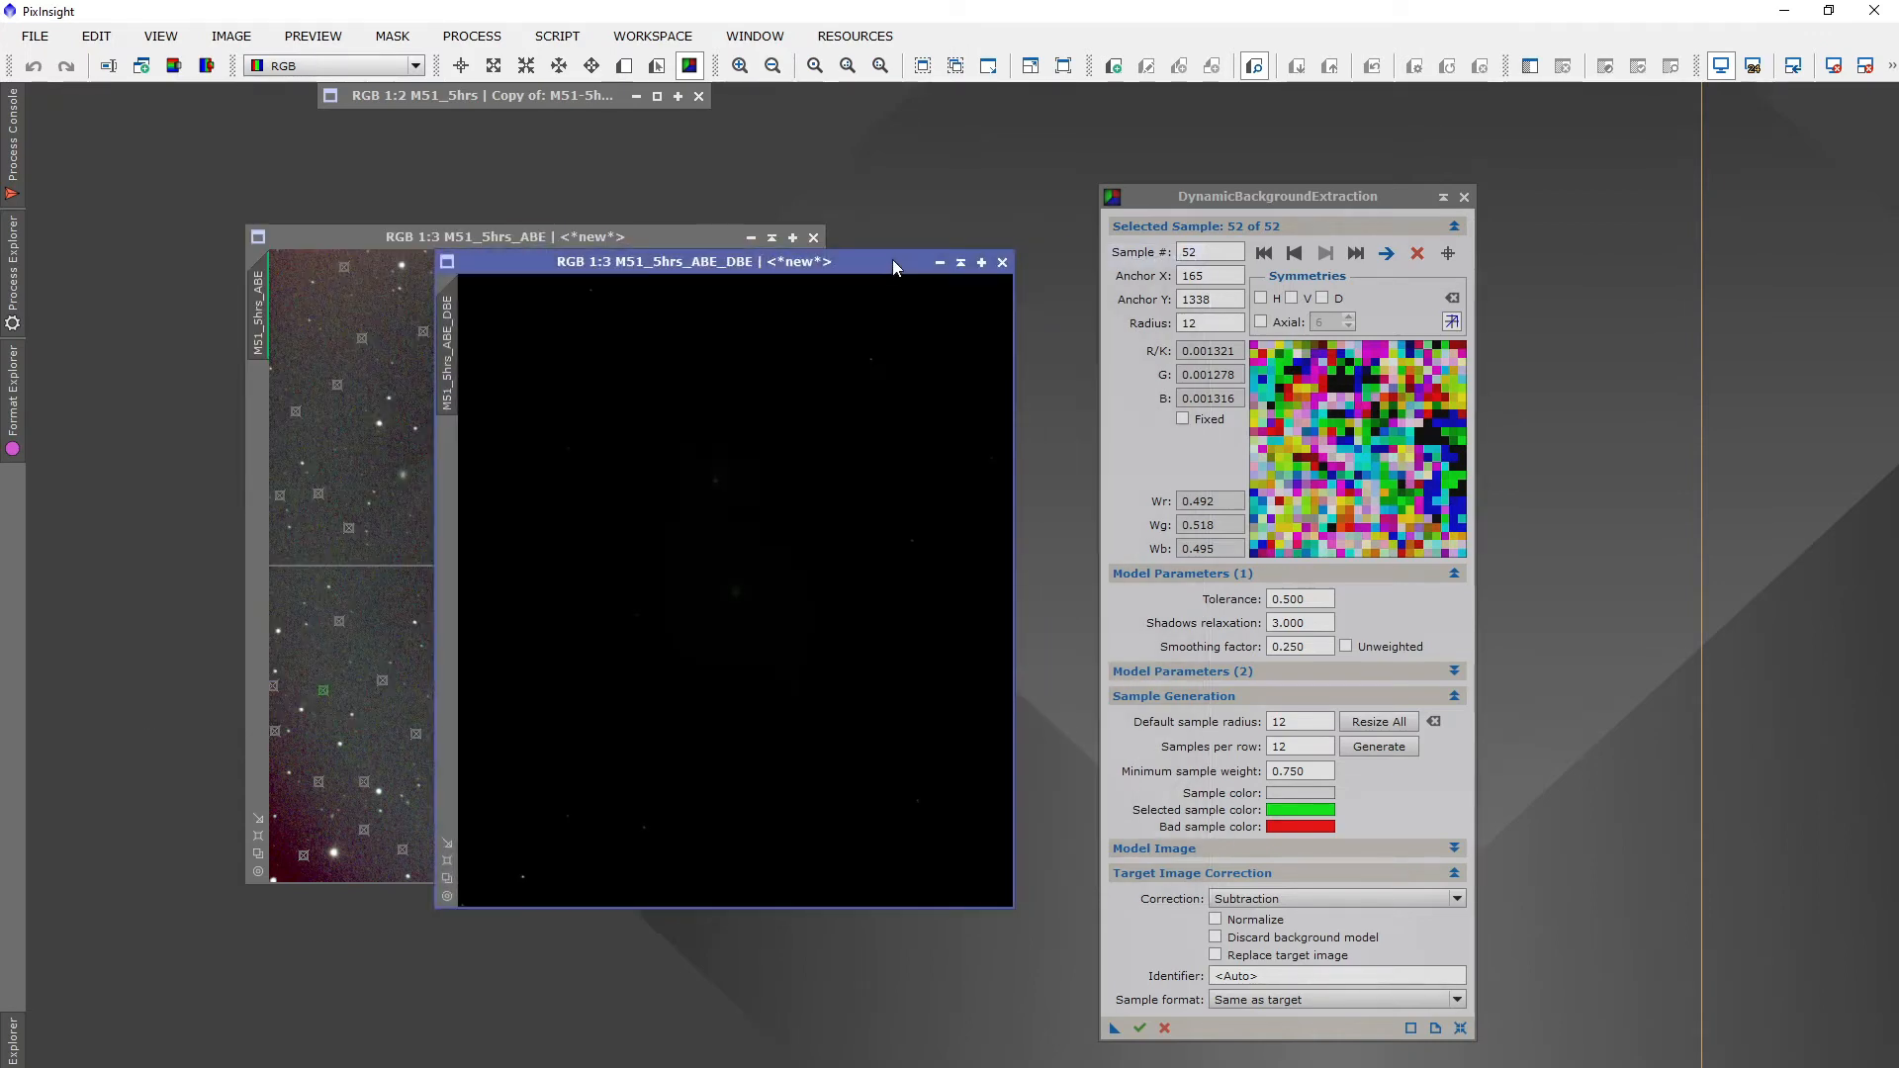
pyautogui.hotkey('ctrl', 'a')
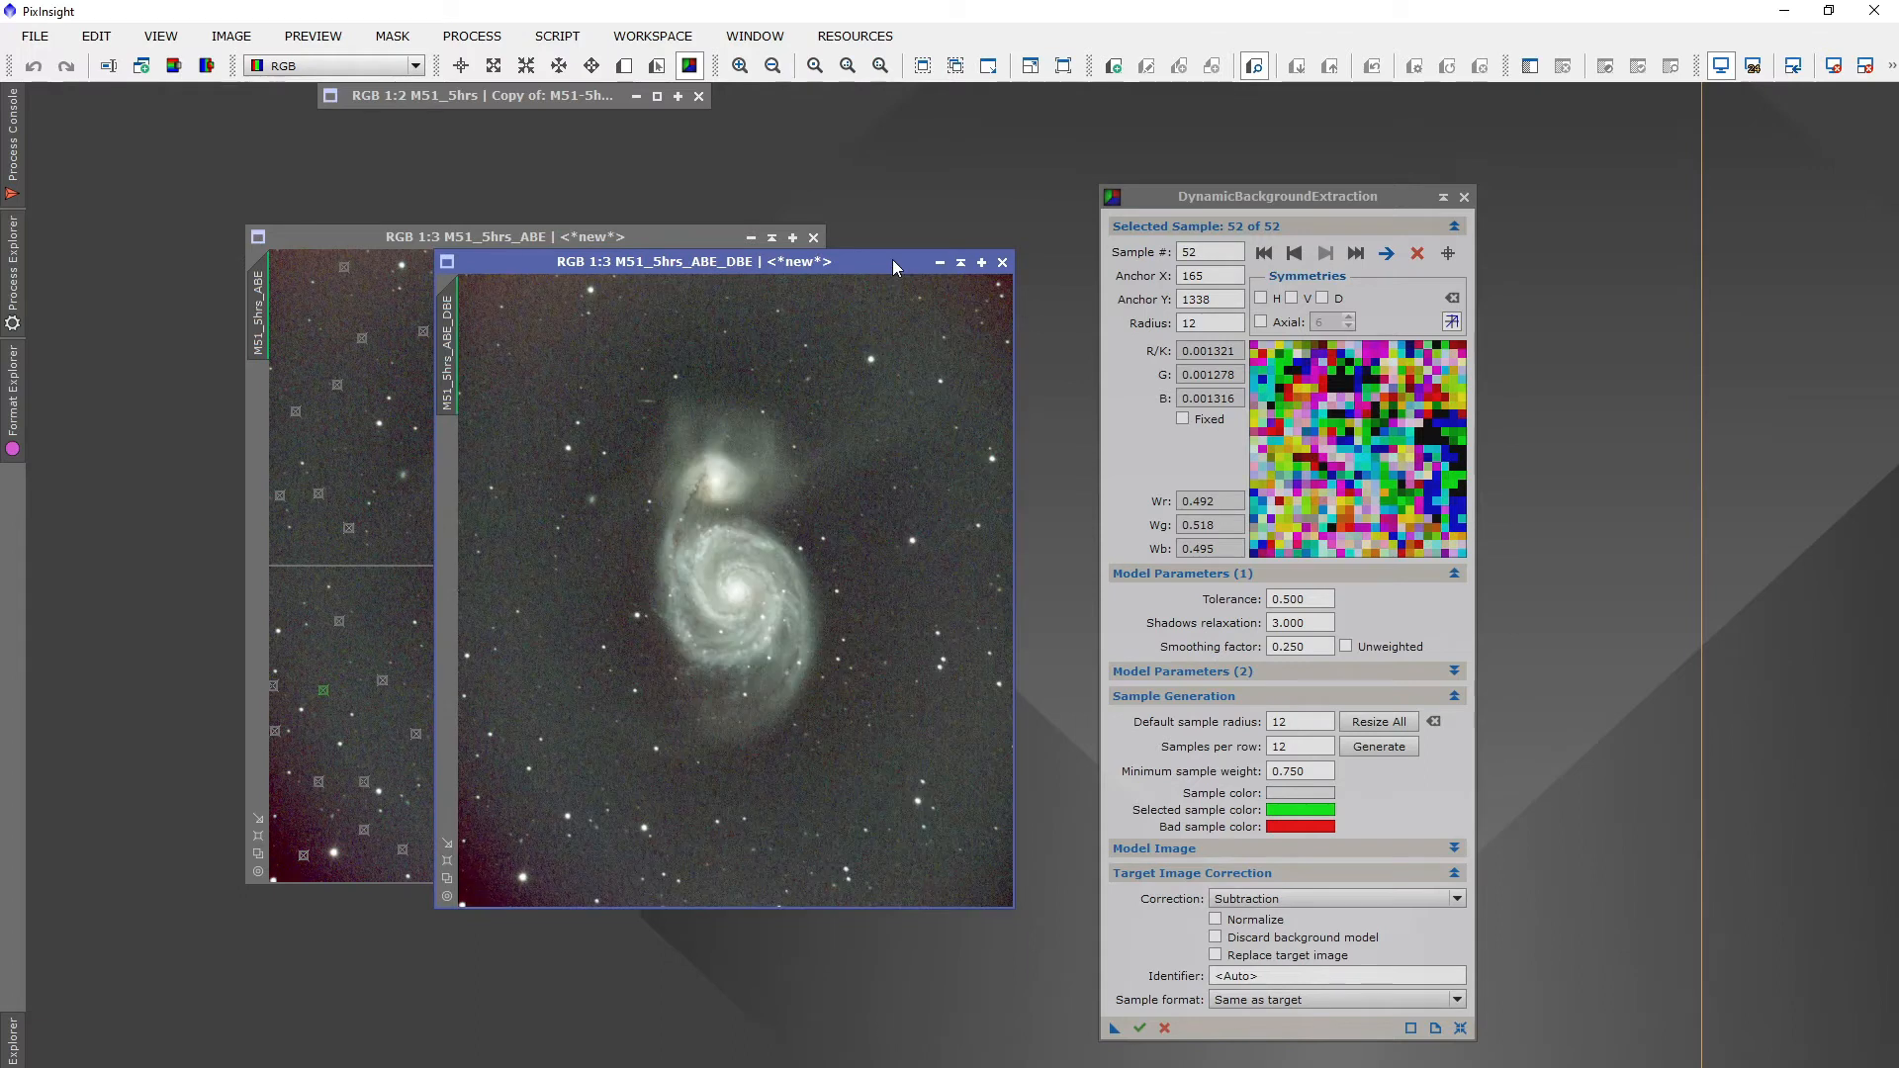
# End the DynamicBackgroundExtraction session, compare the corrected image side by side with M51_5hrs_ABE, and discard the corrected image
pyautogui.click(1465, 198)
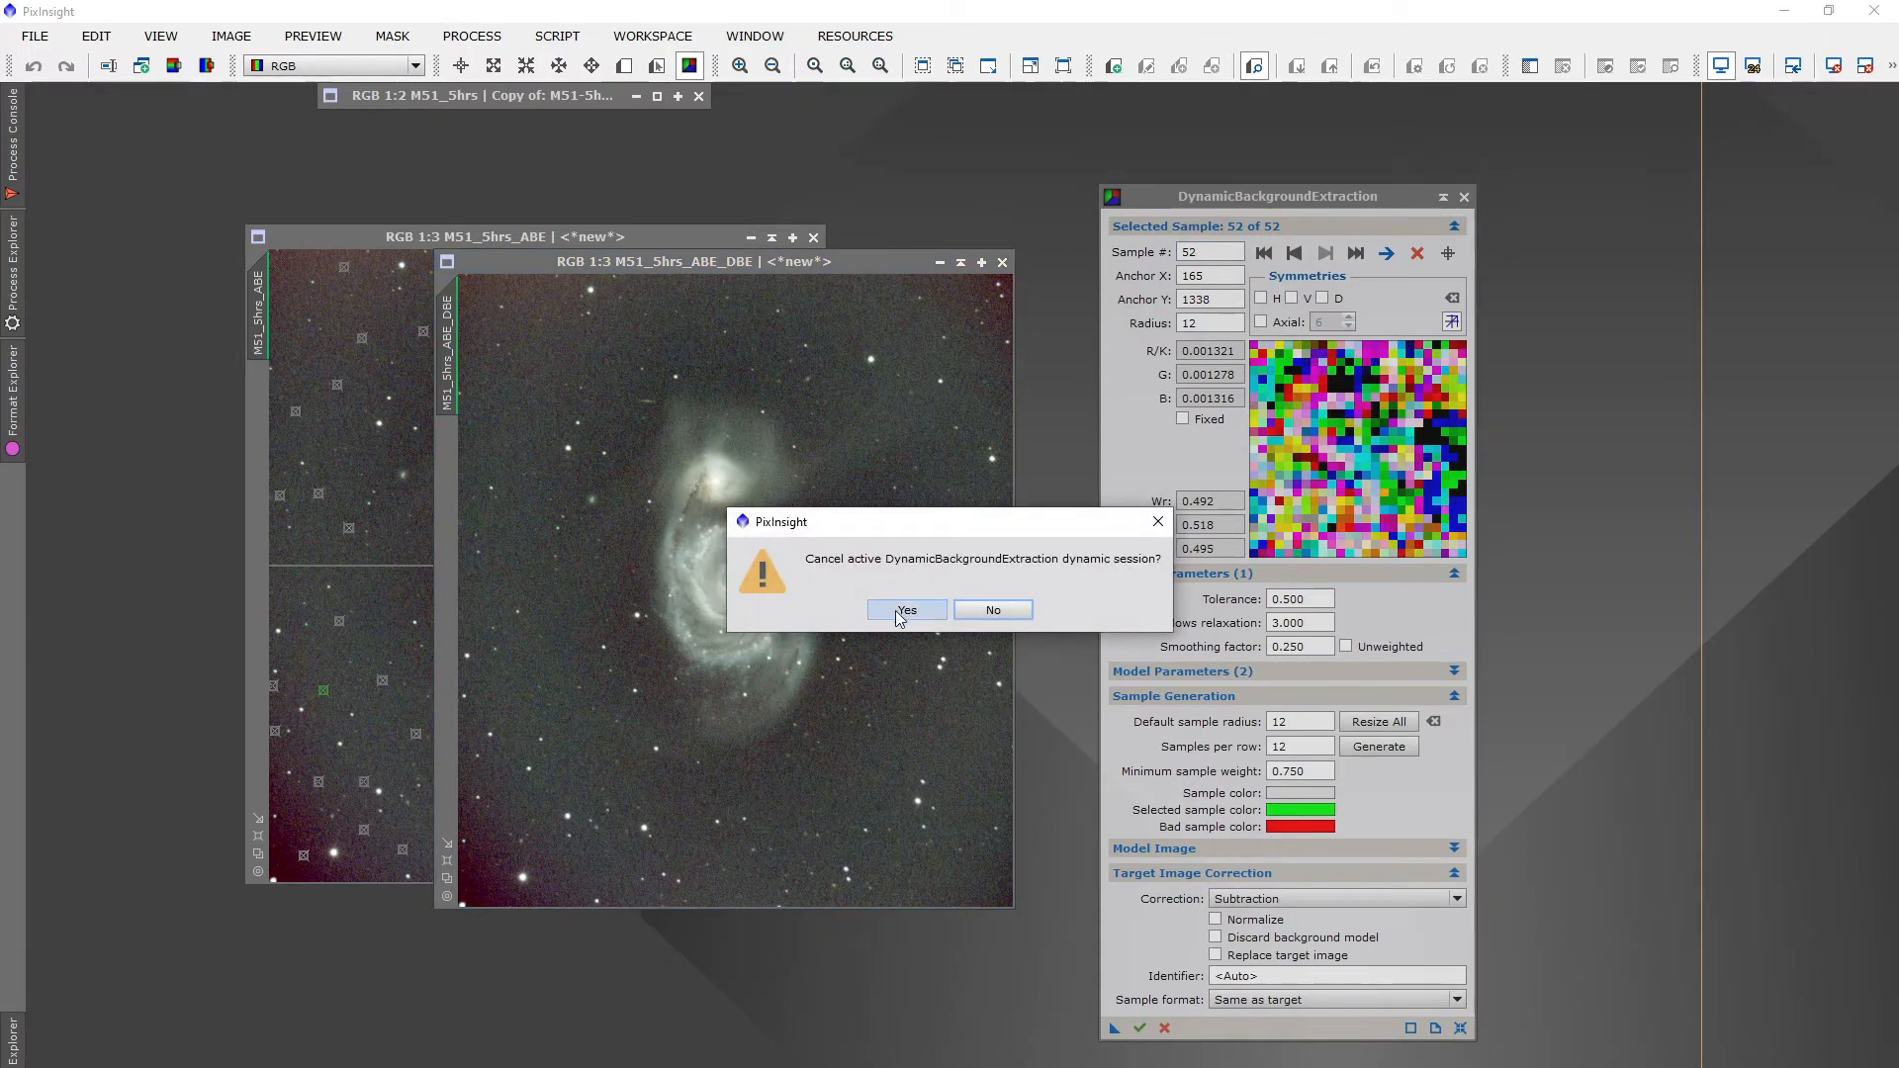
pyautogui.click(894, 601)
pyautogui.moveTo(866, 263); pyautogui.dragTo(1275, 245)
pyautogui.hotkey('ctrl', 'a')
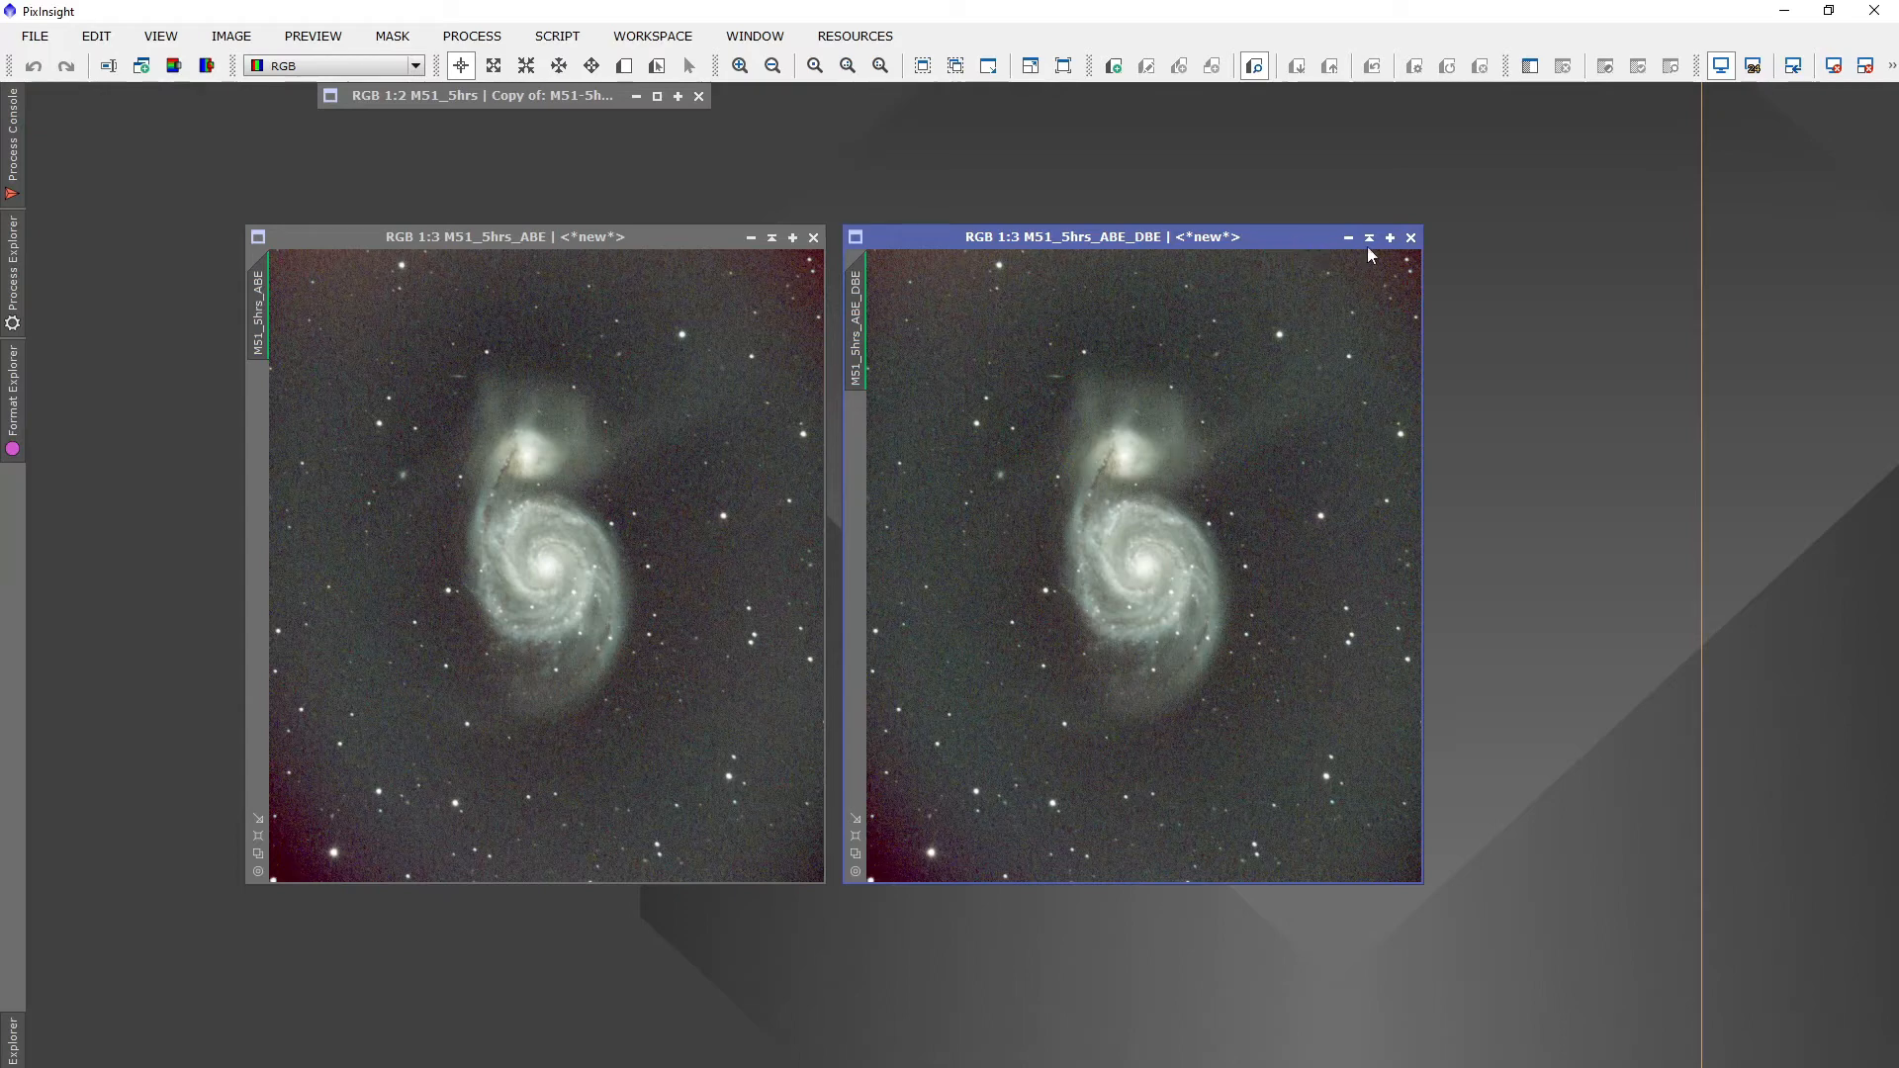
pyautogui.click(1410, 237)
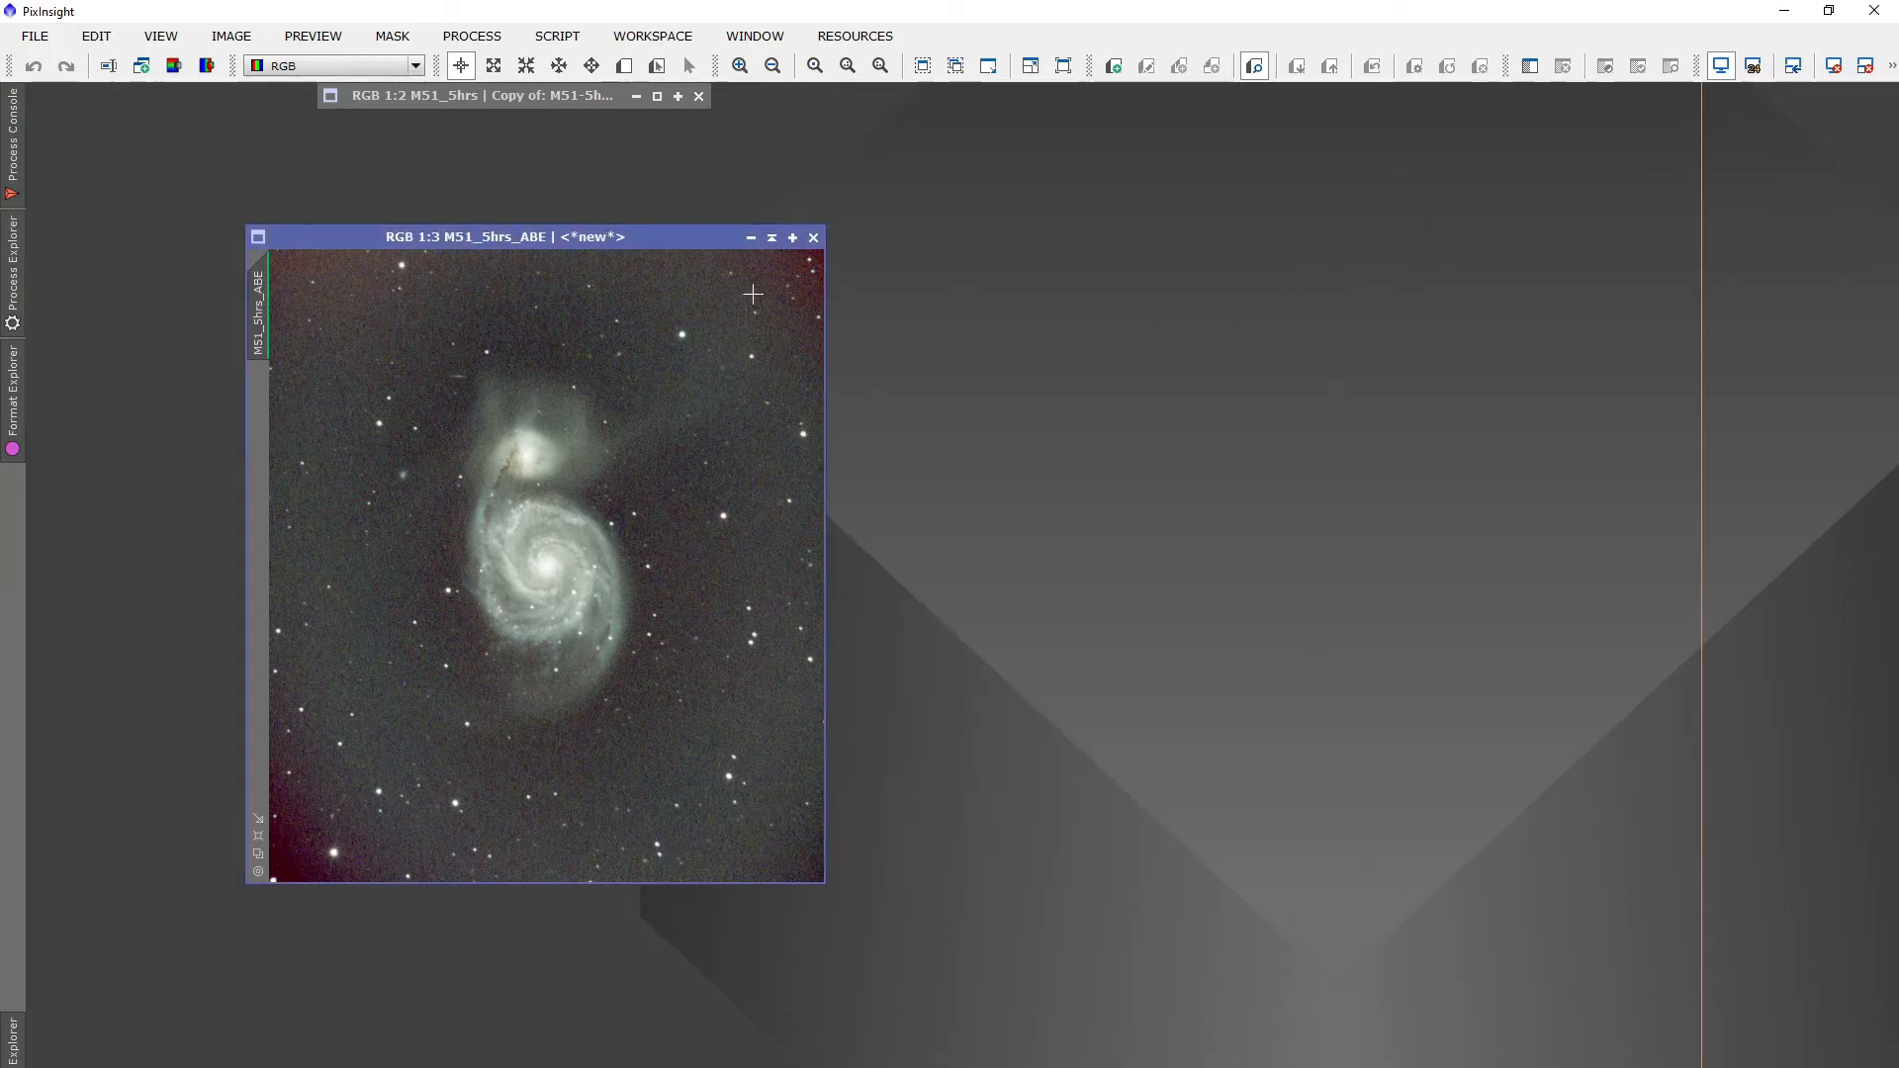
# Create a small preview on star-free background near the lower-left corner of M51_5hrs_ABE and inspect it enlarged
pyautogui.moveTo(644, 236); pyautogui.dragTo(560, 216)
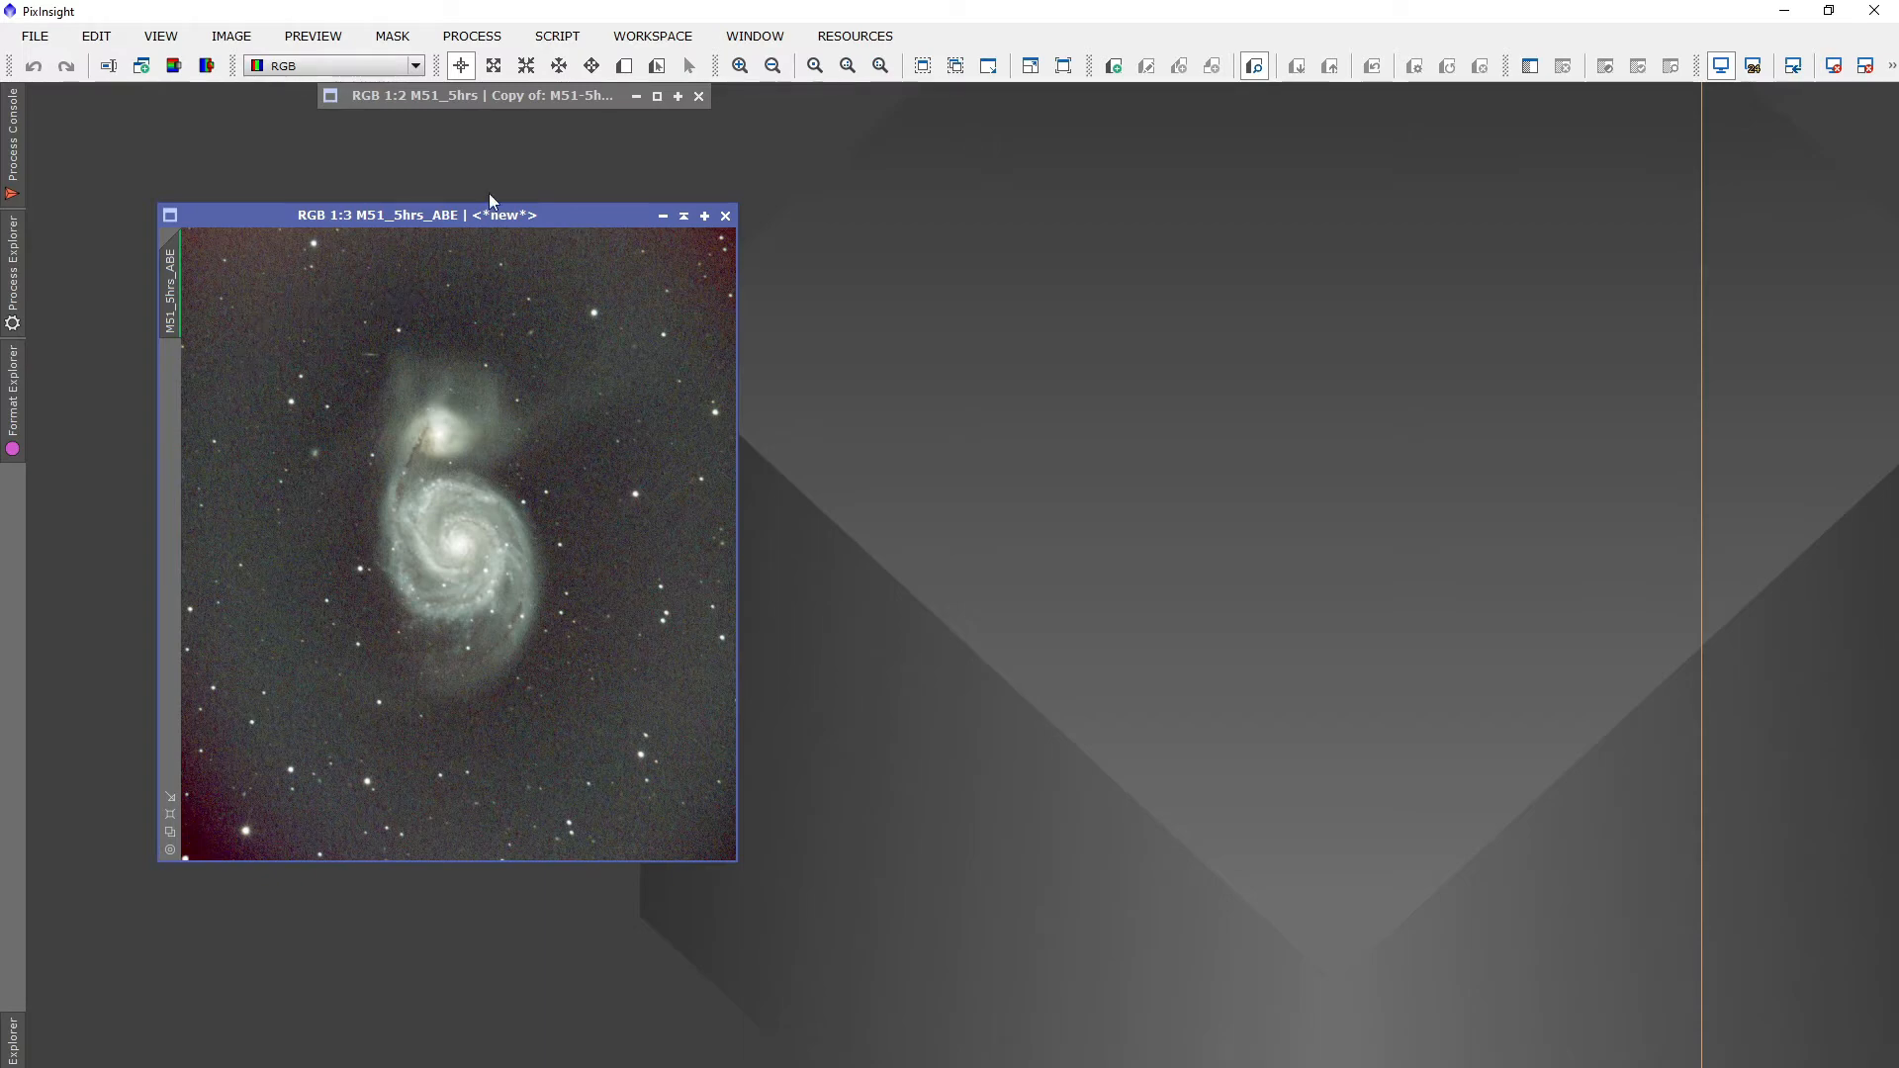
pyautogui.click(625, 66)
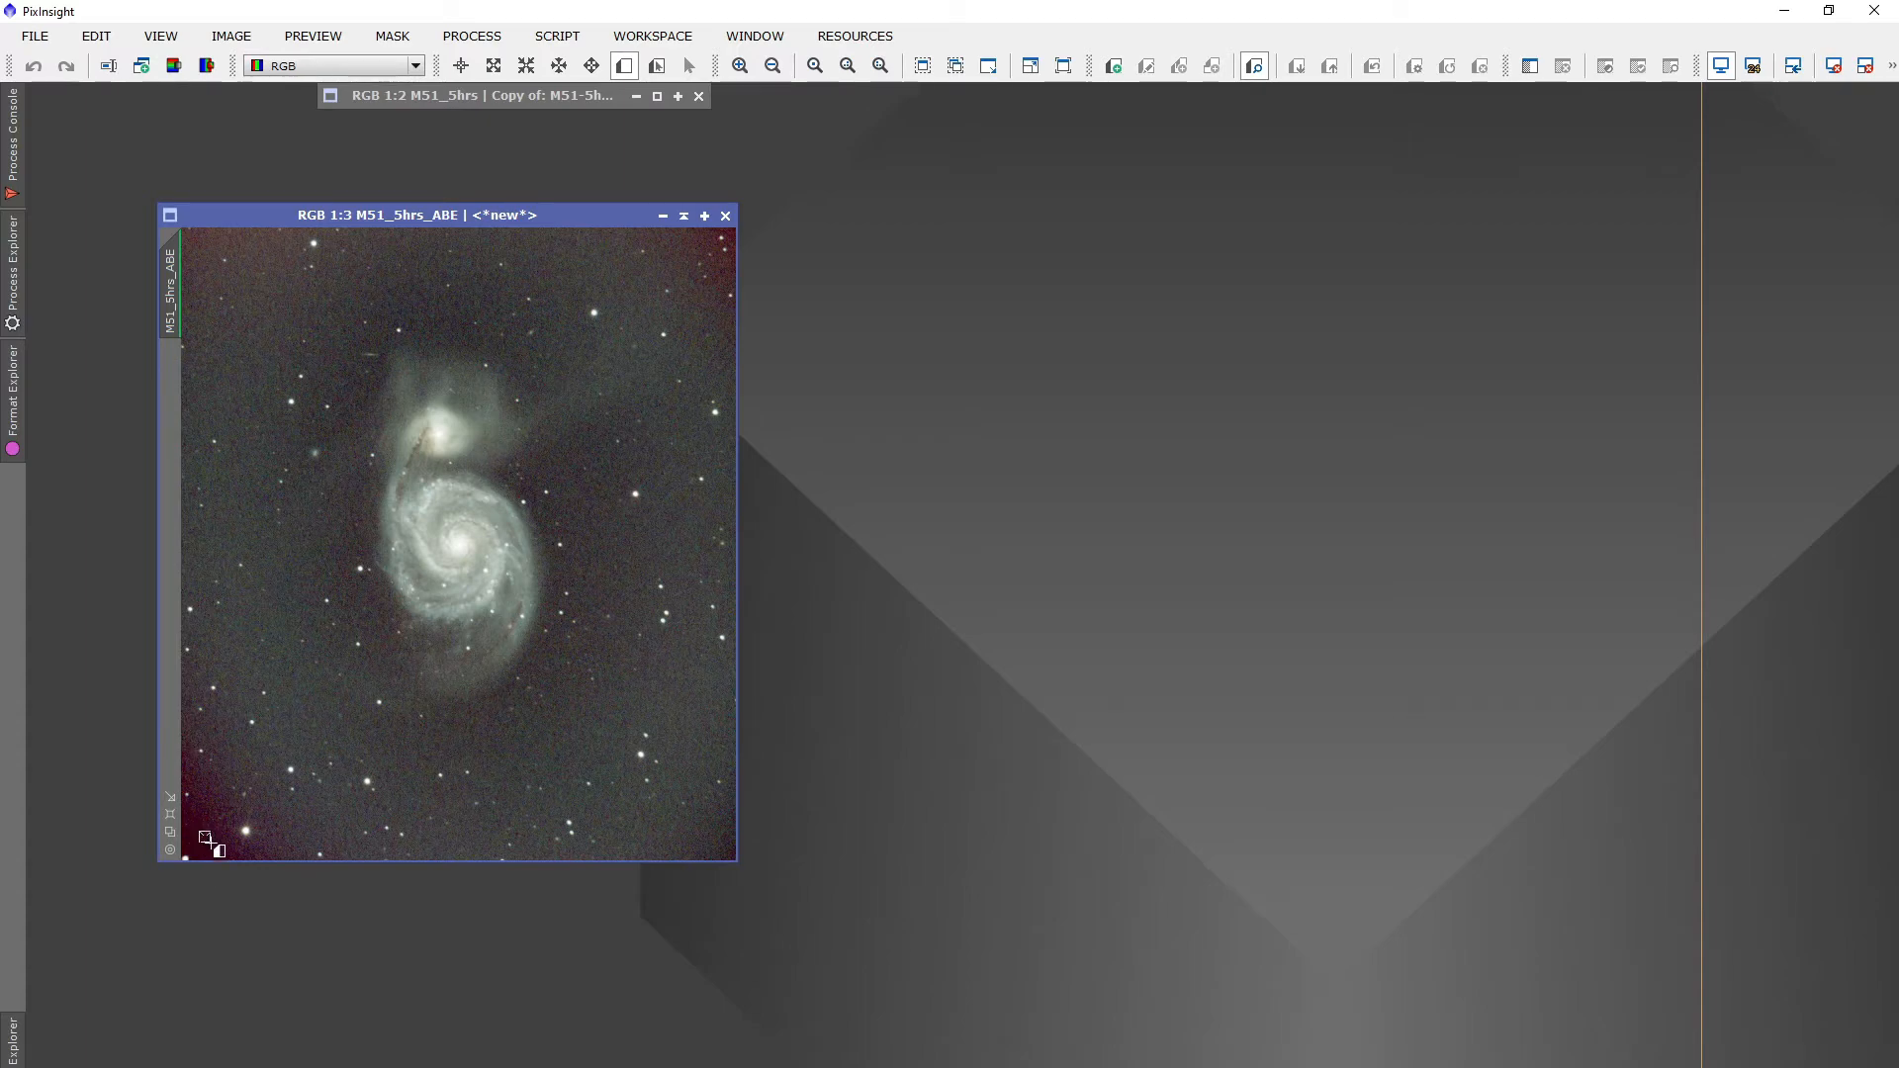
pyautogui.moveTo(203, 834); pyautogui.dragTo(213, 843)
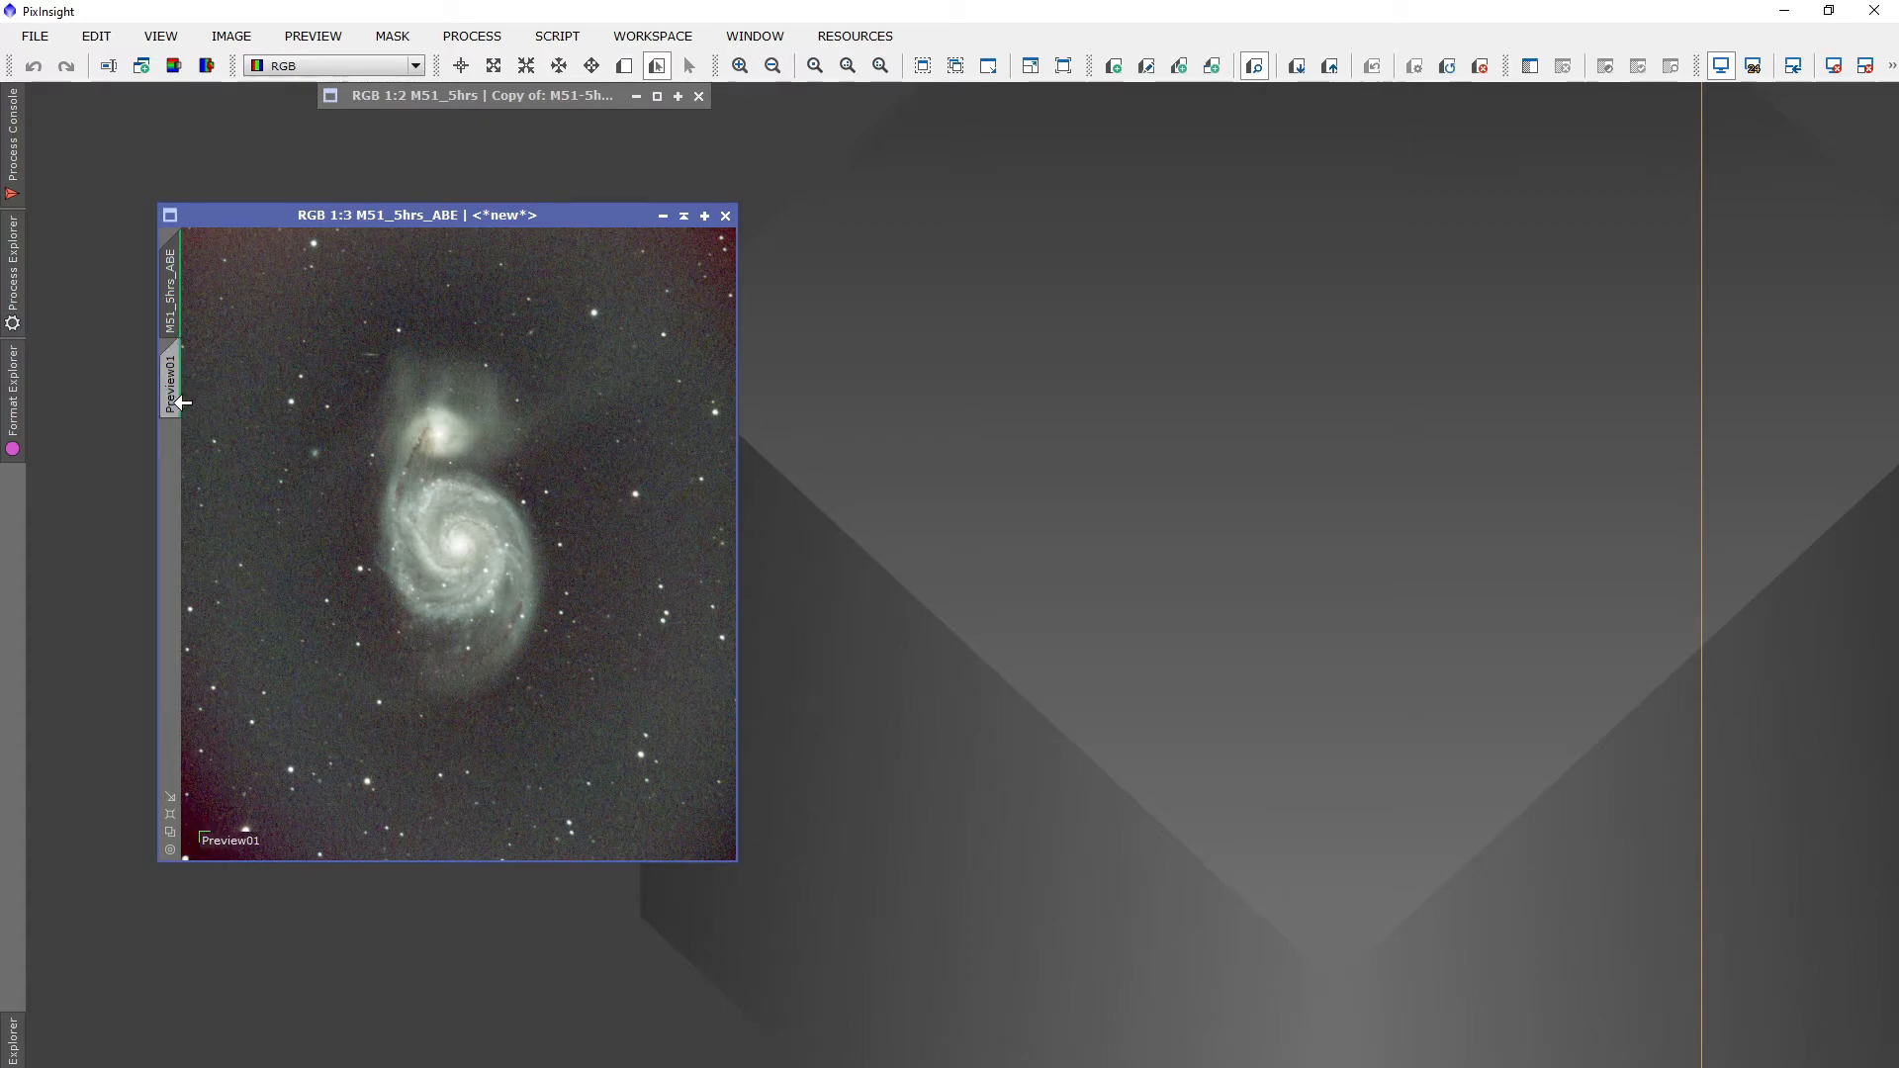
pyautogui.click(172, 398)
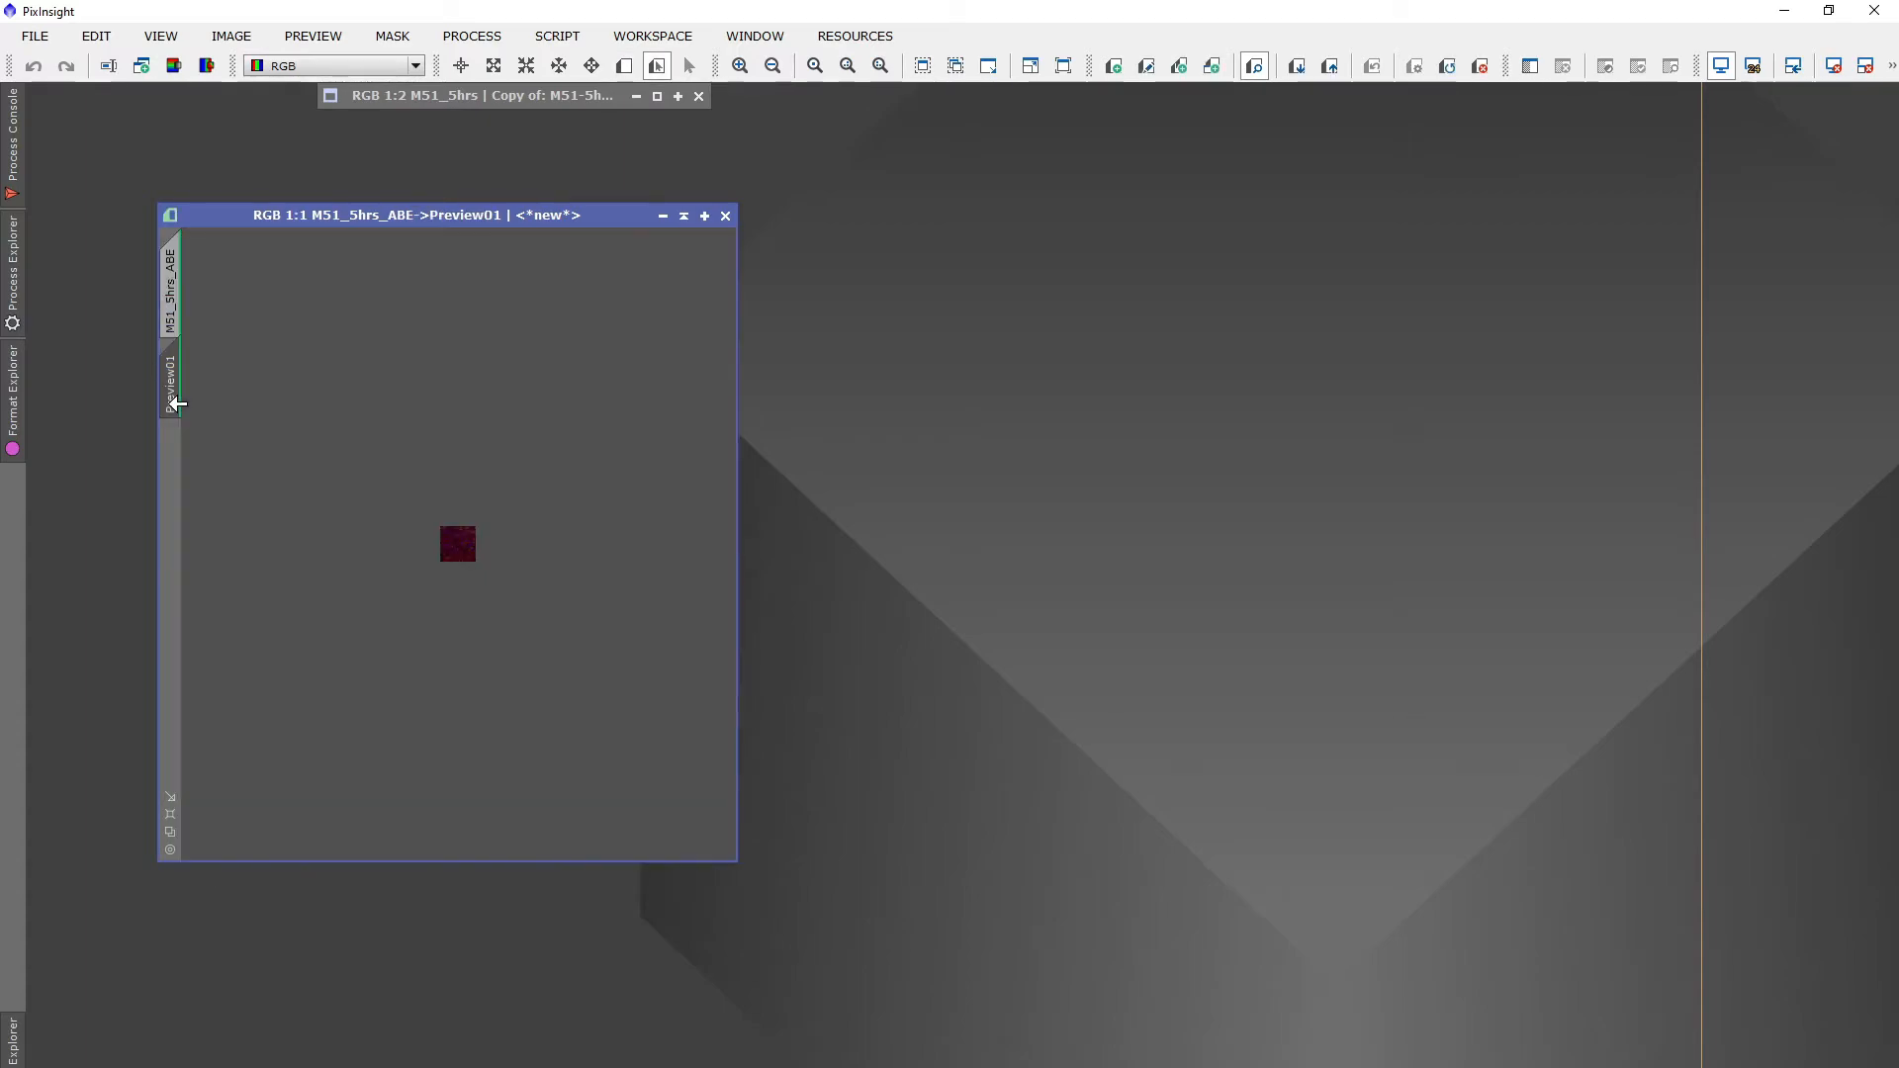
pyautogui.click(169, 815)
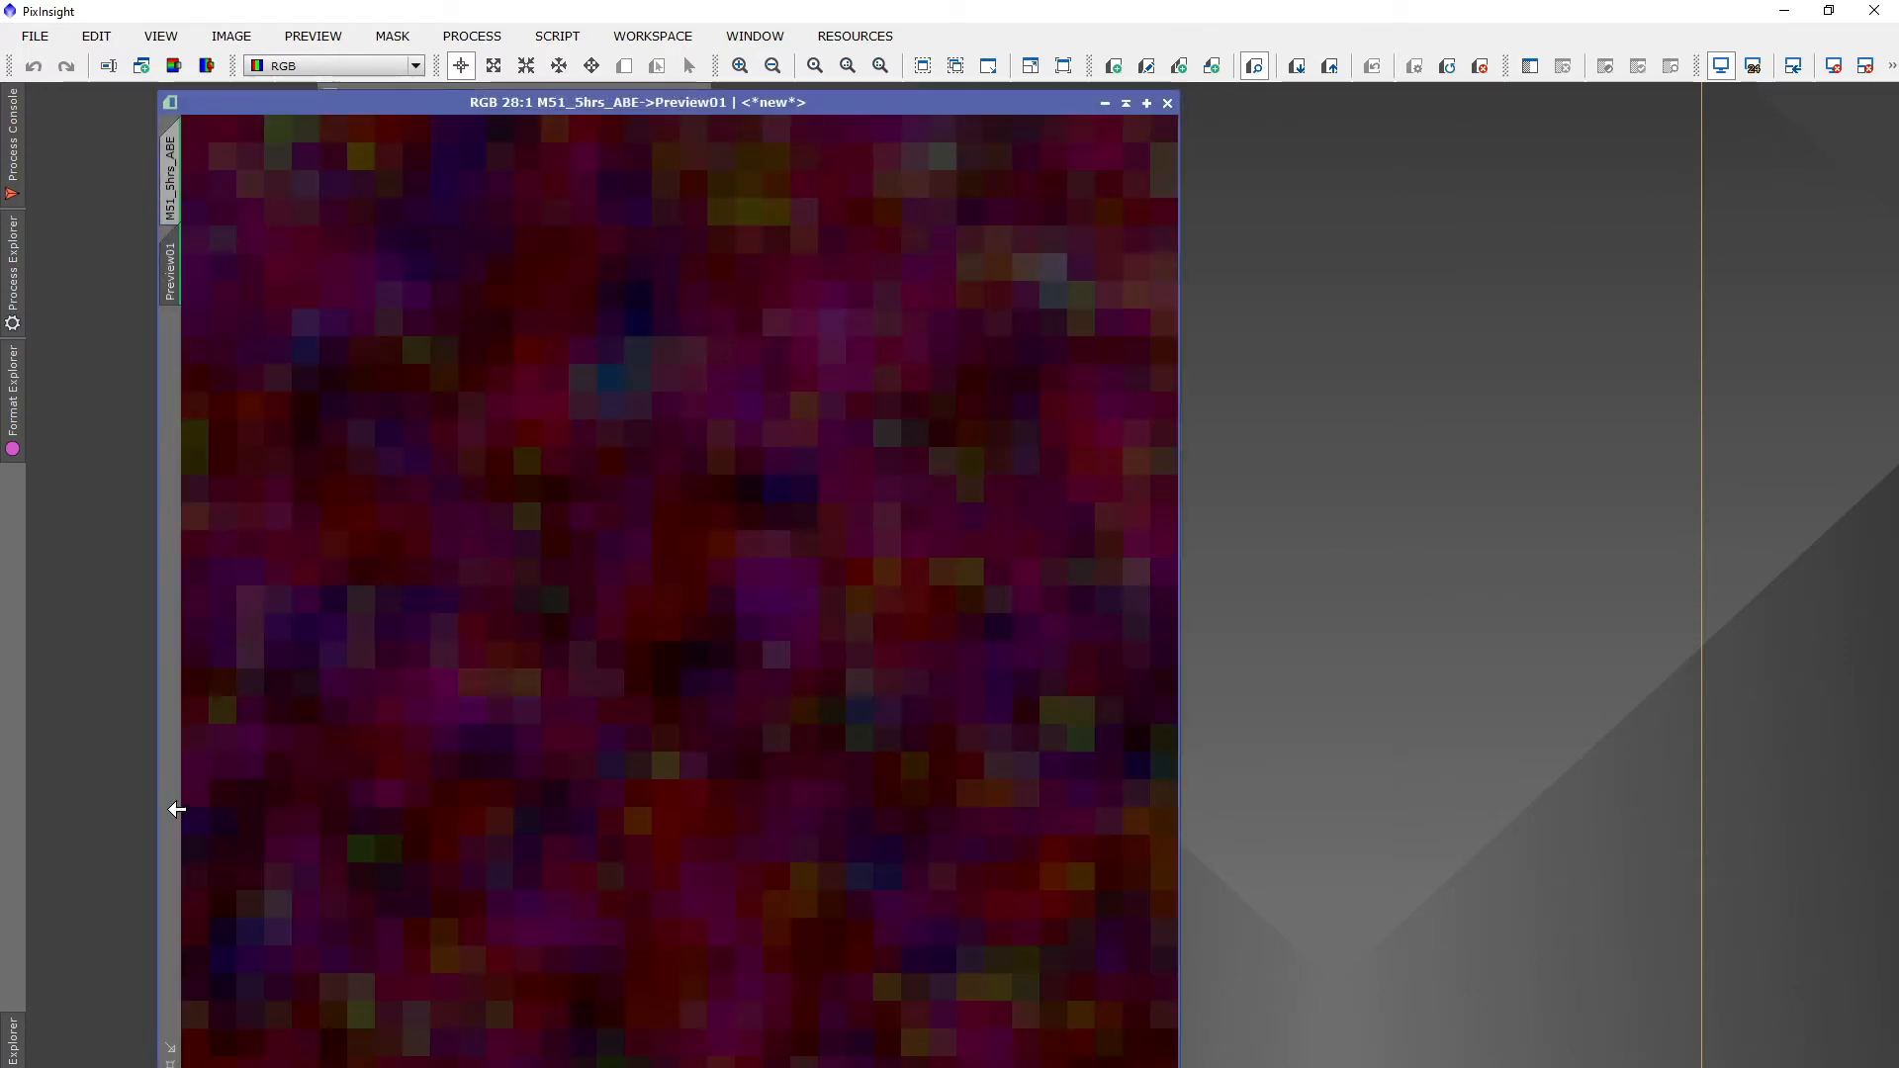
pyautogui.click(174, 195)
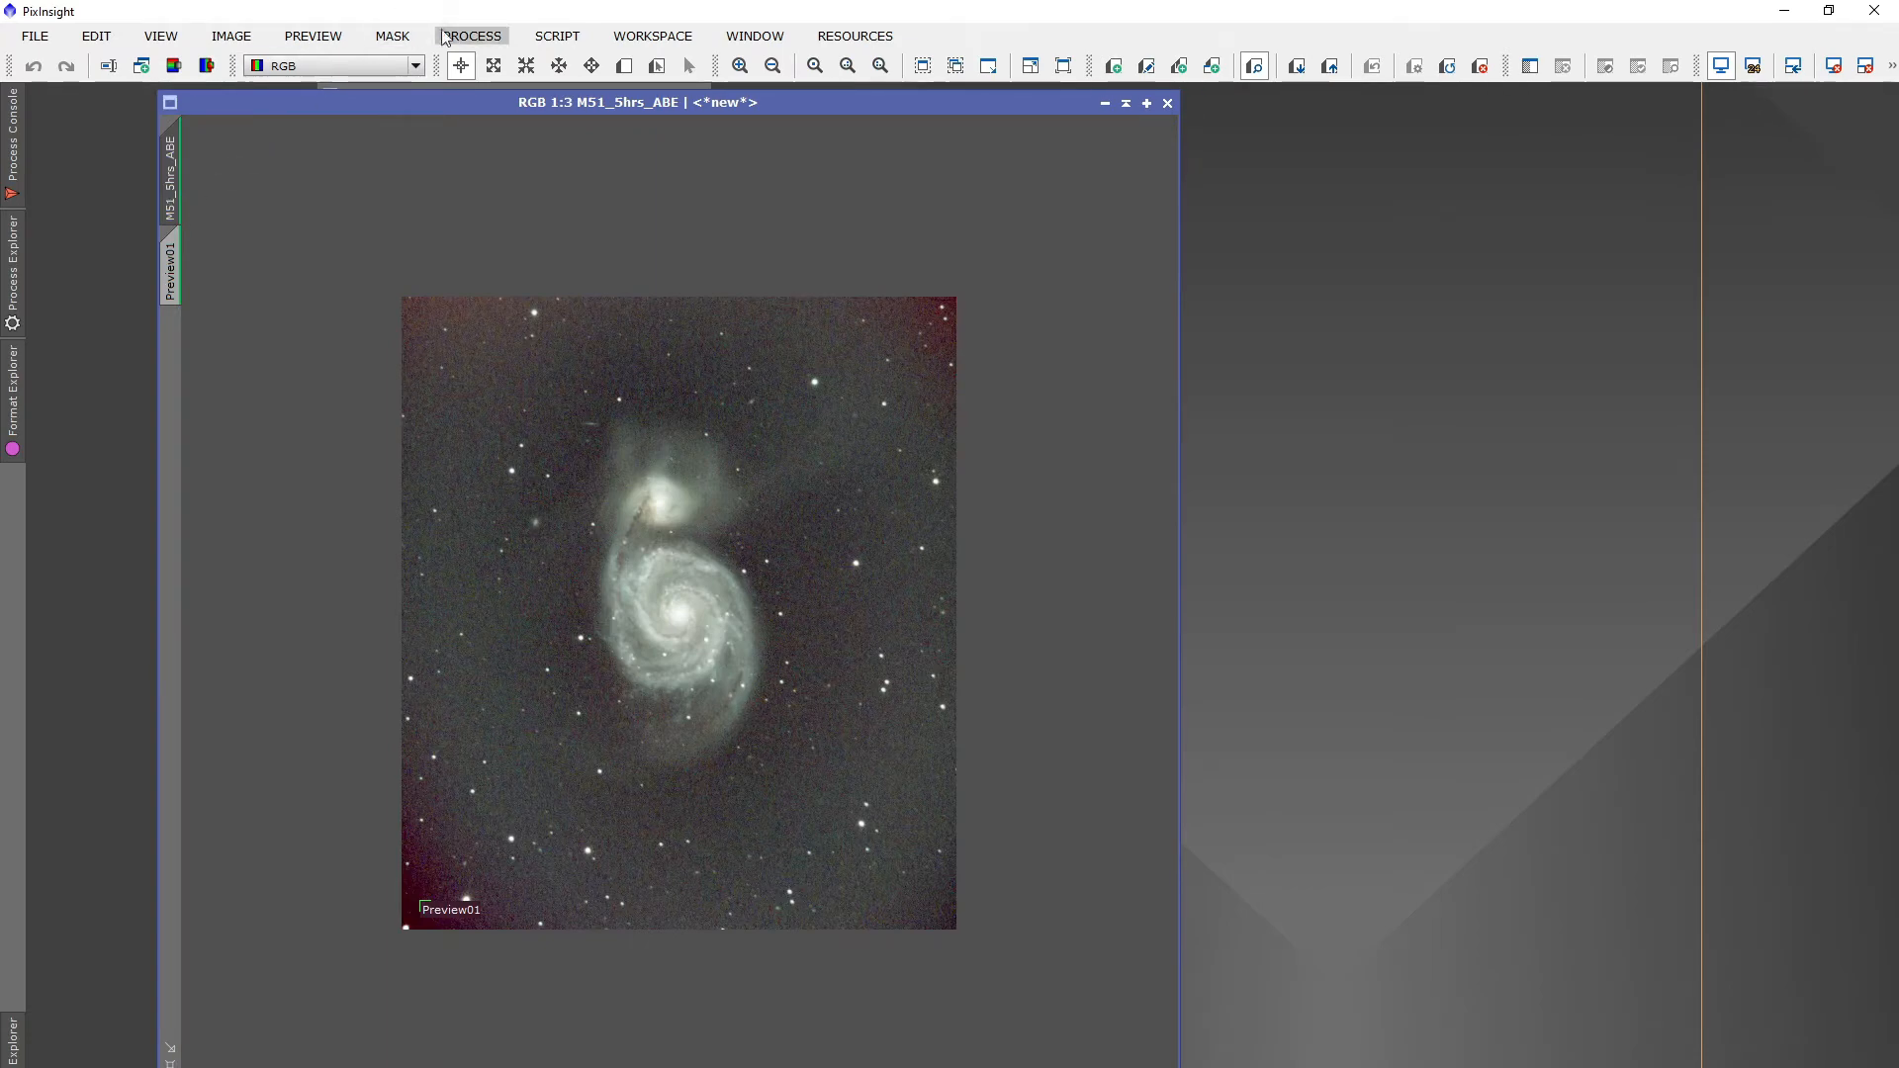
# Open the ColorCalibration process and set its background reference image to M51_5hrs_ABE->Preview01
pyautogui.click(485, 37)
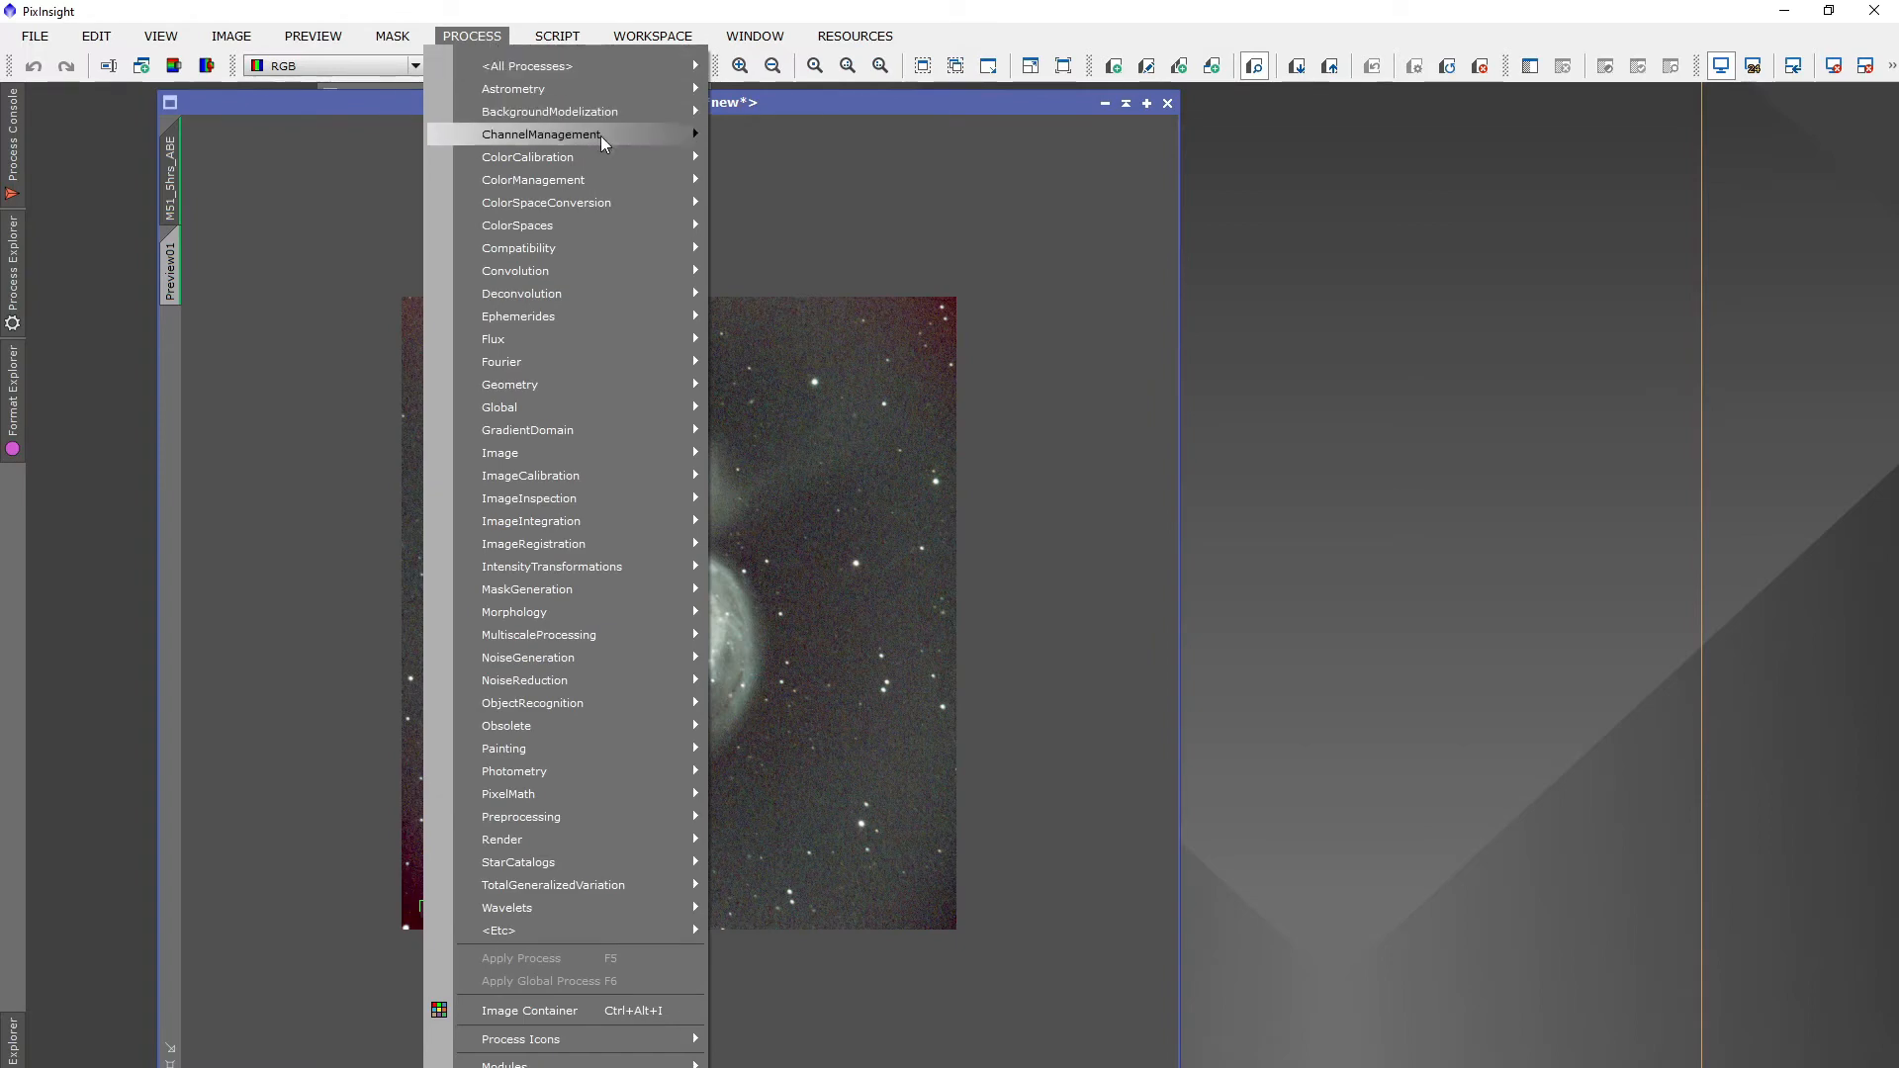
pyautogui.moveTo(711, 158)
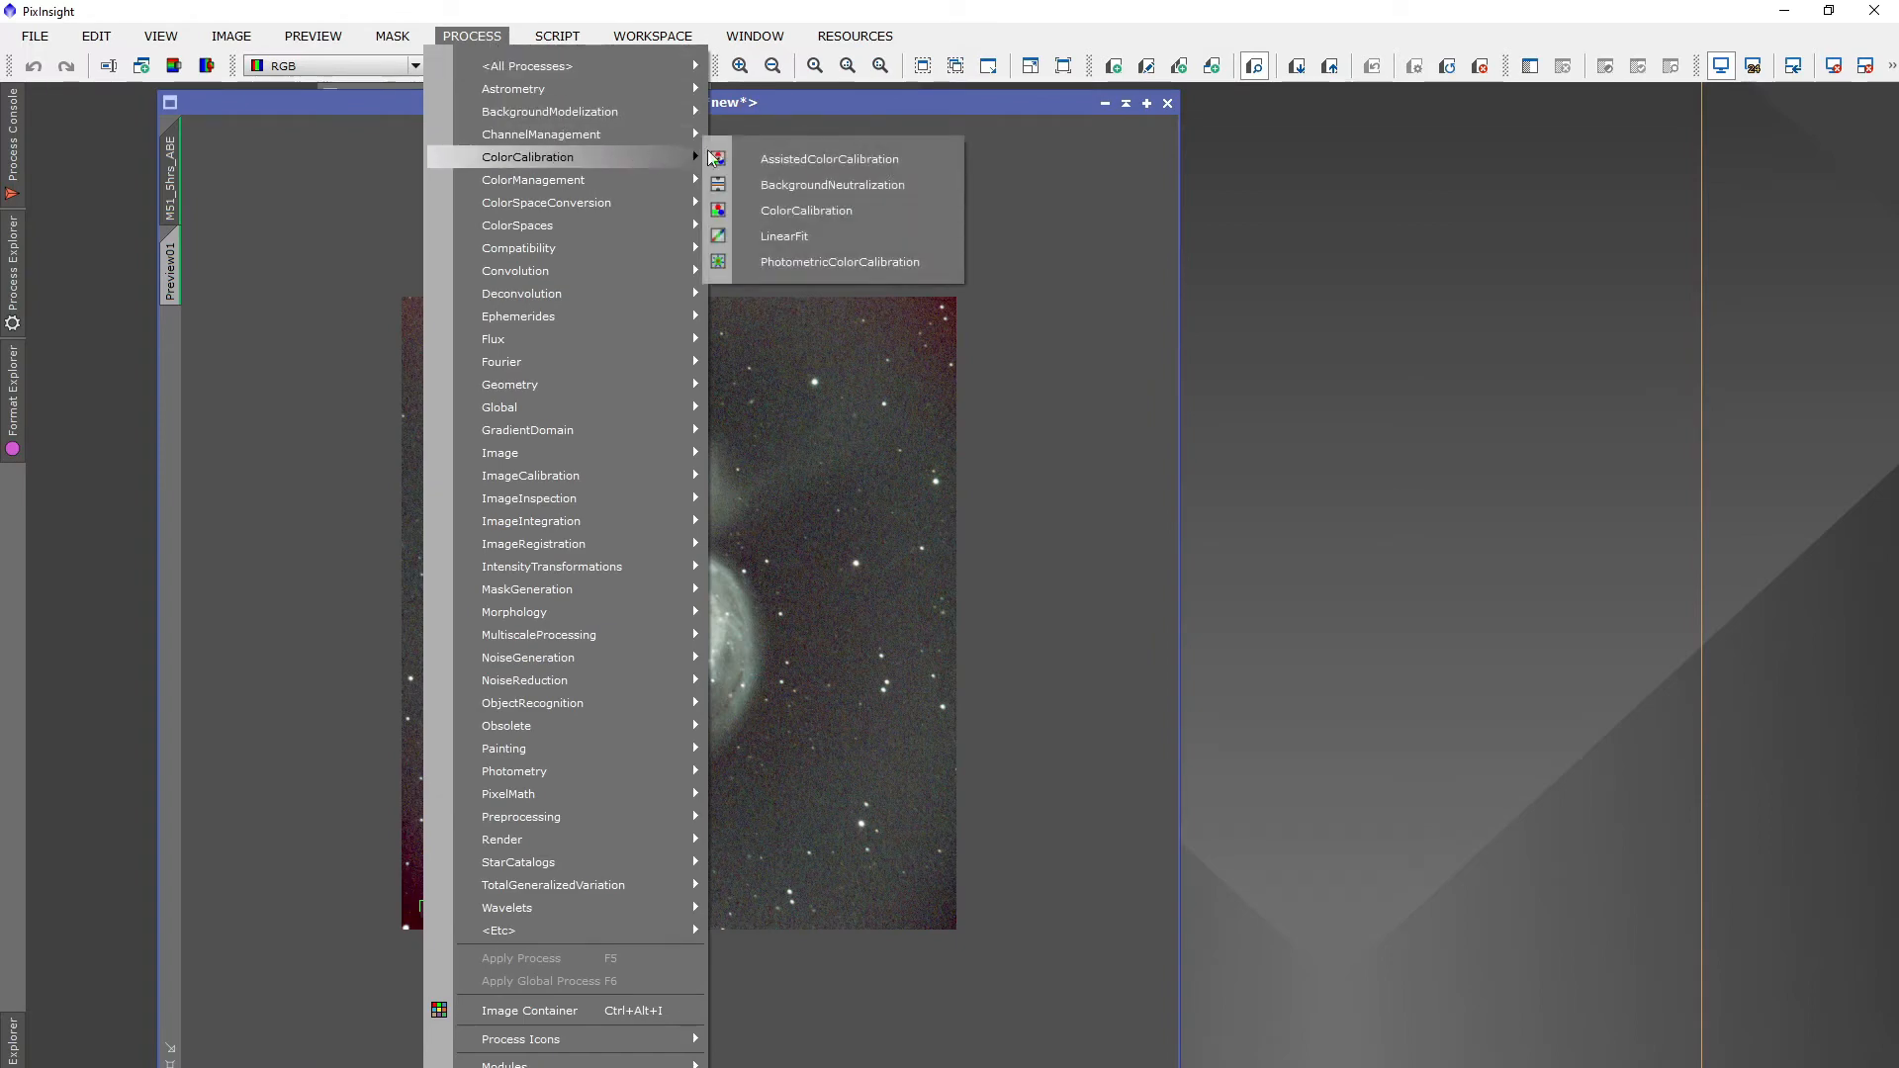
pyautogui.click(868, 213)
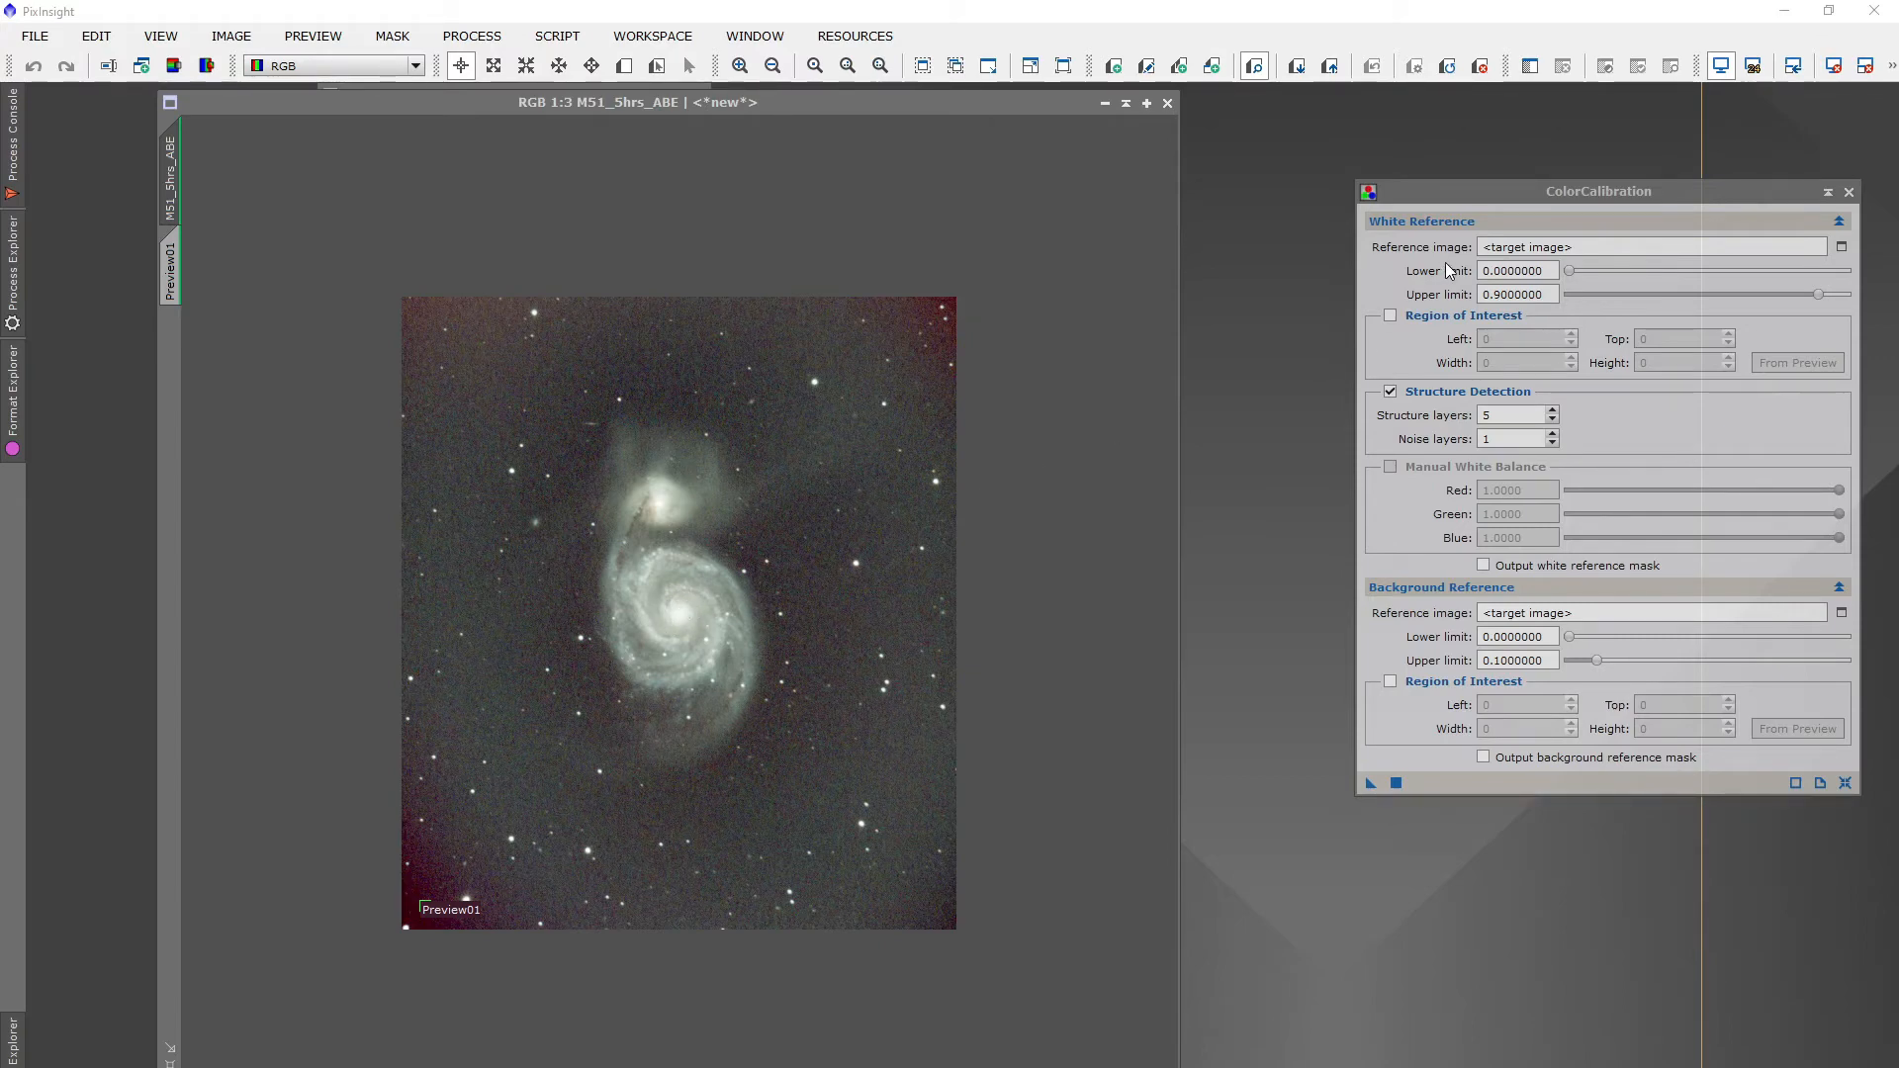
pyautogui.click(1841, 613)
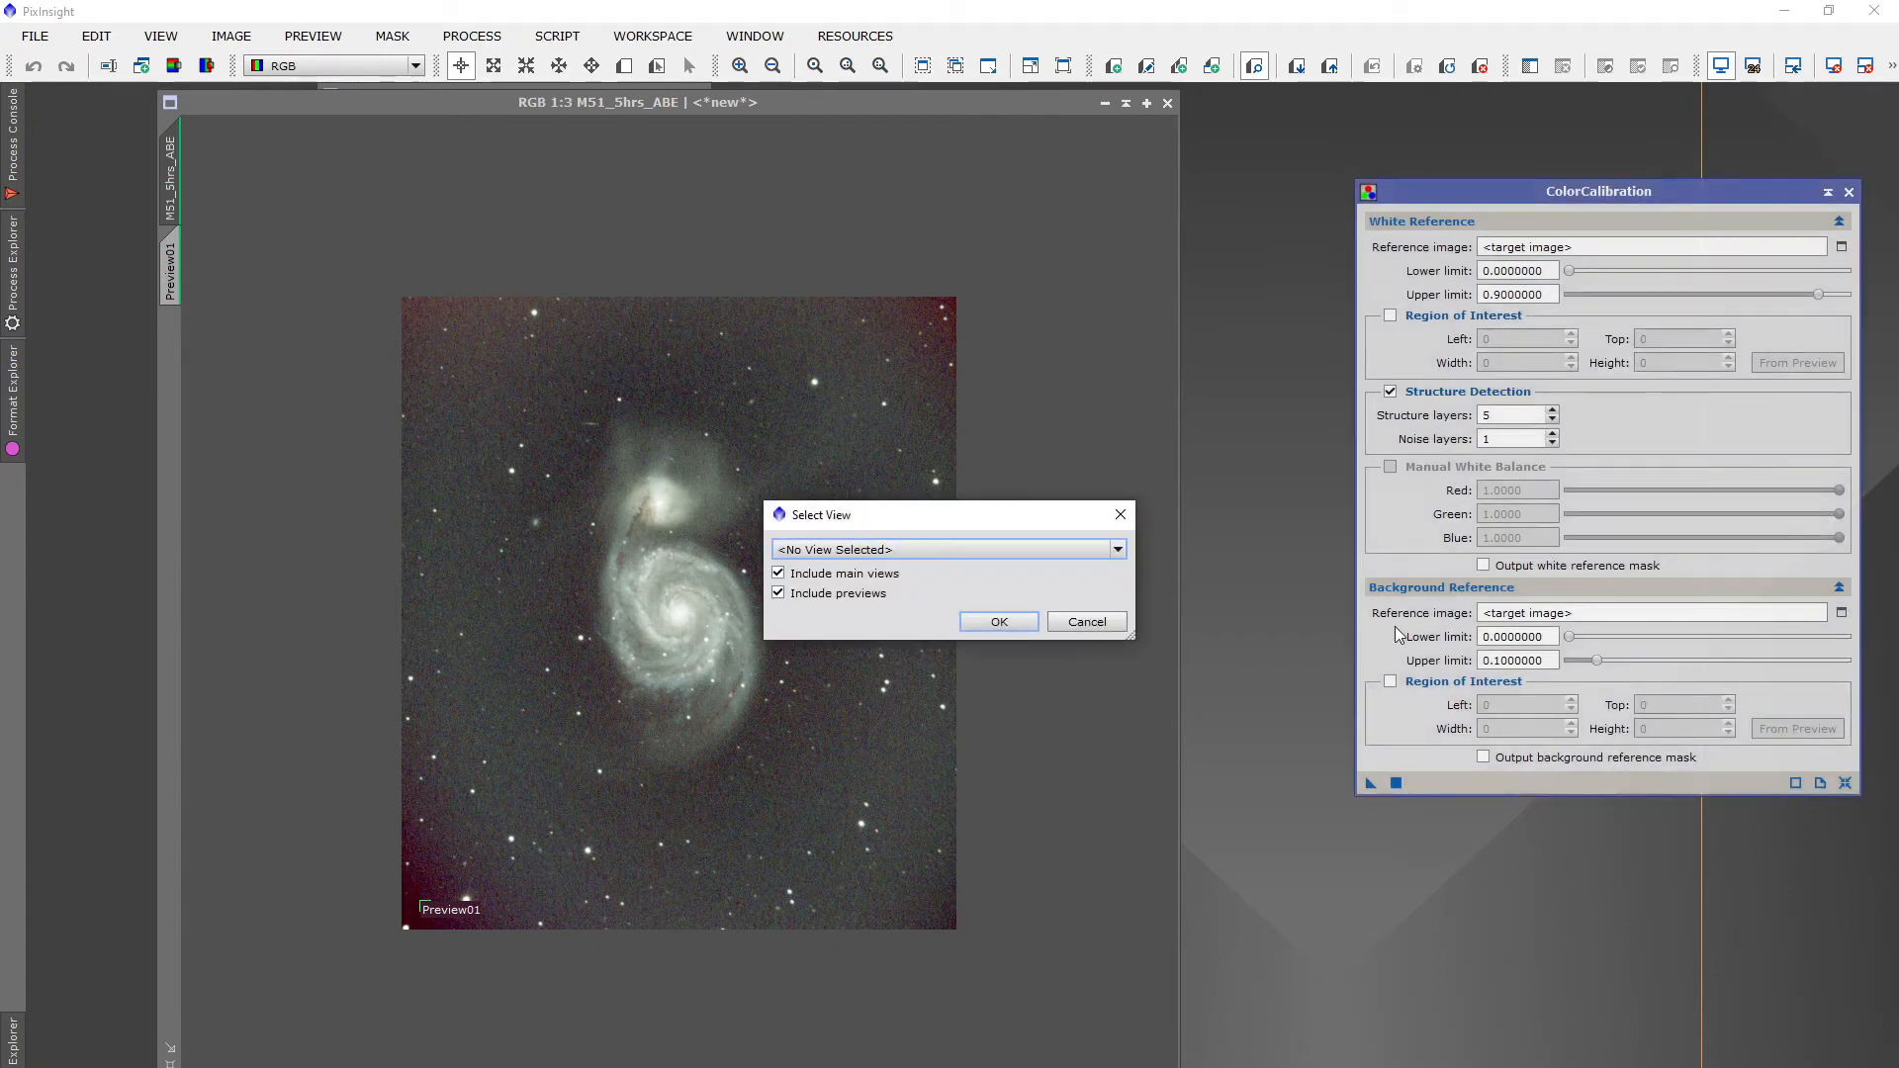
pyautogui.click(1116, 552)
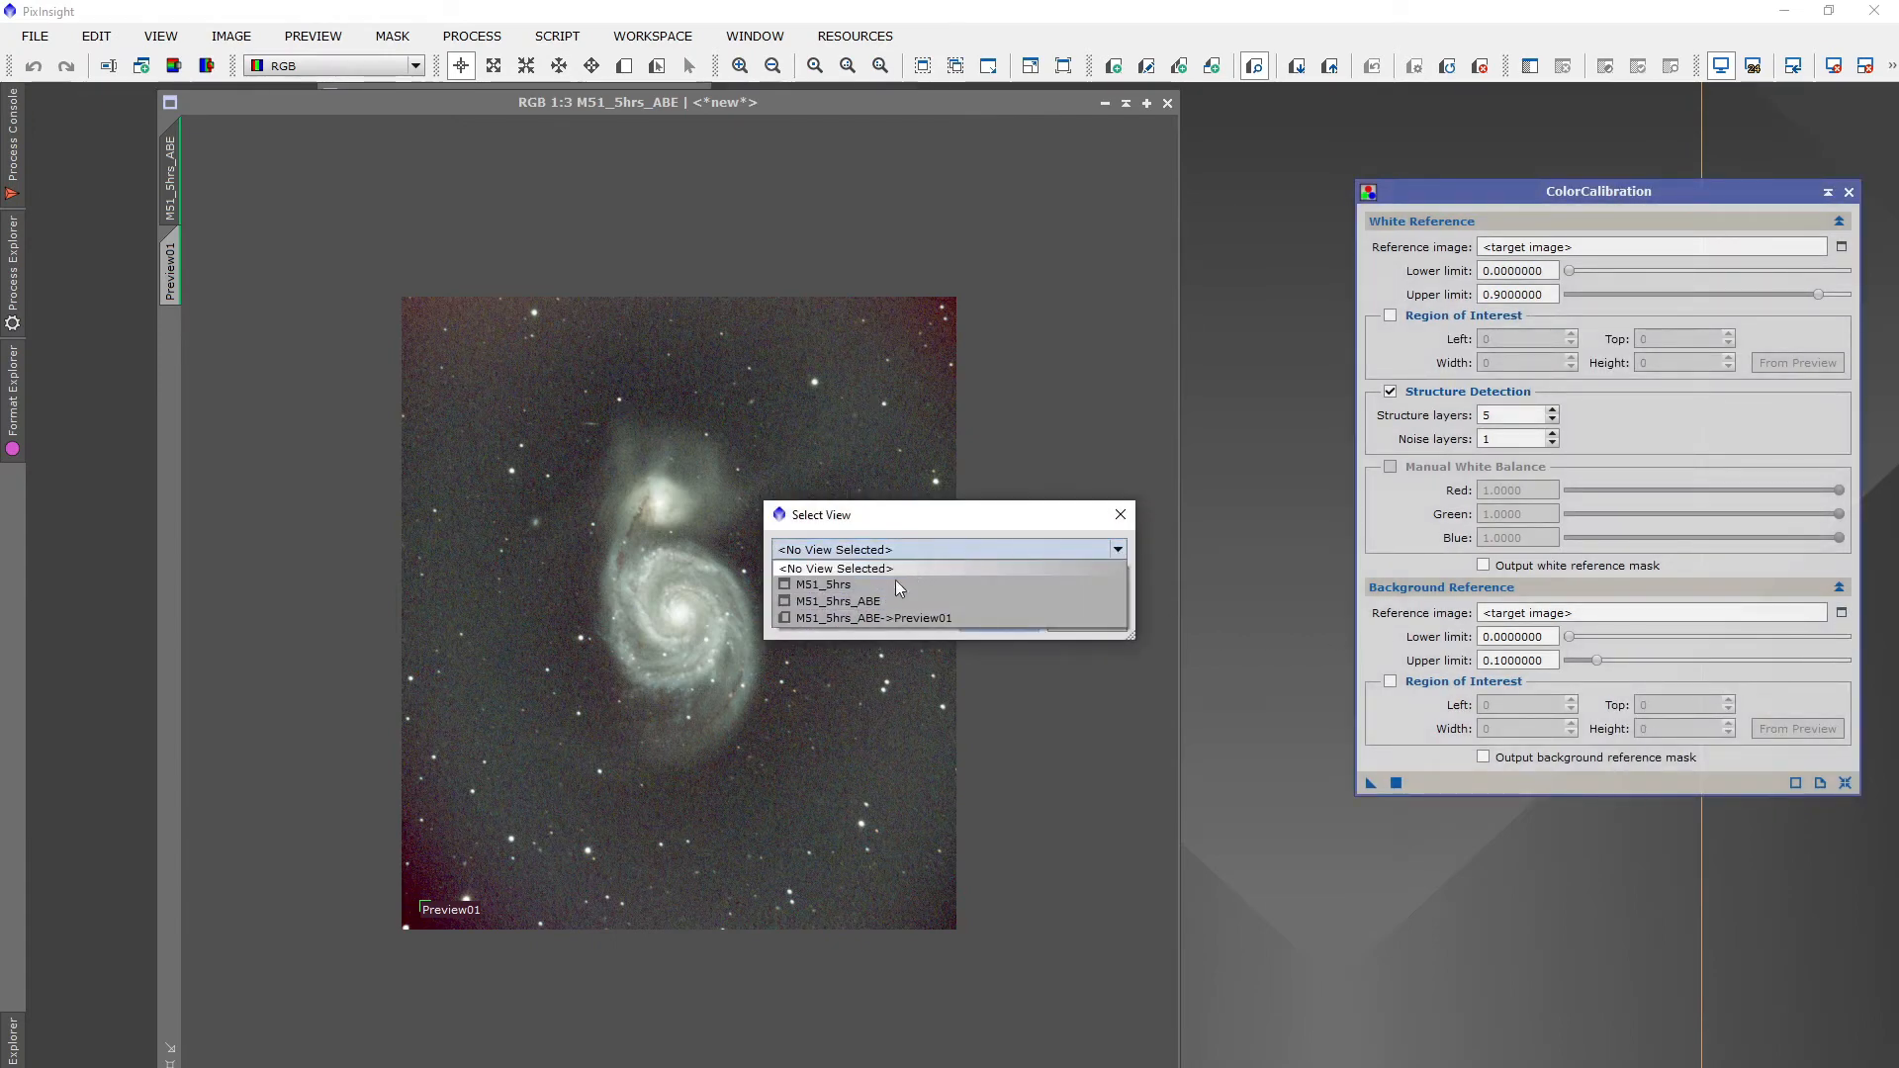
pyautogui.click(903, 619)
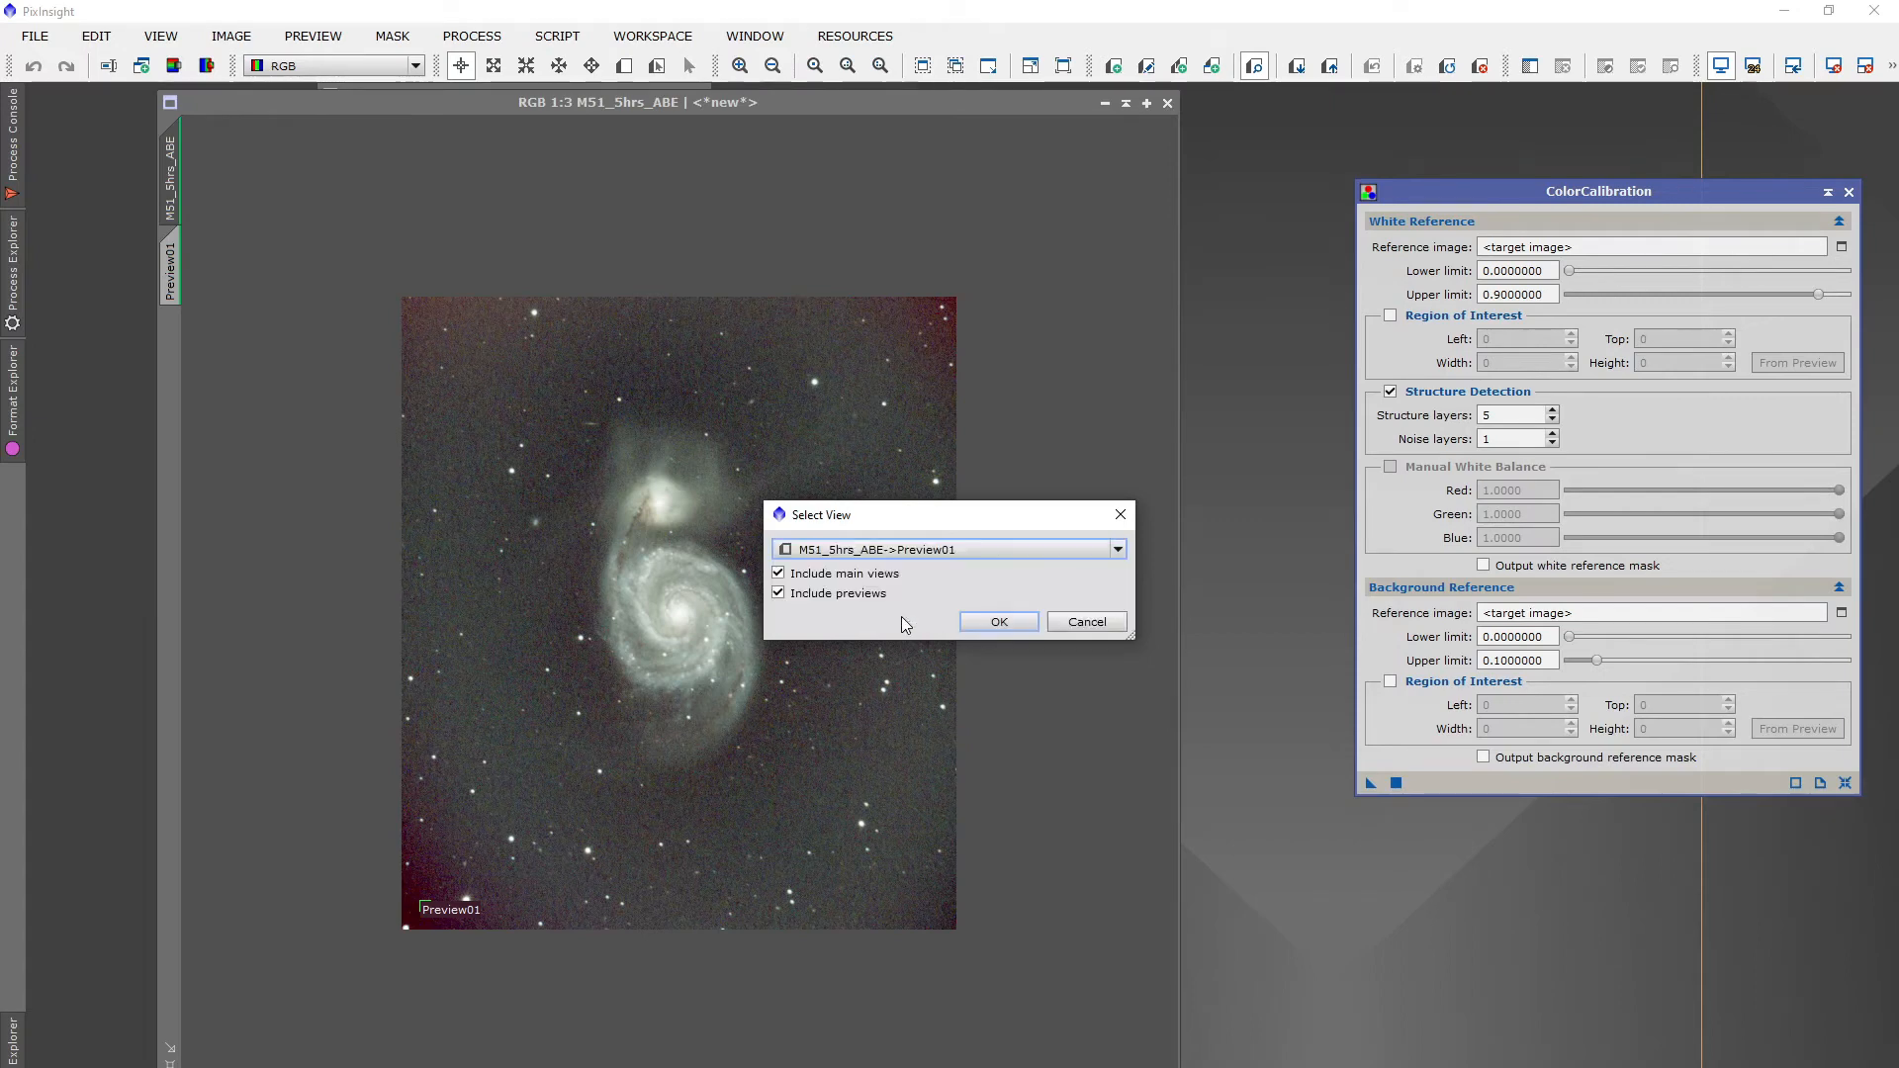
pyautogui.click(997, 626)
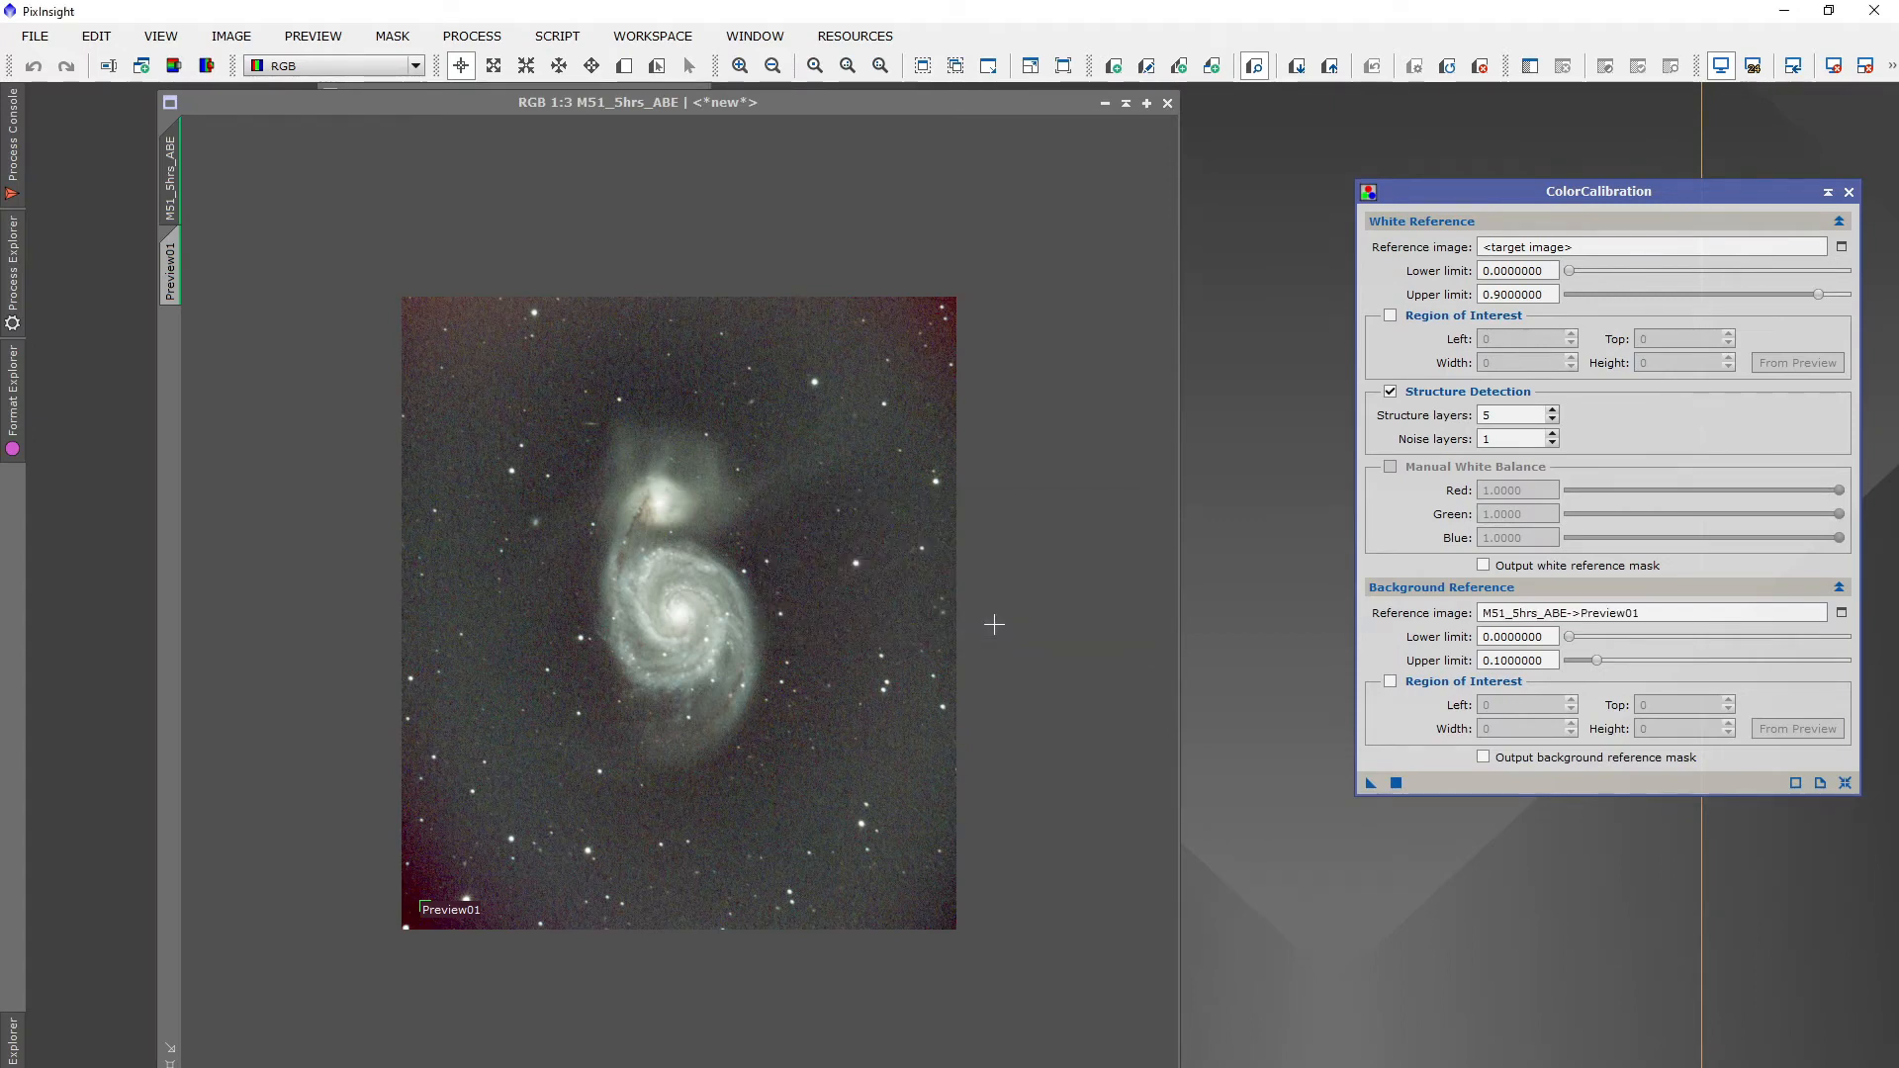
# Apply the colour calibration to M51_5hrs_ABE, close ColorCalibration, and delete the background preview
pyautogui.click(1395, 783)
pyautogui.click(1847, 192)
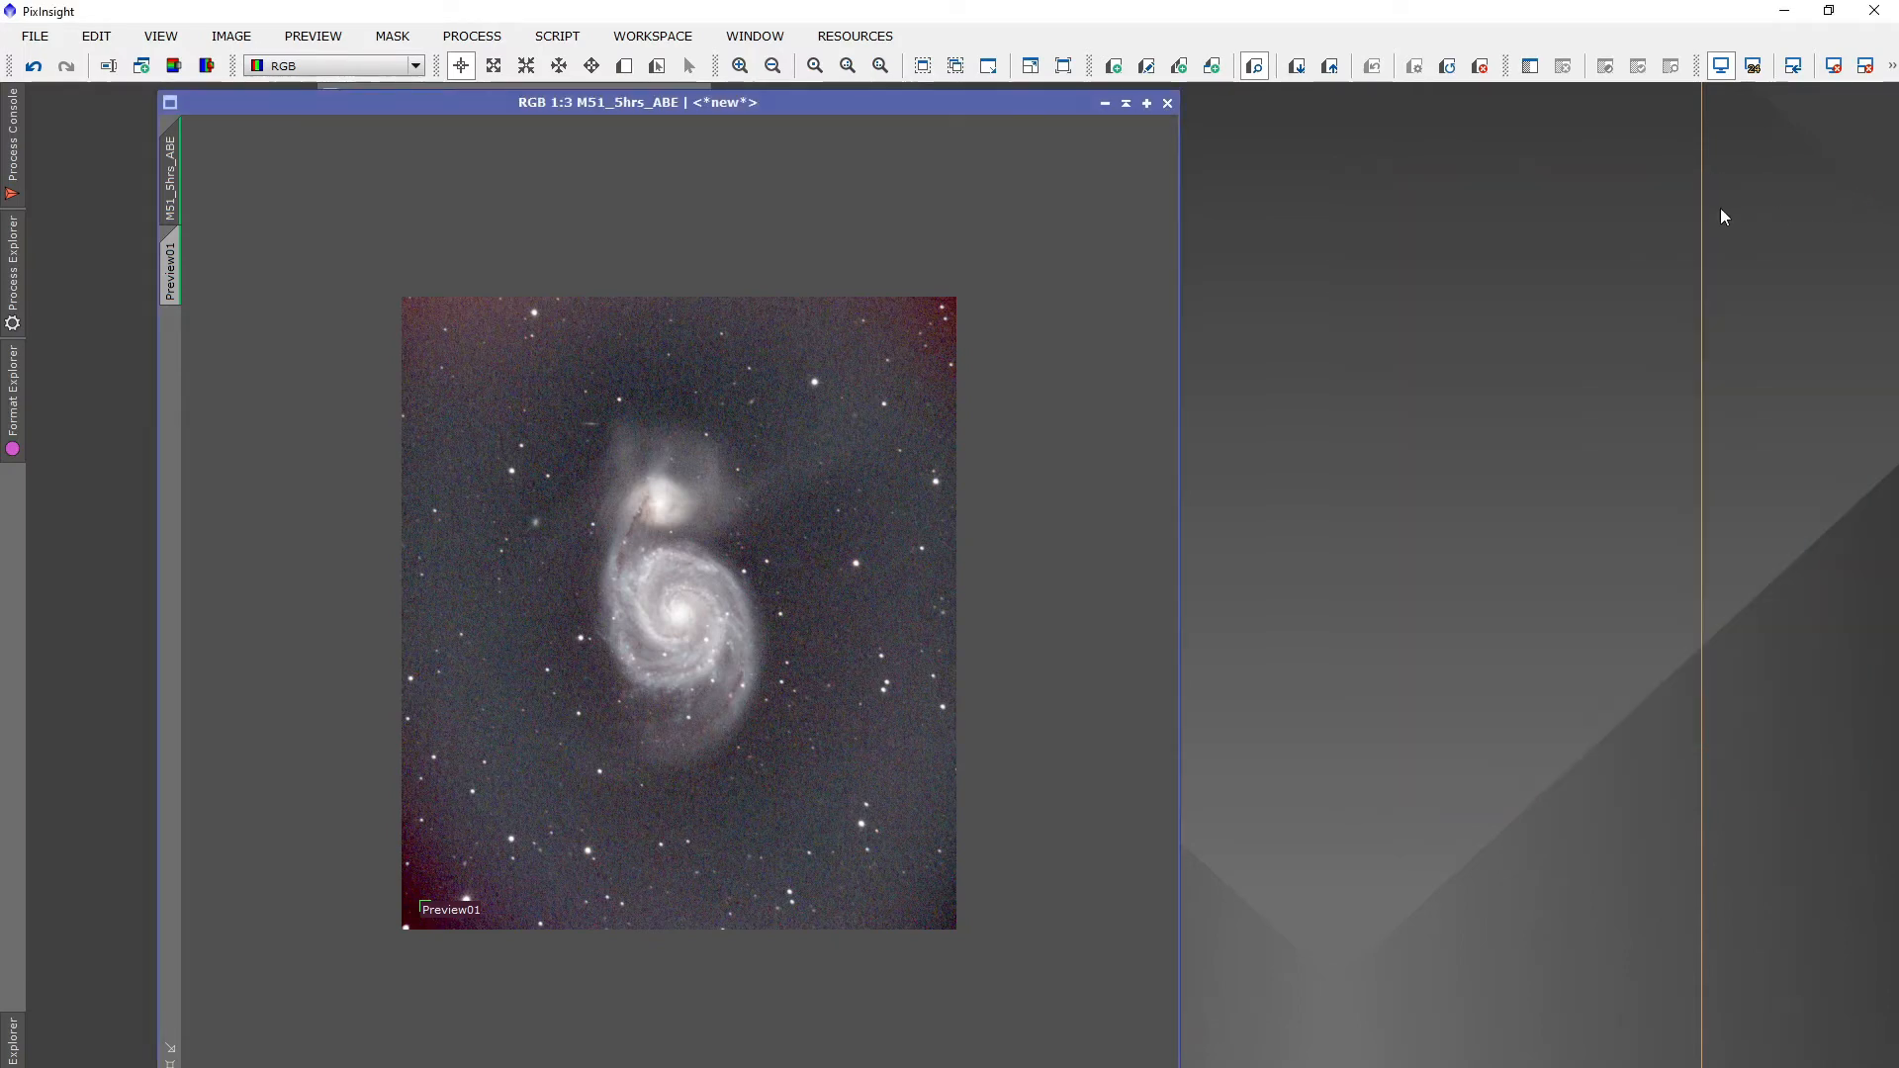
pyautogui.click(1480, 67)
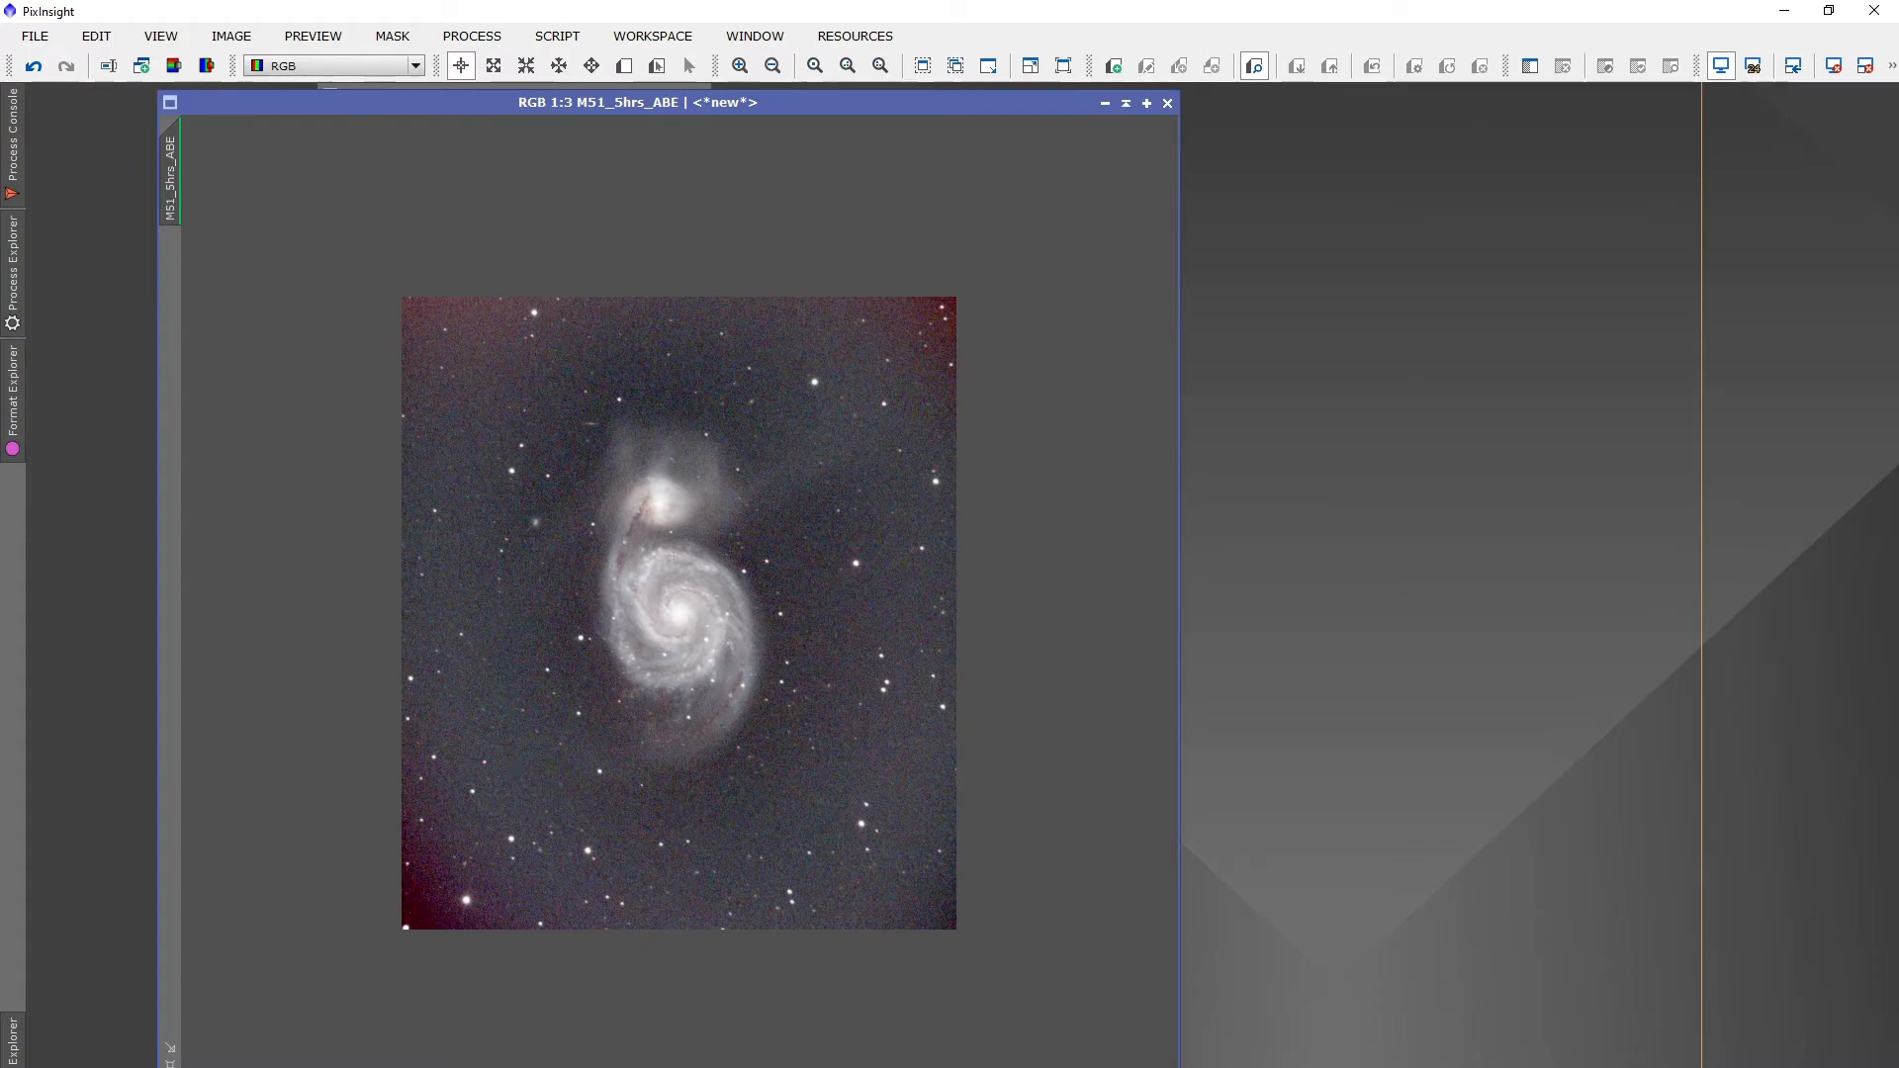
# Remove the automatic screen stretch from M51_5hrs_ABE and open HistogramTransformation with its real-time preview
pyautogui.hotkey('ctrl', '0')
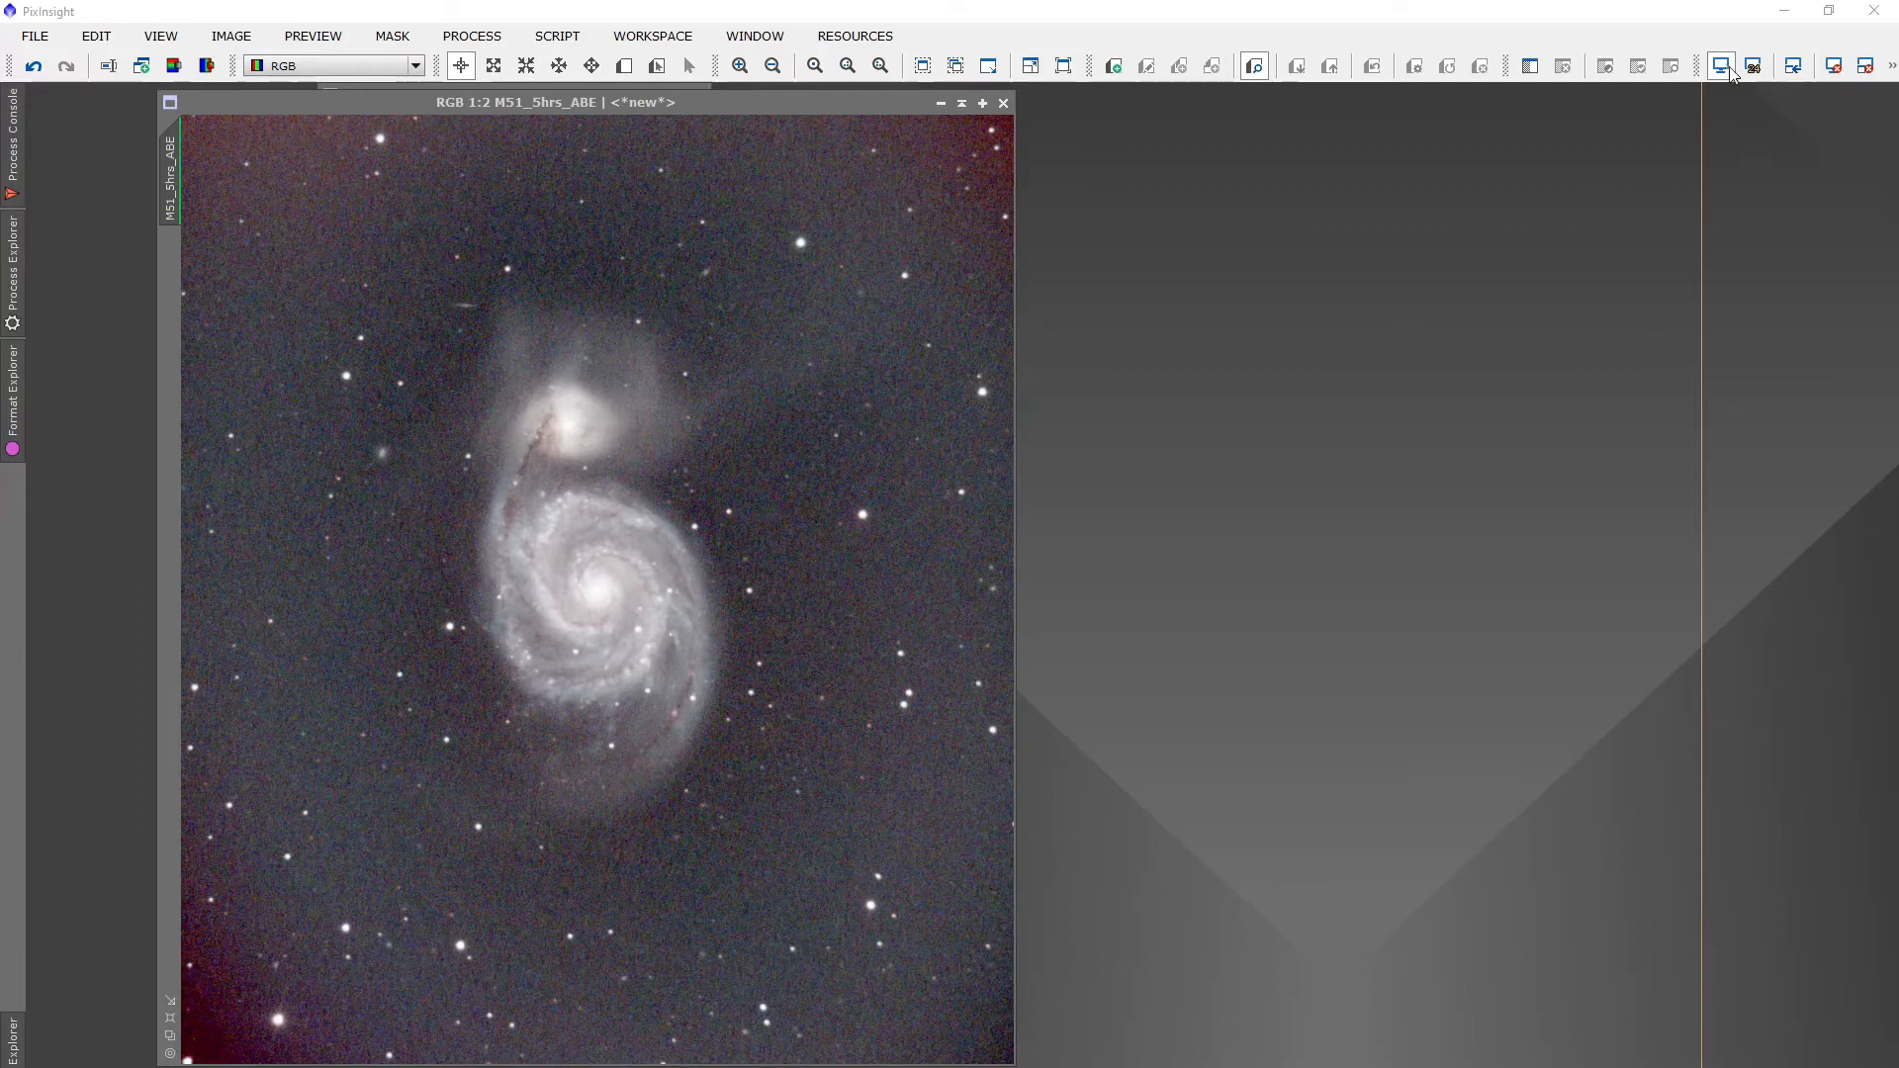
pyautogui.click(1721, 67)
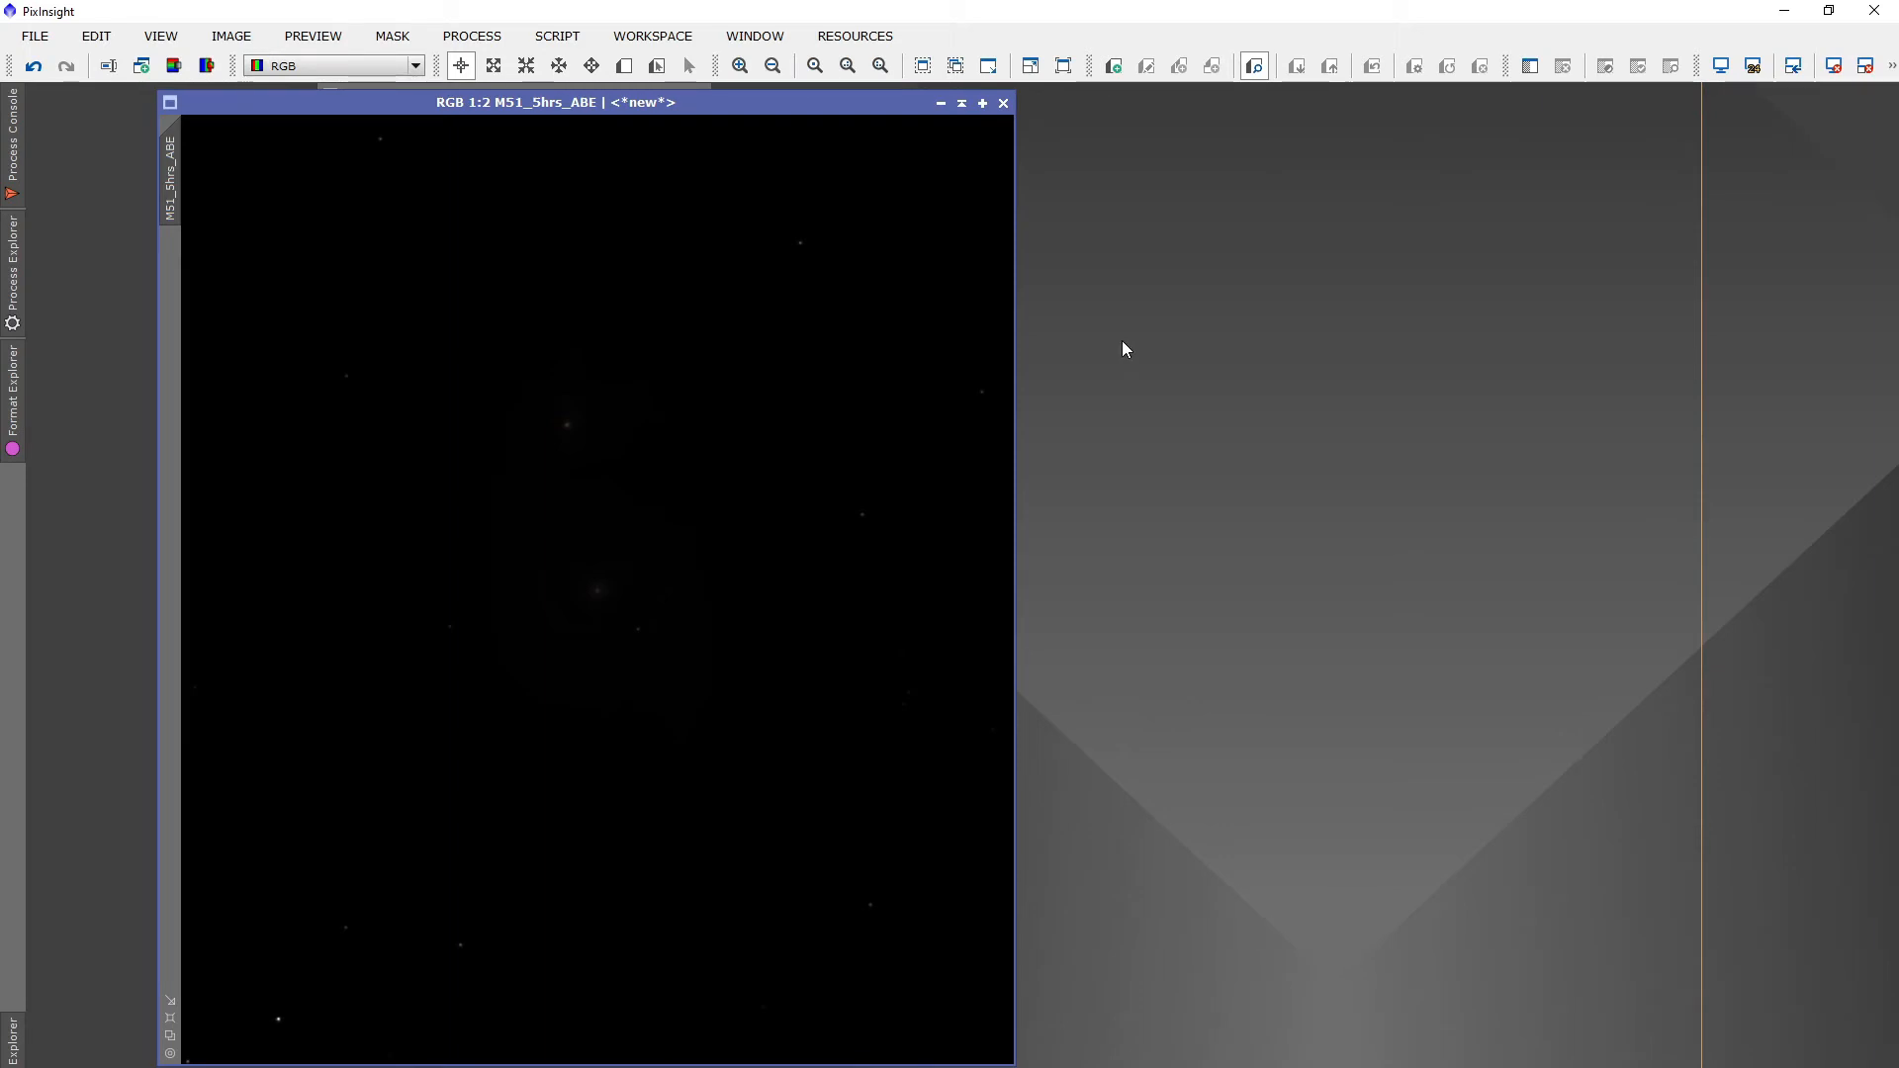
pyautogui.click(477, 40)
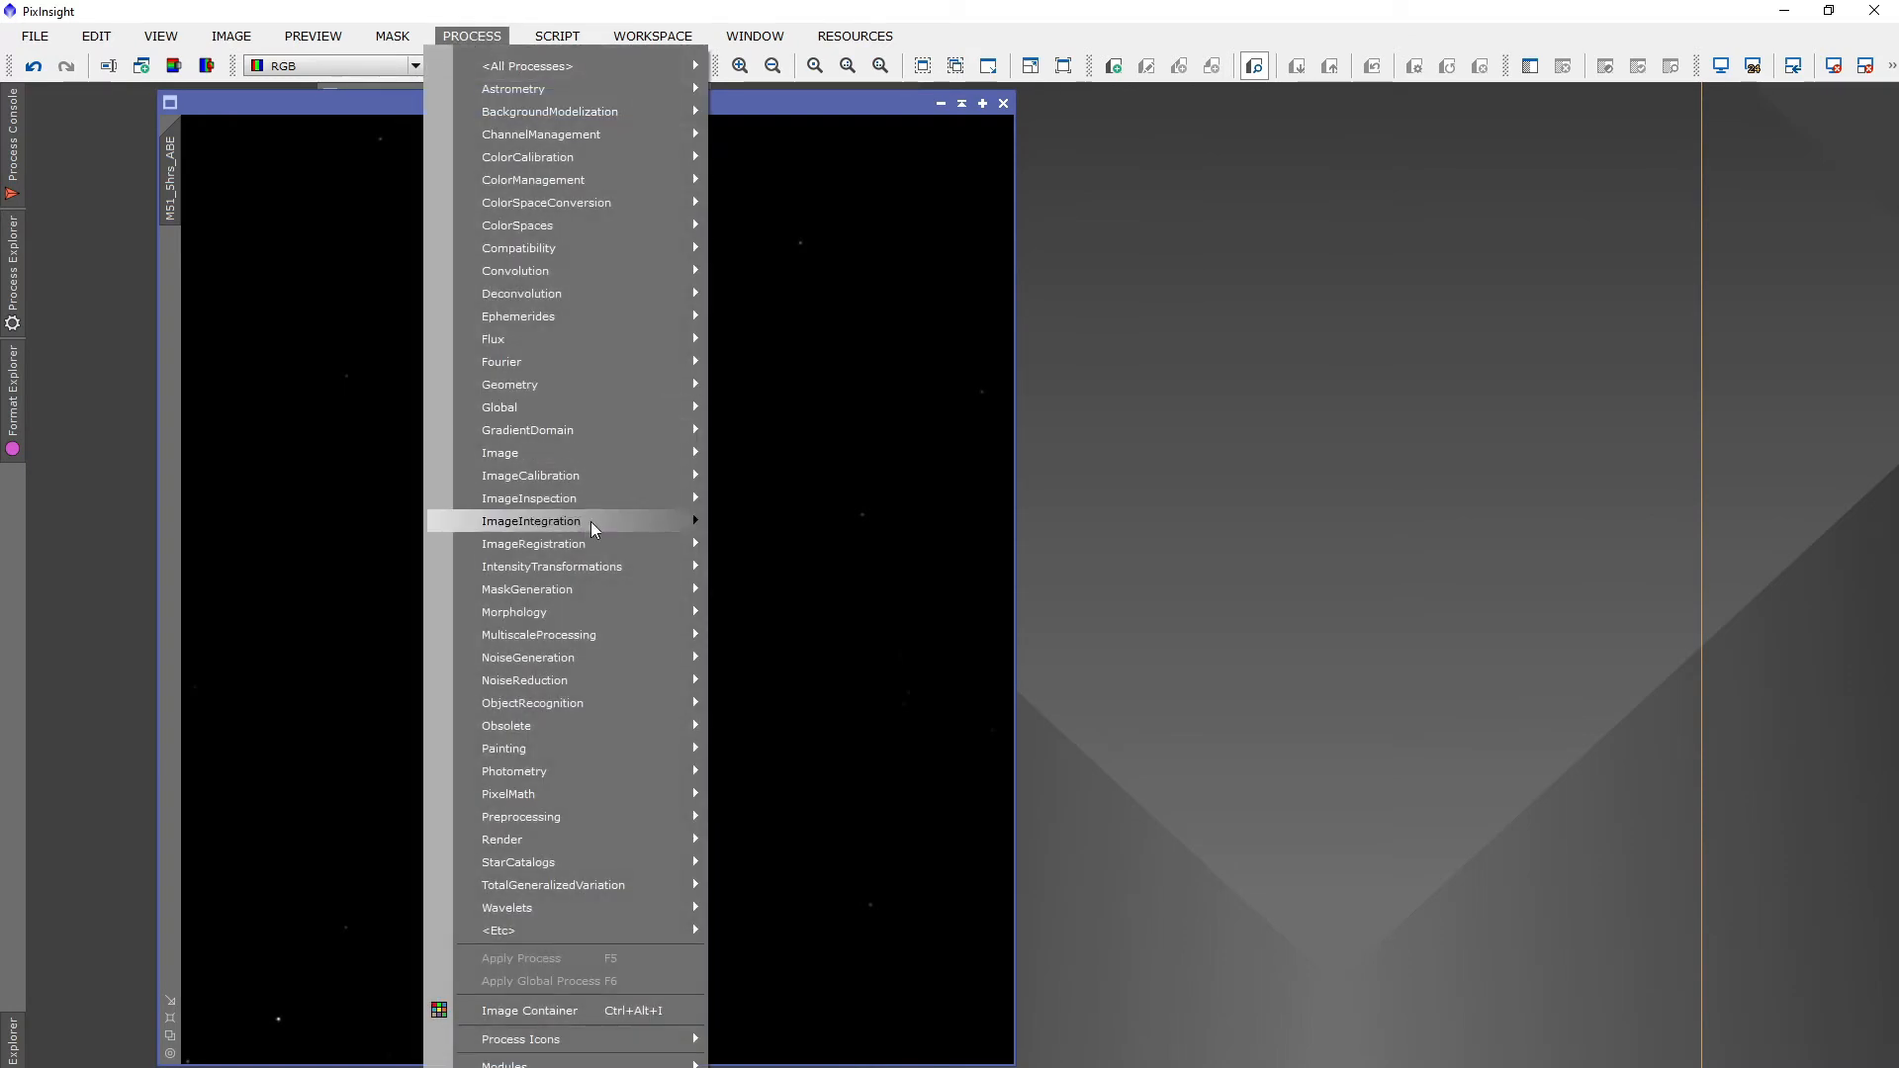
pyautogui.moveTo(607, 571)
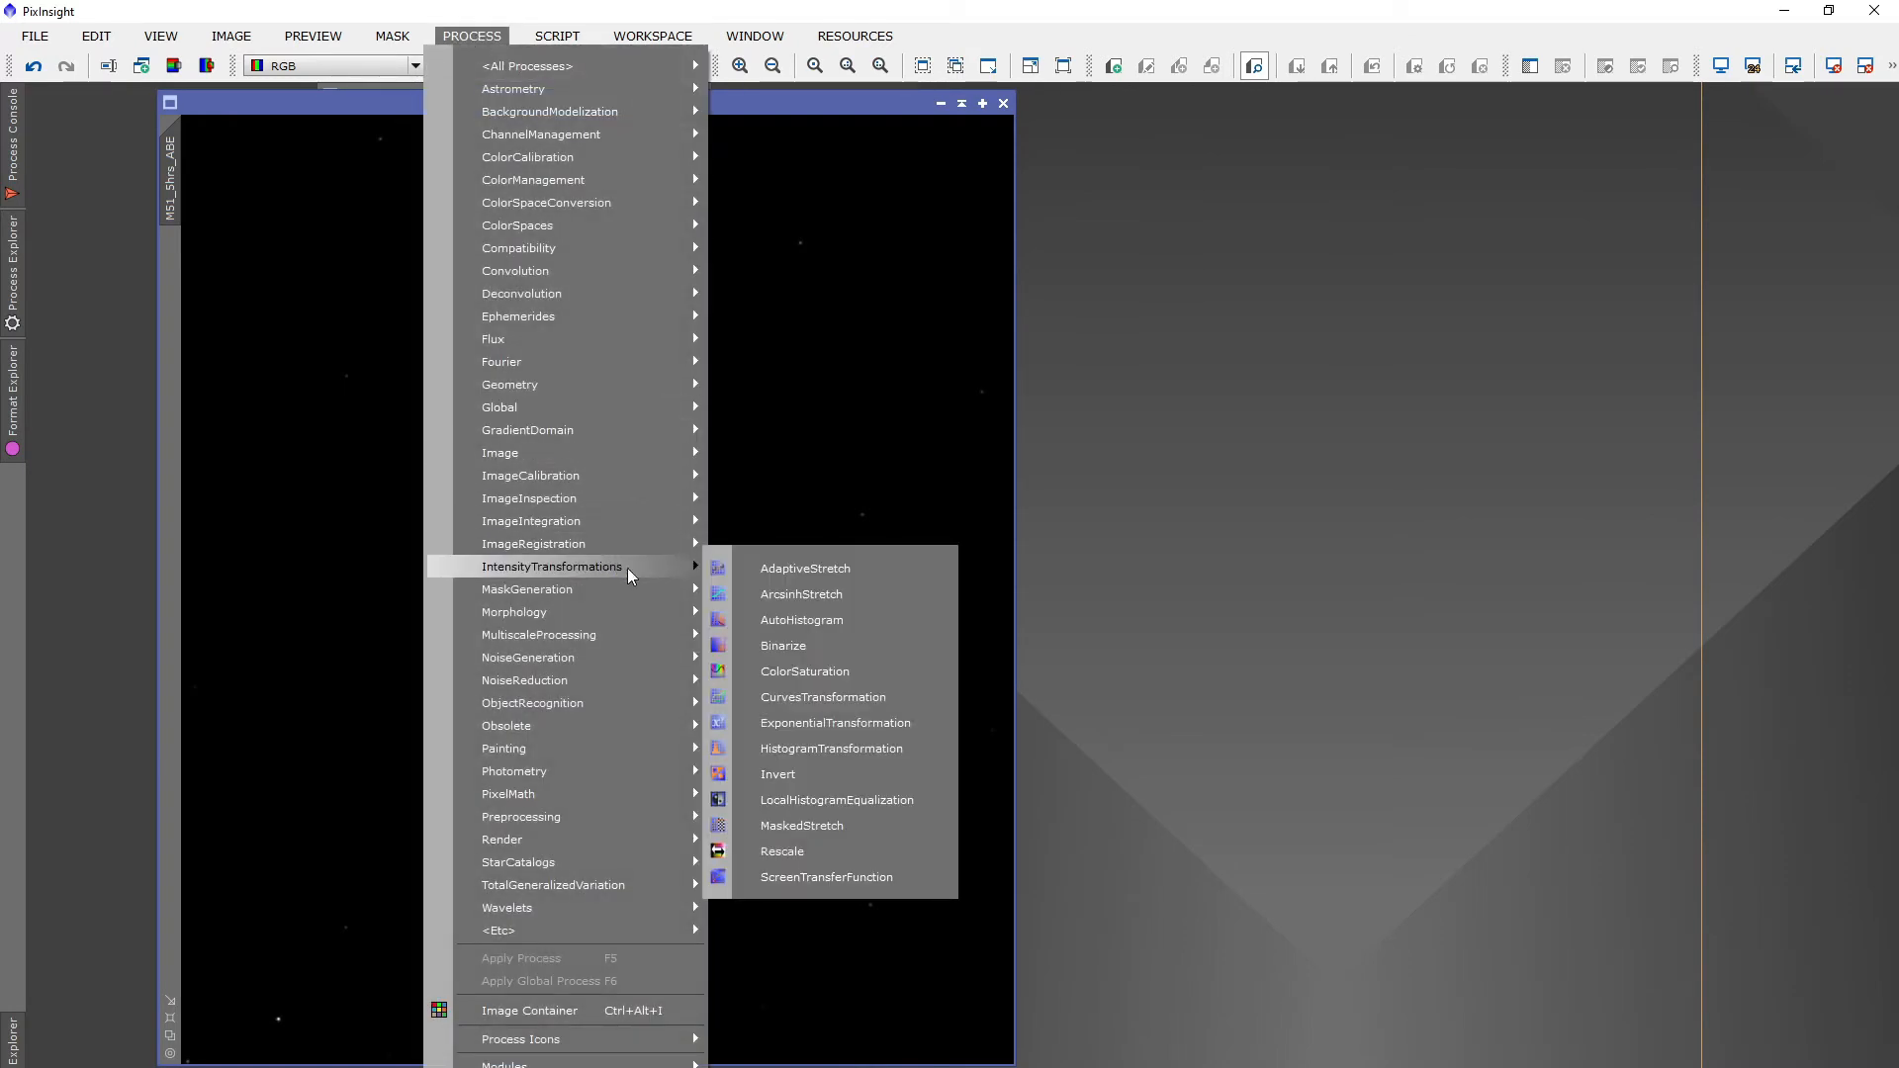
pyautogui.click(830, 750)
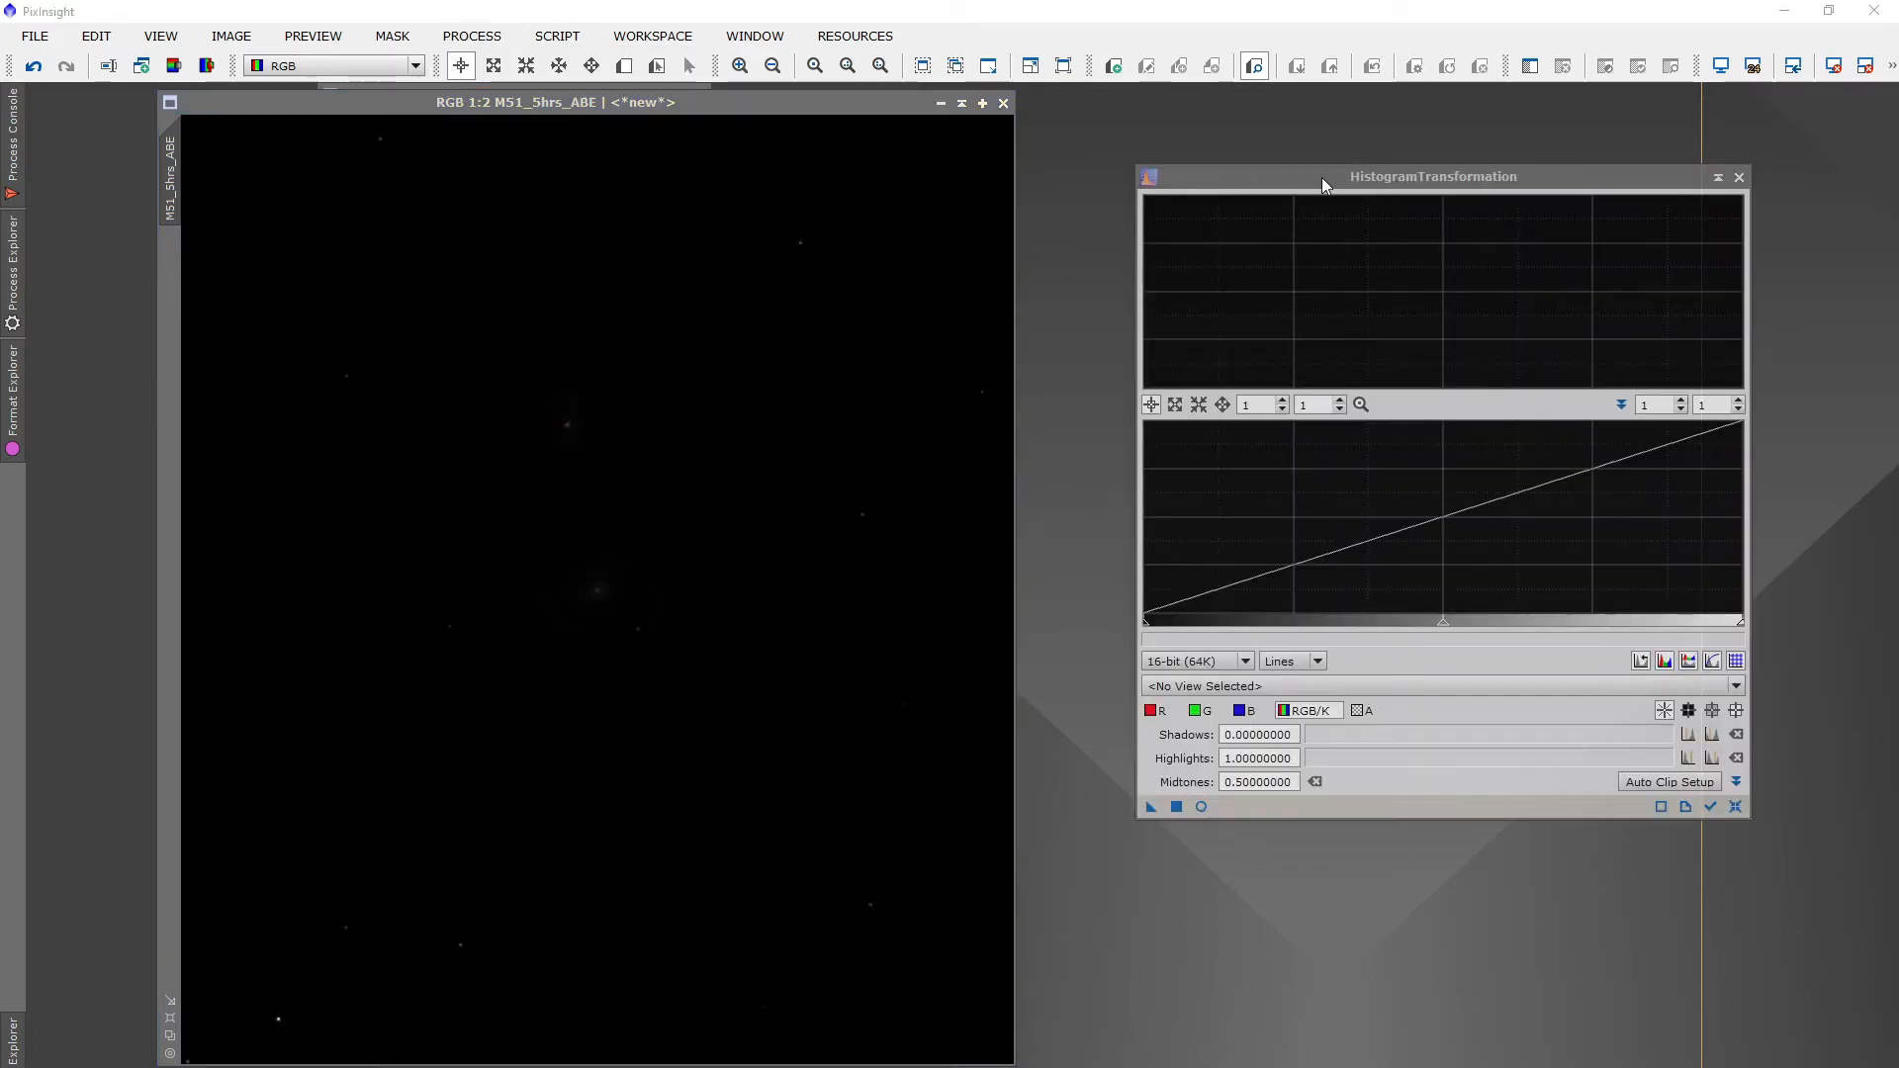
pyautogui.moveTo(1321, 176); pyautogui.dragTo(1397, 133)
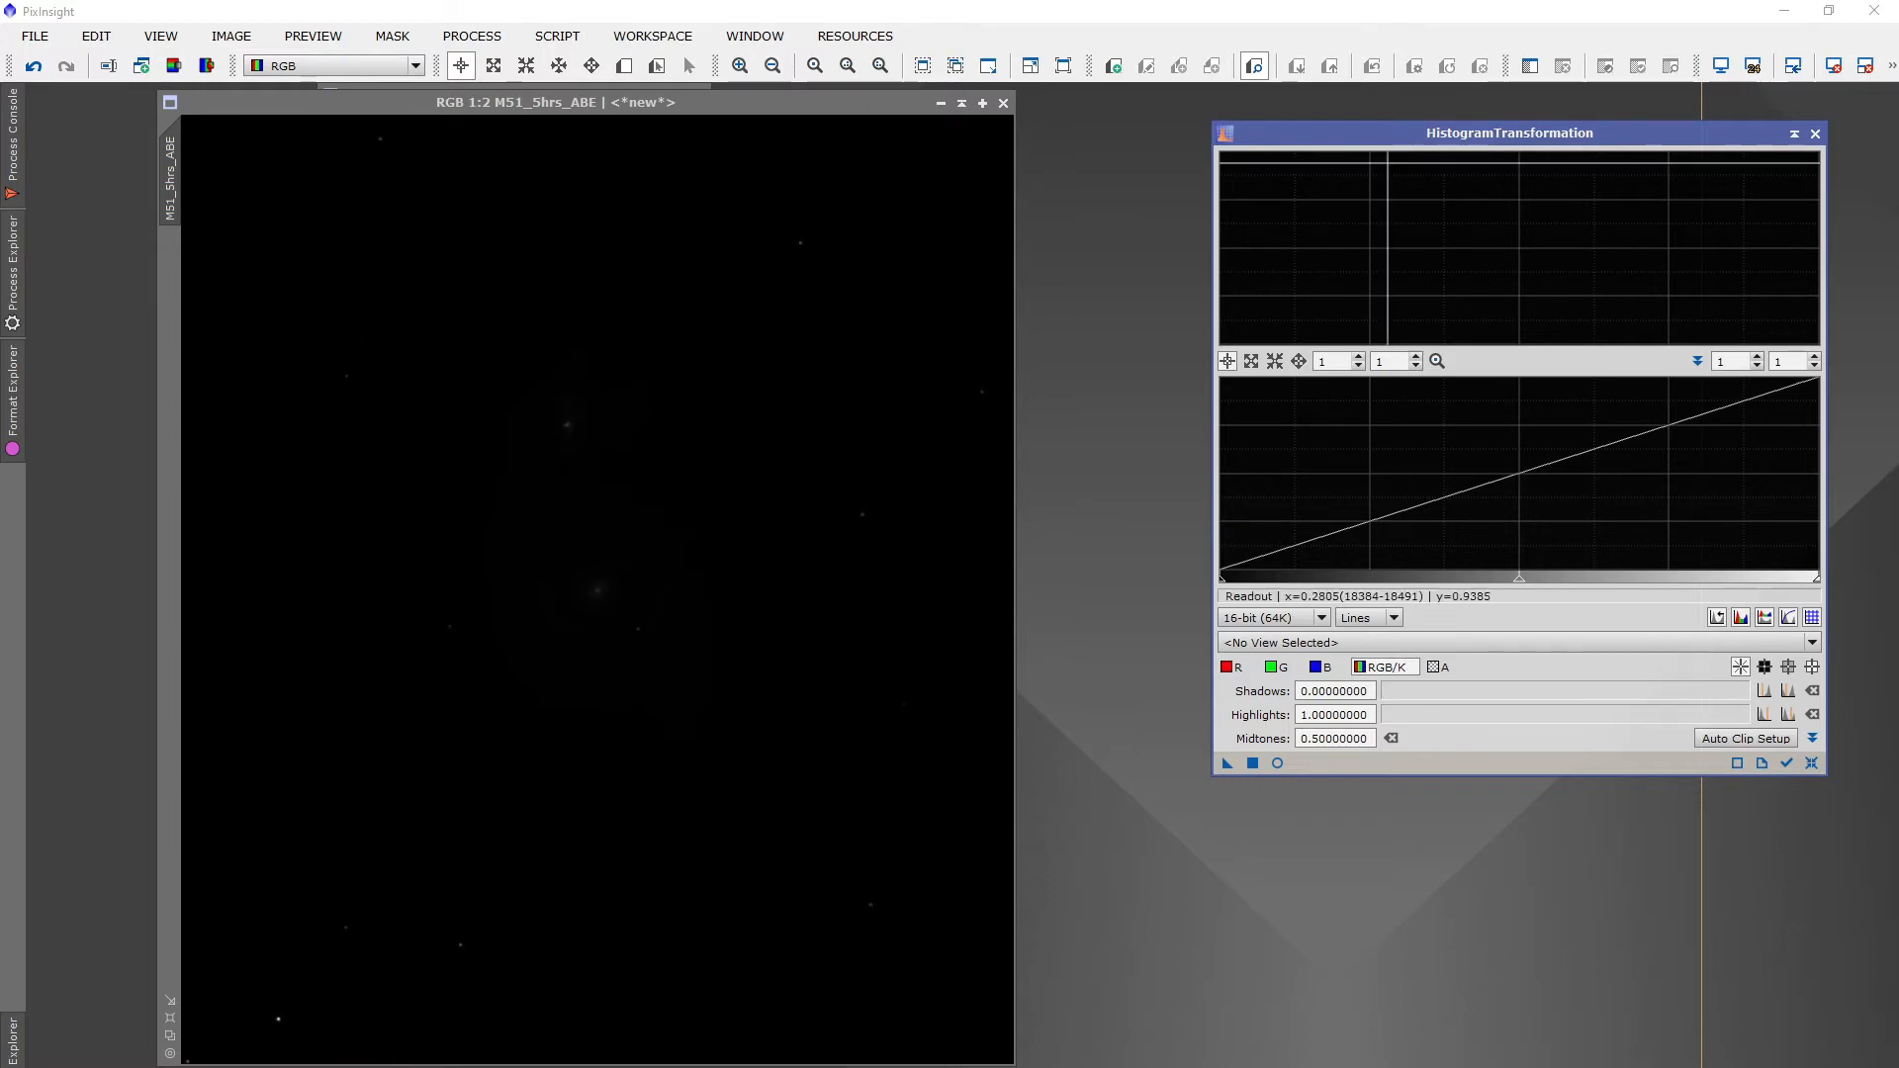
pyautogui.click(1276, 765)
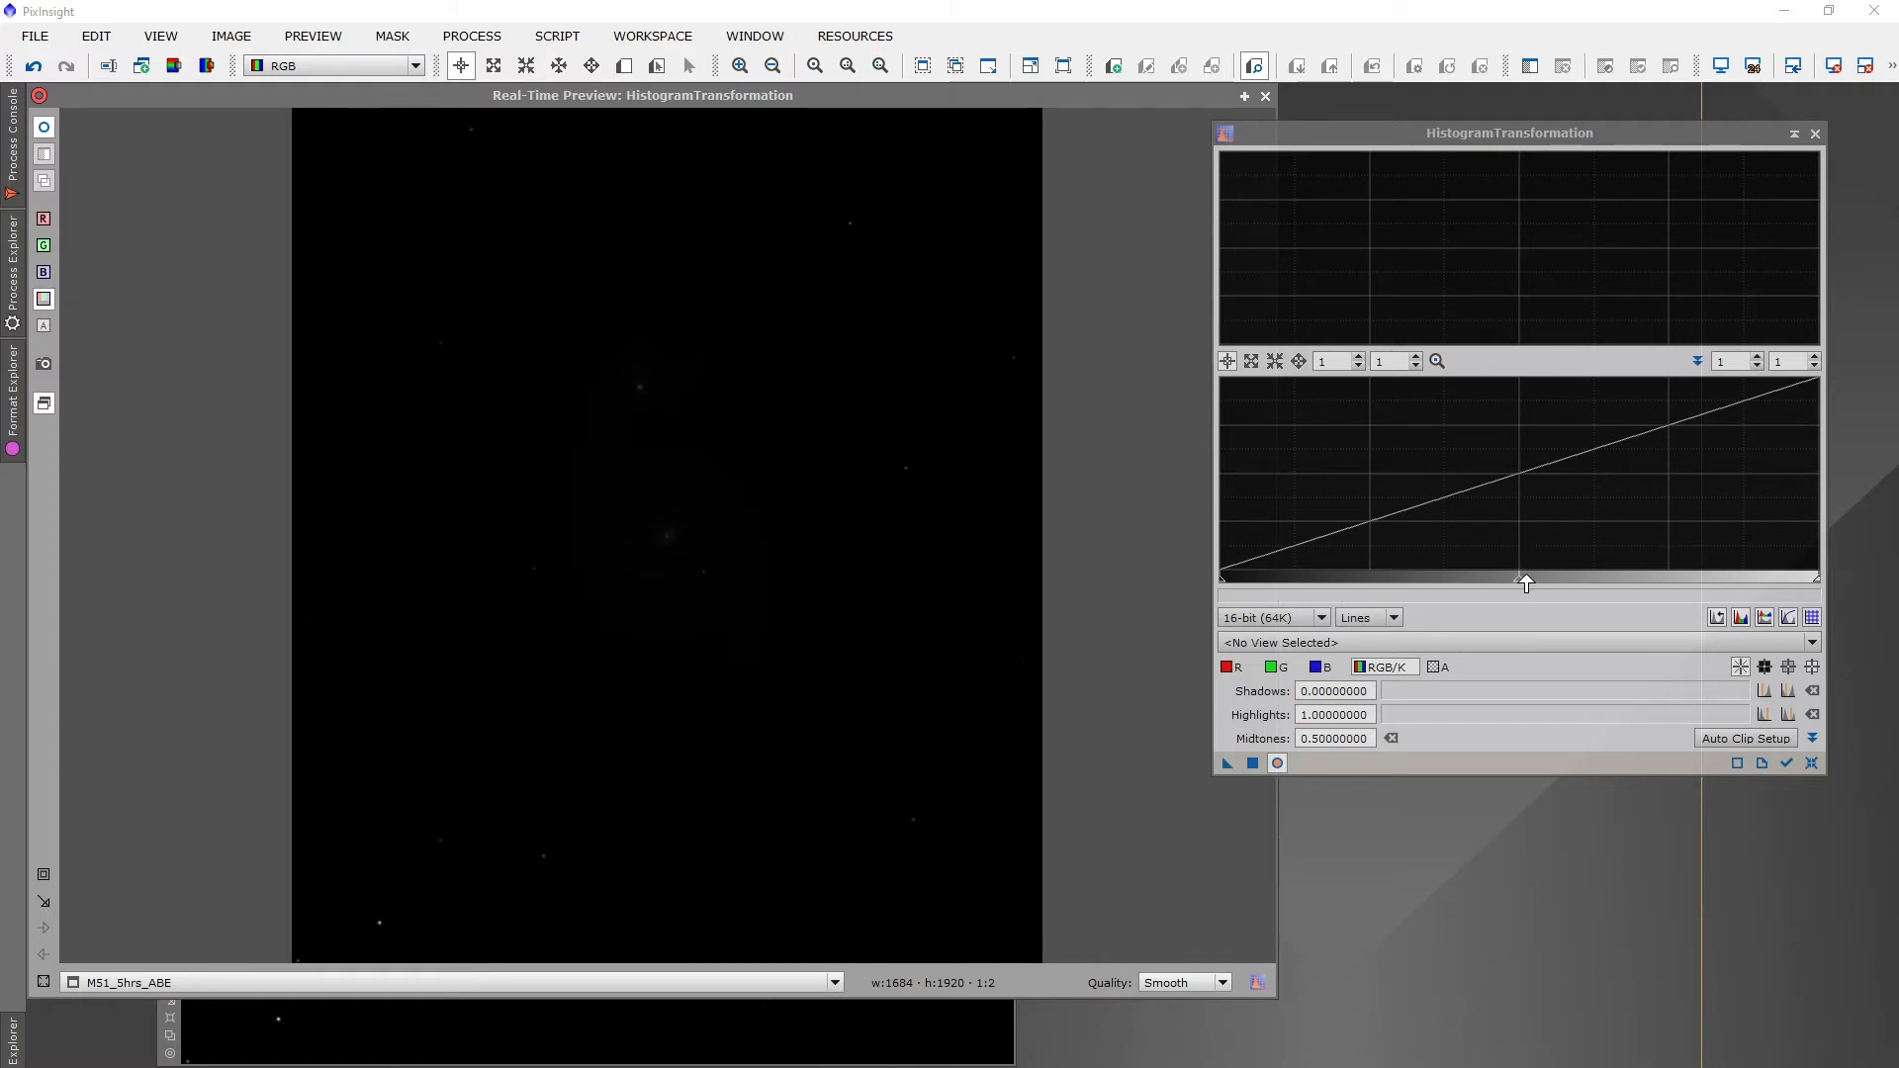
# Lower the combined RGB/K midtones to 0.00738284 in HistogramTransformation, using an enlarged histogram scale for fine adjustment
pyautogui.moveTo(1517, 587); pyautogui.dragTo(1228, 589)
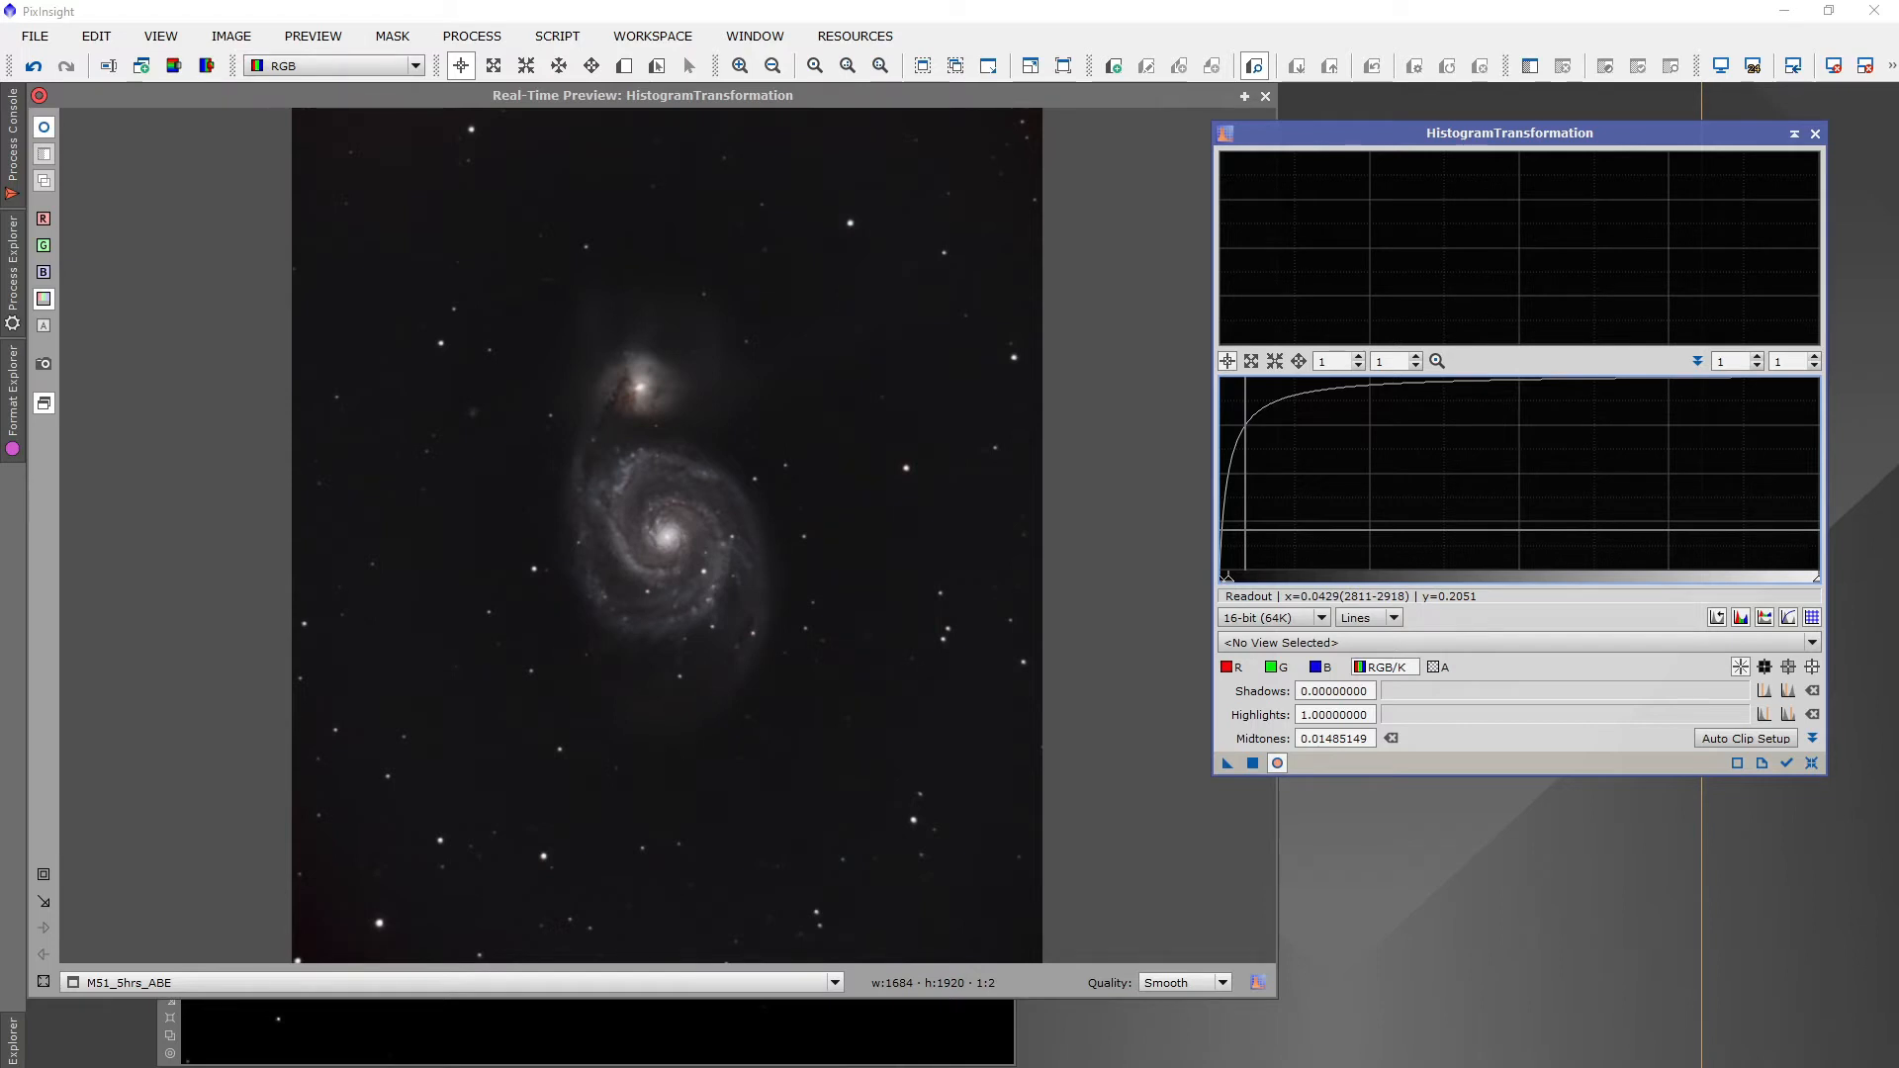
pyautogui.scroll(5, 1243, 531)
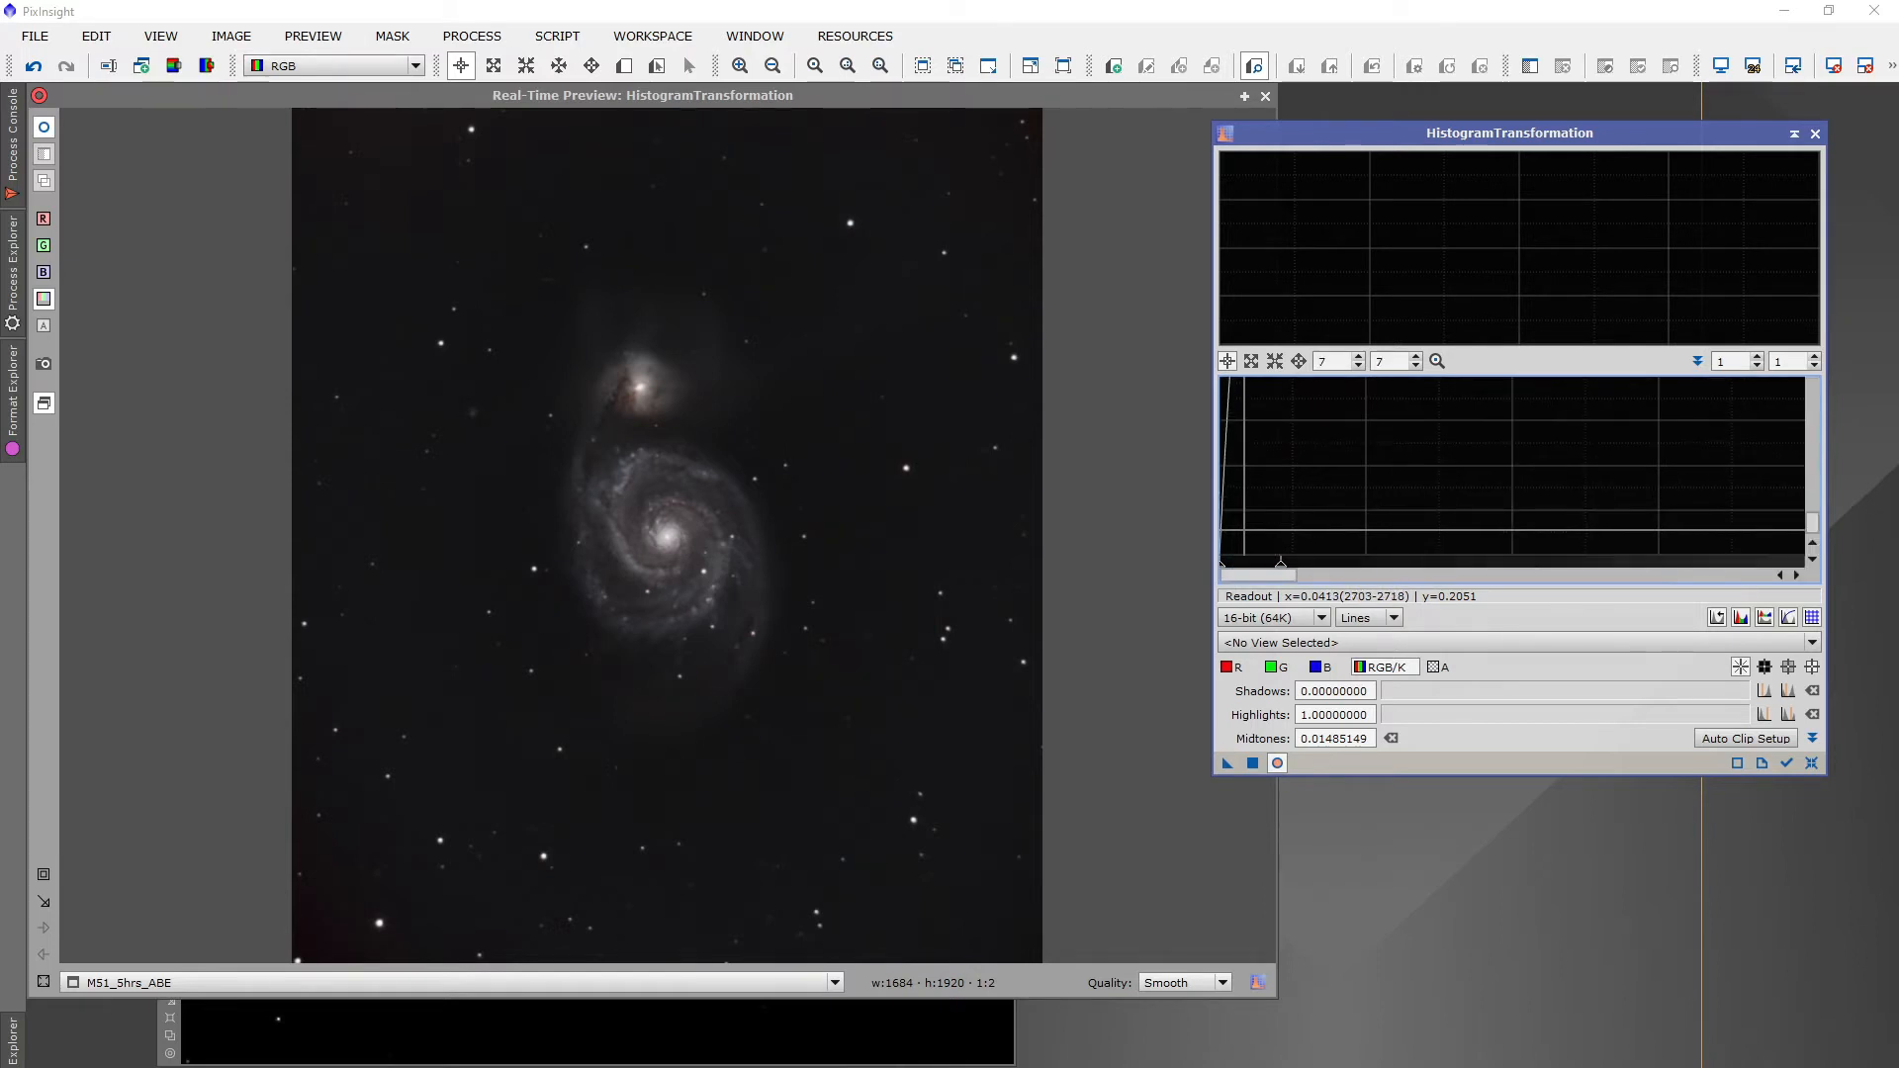
pyautogui.scroll(7, 1243, 531)
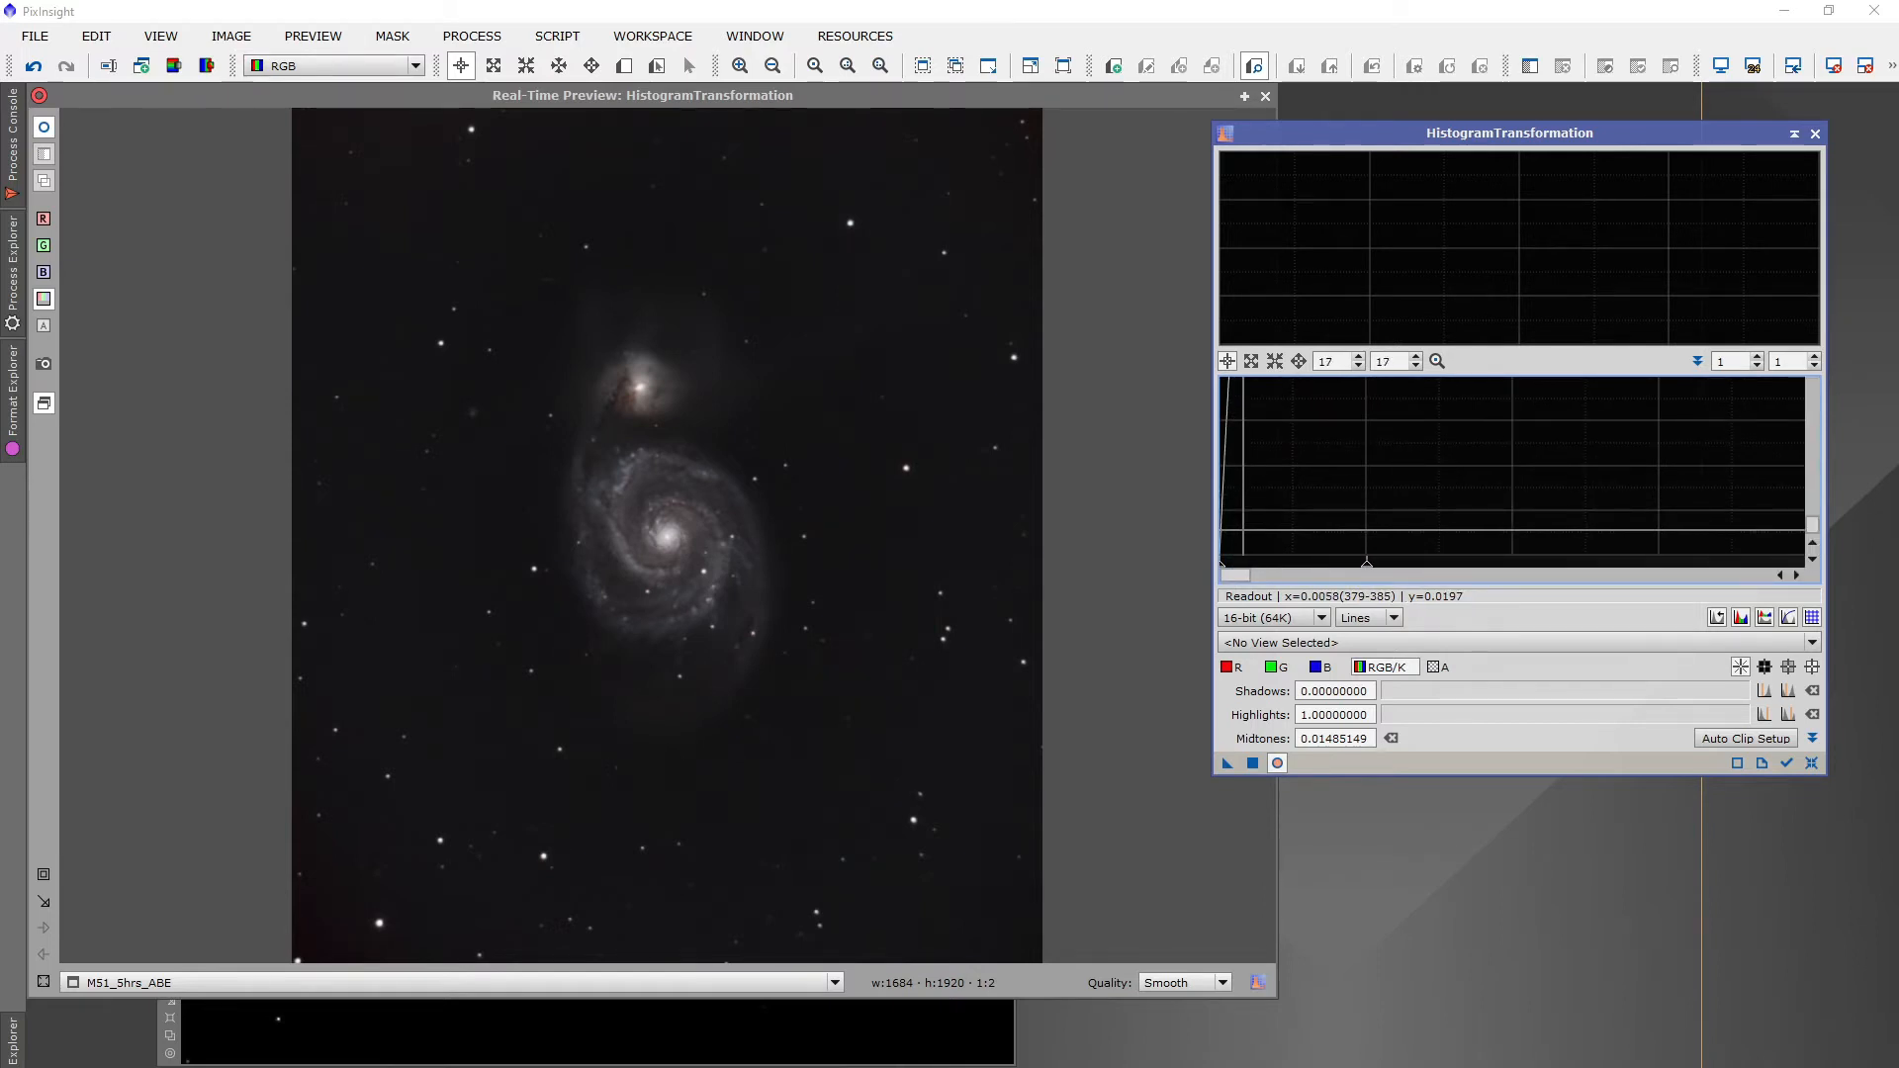
pyautogui.scroll(8, 1243, 530)
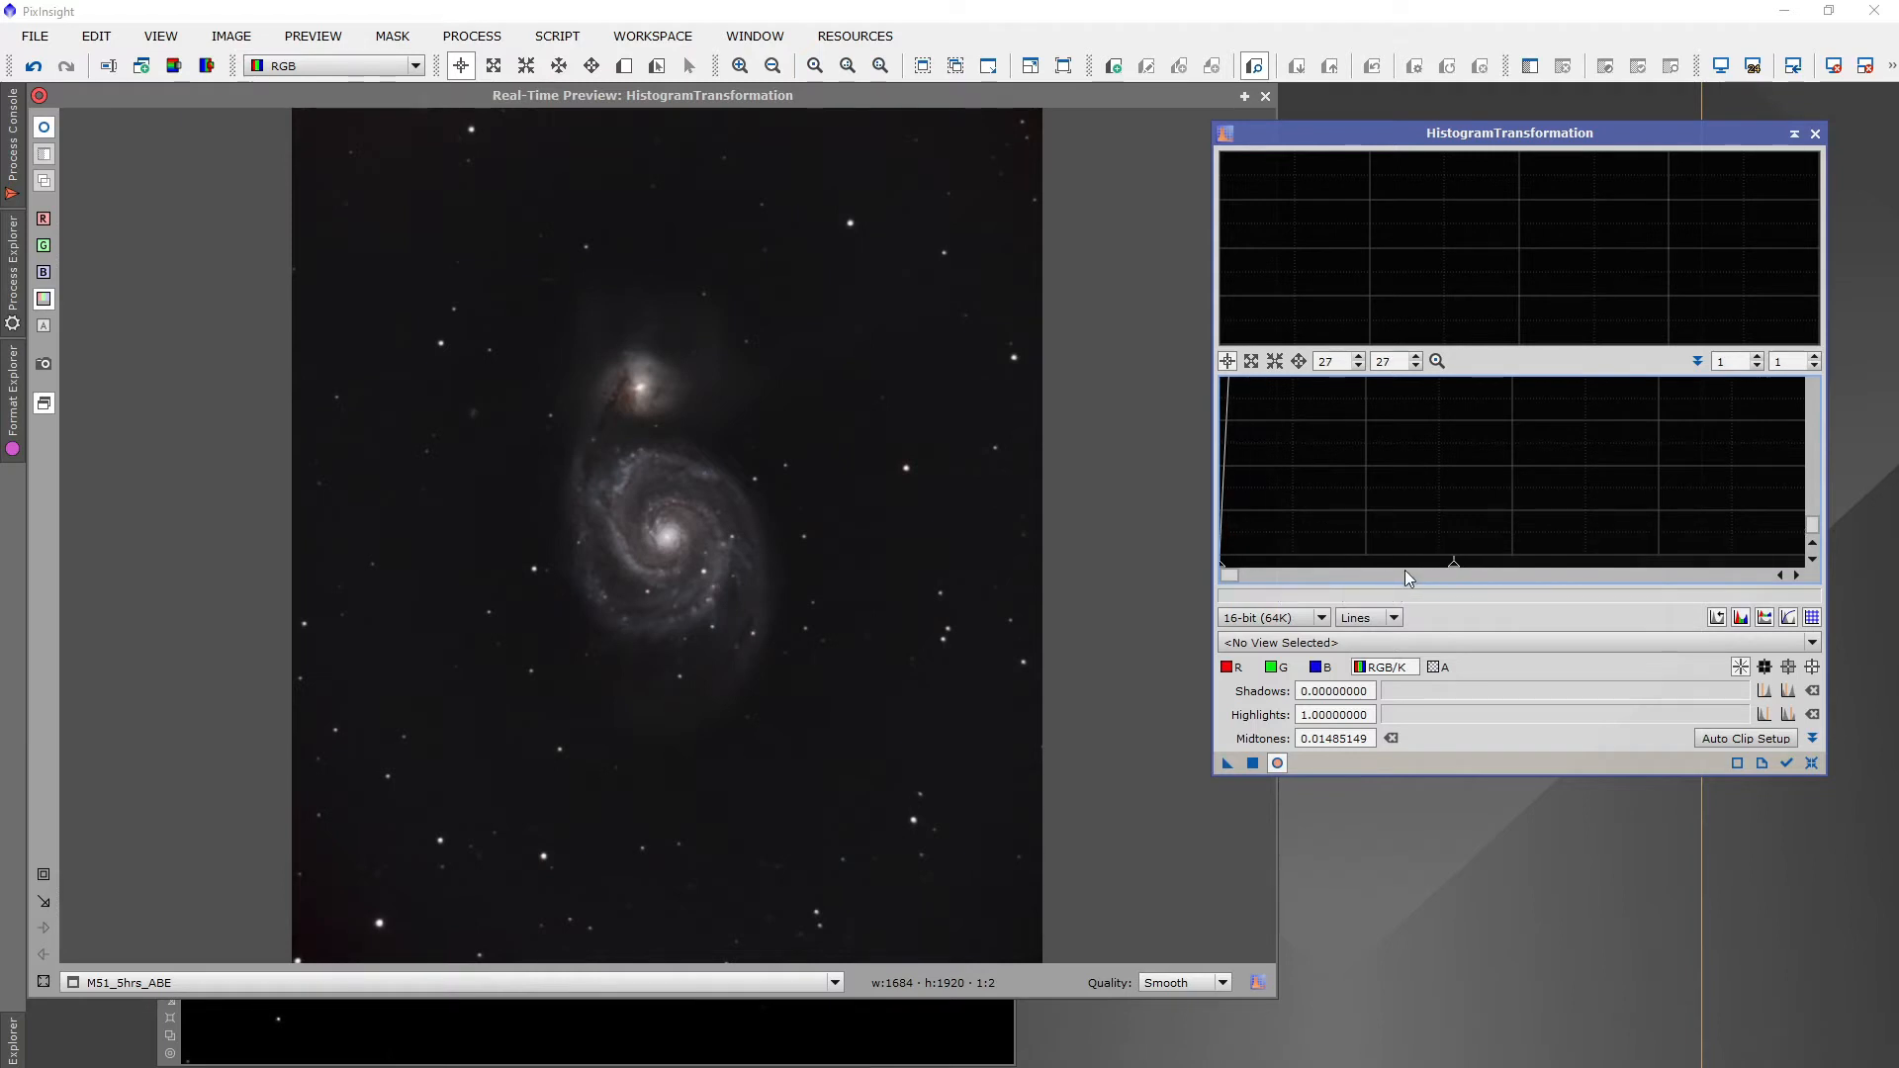
pyautogui.moveTo(1456, 569)
pyautogui.mouseDown()
pyautogui.moveTo(1187, 568)
pyautogui.moveTo(1226, 570)
pyautogui.mouseUp()
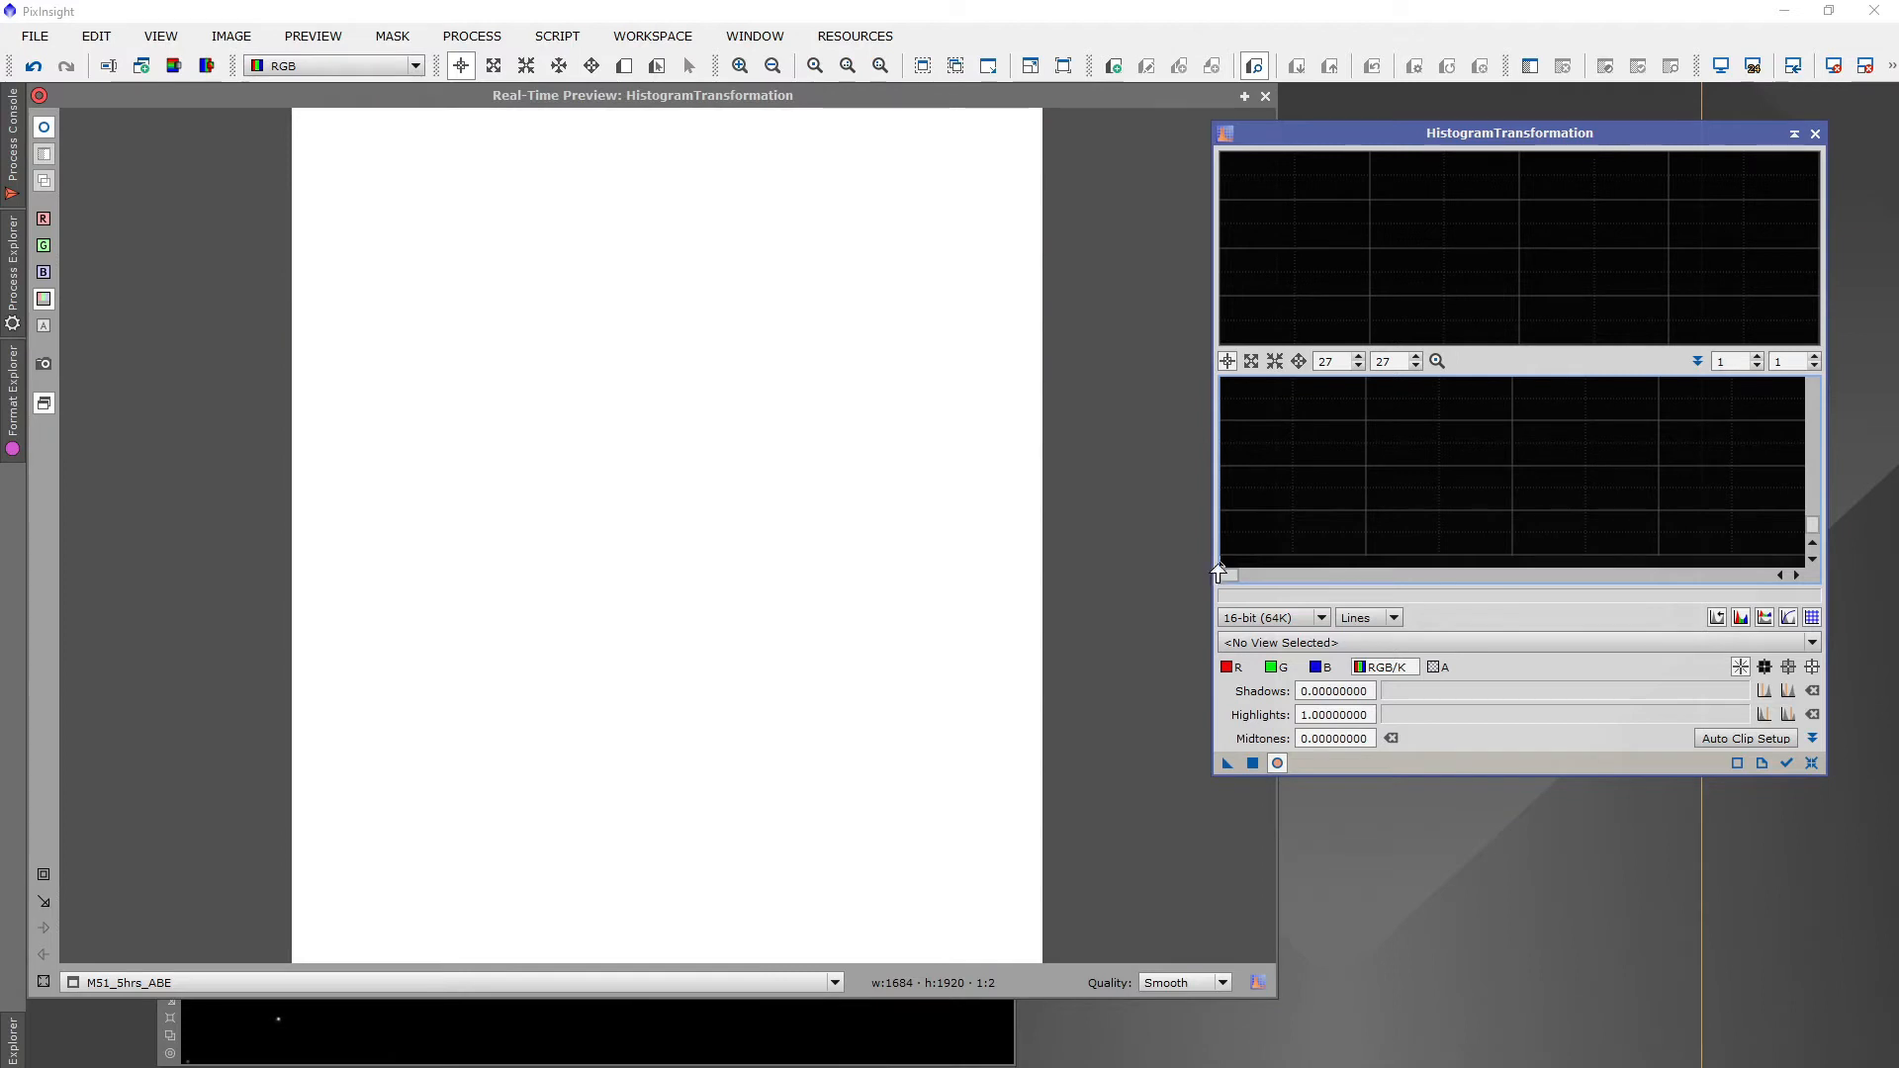
pyautogui.moveTo(1213, 574); pyautogui.dragTo(1337, 581)
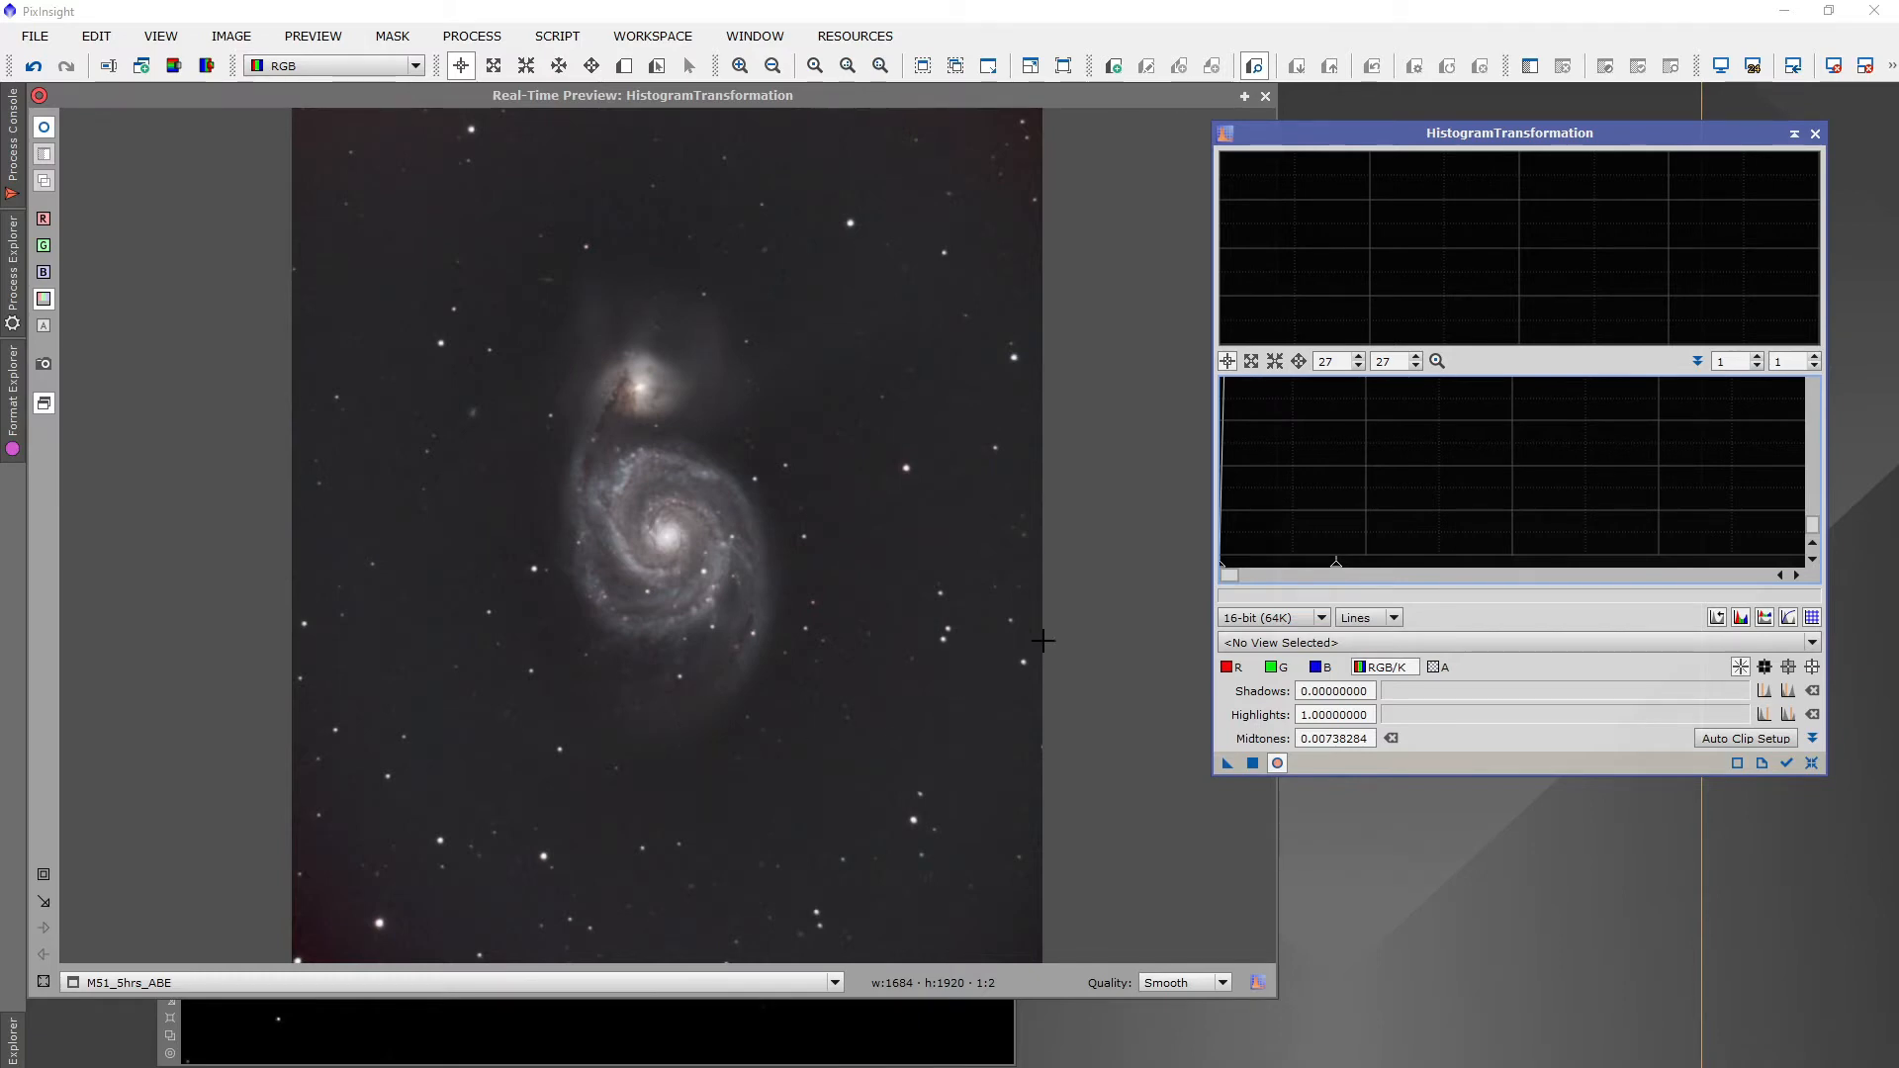
# Apply the histogram stretch to M51_5hrs_ABE, then close the real-time preview and HistogramTransformation
pyautogui.click(1252, 762)
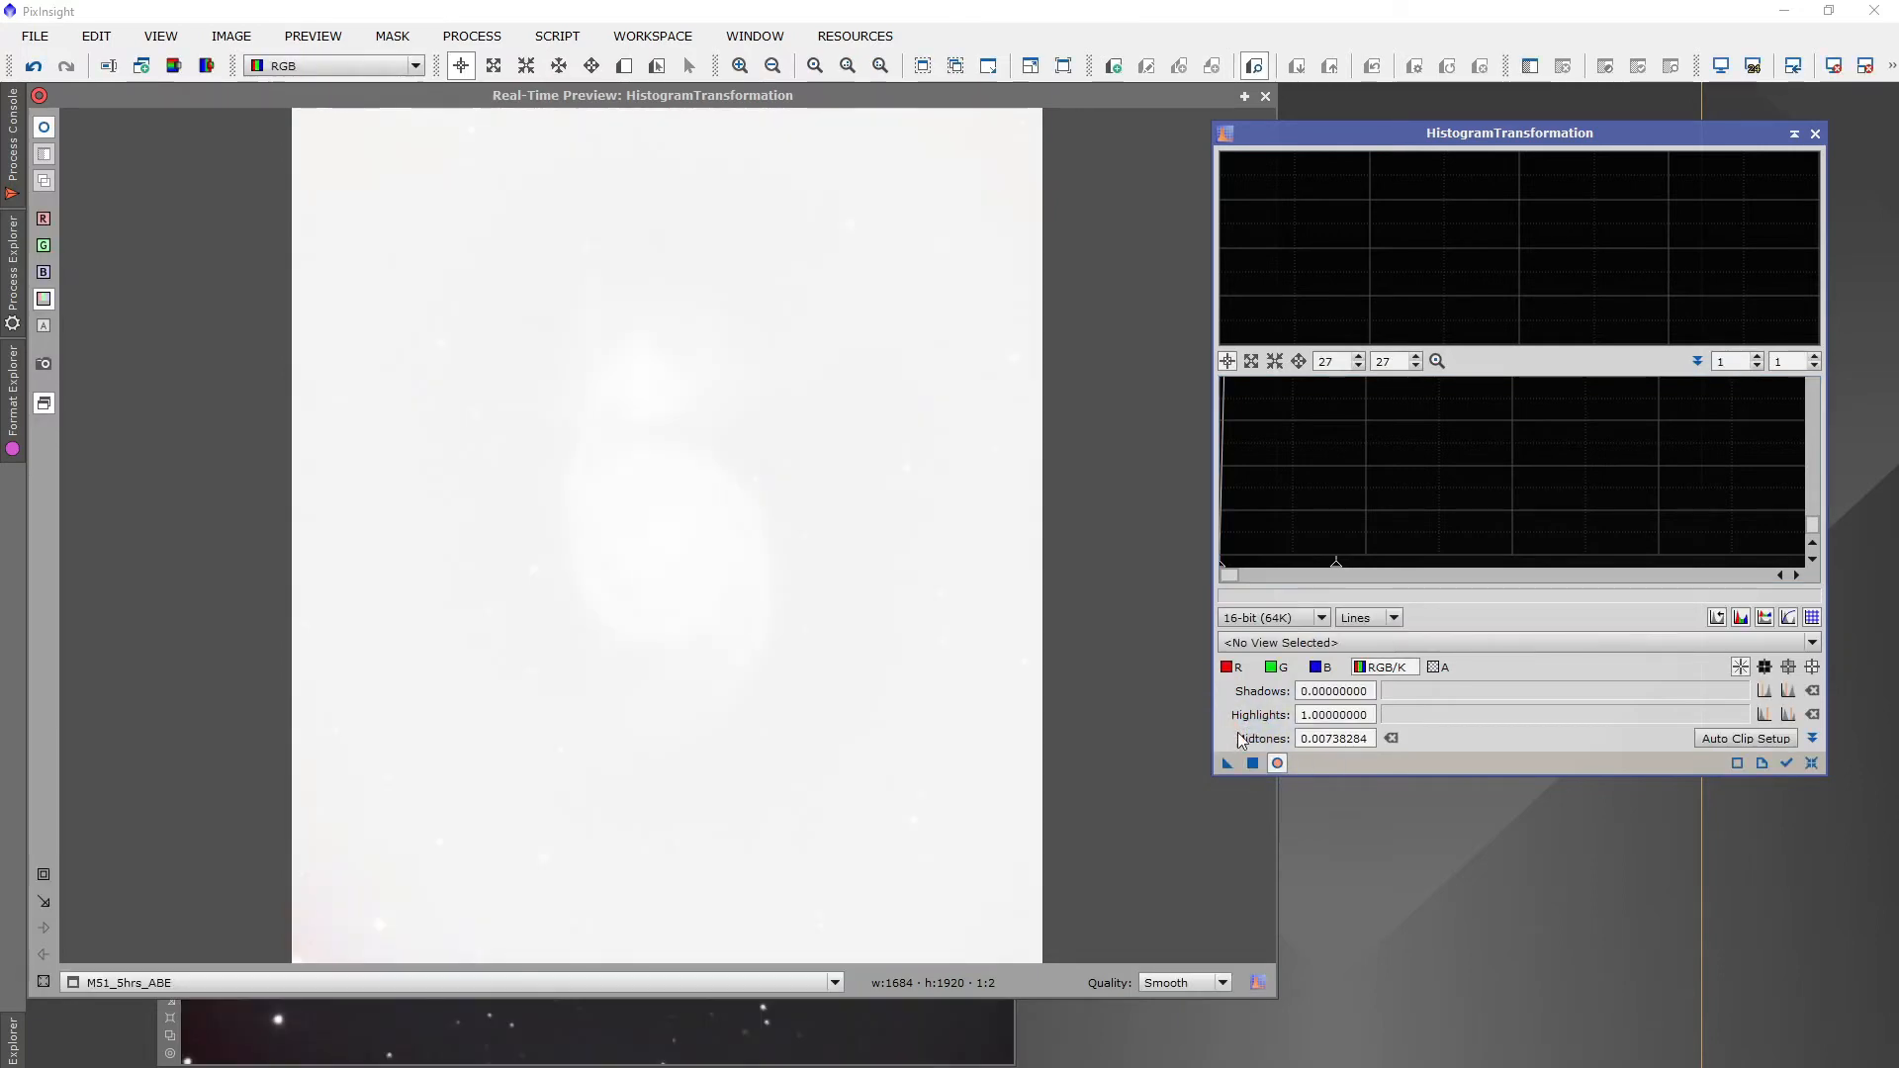
pyautogui.click(1265, 96)
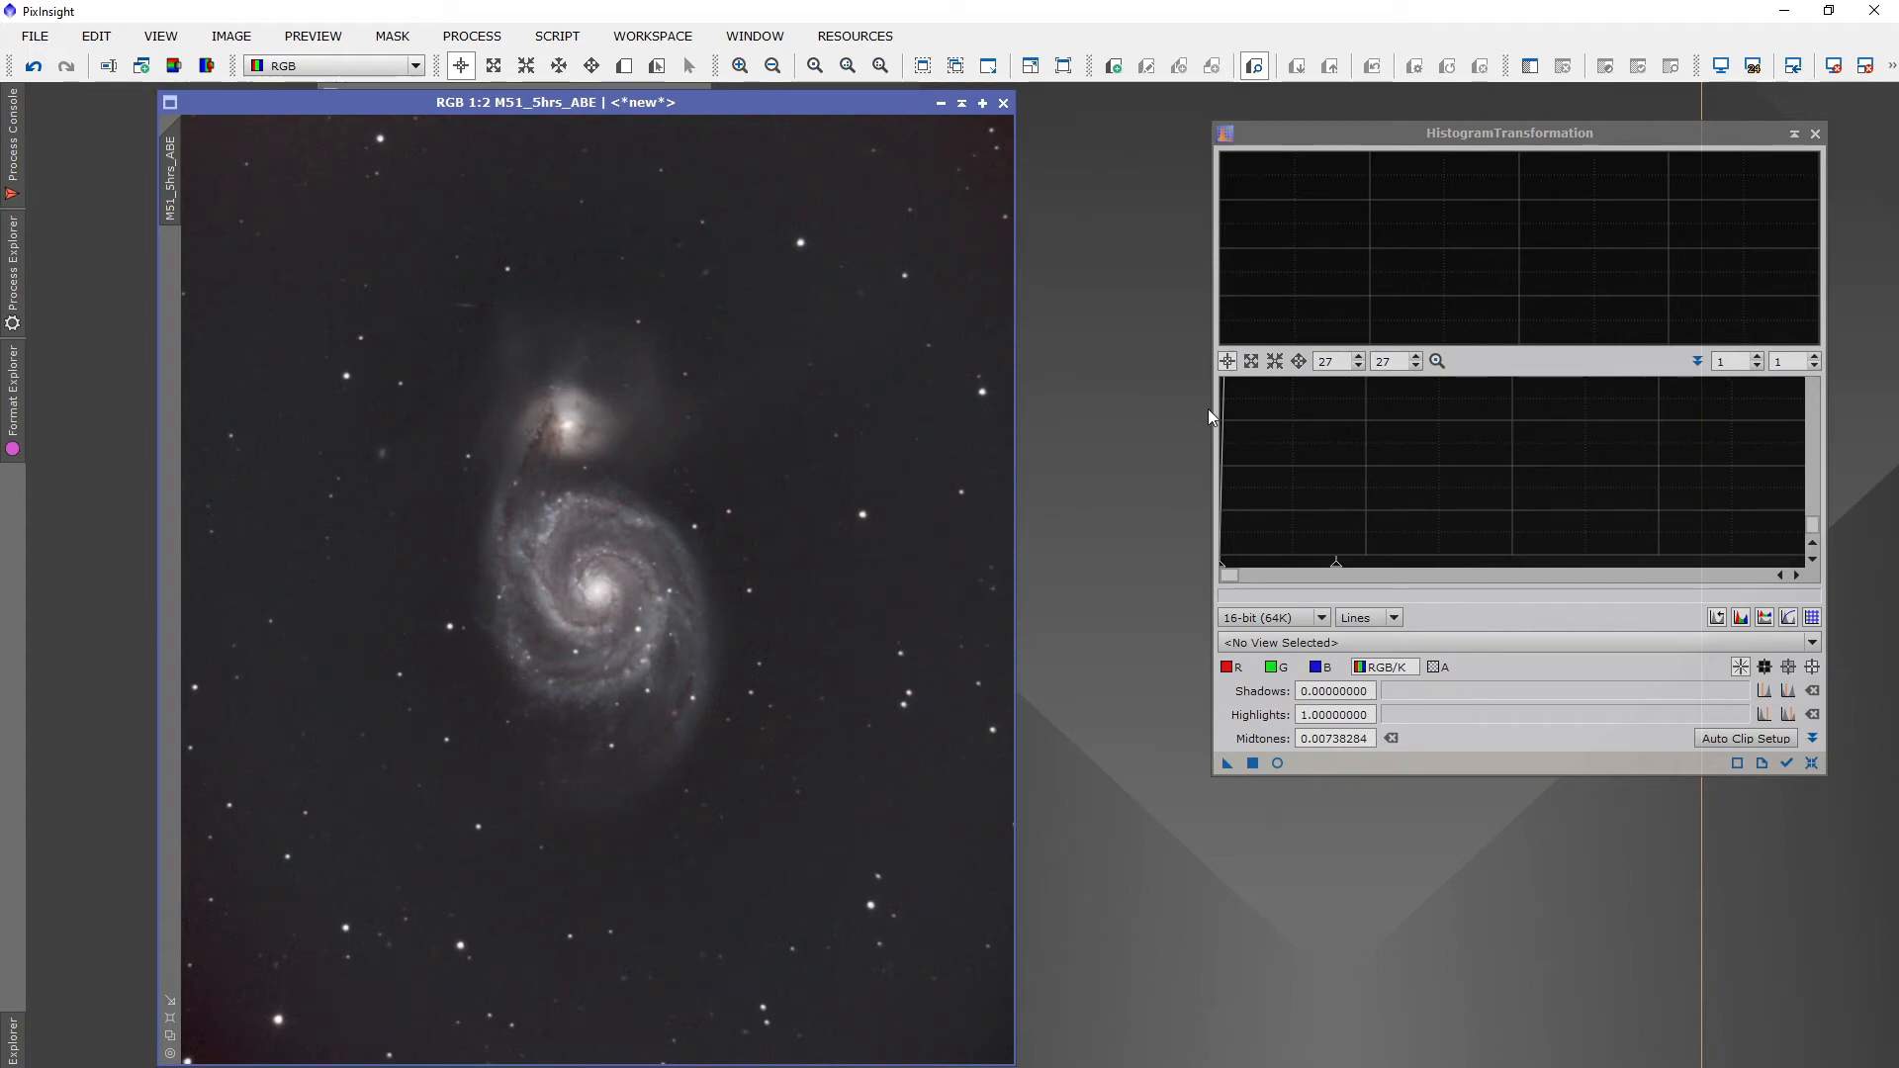
pyautogui.click(1815, 133)
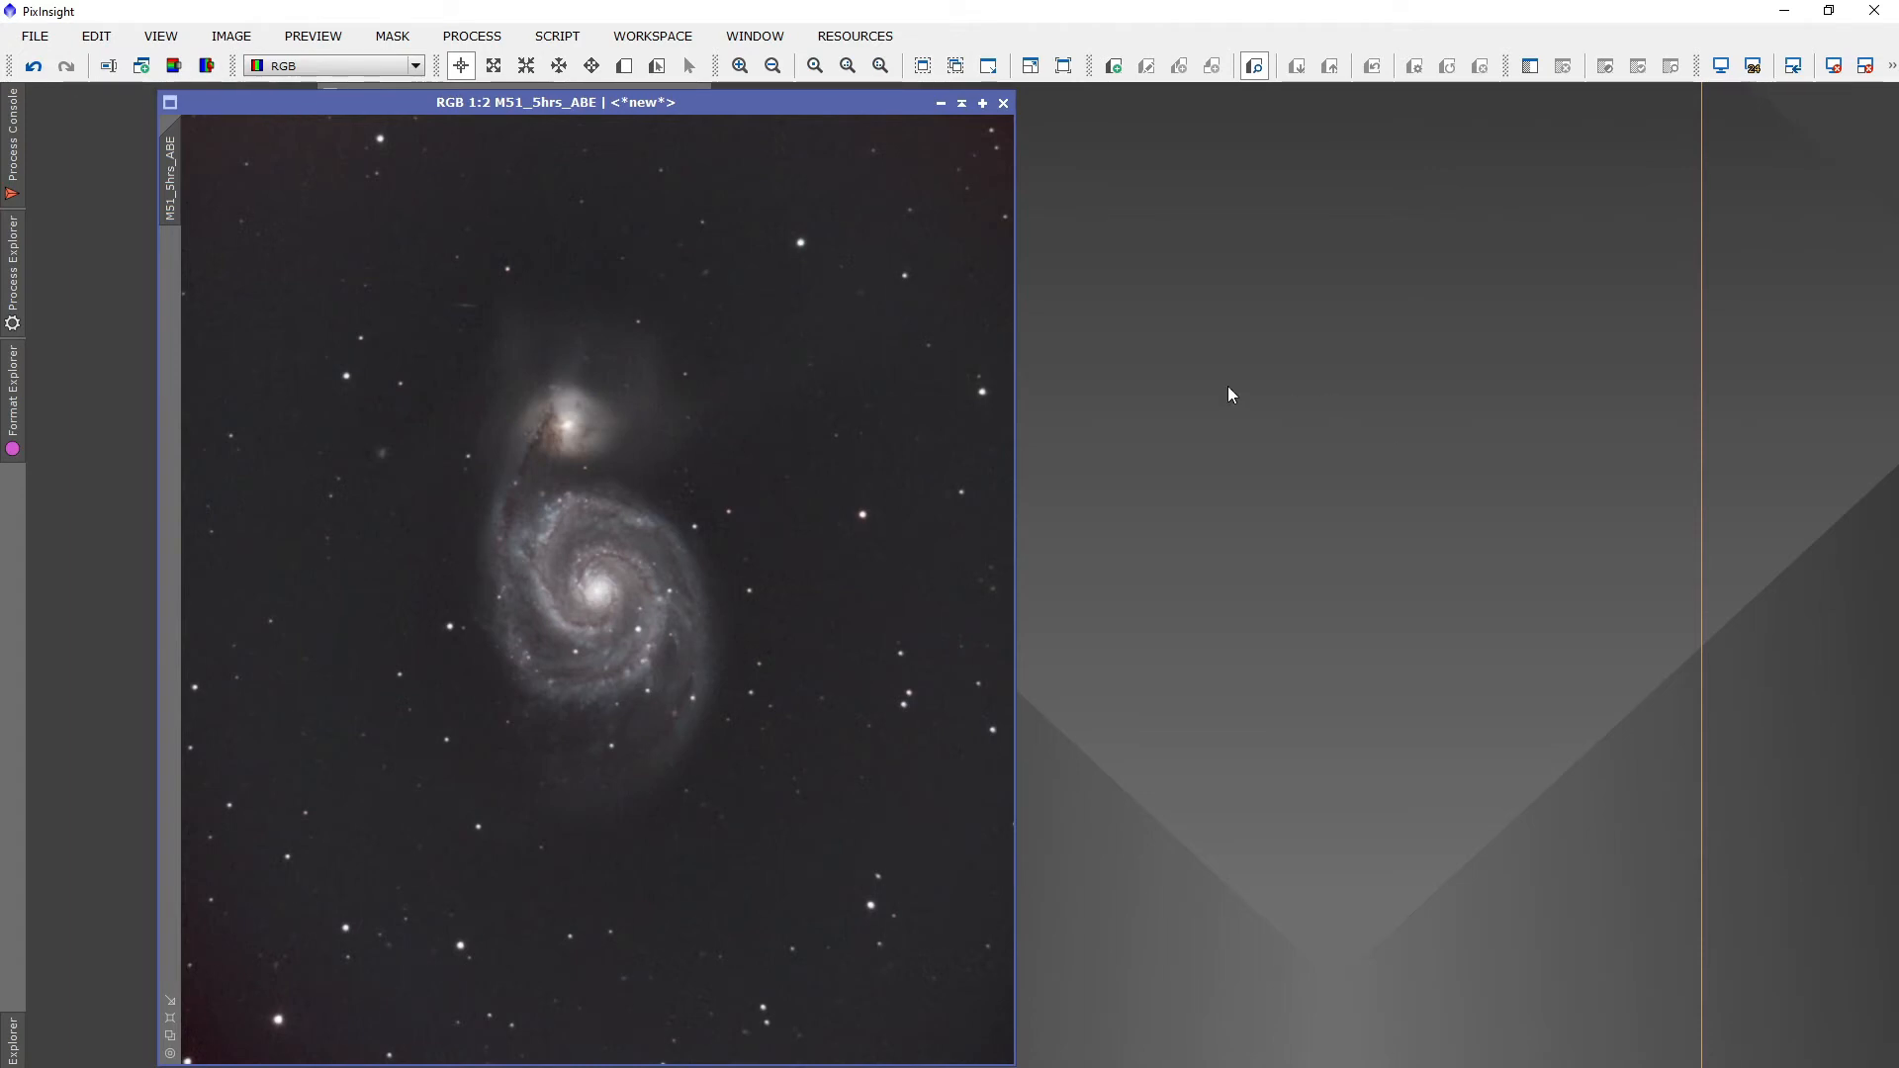
# Create a preview about 352×254 pixels around the spiral galaxy's core, inspect it enlarged, and return to the full image
pyautogui.click(624, 66)
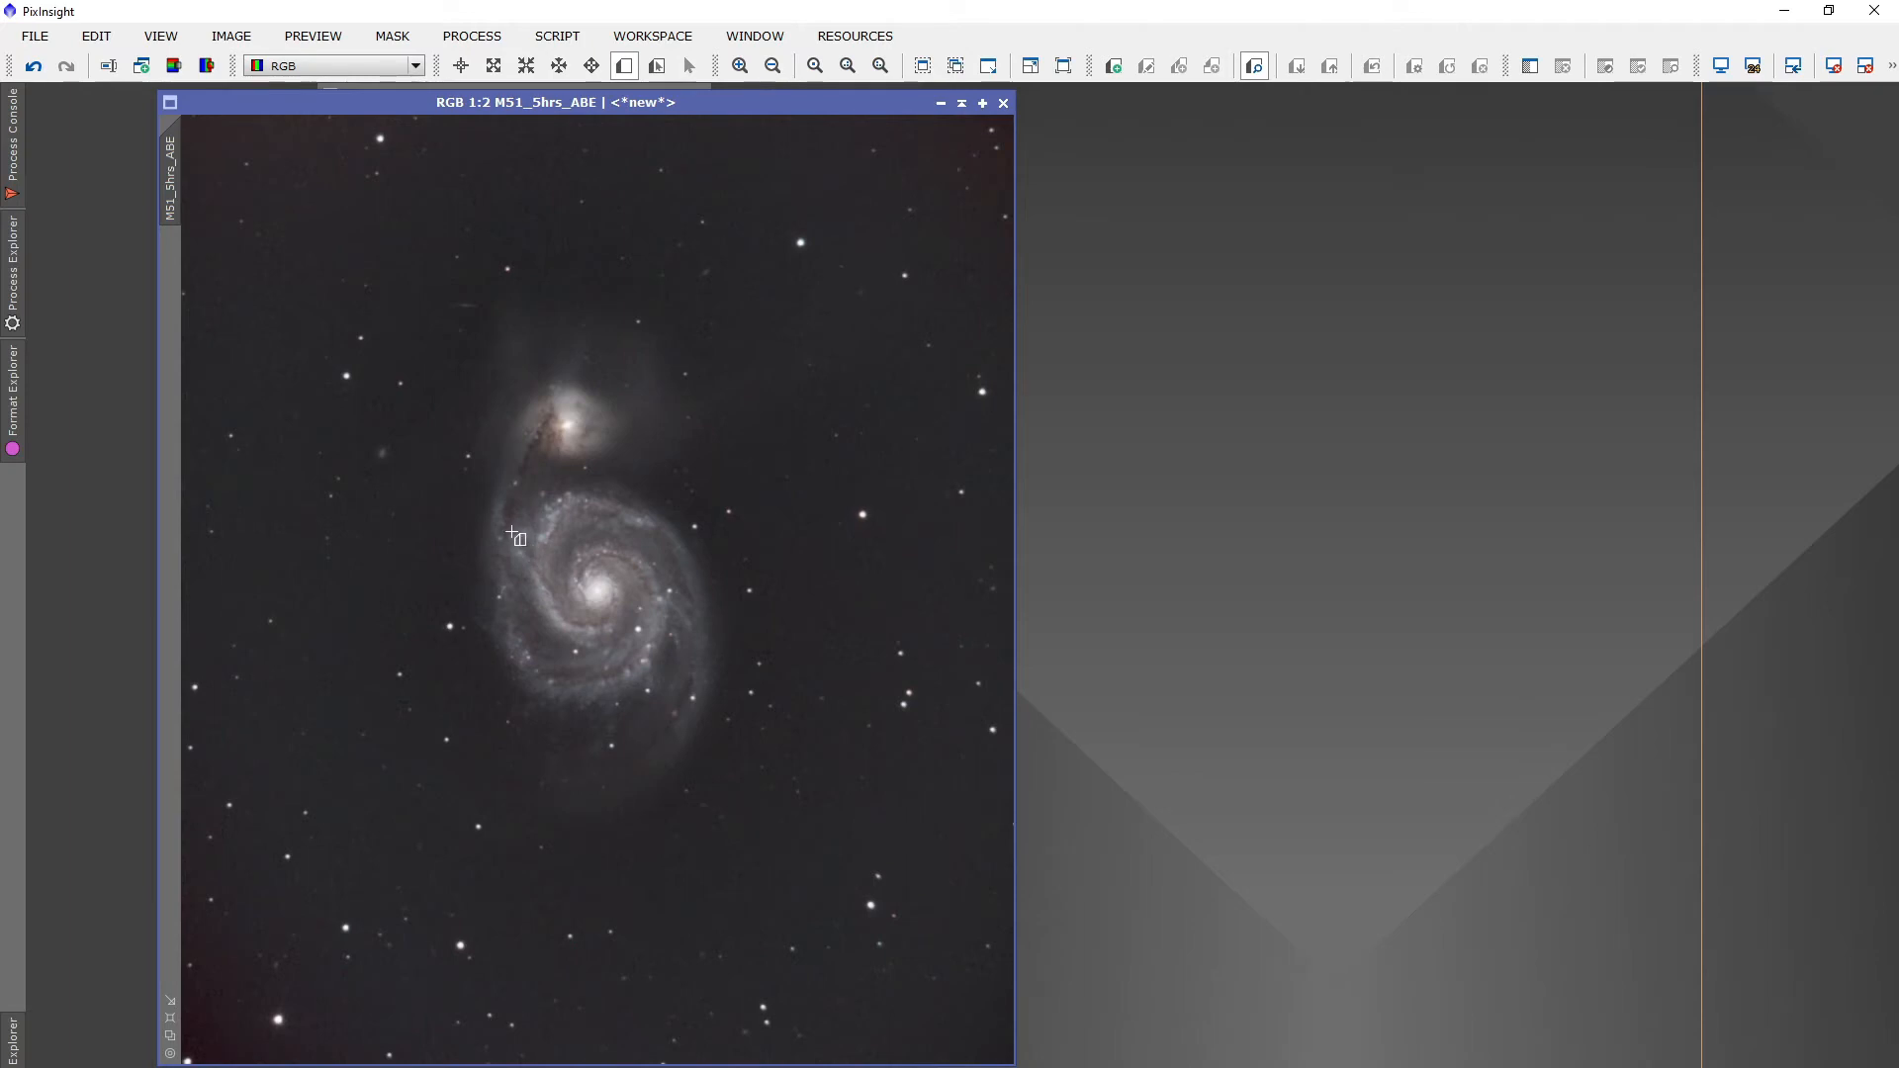
pyautogui.moveTo(511, 530); pyautogui.dragTo(686, 655)
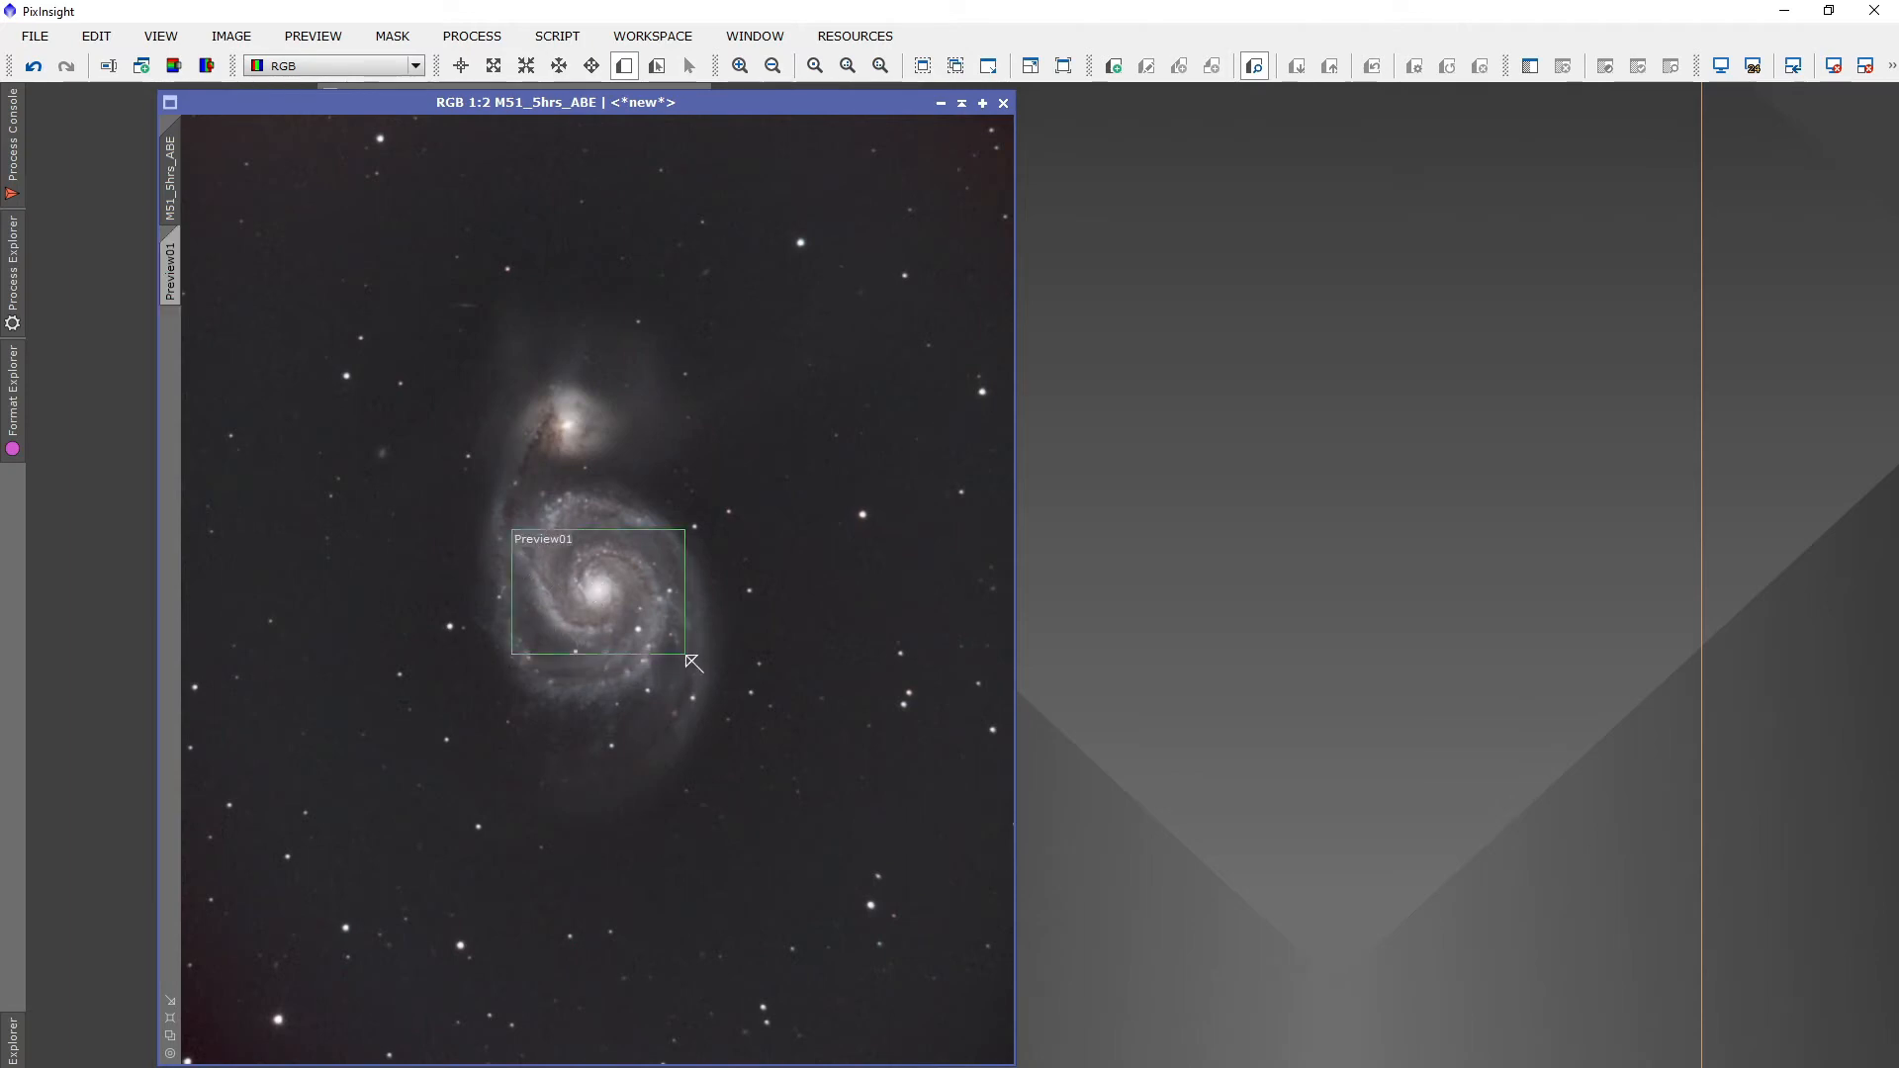
pyautogui.click(168, 269)
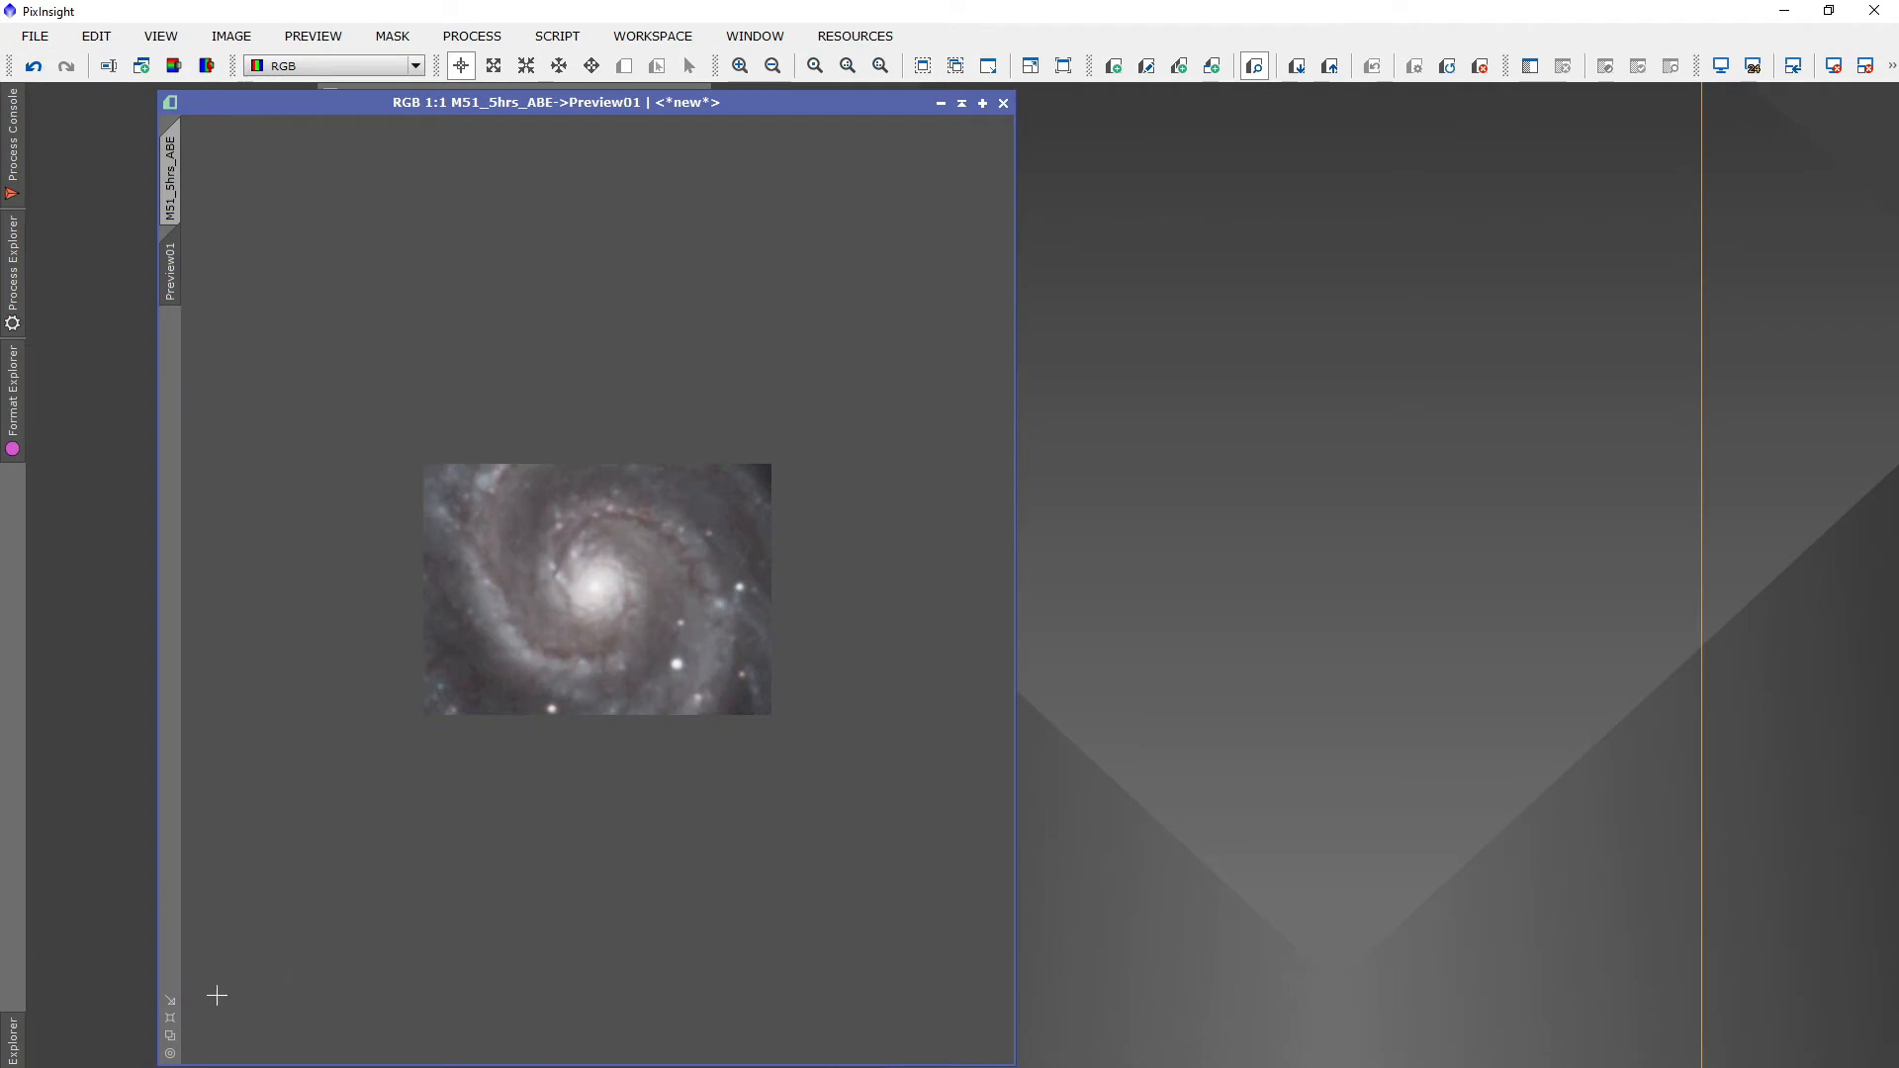
pyautogui.click(176, 1018)
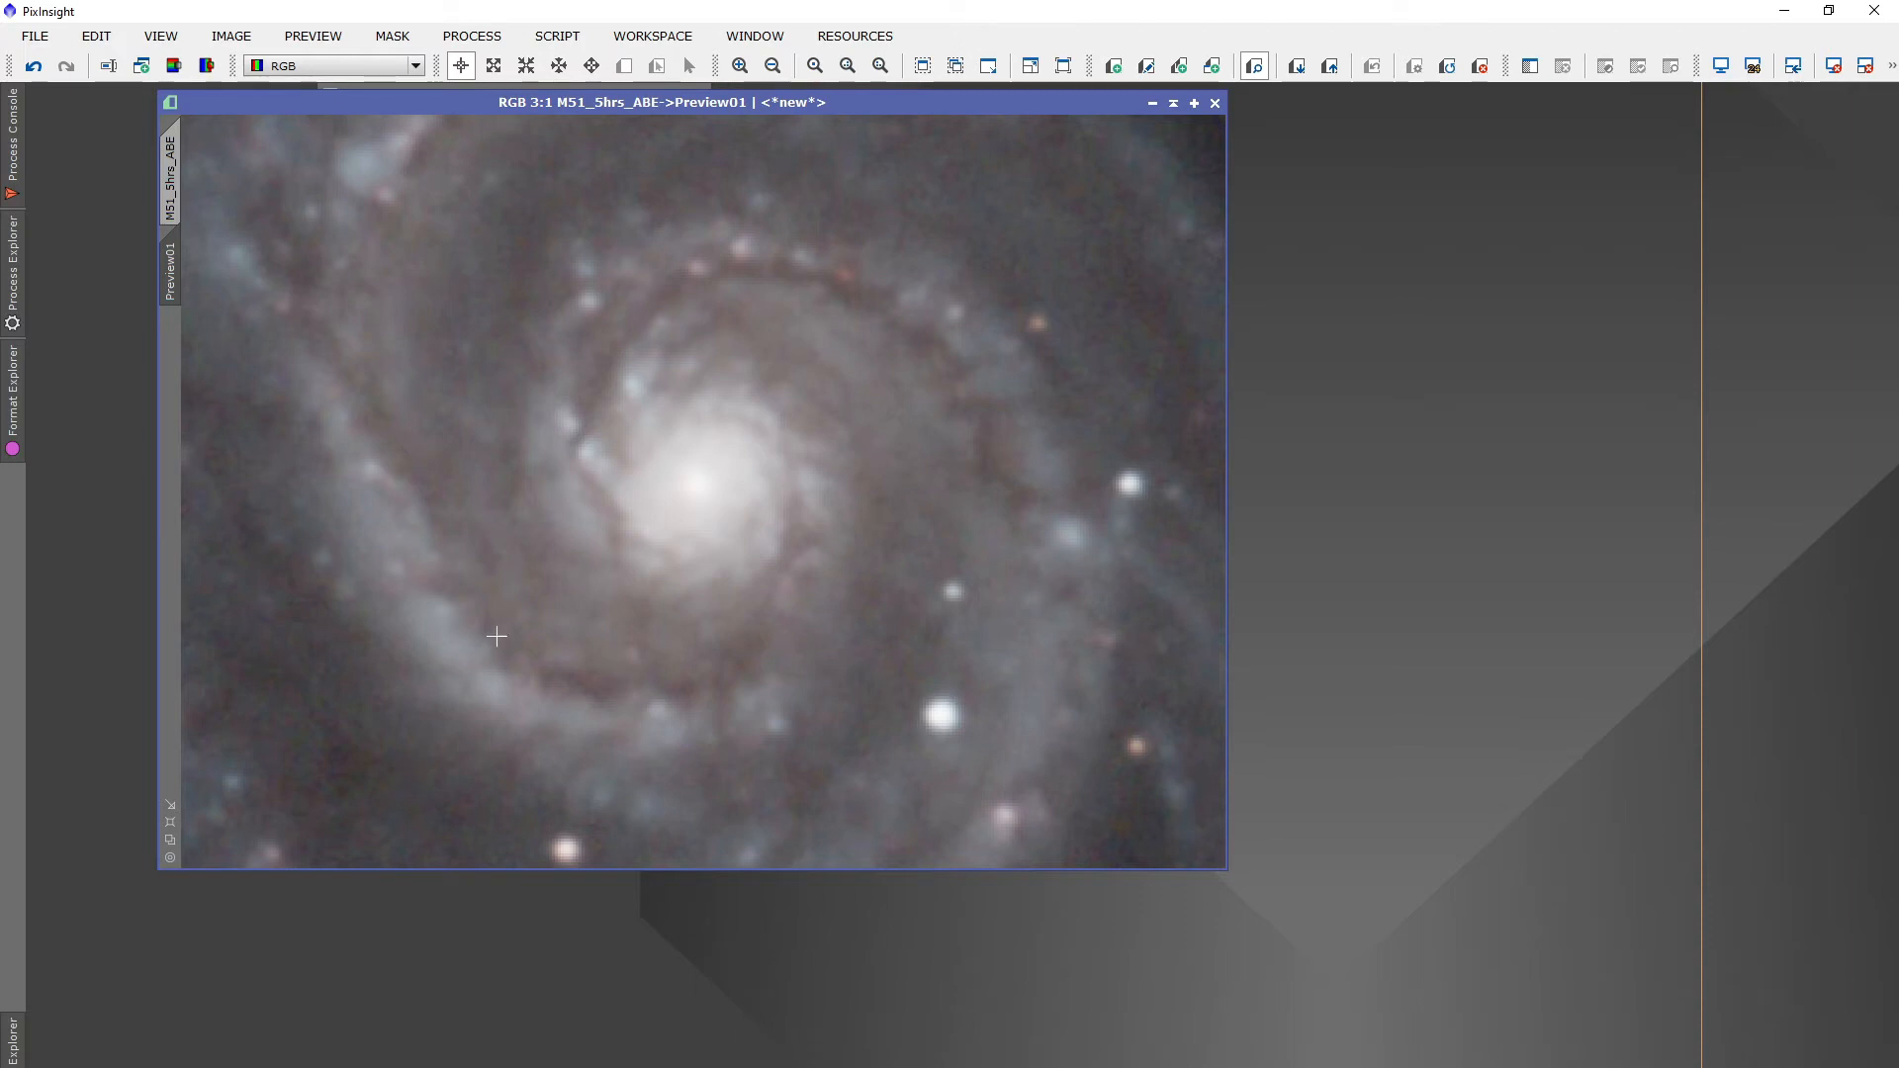
pyautogui.moveTo(178, 175)
pyautogui.moveTo(176, 275)
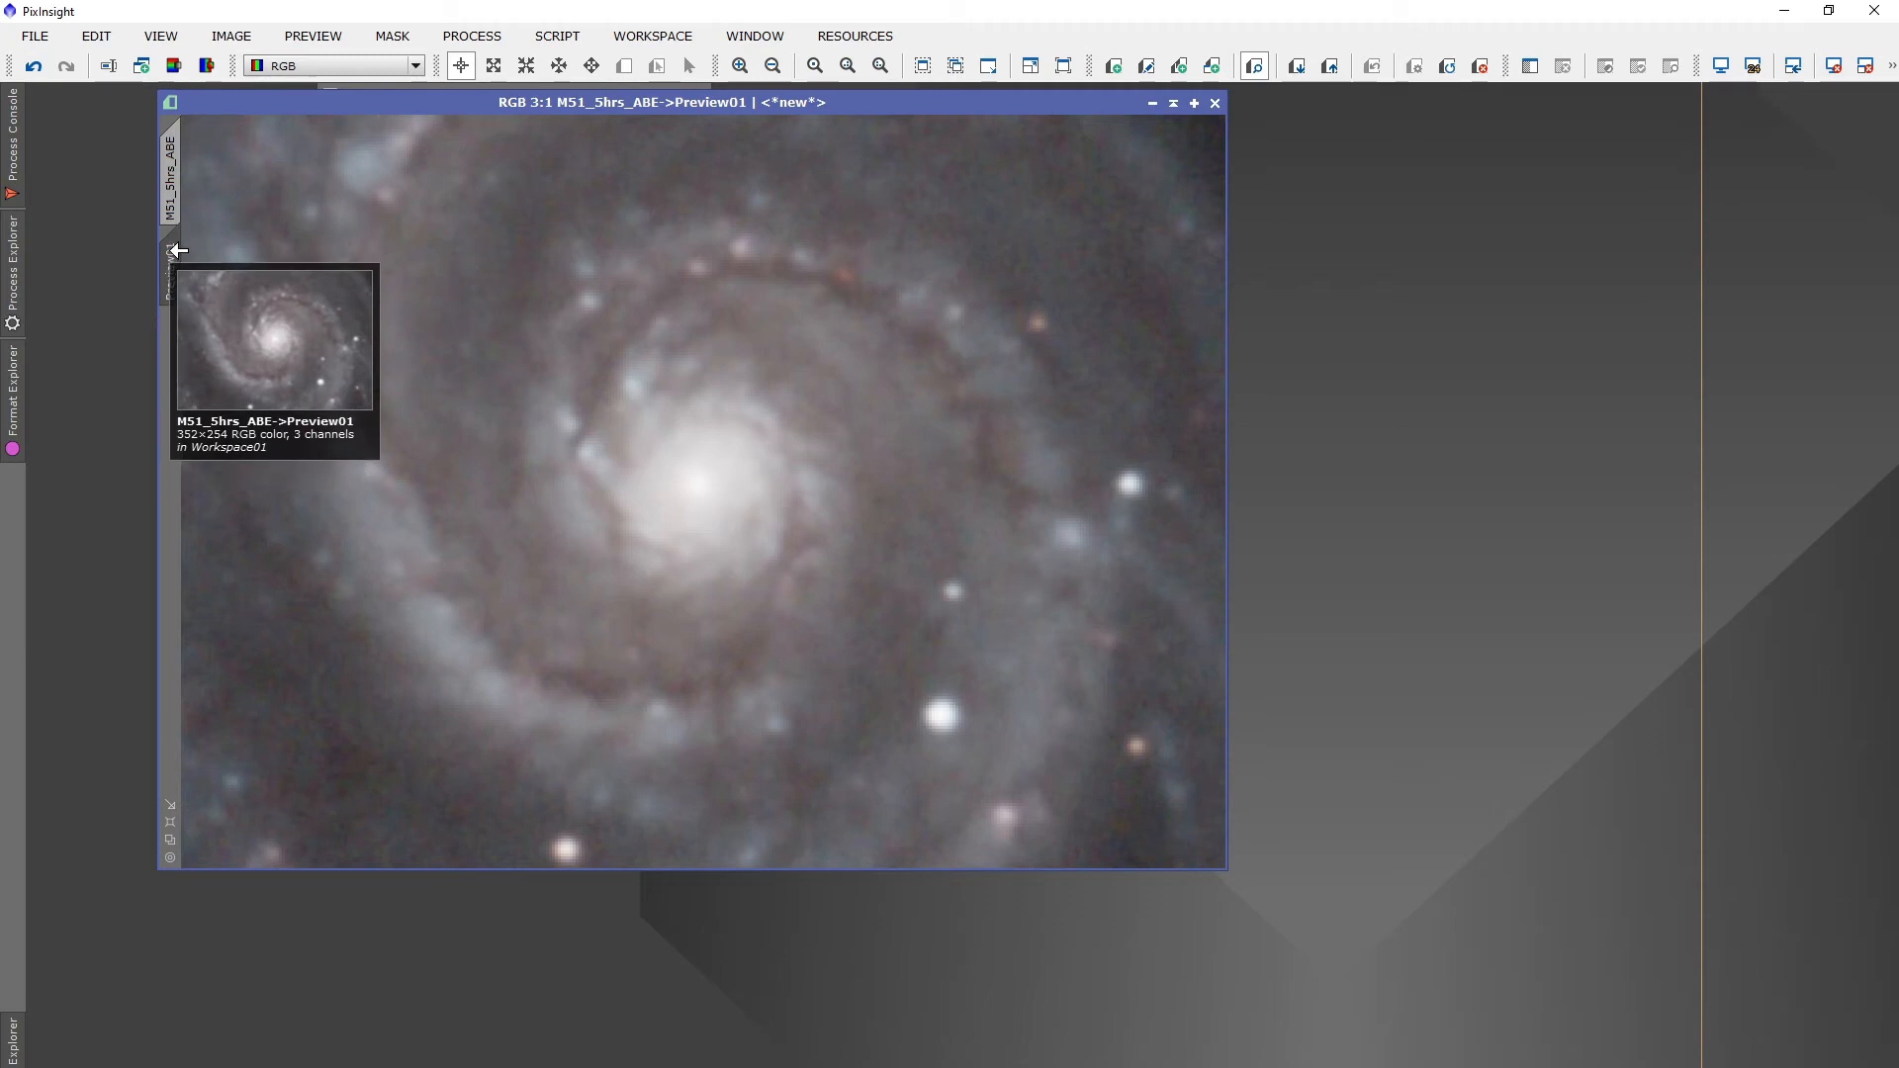
pyautogui.click(174, 190)
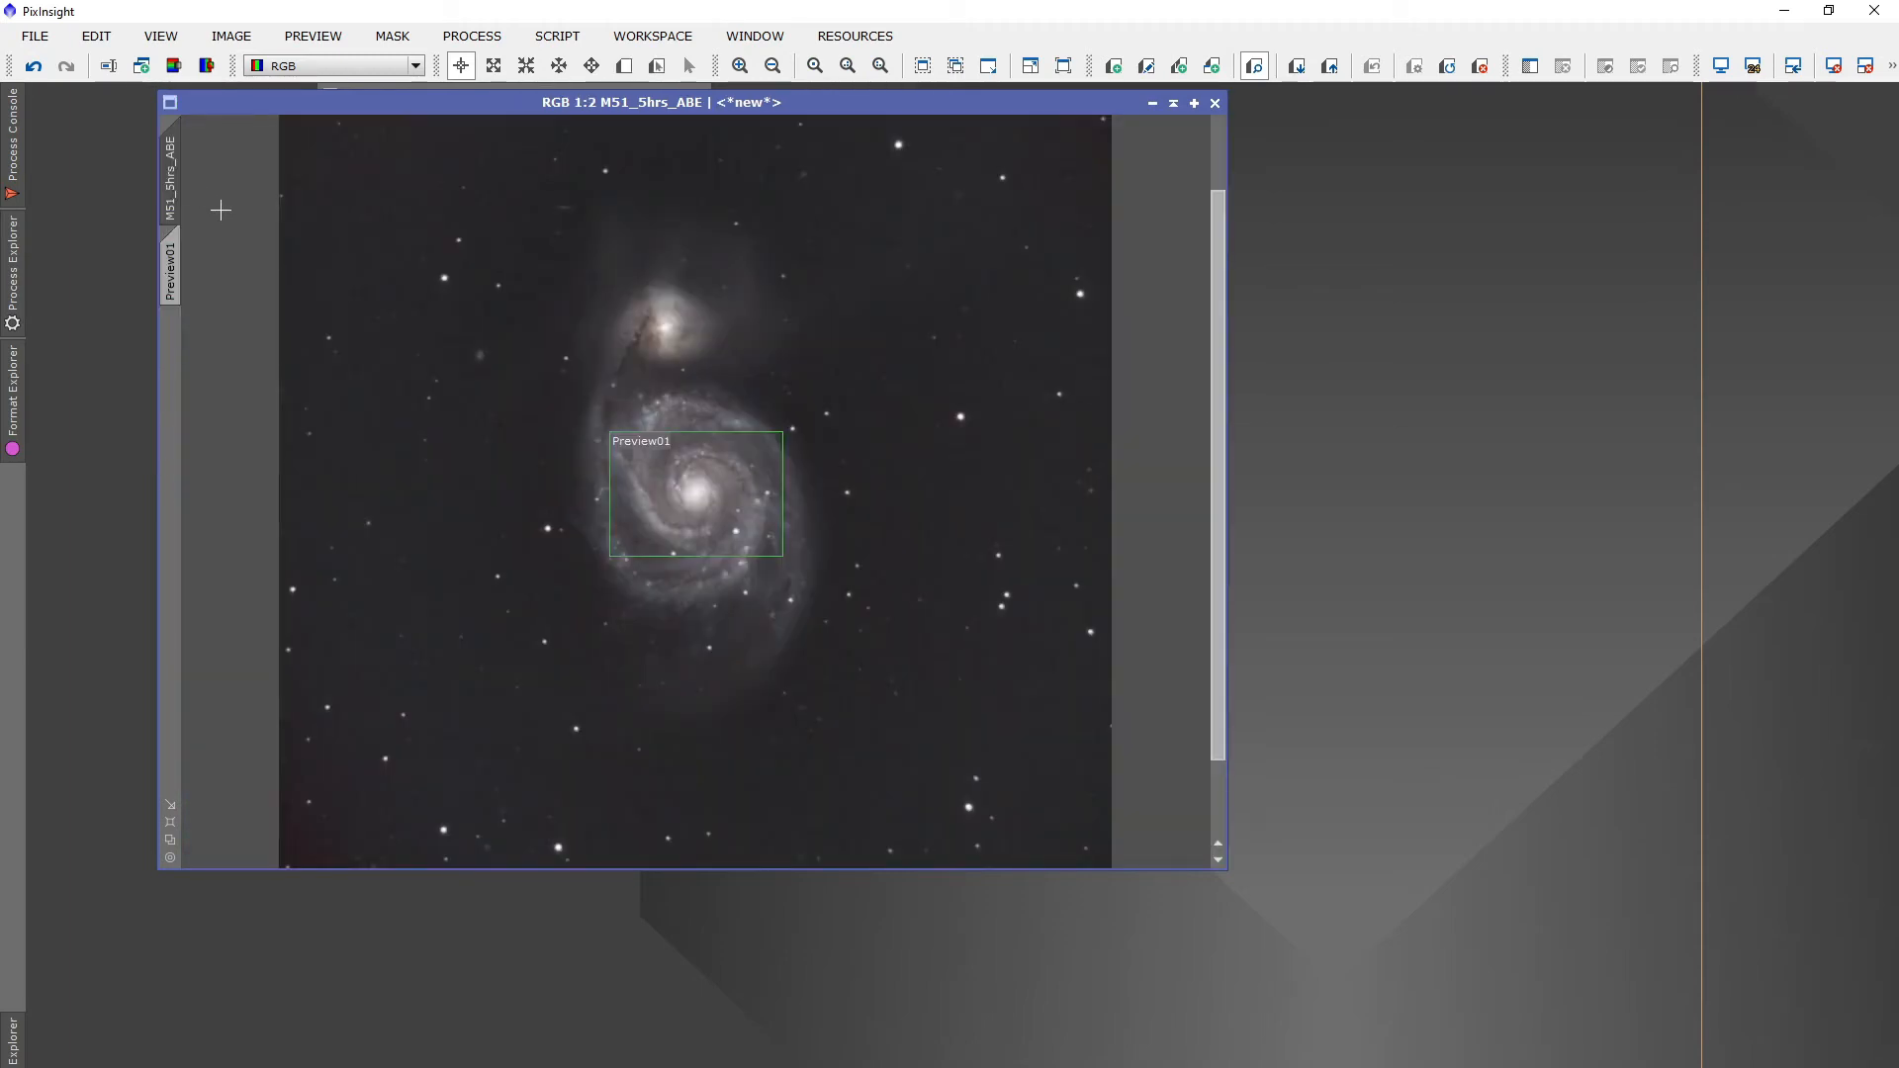
# Extract the luminance of M51_5hrs_ABE as a separate grayscale image, place it beside the original, and invert it
pyautogui.click(173, 68)
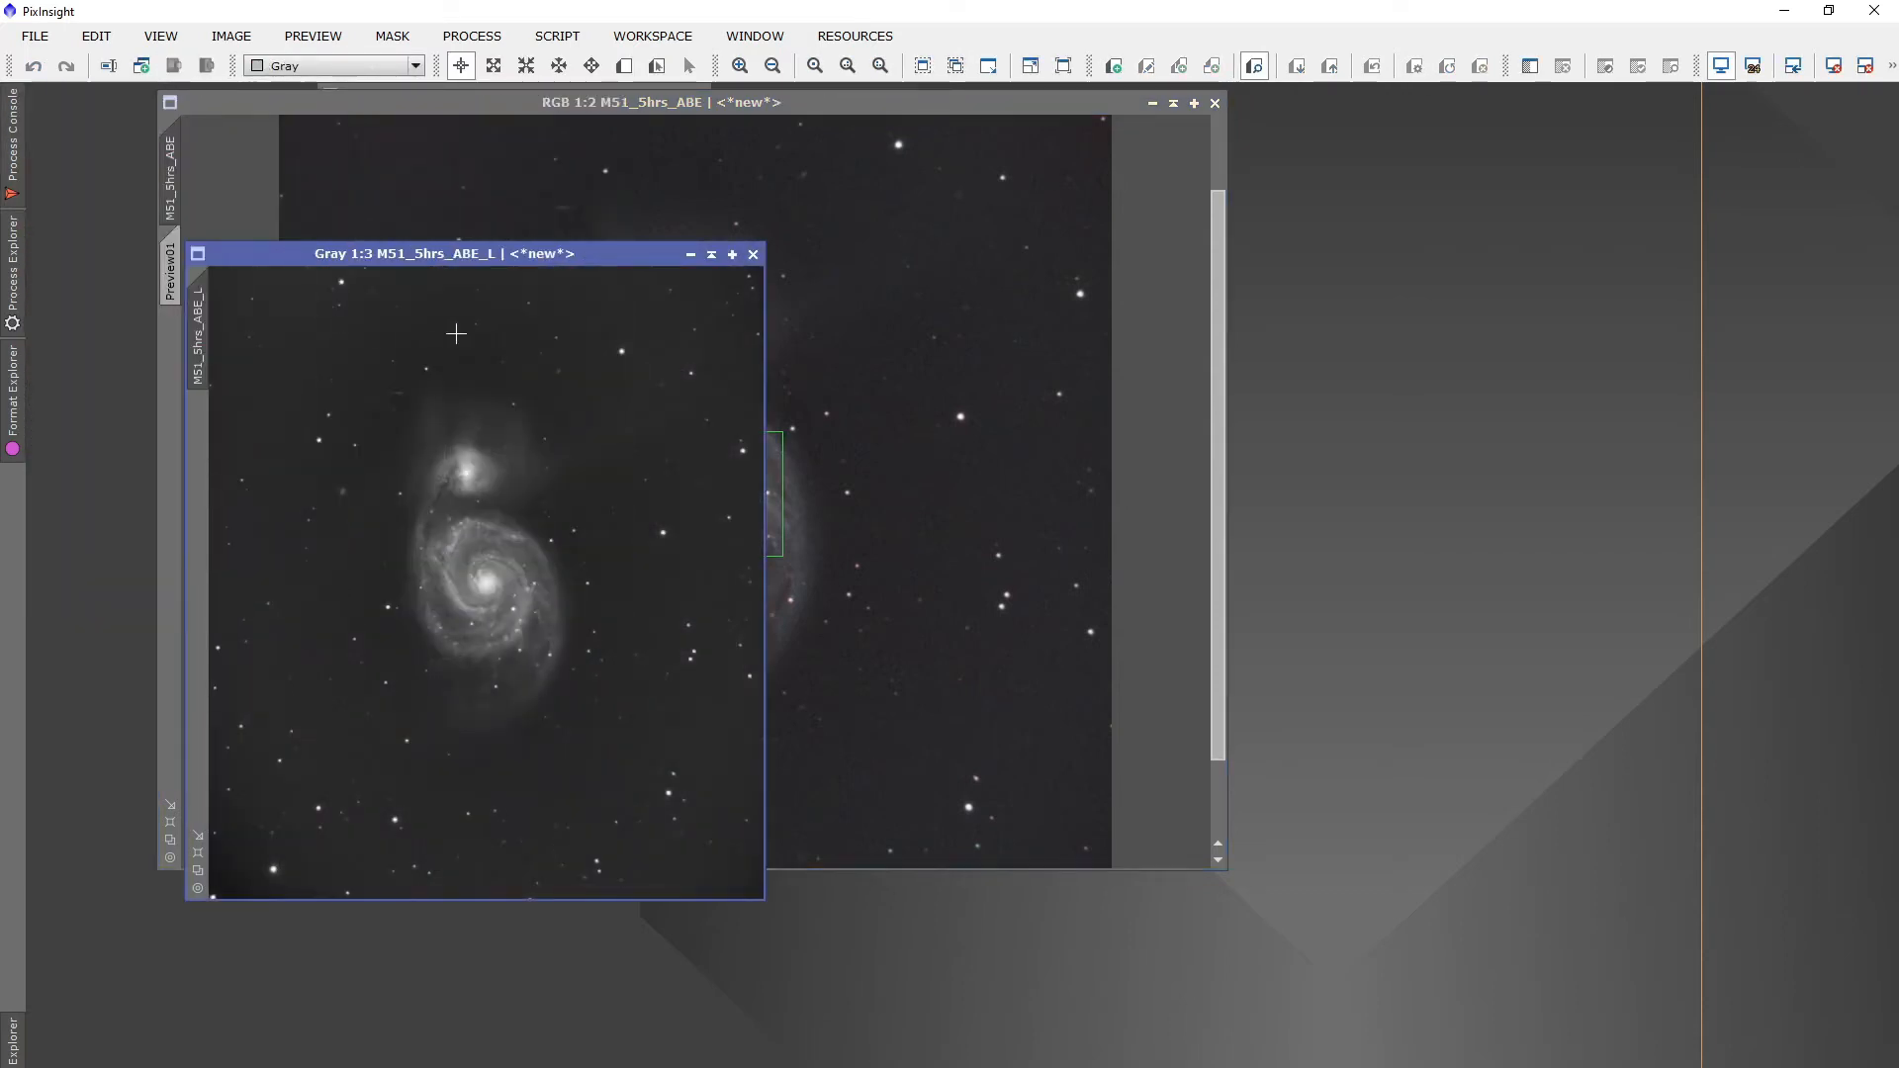
pyautogui.moveTo(406, 255); pyautogui.dragTo(1378, 351)
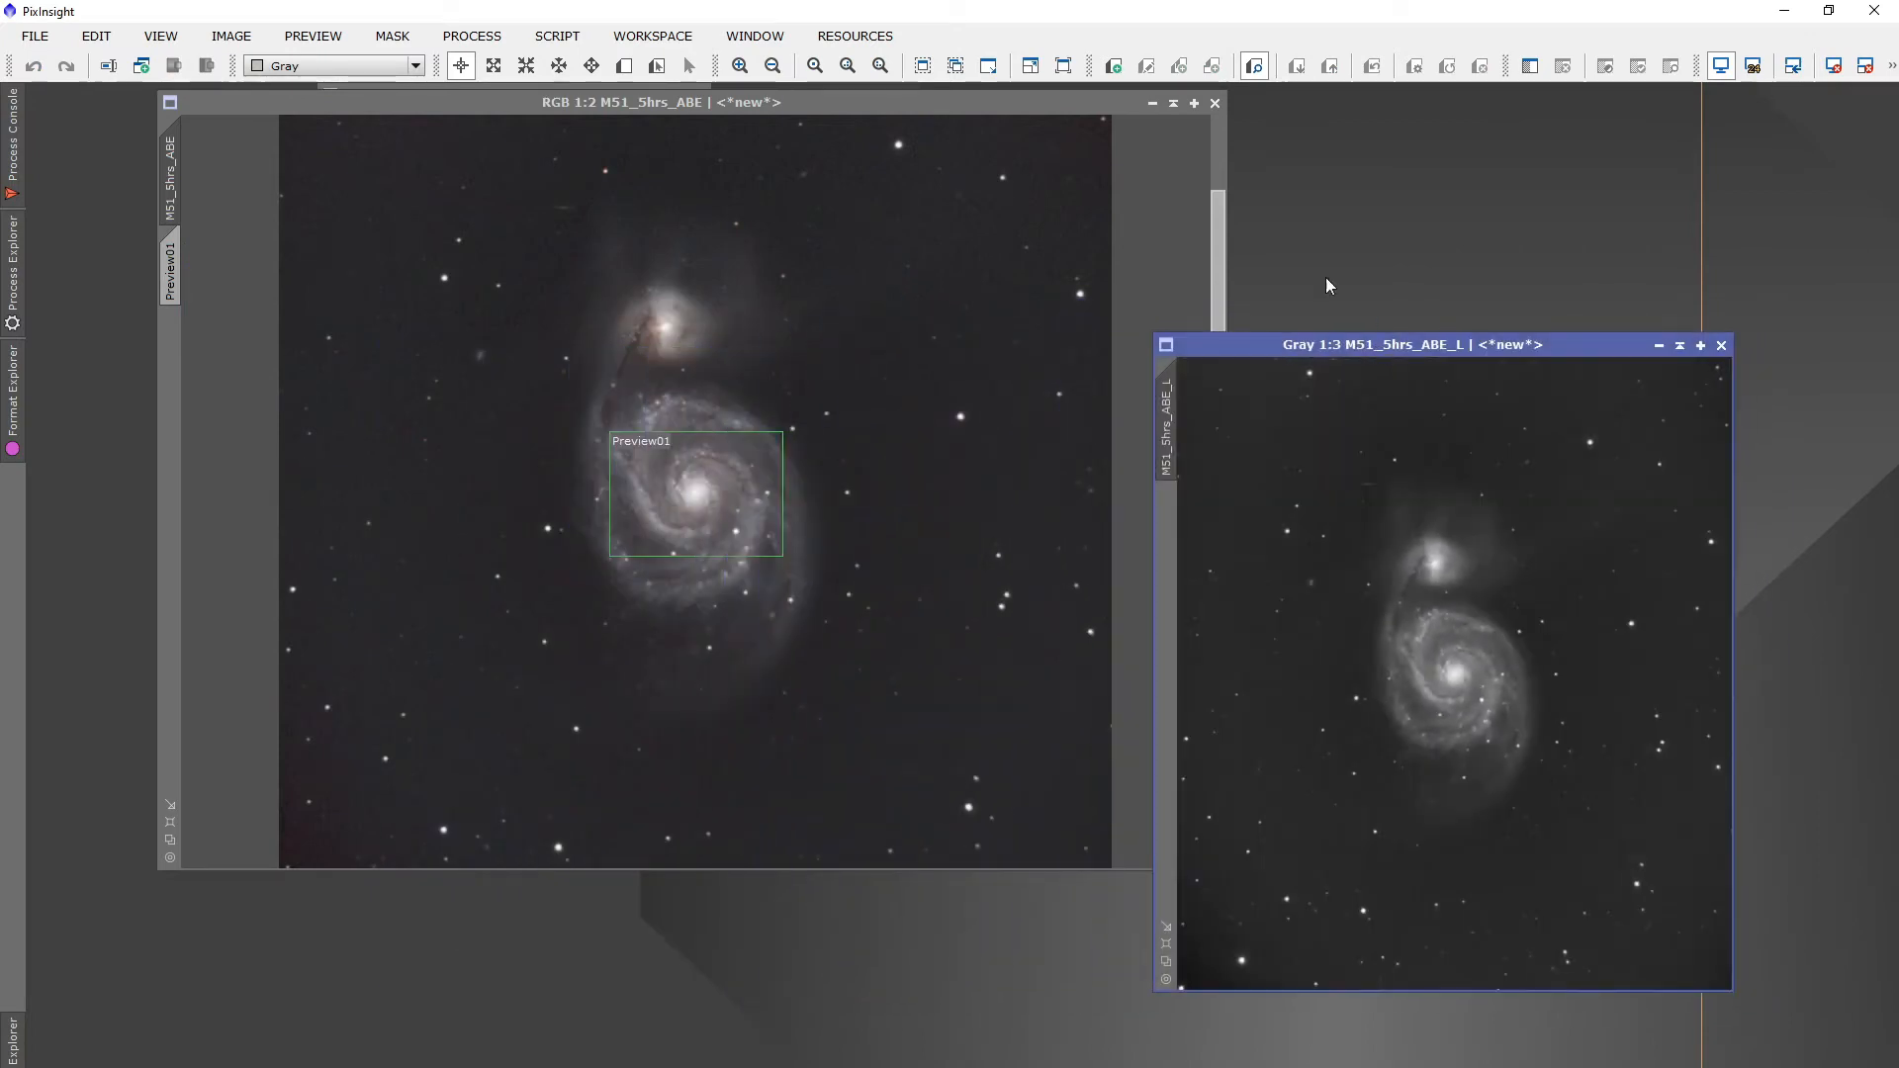
pyautogui.click(497, 41)
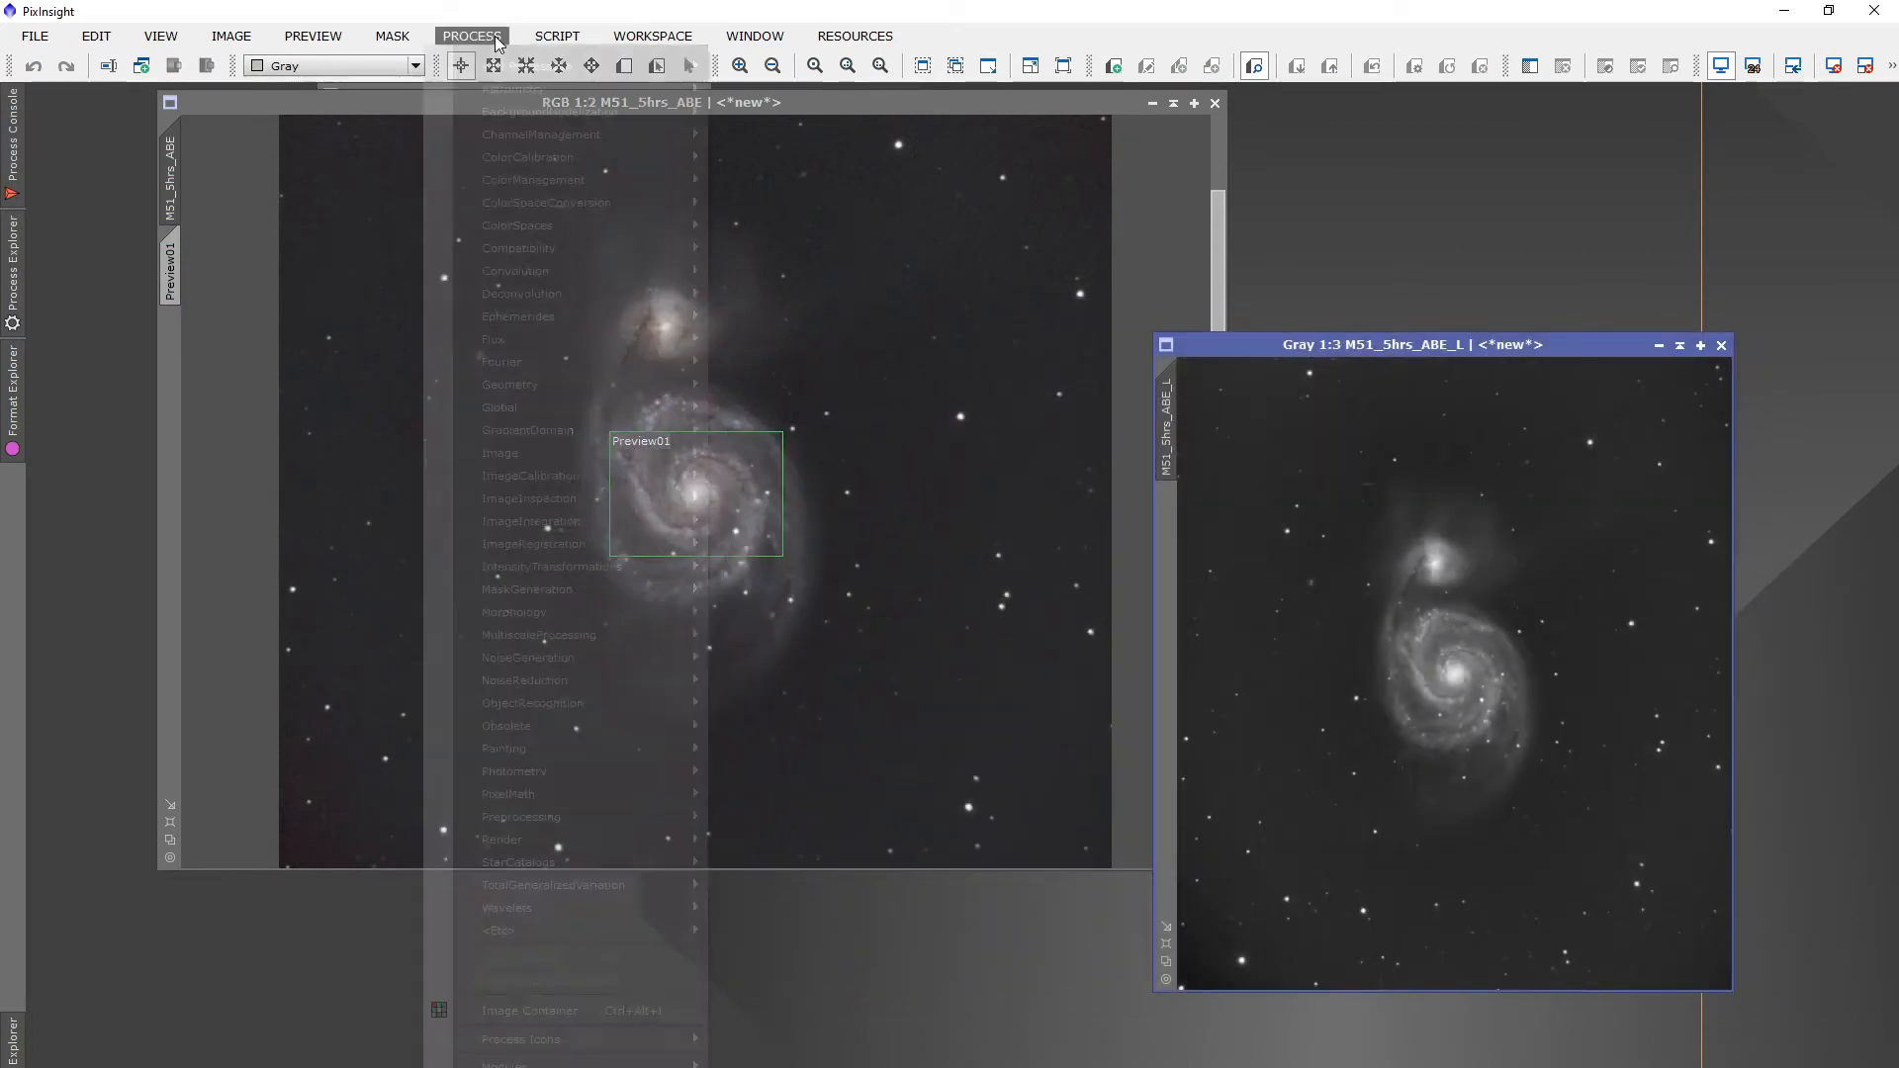
pyautogui.moveTo(604, 274)
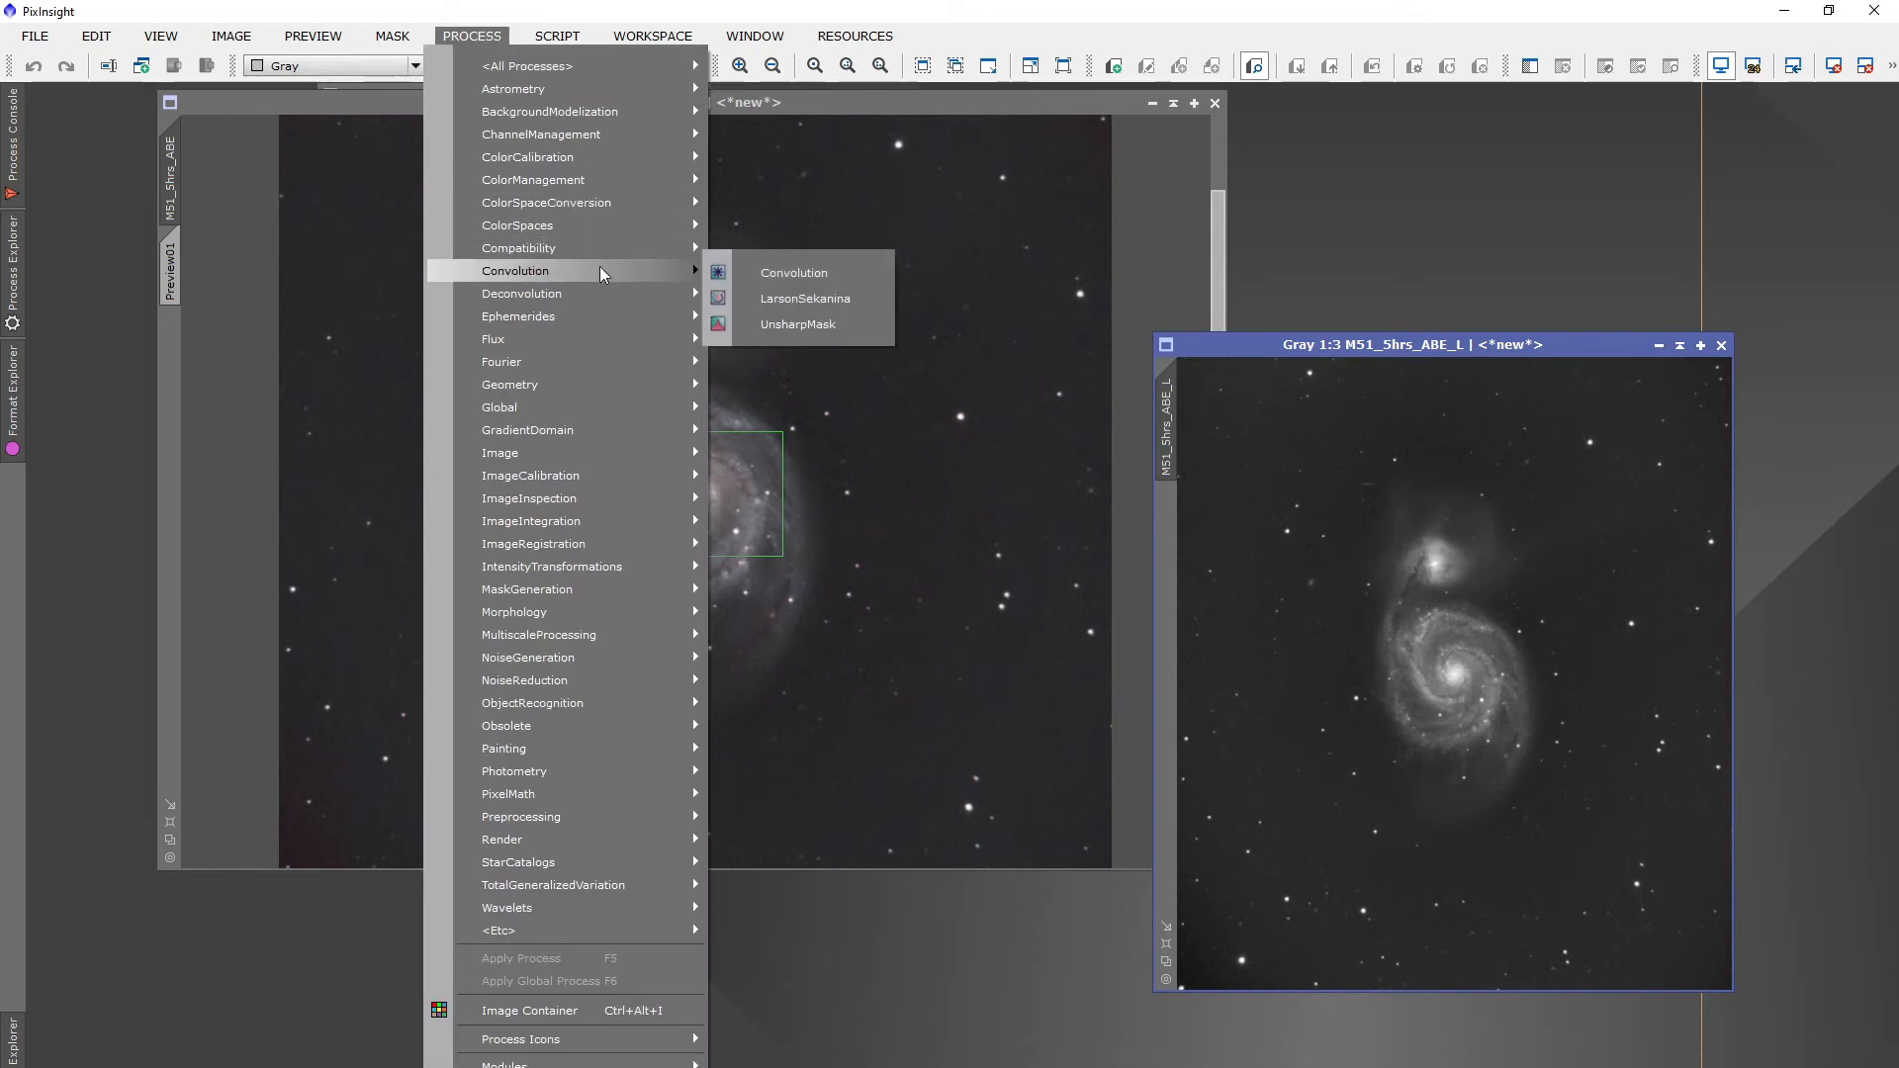
pyautogui.moveTo(625, 571)
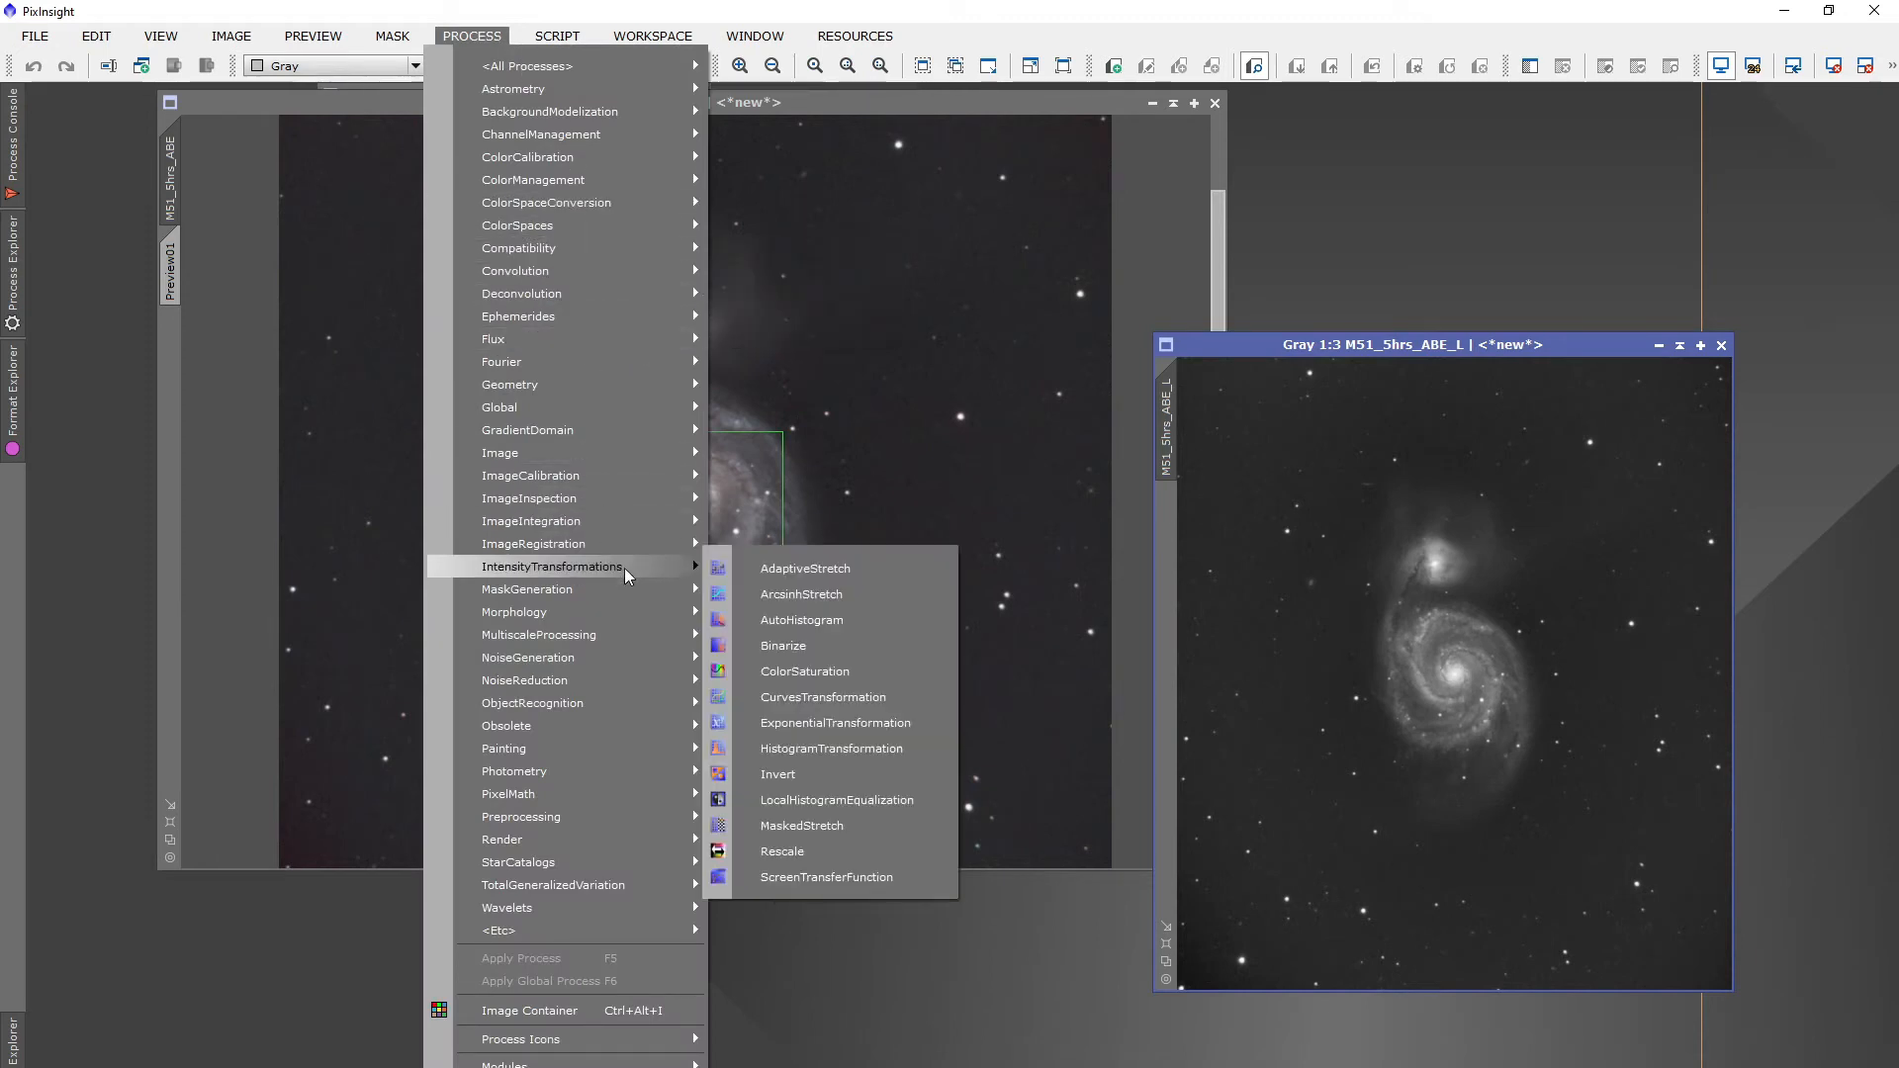
pyautogui.click(789, 775)
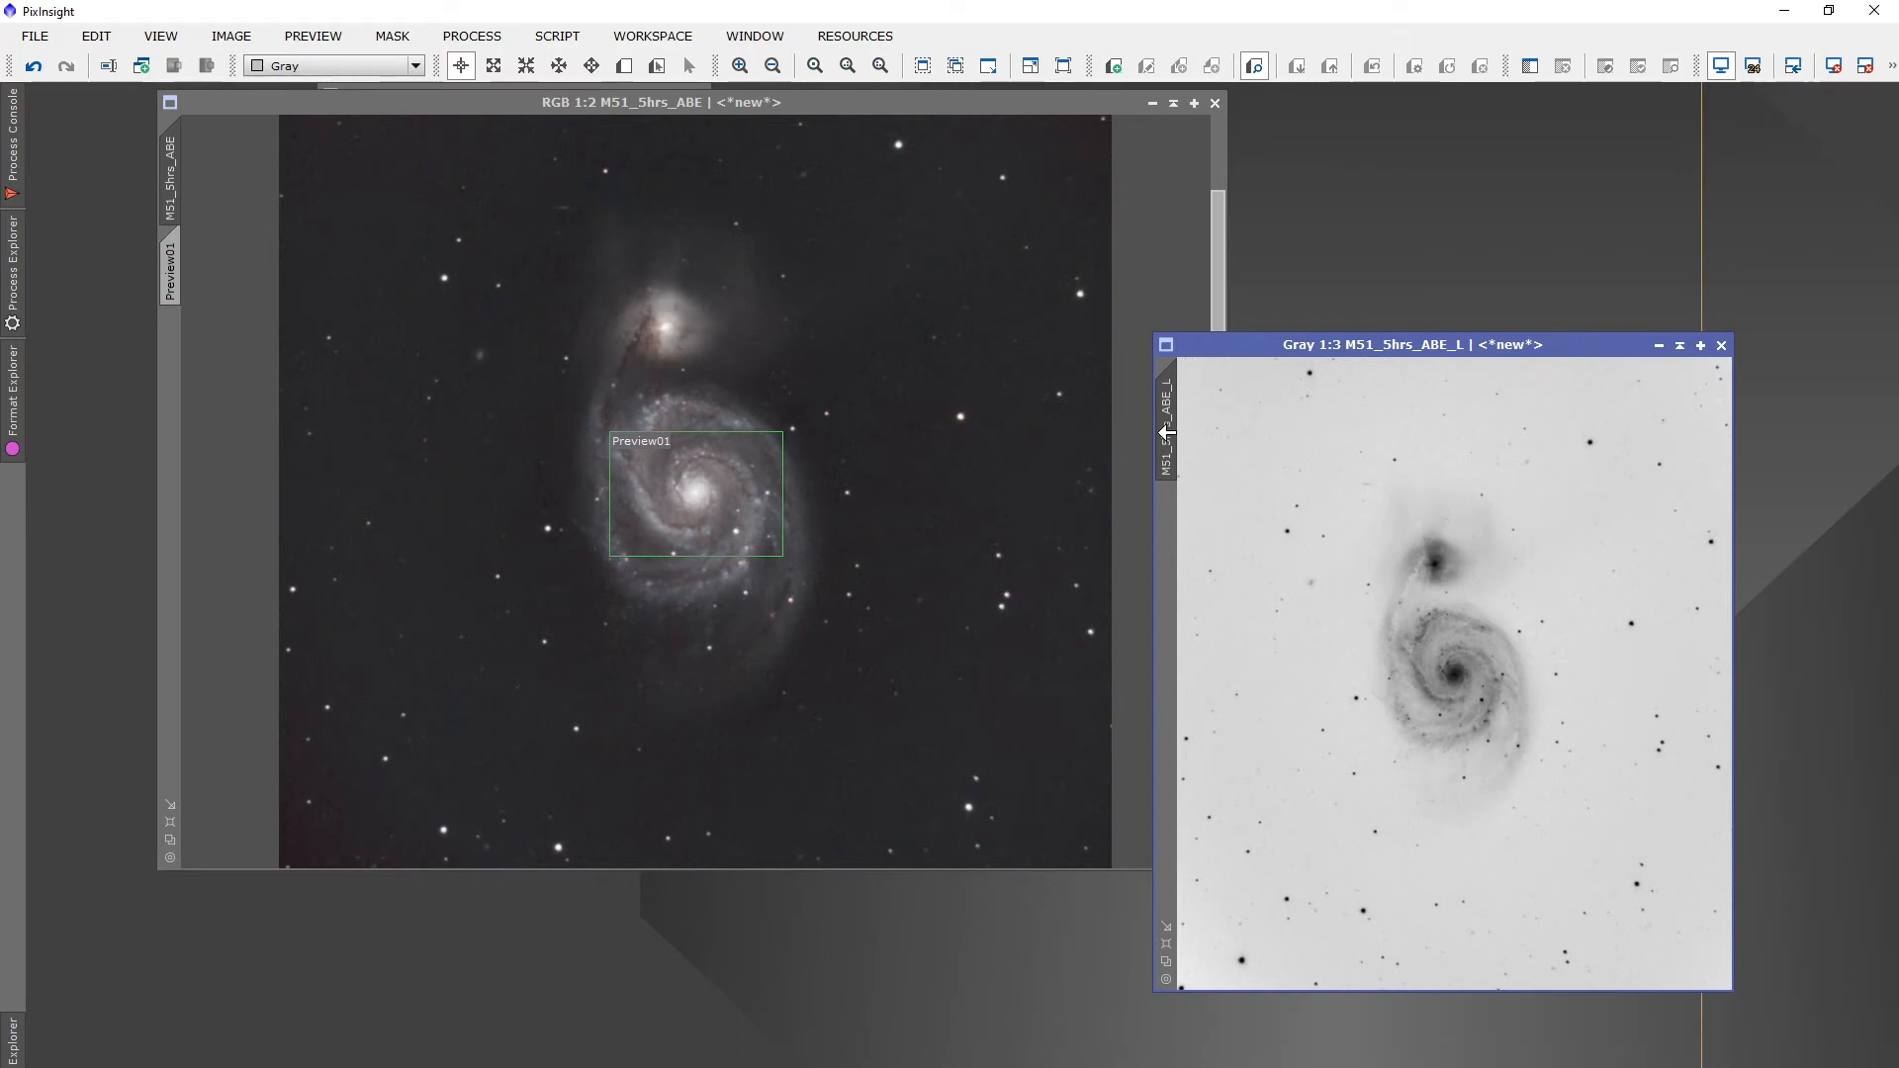
# Apply the inverted luminance image M51_5hrs_ABE_L as a mask on M51_5hrs_ABE and hide the mask overlay
pyautogui.moveTo(1171, 428)
pyautogui.moveTo(1171, 427); pyautogui.dragTo(167, 265)
pyautogui.moveTo(164, 395); pyautogui.dragTo(169, 396)
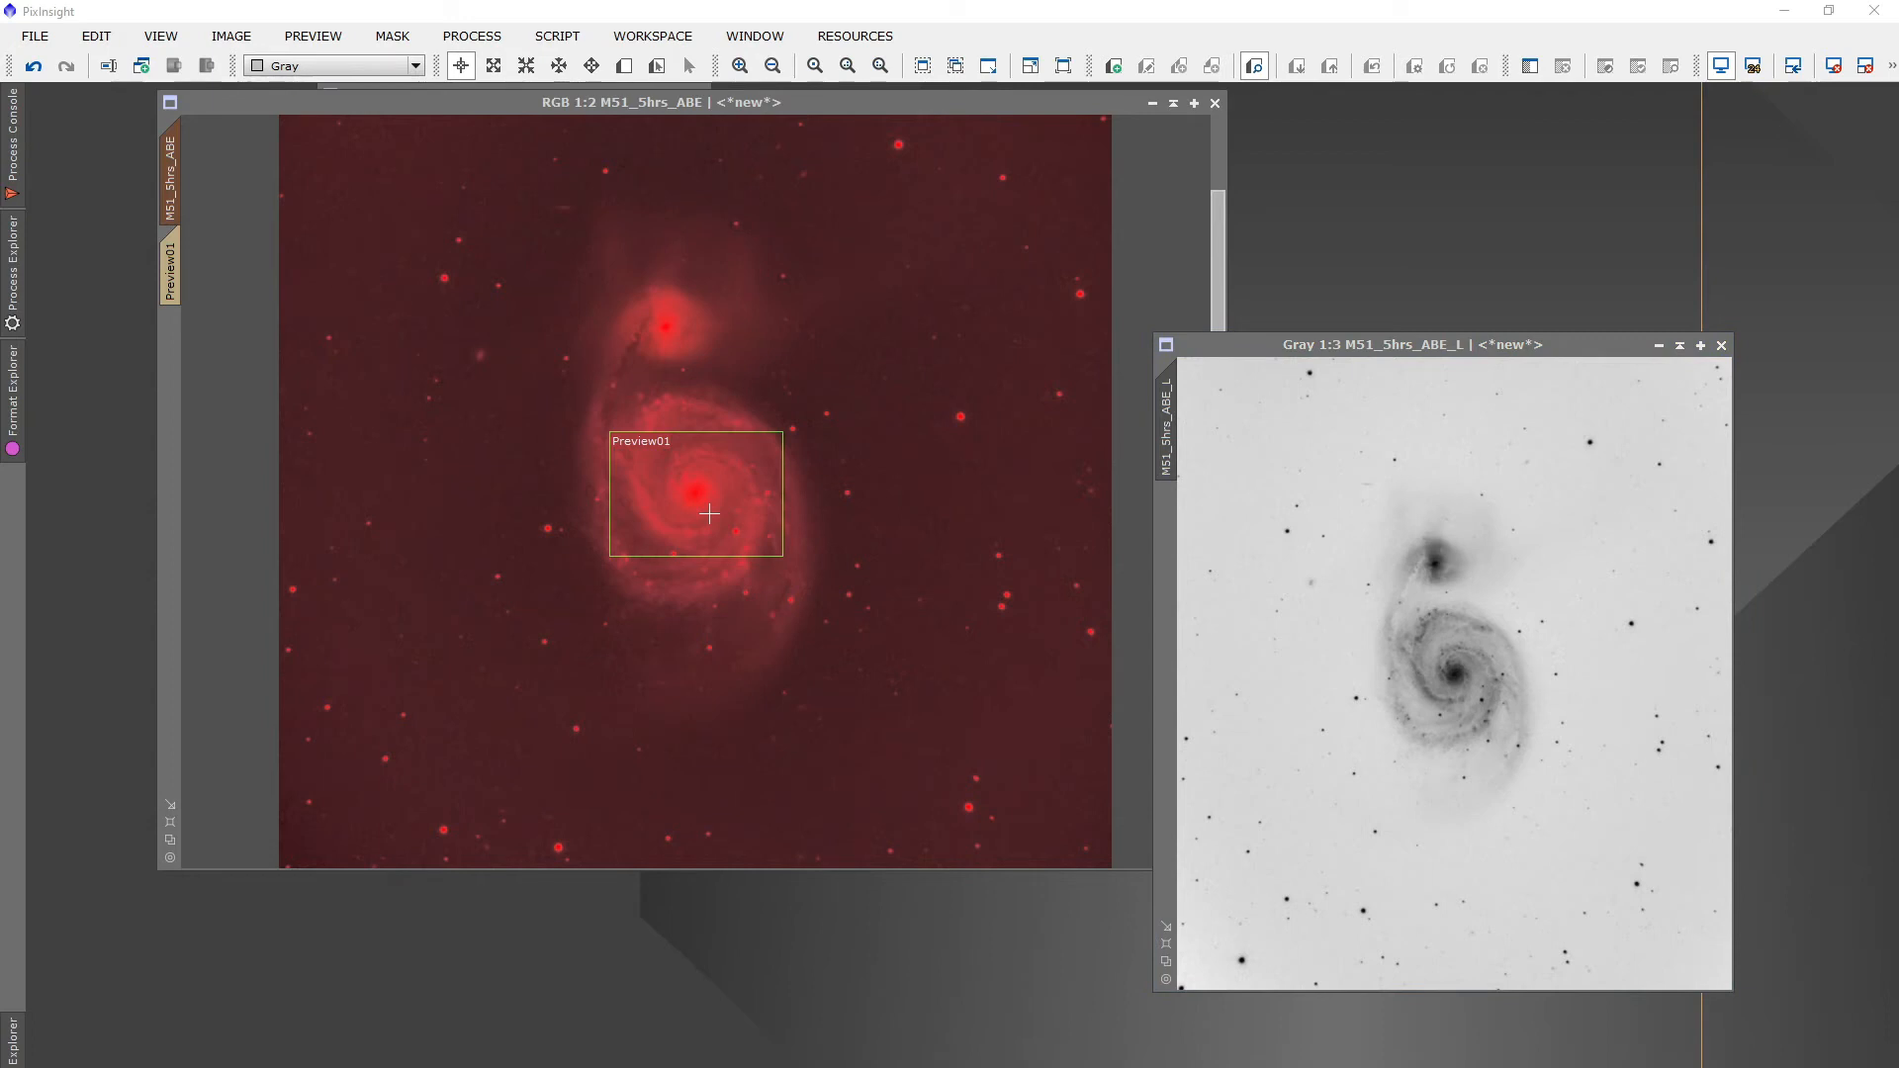
pyautogui.click(709, 513)
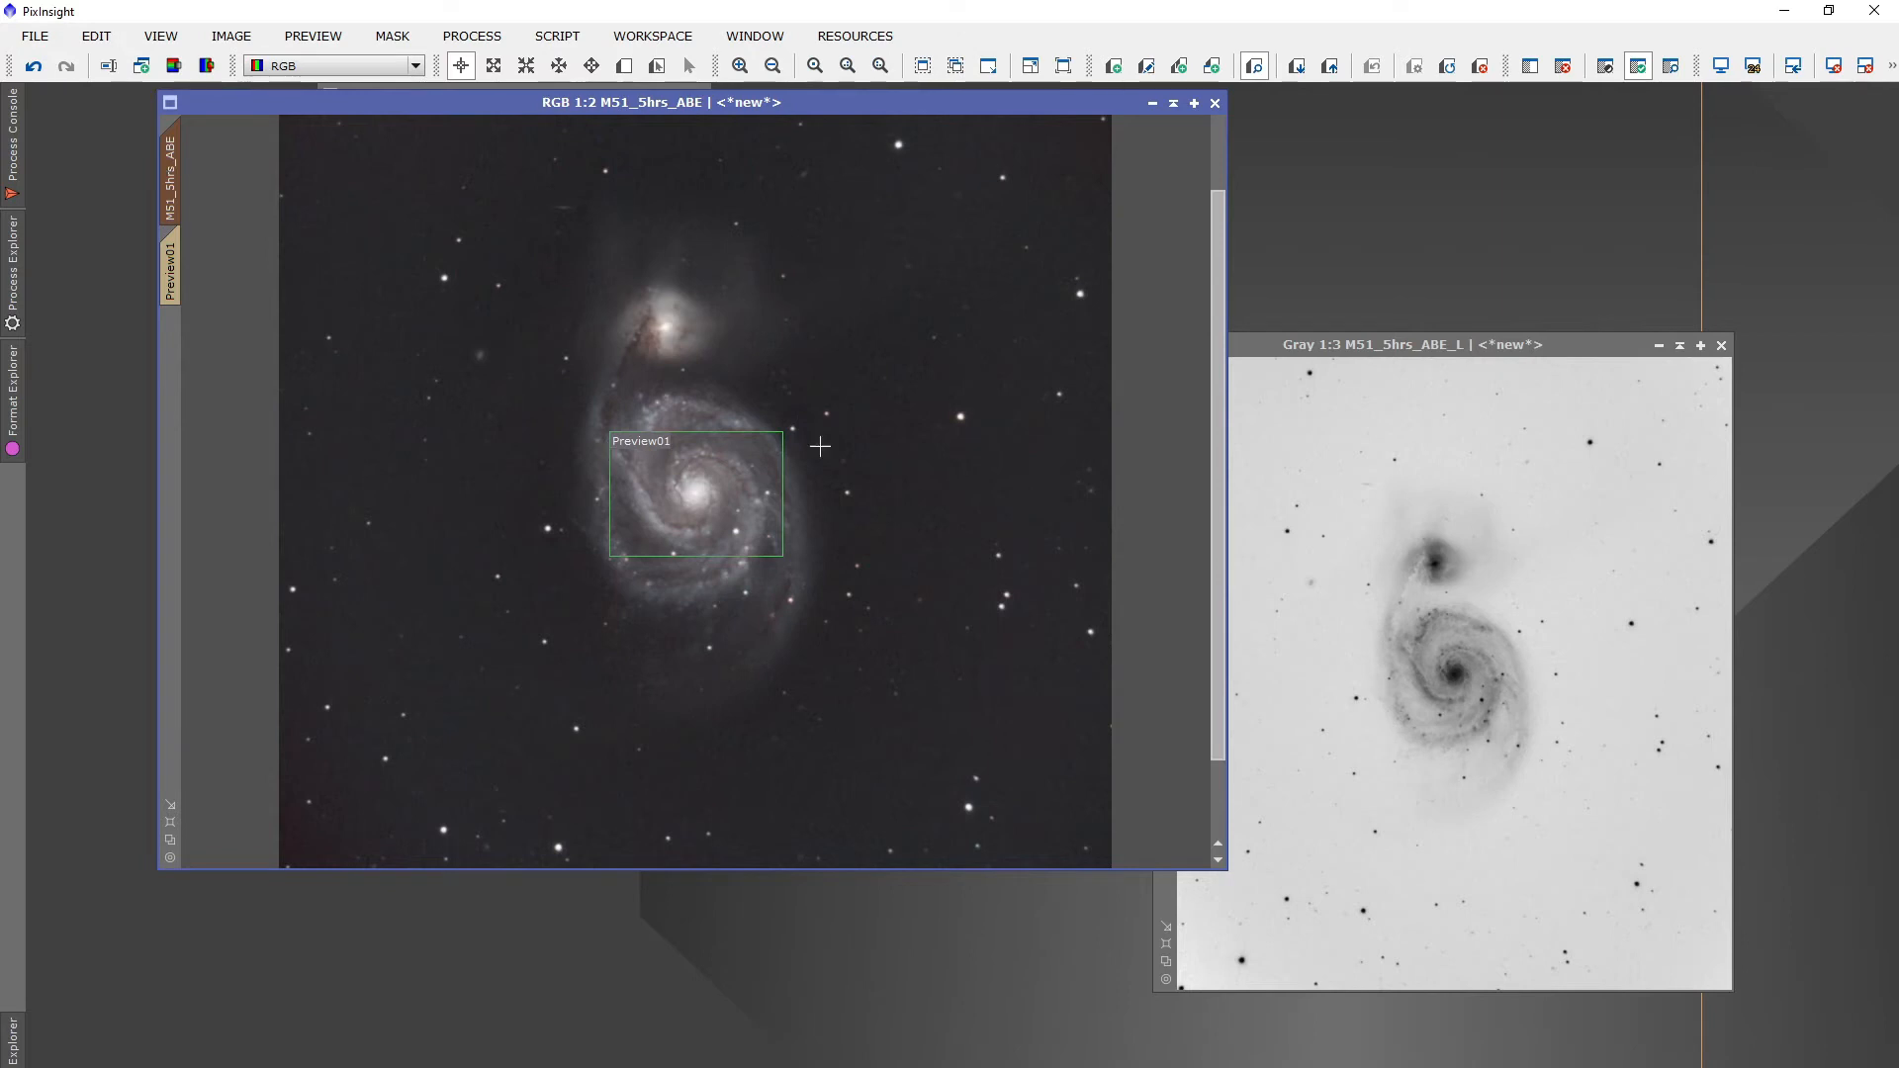
# Collapse the M51_5hrs_ABE_L mask window to its title bar and park it beside the galaxy image
pyautogui.moveTo(1543, 347); pyautogui.dragTo(1614, 281)
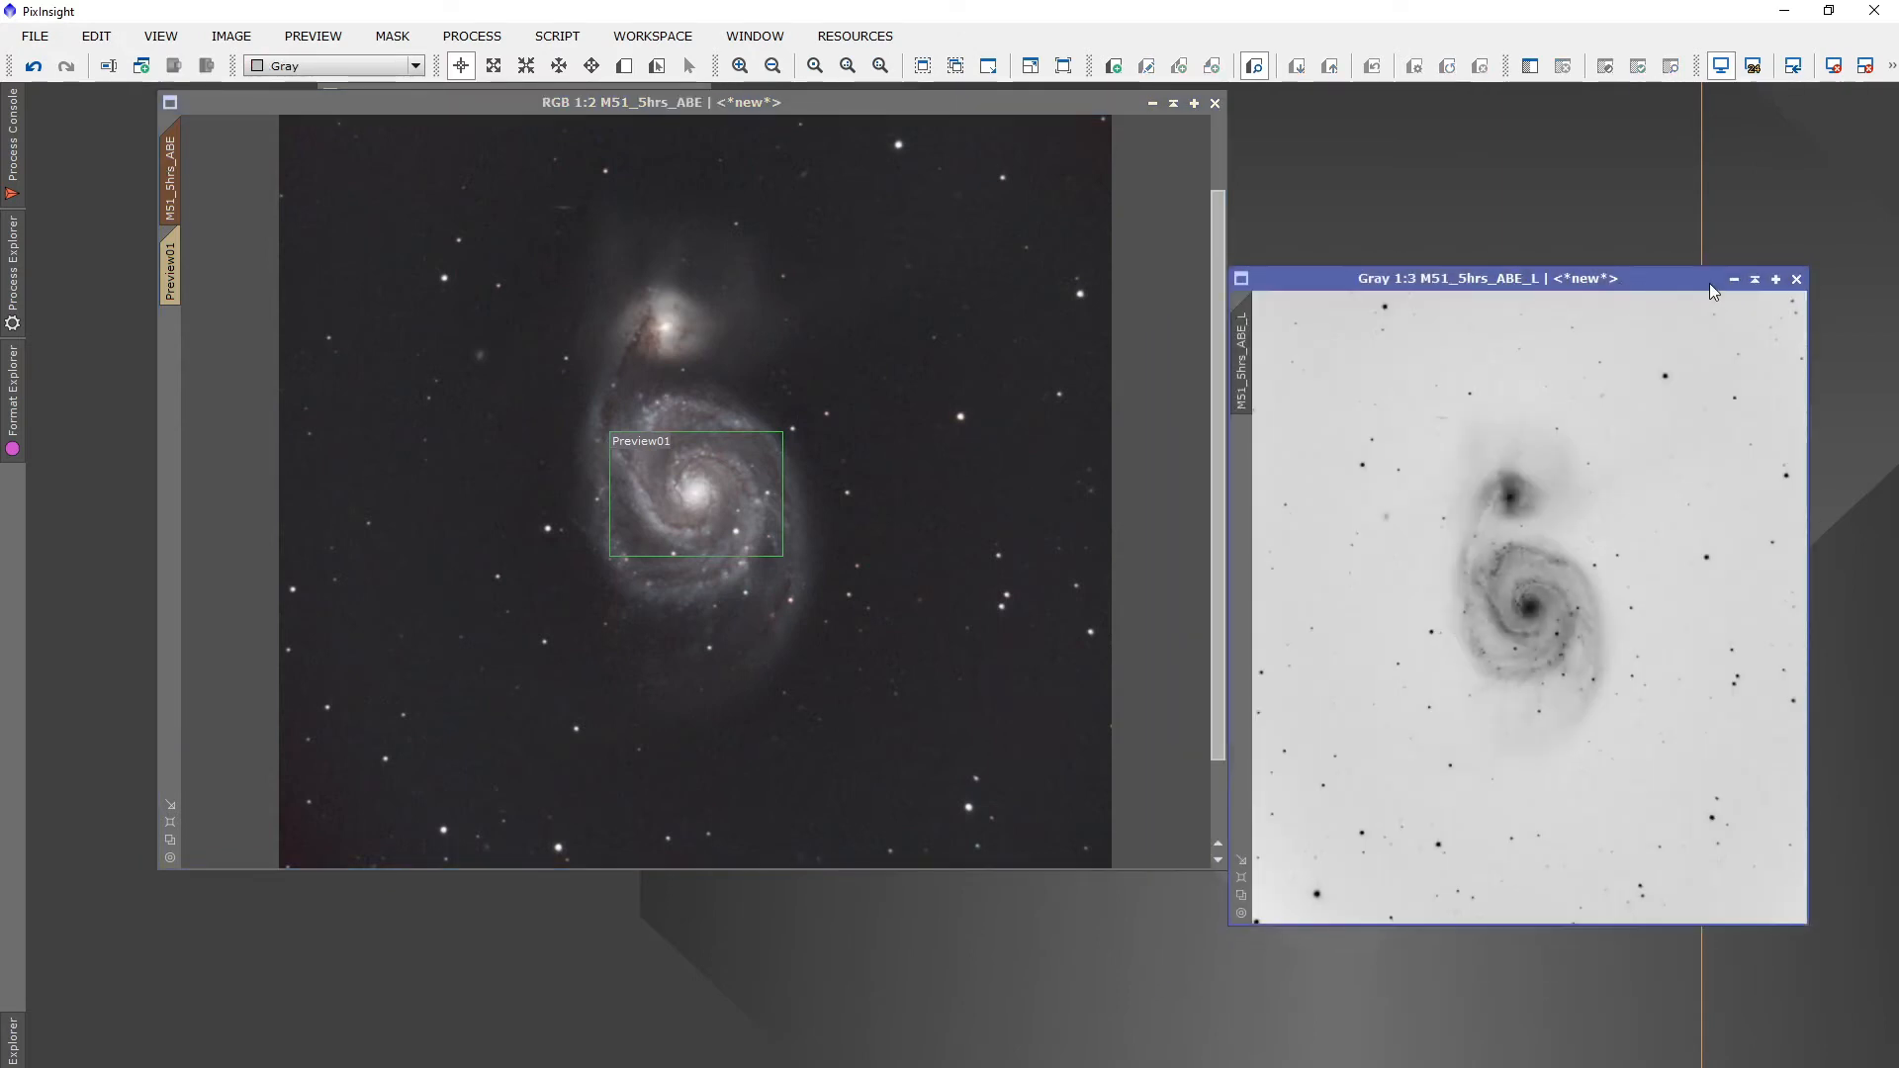
pyautogui.click(1754, 280)
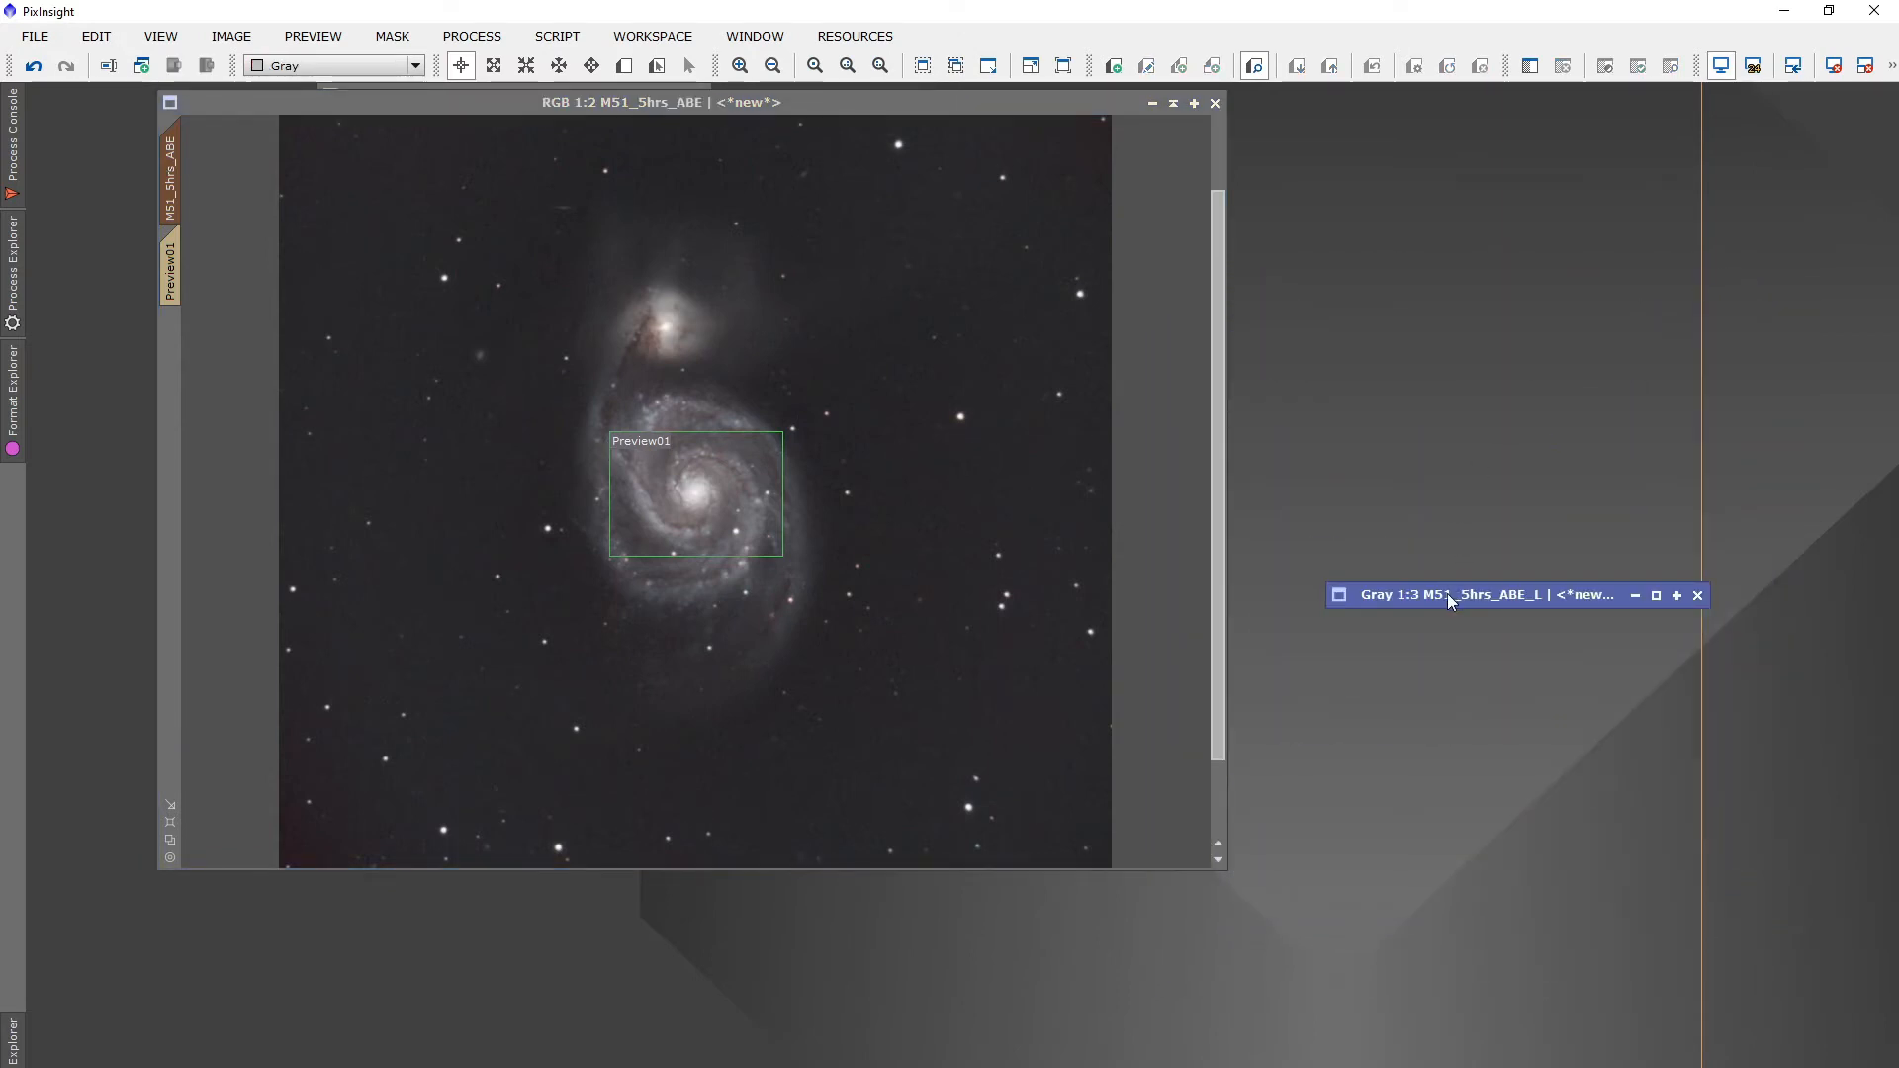
pyautogui.moveTo(1448, 599); pyautogui.dragTo(1373, 103)
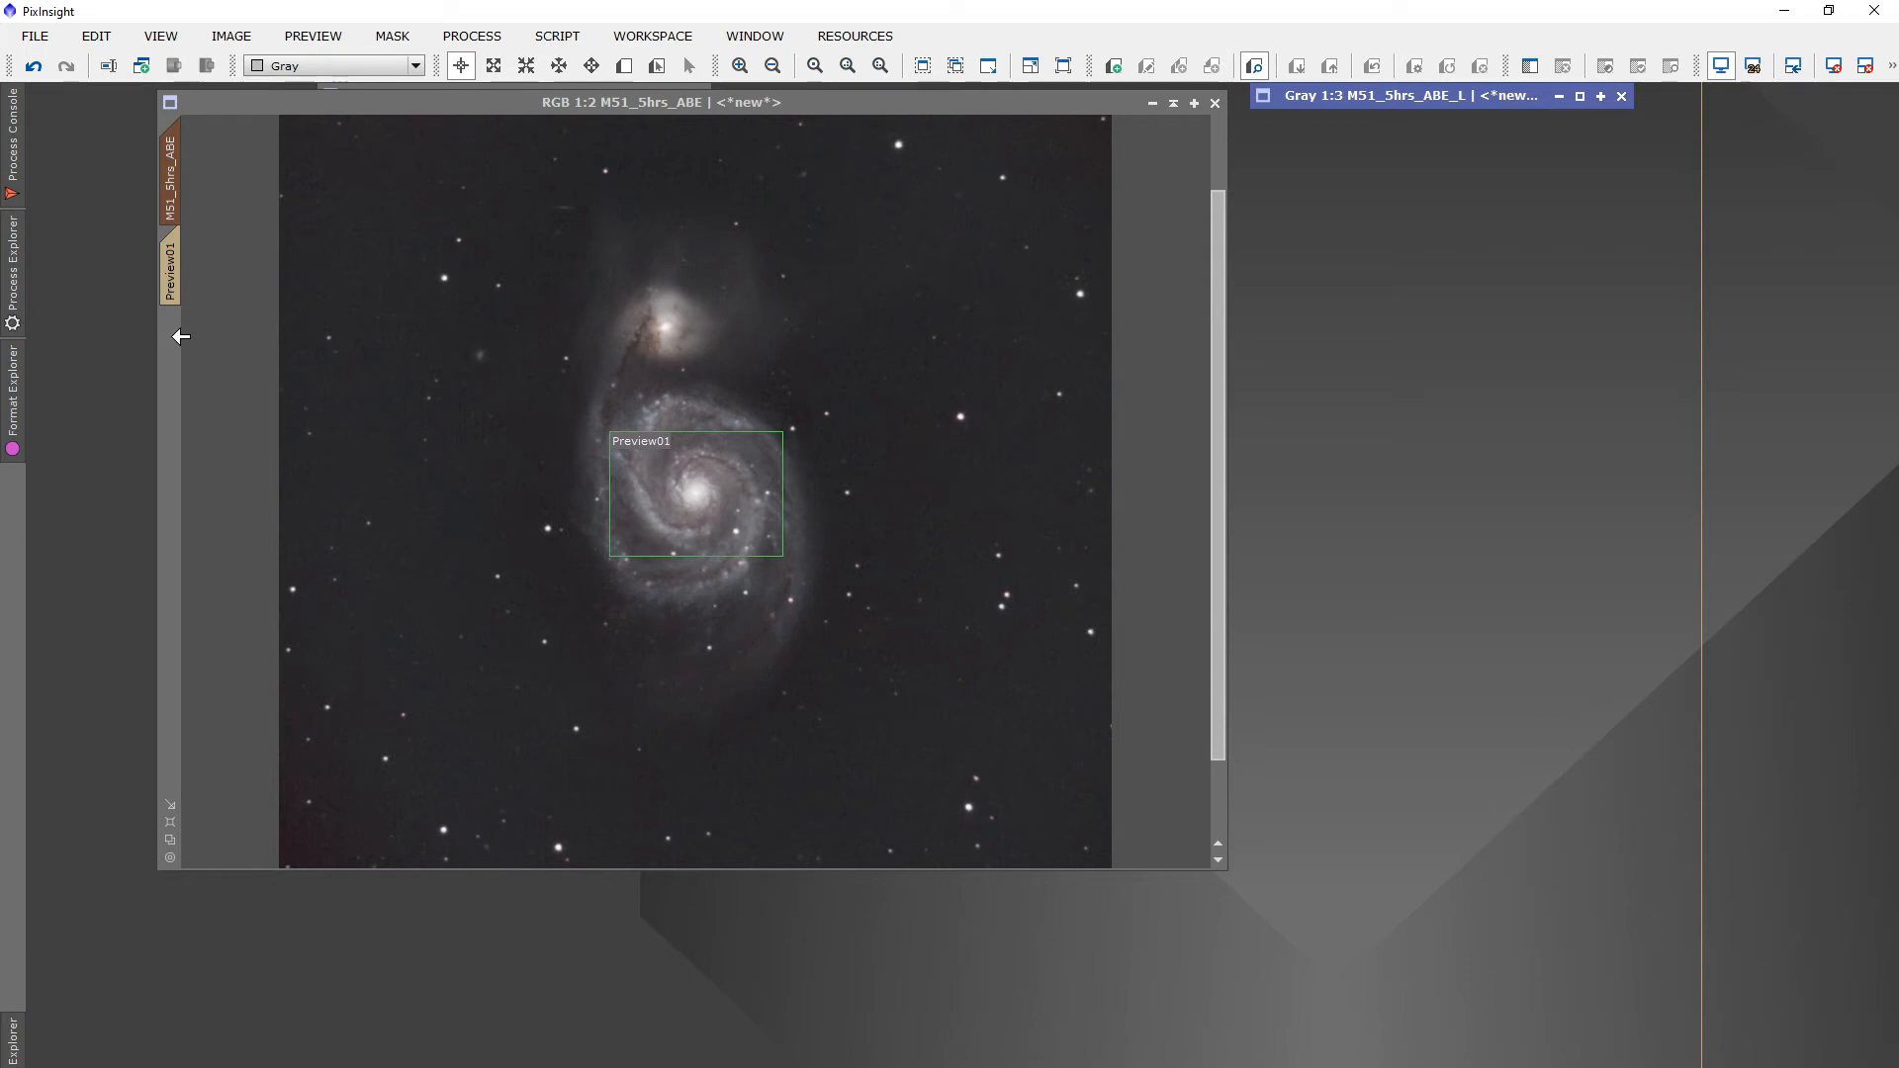
# Show Preview01 of the galaxy core, open the TGVDenoise process and place its window beside the image
pyautogui.click(173, 277)
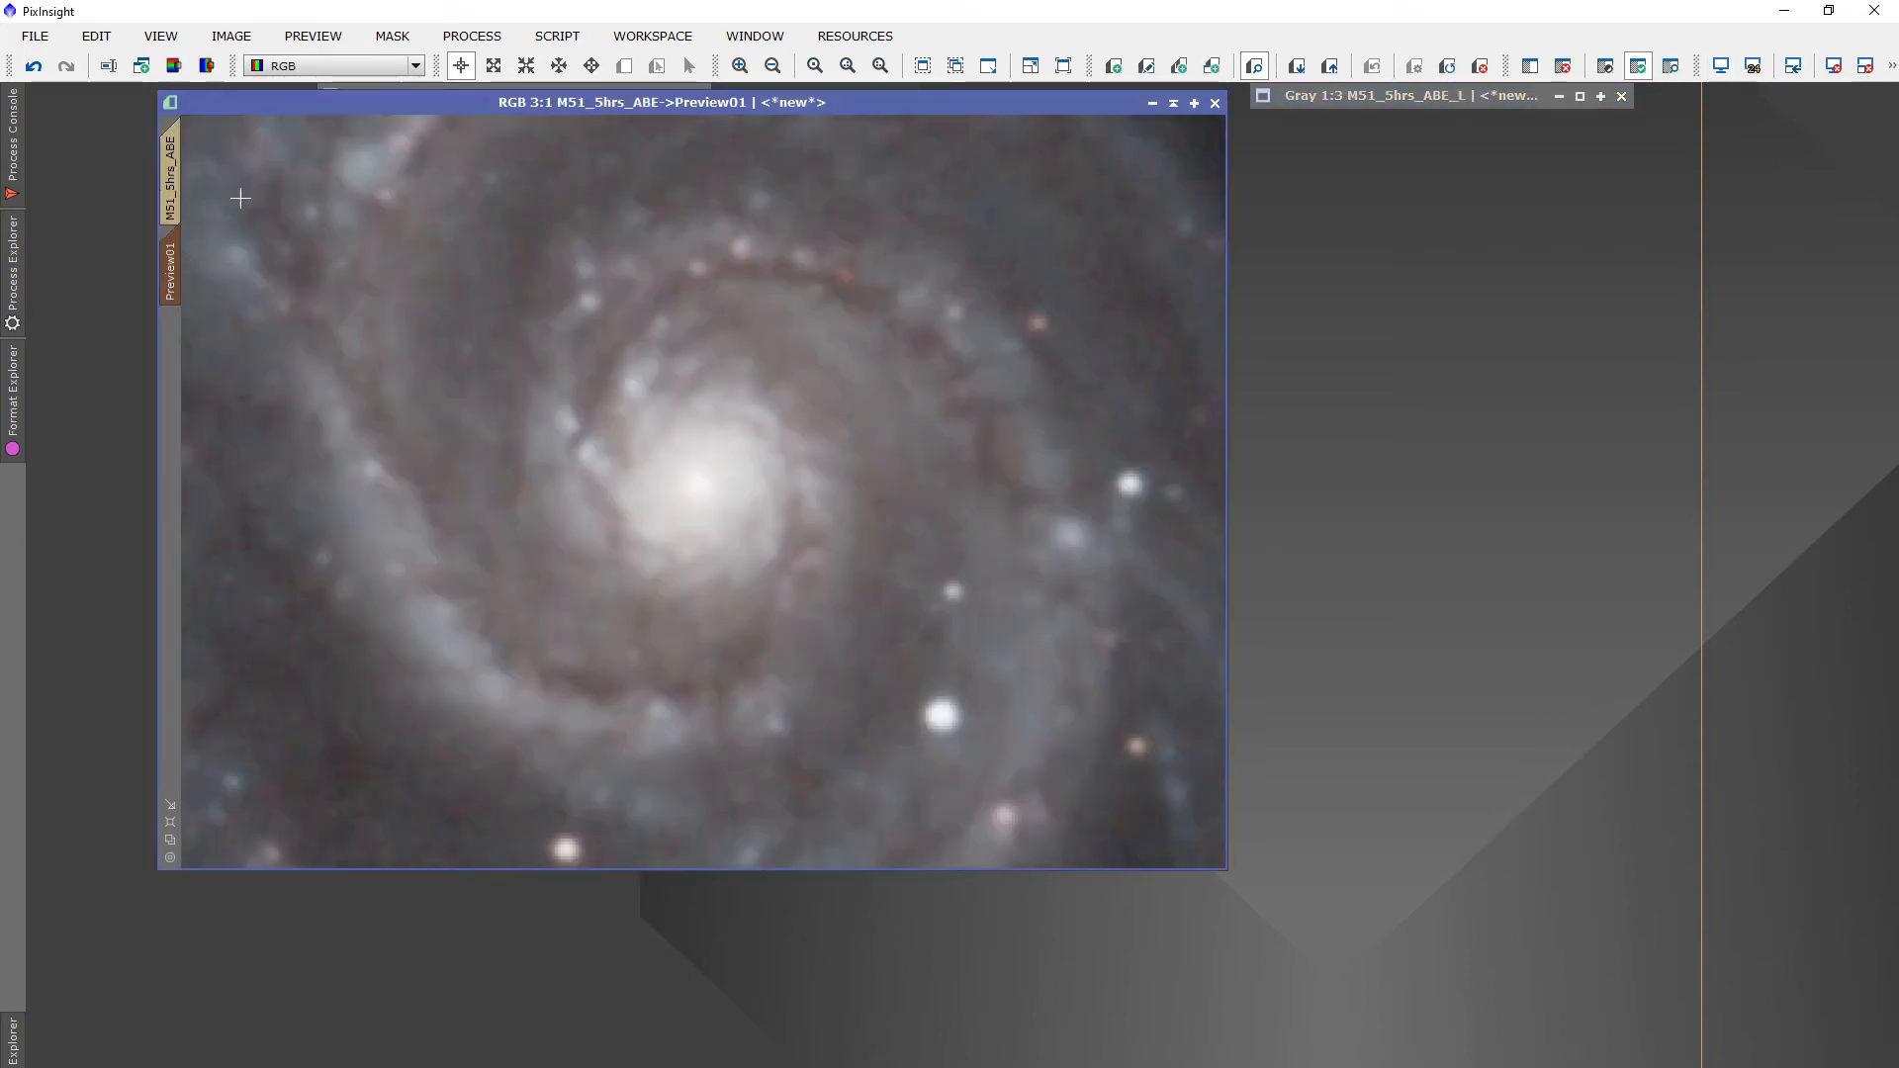
pyautogui.click(494, 37)
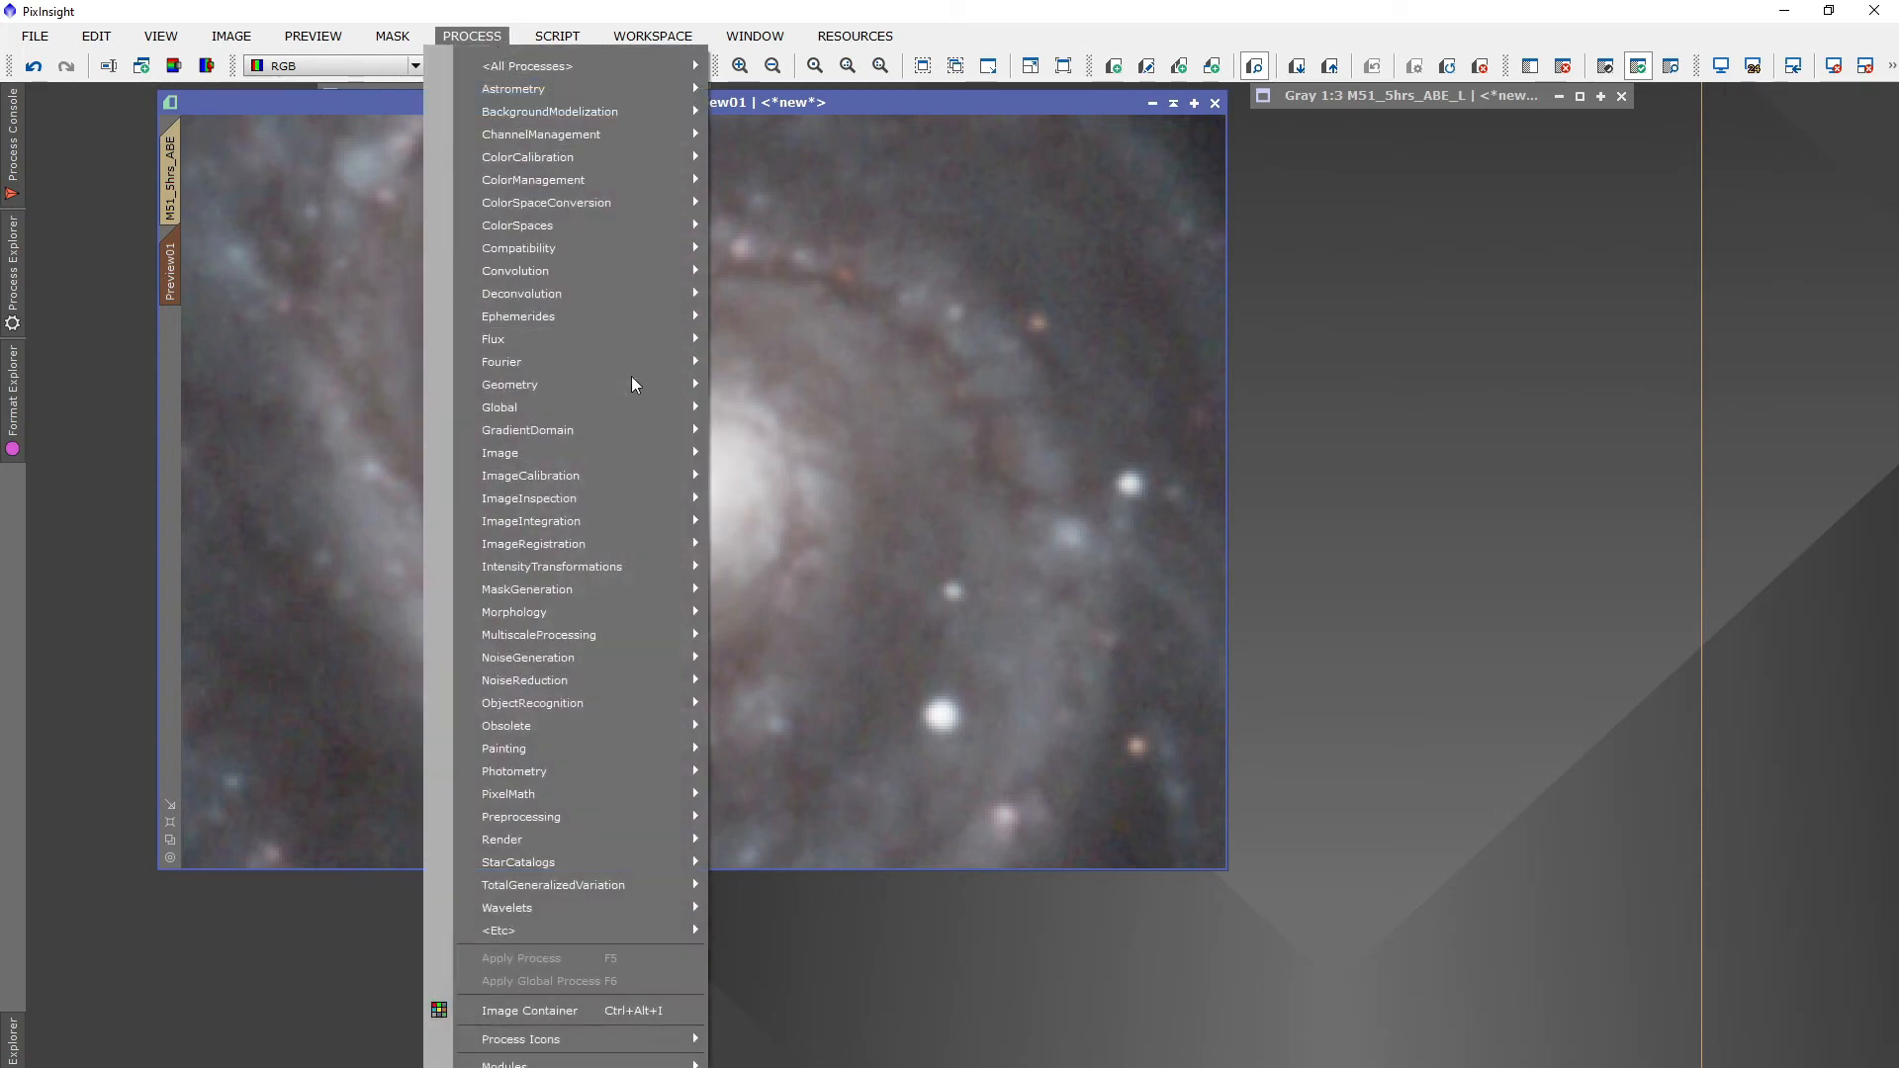
pyautogui.moveTo(631, 412)
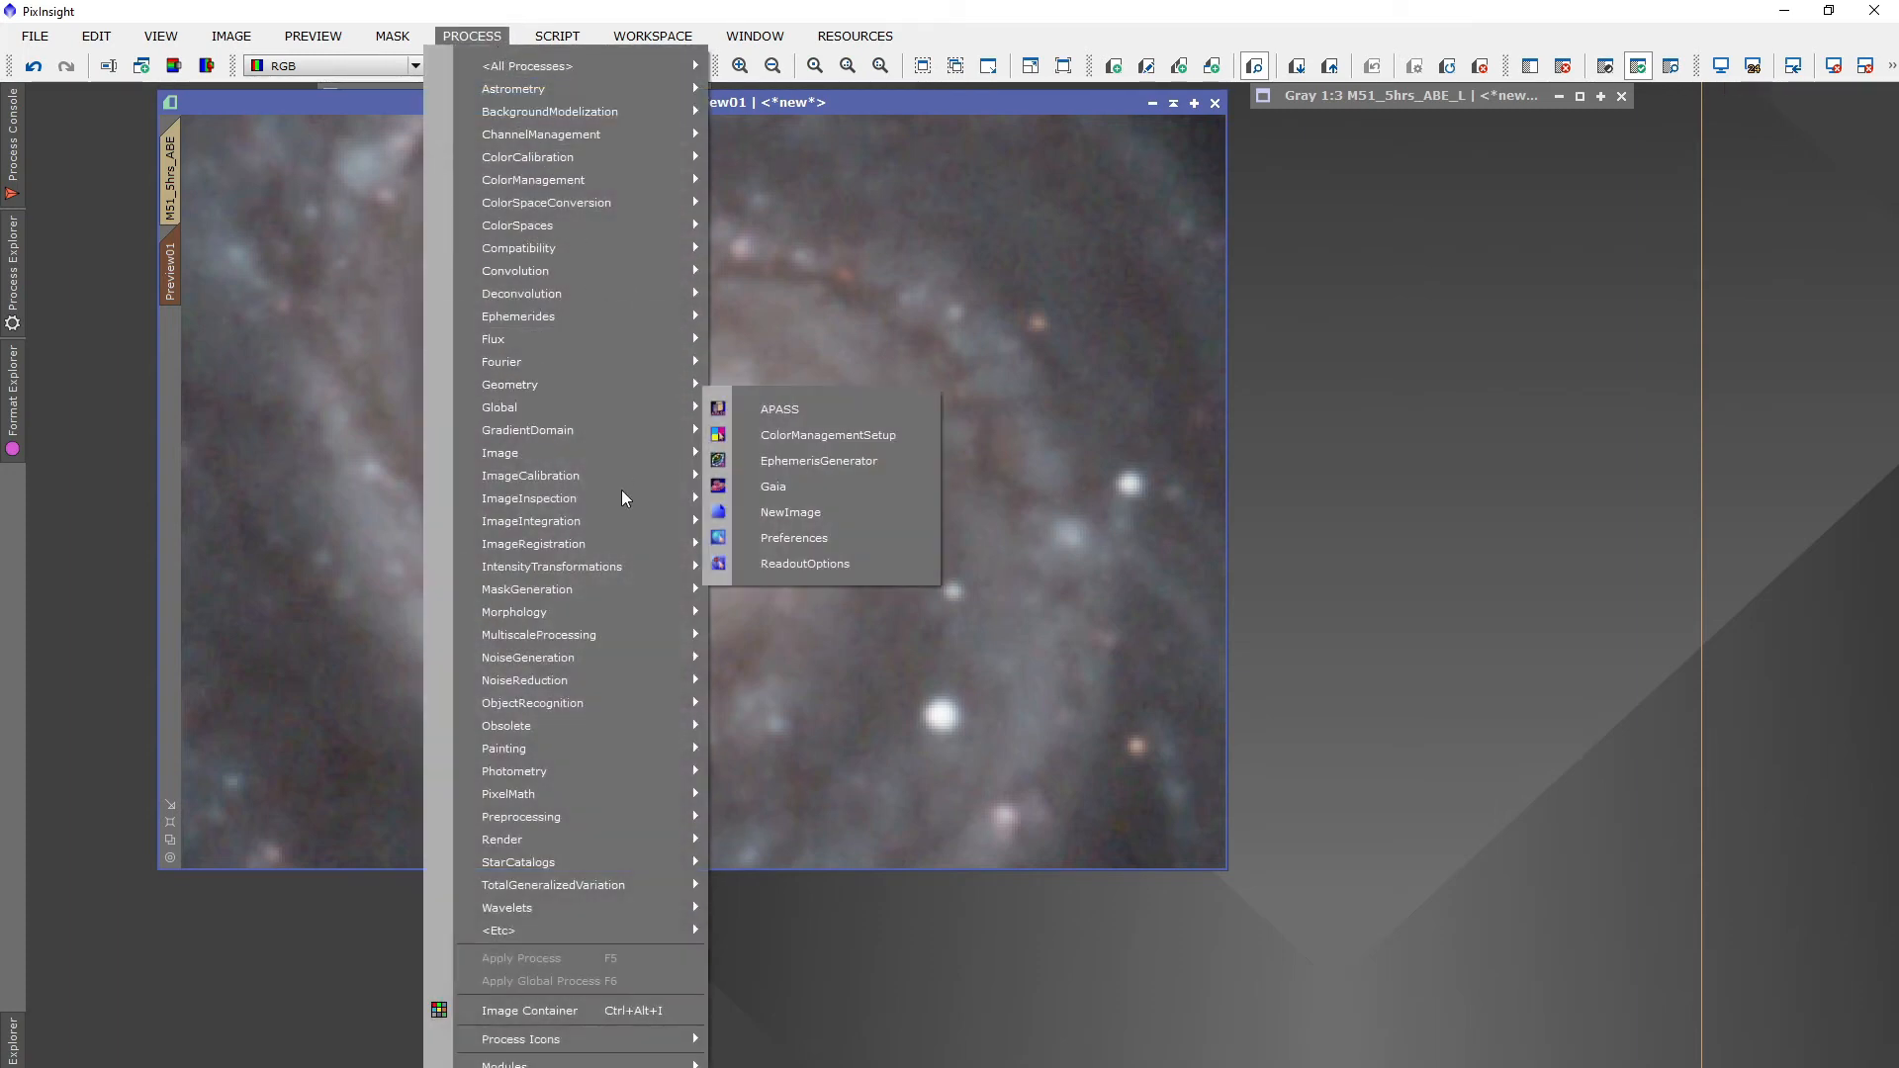
pyautogui.moveTo(619, 676)
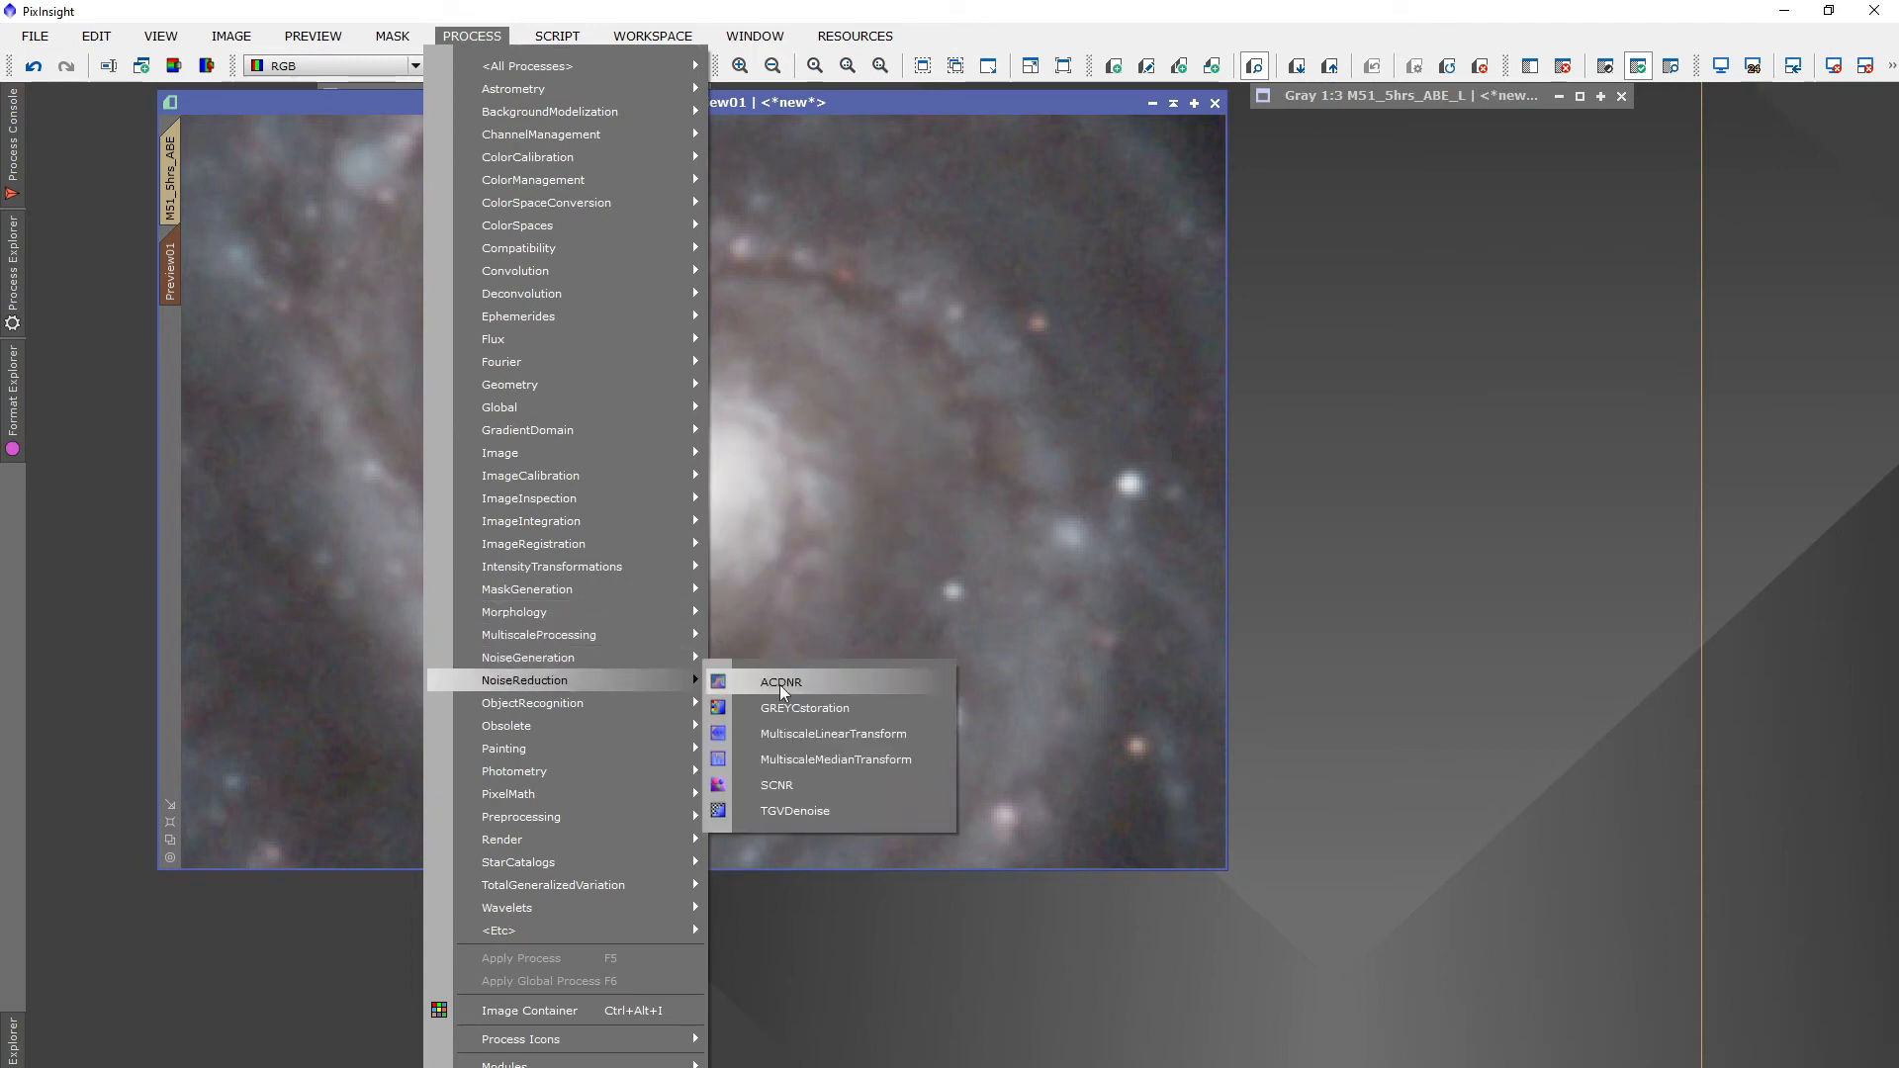
pyautogui.click(785, 815)
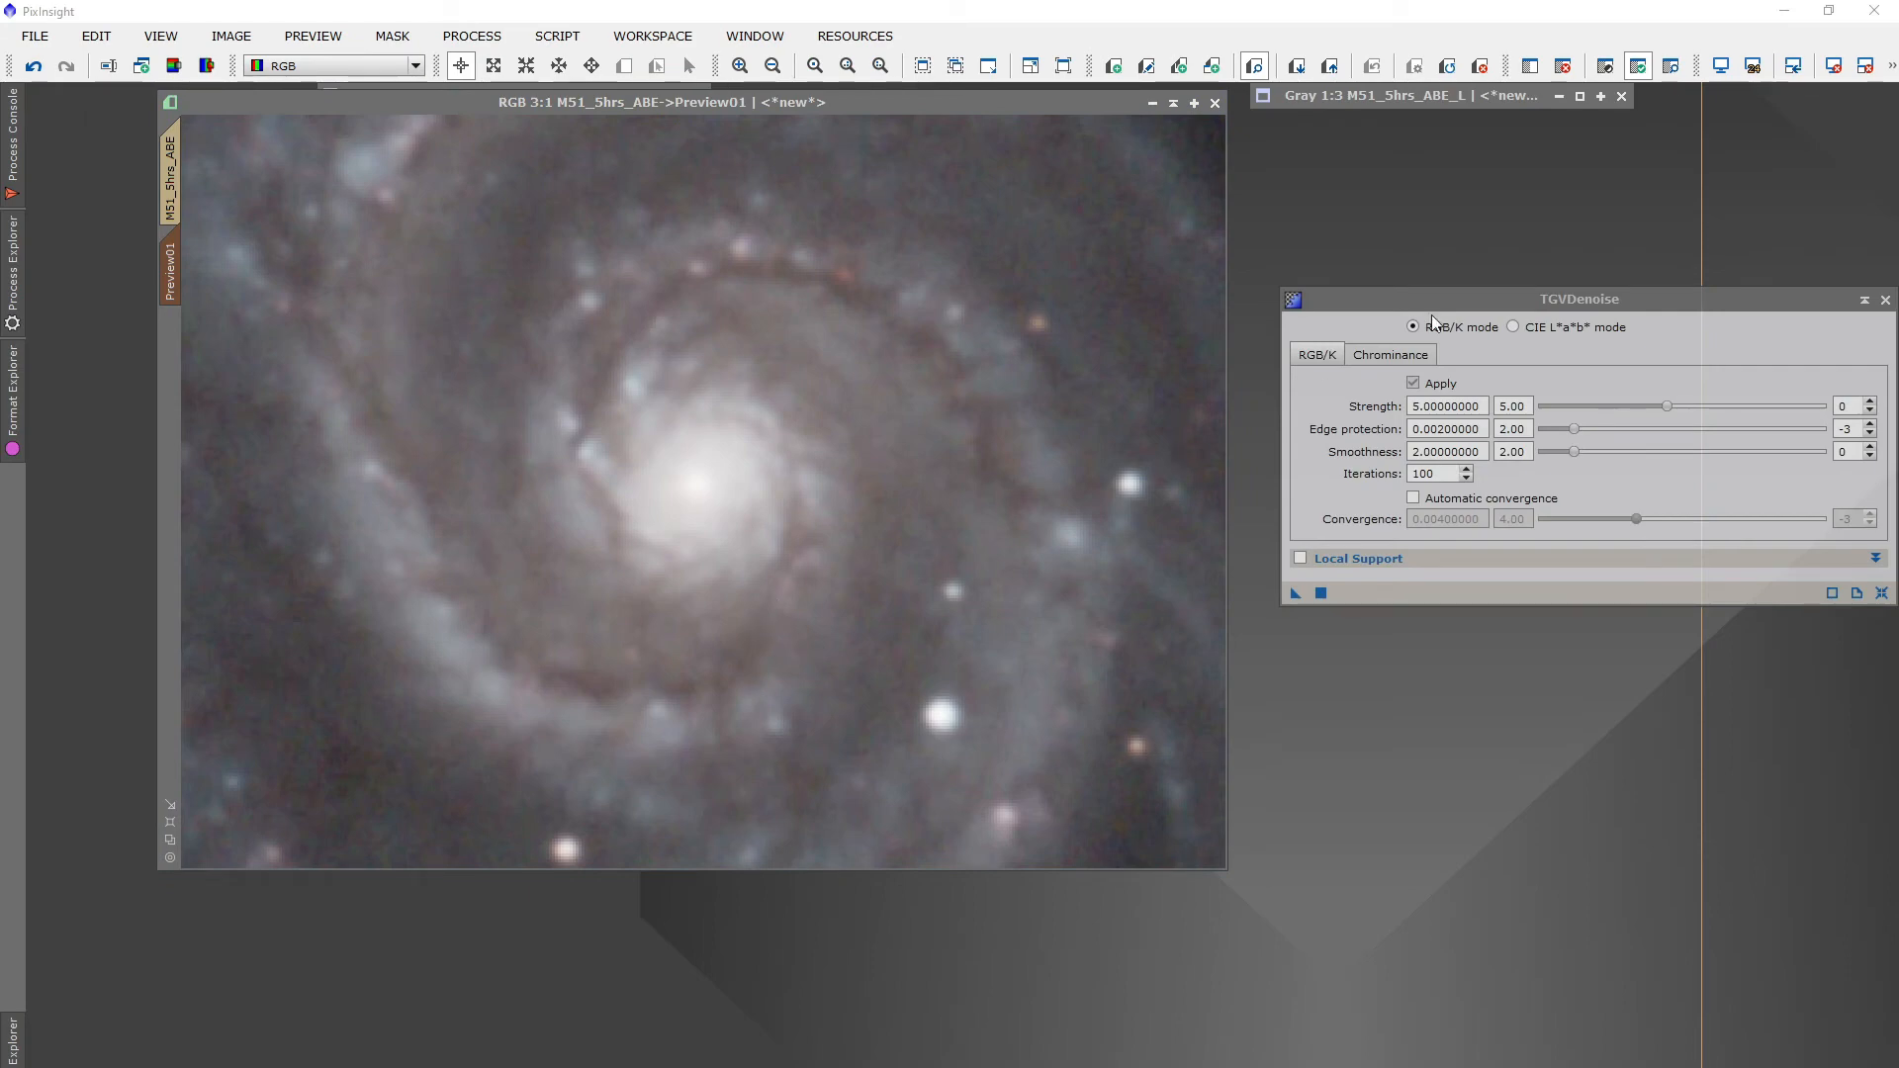
pyautogui.moveTo(1679, 301); pyautogui.dragTo(1651, 219)
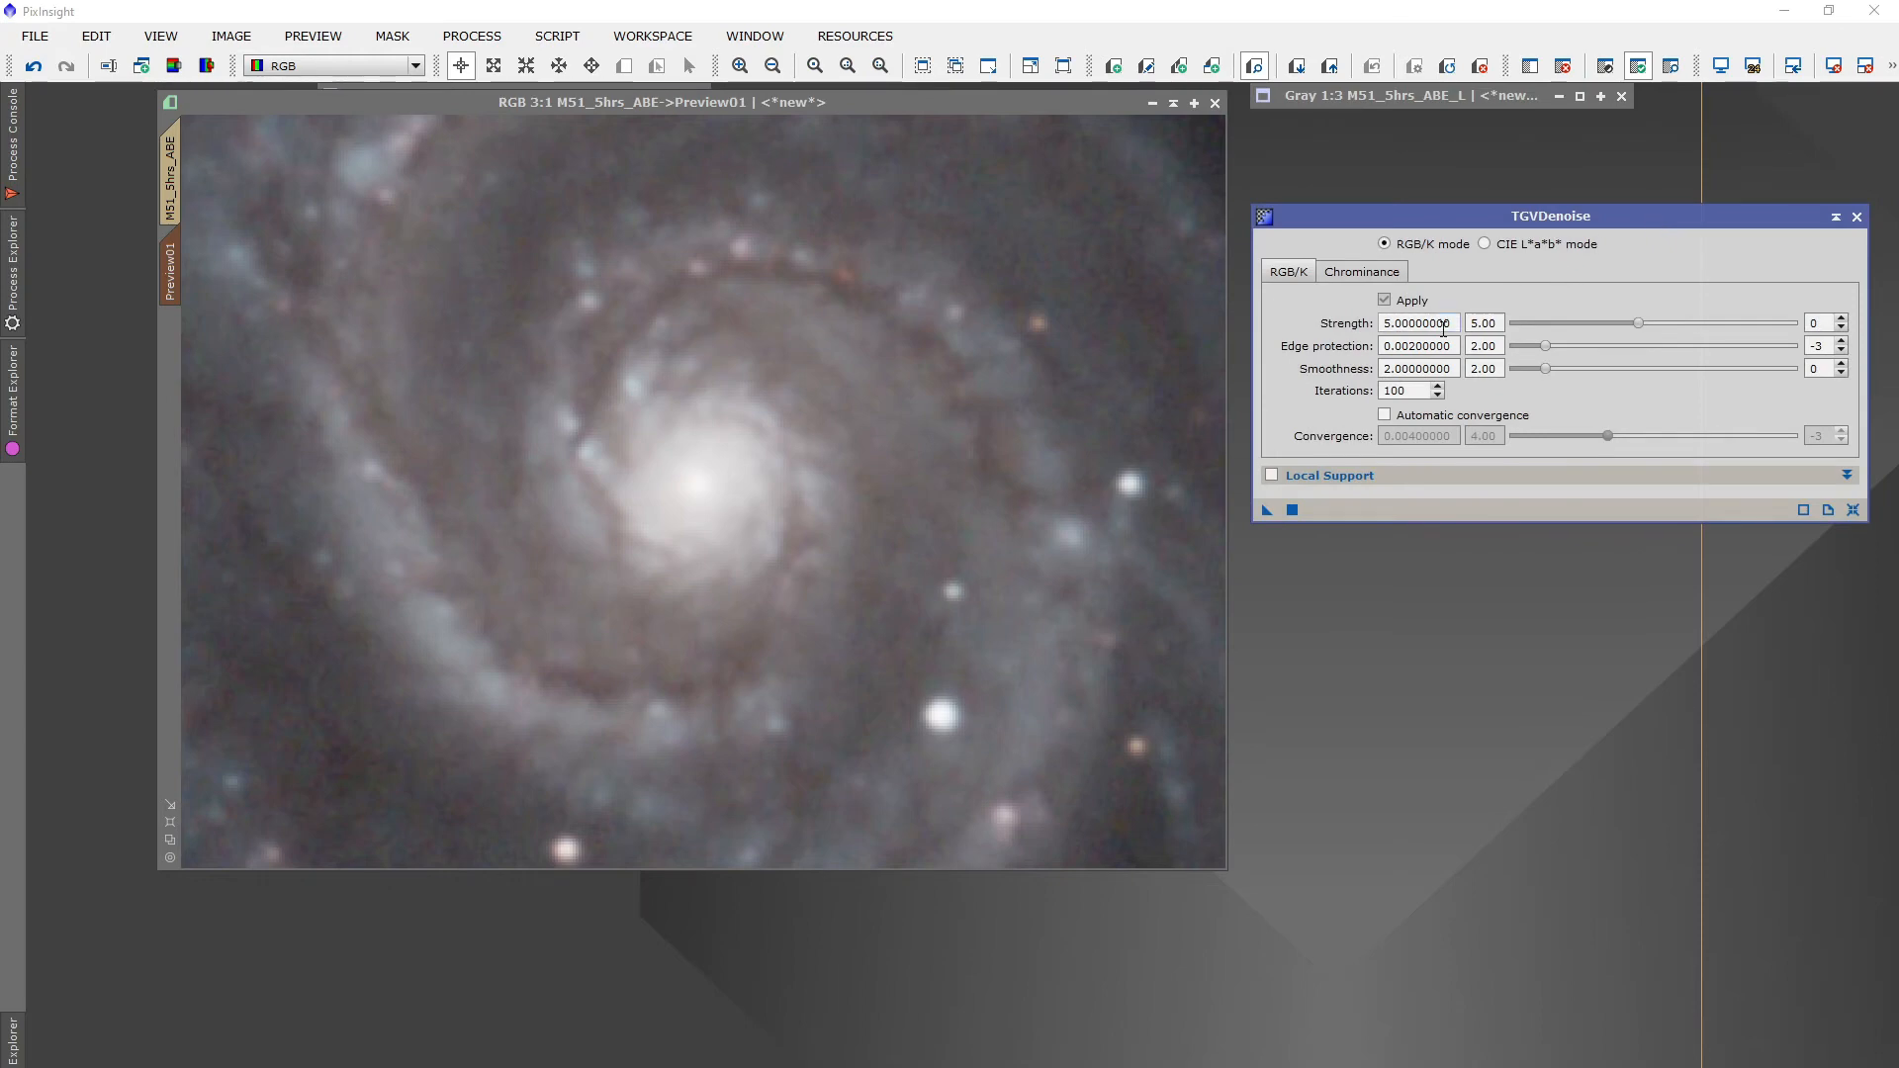
# Set TGVDenoise edge protection to 0.00165 and smoothness to 1.15, and test it on Preview01
pyautogui.moveTo(1442, 329)
pyautogui.moveTo(1543, 349); pyautogui.dragTo(1535, 349)
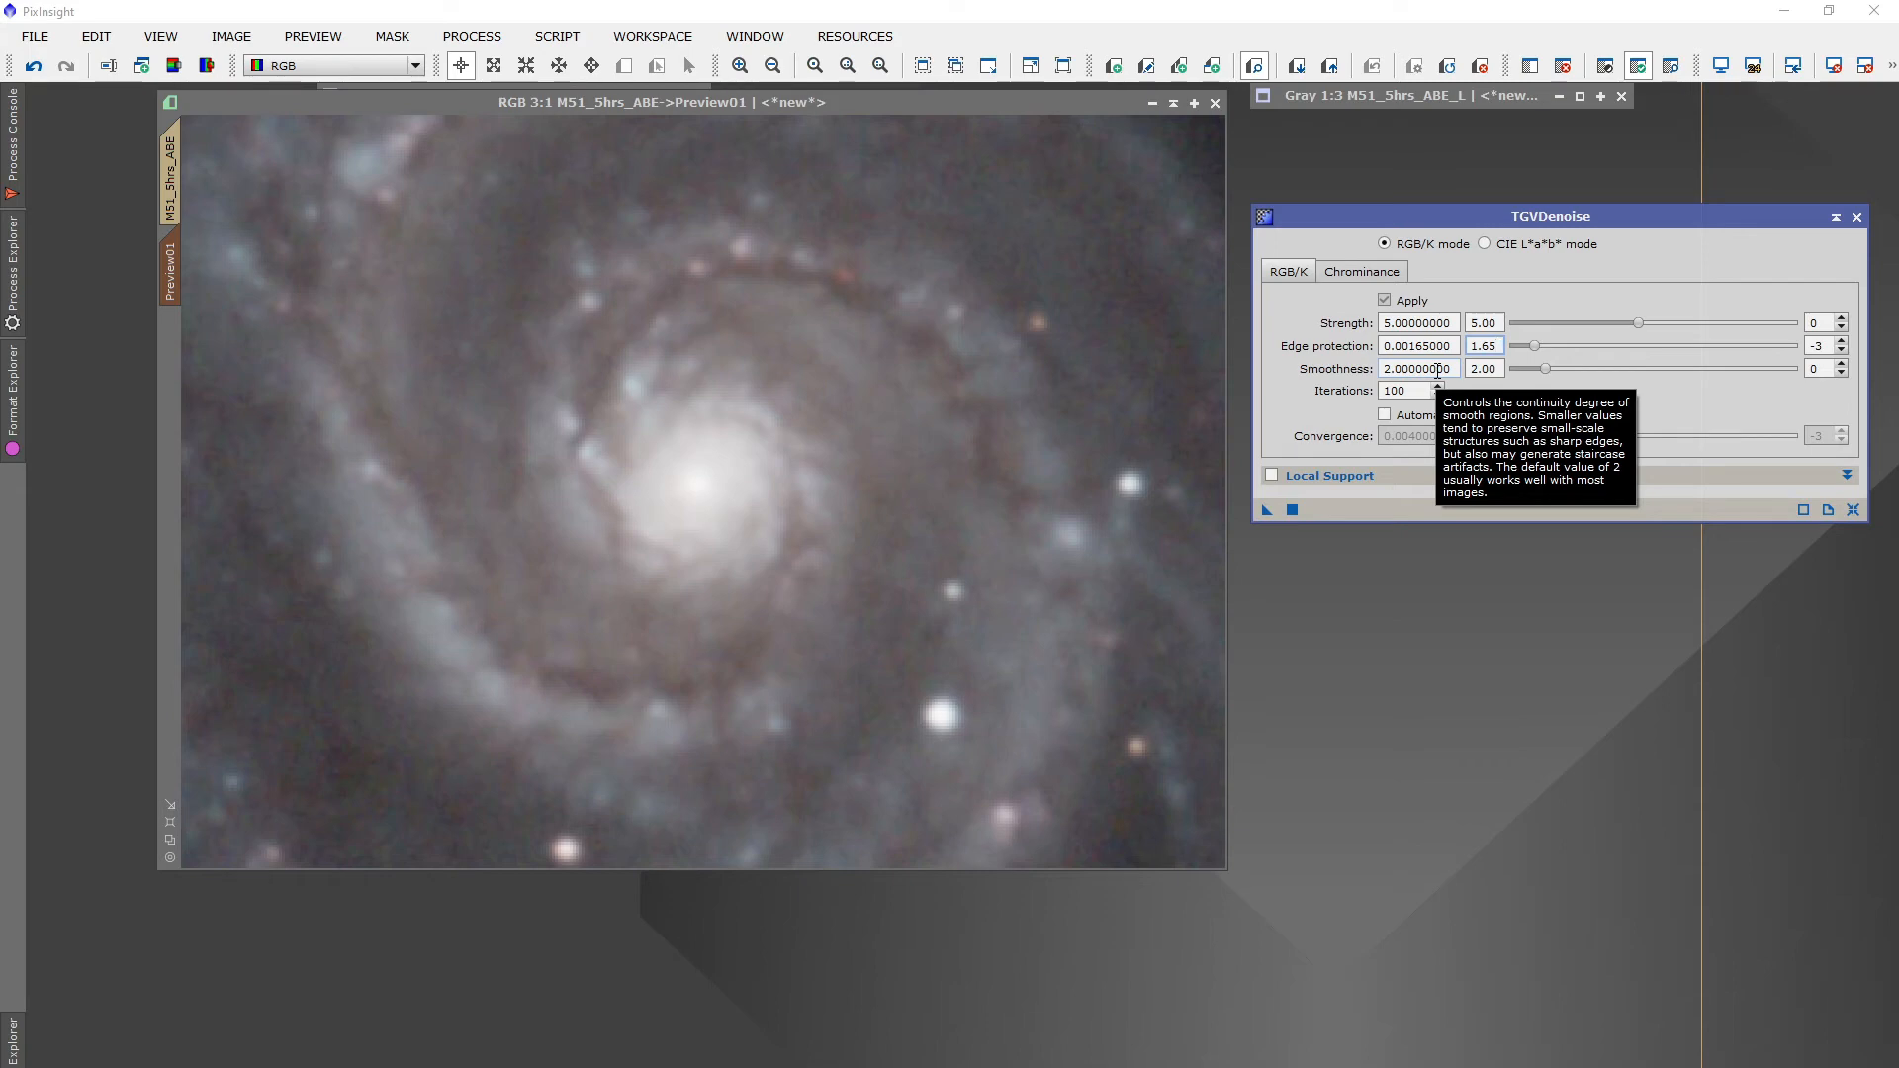
pyautogui.click(1546, 364)
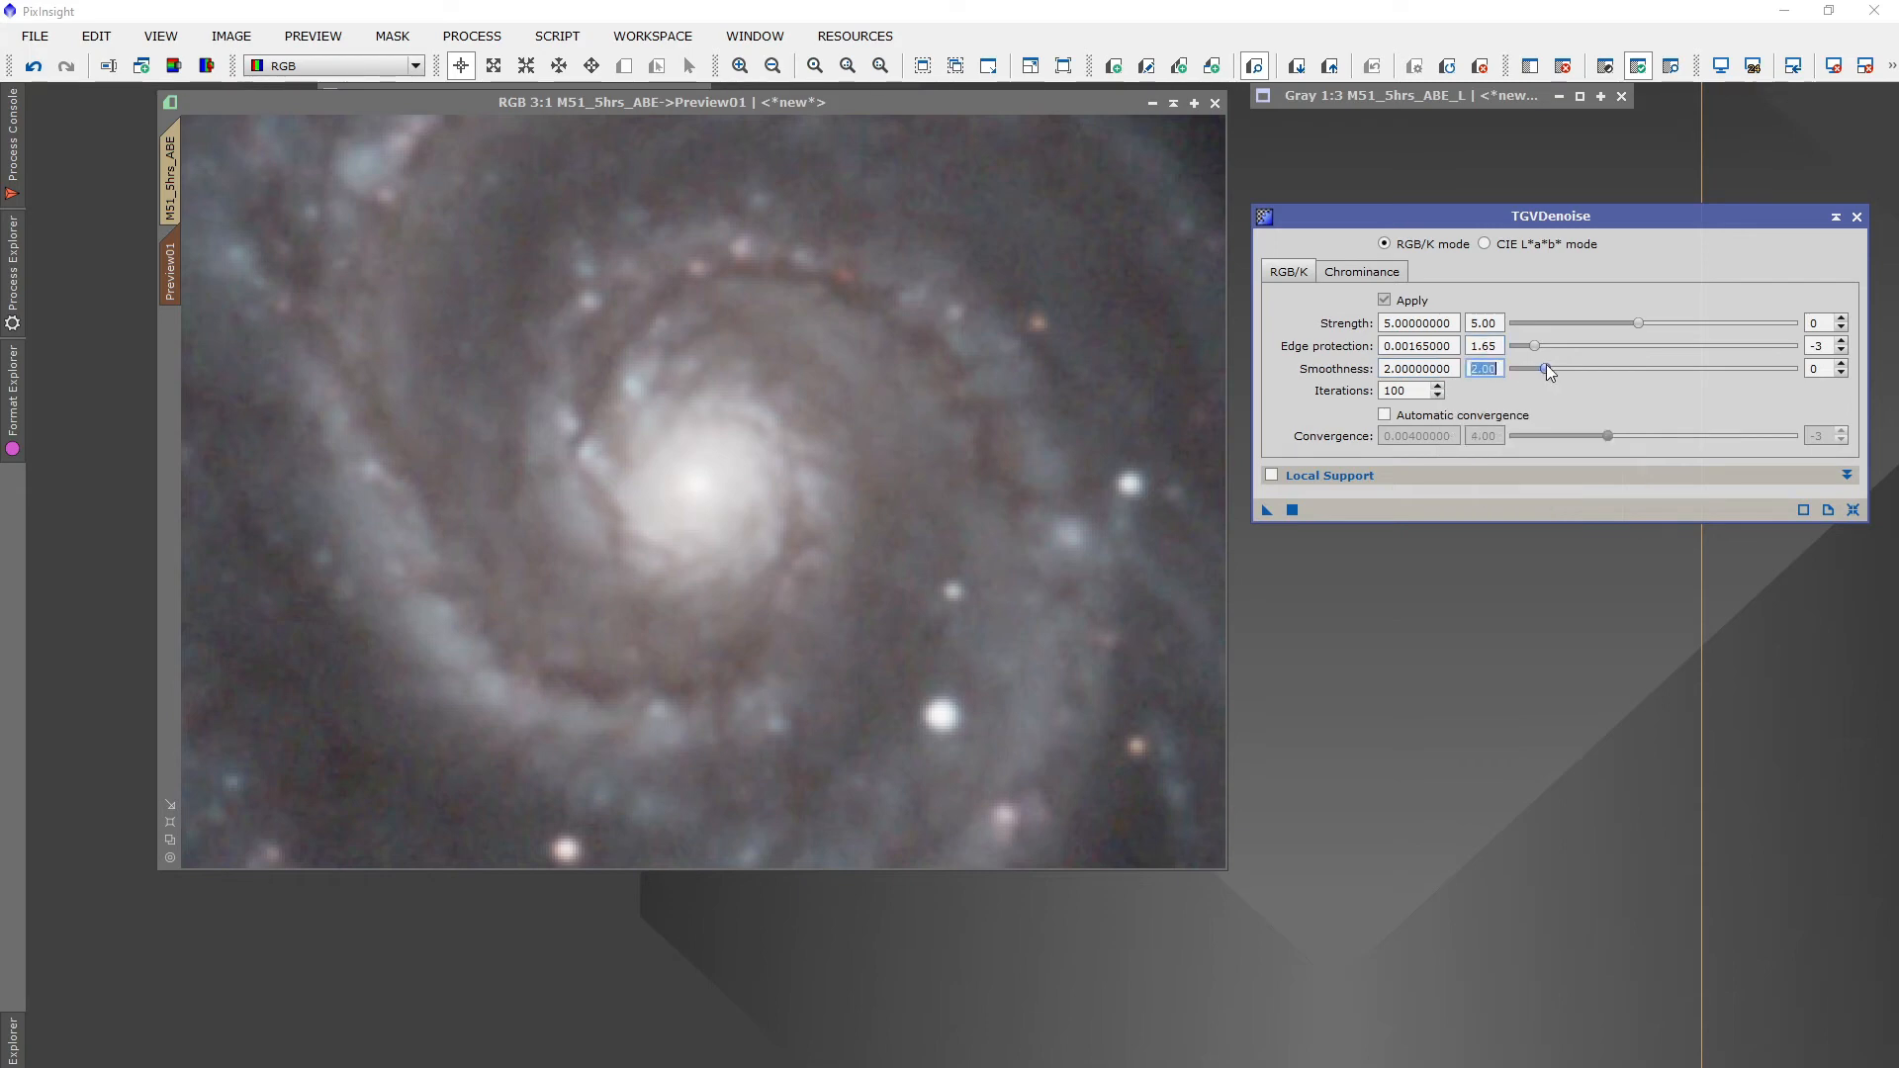
pyautogui.moveTo(1546, 366); pyautogui.dragTo(1519, 372)
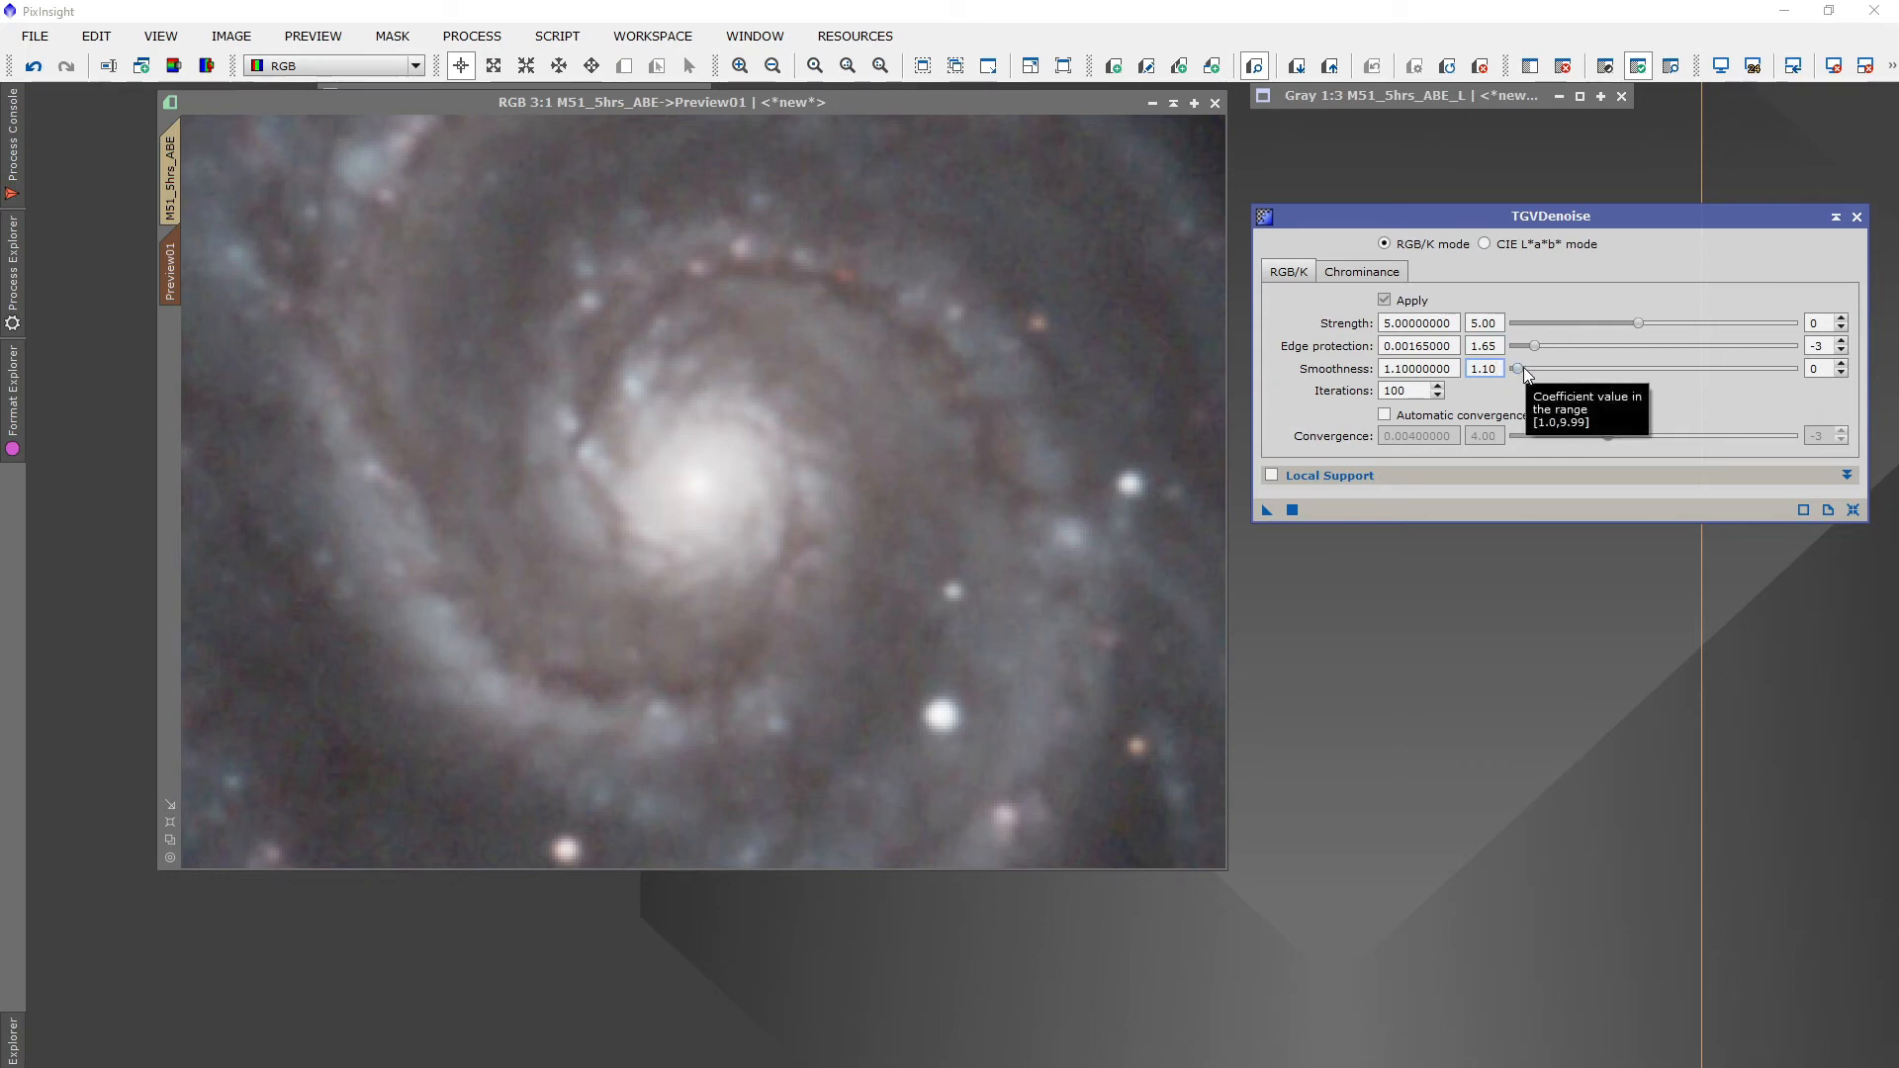
pyautogui.moveTo(1519, 369); pyautogui.dragTo(1503, 381)
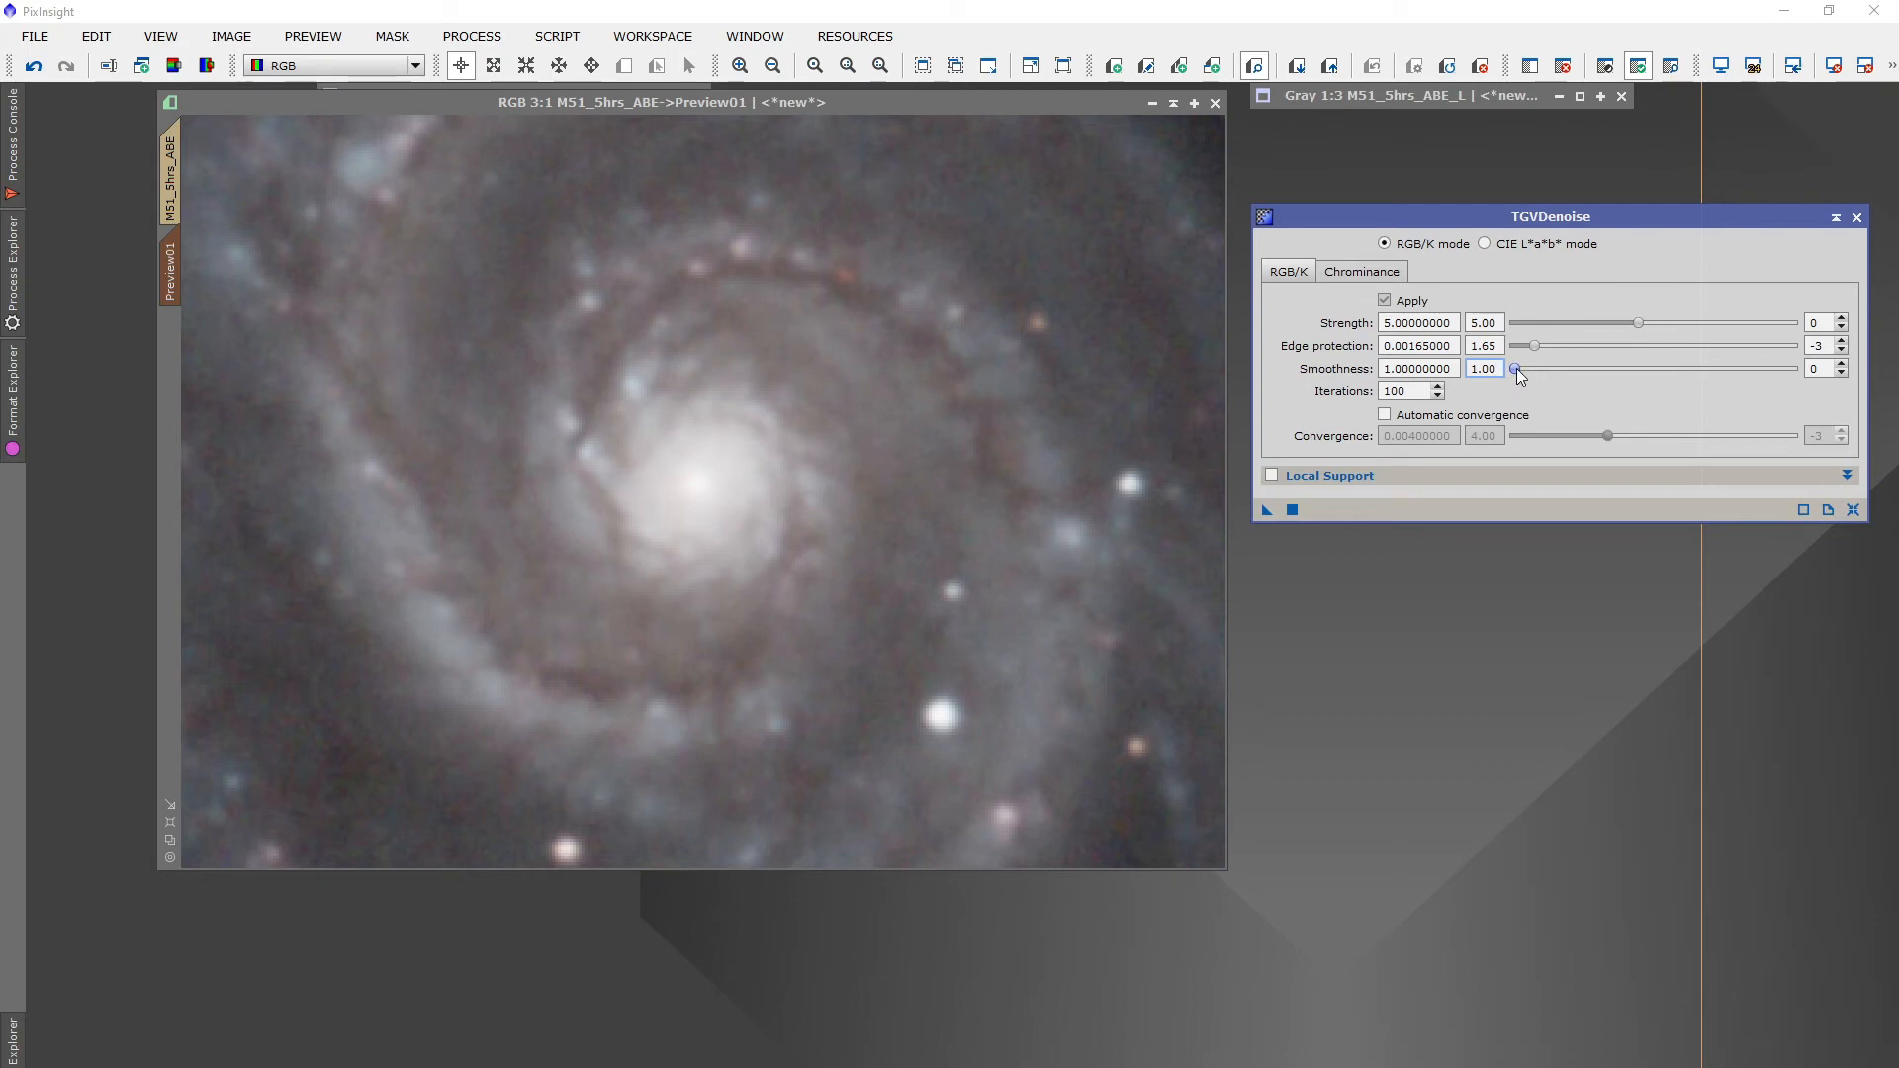
pyautogui.moveTo(1514, 371); pyautogui.dragTo(1524, 373)
pyautogui.click(1291, 510)
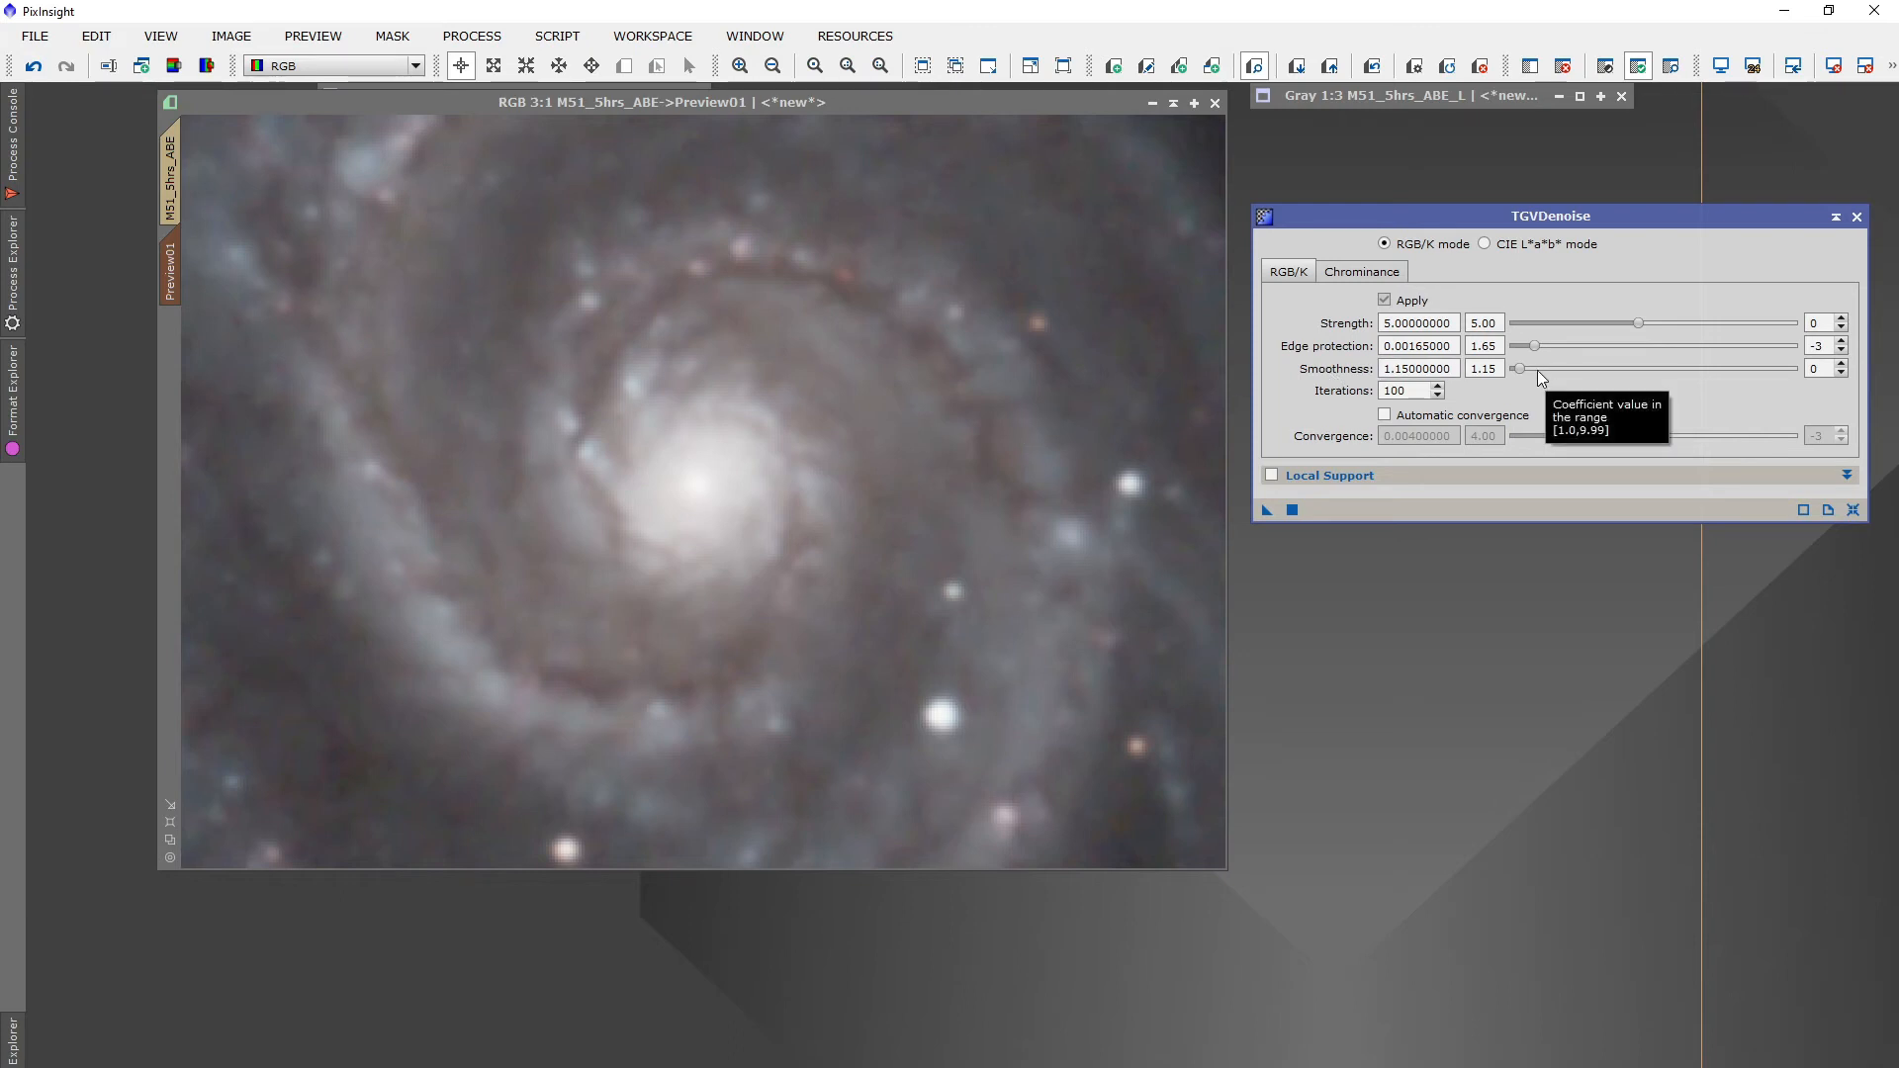
# Lower the TGVDenoise smoothness to 1.05 and strength to 4.55, and run it again on Preview01
pyautogui.moveTo(1520, 368); pyautogui.dragTo(1517, 371)
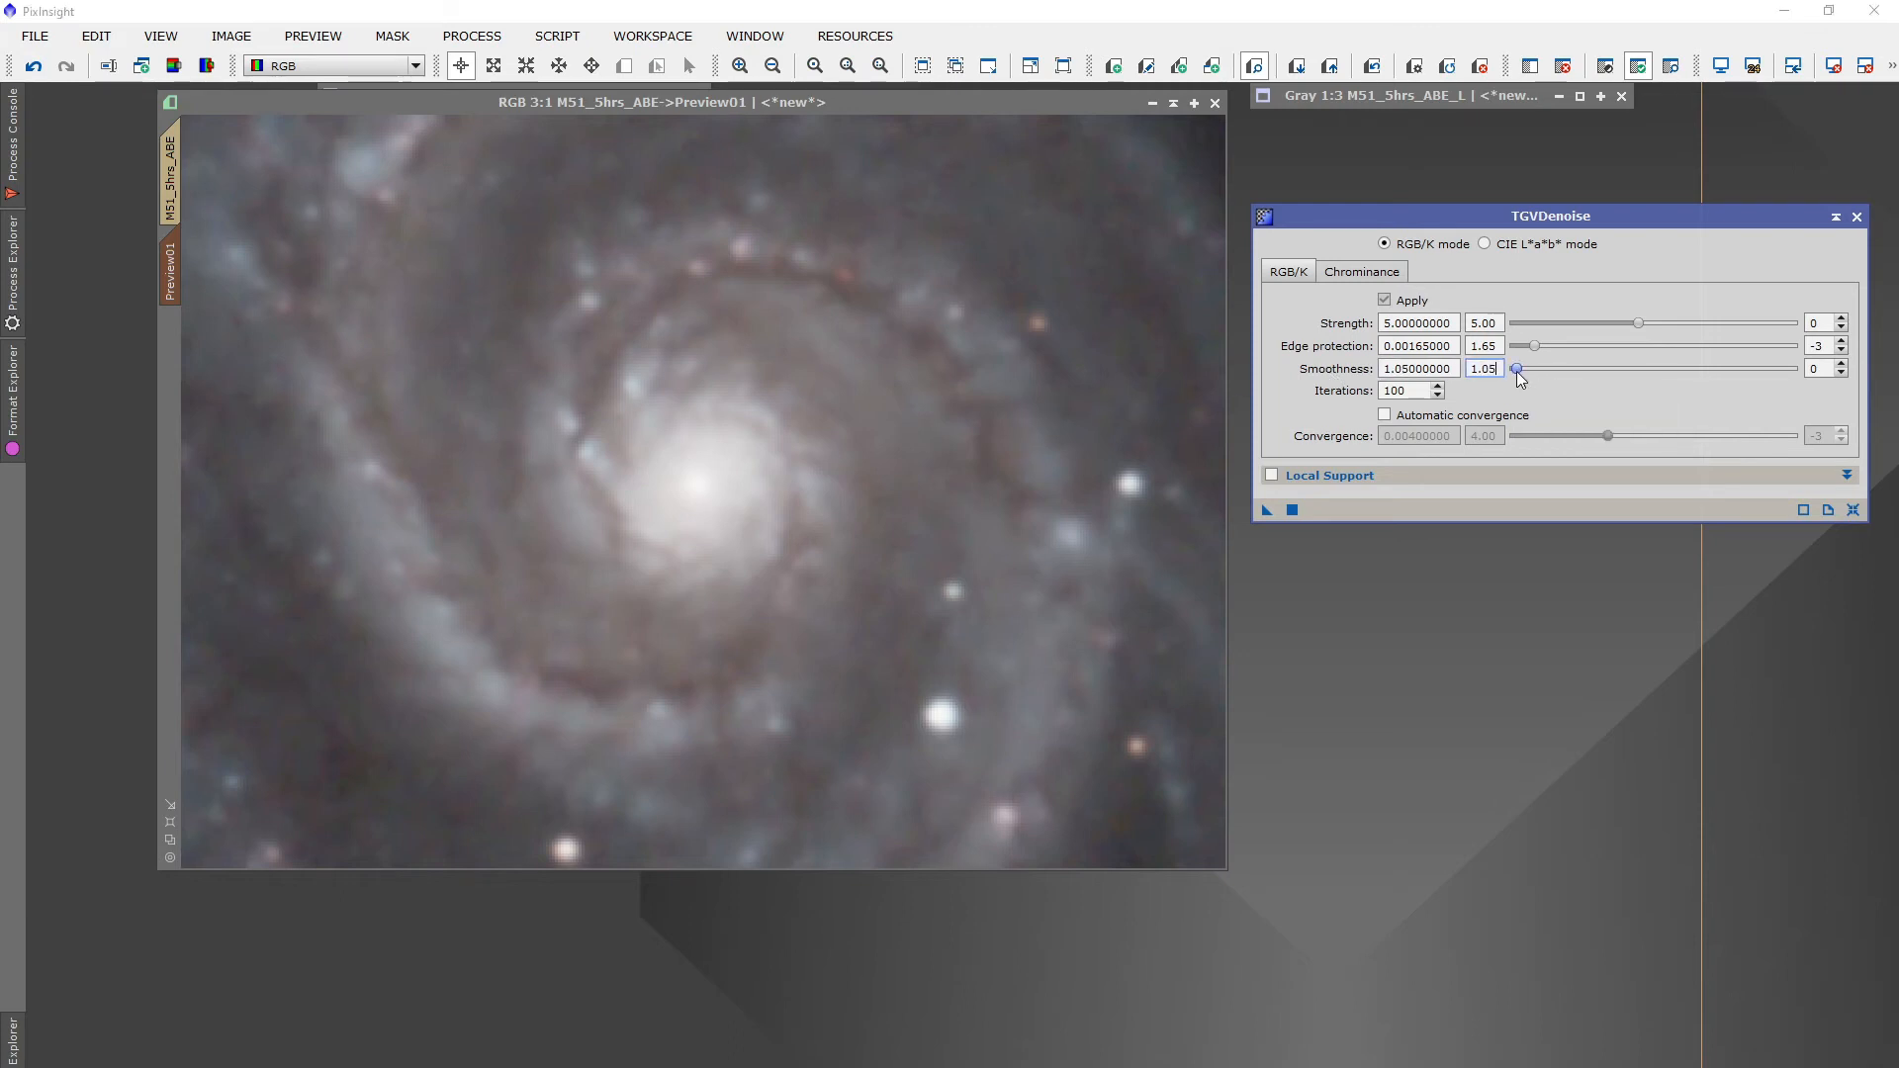
pyautogui.moveTo(1641, 322); pyautogui.dragTo(1628, 329)
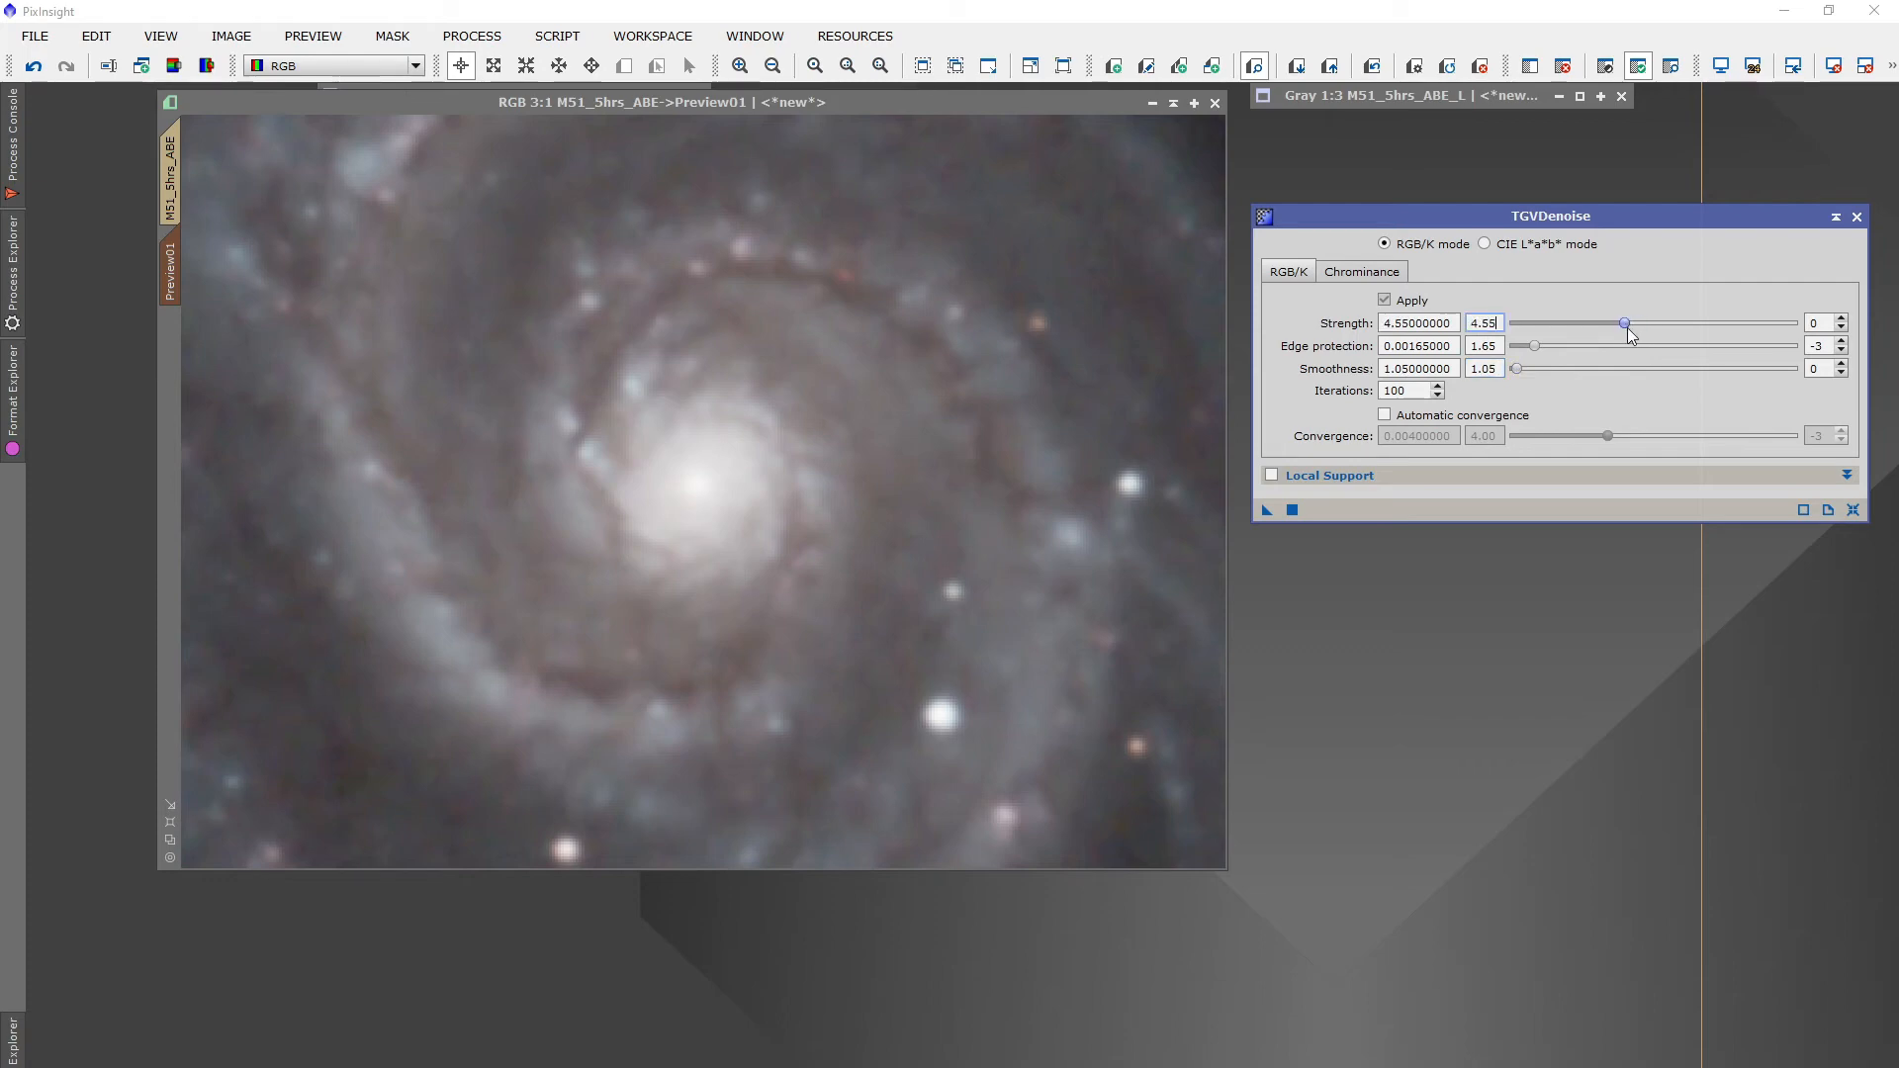
pyautogui.click(1292, 509)
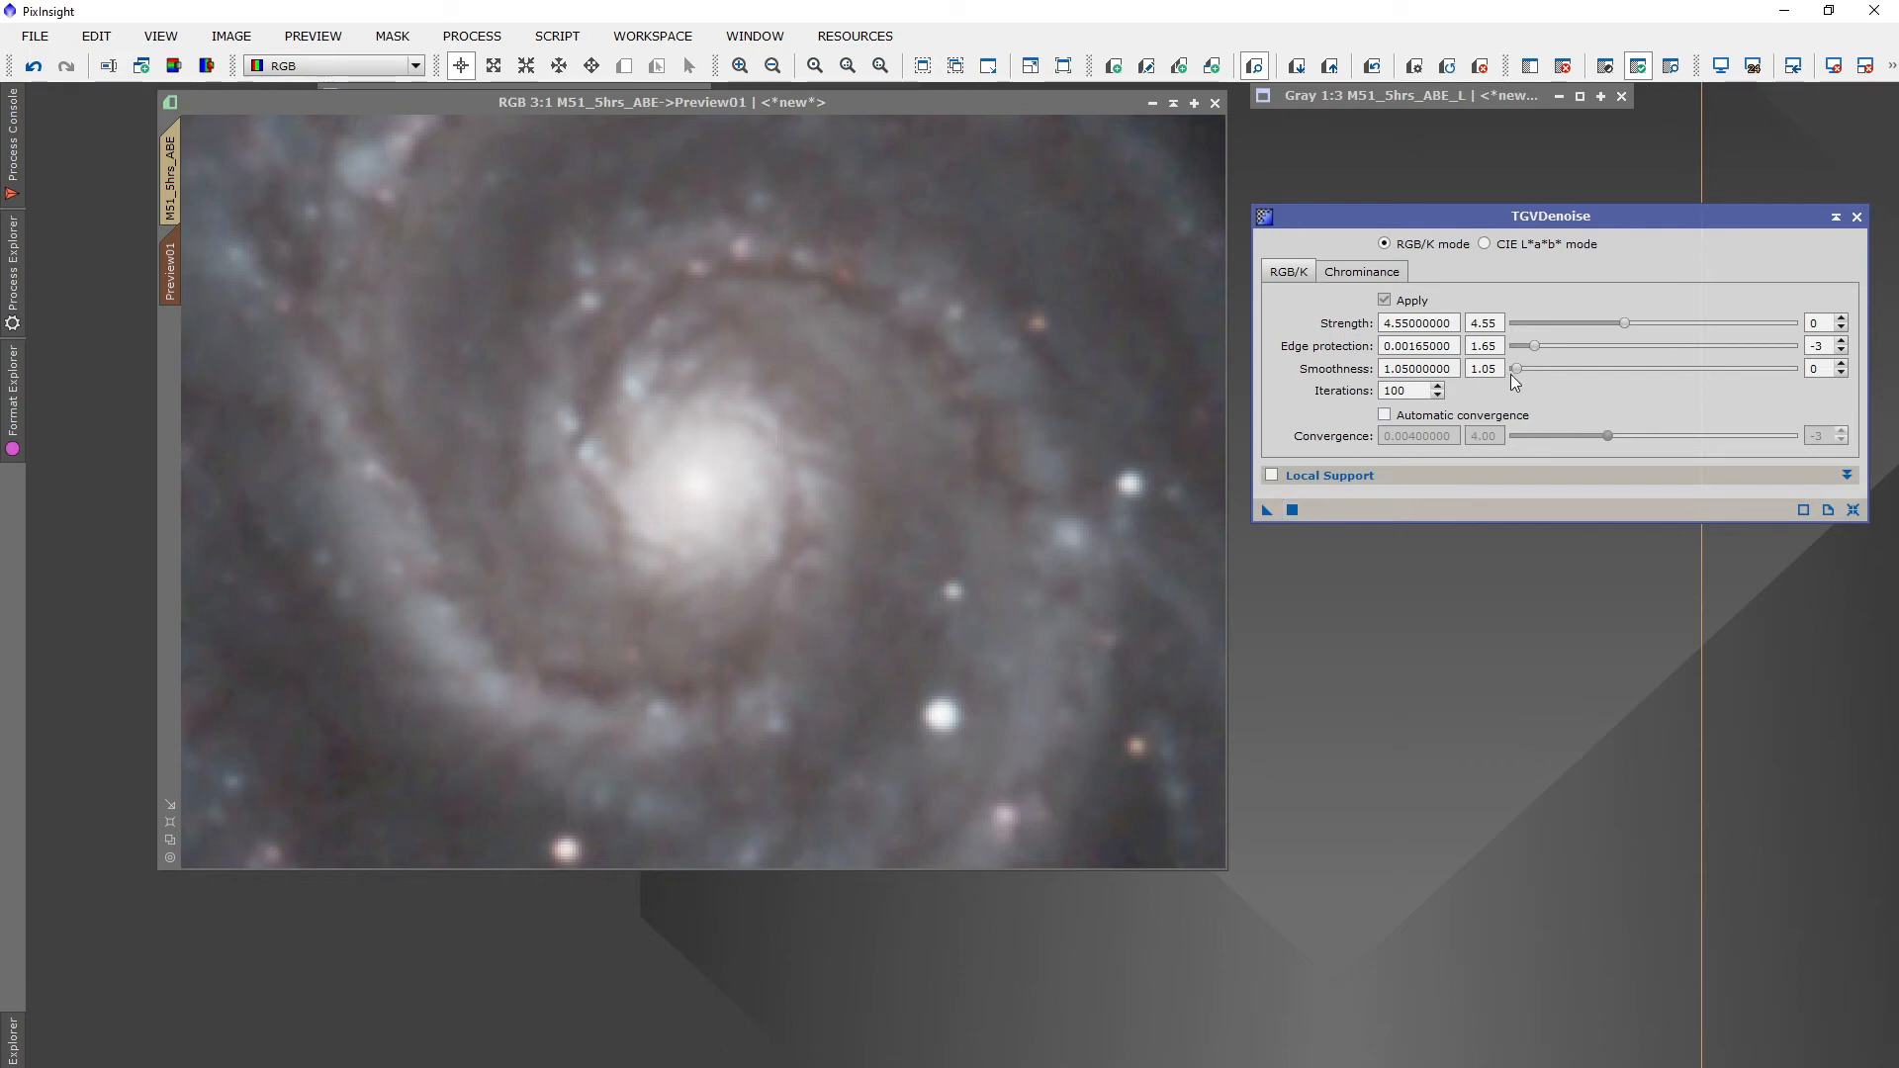
# Reduce the TGVDenoise edge protection to 0.00155 and strength to 4.05, and rerun it on Preview01
pyautogui.click(1532, 346)
pyautogui.moveTo(1625, 326); pyautogui.dragTo(1610, 333)
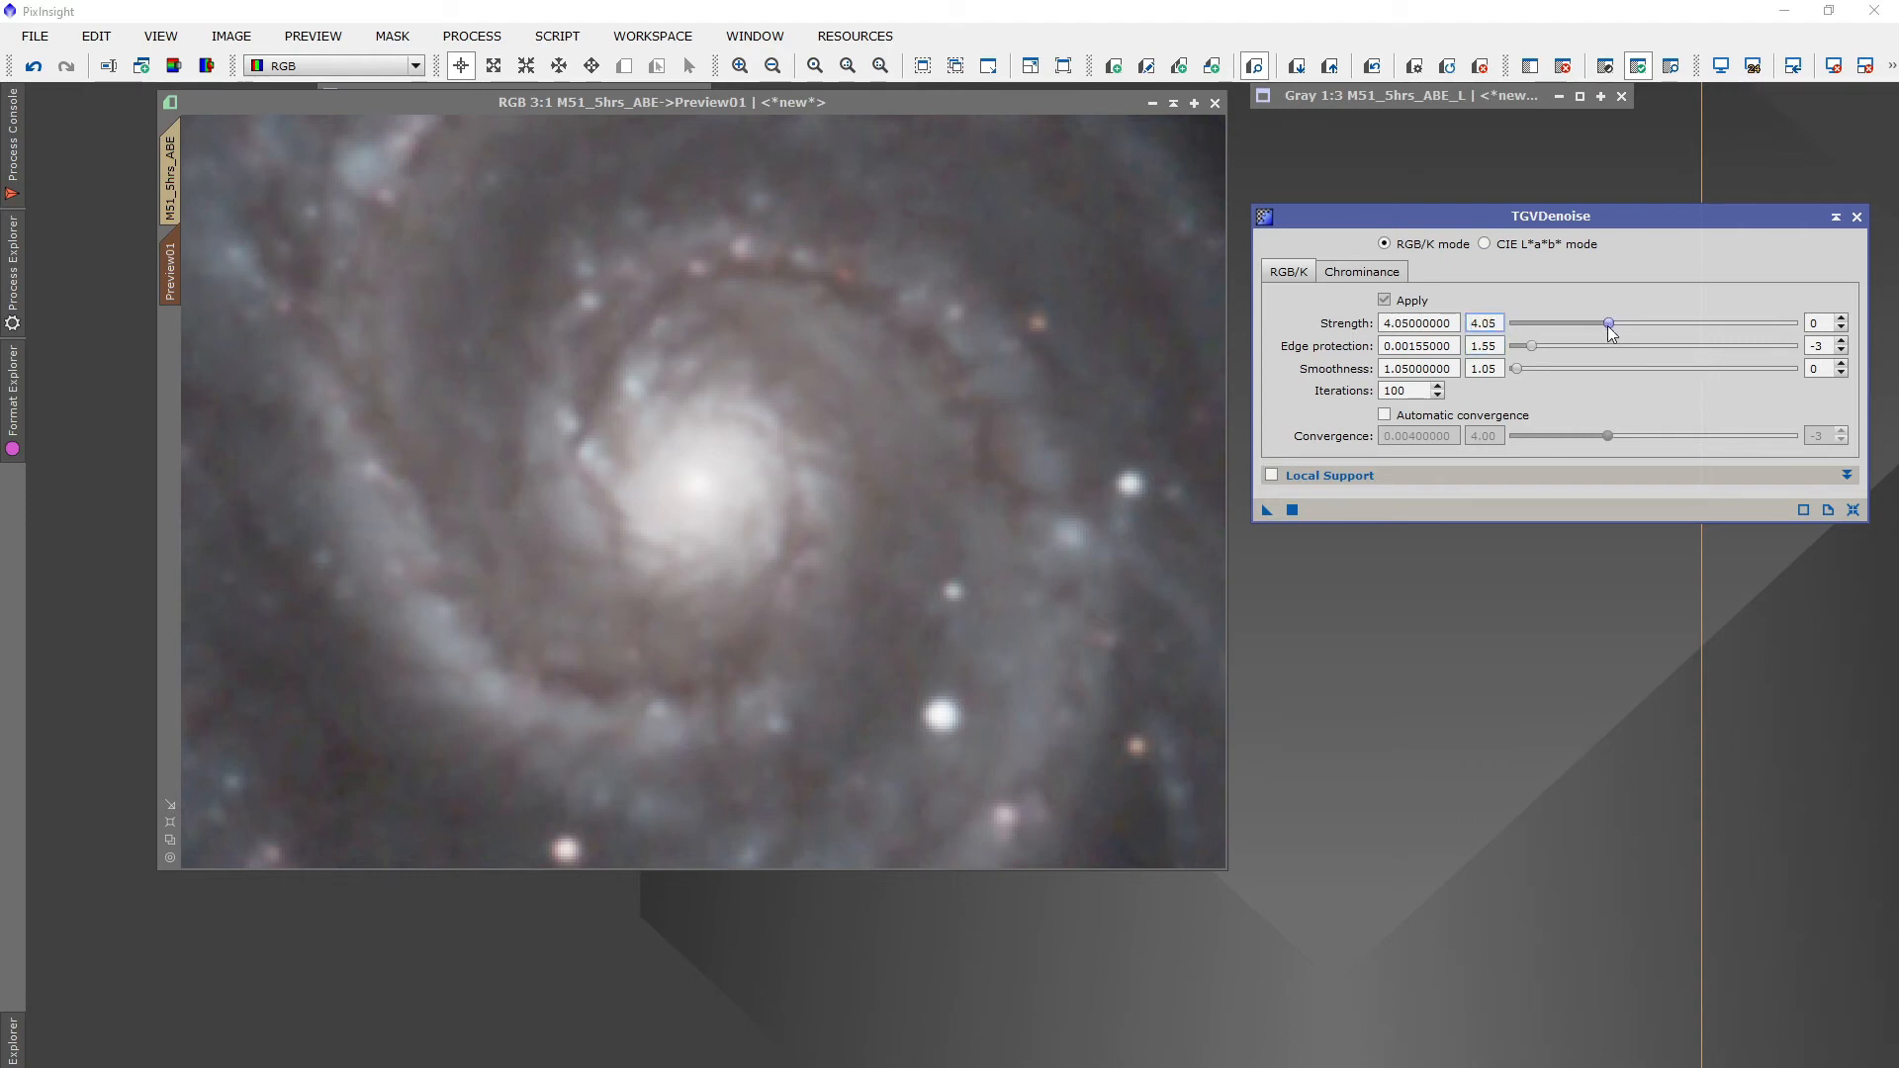
pyautogui.click(1291, 509)
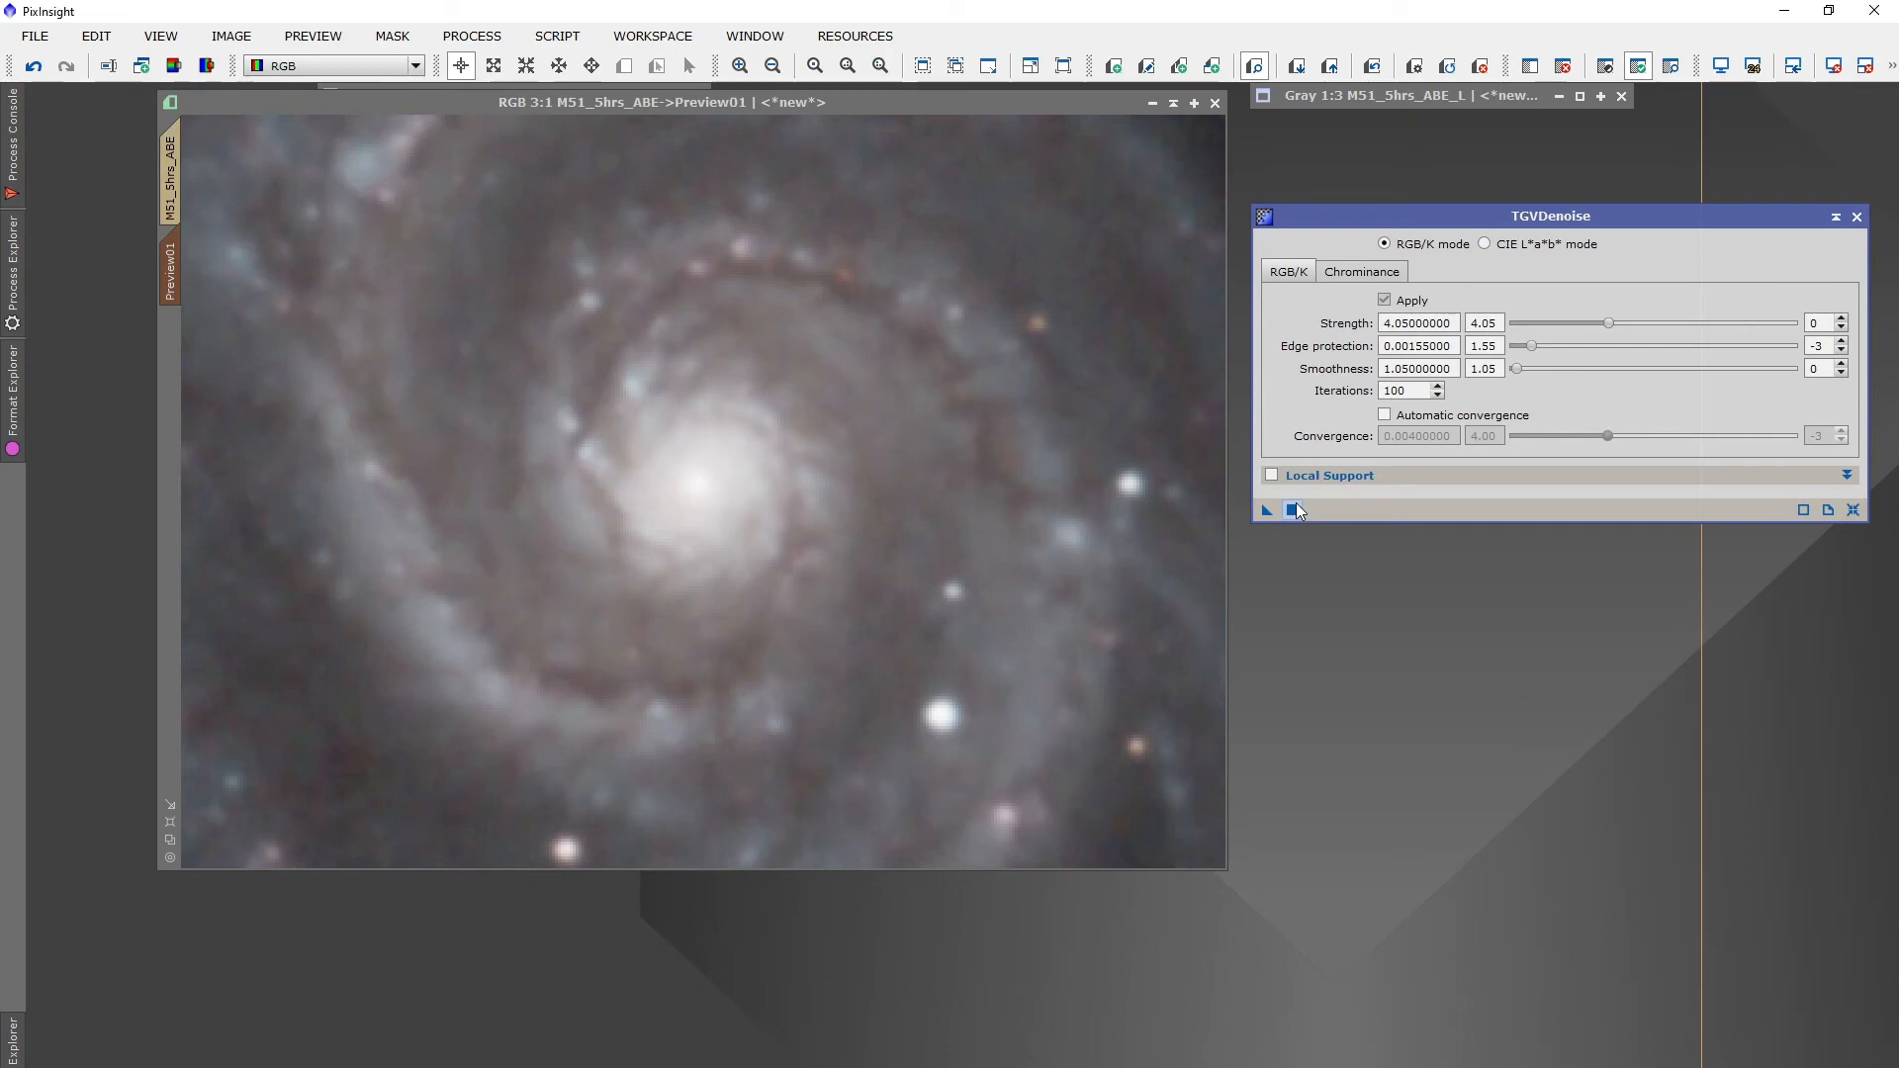
# Return to the full M51_5hrs_ABE image and apply TGVDenoise to it with the tested settings
pyautogui.moveTo(1382, 415)
pyautogui.click(173, 176)
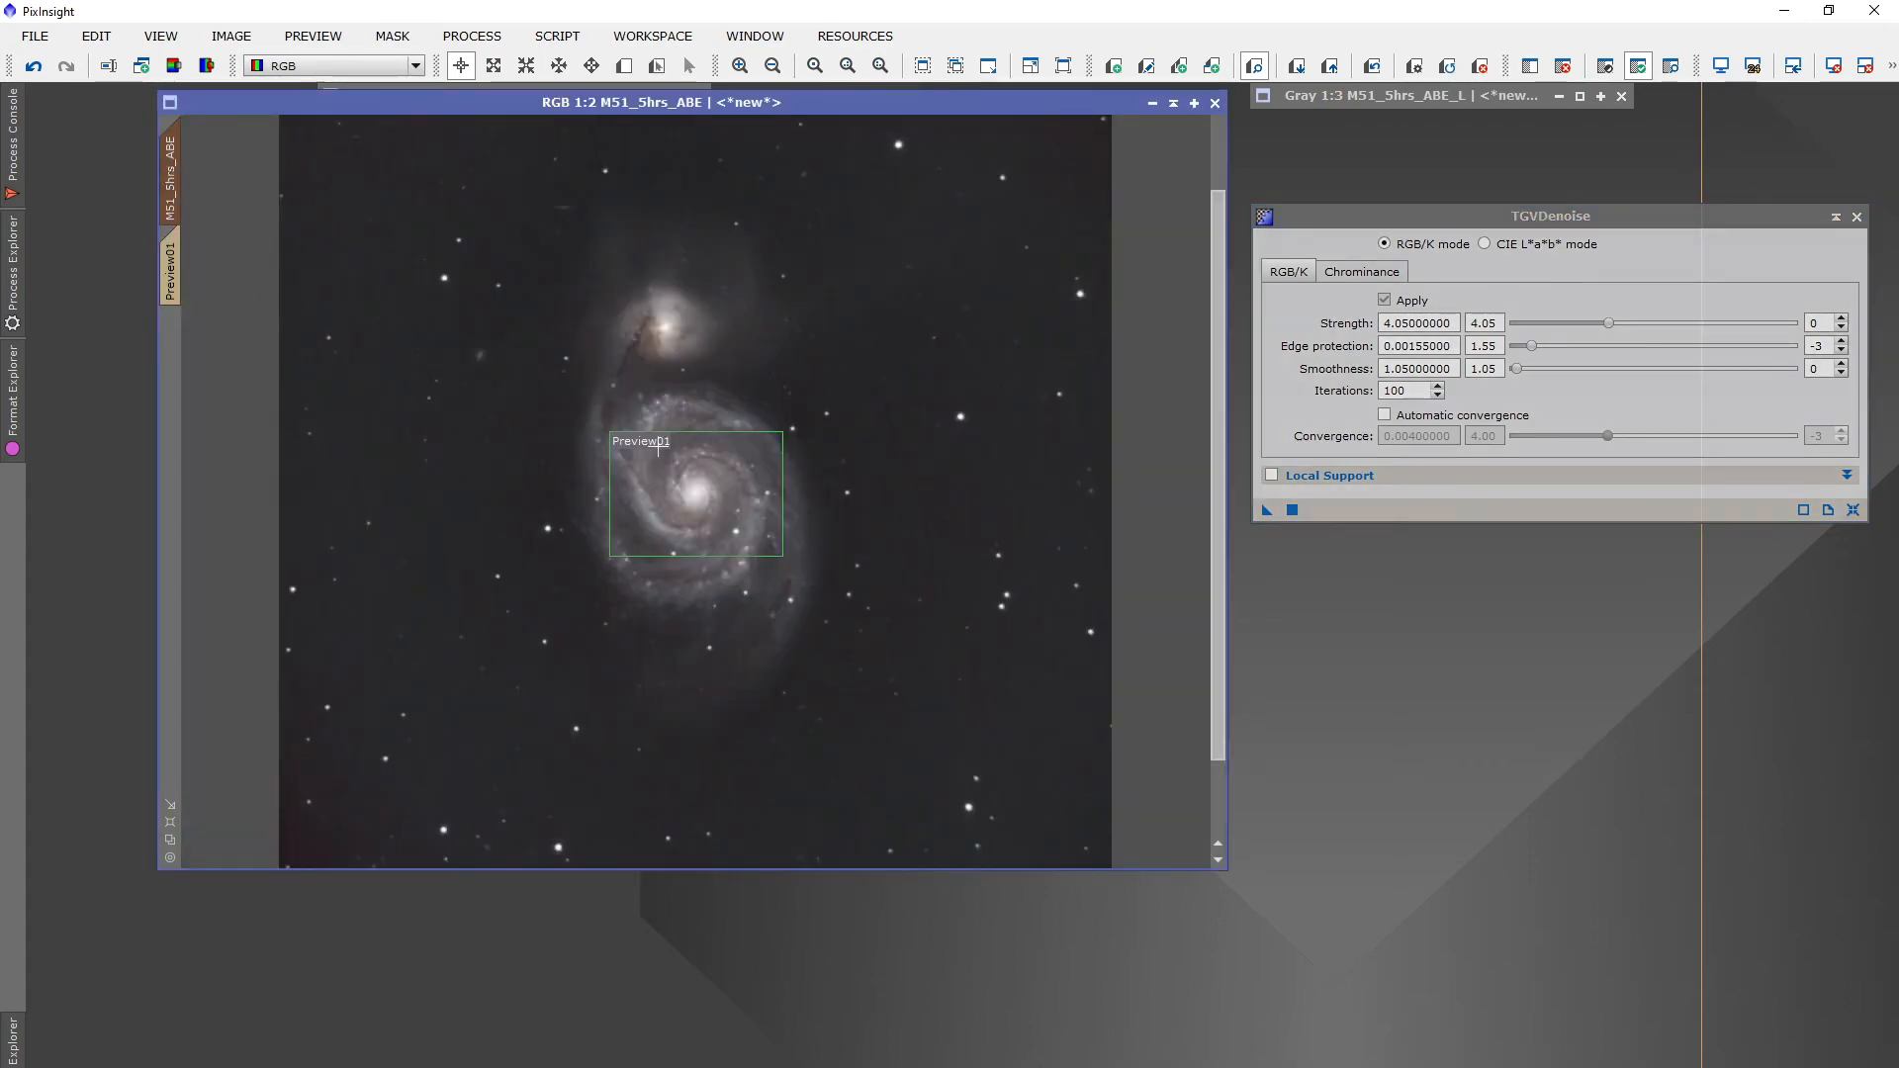
pyautogui.click(1291, 511)
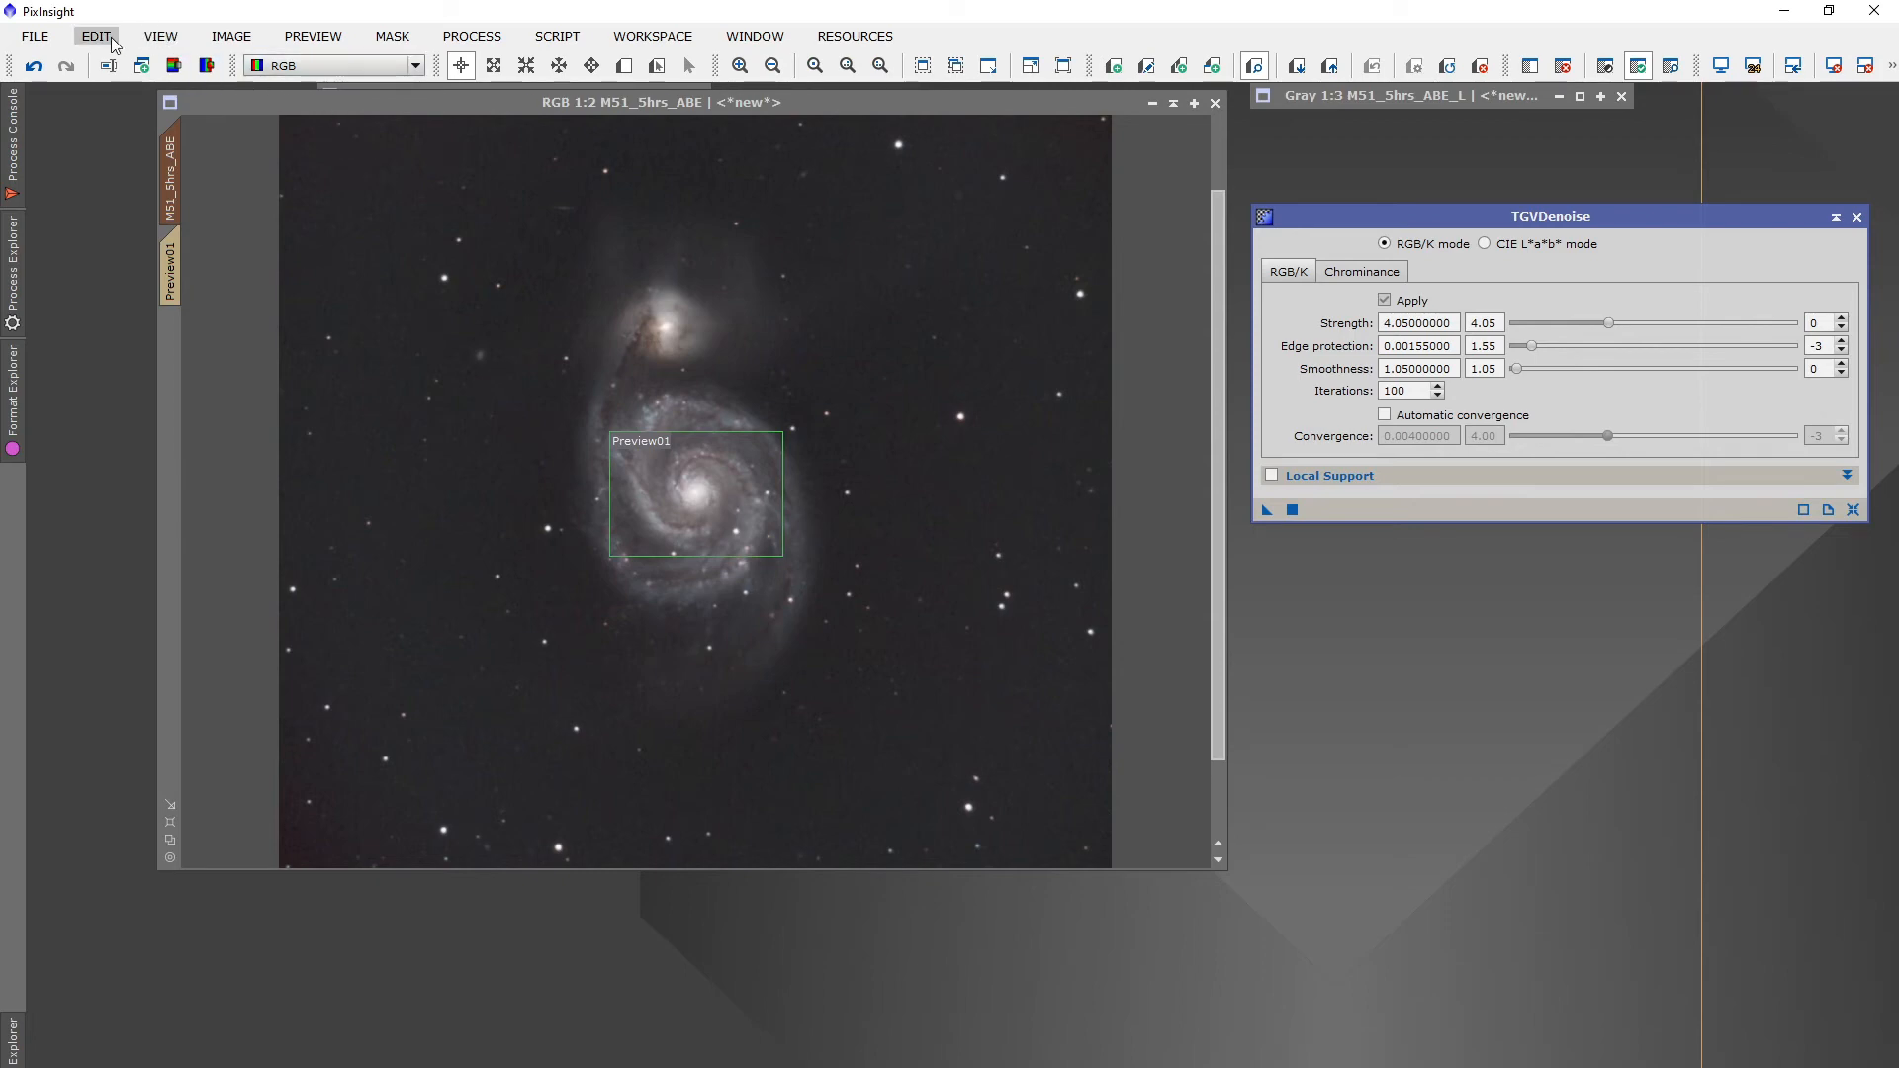
# Compare the full image before and after noise reduction by undoing and redoing TGVDenoise
pyautogui.click(230, 38)
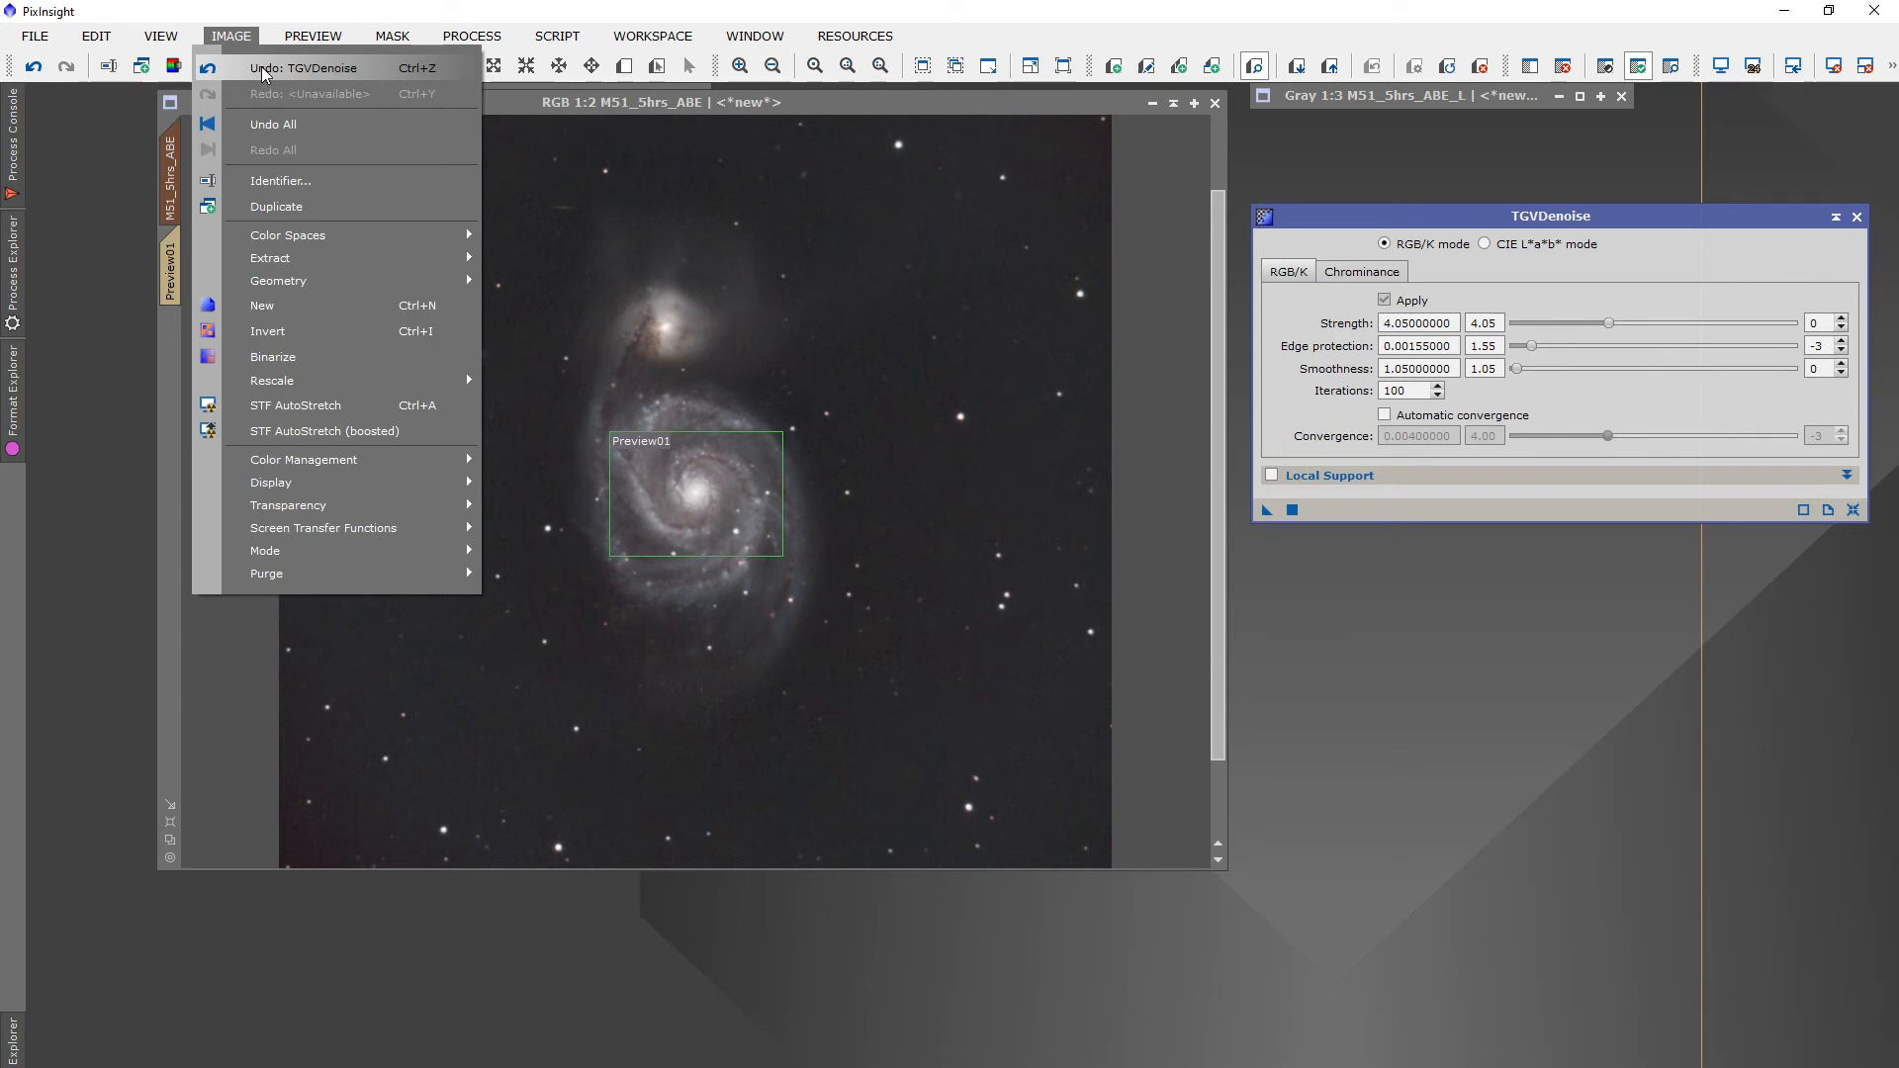
pyautogui.click(265, 71)
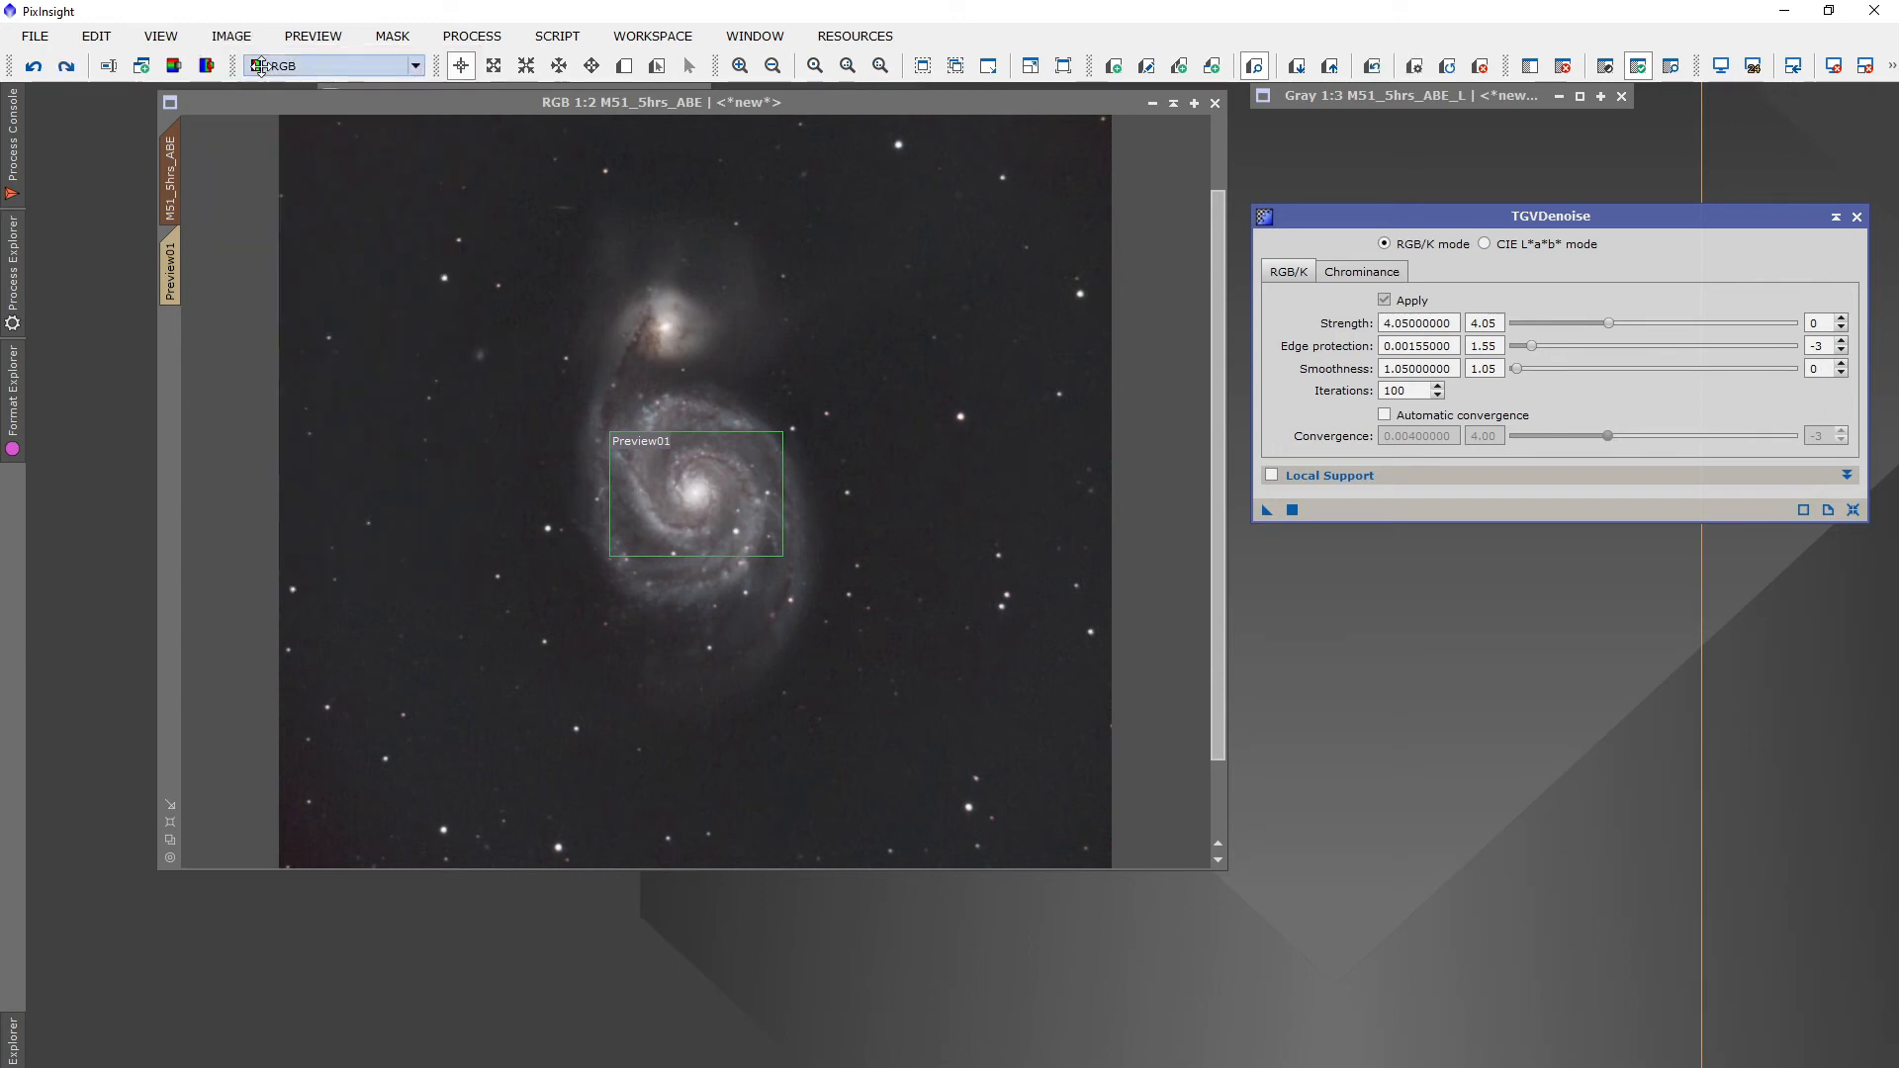
pyautogui.click(230, 36)
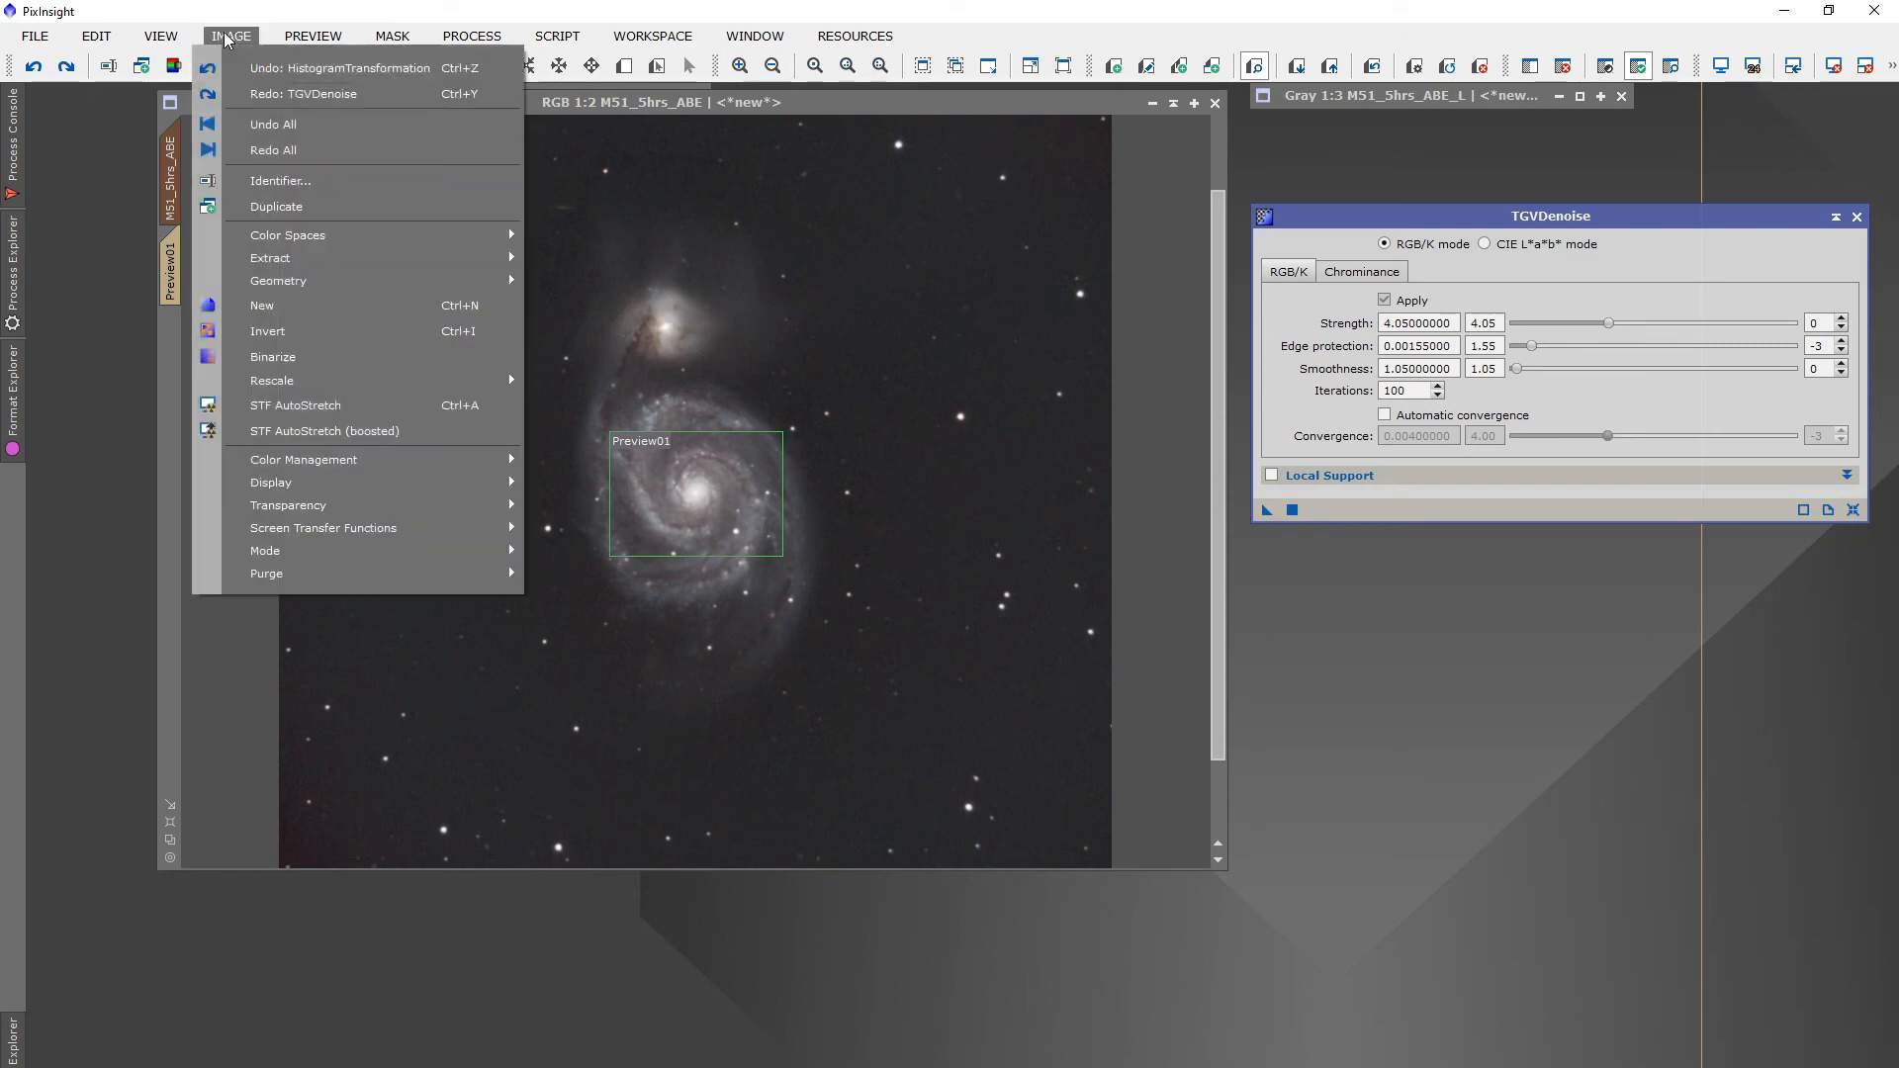
pyautogui.click(251, 94)
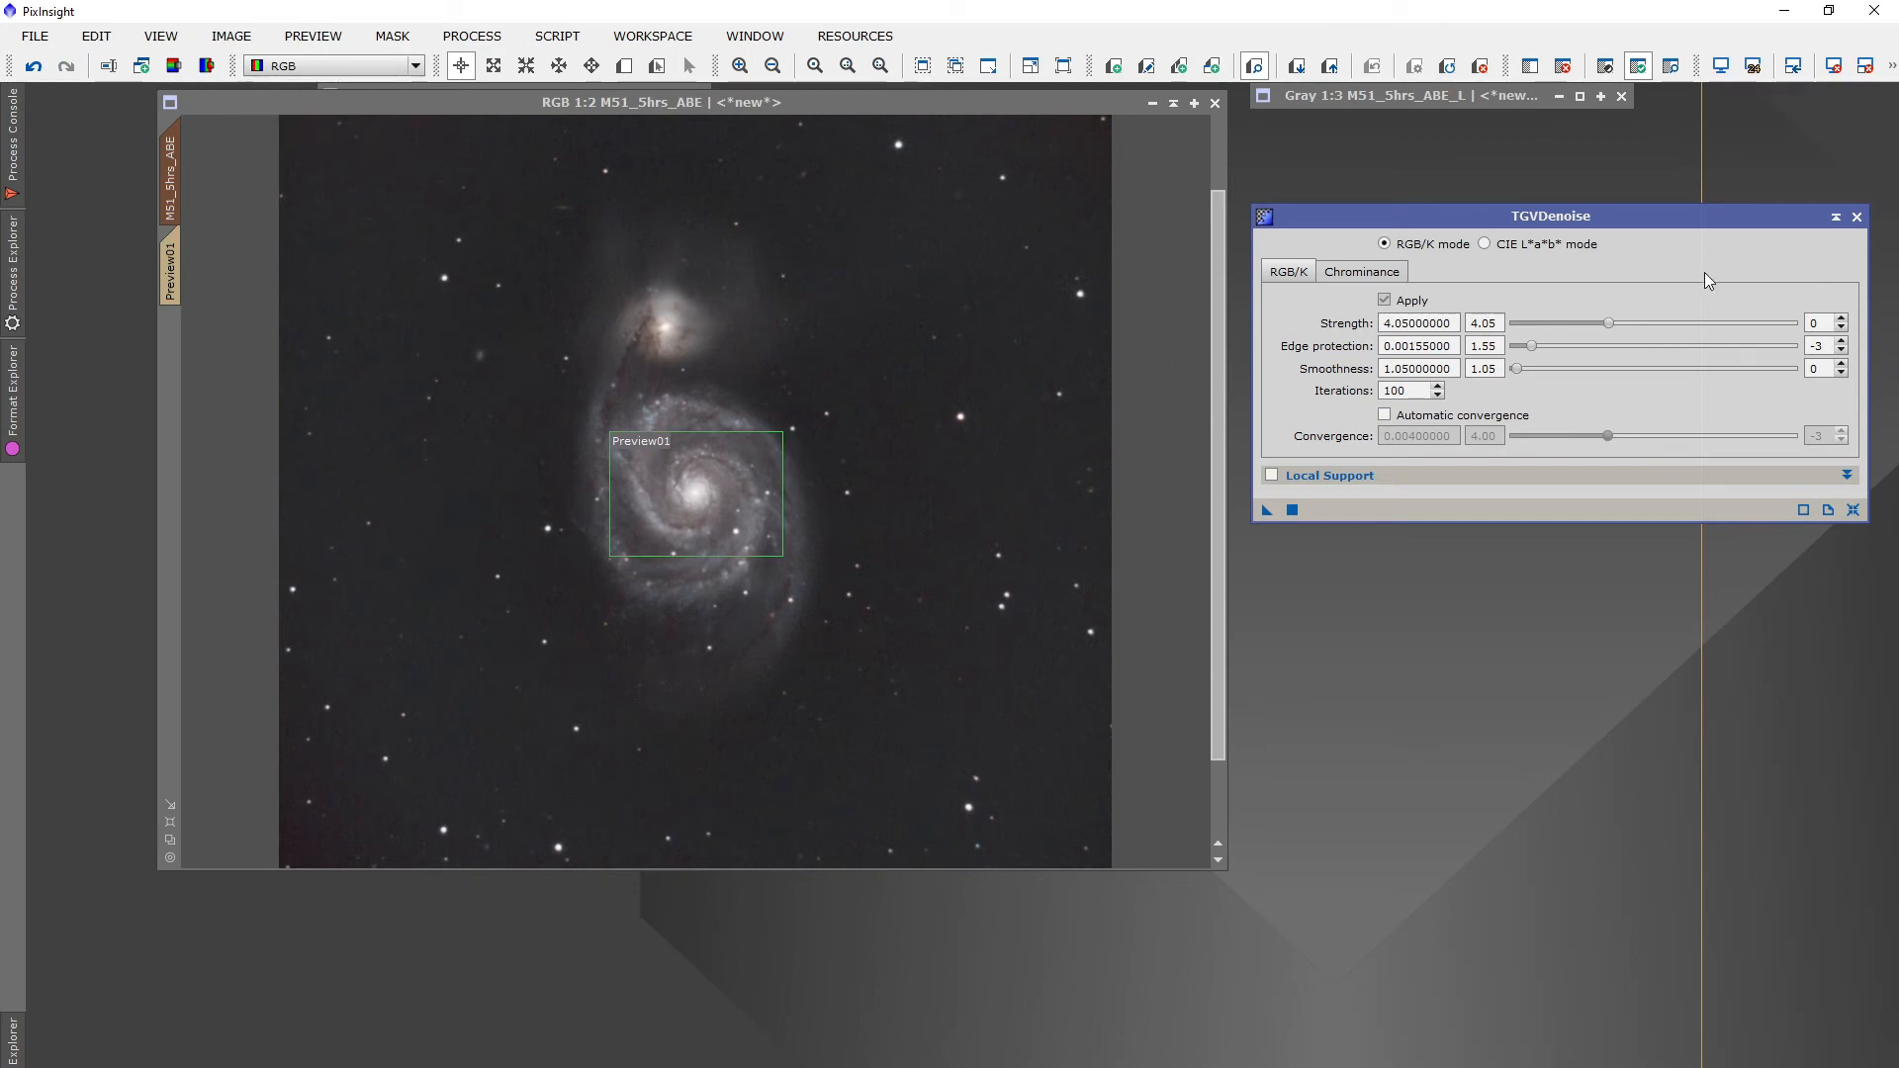
# Close the TGVDenoise window and delete Preview01 from the galaxy image
pyautogui.click(1857, 216)
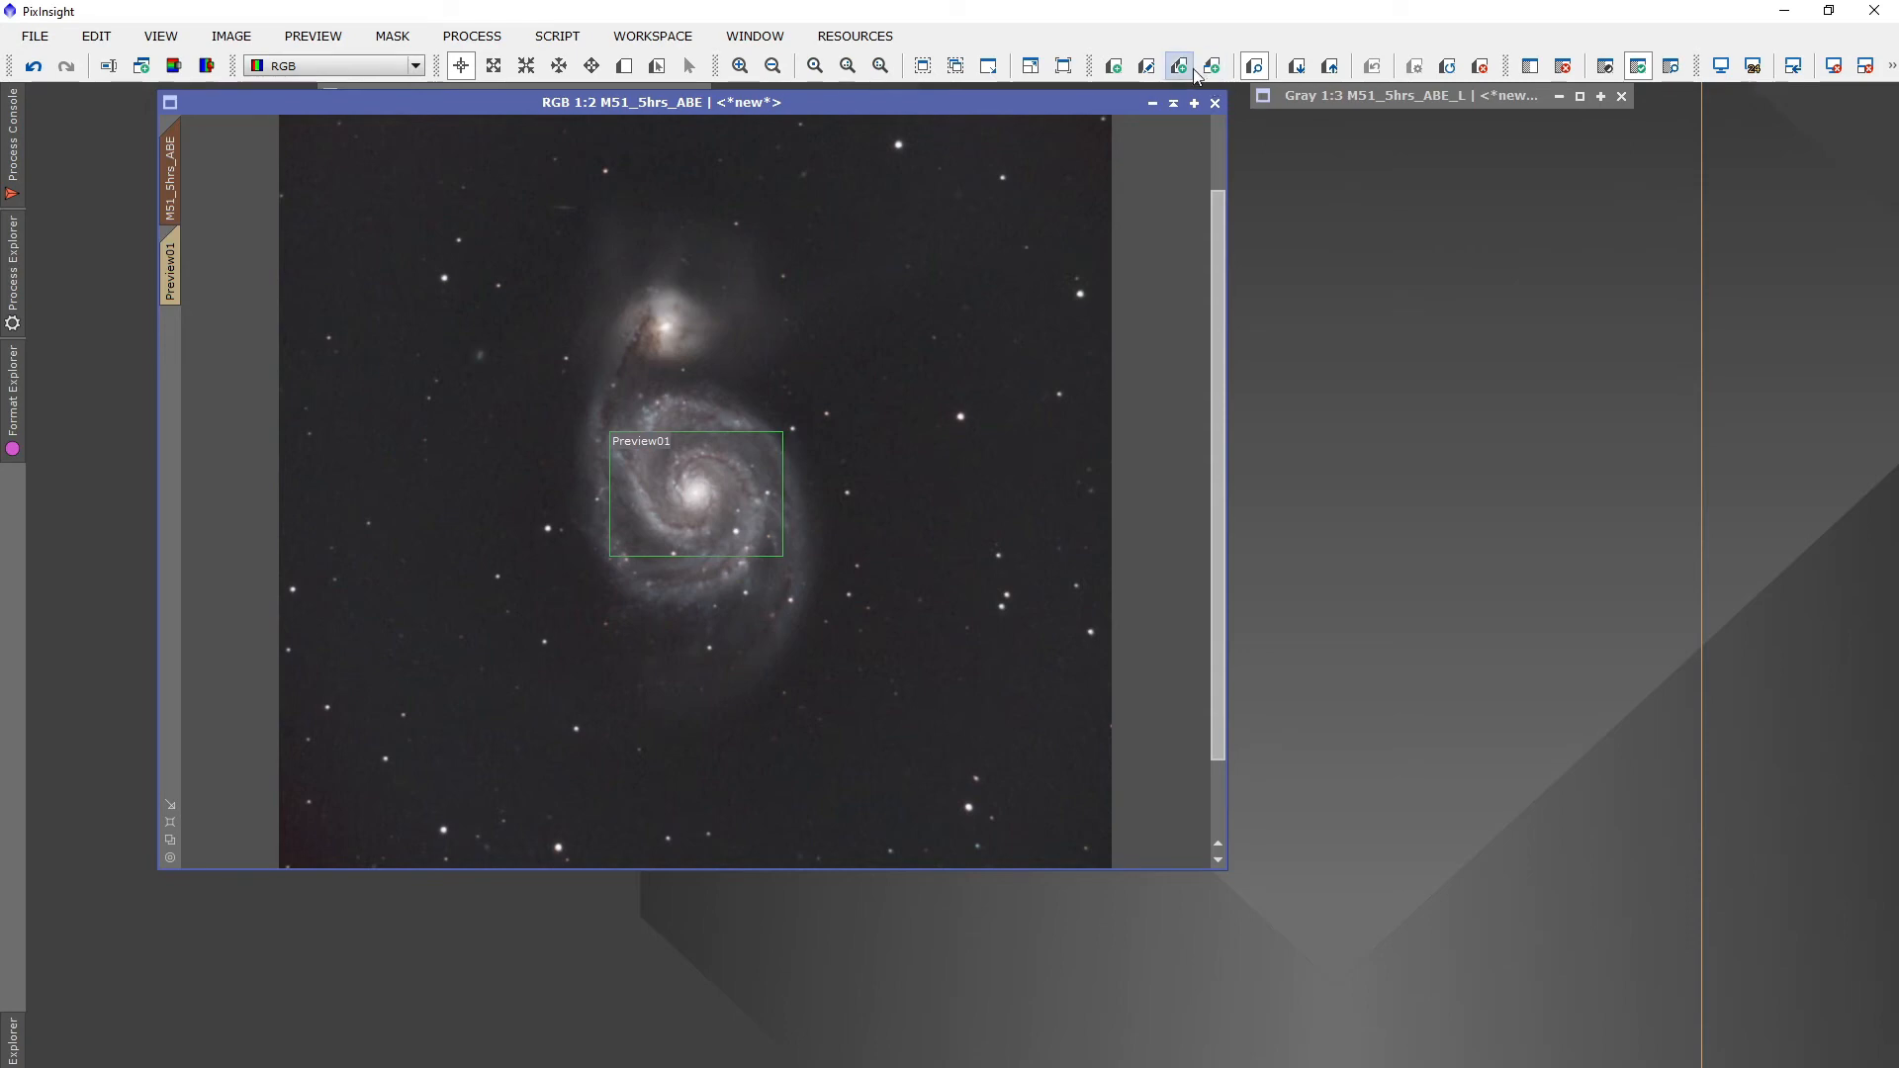
pyautogui.click(1481, 67)
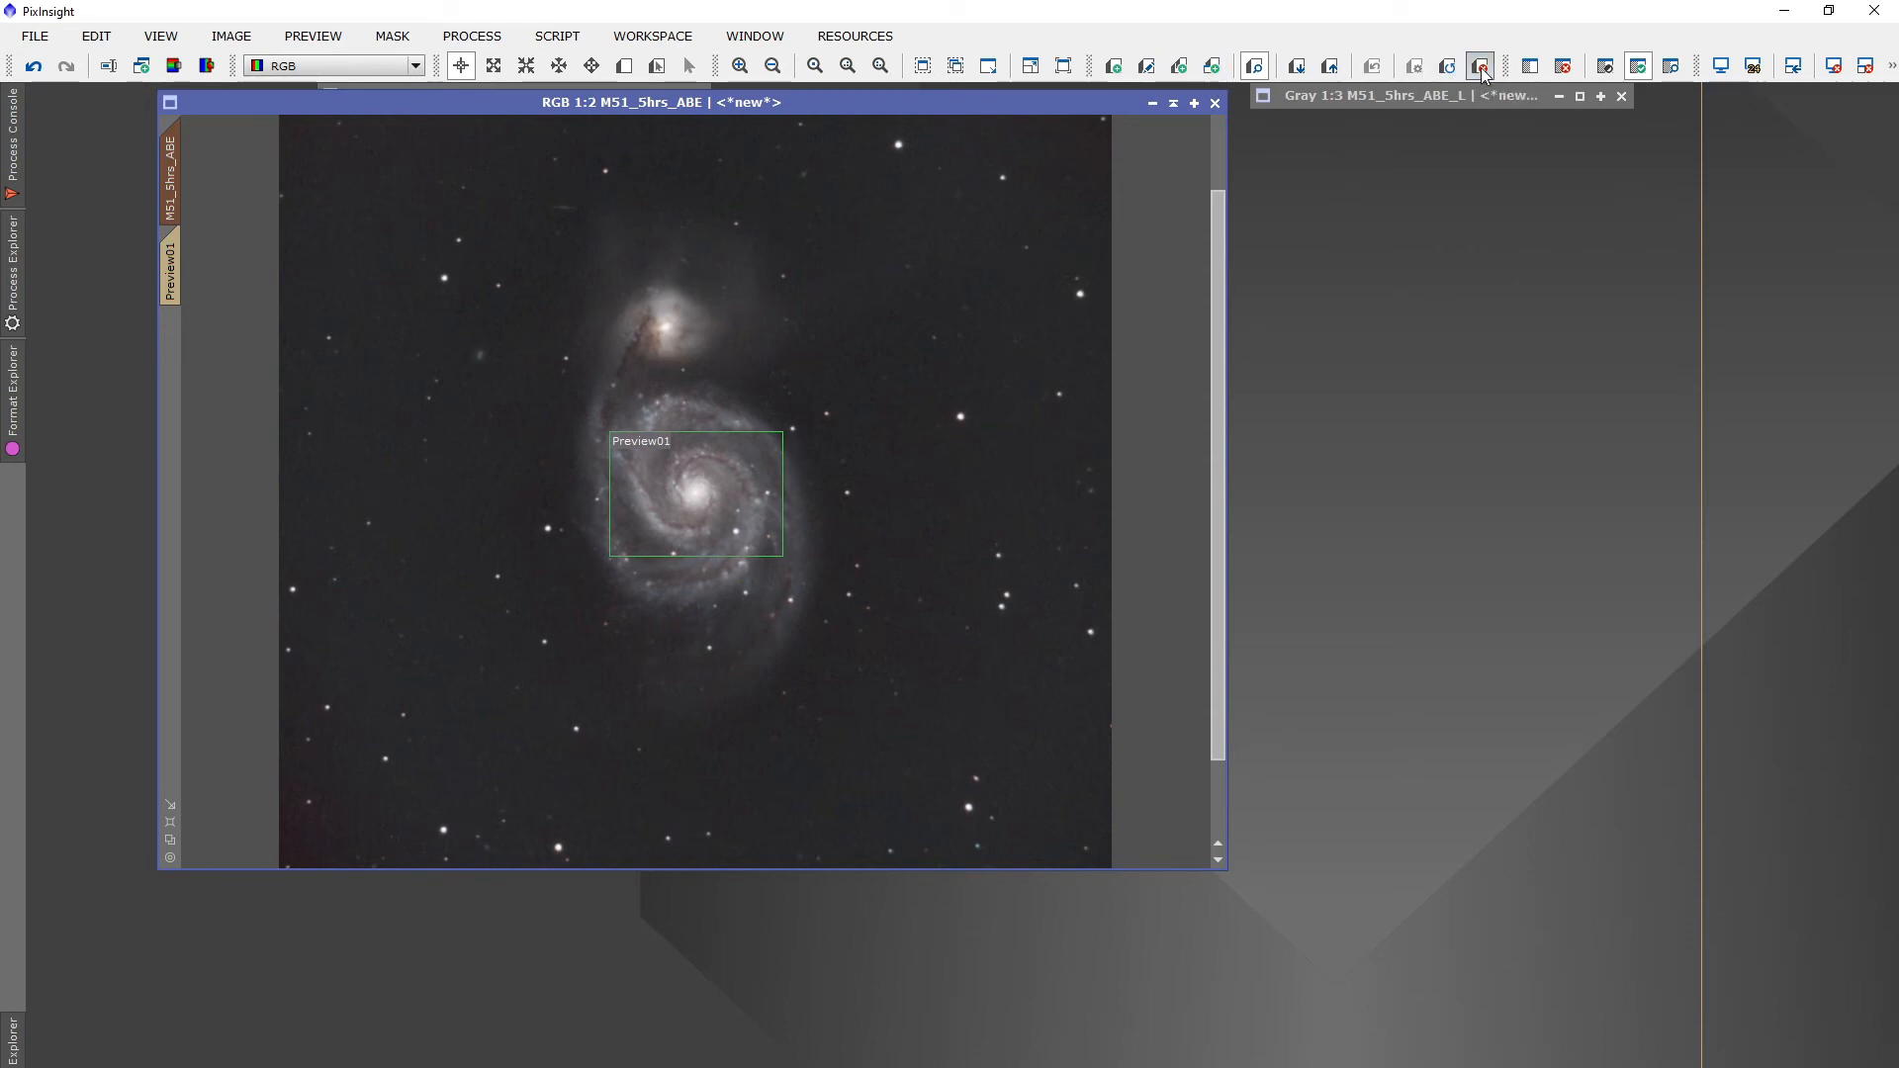
pyautogui.click(1565, 72)
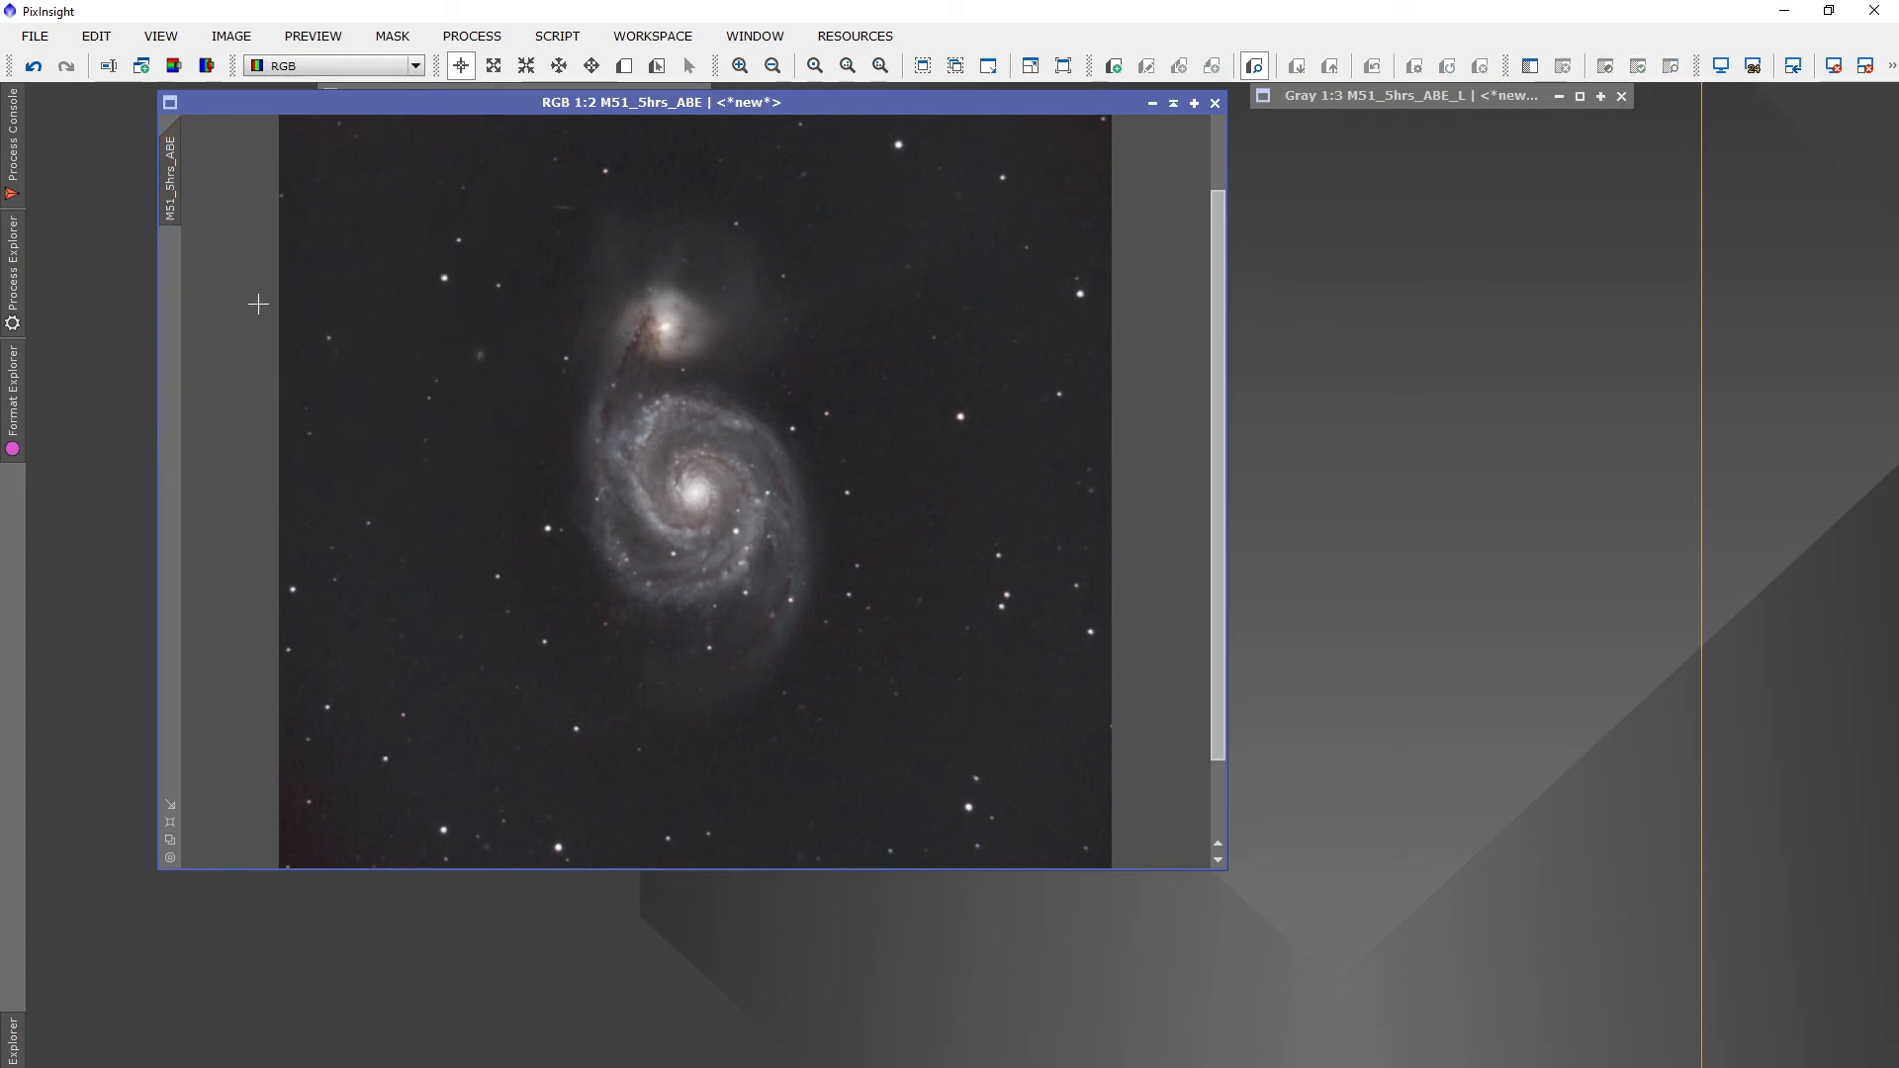
# Restore the M51_5hrs_ABE_L mask window and close it without saving, accepting that its mask references are broken
pyautogui.click(1503, 99)
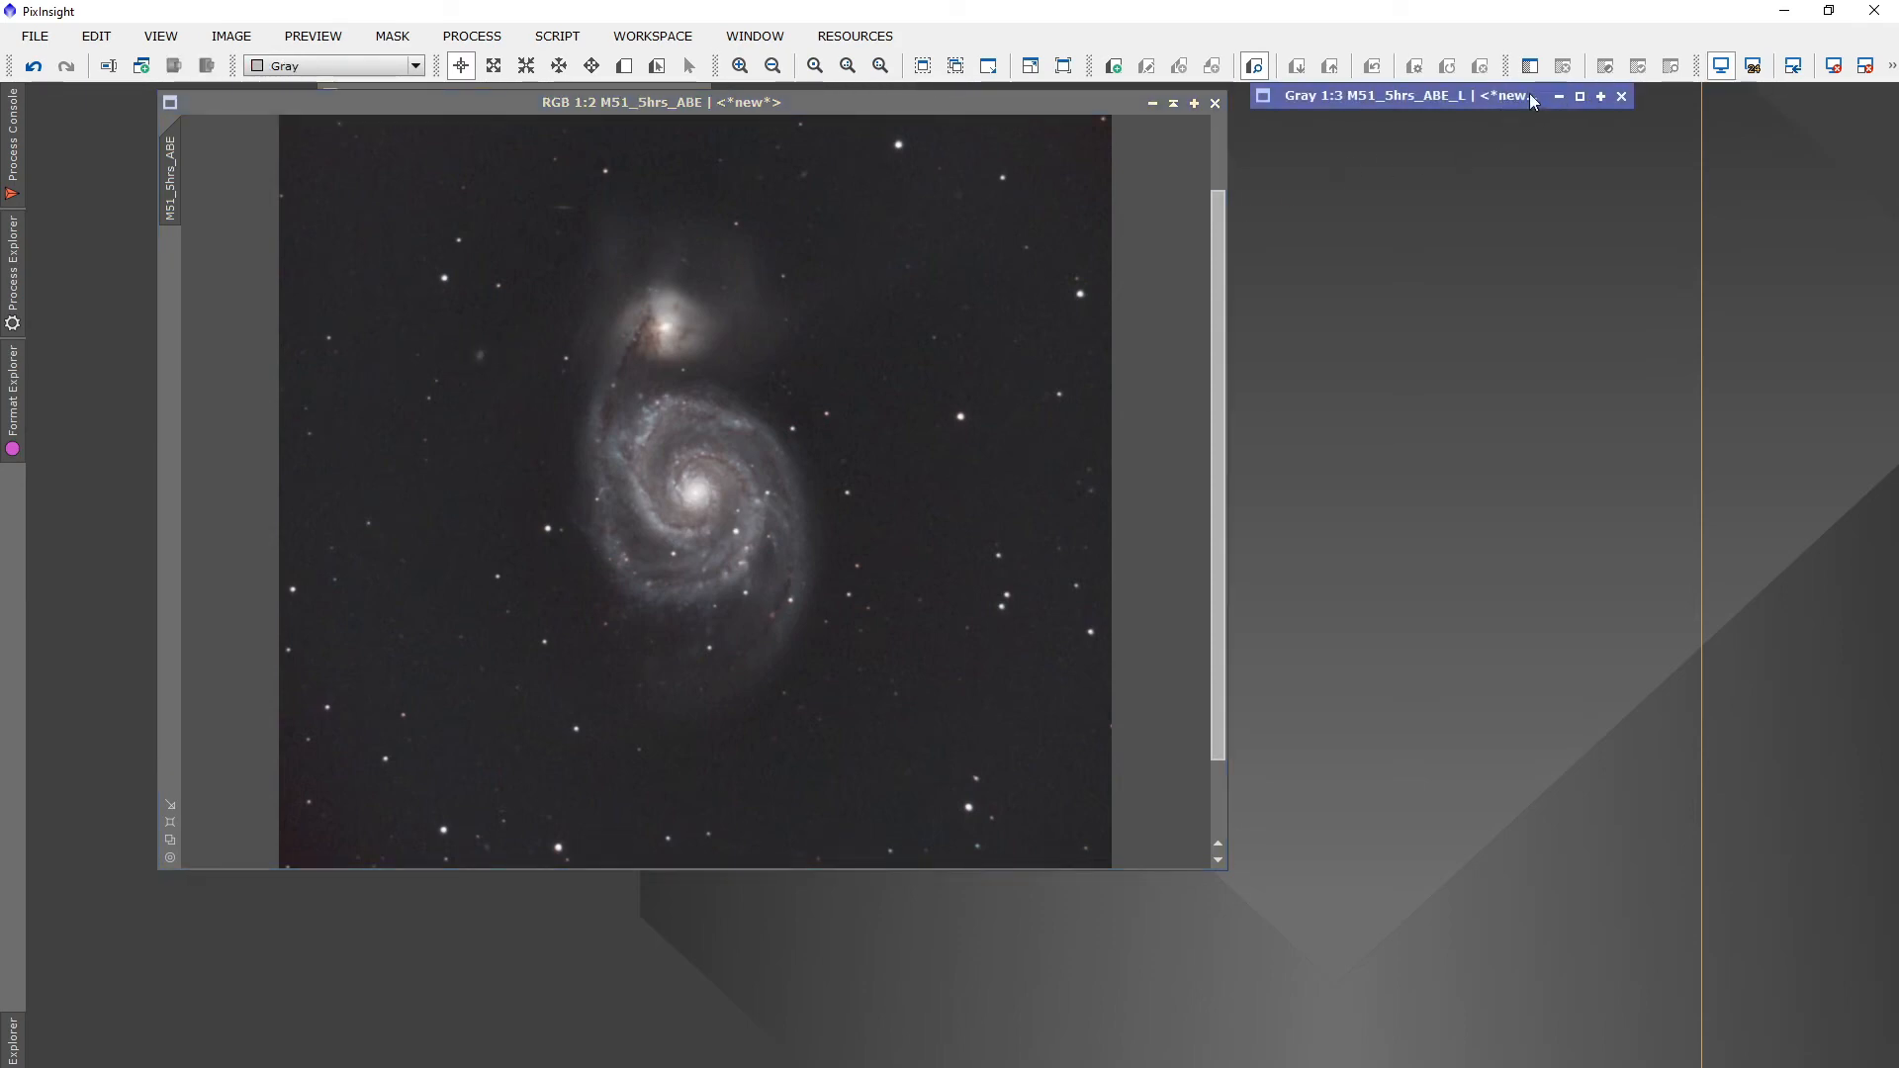
pyautogui.click(1579, 97)
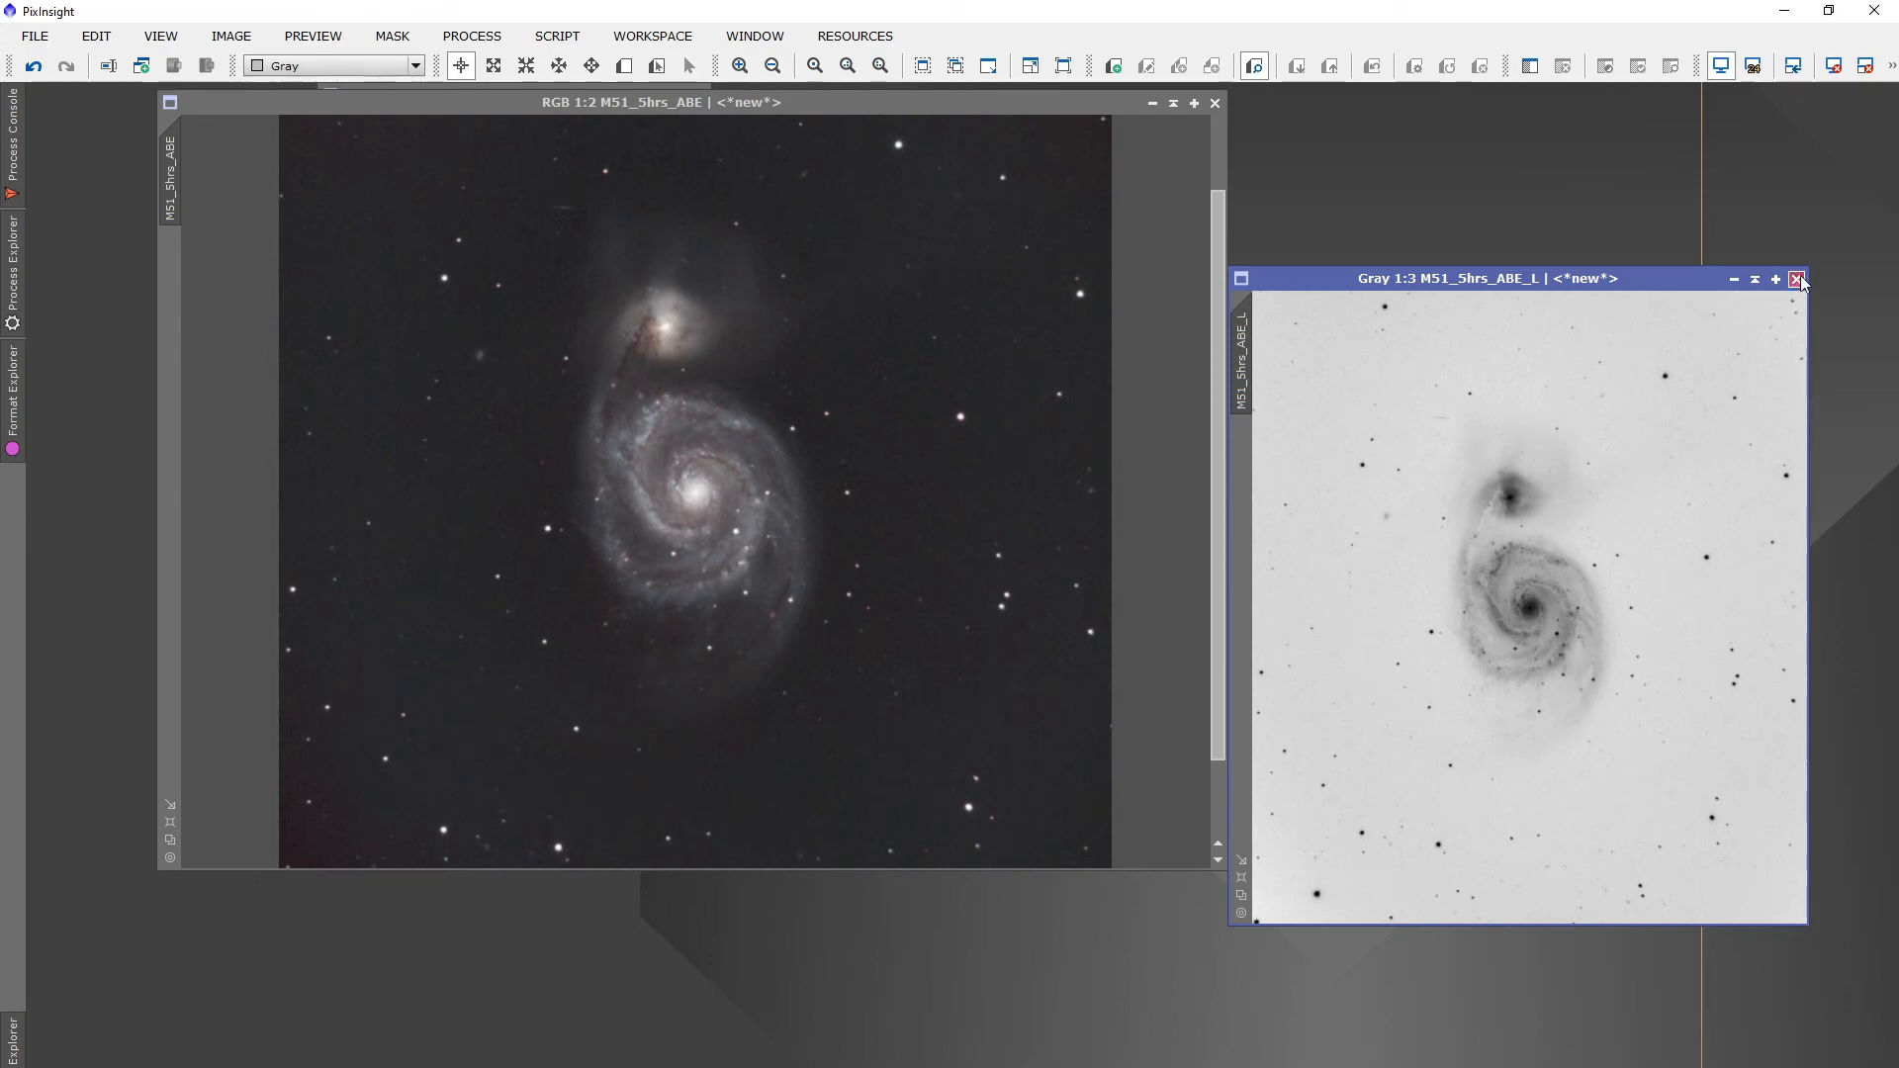
pyautogui.click(1797, 280)
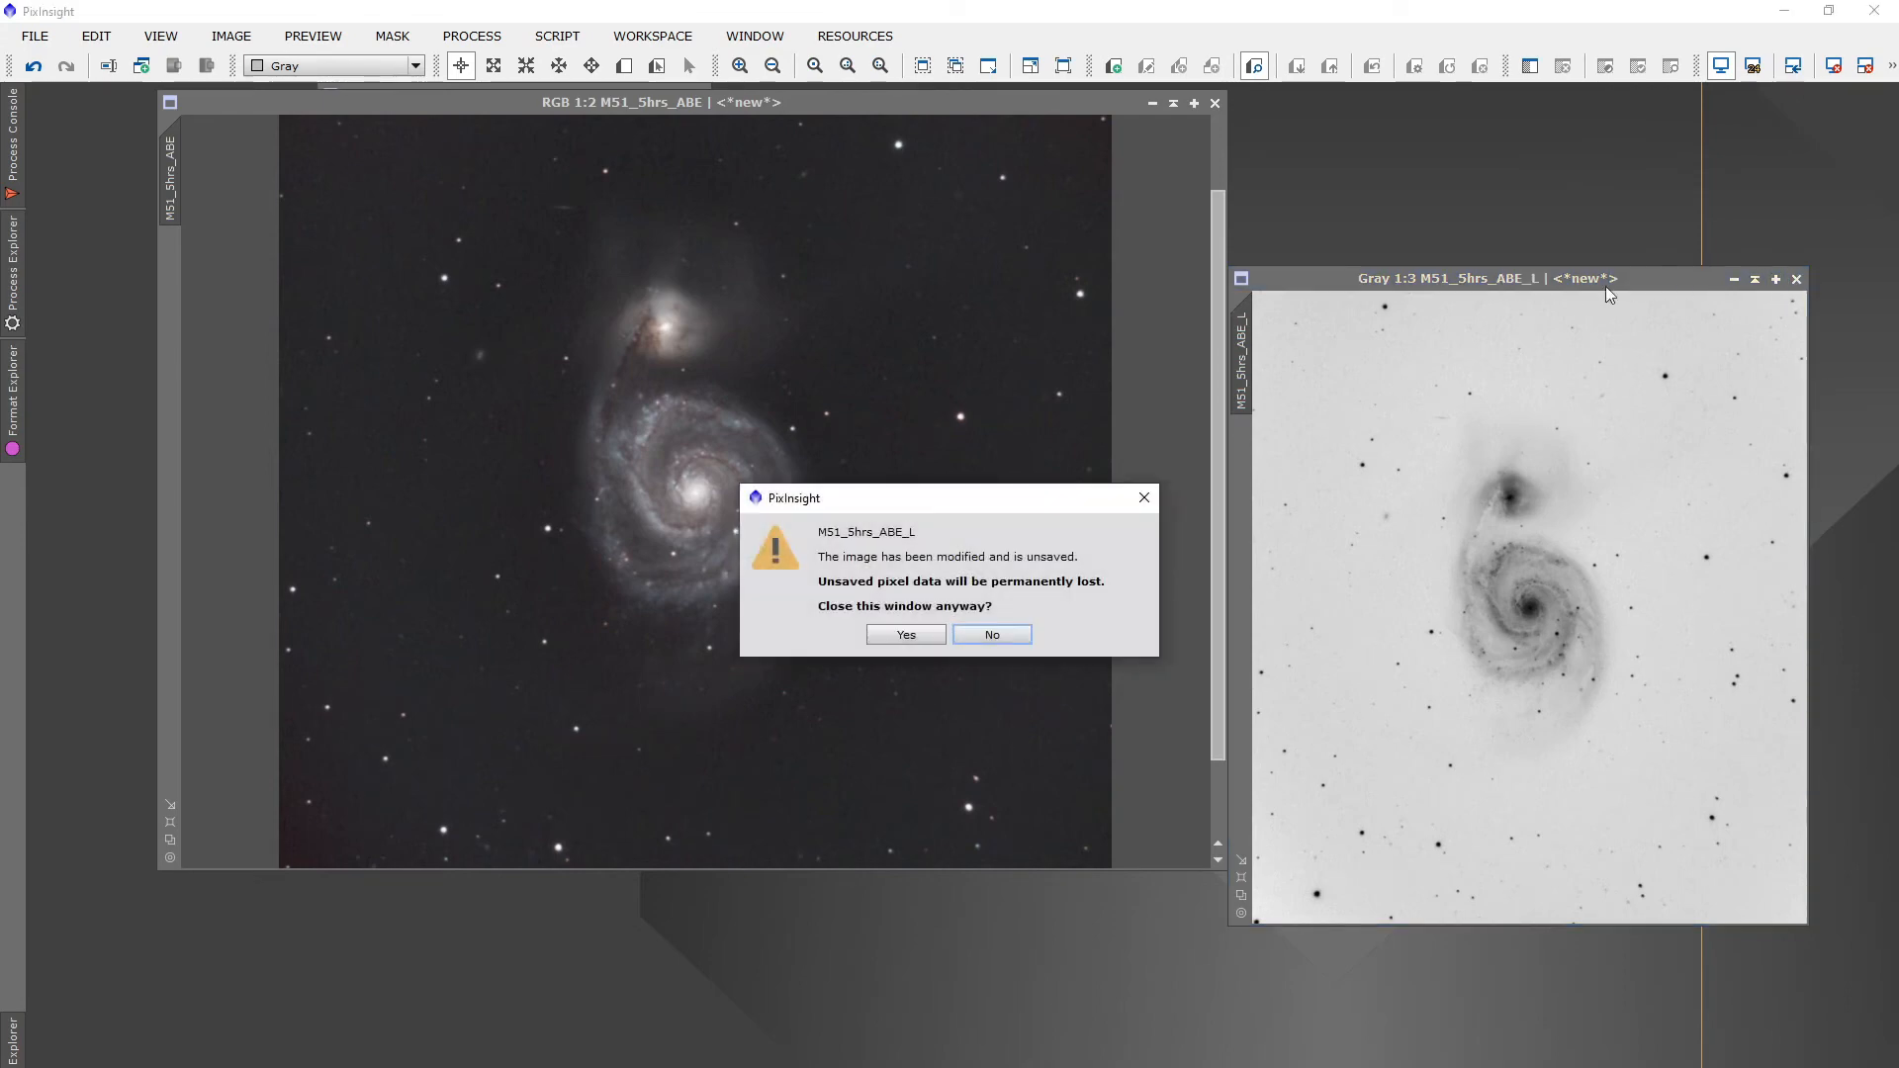
pyautogui.click(880, 633)
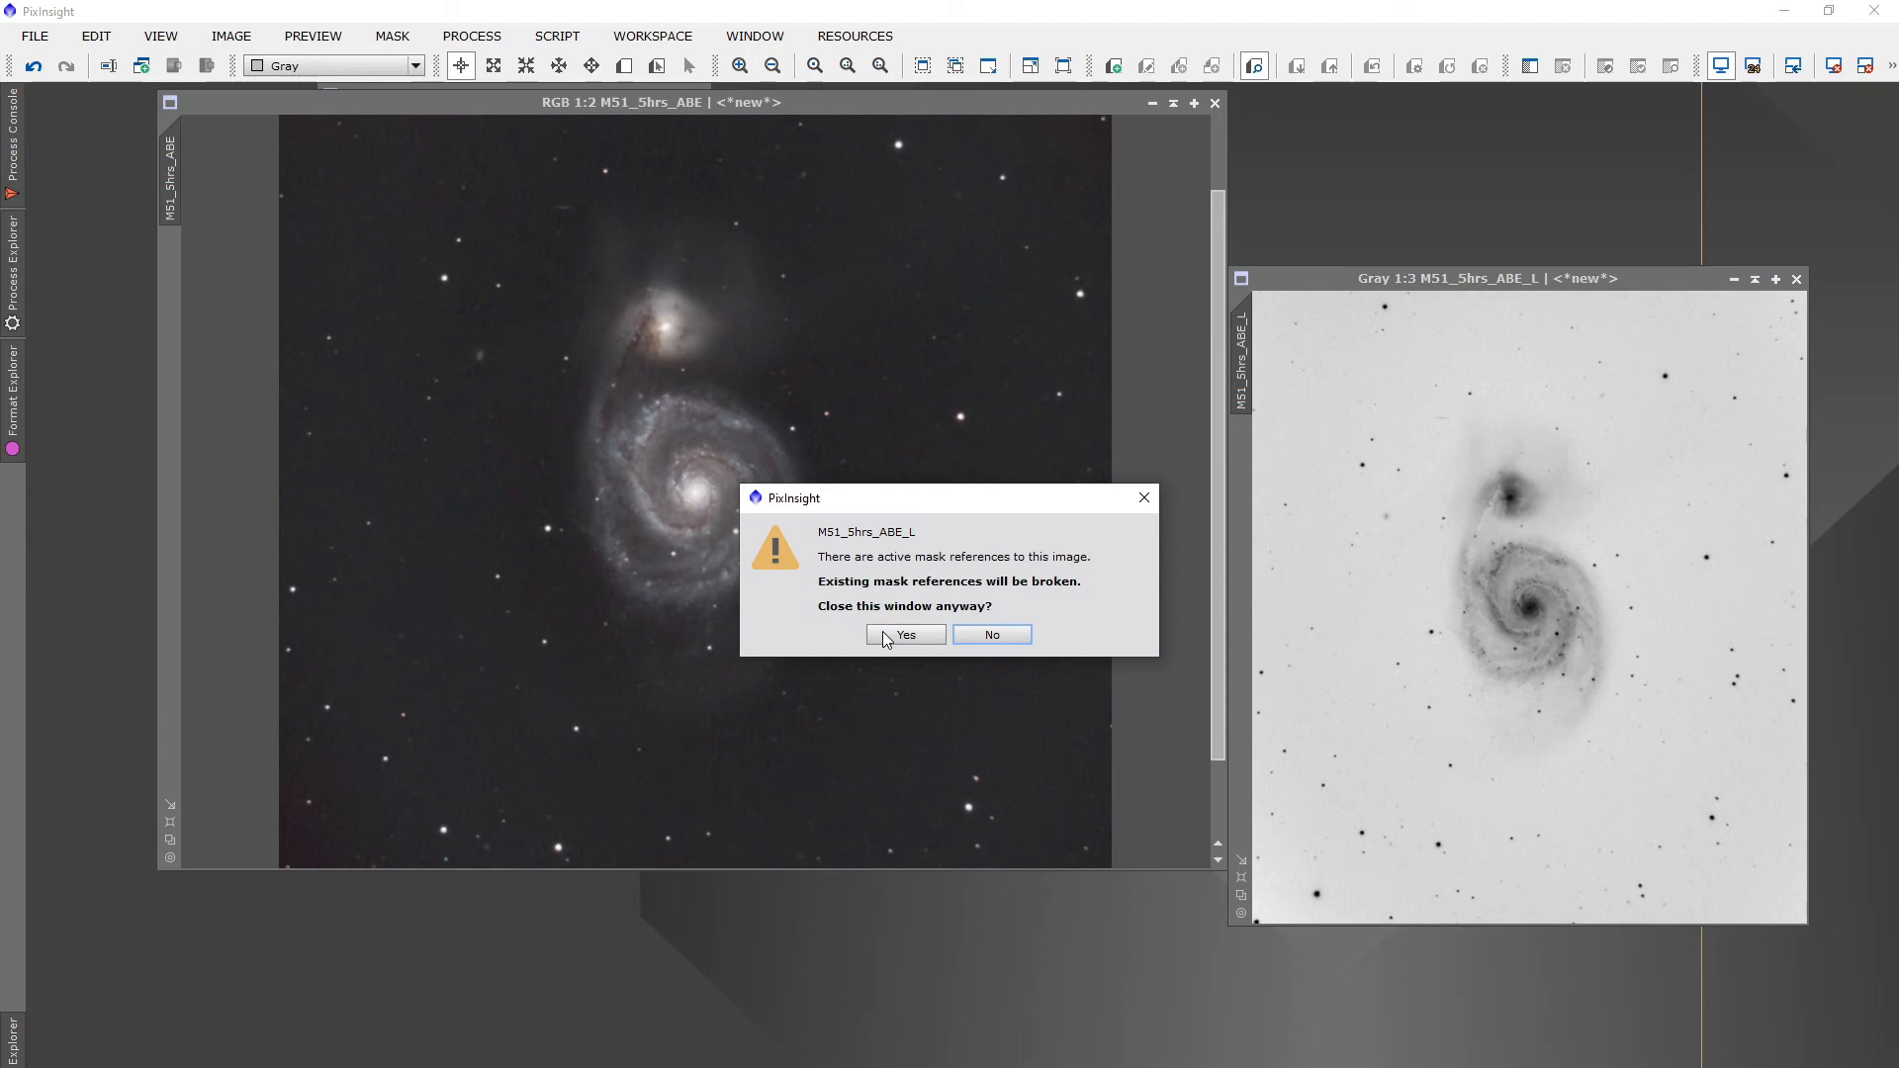
pyautogui.click(882, 631)
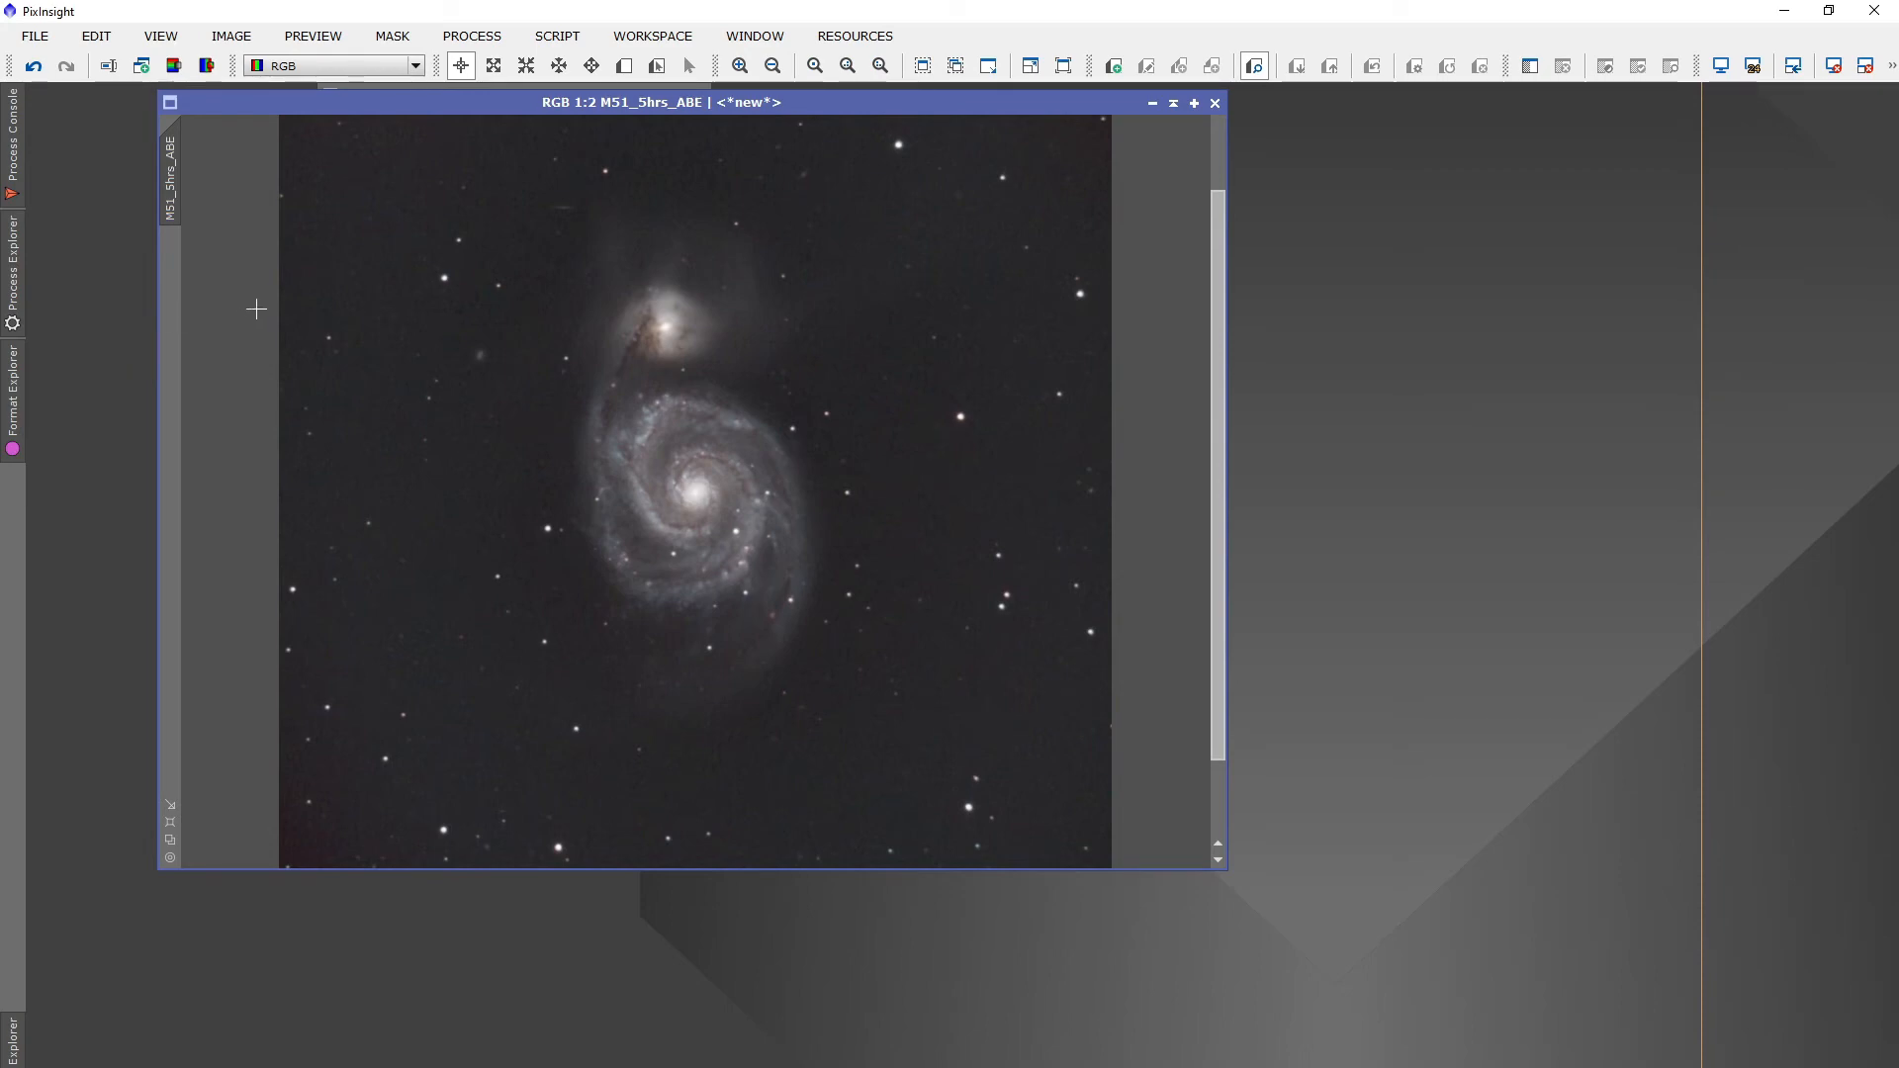
# Open the RangeSelection process with a real-time preview of M51_5hrs_ABE and reset its parameters to the defaults
pyautogui.click(465, 34)
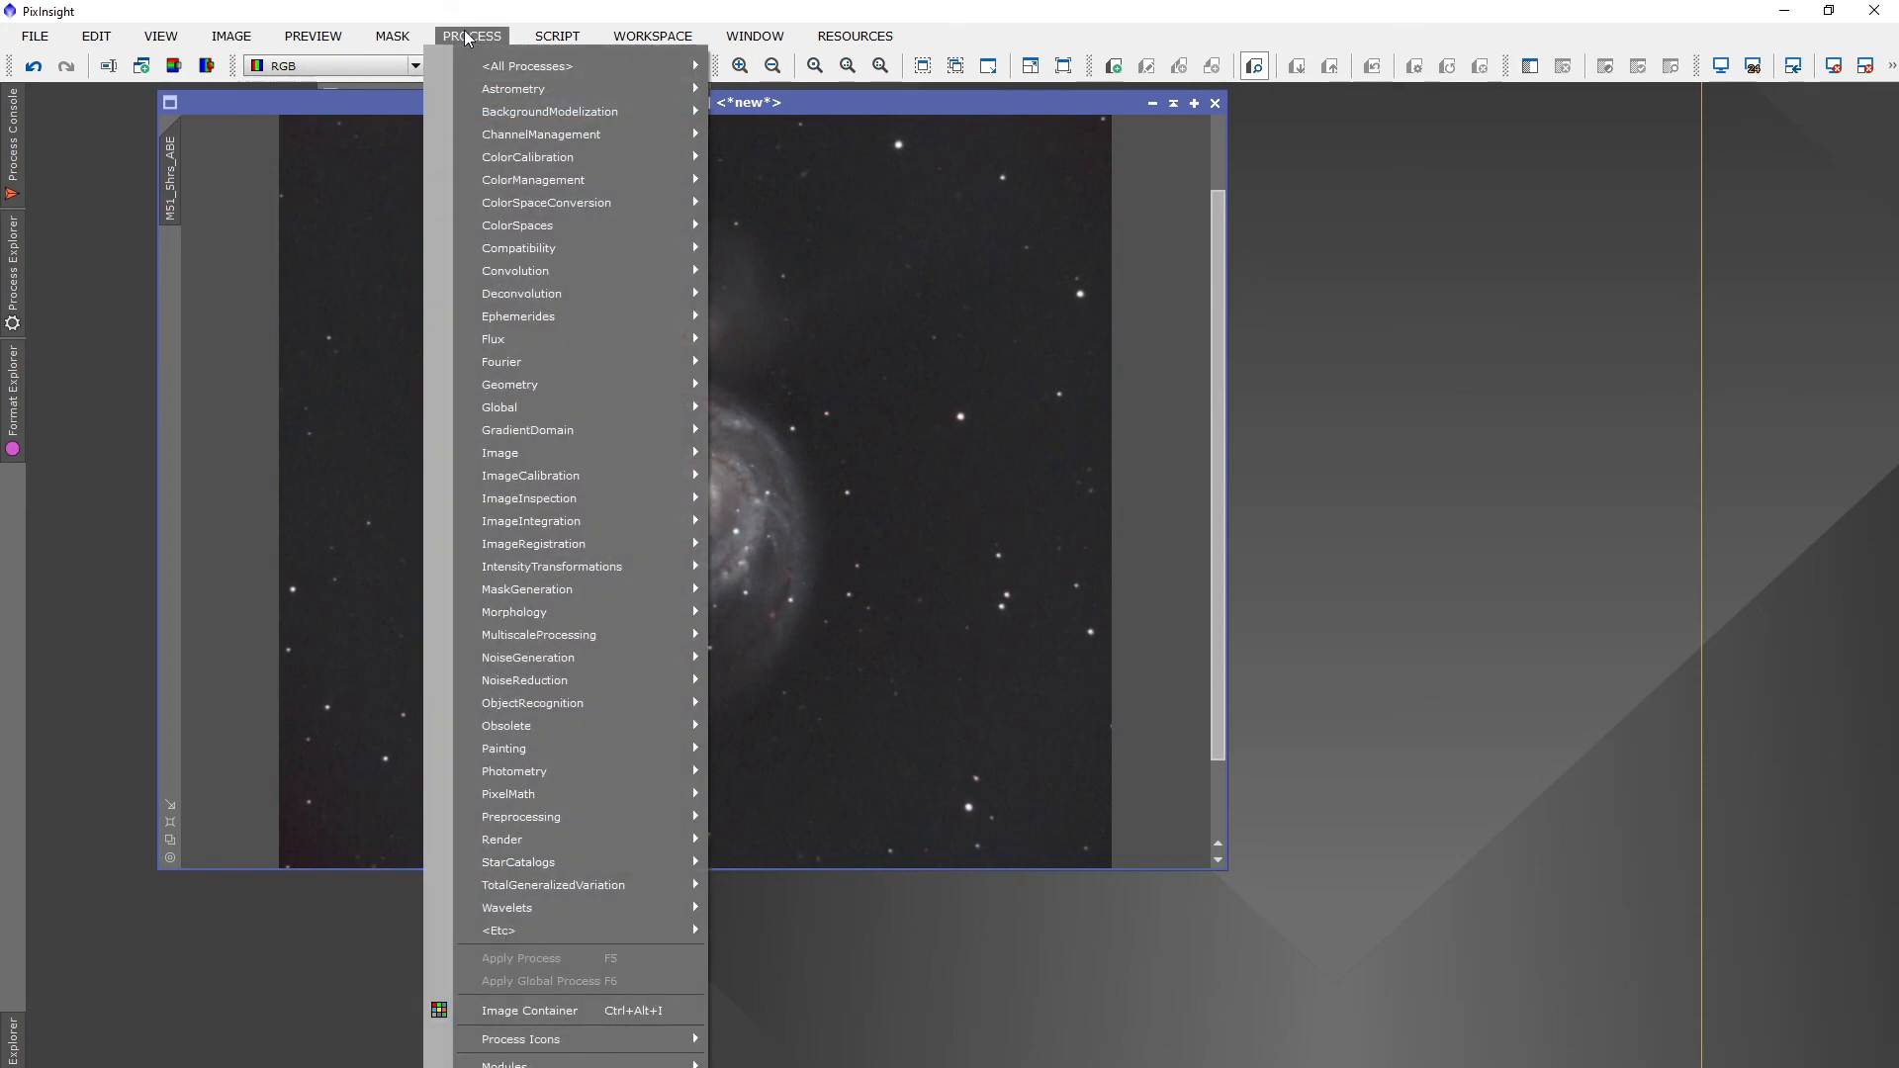
pyautogui.moveTo(605, 600)
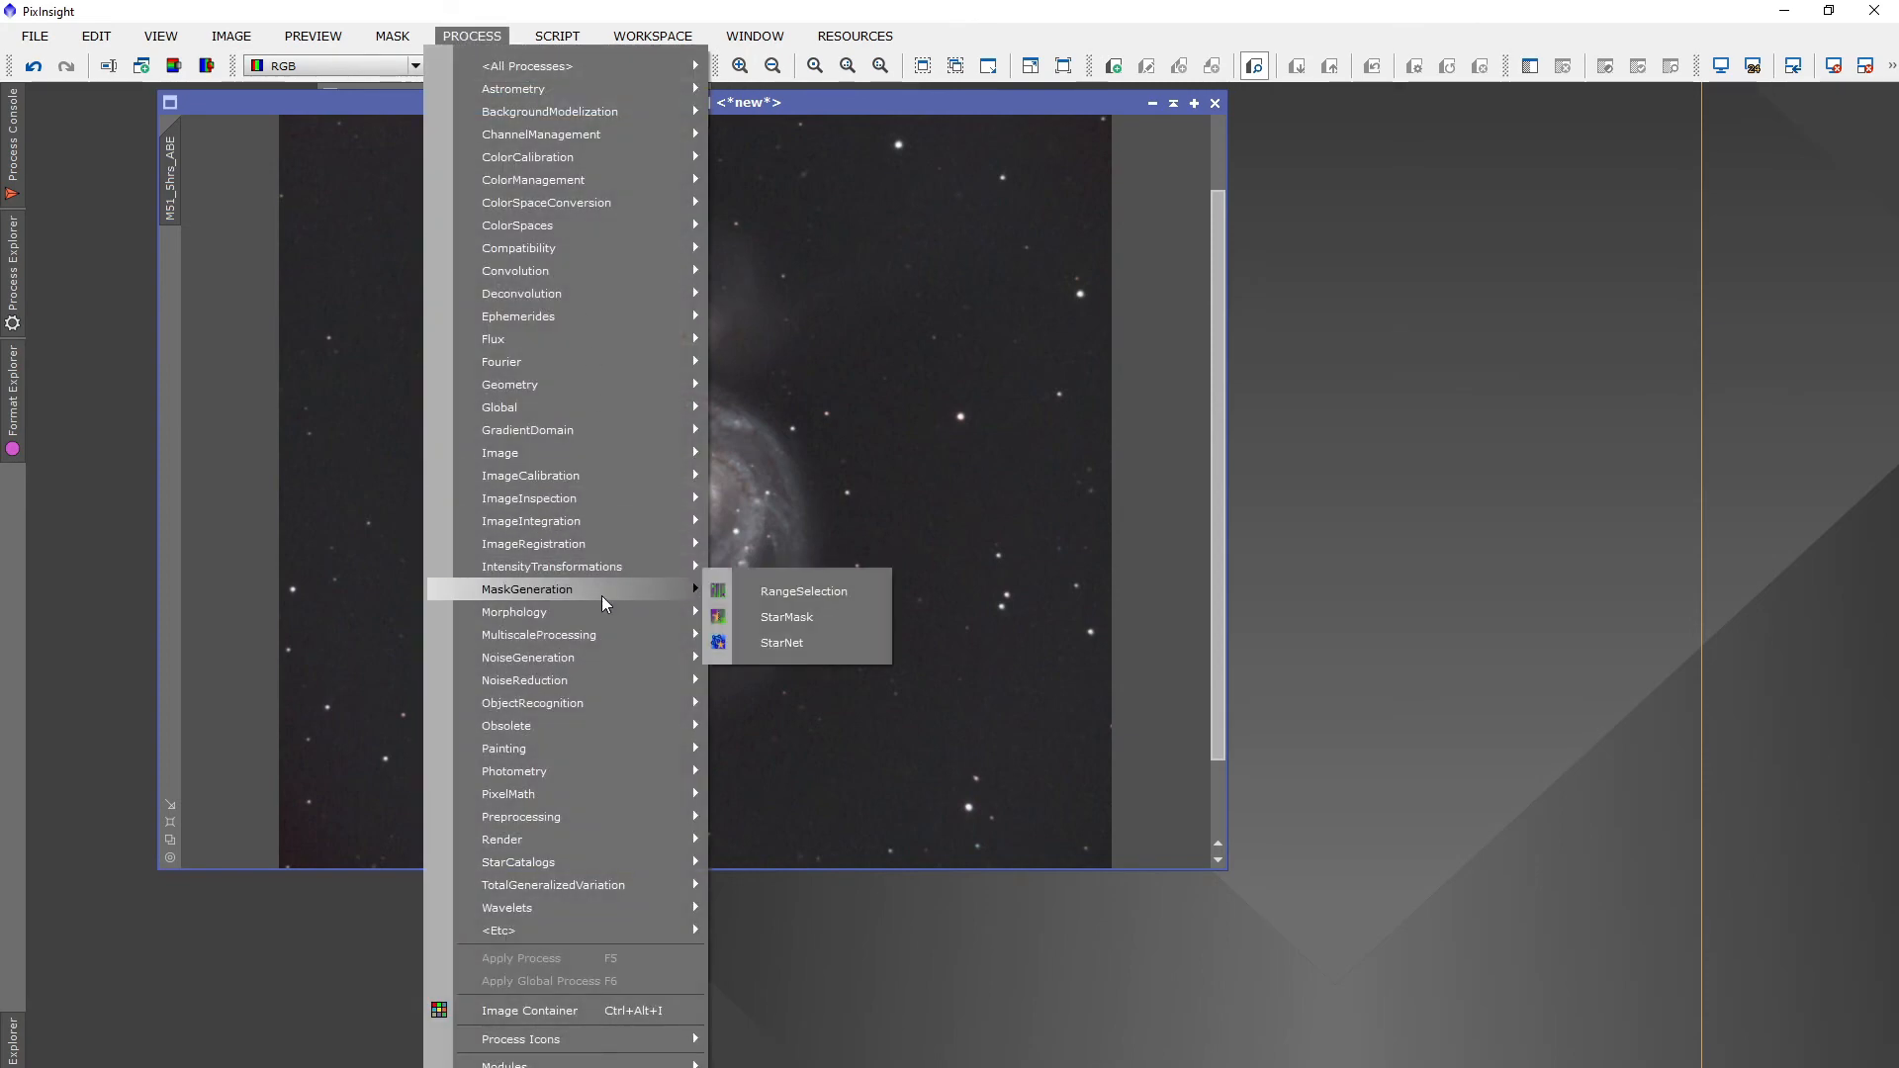
pyautogui.click(780, 596)
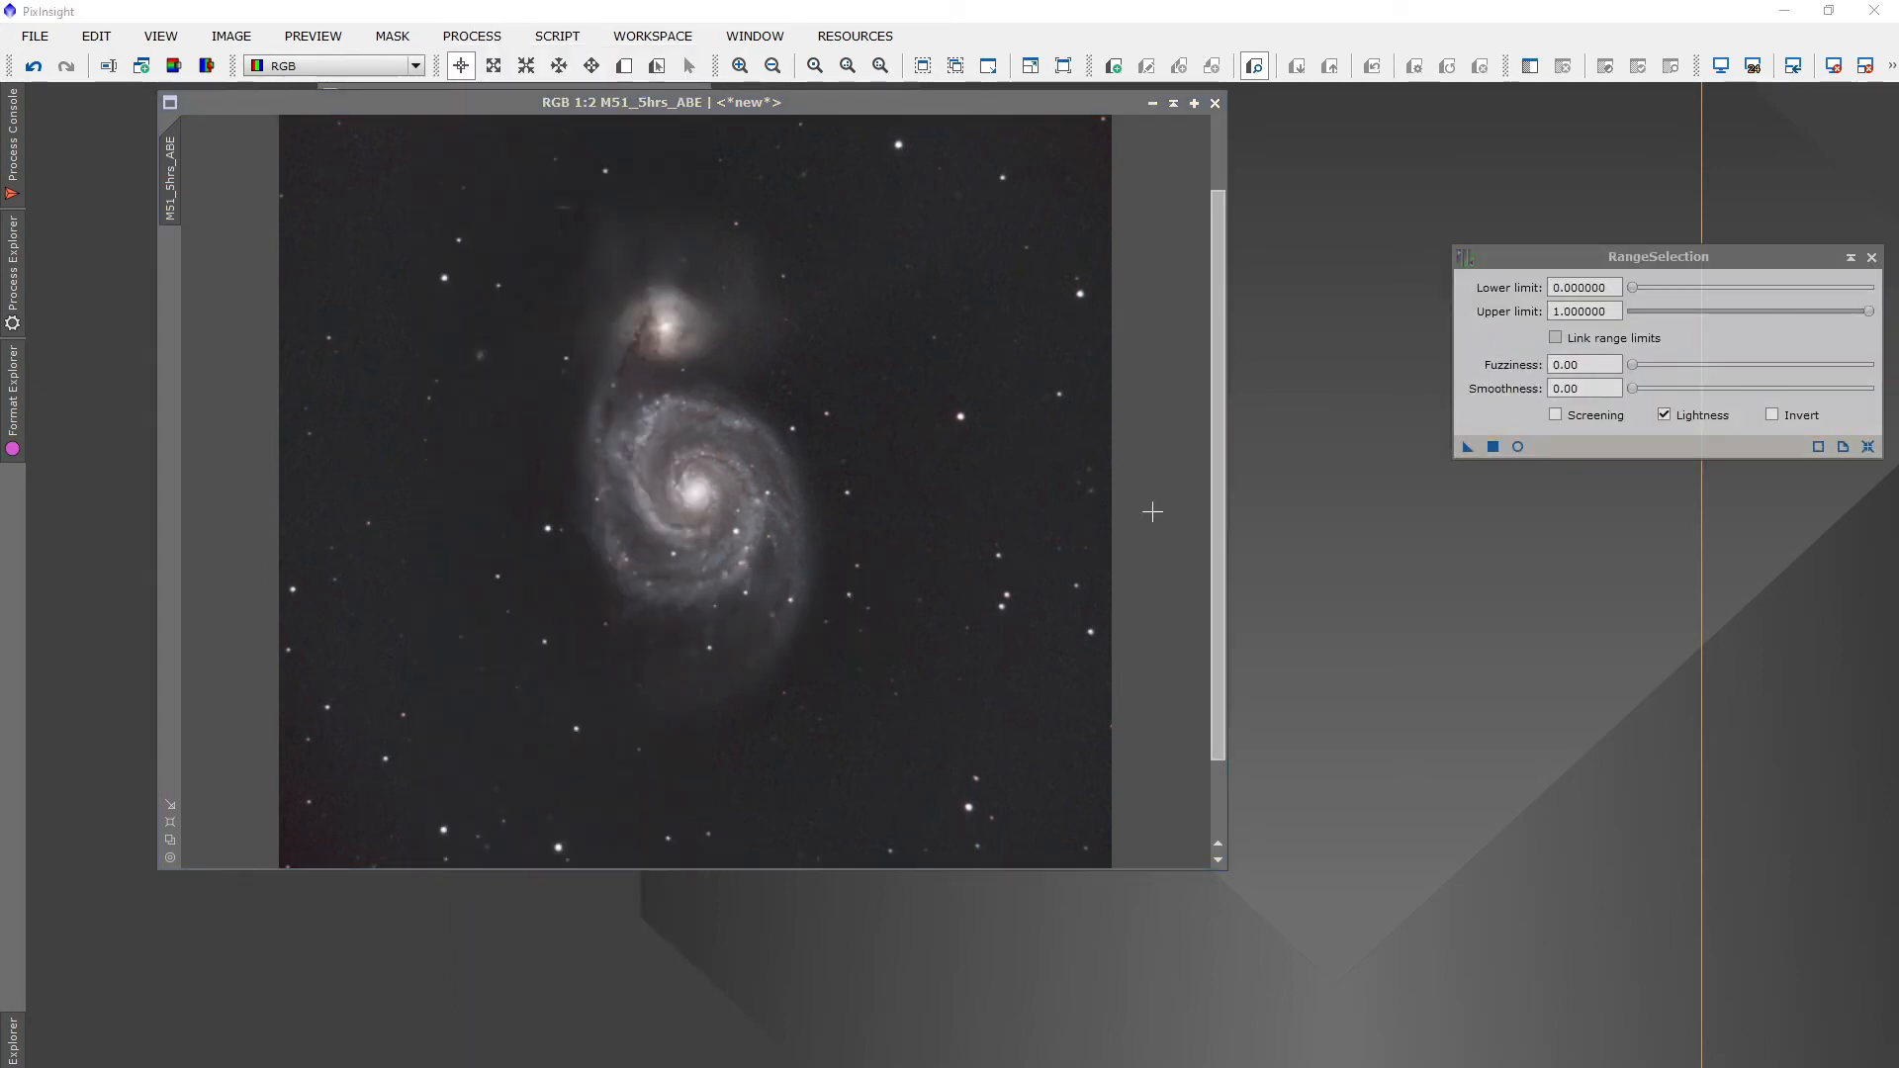
pyautogui.click(1517, 447)
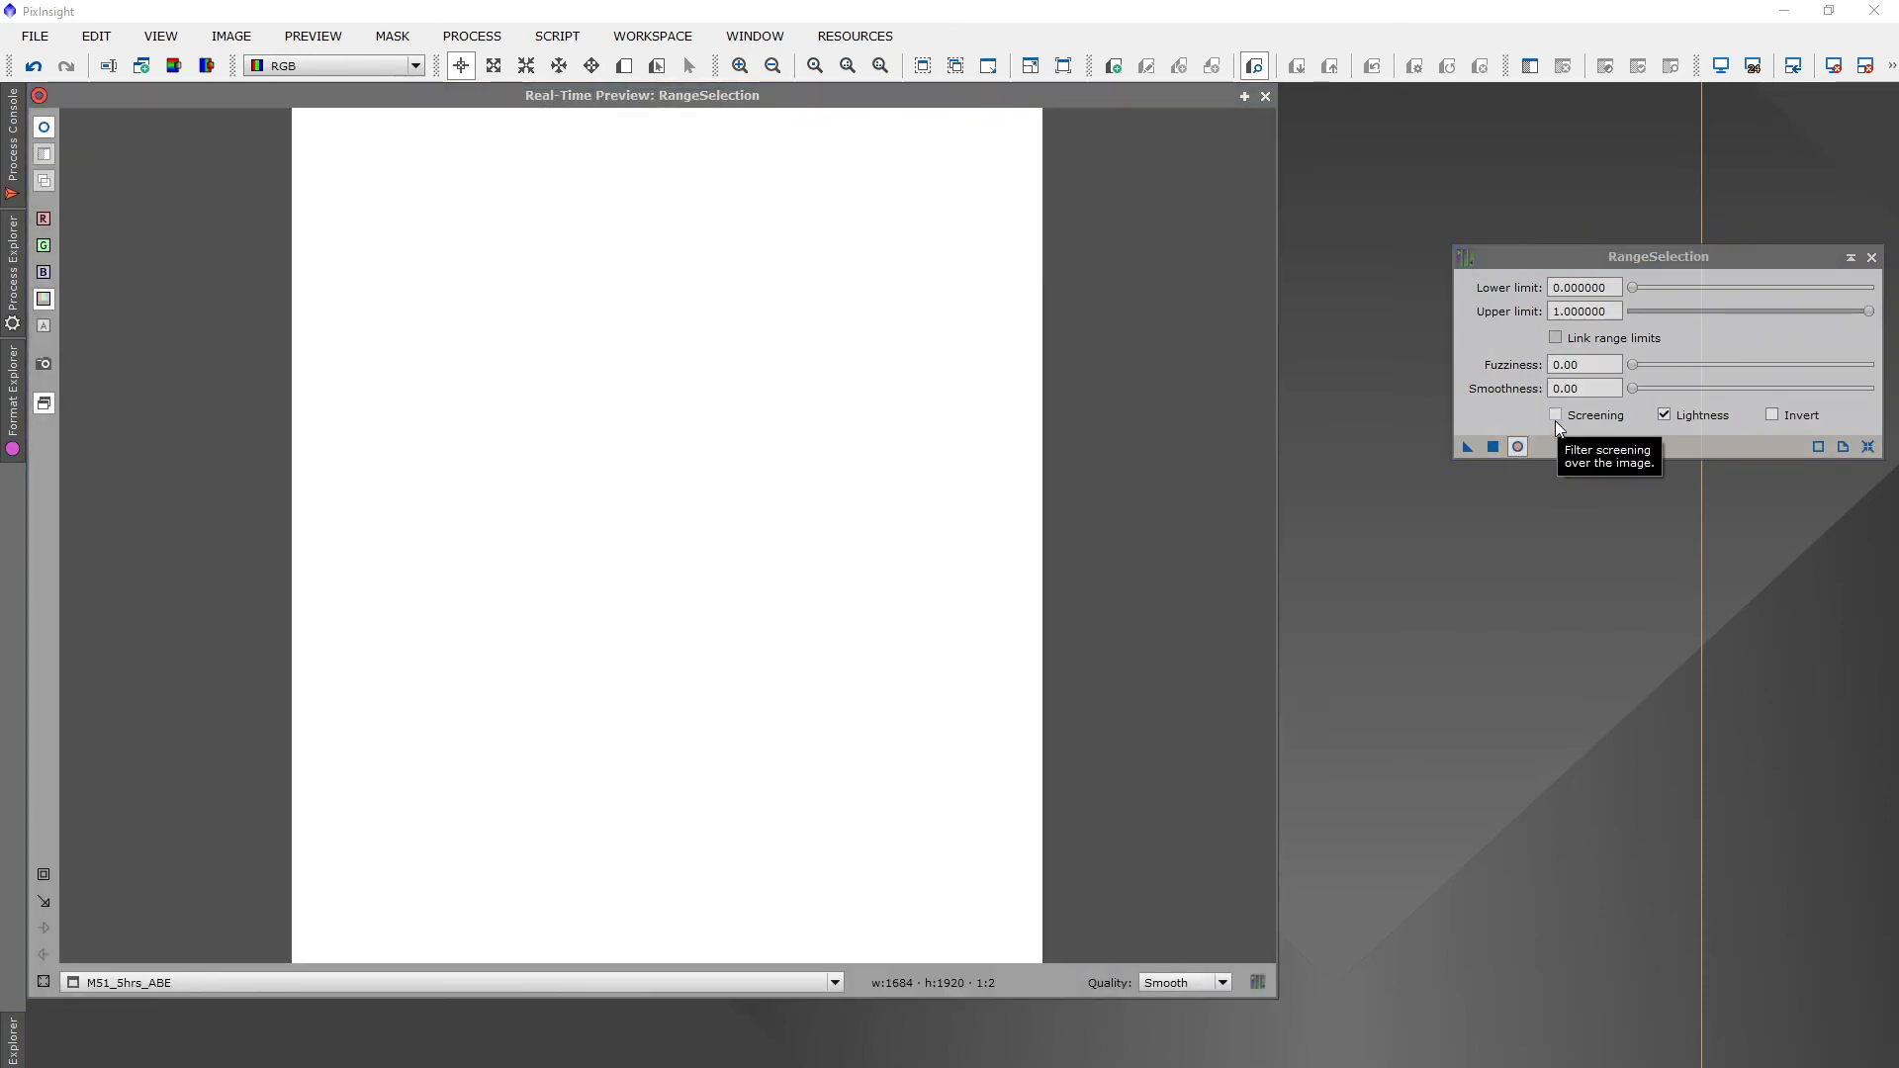
pyautogui.click(1868, 447)
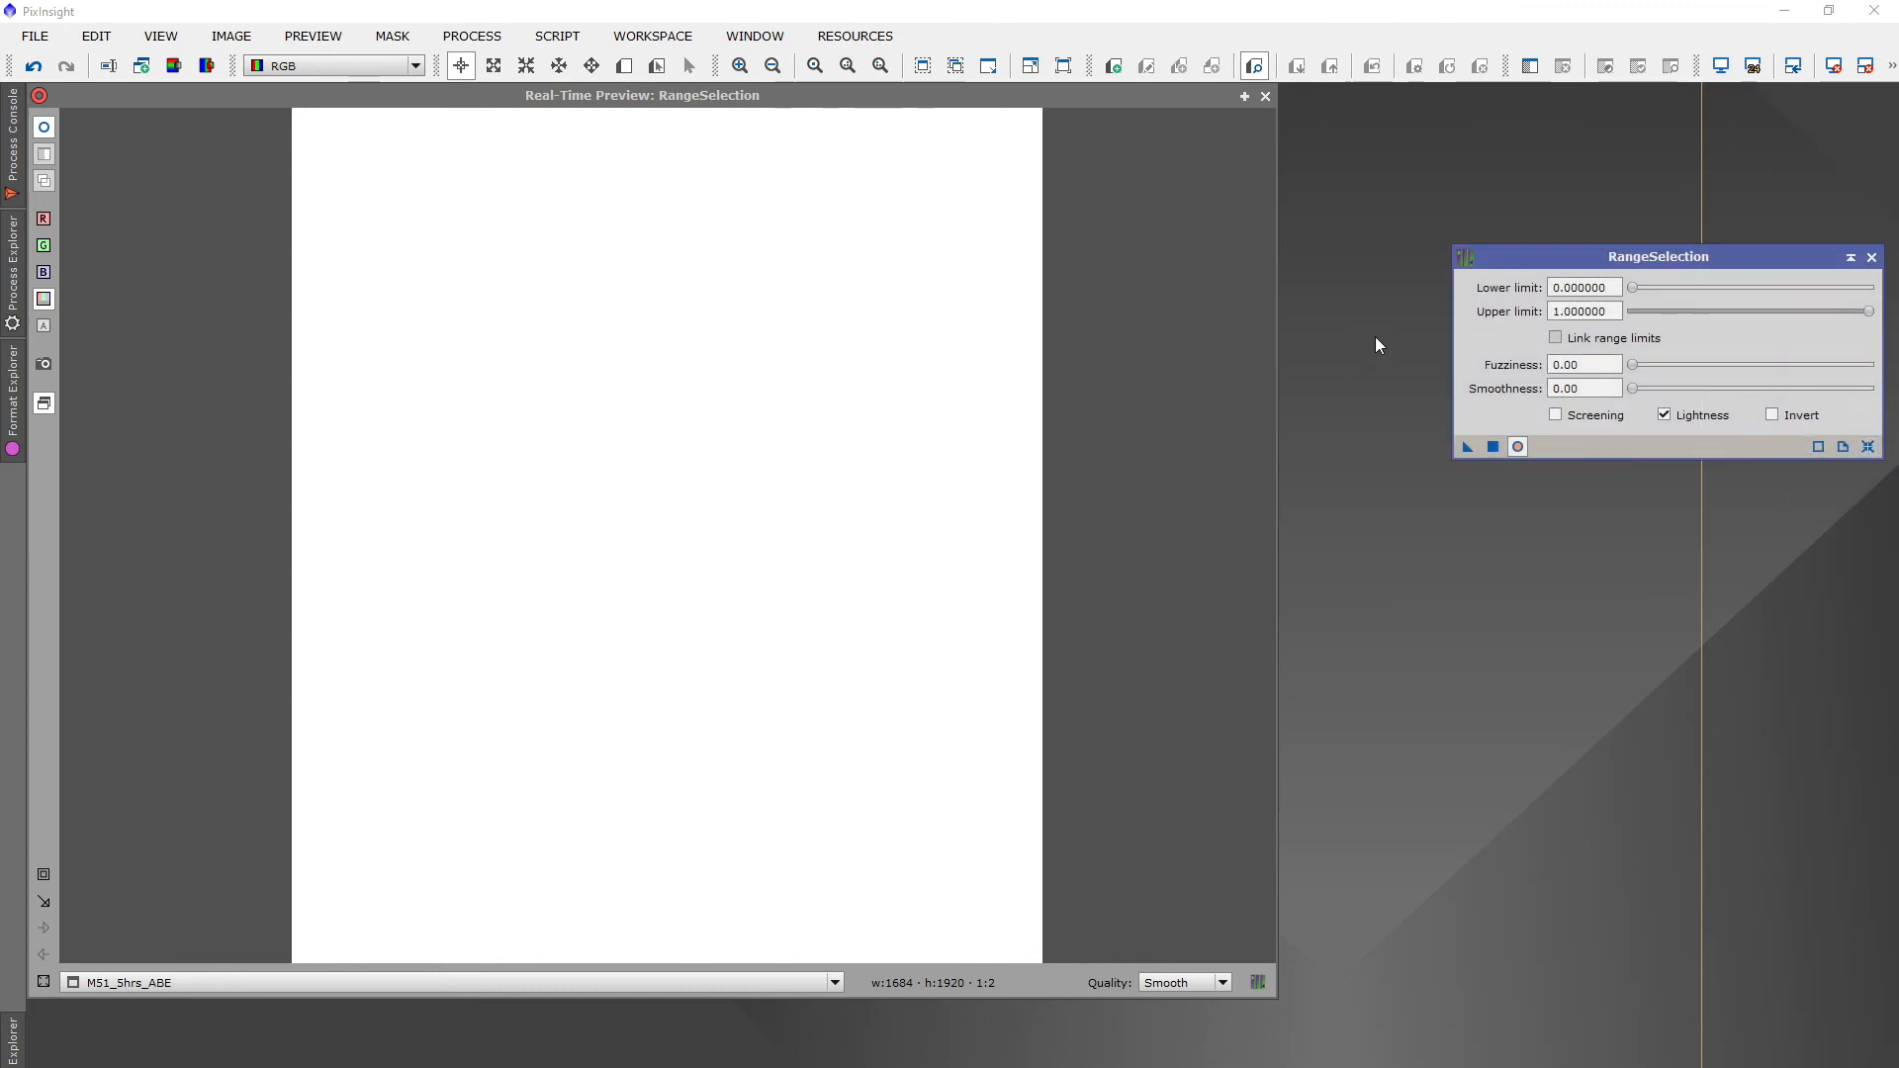
# Generate a range mask with lower limit 0.18 and smoothness 54, and close the RangeSelection preview
pyautogui.click(1633, 289)
pyautogui.moveTo(1633, 289); pyautogui.dragTo(1674, 282)
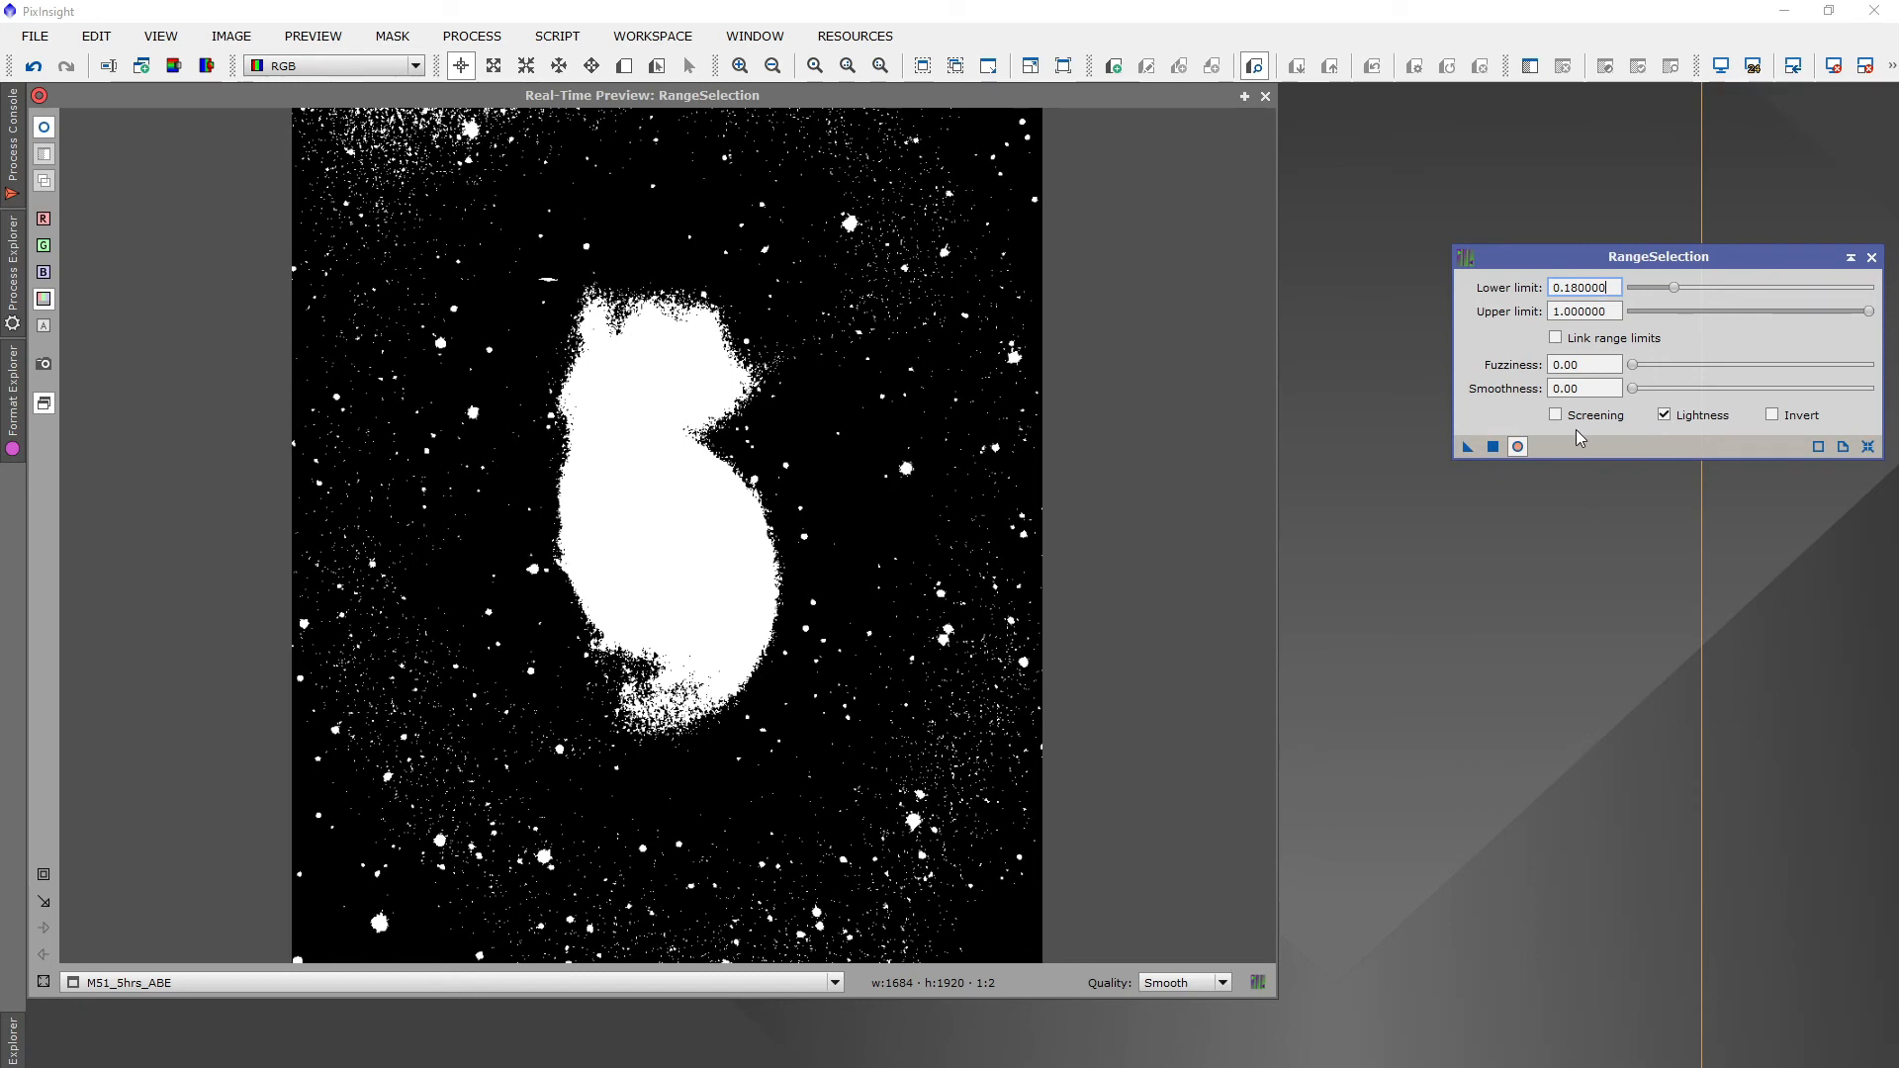
pyautogui.click(1607, 390)
pyautogui.moveTo(1634, 392); pyautogui.dragTo(1760, 378)
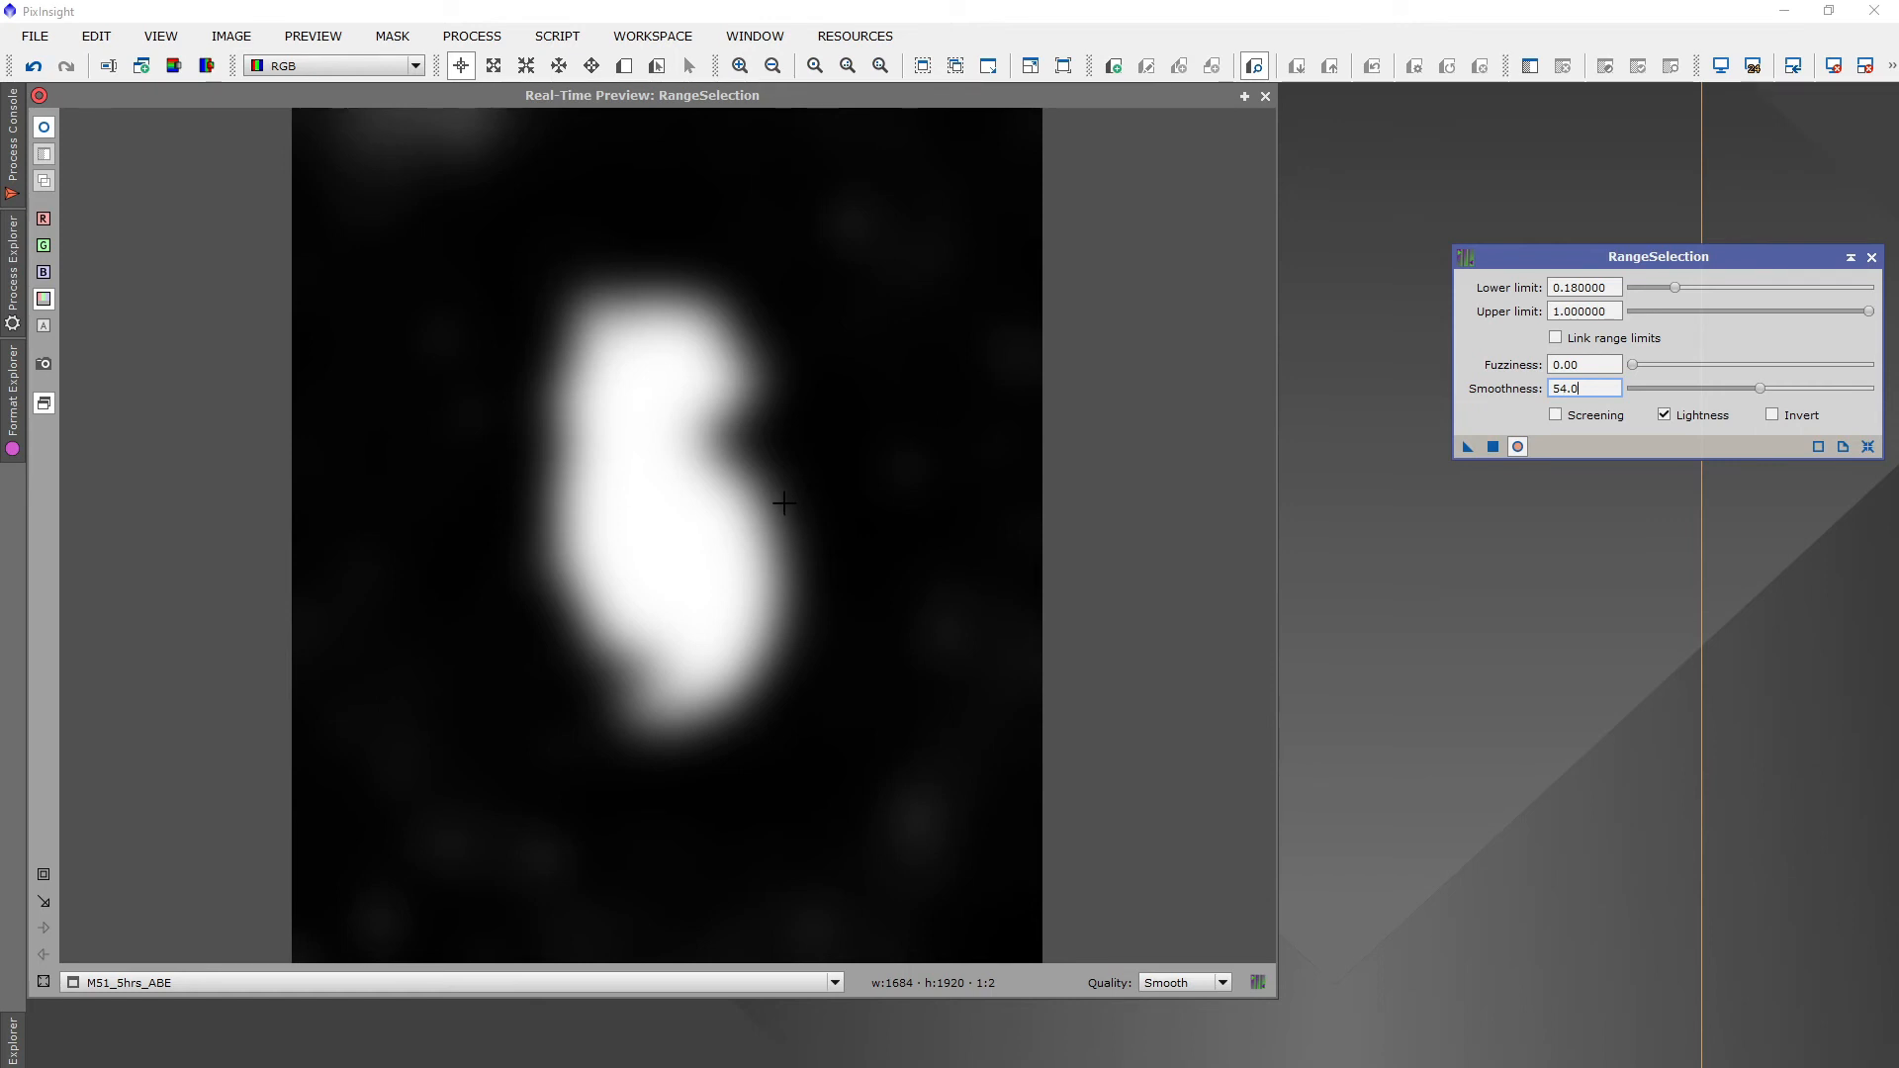
pyautogui.click(1493, 447)
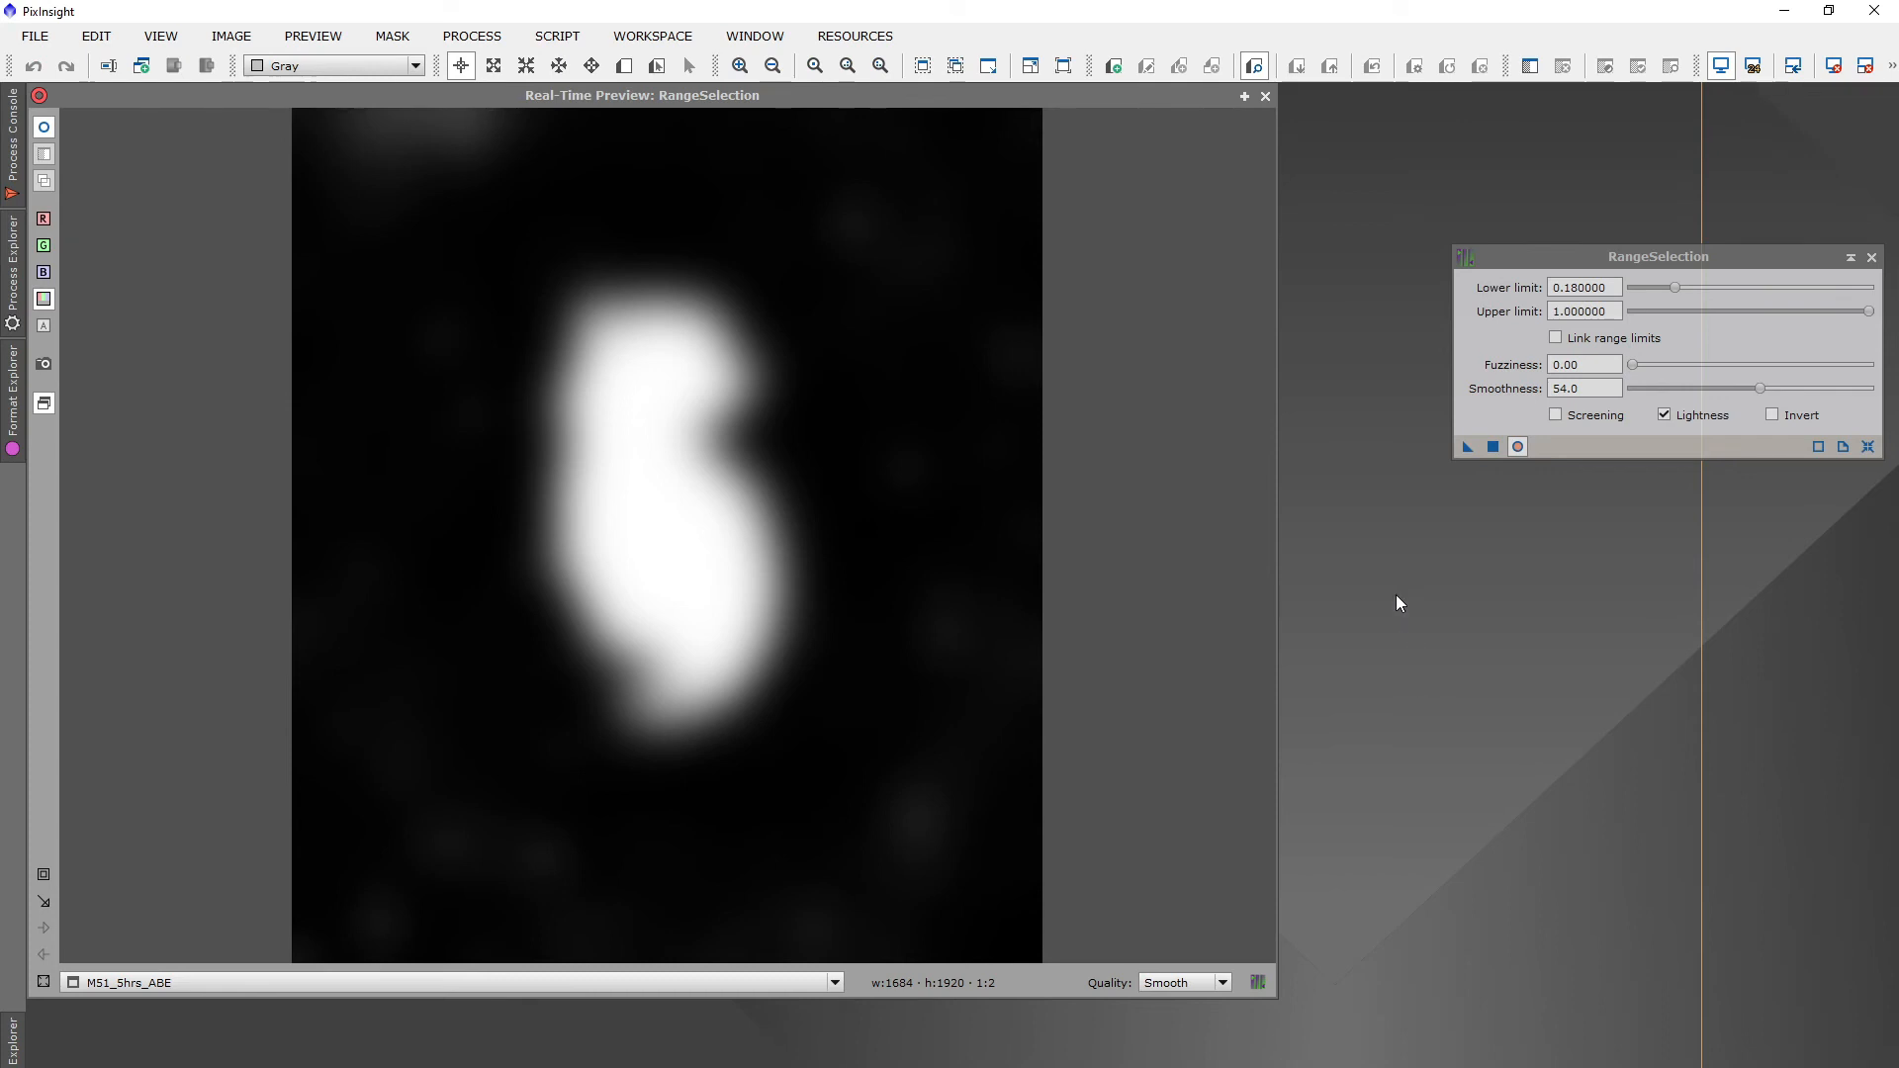
pyautogui.click(1264, 97)
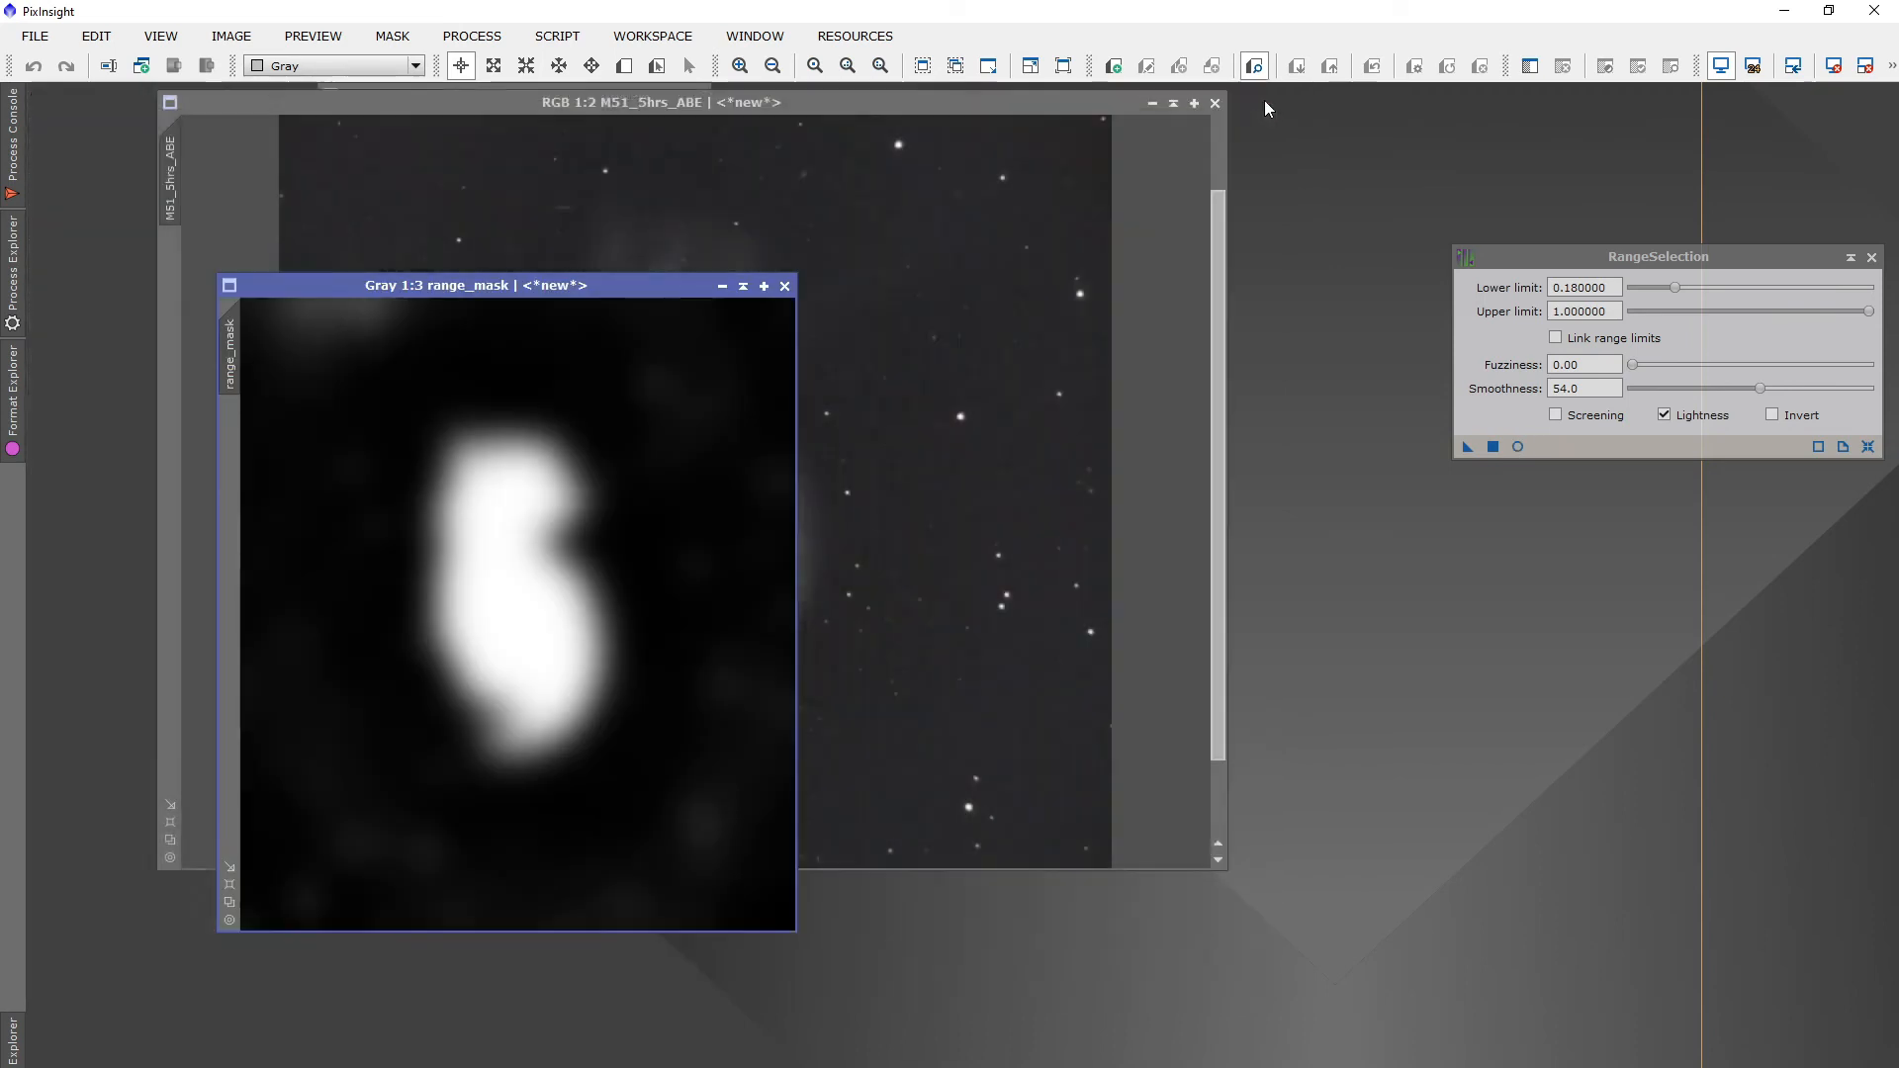
# Apply range_mask as the mask of M51_5hrs_ABE, collapsing the mask and RangeSelection windows and moving the mask clear of the image
pyautogui.moveTo(610, 287); pyautogui.dragTo(1594, 472)
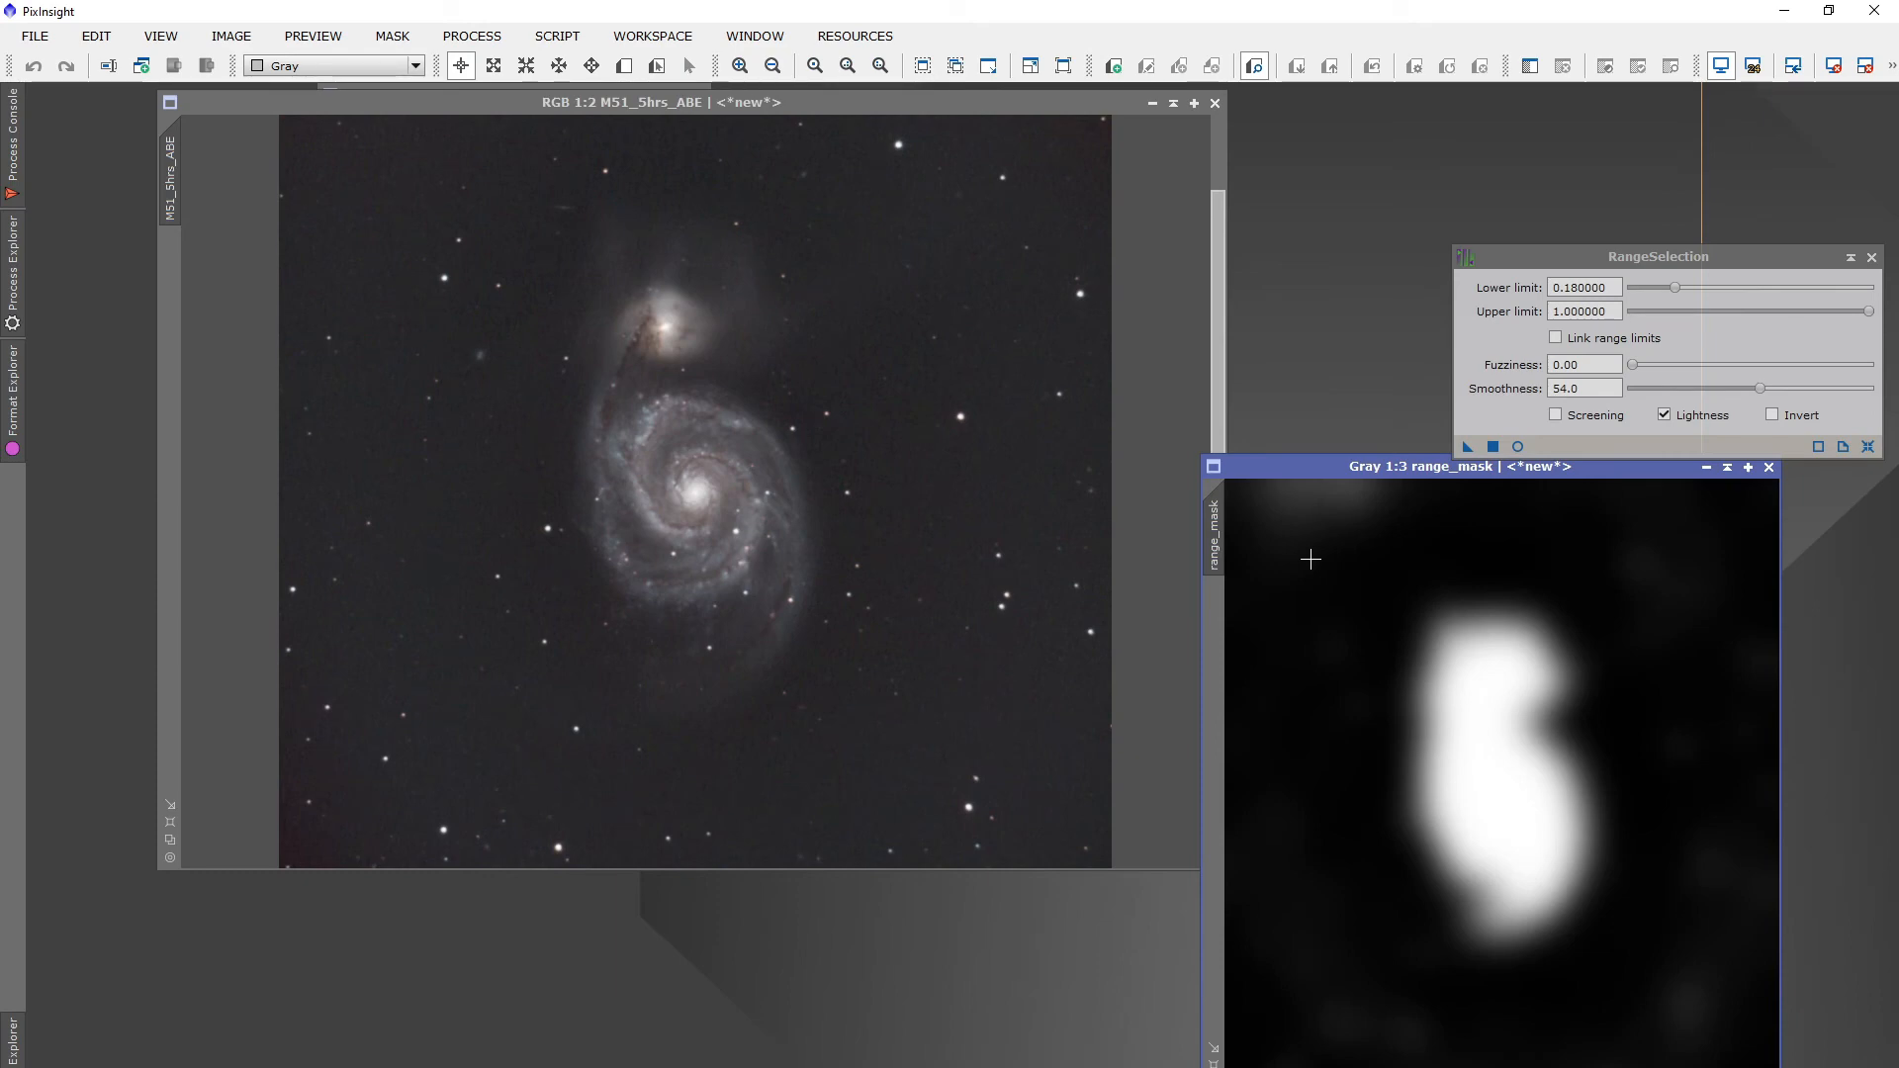
pyautogui.moveTo(1216, 539); pyautogui.dragTo(170, 328)
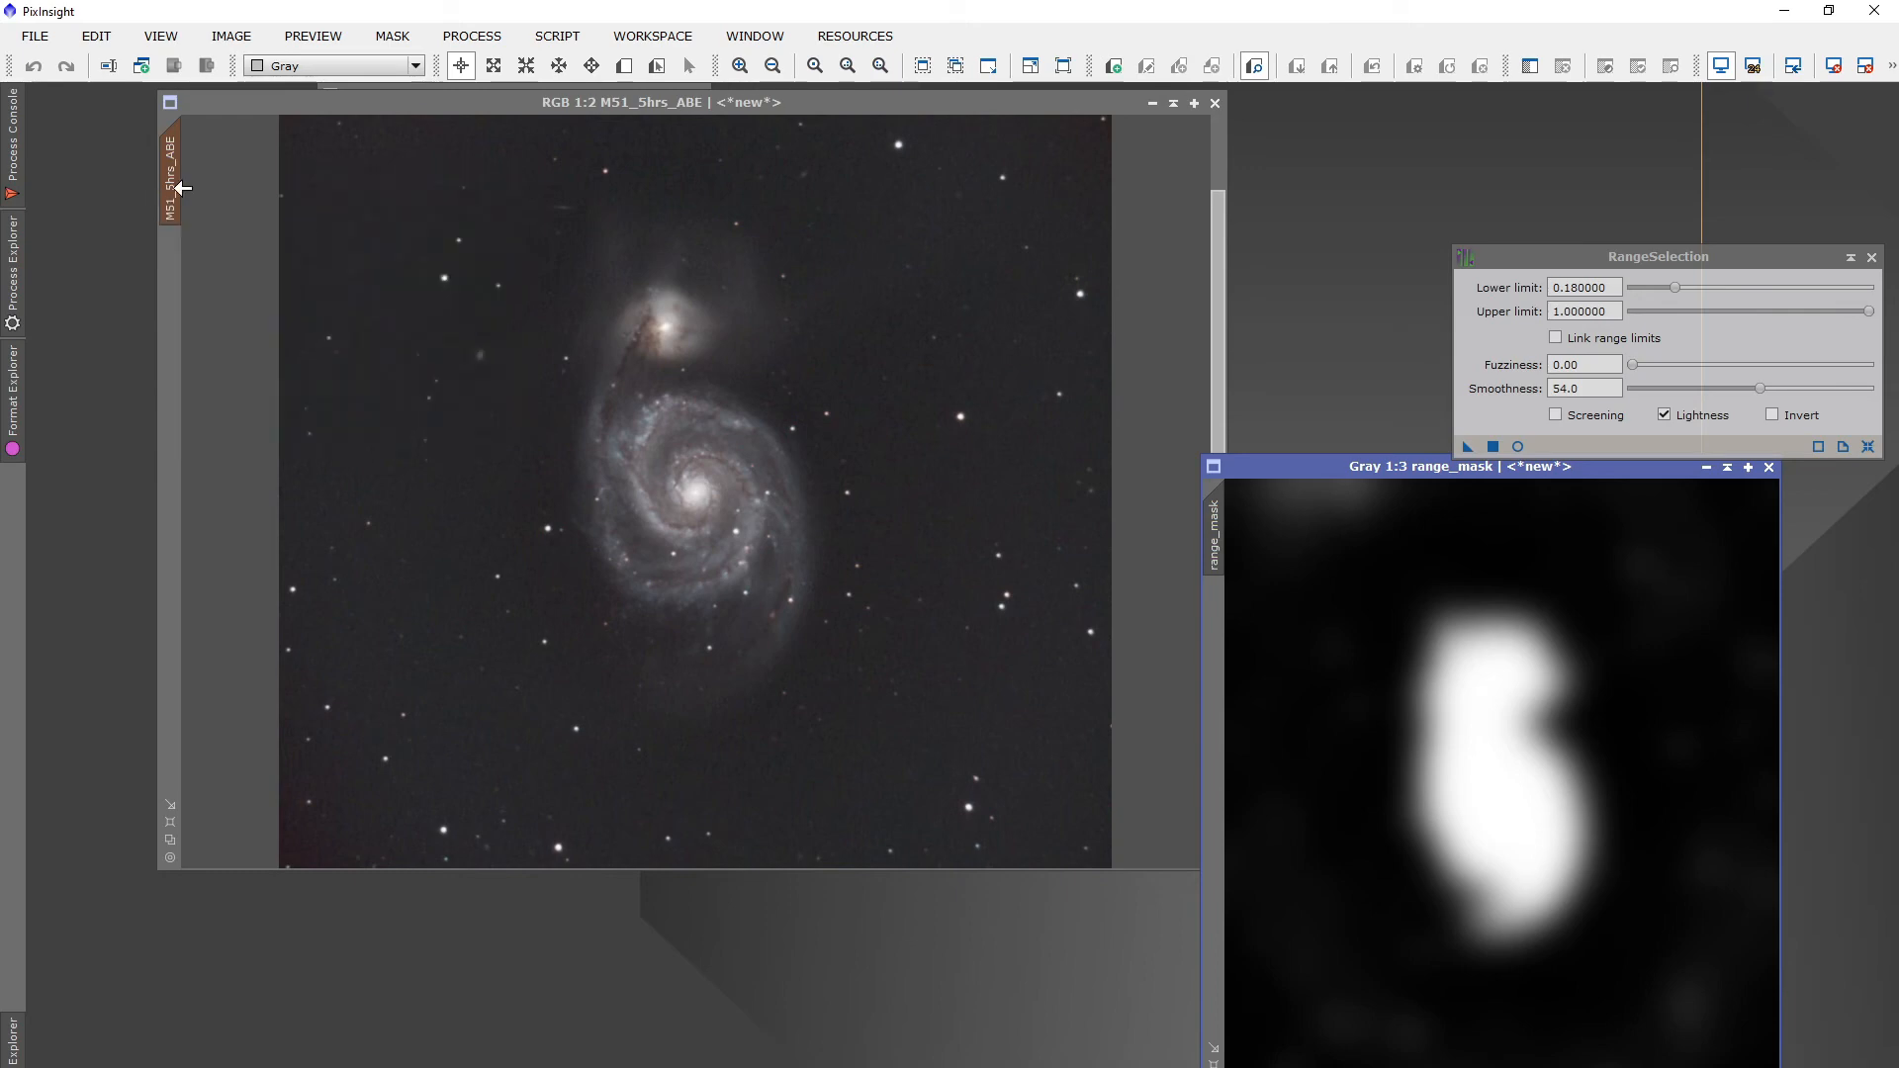
pyautogui.click(1731, 471)
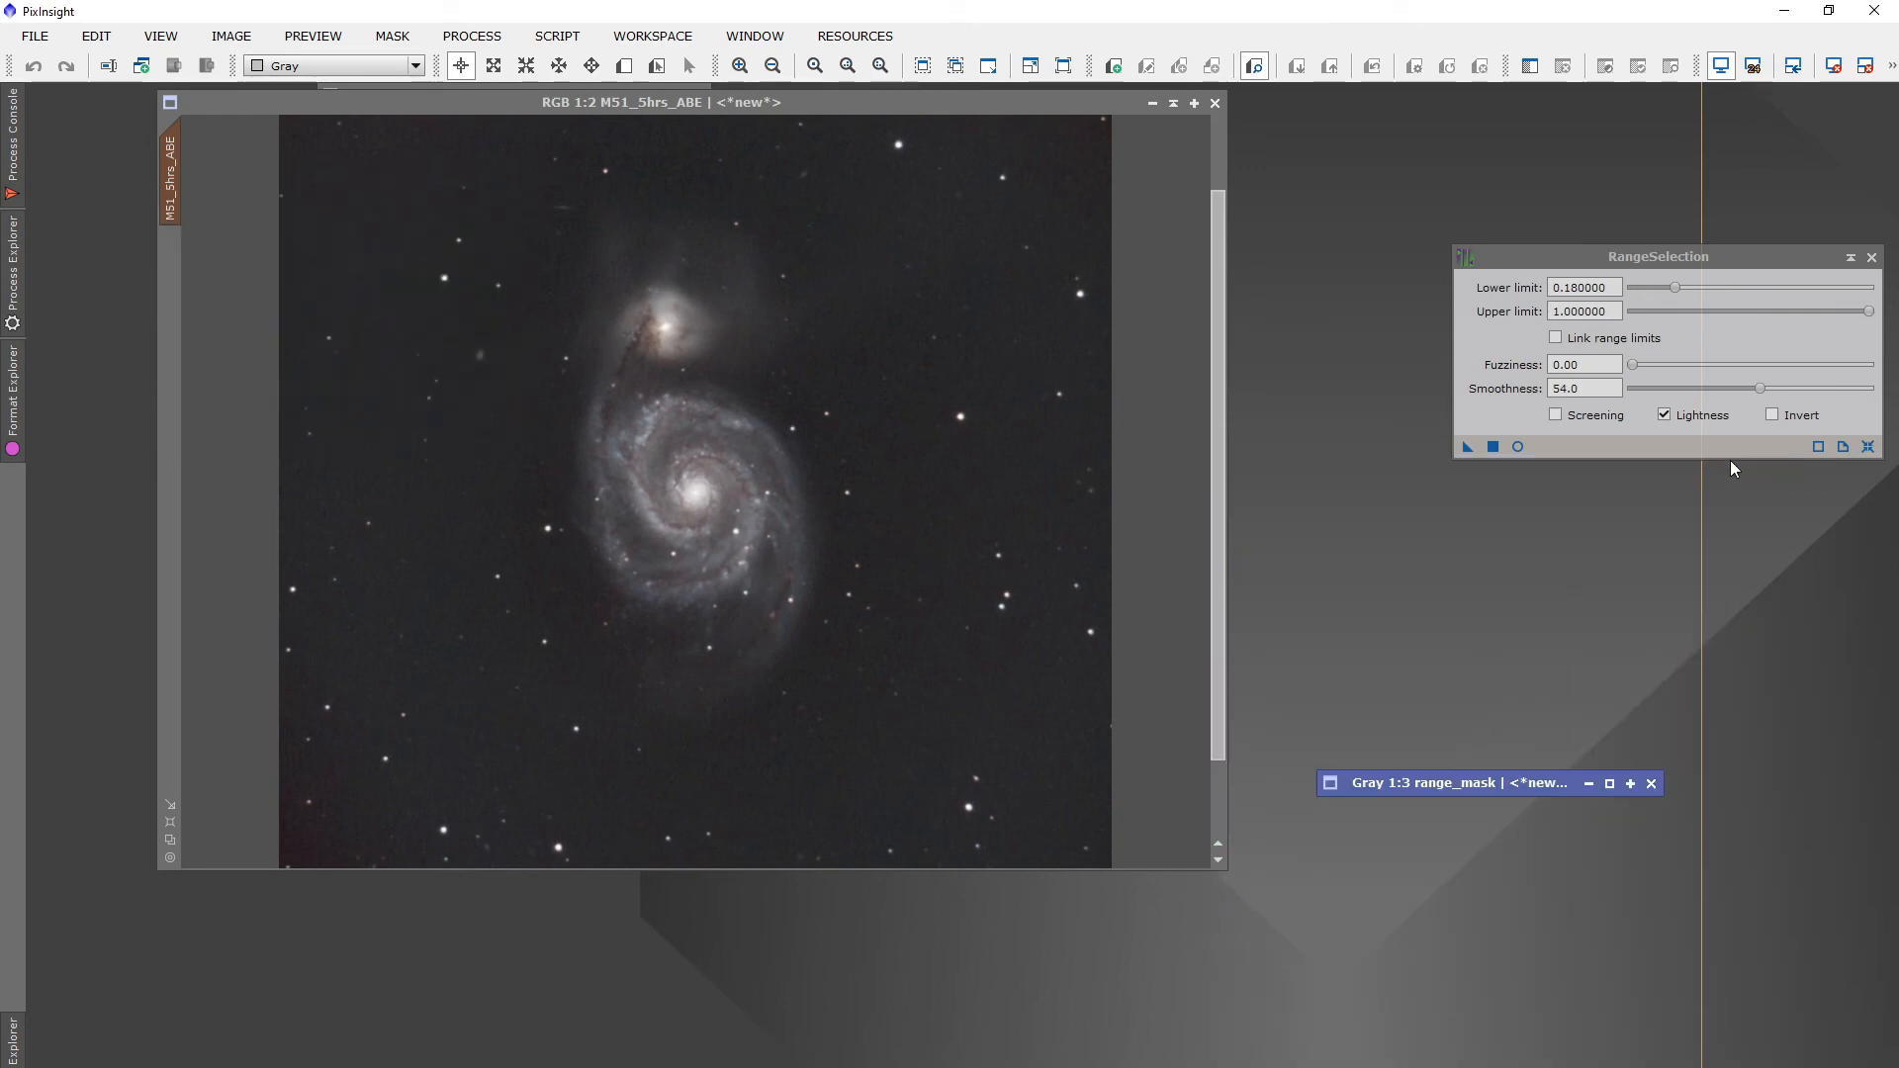
pyautogui.click(1850, 257)
pyautogui.moveTo(1430, 782)
pyautogui.mouseDown()
pyautogui.moveTo(1568, 529)
pyautogui.moveTo(1590, 384)
pyautogui.mouseUp()
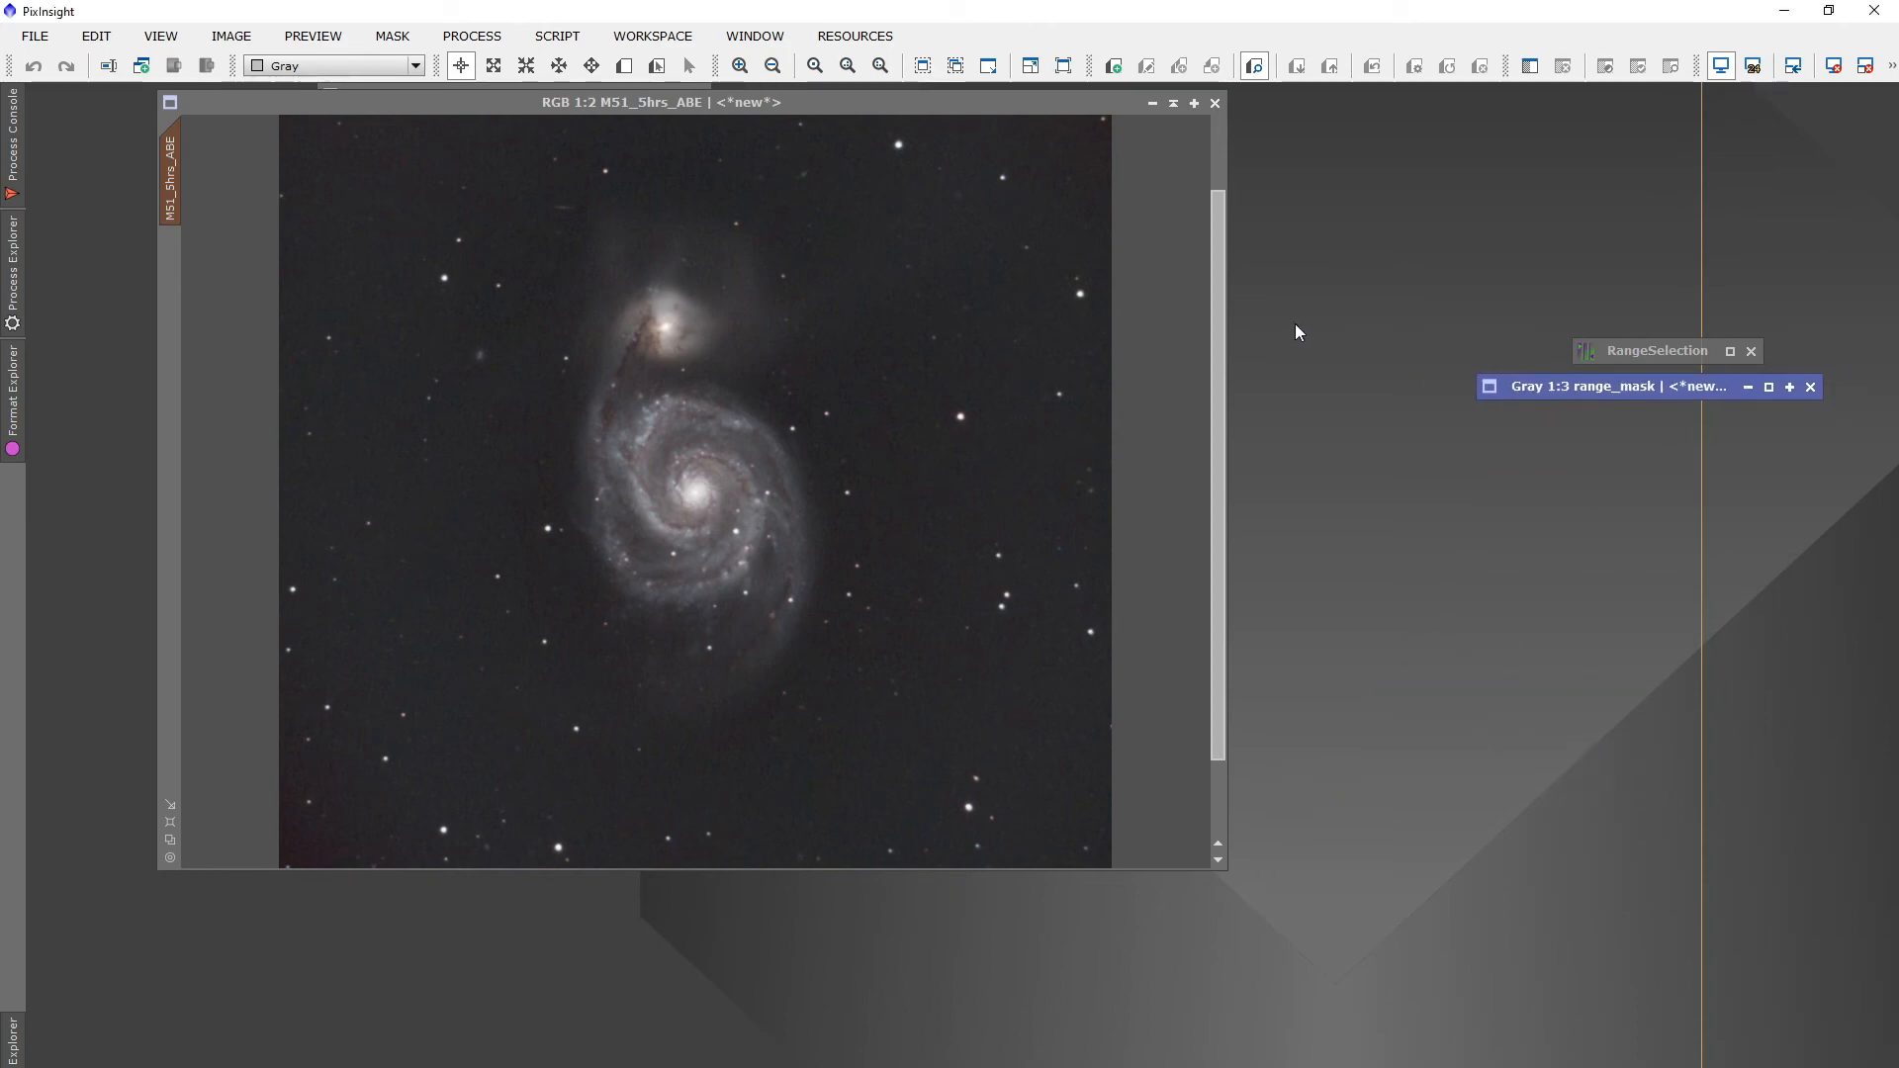
# Open the UnsharpMask process with a real-time preview of M51_5hrs_ABE and reset its parameters to the defaults
pyautogui.click(469, 44)
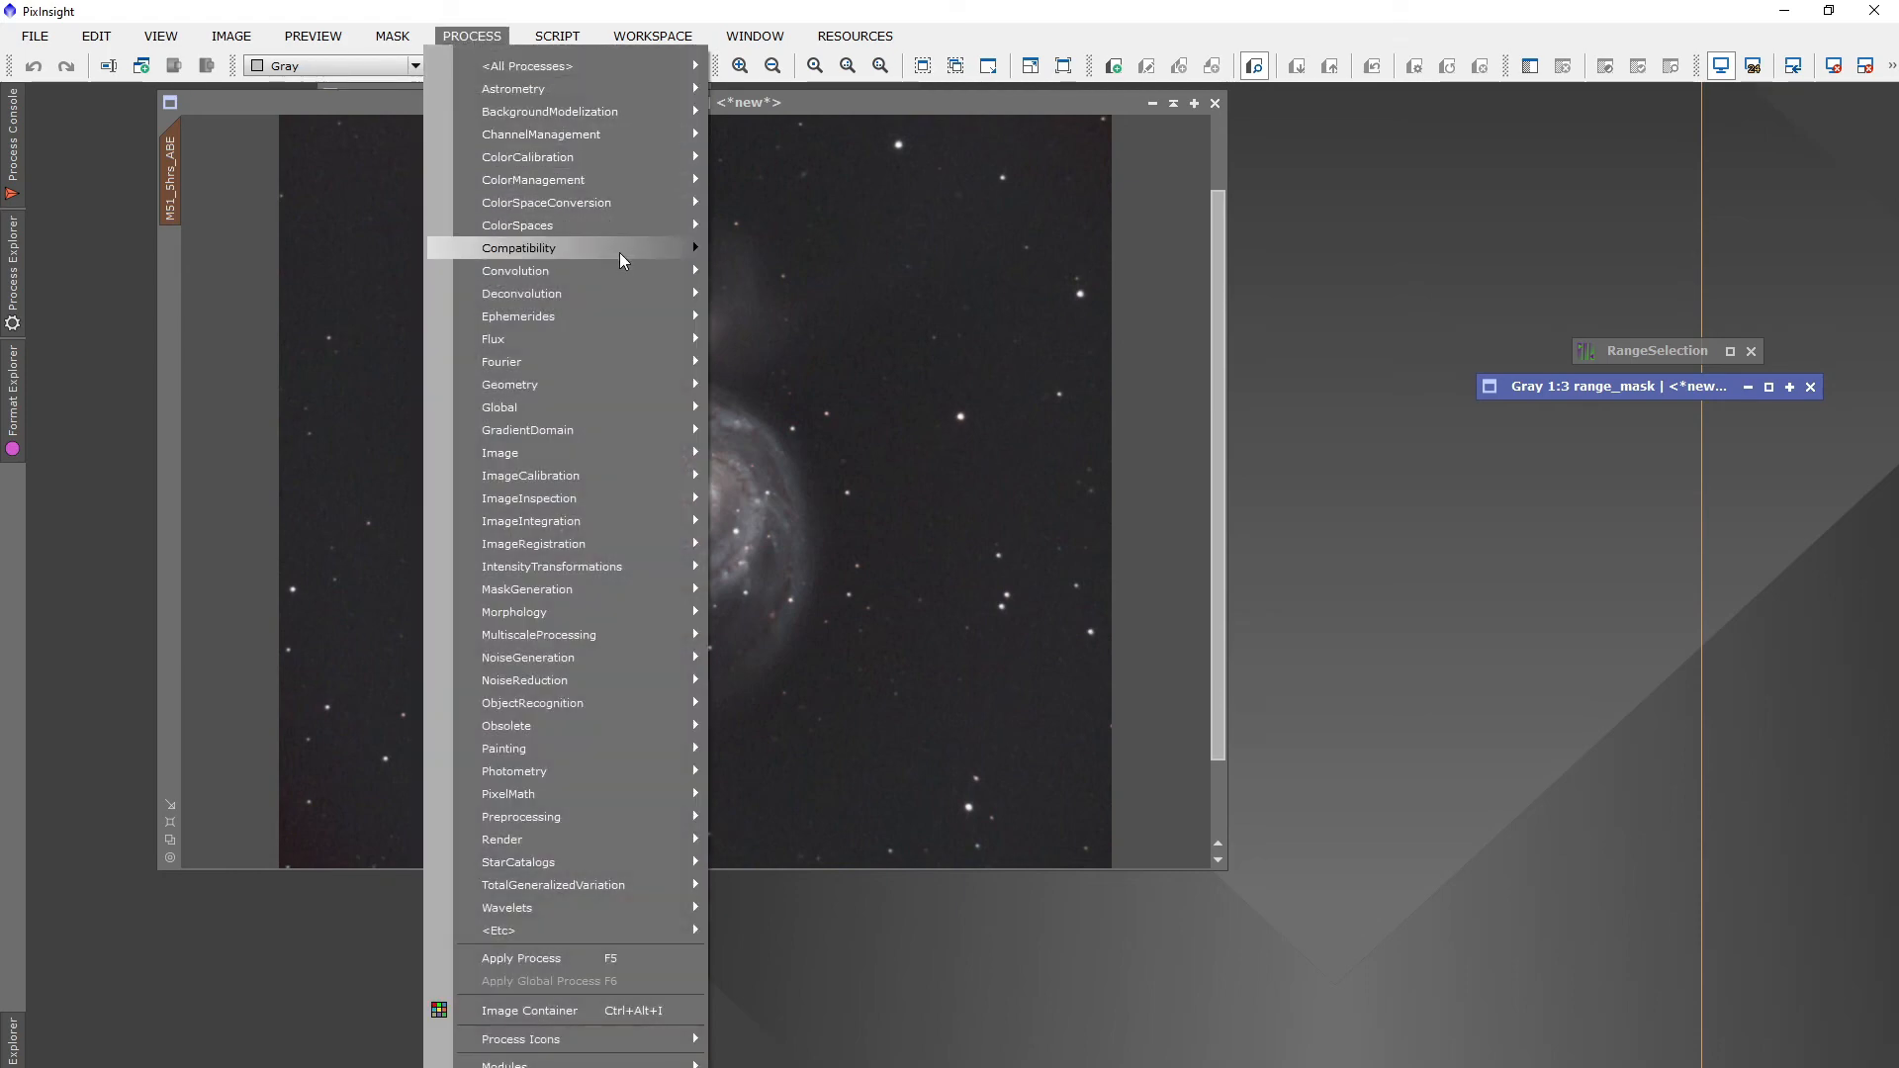
pyautogui.moveTo(621, 269)
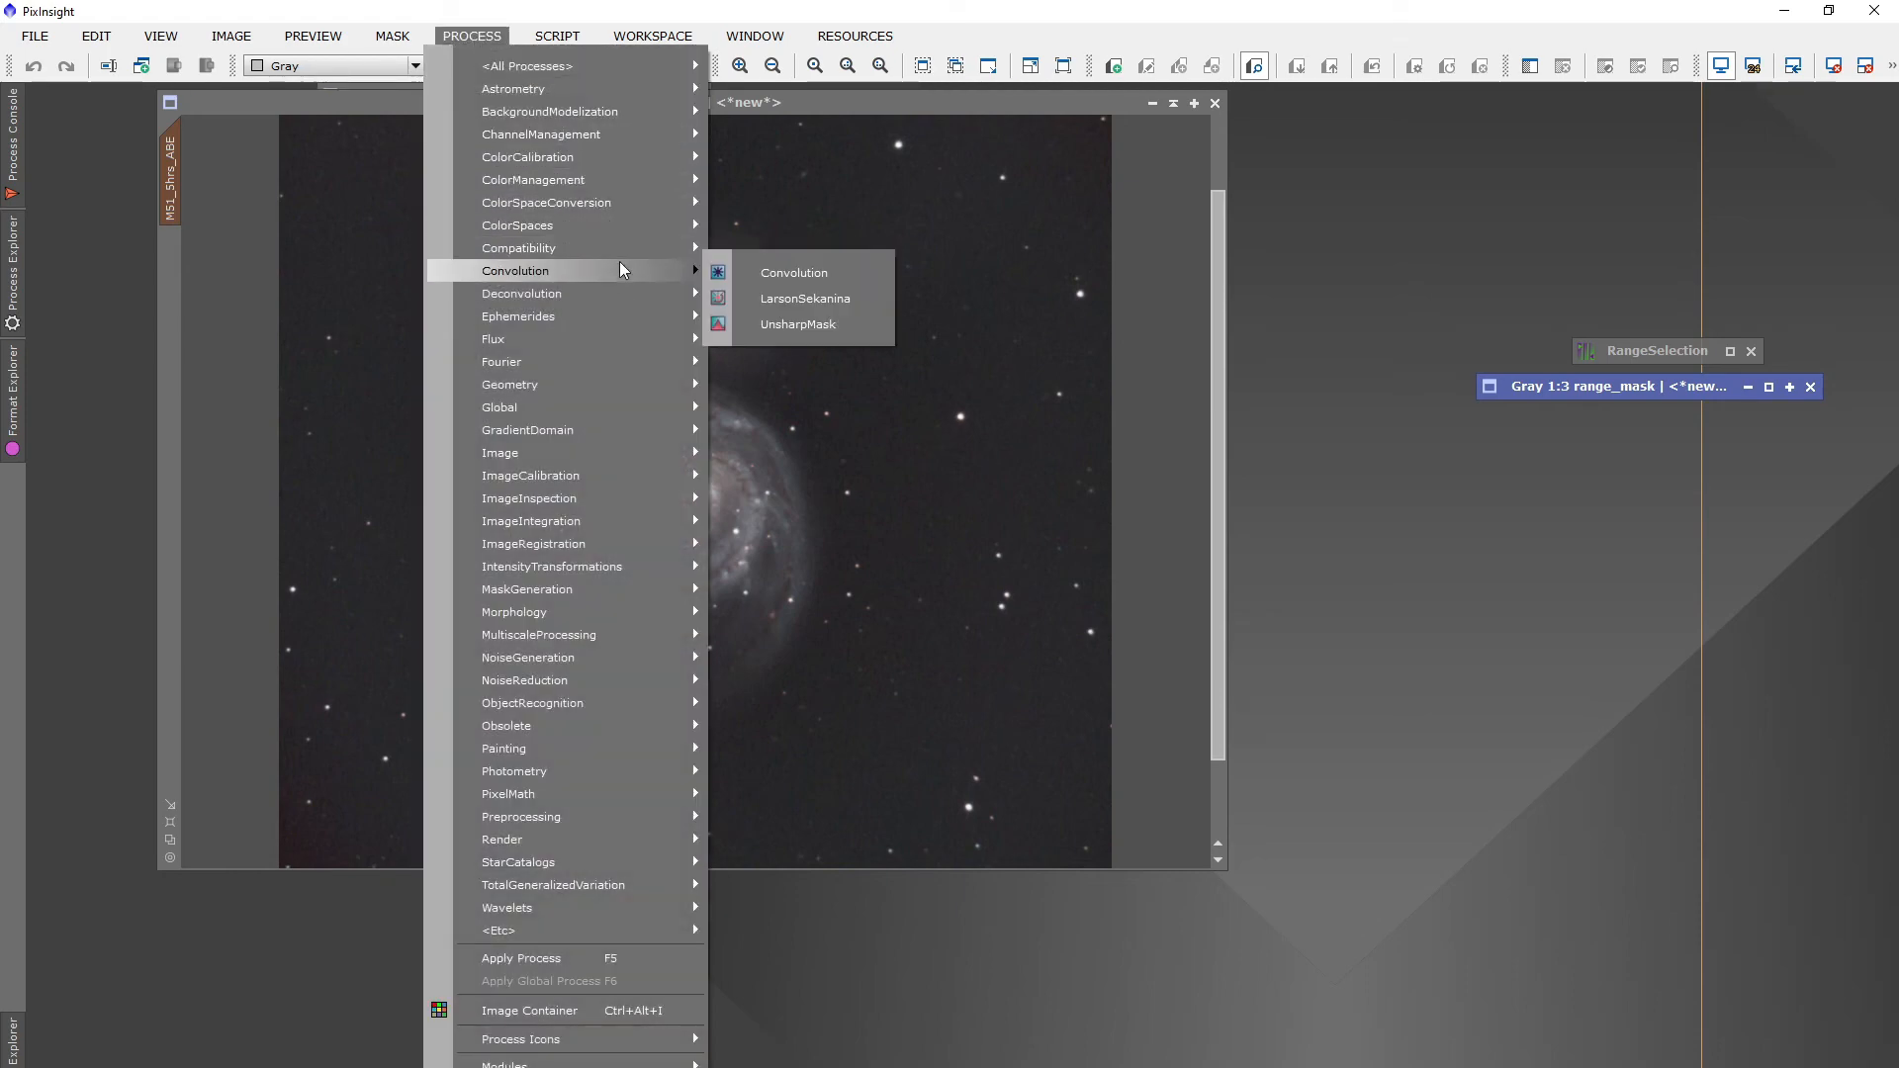
pyautogui.click(840, 329)
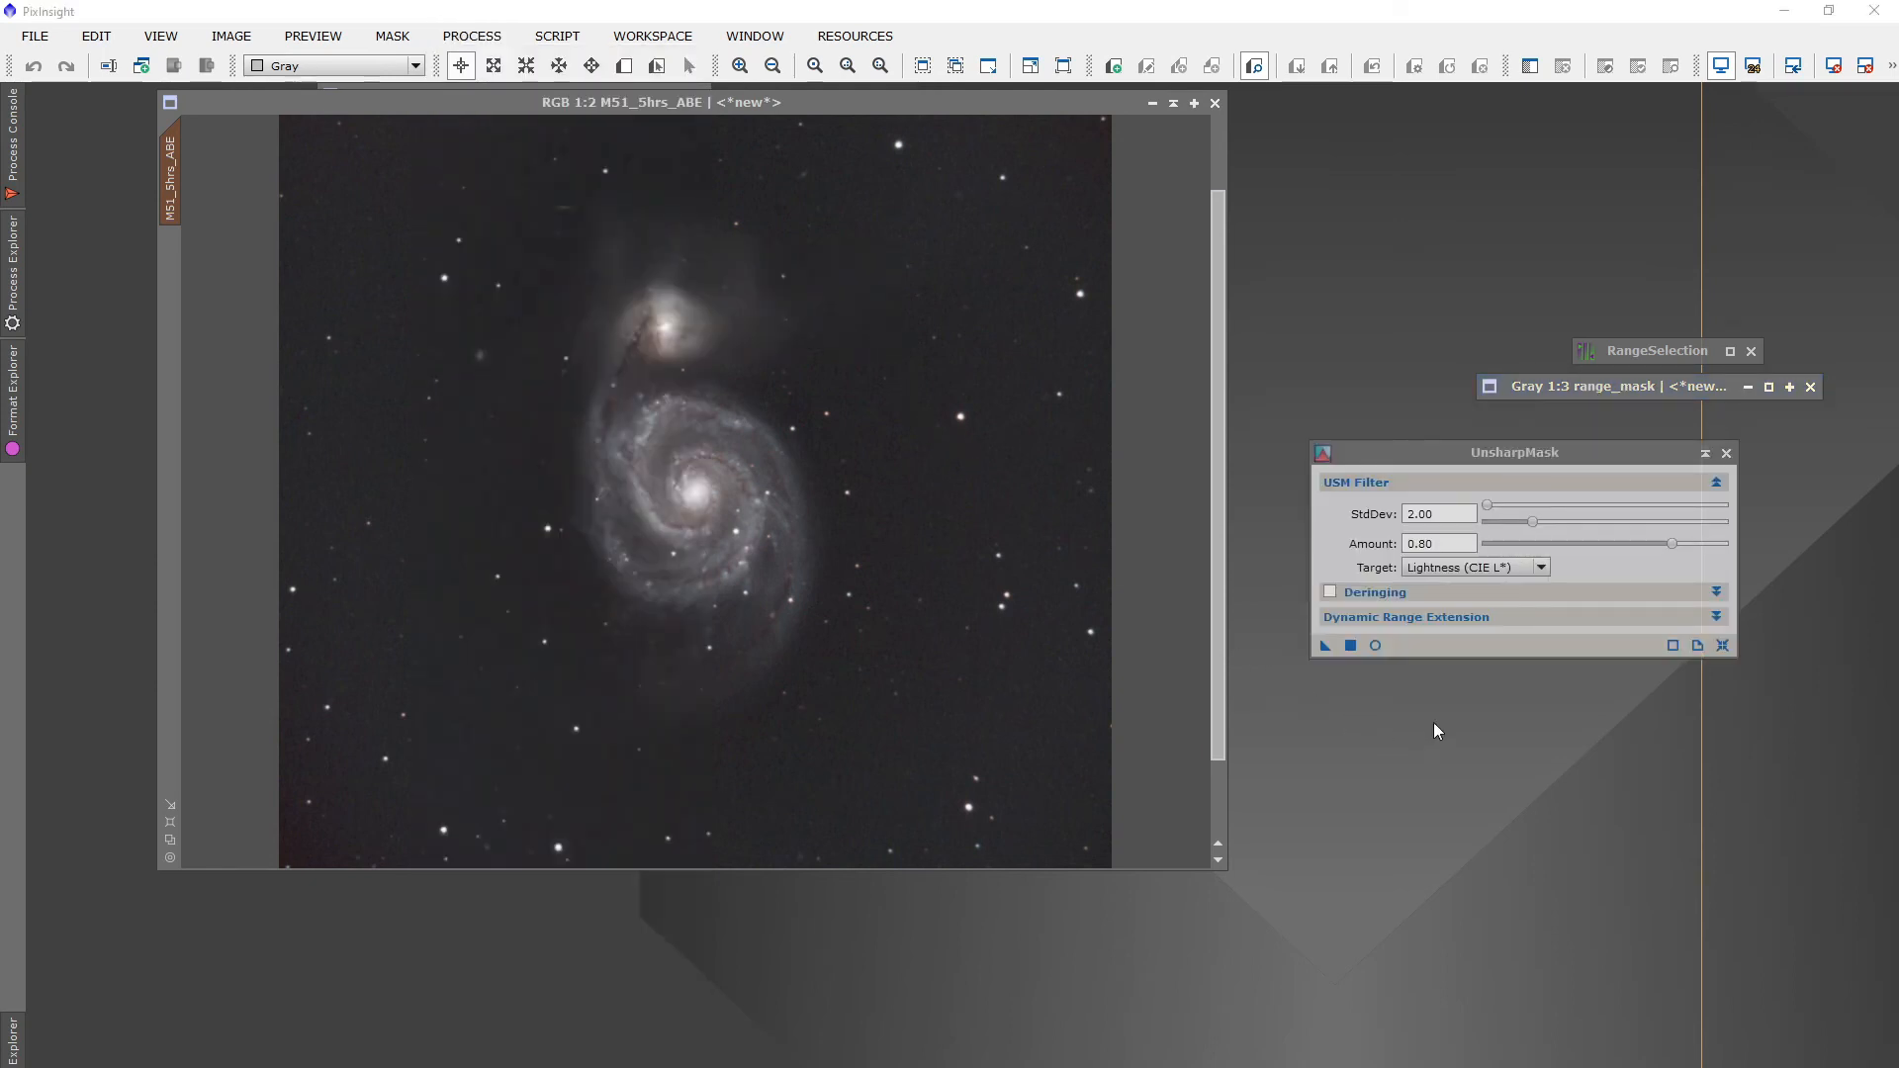
pyautogui.click(1376, 649)
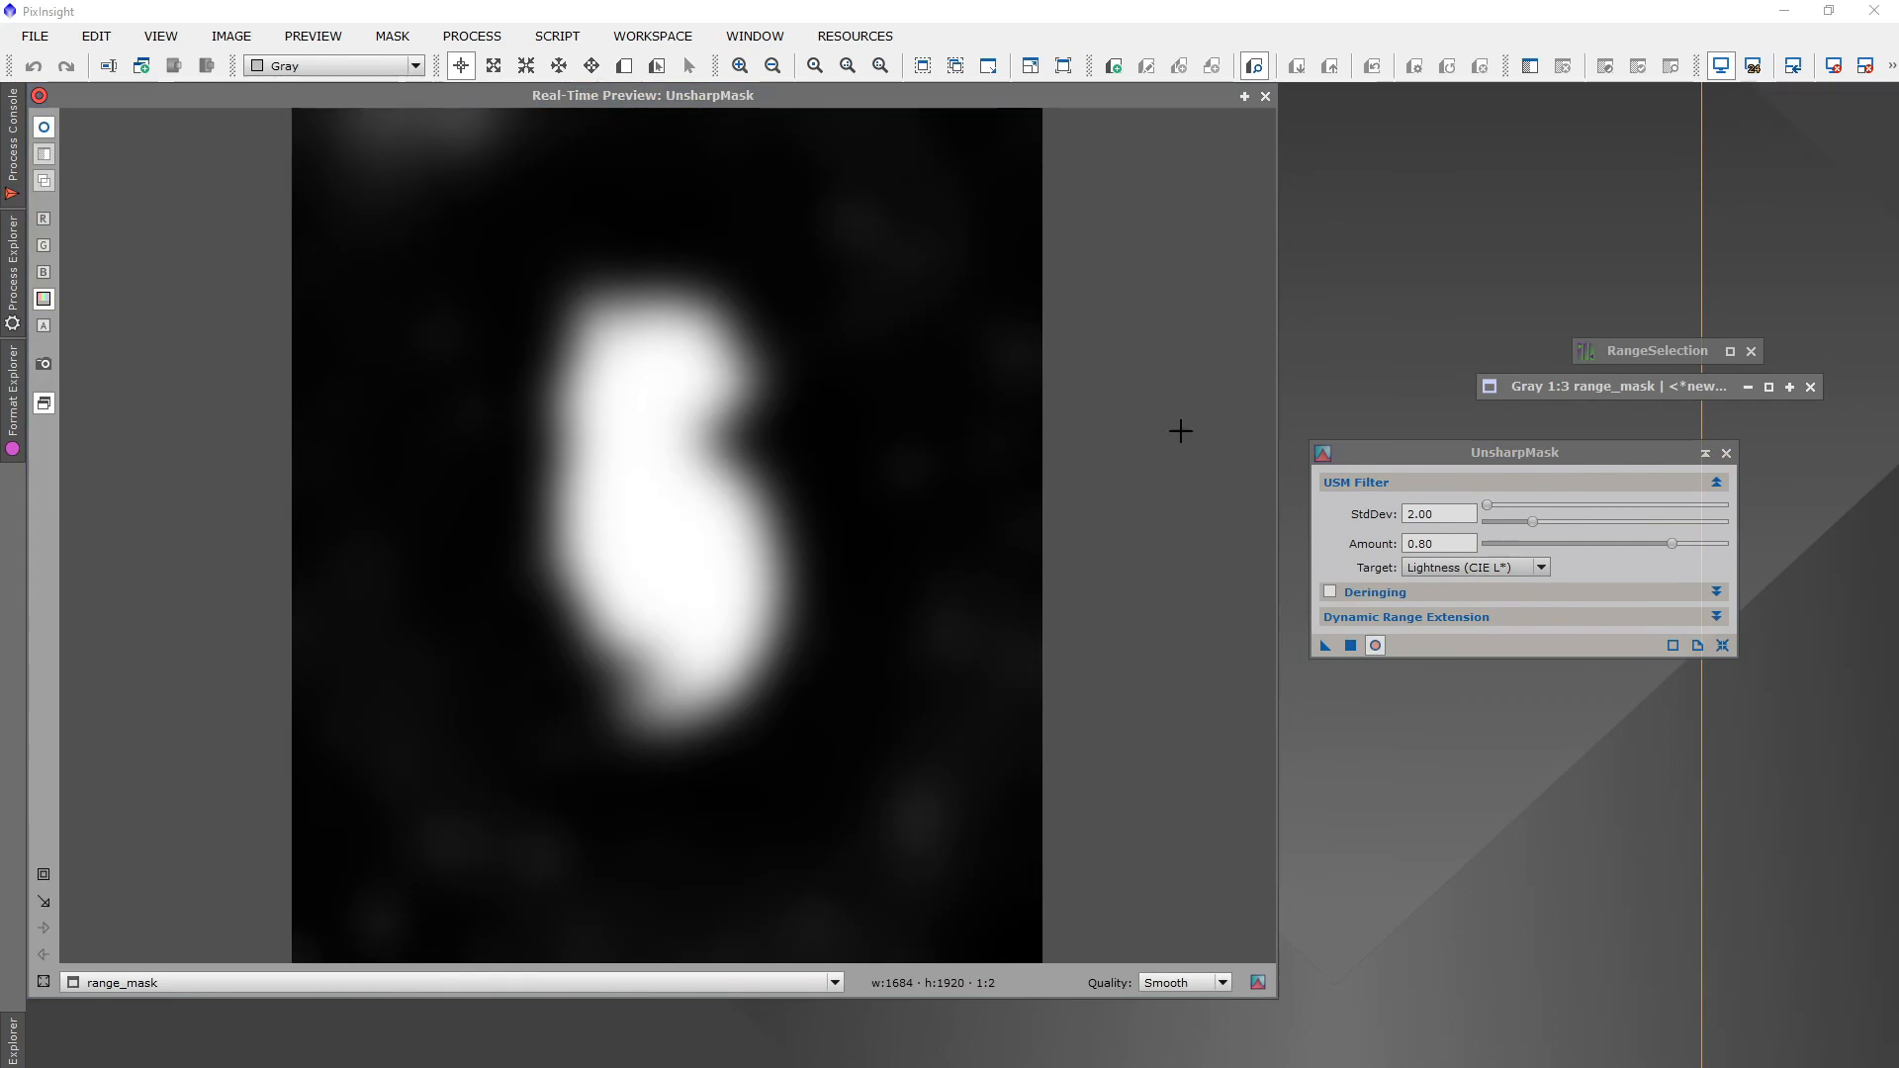
pyautogui.click(1266, 97)
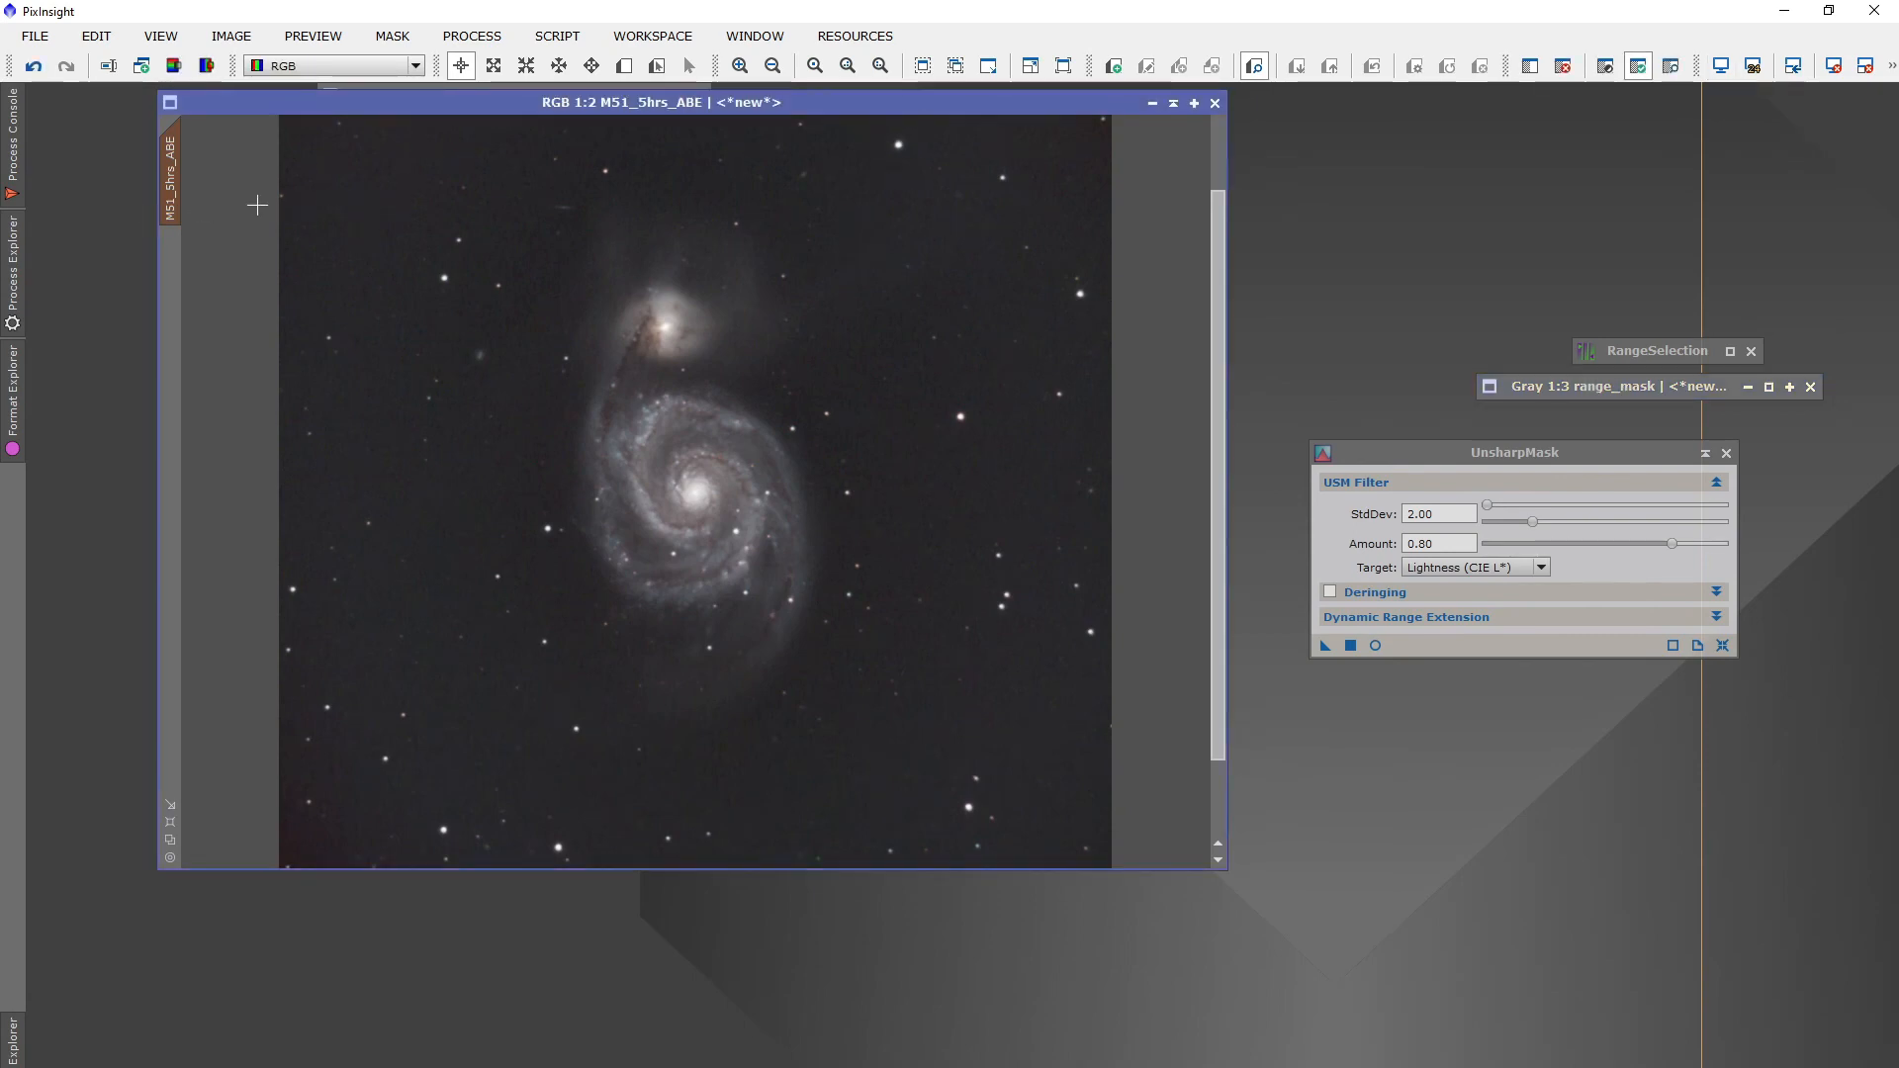
pyautogui.moveTo(238, 107); pyautogui.dragTo(211, 144)
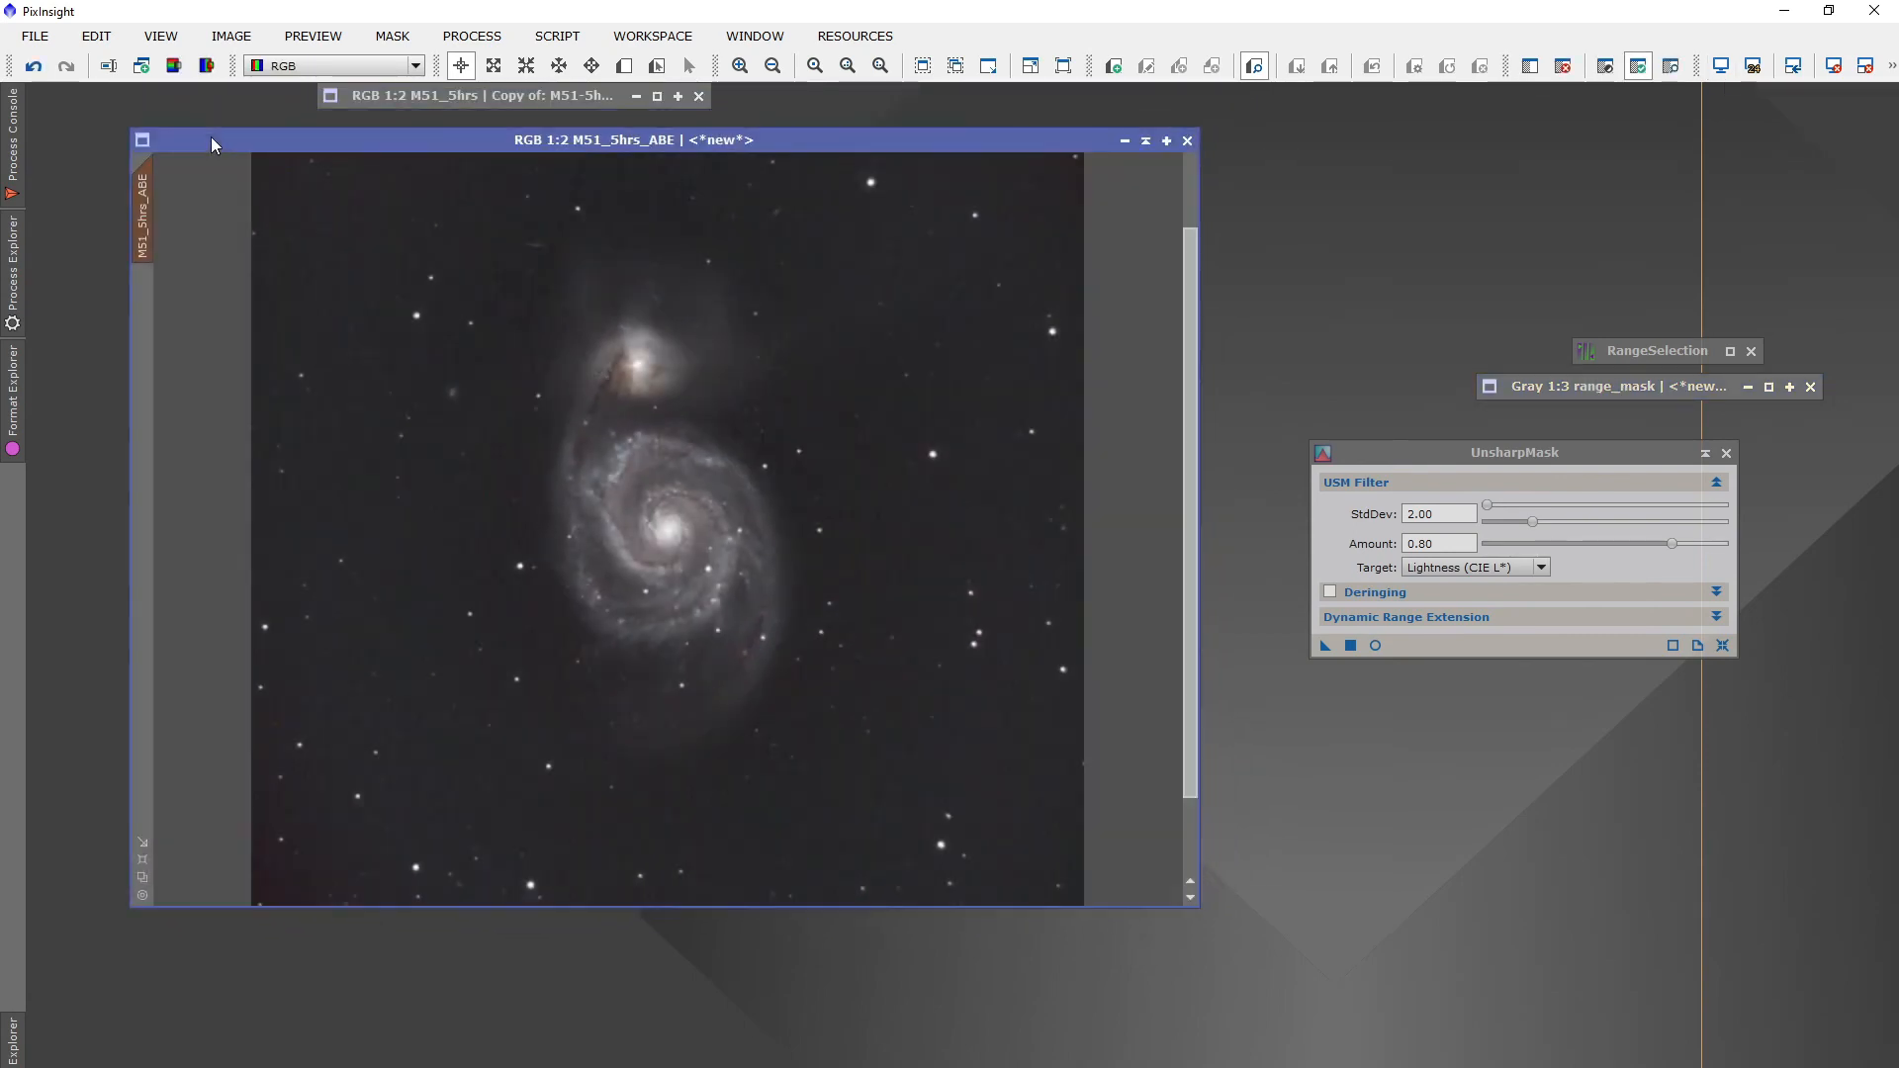
pyautogui.click(1375, 645)
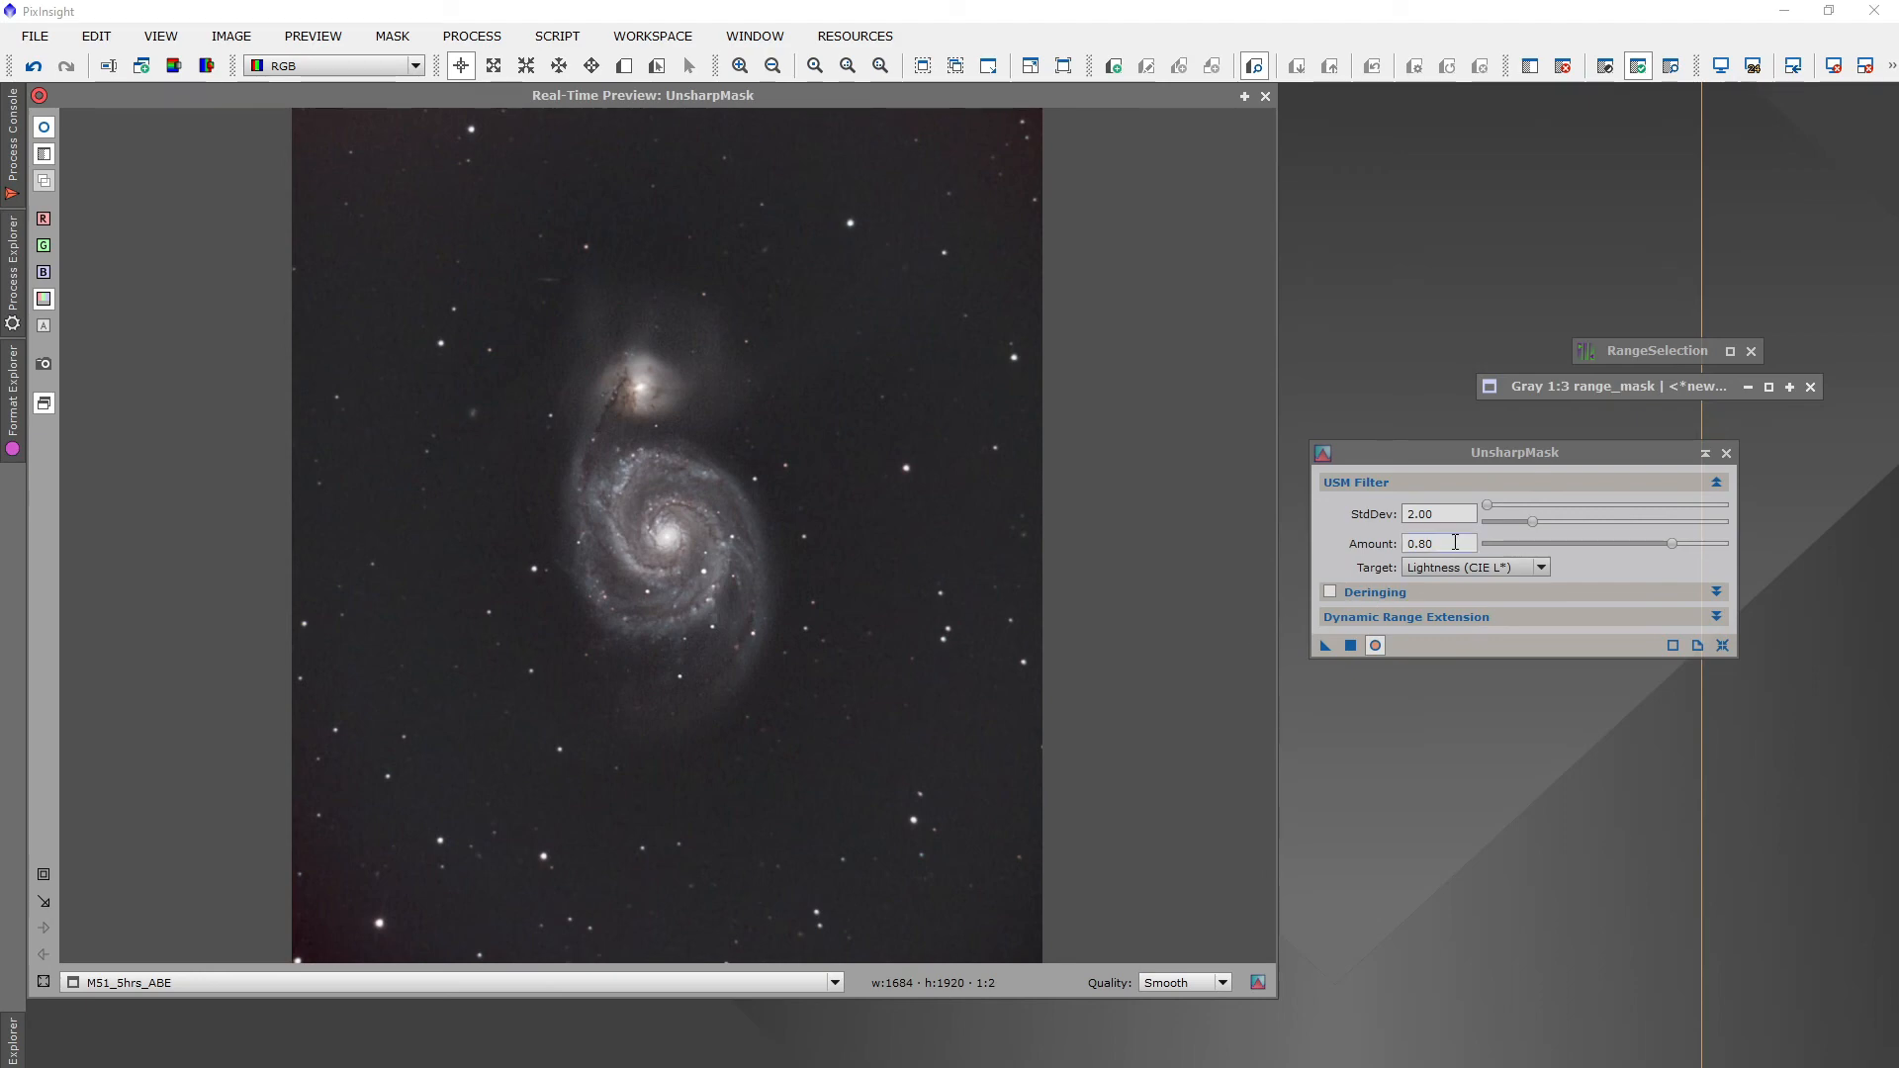
pyautogui.click(1721, 645)
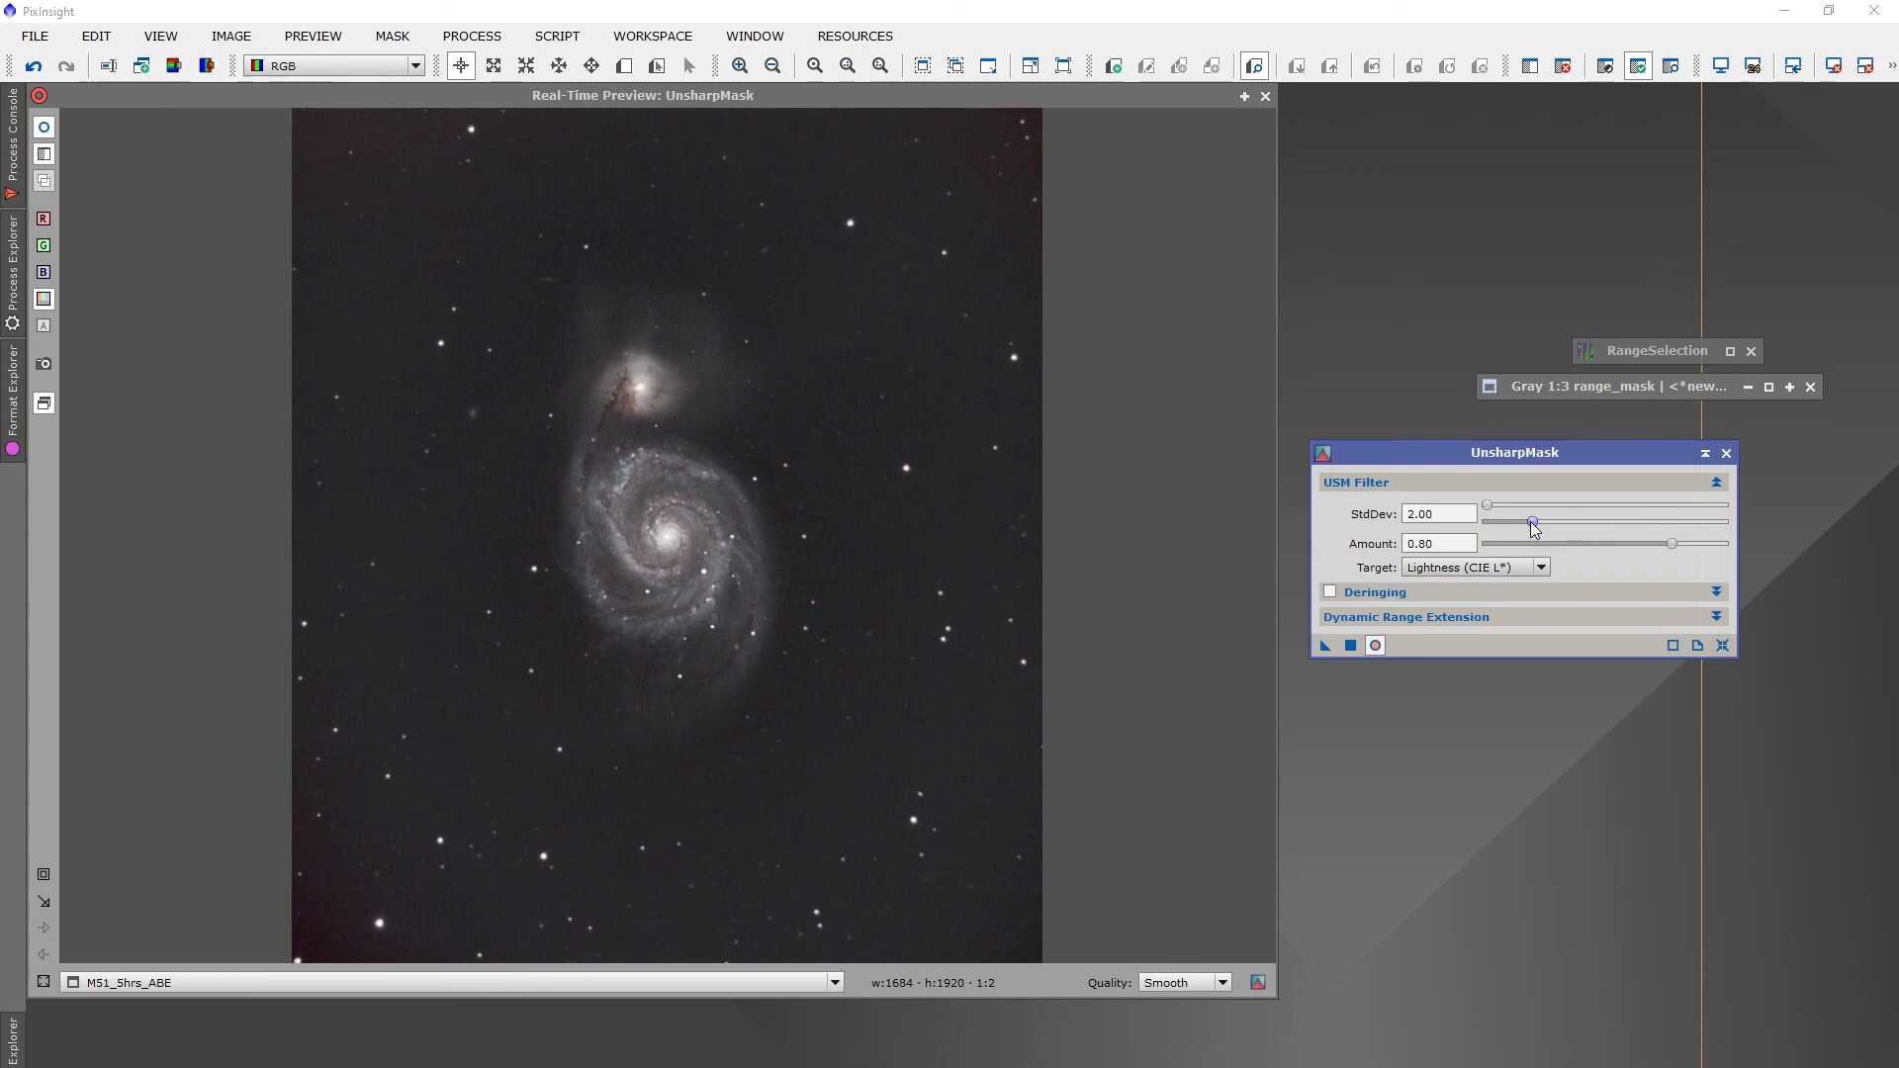
# Sharpen the masked galaxy with UnsharpMask at StdDev 3.00 and amount 0.80, and close the preview
pyautogui.moveTo(1531, 521); pyautogui.dragTo(1591, 538)
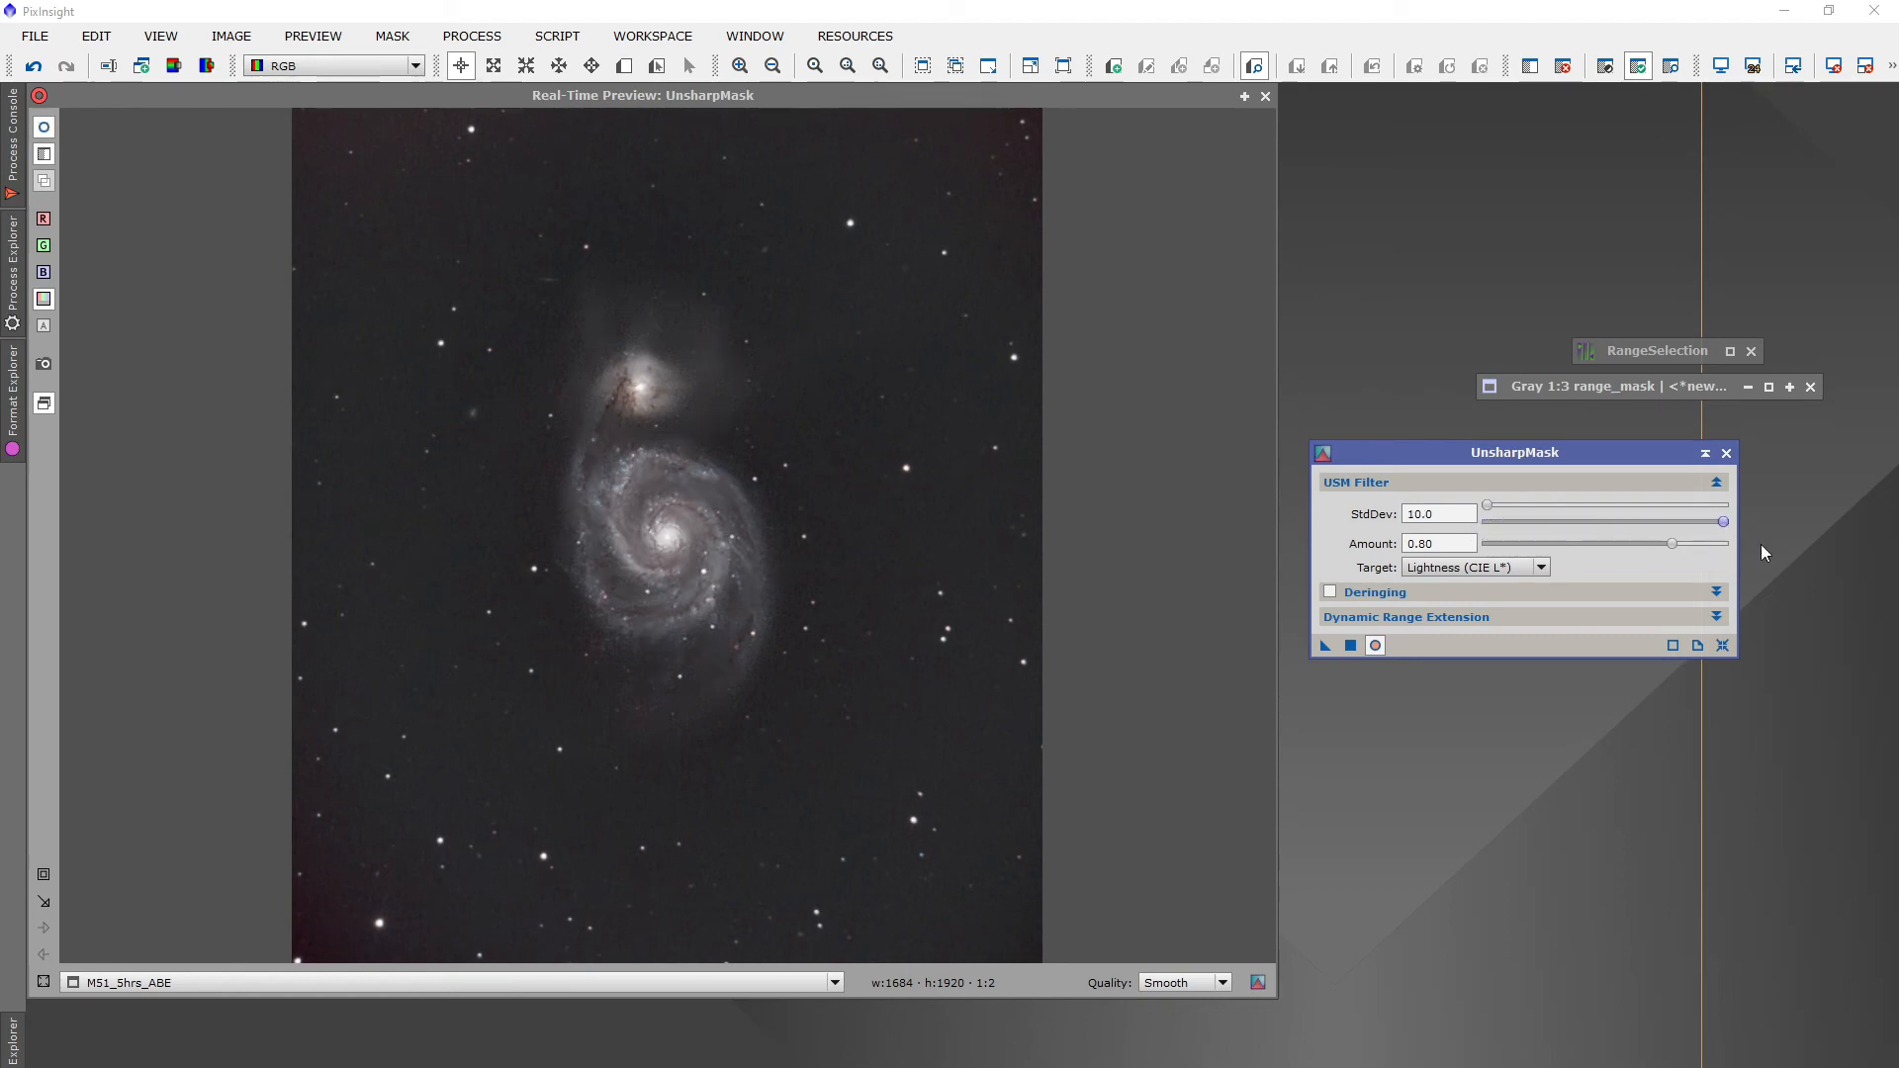
pyautogui.moveTo(1722, 522); pyautogui.dragTo(1573, 531)
pyautogui.moveTo(1574, 522); pyautogui.dragTo(1517, 524)
pyautogui.moveTo(1534, 516); pyautogui.dragTo(1580, 504)
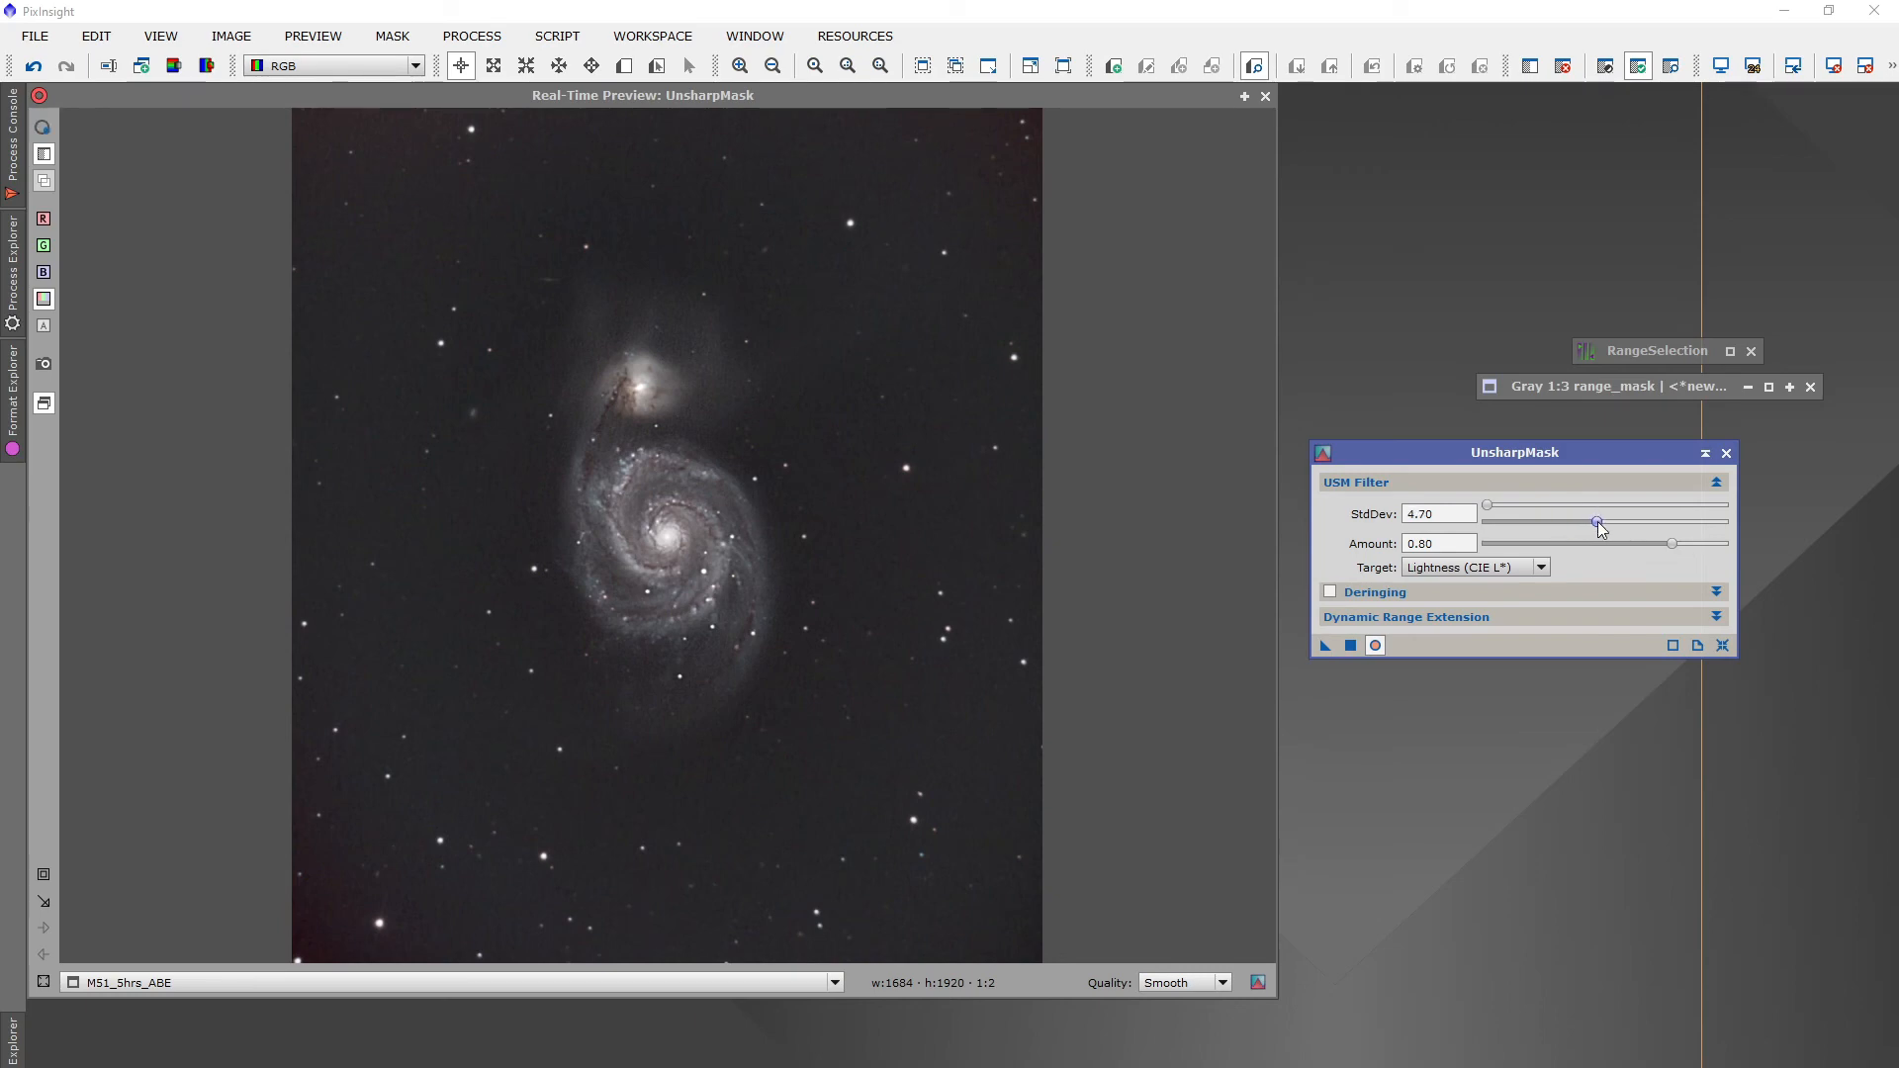
pyautogui.moveTo(1595, 521); pyautogui.dragTo(1559, 534)
pyautogui.click(1351, 646)
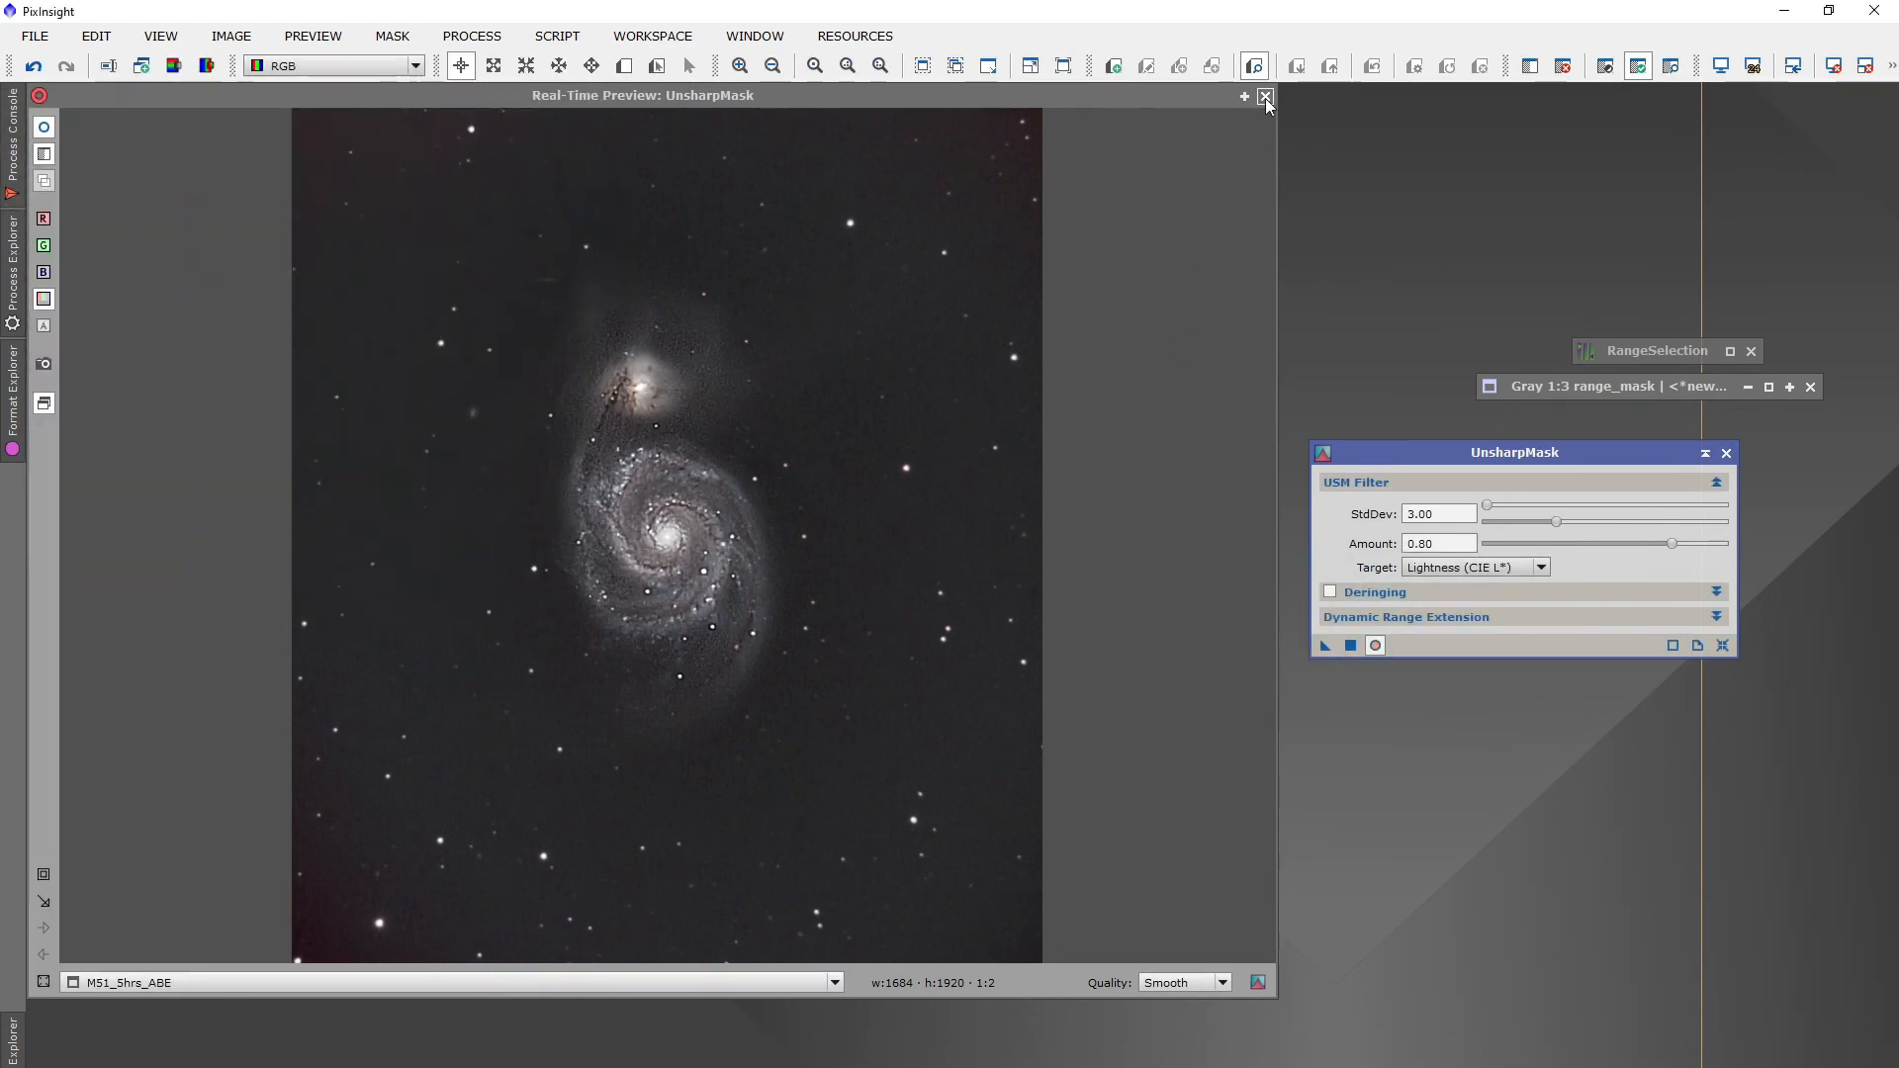
pyautogui.click(1266, 96)
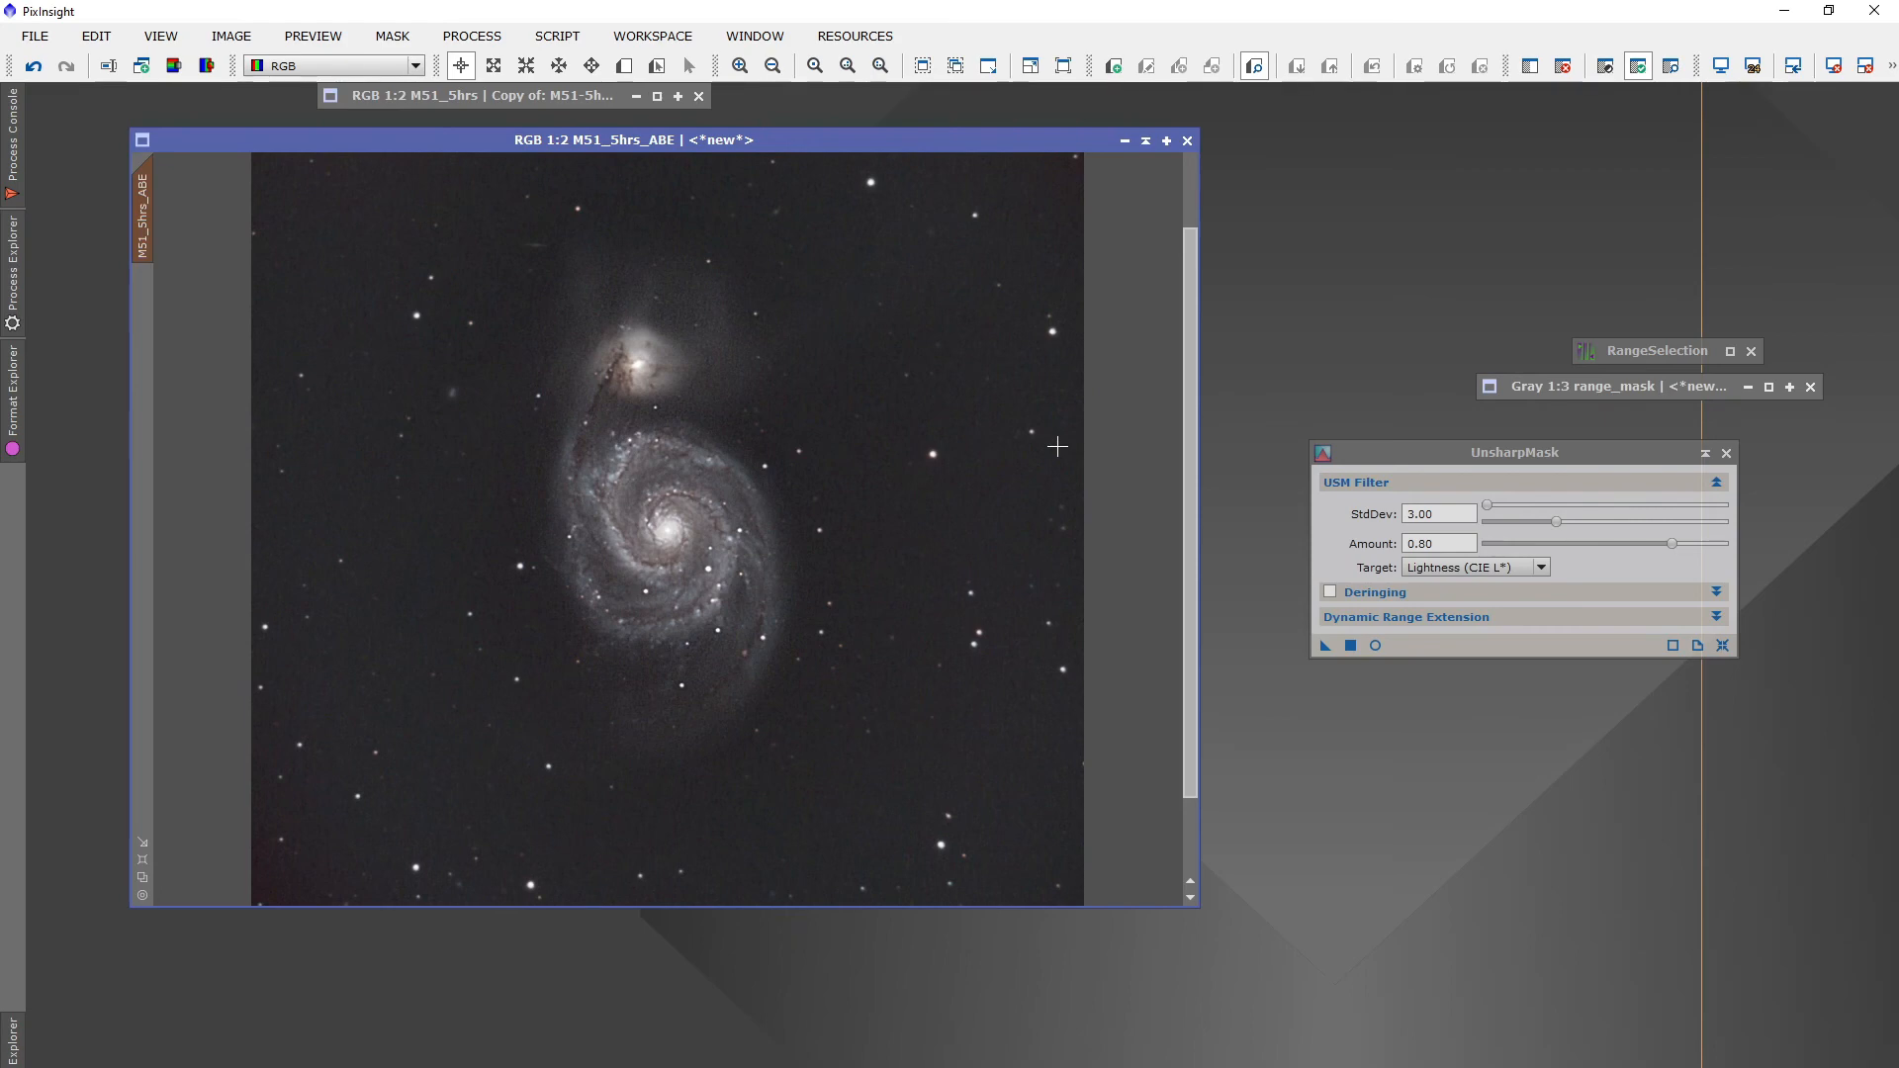
# Close UnsharpMask, the range_mask image and RangeSelection, accepting that the mask references are broken
pyautogui.click(1725, 453)
pyautogui.click(1725, 453)
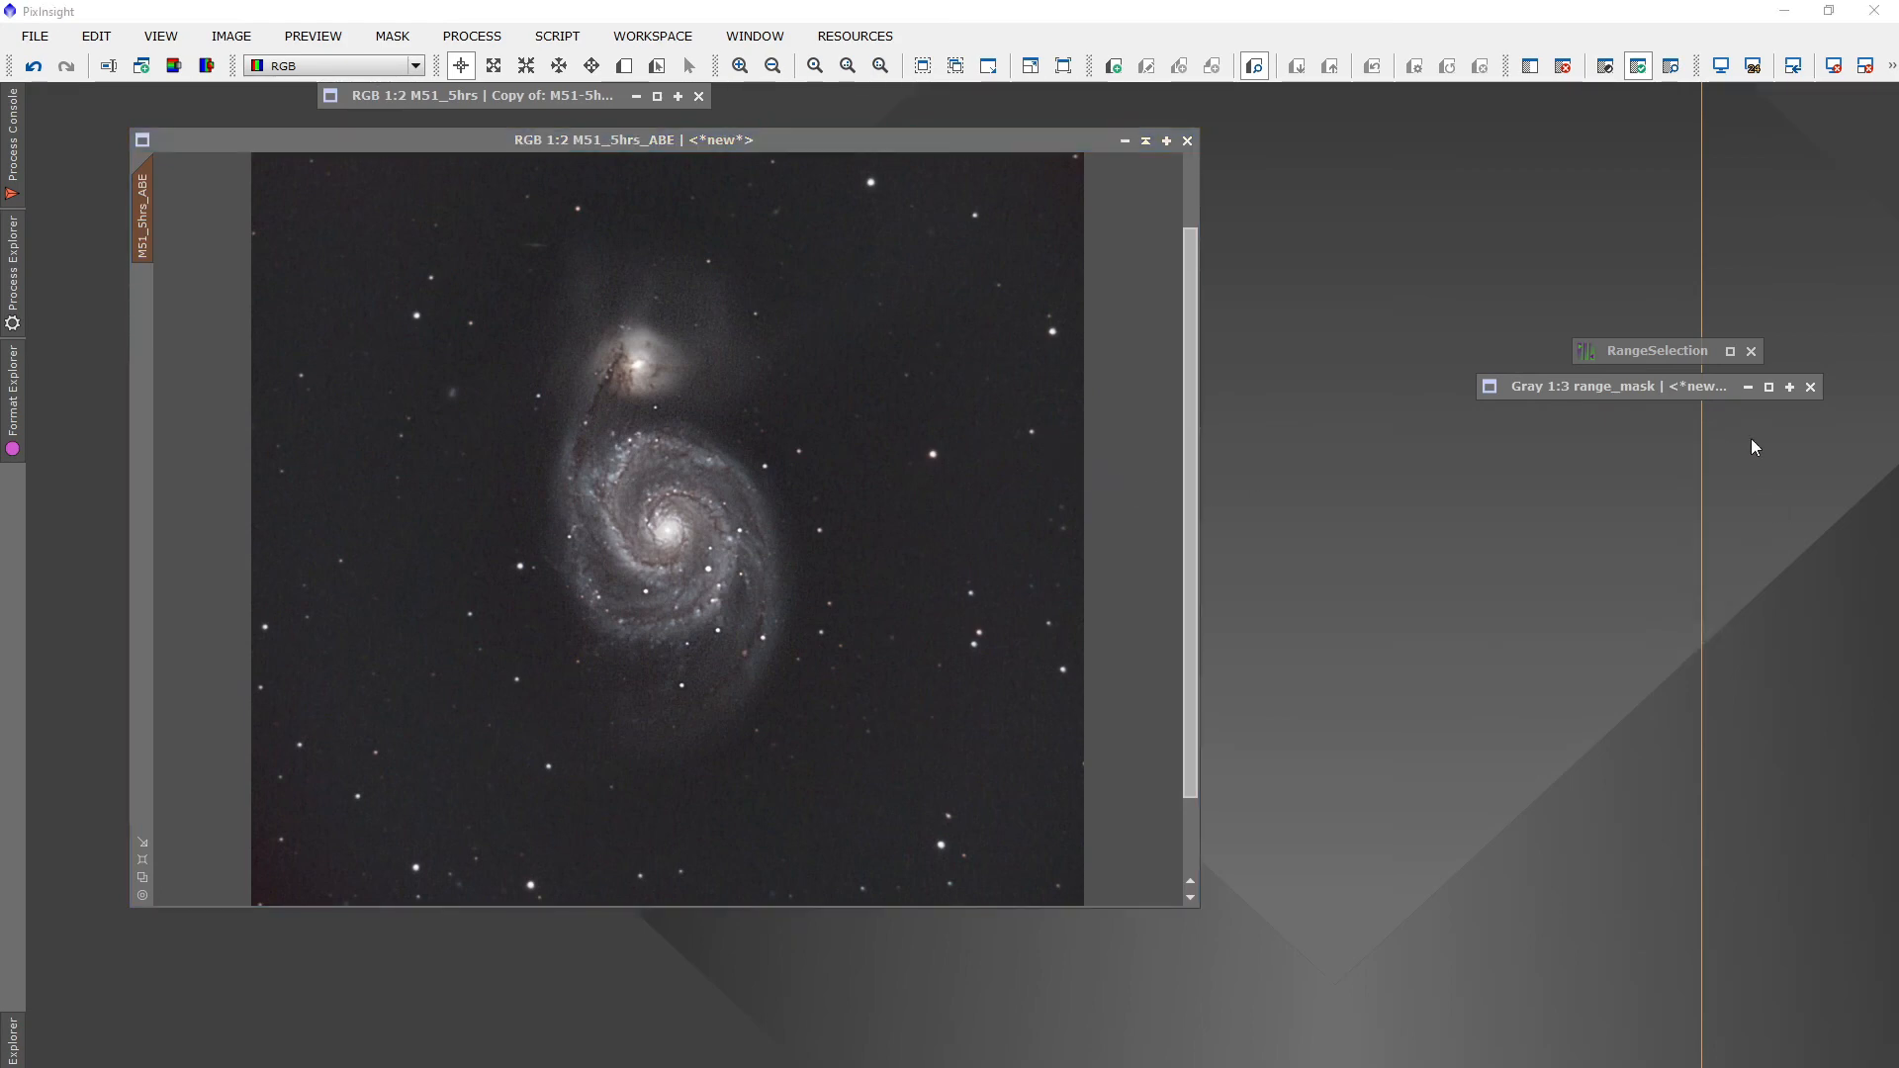
pyautogui.click(1810, 388)
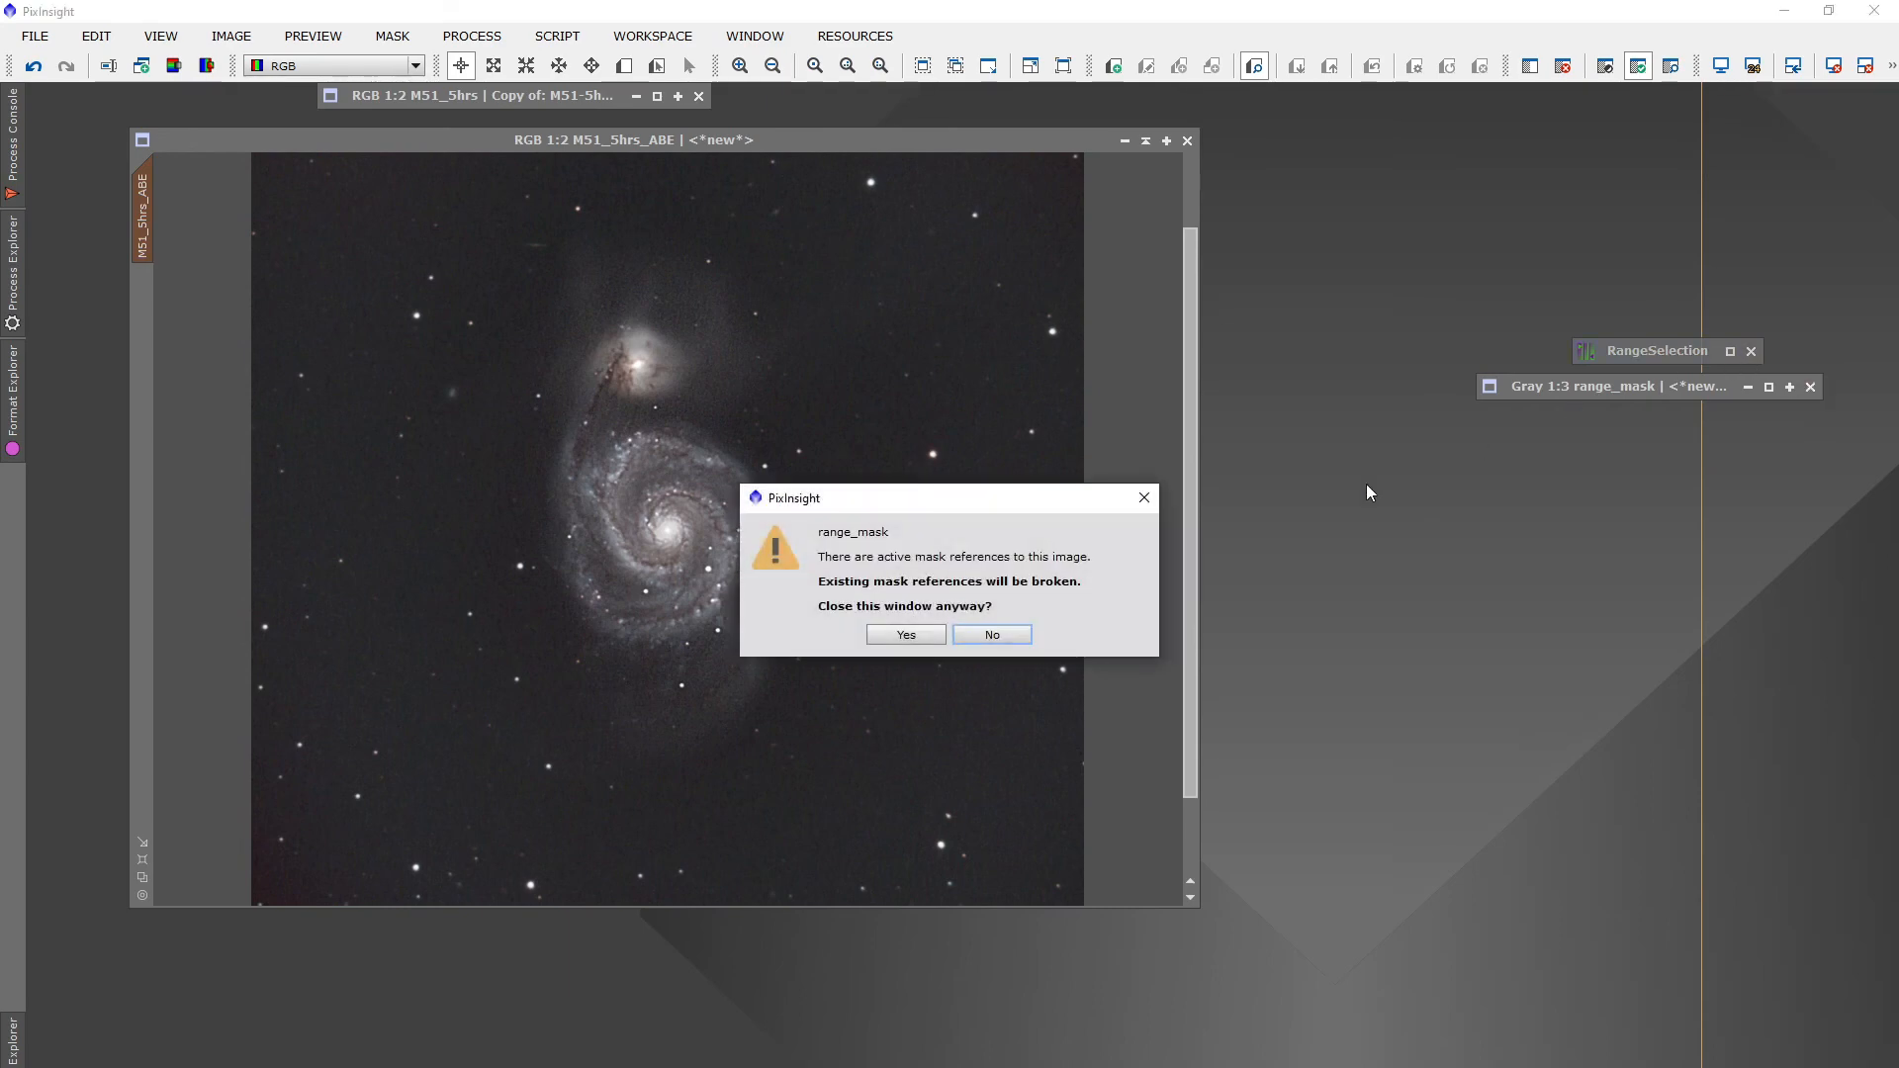
pyautogui.click(929, 633)
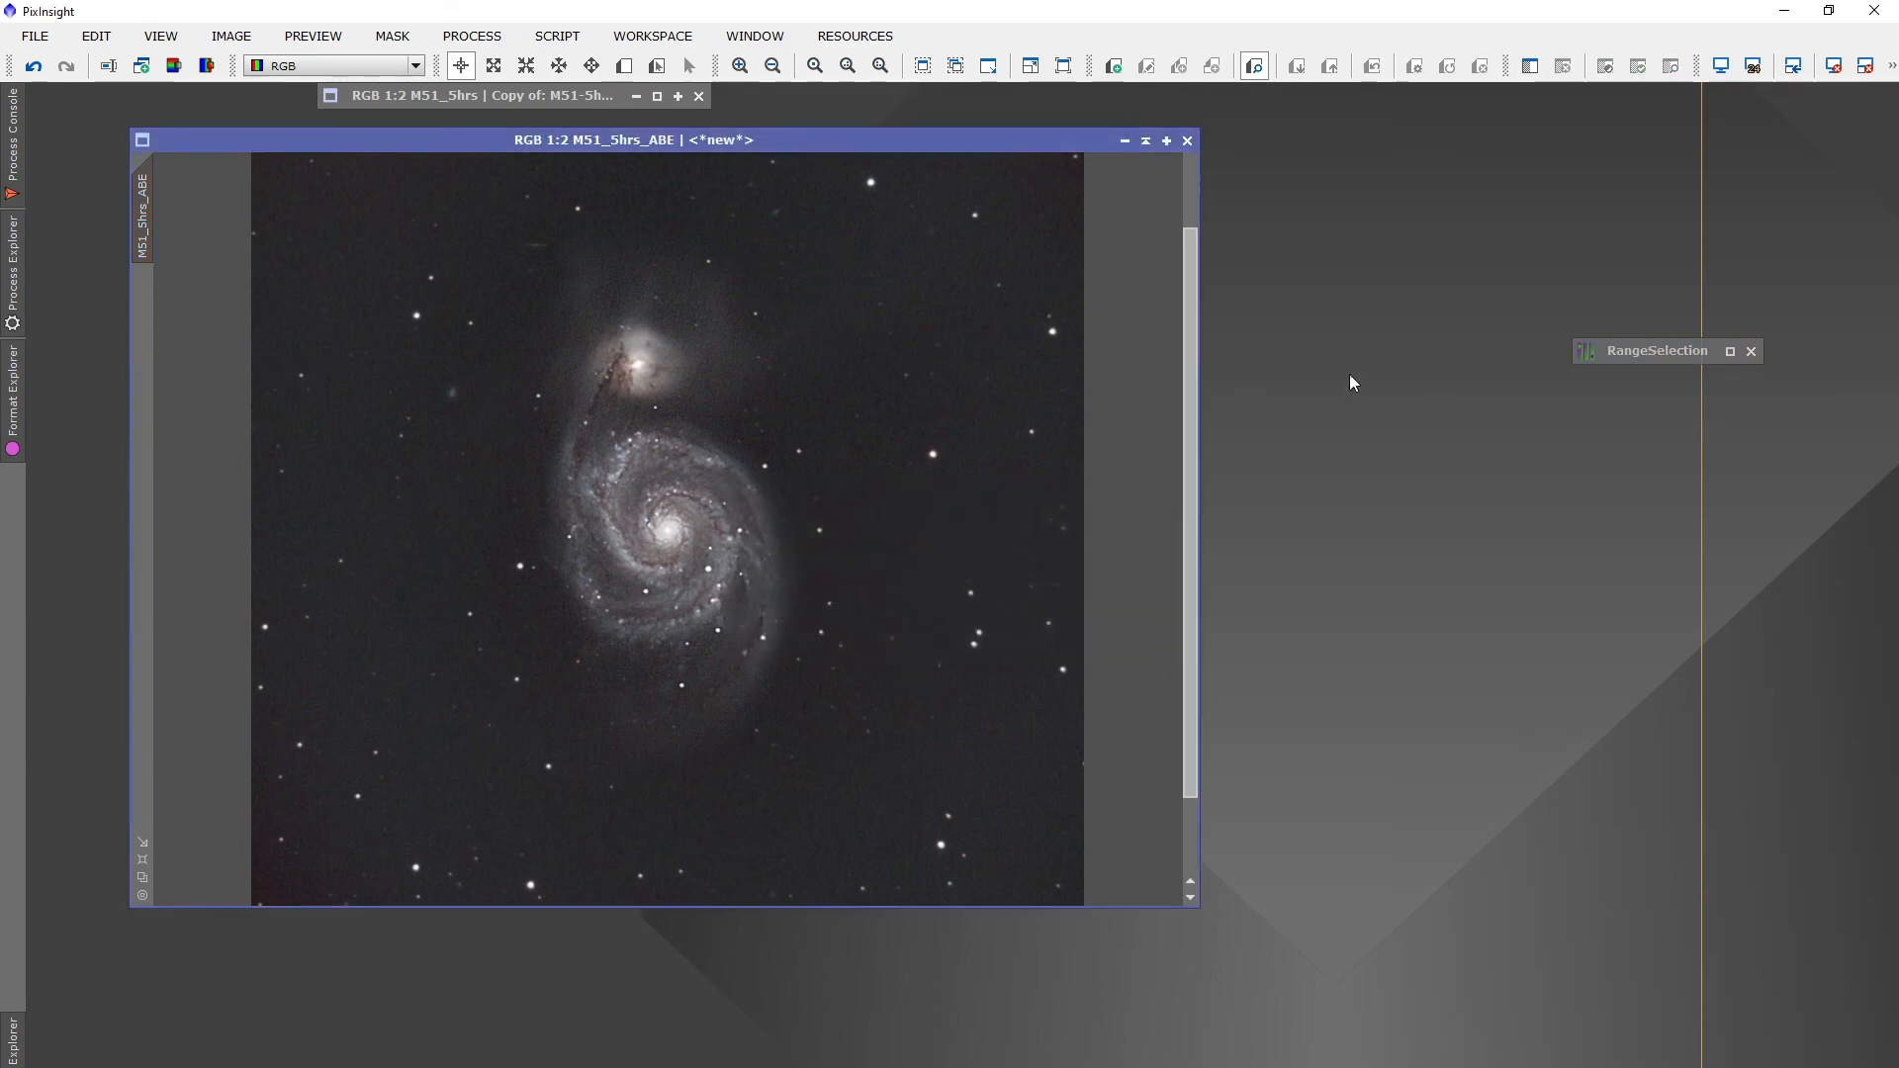
pyautogui.click(1751, 351)
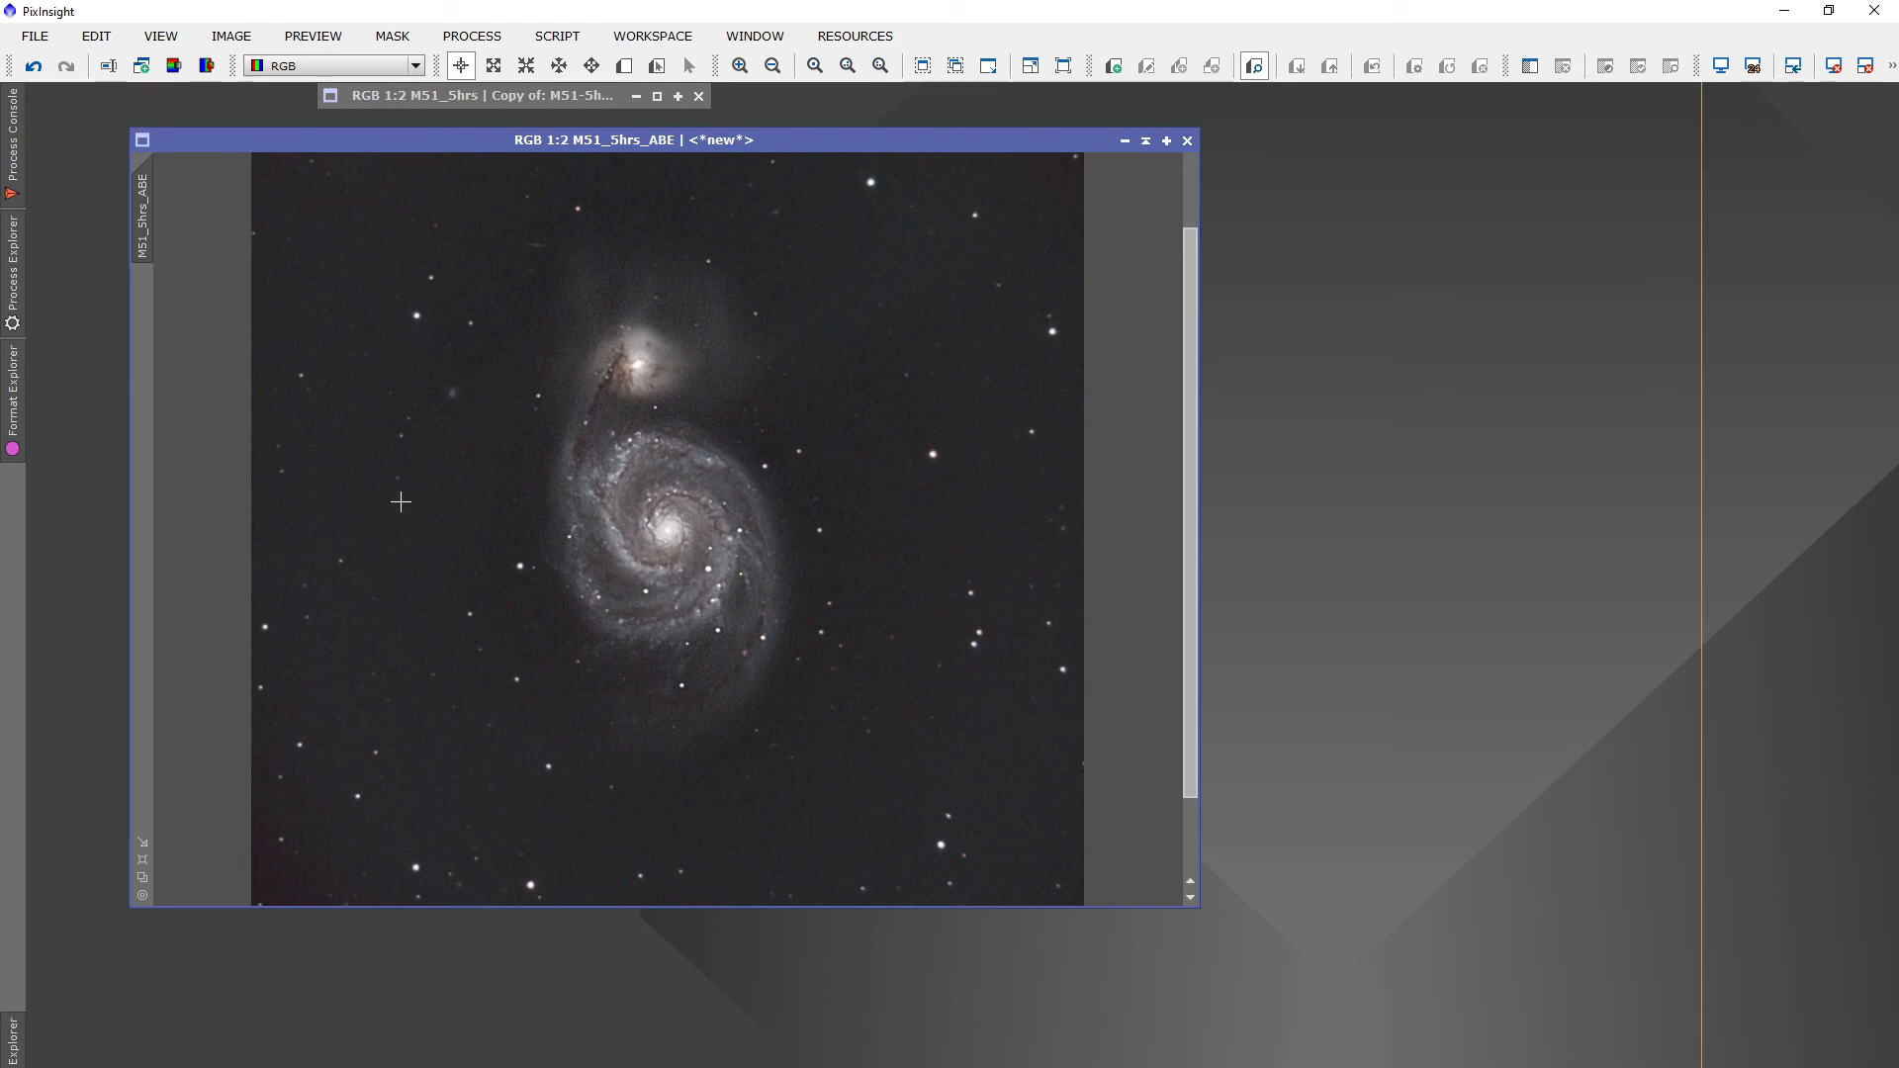
# Open CurvesTransformation beside the galaxy image and start a real-time preview of M51_5hrs_ABE
pyautogui.click(472, 36)
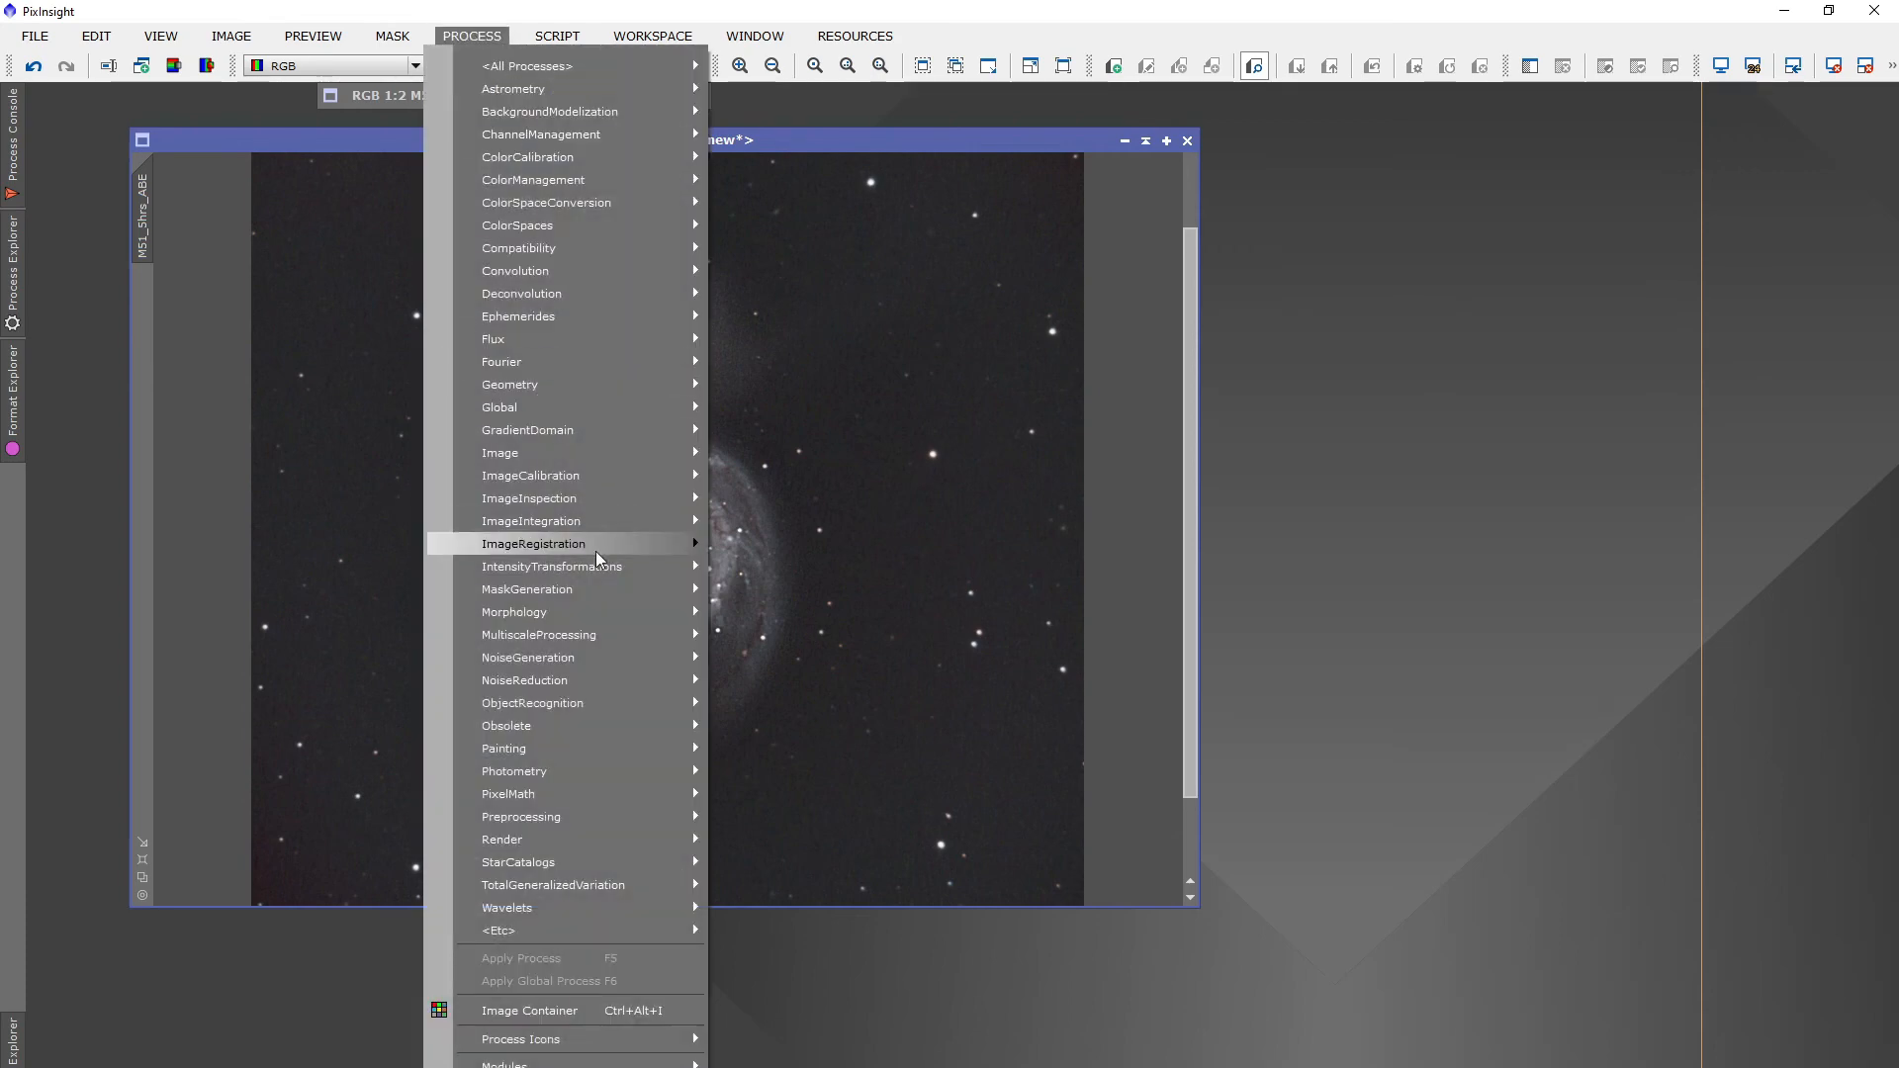
pyautogui.moveTo(602, 567)
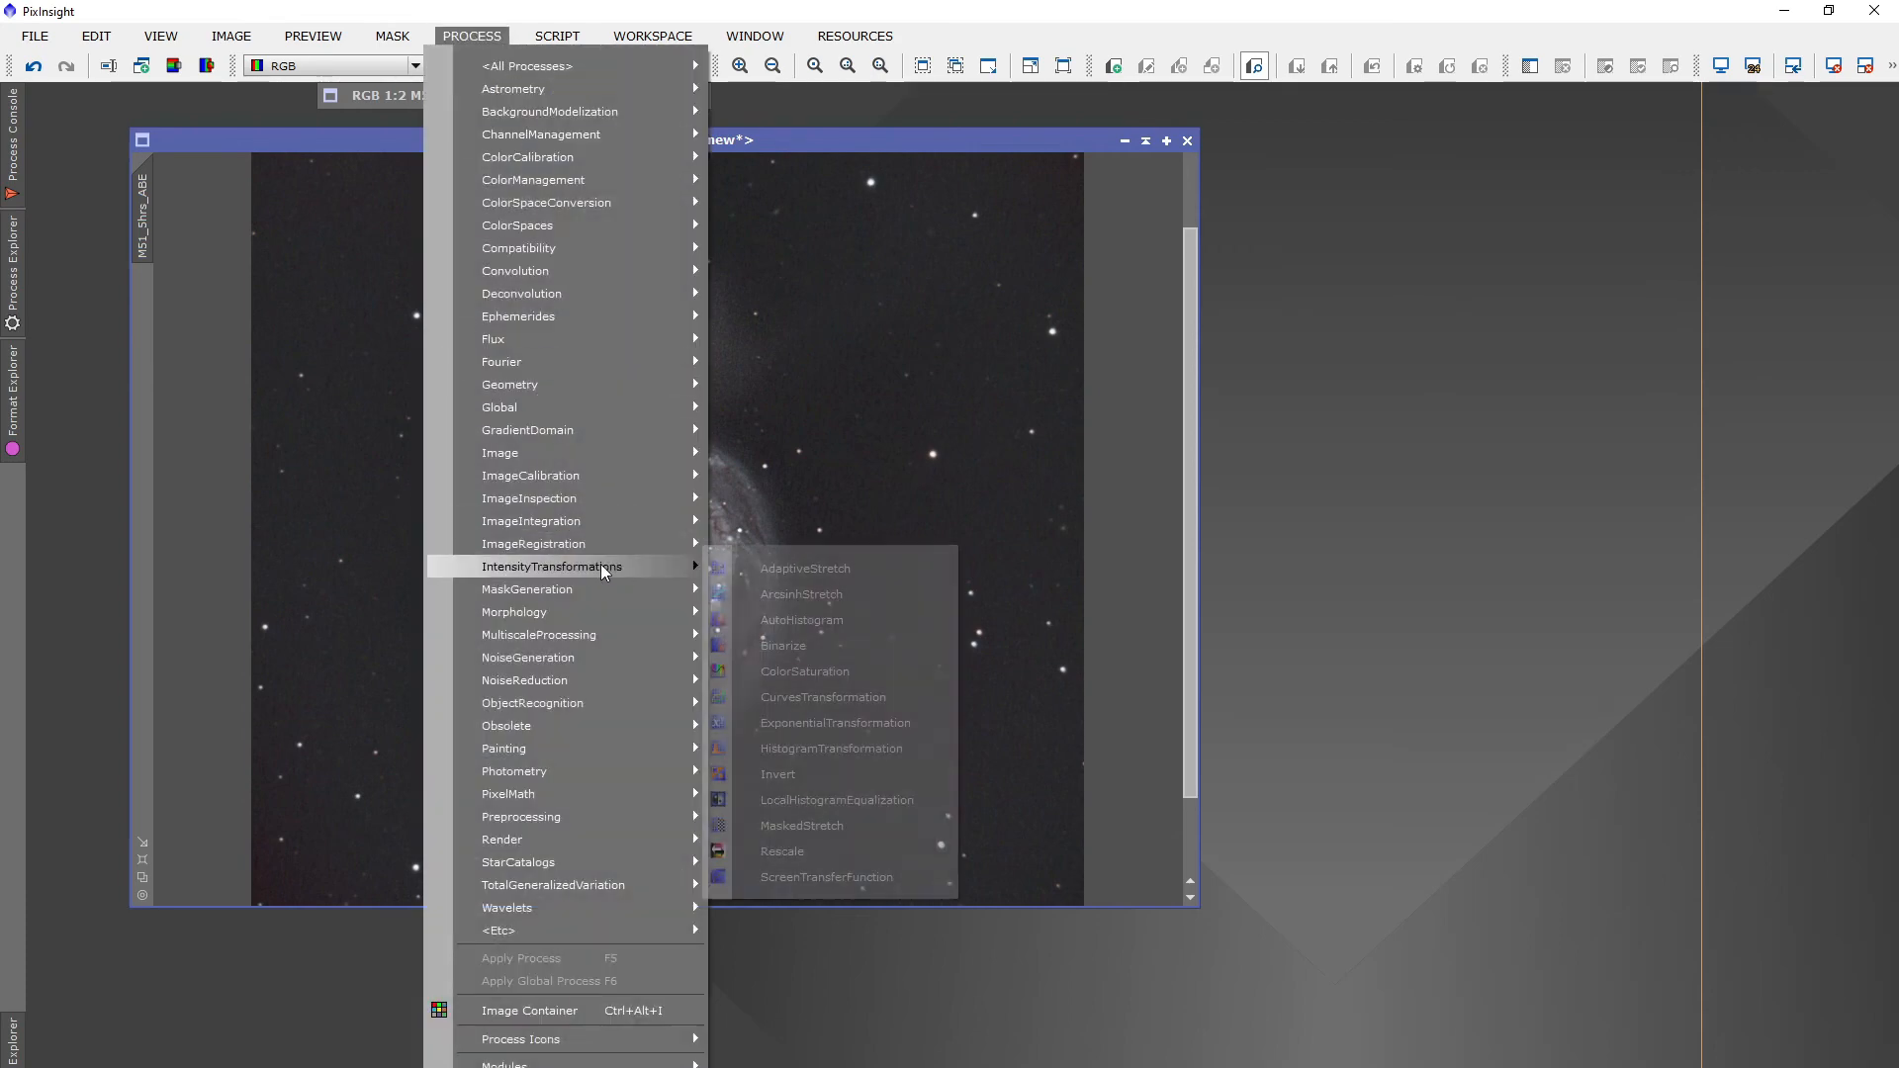
pyautogui.click(851, 696)
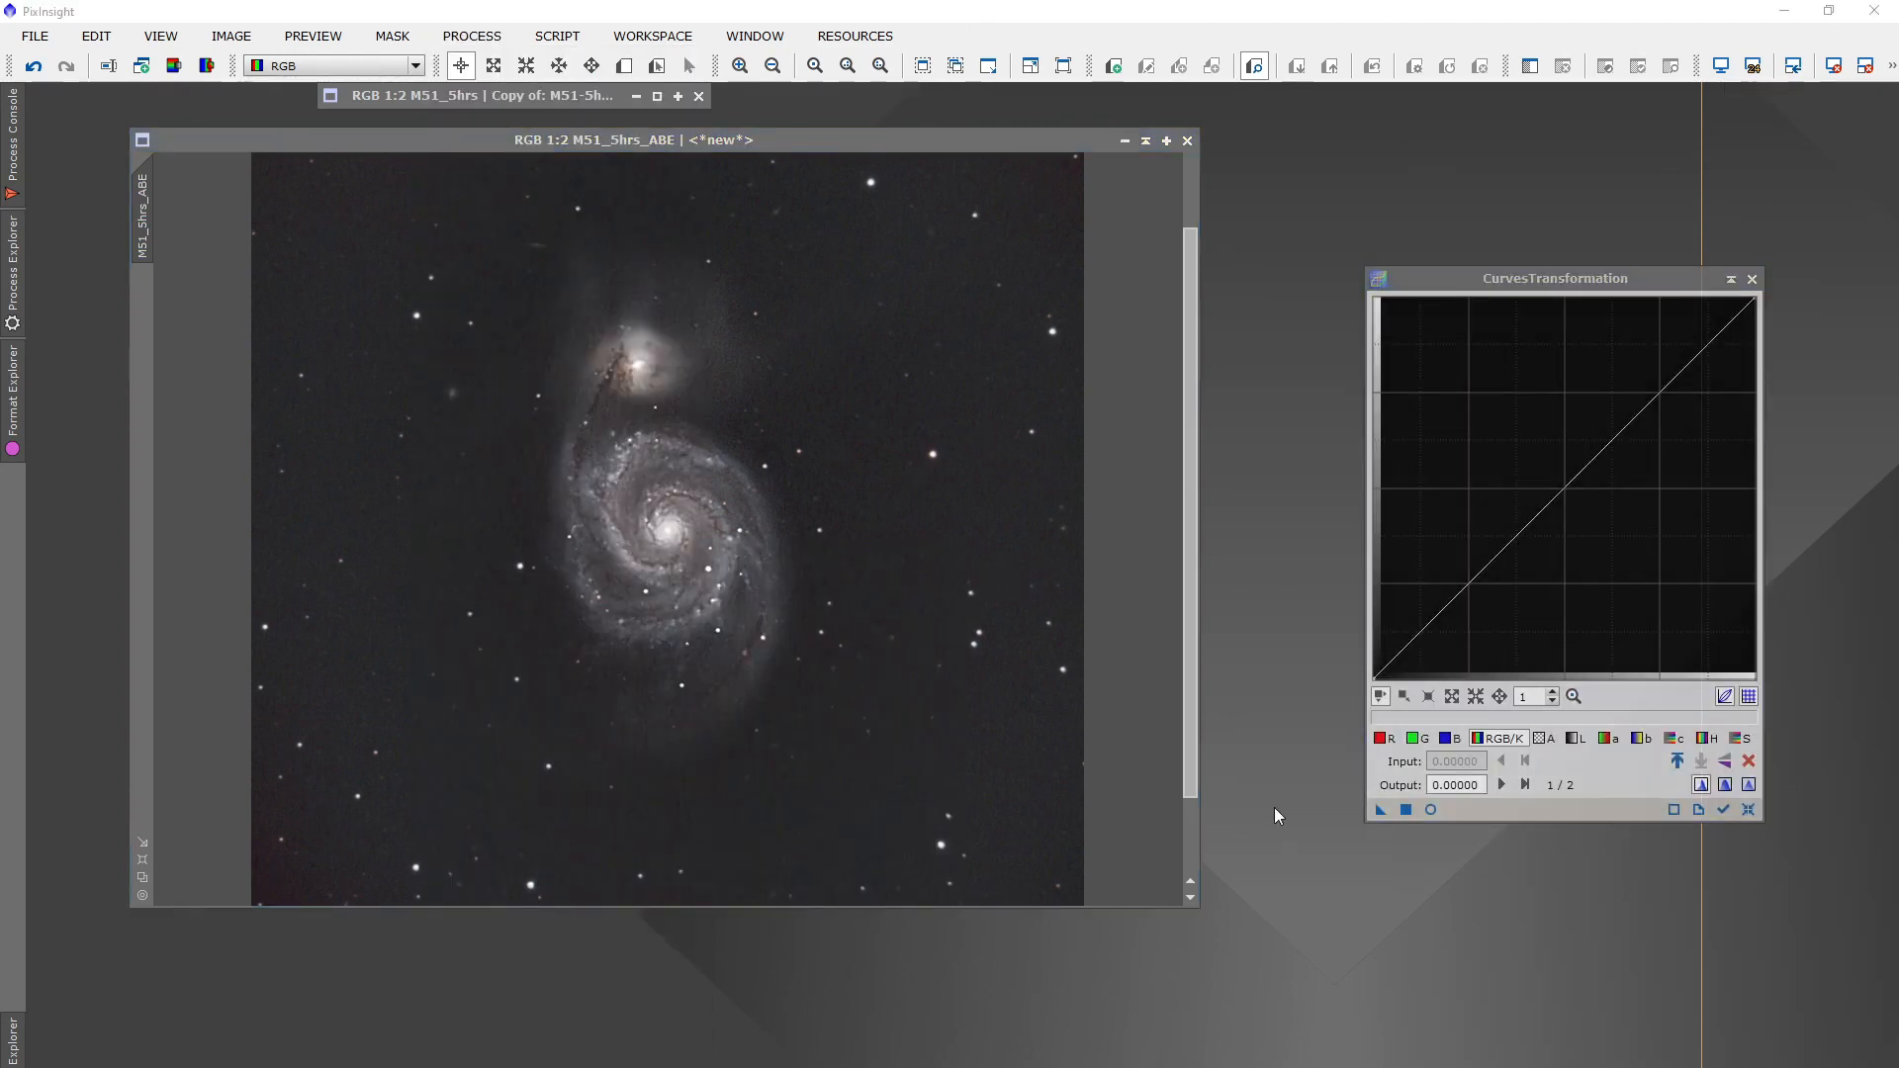
pyautogui.moveTo(880, 147); pyautogui.dragTo(831, 149)
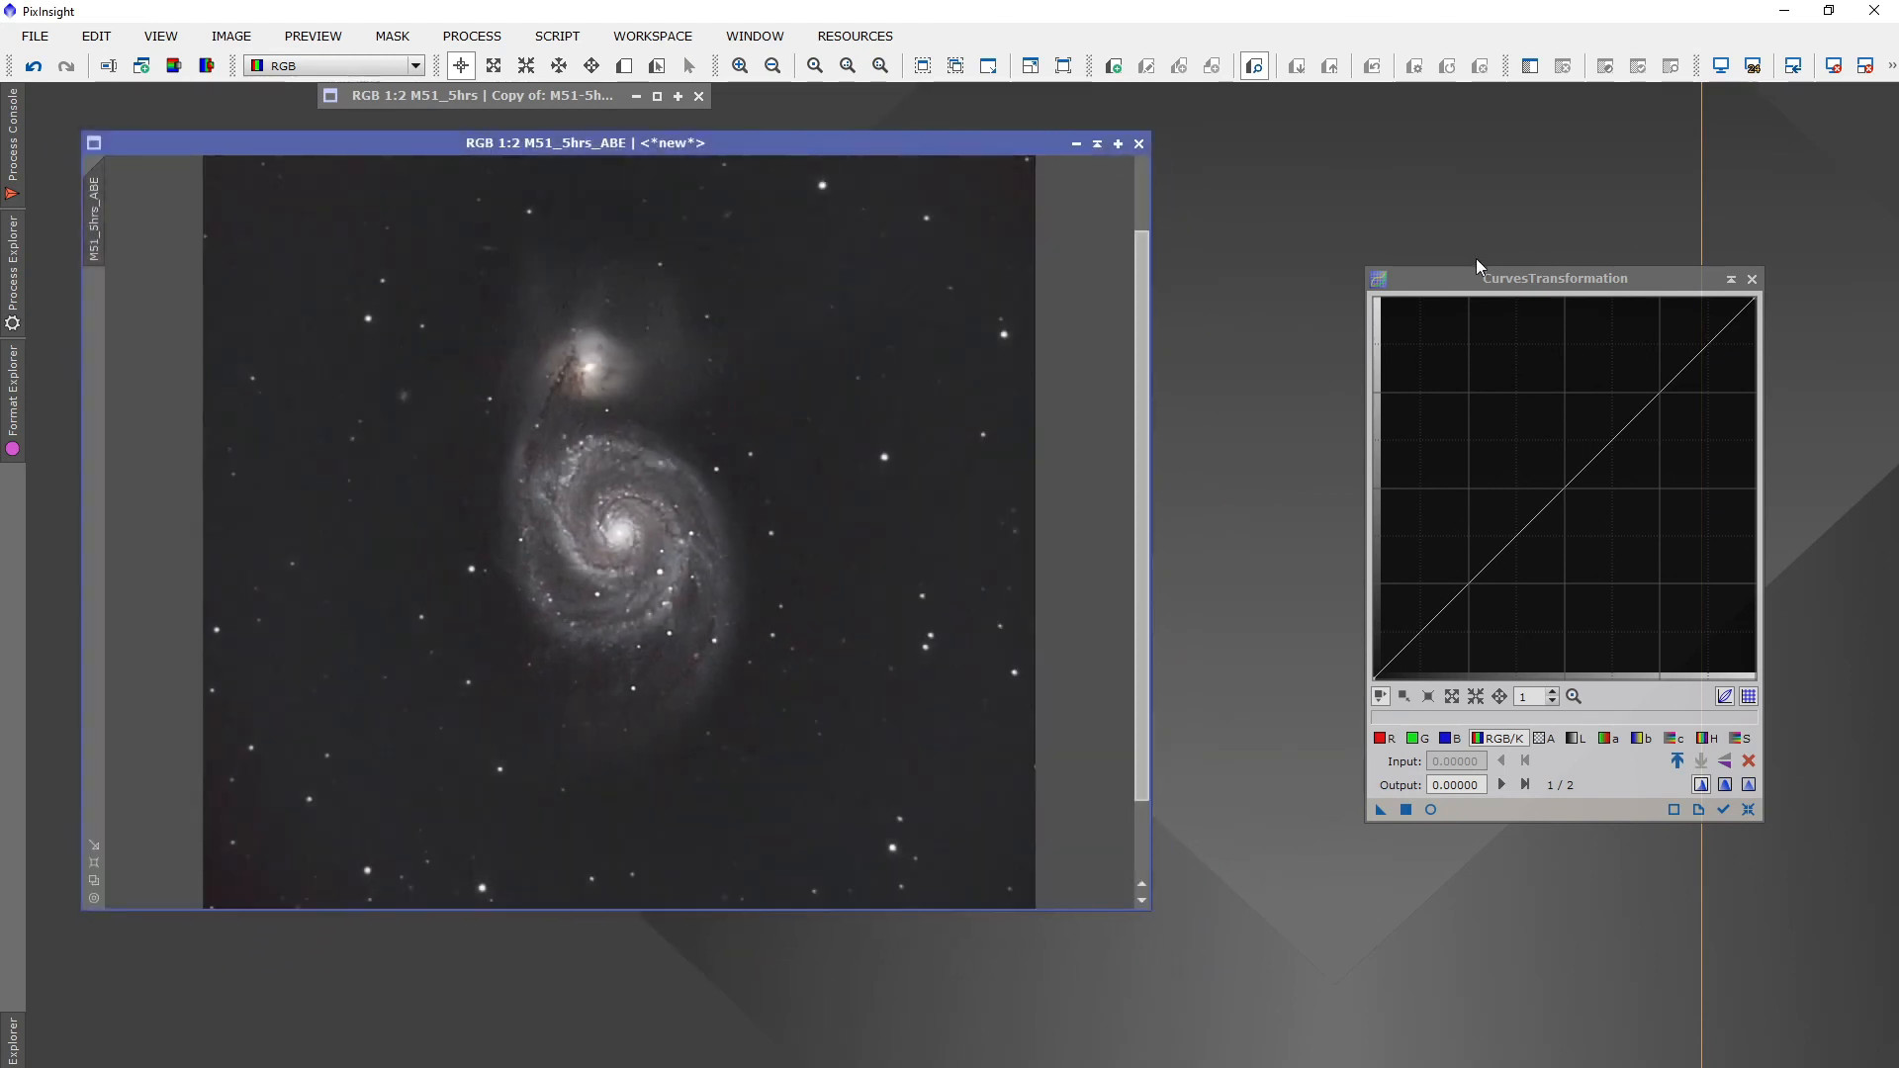
pyautogui.moveTo(1467, 269); pyautogui.dragTo(1368, 157)
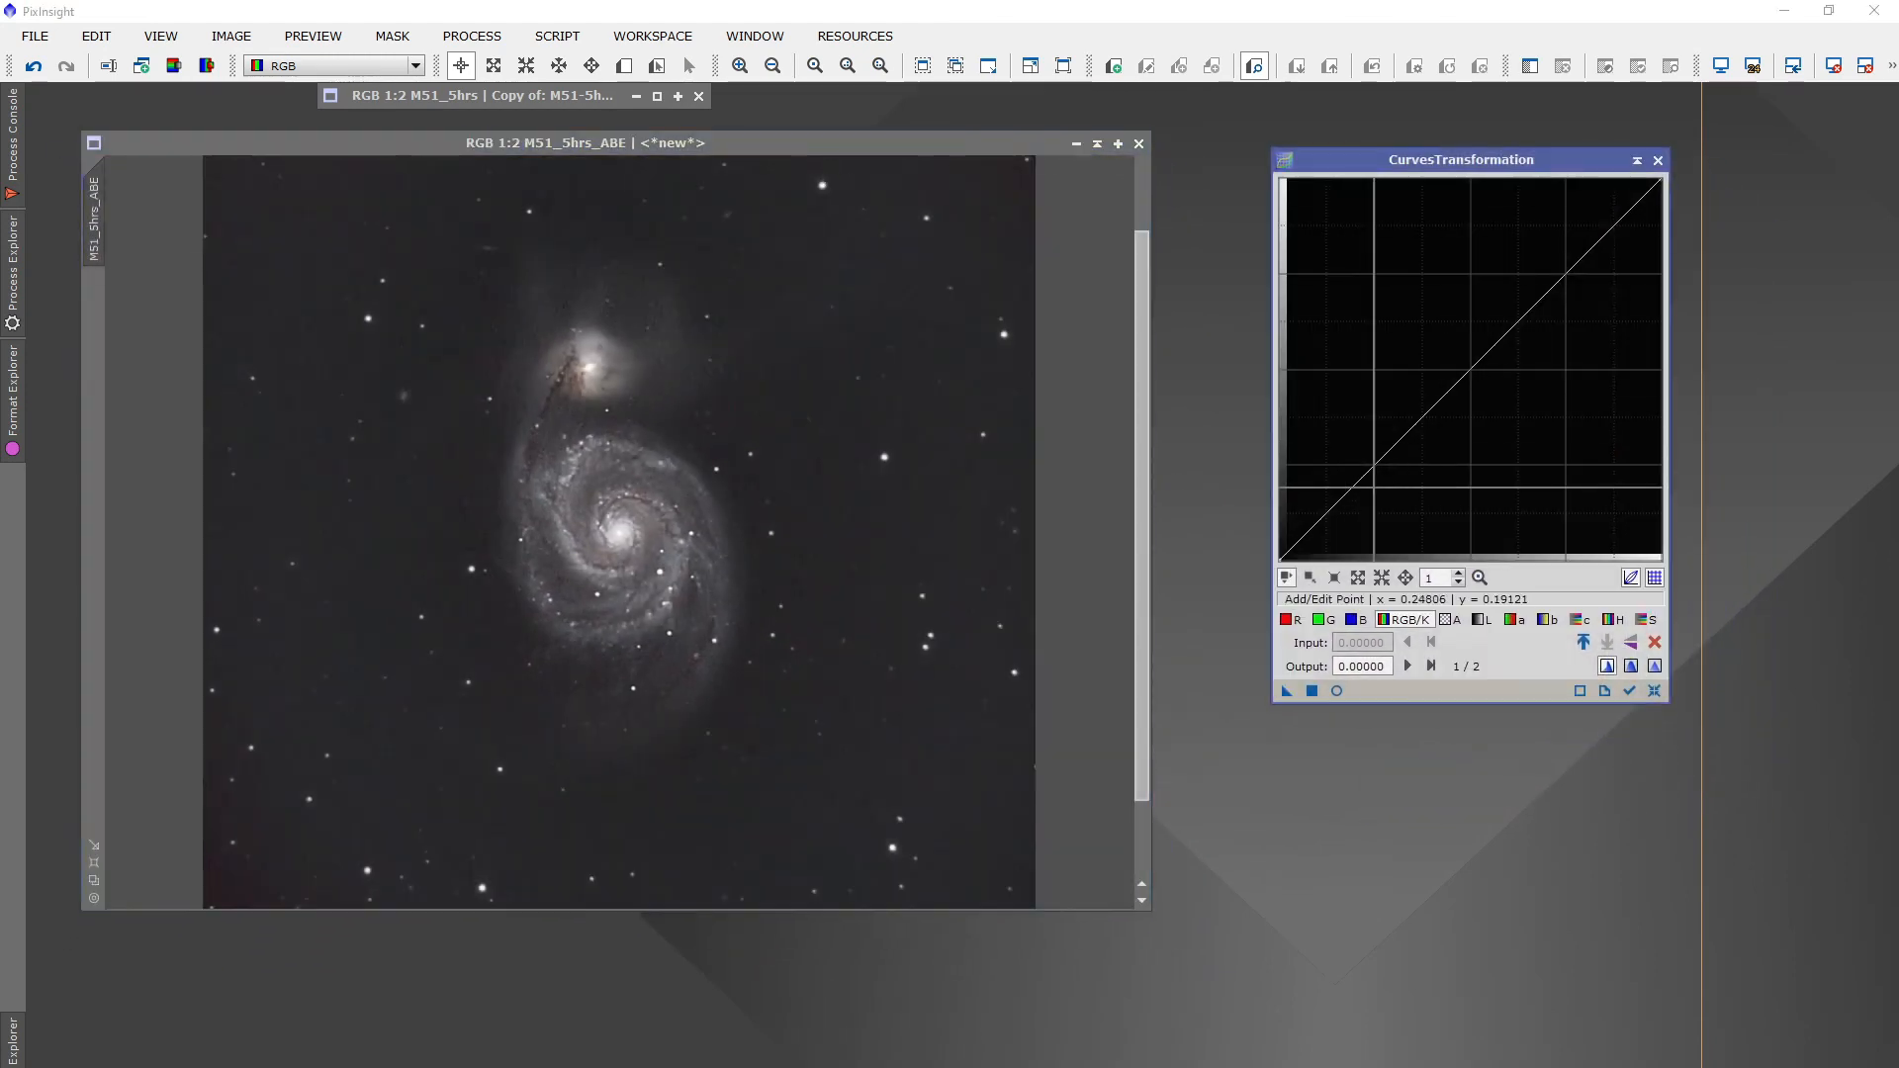
pyautogui.click(1335, 692)
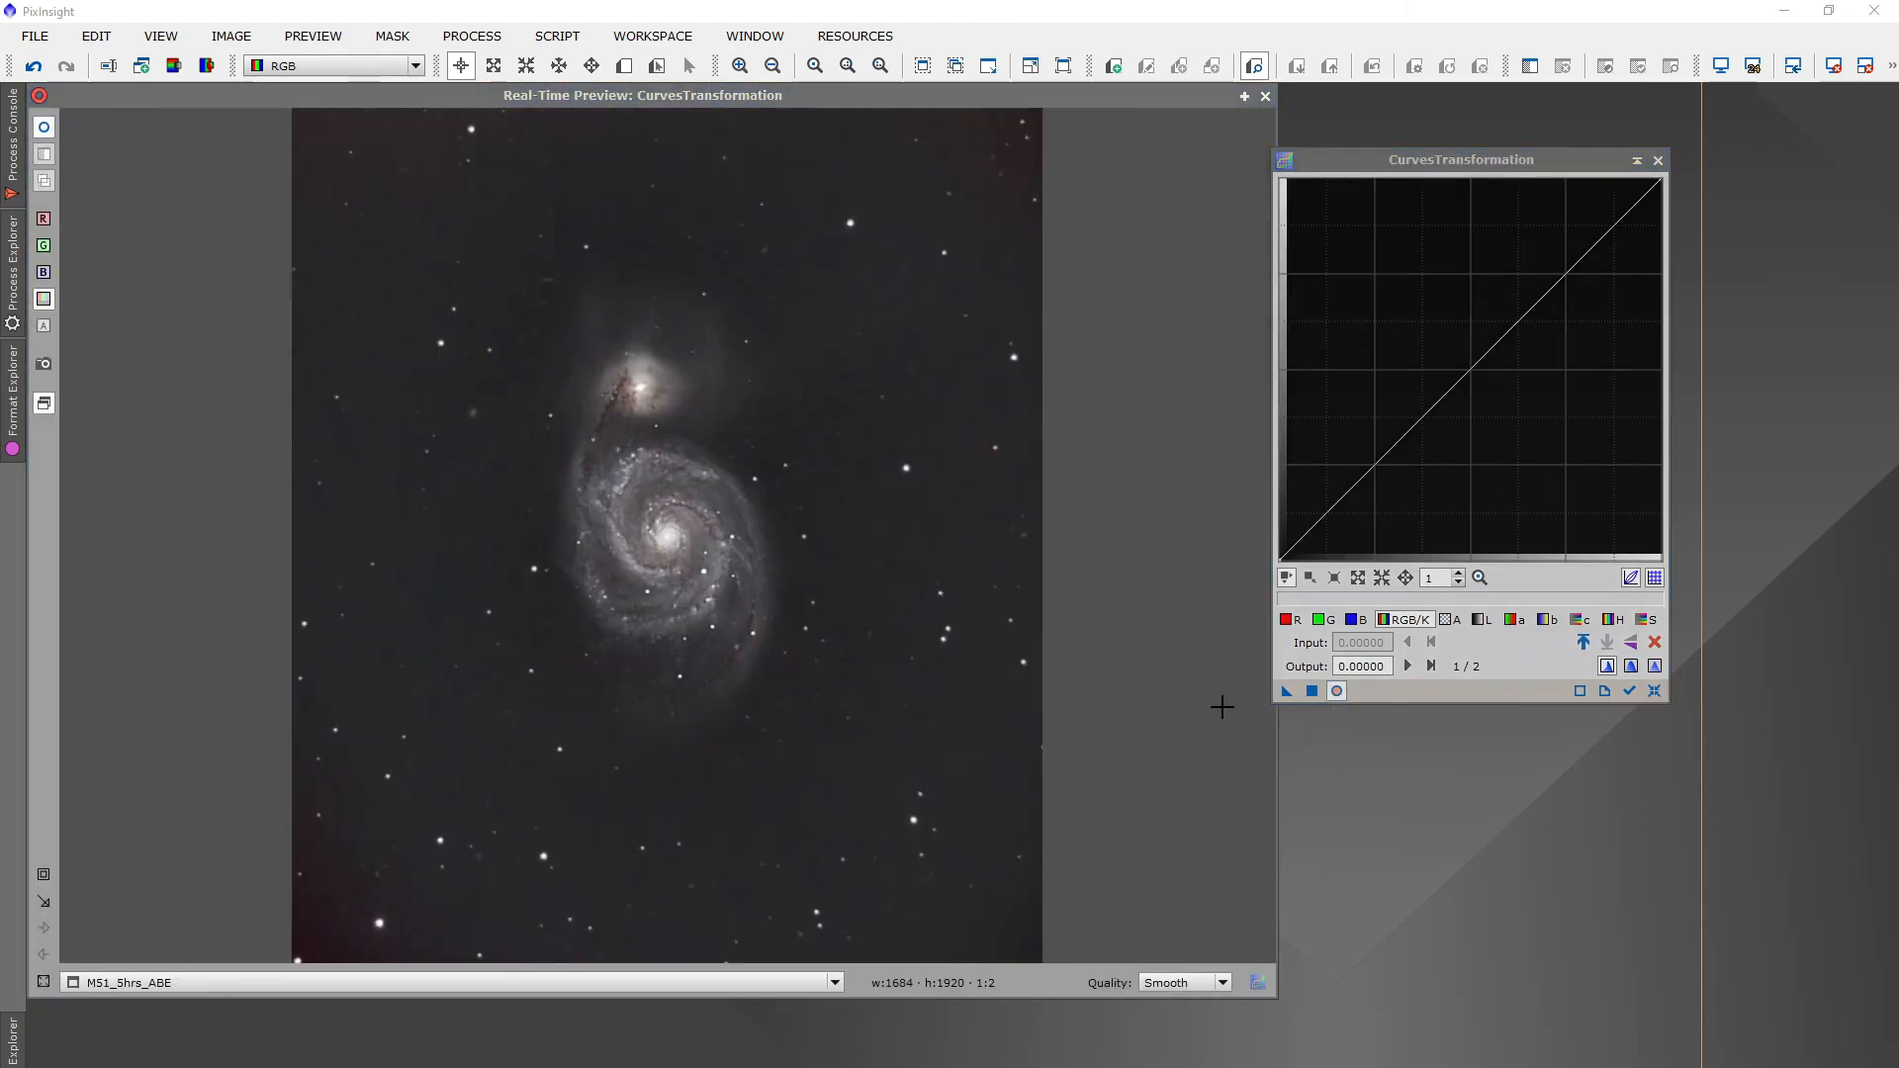
# Shape the combined RGB/K curve with points at about 0.07/0.05 in the shadows, 0.50/0.51 in the midtones and 0.93/0.88 in the highlights
pyautogui.click(1420, 621)
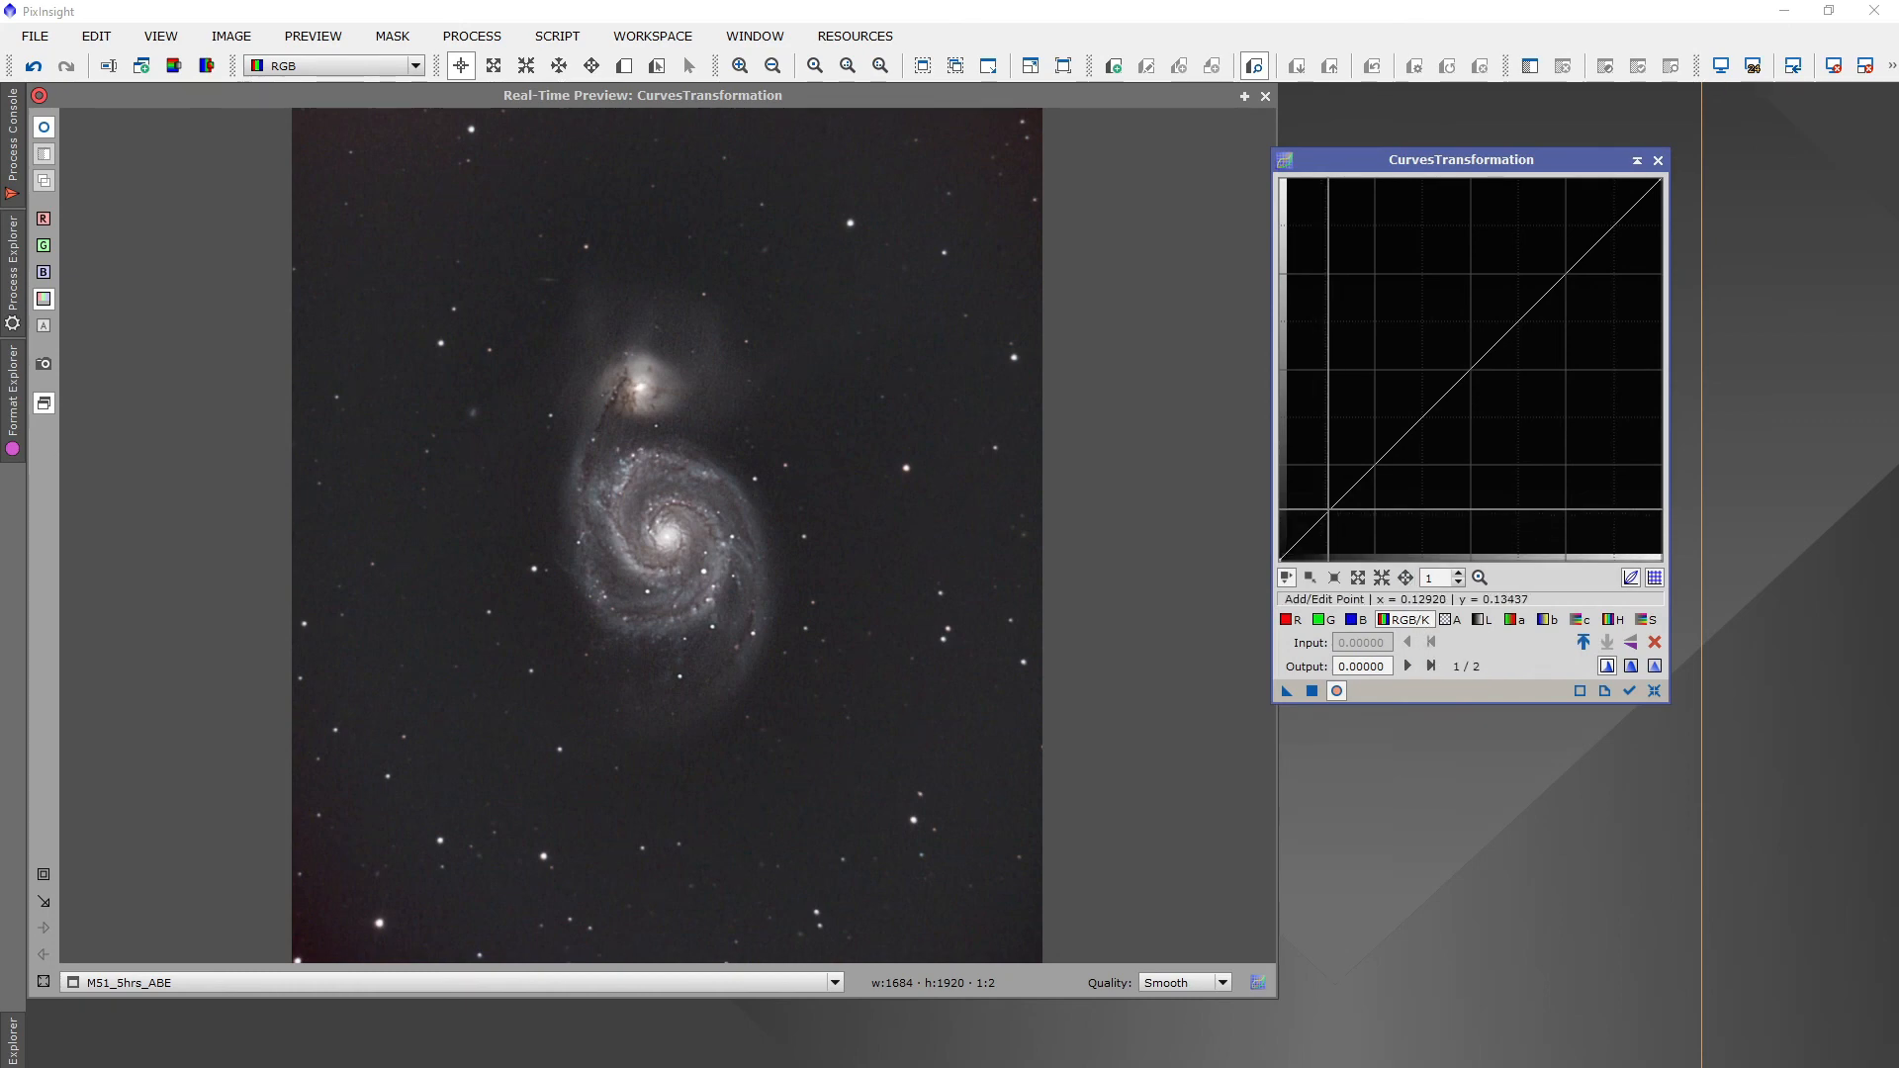
pyautogui.moveTo(1327, 509); pyautogui.dragTo(1293, 549)
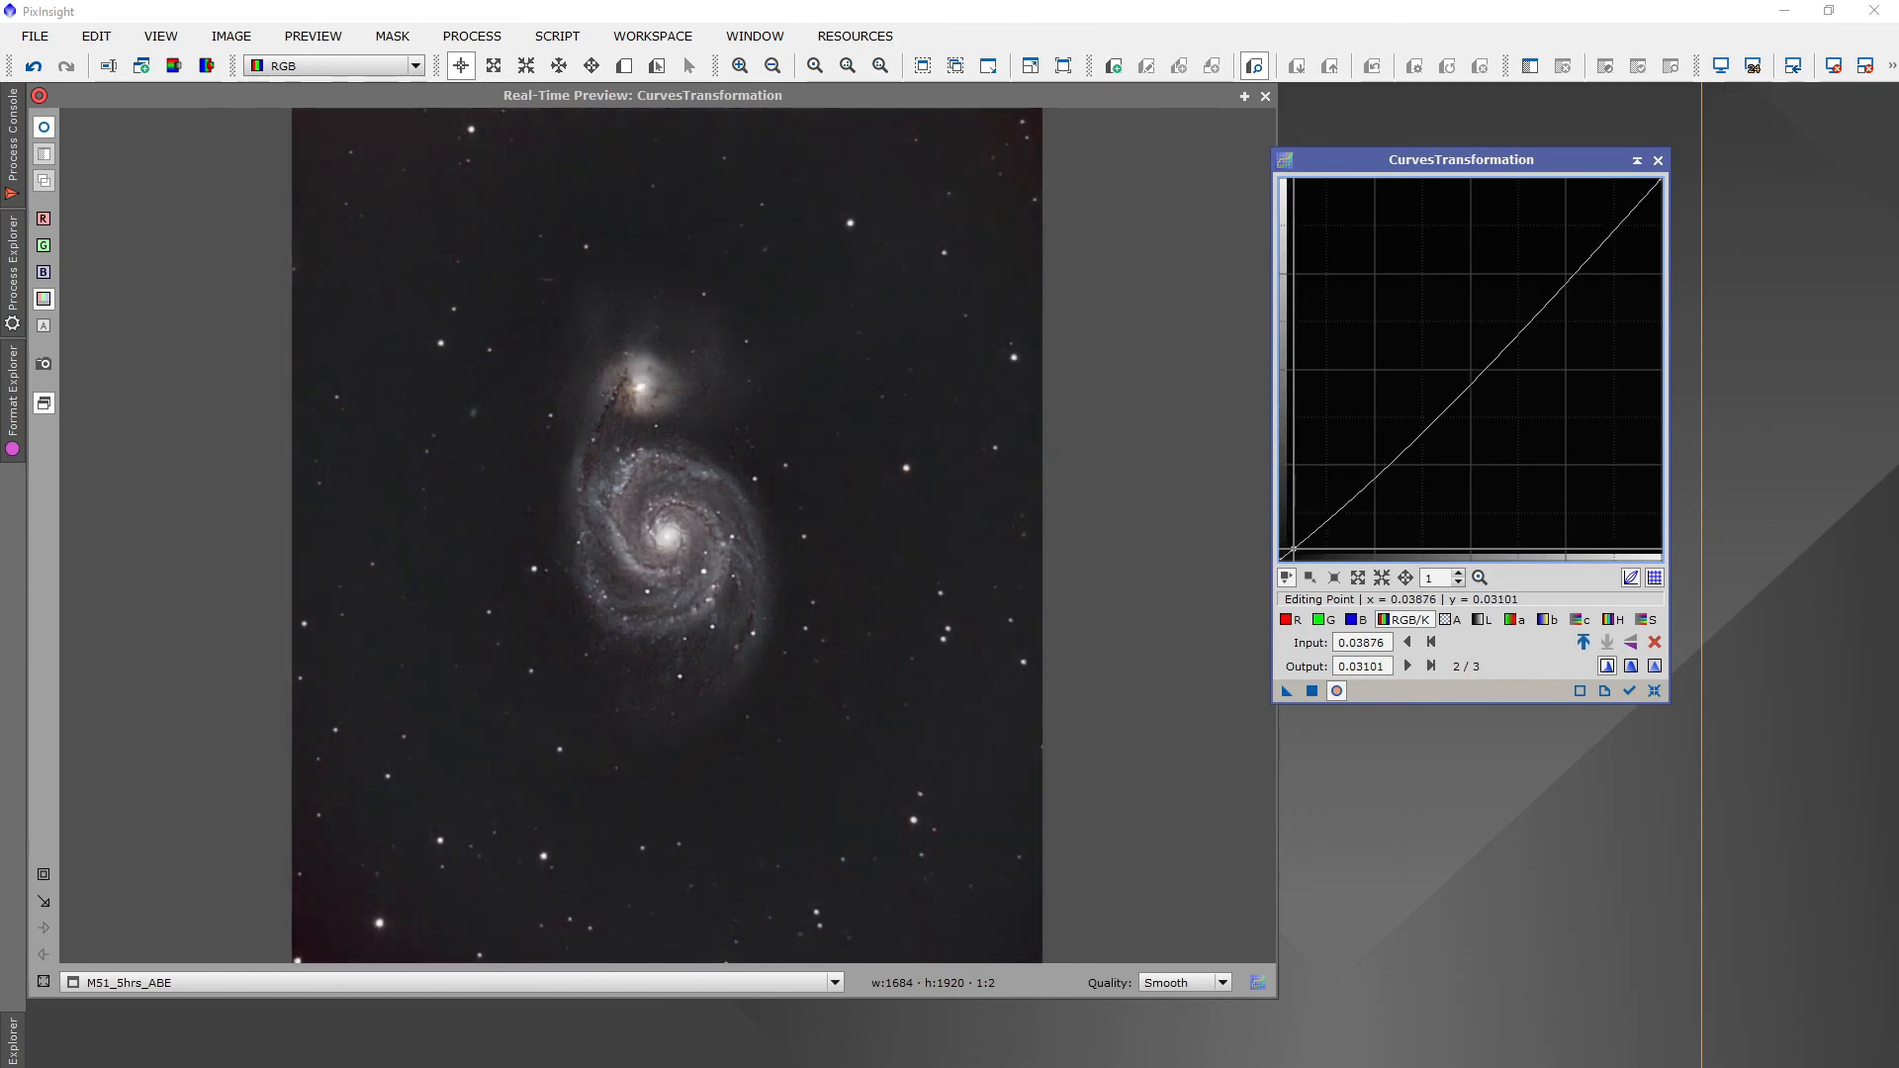
pyautogui.moveTo(1294, 548)
pyautogui.mouseDown()
pyautogui.moveTo(1316, 515)
pyautogui.moveTo(1306, 541)
pyautogui.mouseUp()
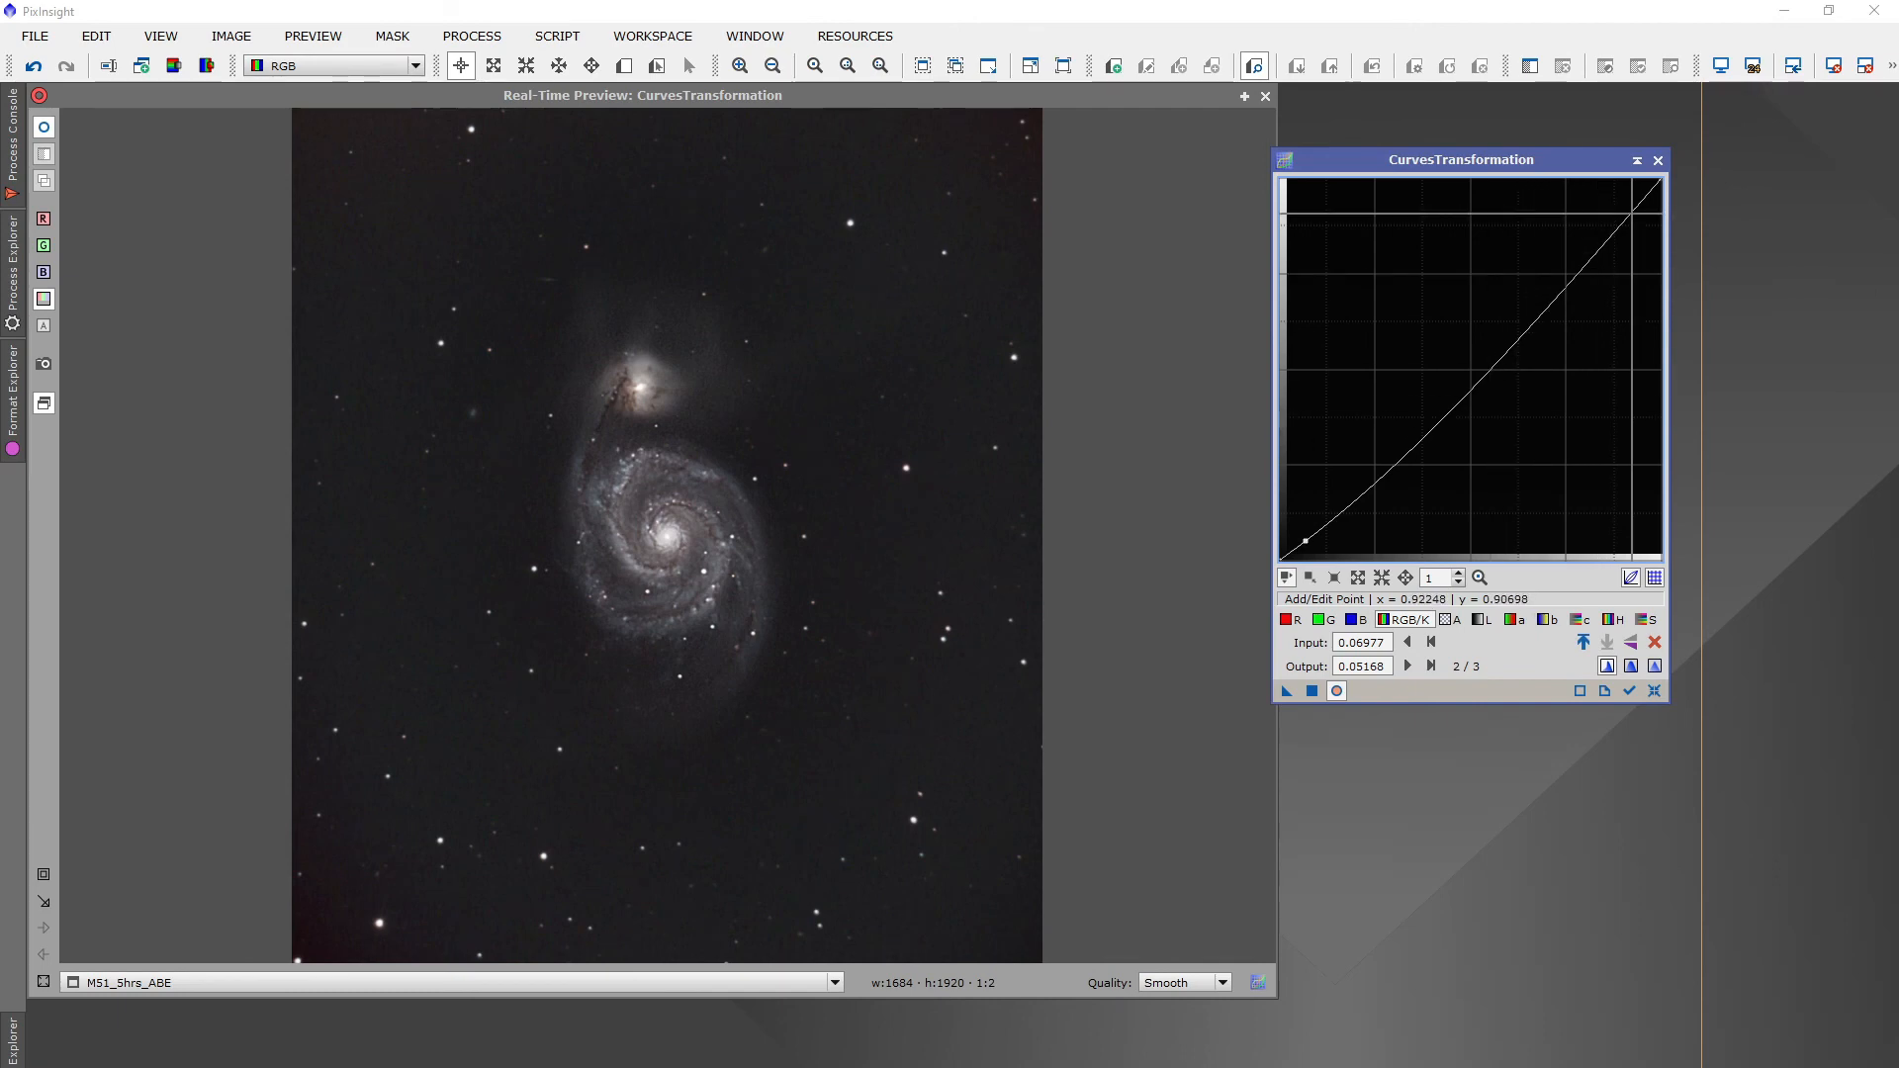
pyautogui.moveTo(1631, 211); pyautogui.dragTo(1628, 208)
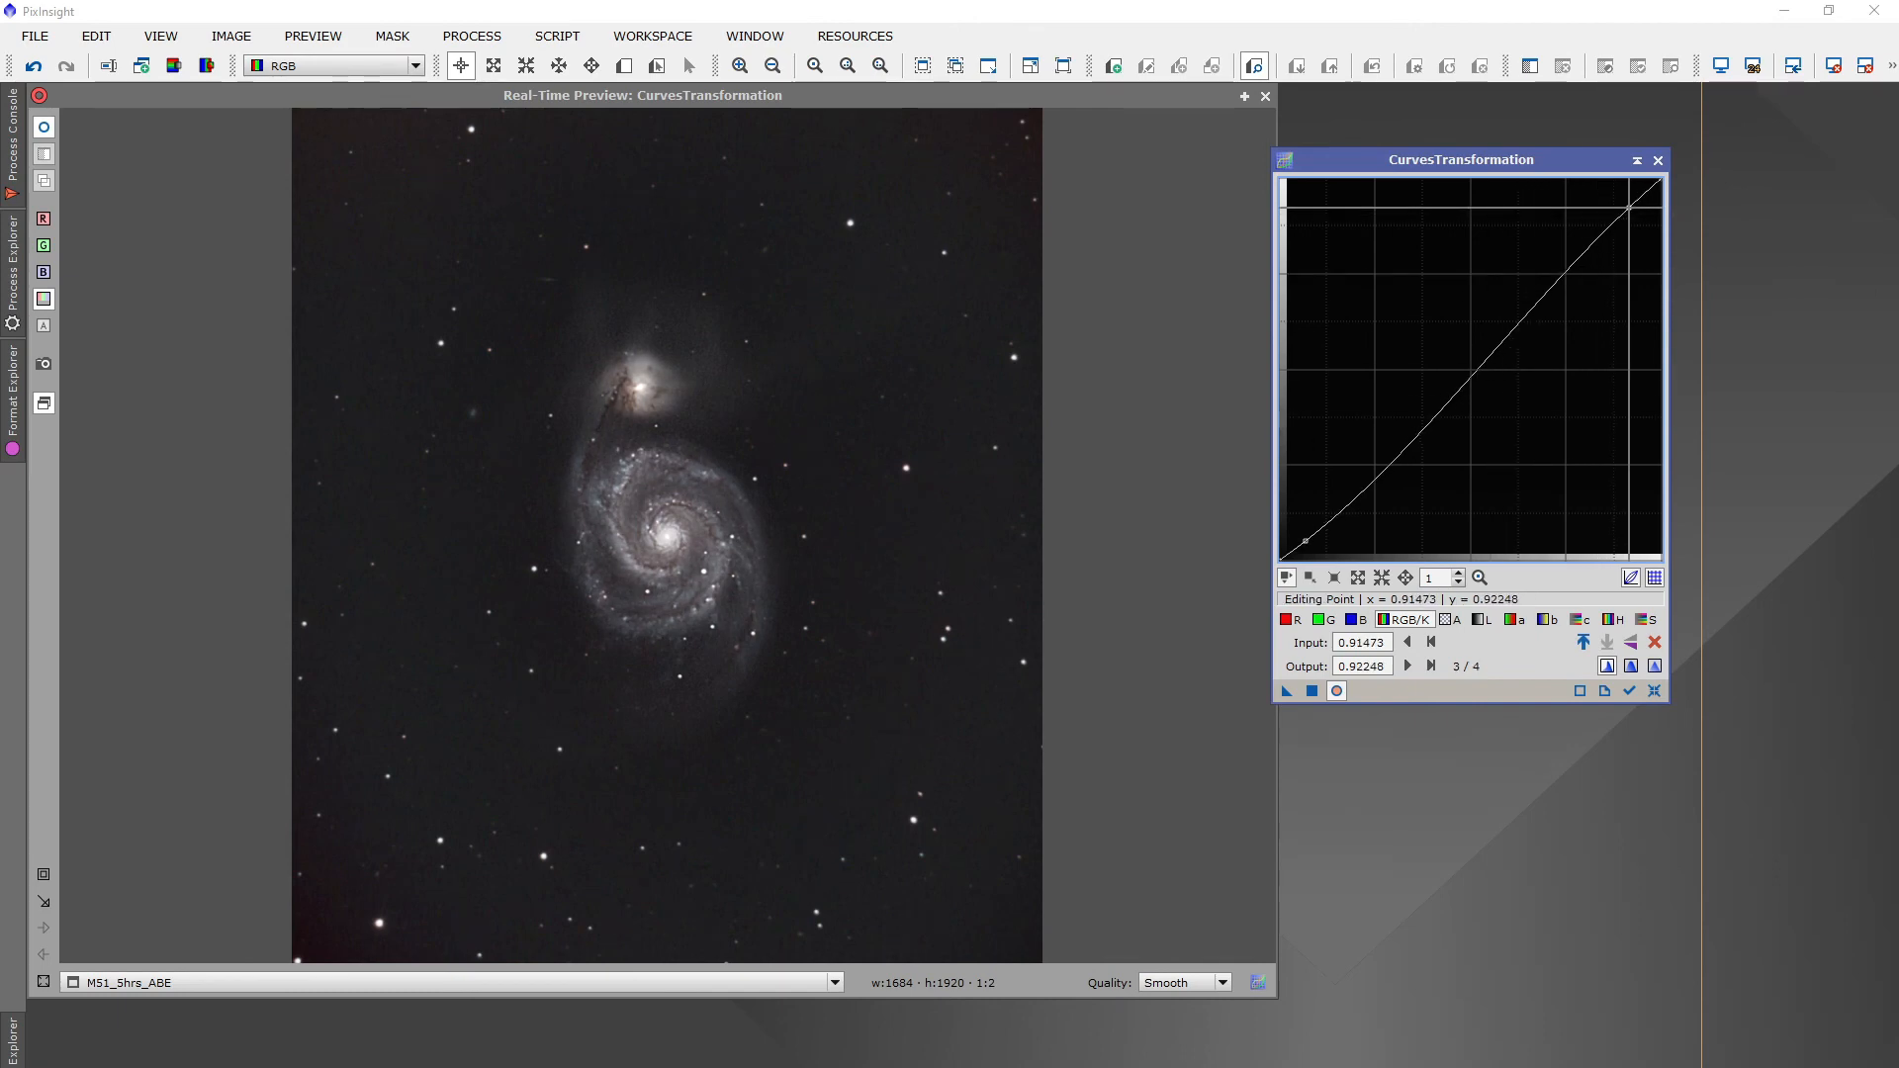
pyautogui.moveTo(1627, 202)
pyautogui.mouseDown()
pyautogui.moveTo(1582, 185)
pyautogui.moveTo(1623, 263)
pyautogui.moveTo(1573, 190)
pyautogui.moveTo(1614, 228)
pyautogui.moveTo(1605, 203)
pyautogui.moveTo(1632, 286)
pyautogui.moveTo(1598, 197)
pyautogui.moveTo(1622, 226)
pyautogui.mouseUp()
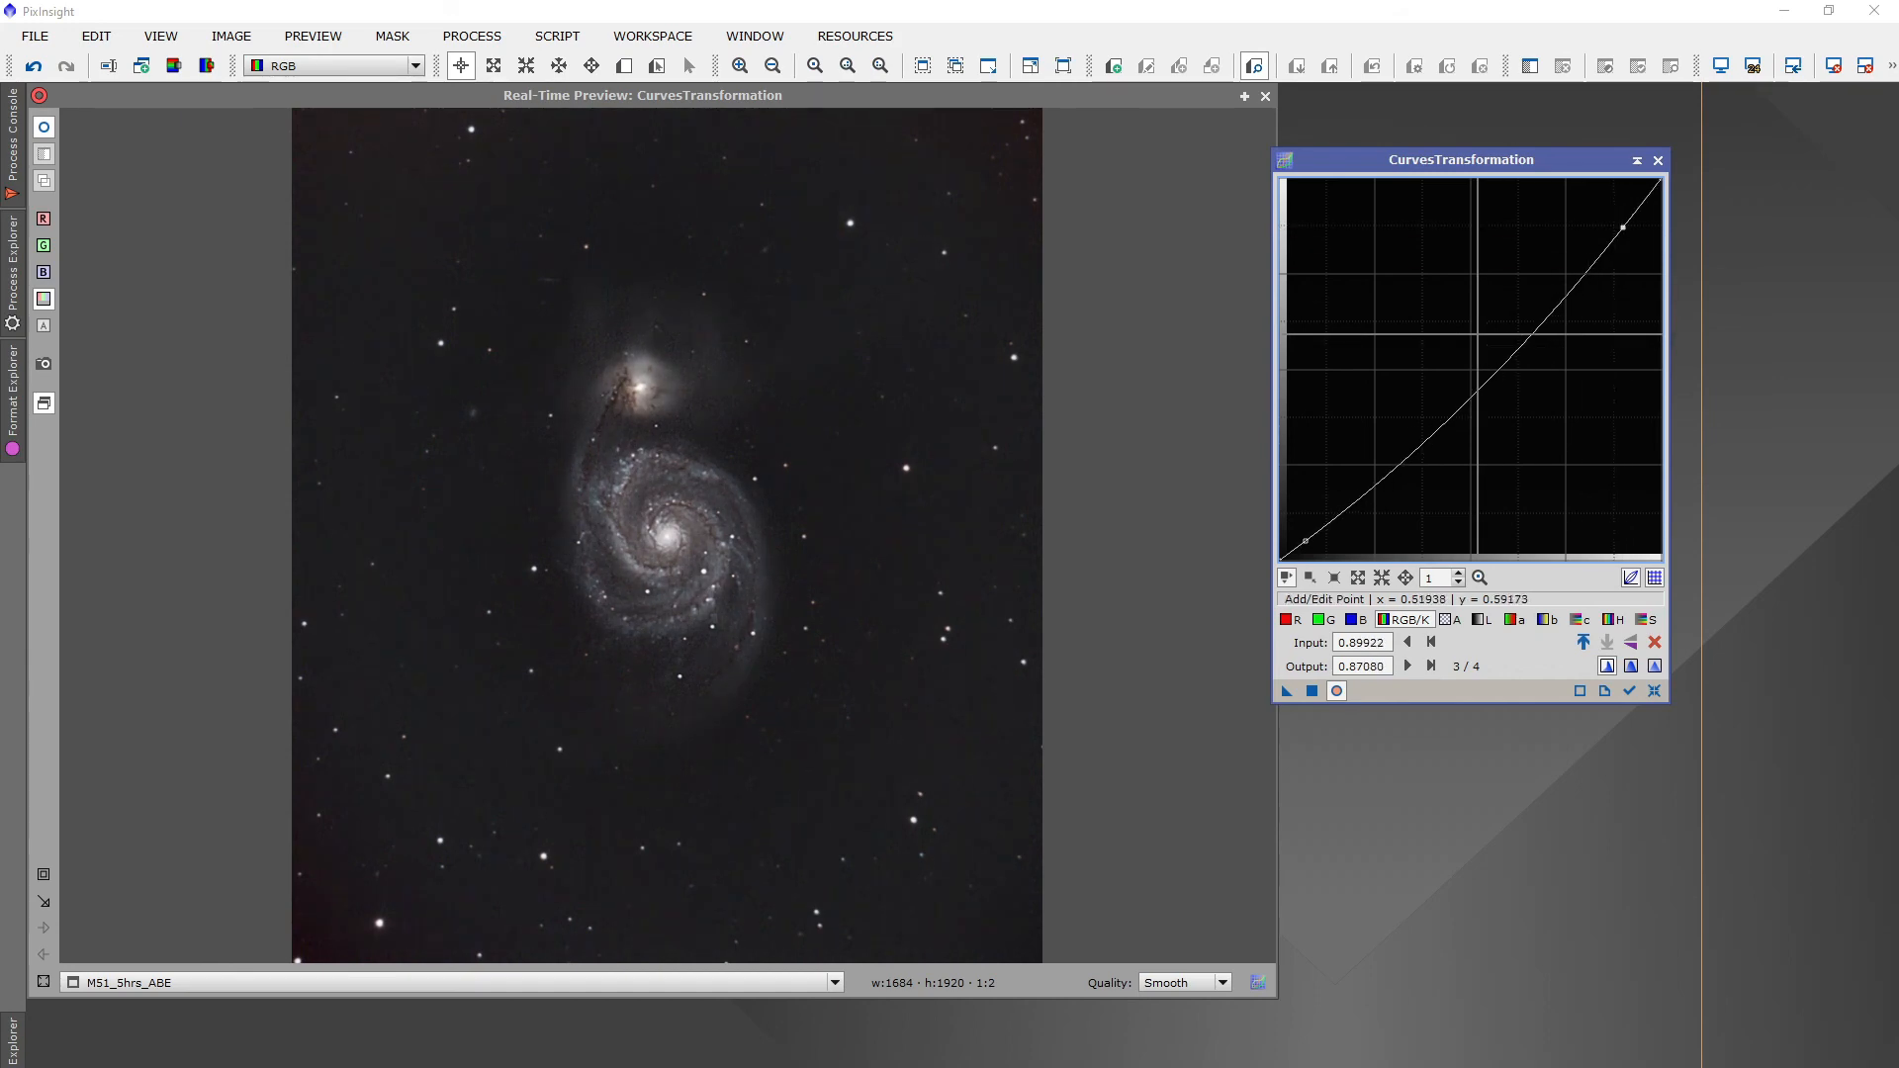
pyautogui.moveTo(1483, 383)
pyautogui.mouseDown()
pyautogui.moveTo(1452, 344)
pyautogui.moveTo(1486, 400)
pyautogui.moveTo(1472, 366)
pyautogui.mouseUp()
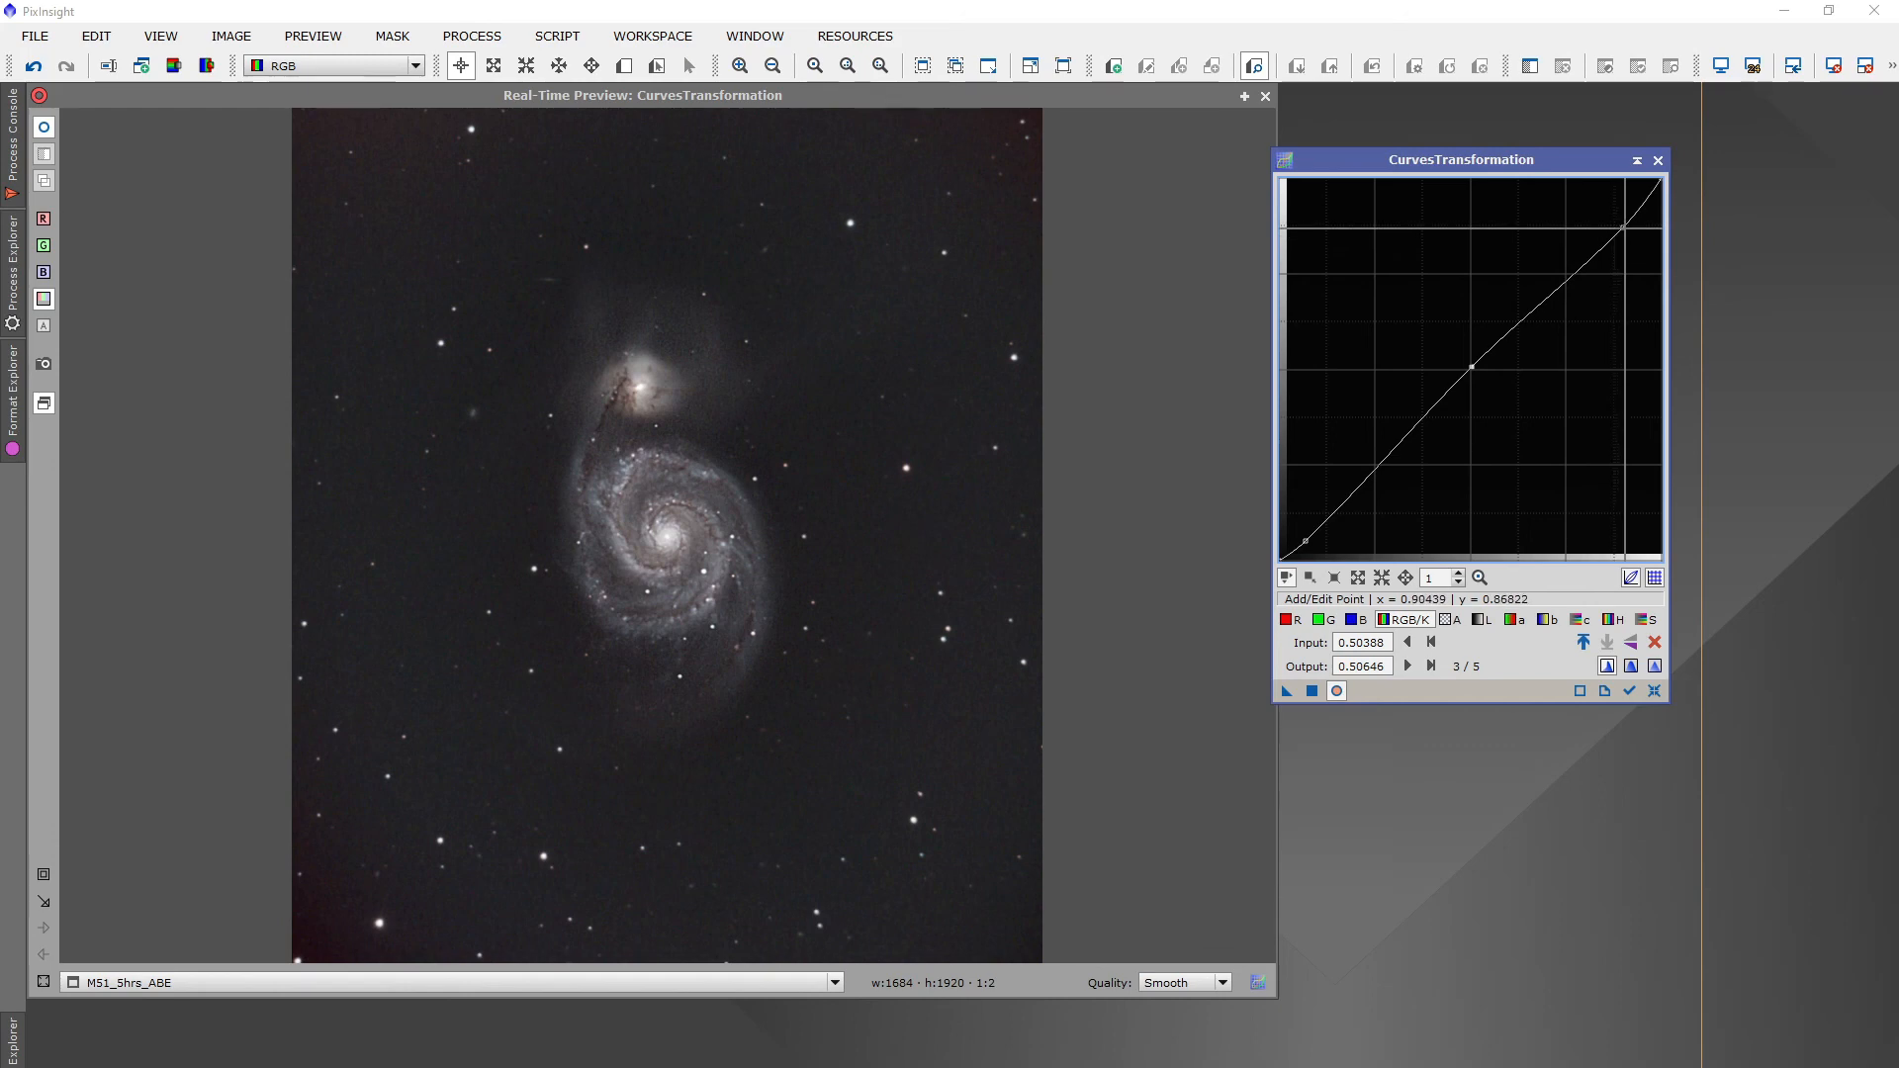
pyautogui.click(1623, 228)
pyautogui.moveTo(1623, 227)
pyautogui.mouseDown()
pyautogui.moveTo(1616, 214)
pyautogui.moveTo(1636, 223)
pyautogui.mouseUp()
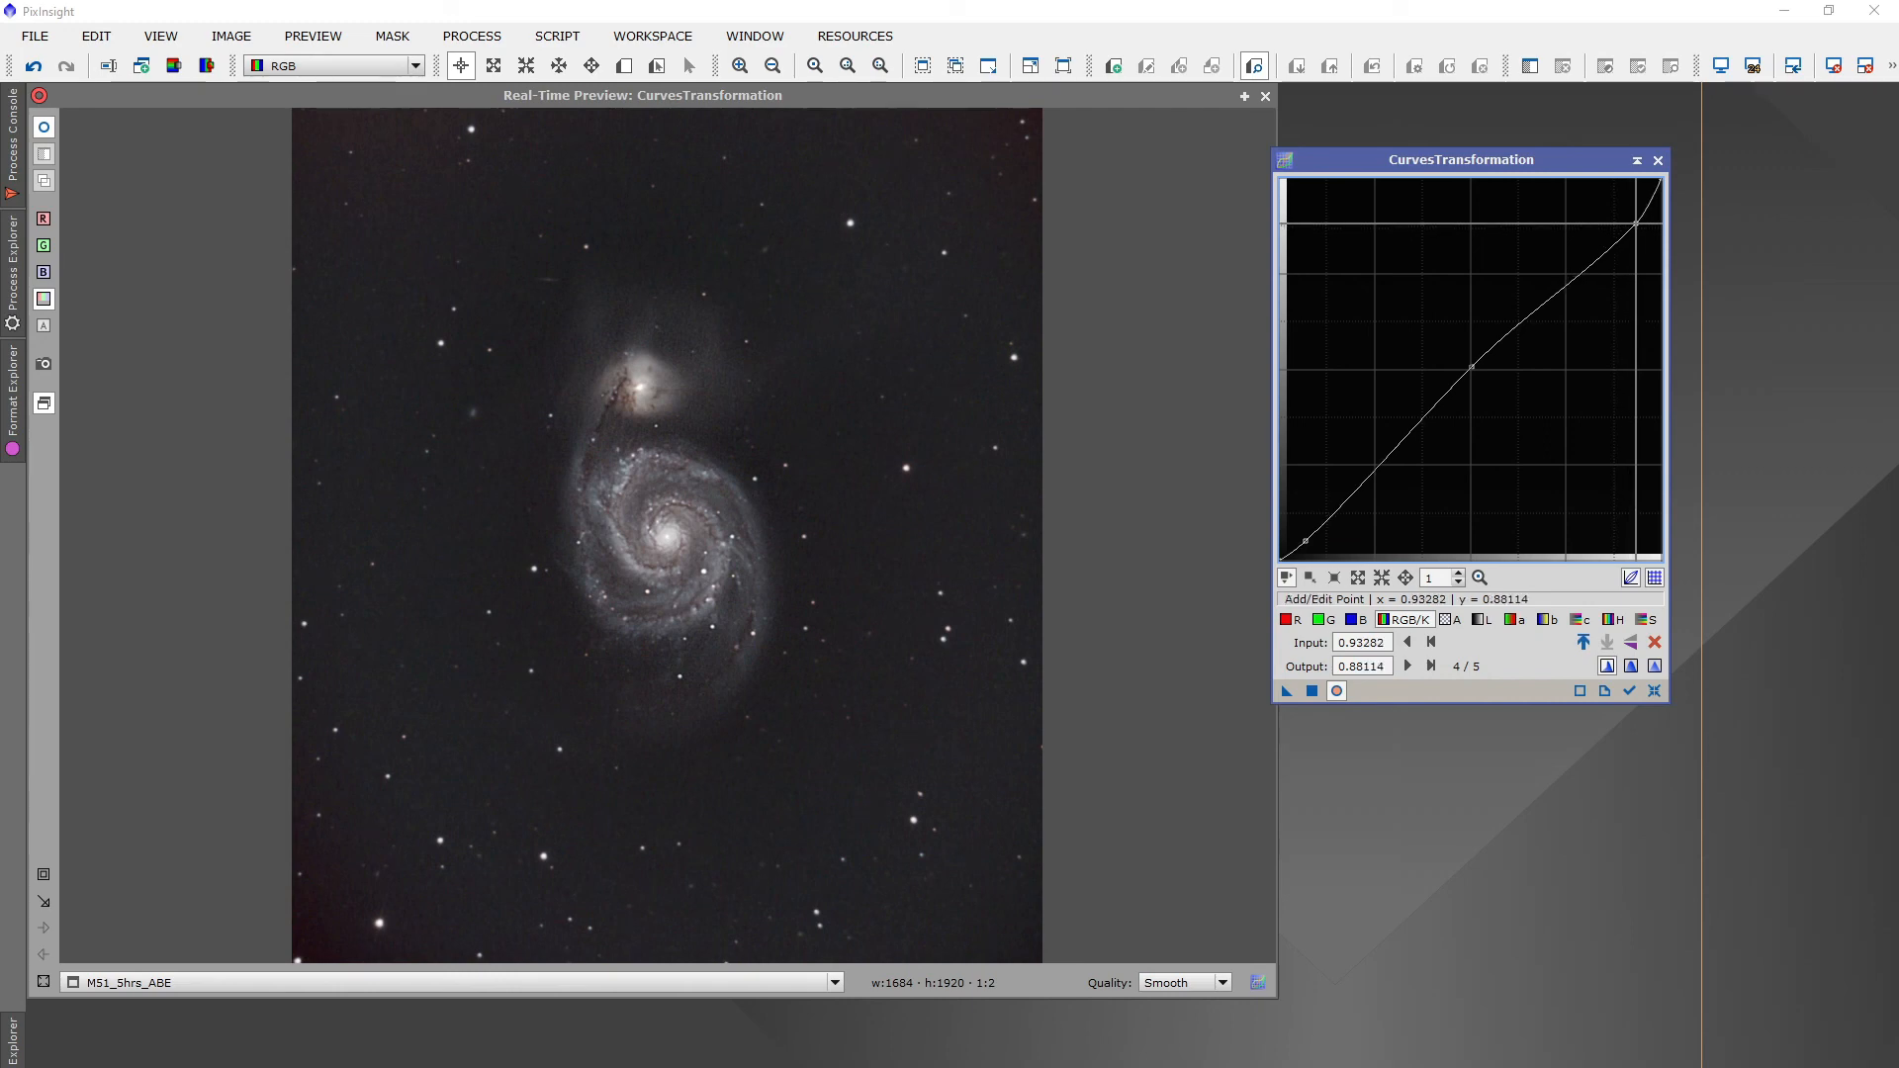
# Boost colour with a raised saturation curve through points at about 0.06/0.14, 0.27/0.61 and 0.93/0.93
pyautogui.click(1645, 620)
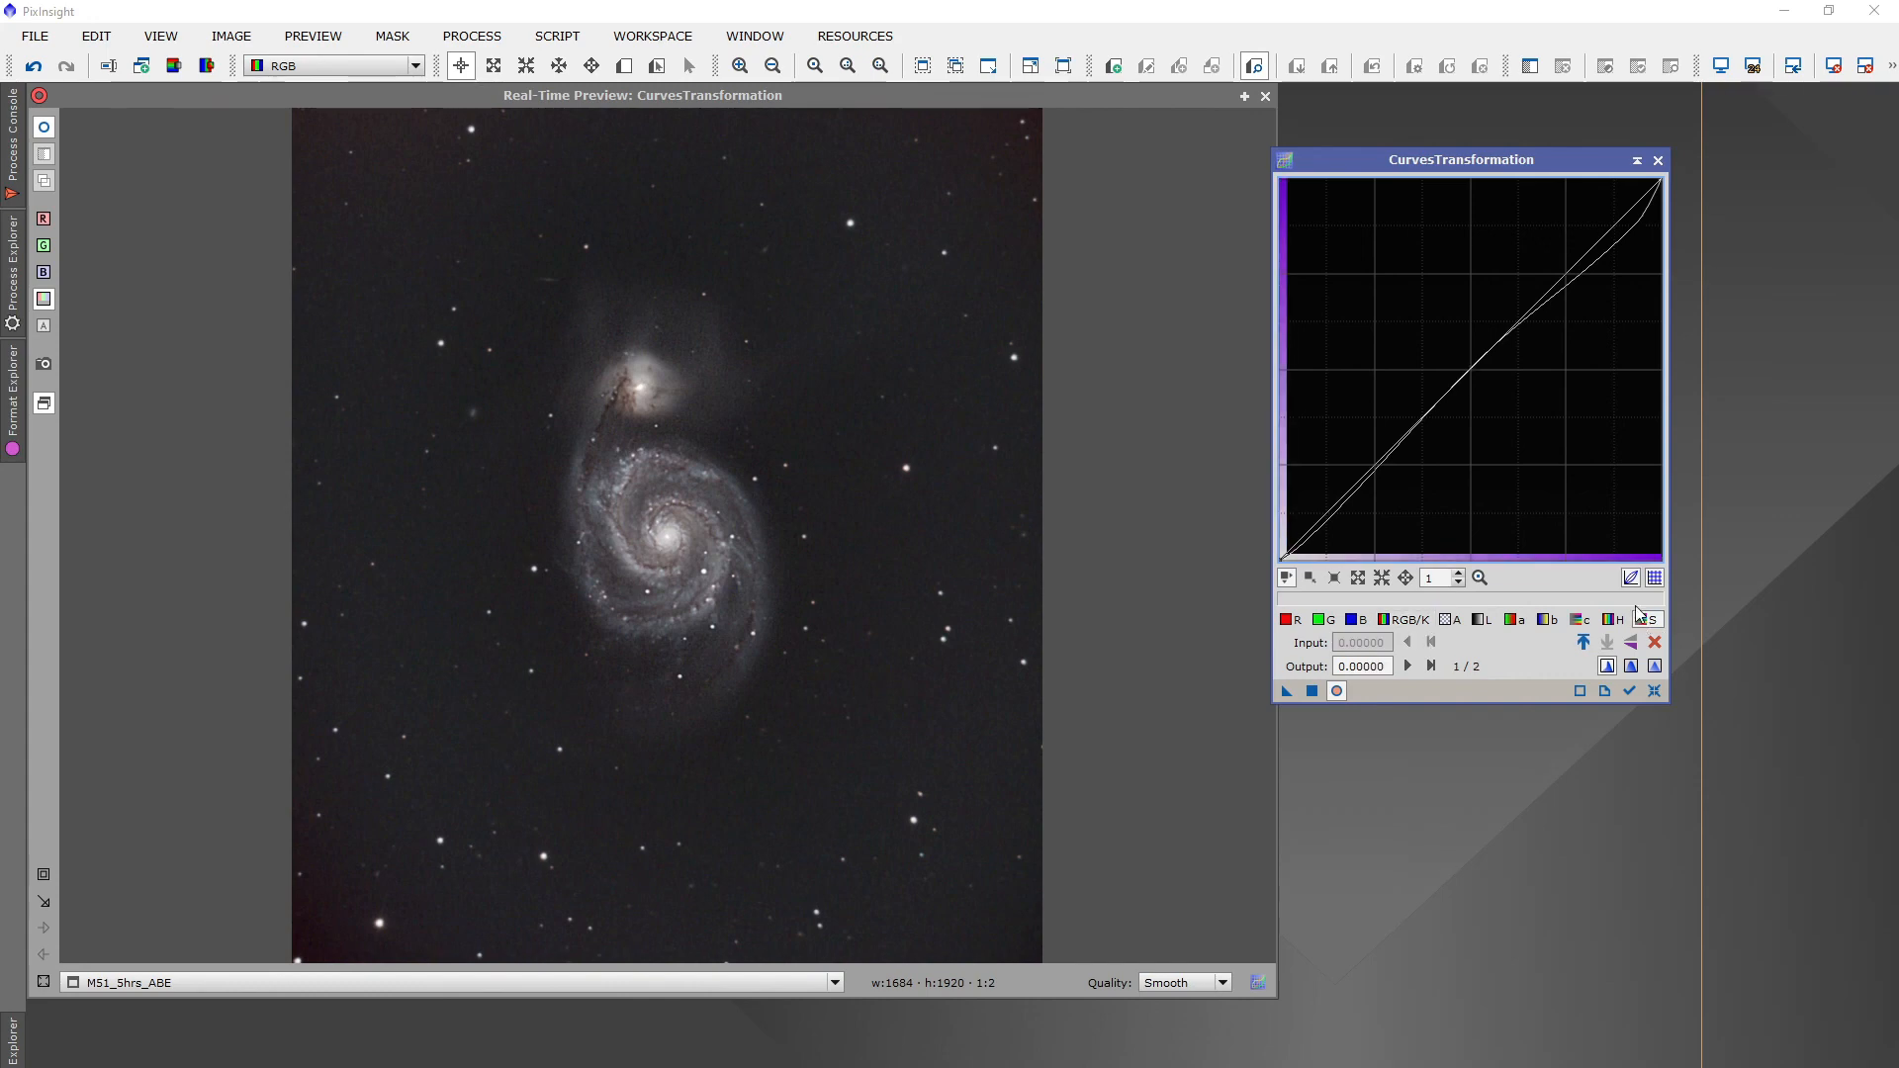
pyautogui.click(1464, 372)
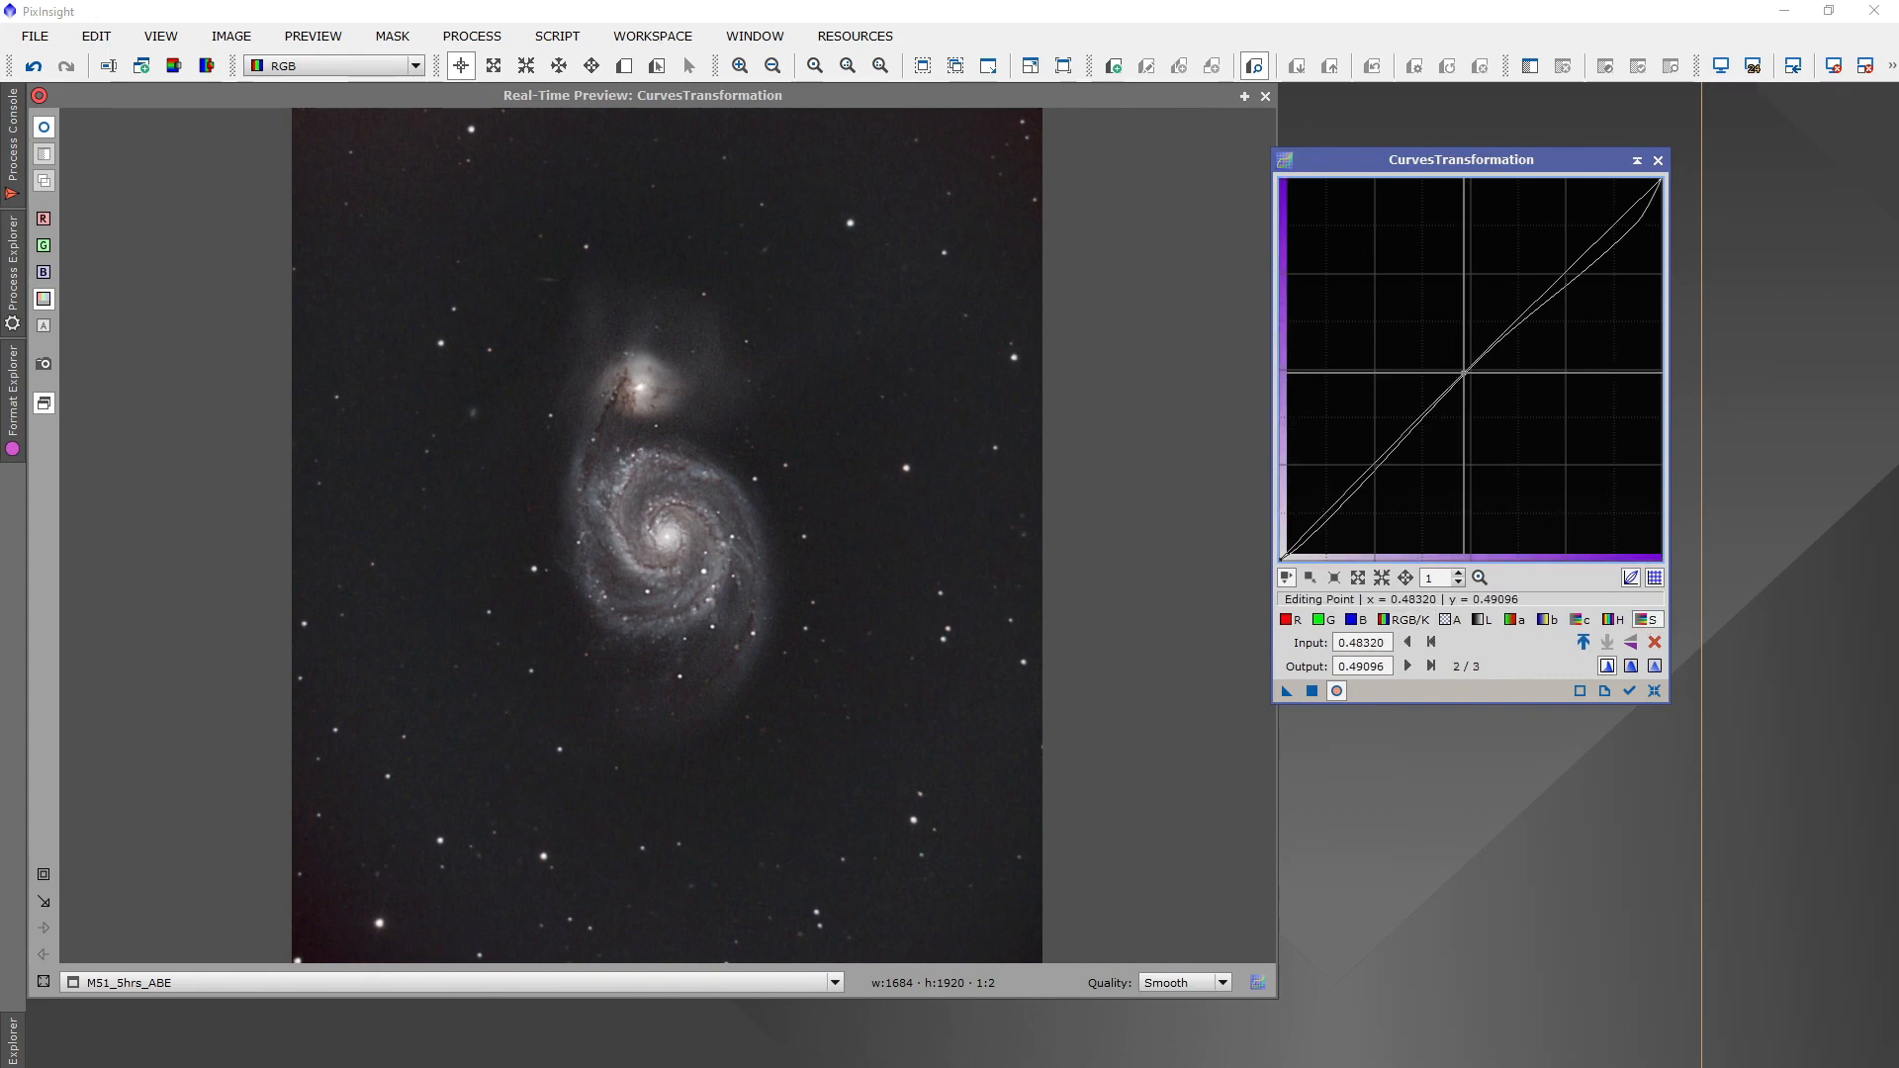
pyautogui.moveTo(1464, 372); pyautogui.dragTo(1302, 507)
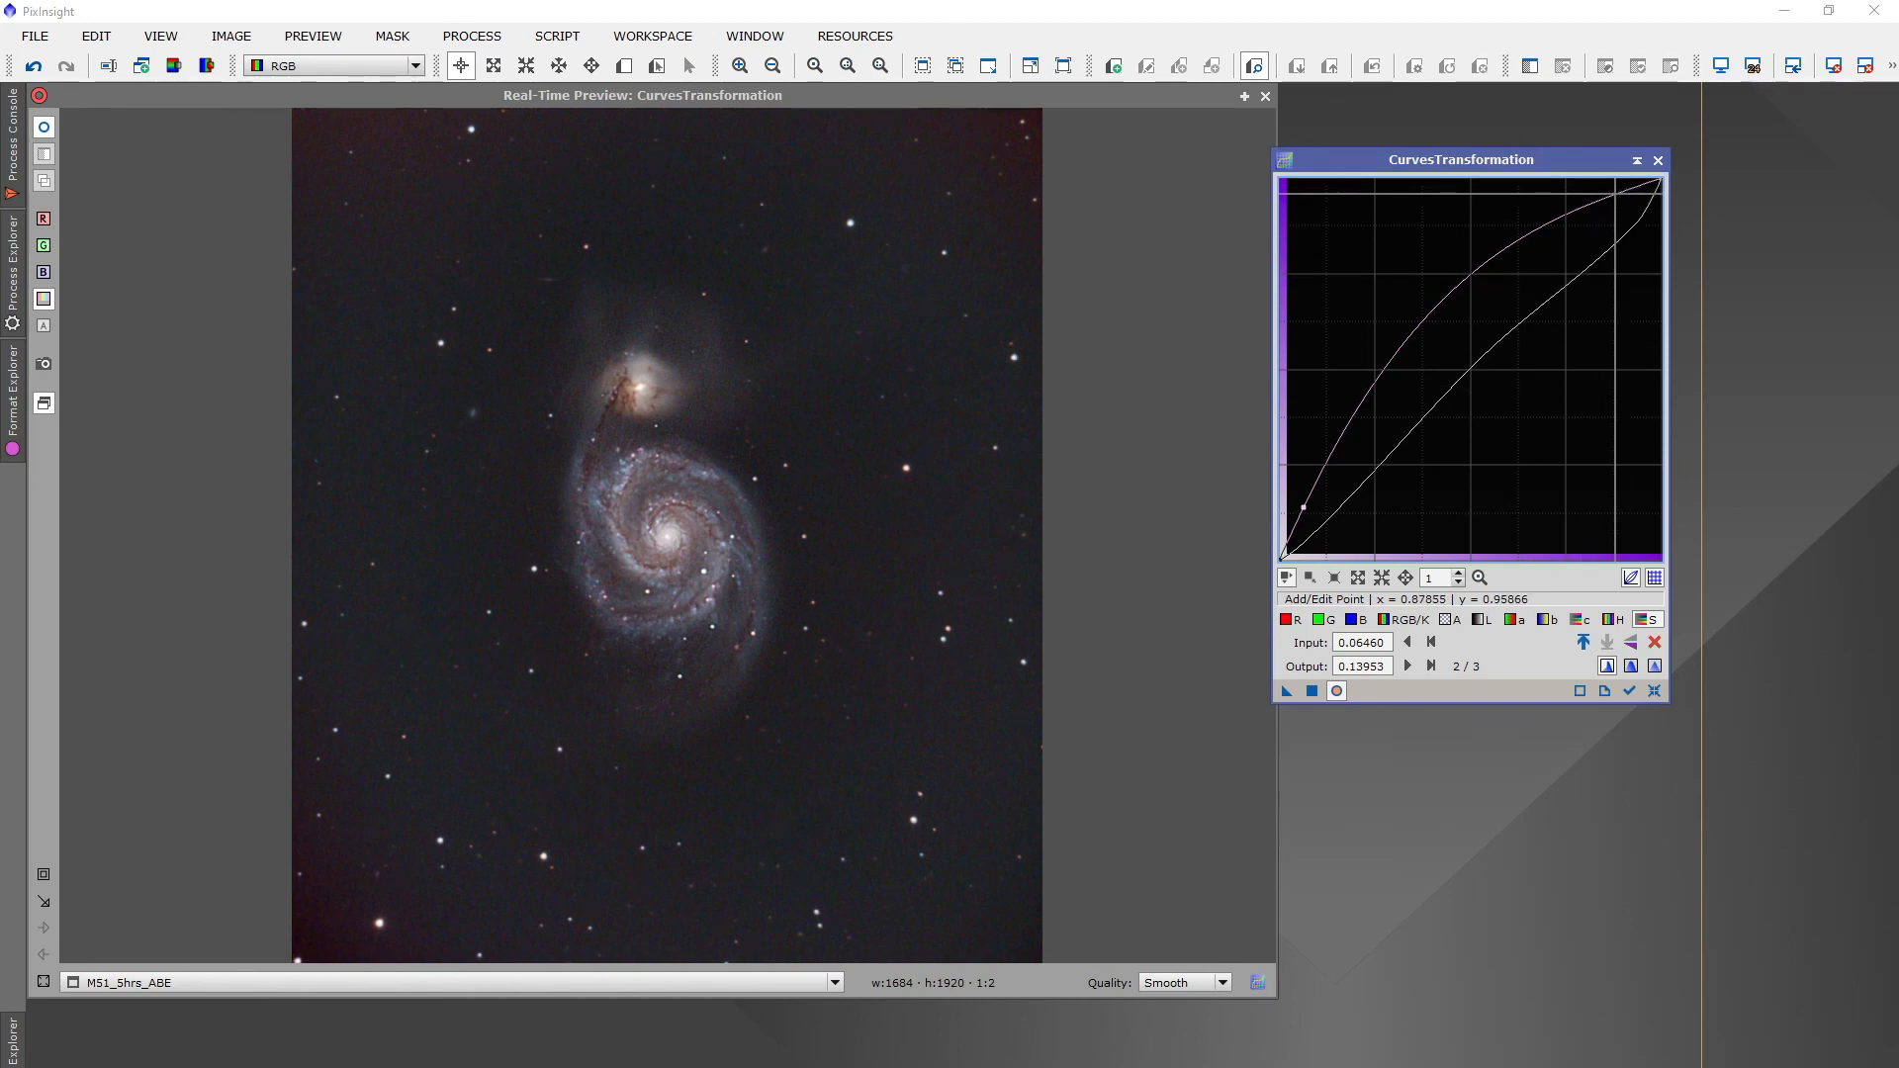
pyautogui.click(1615, 193)
pyautogui.moveTo(1615, 193)
pyautogui.mouseDown()
pyautogui.moveTo(1557, 180)
pyautogui.moveTo(1632, 190)
pyautogui.moveTo(1621, 280)
pyautogui.moveTo(1496, 181)
pyautogui.moveTo(1602, 218)
pyautogui.moveTo(1642, 308)
pyautogui.moveTo(1612, 198)
pyautogui.moveTo(1311, 187)
pyautogui.moveTo(1570, 185)
pyautogui.moveTo(1633, 206)
pyautogui.mouseUp()
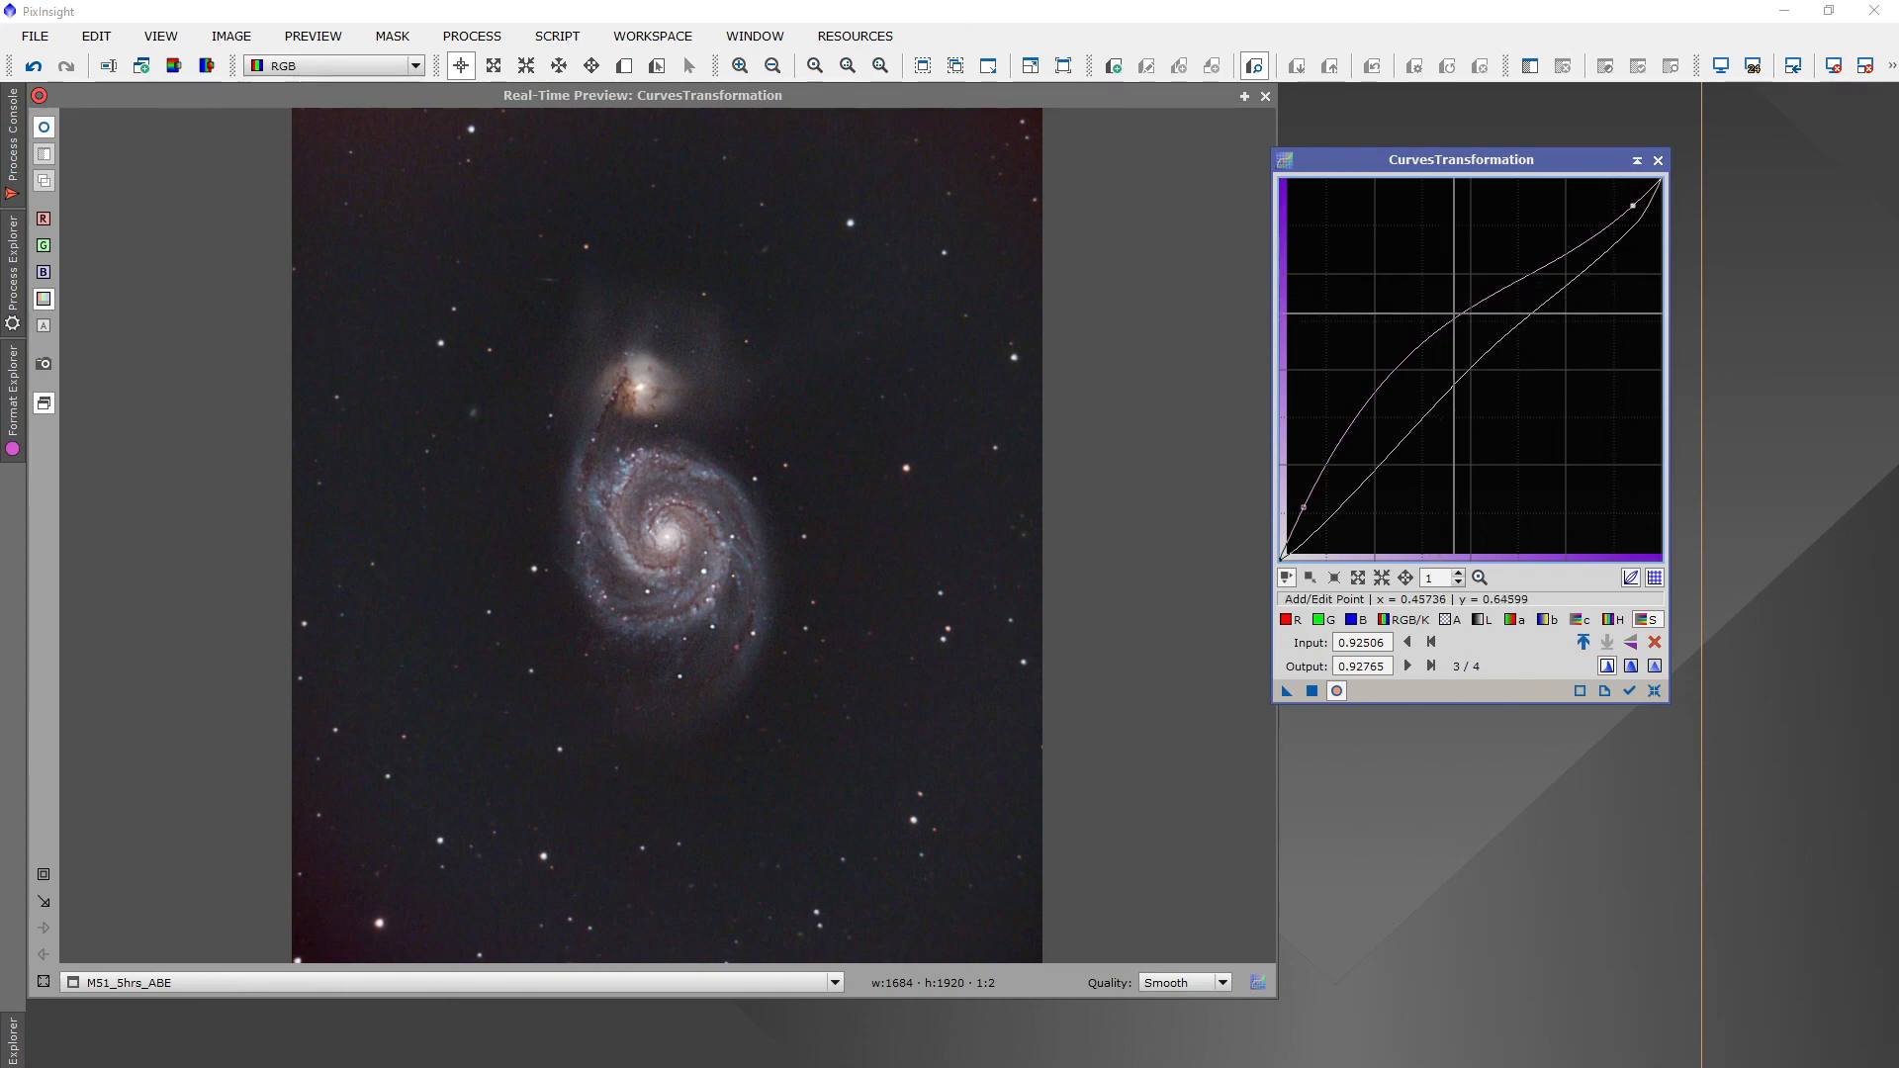
pyautogui.moveTo(1448, 322)
pyautogui.mouseDown()
pyautogui.moveTo(1295, 213)
pyautogui.moveTo(1424, 287)
pyautogui.moveTo(1601, 466)
pyautogui.moveTo(1583, 409)
pyautogui.moveTo(1453, 288)
pyautogui.mouseUp()
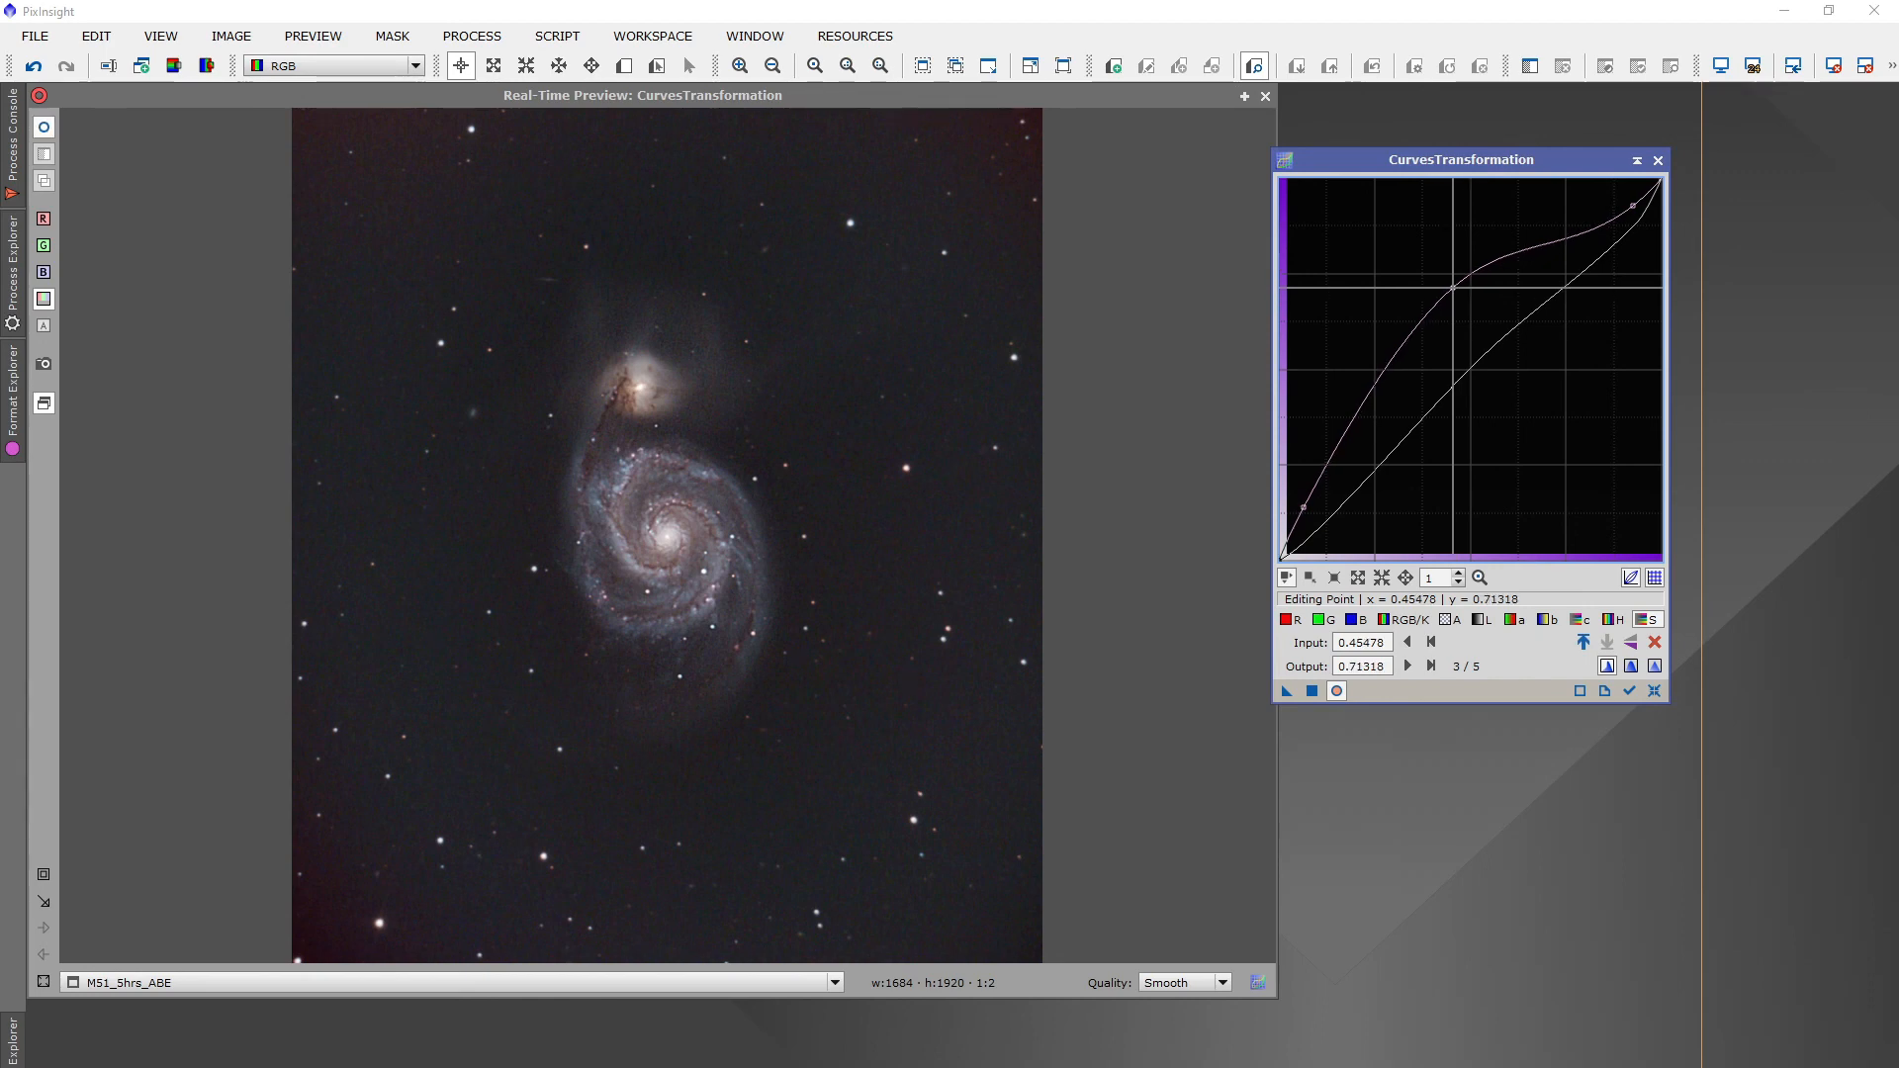
pyautogui.moveTo(1453, 288); pyautogui.dragTo(1430, 283)
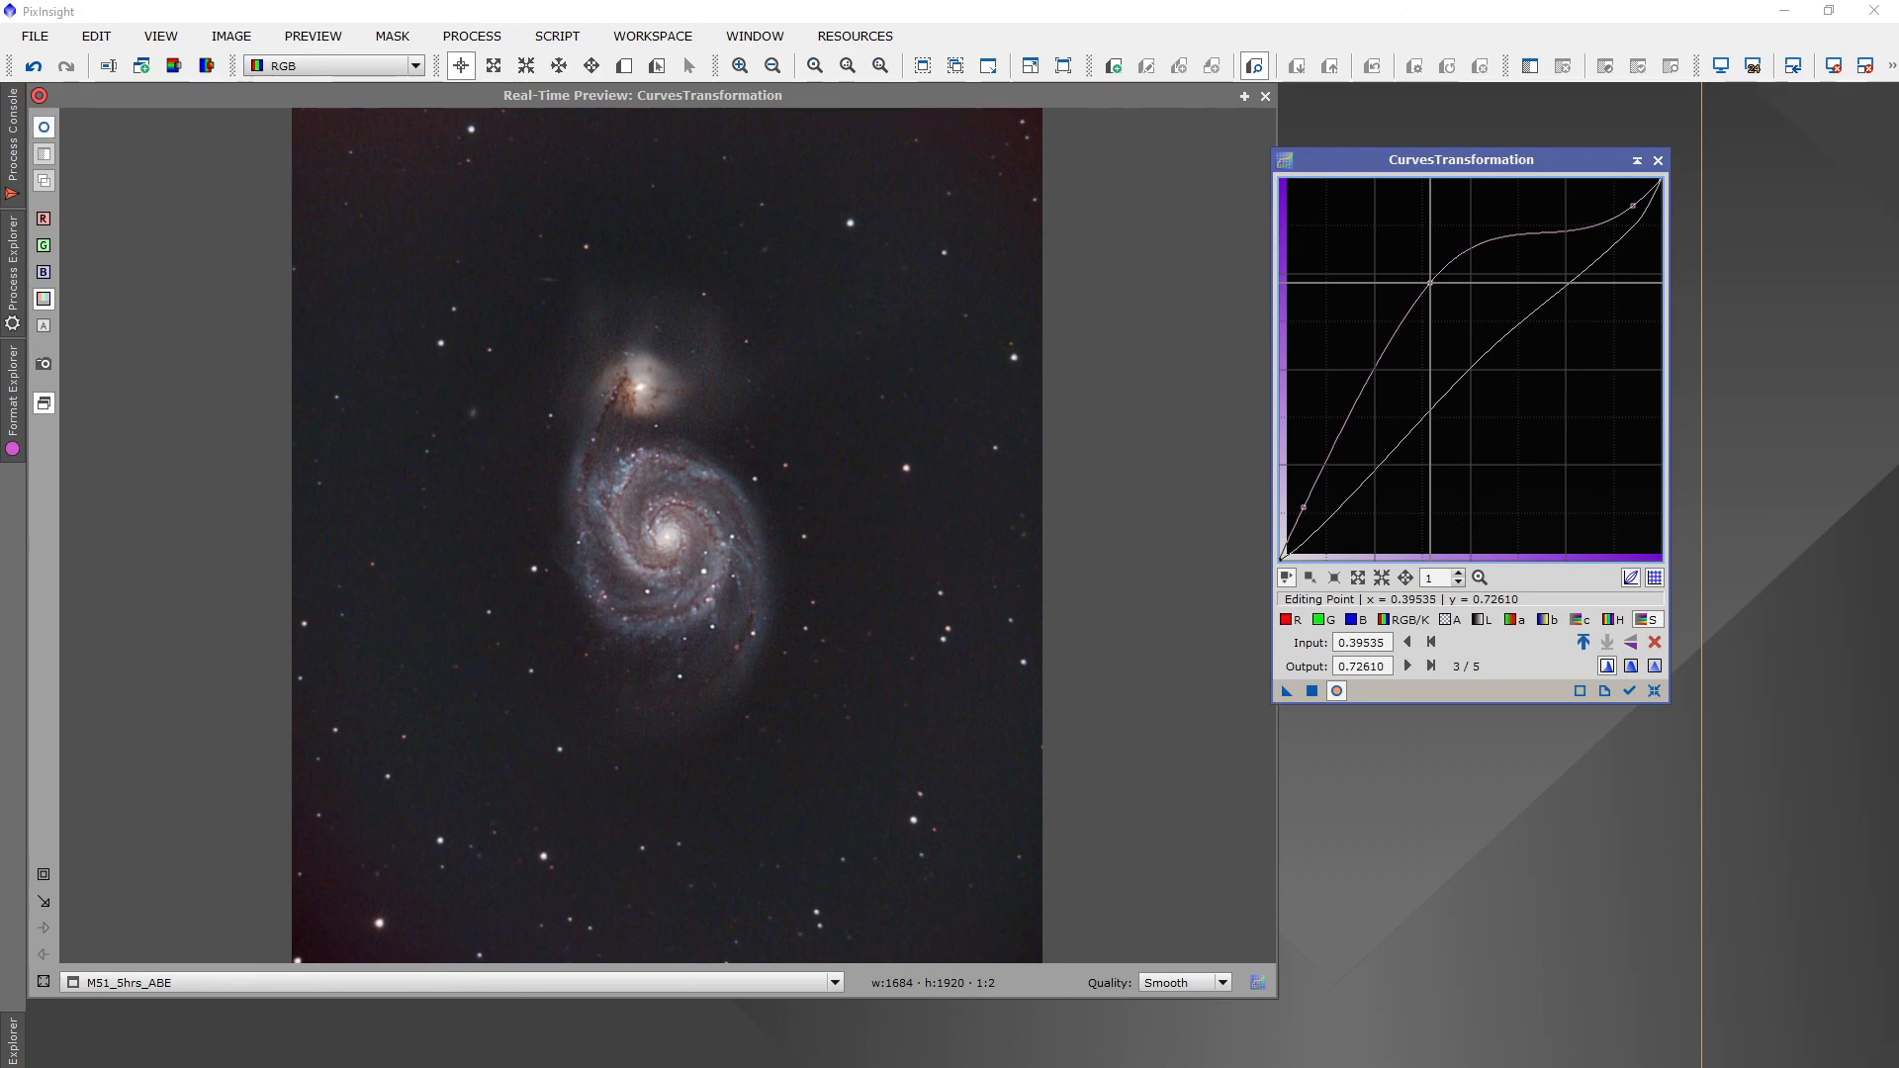
pyautogui.moveTo(1430, 282); pyautogui.dragTo(1382, 324)
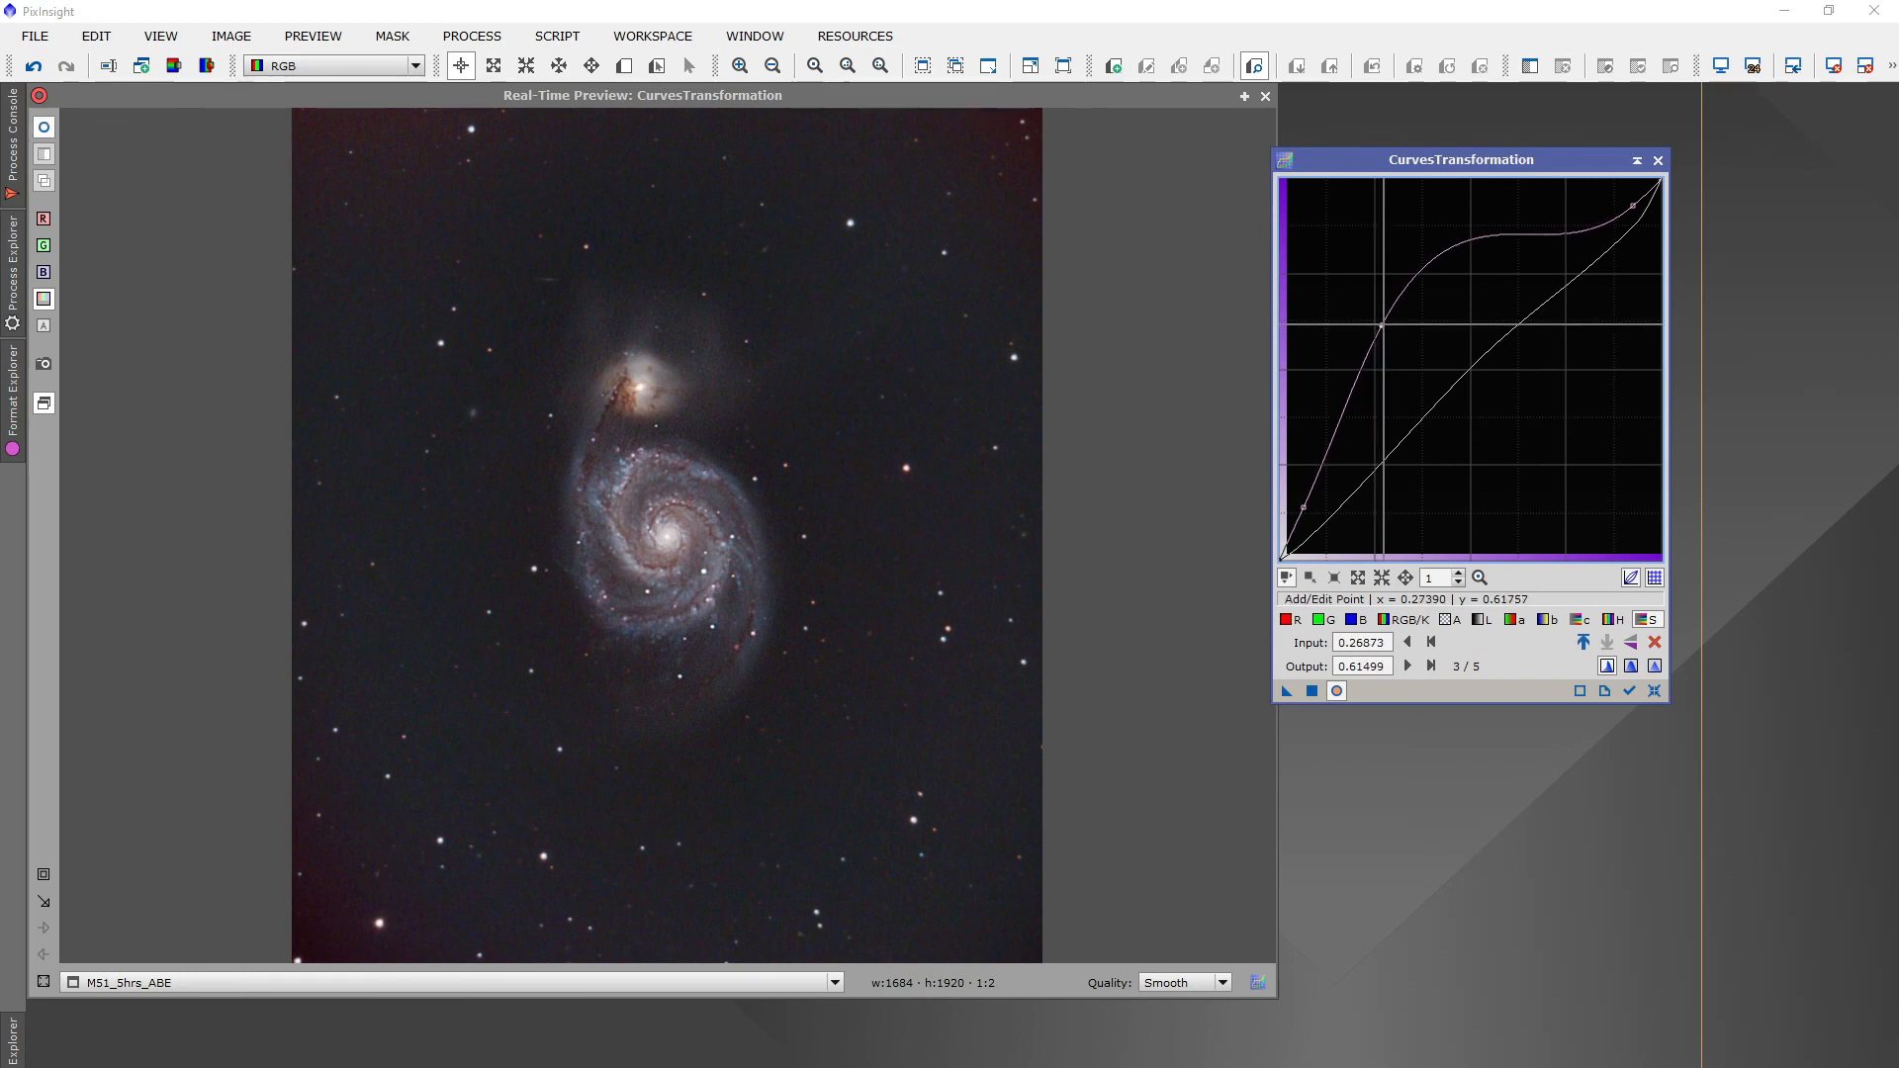
# Apply the curves to M51_5hrs_ABE, and close the real-time preview and CurvesTransformation
pyautogui.click(1311, 691)
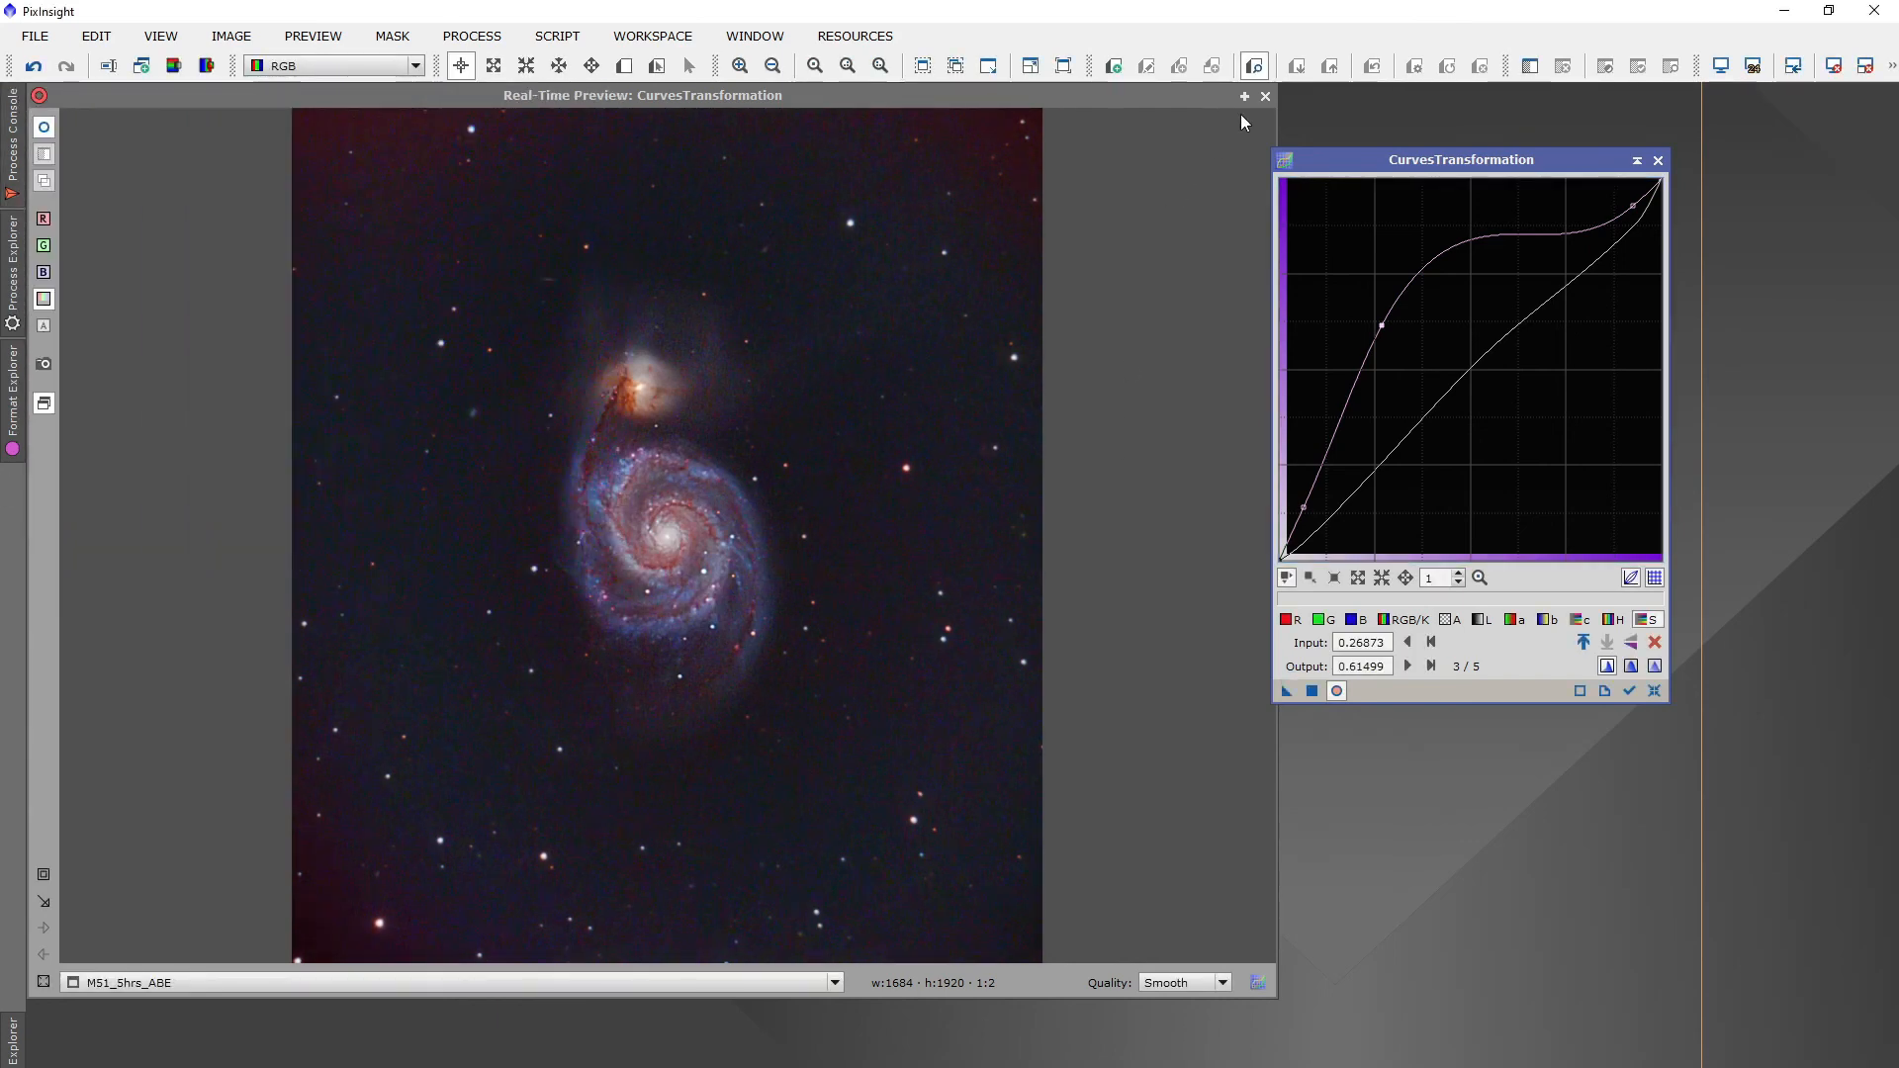
pyautogui.click(1266, 97)
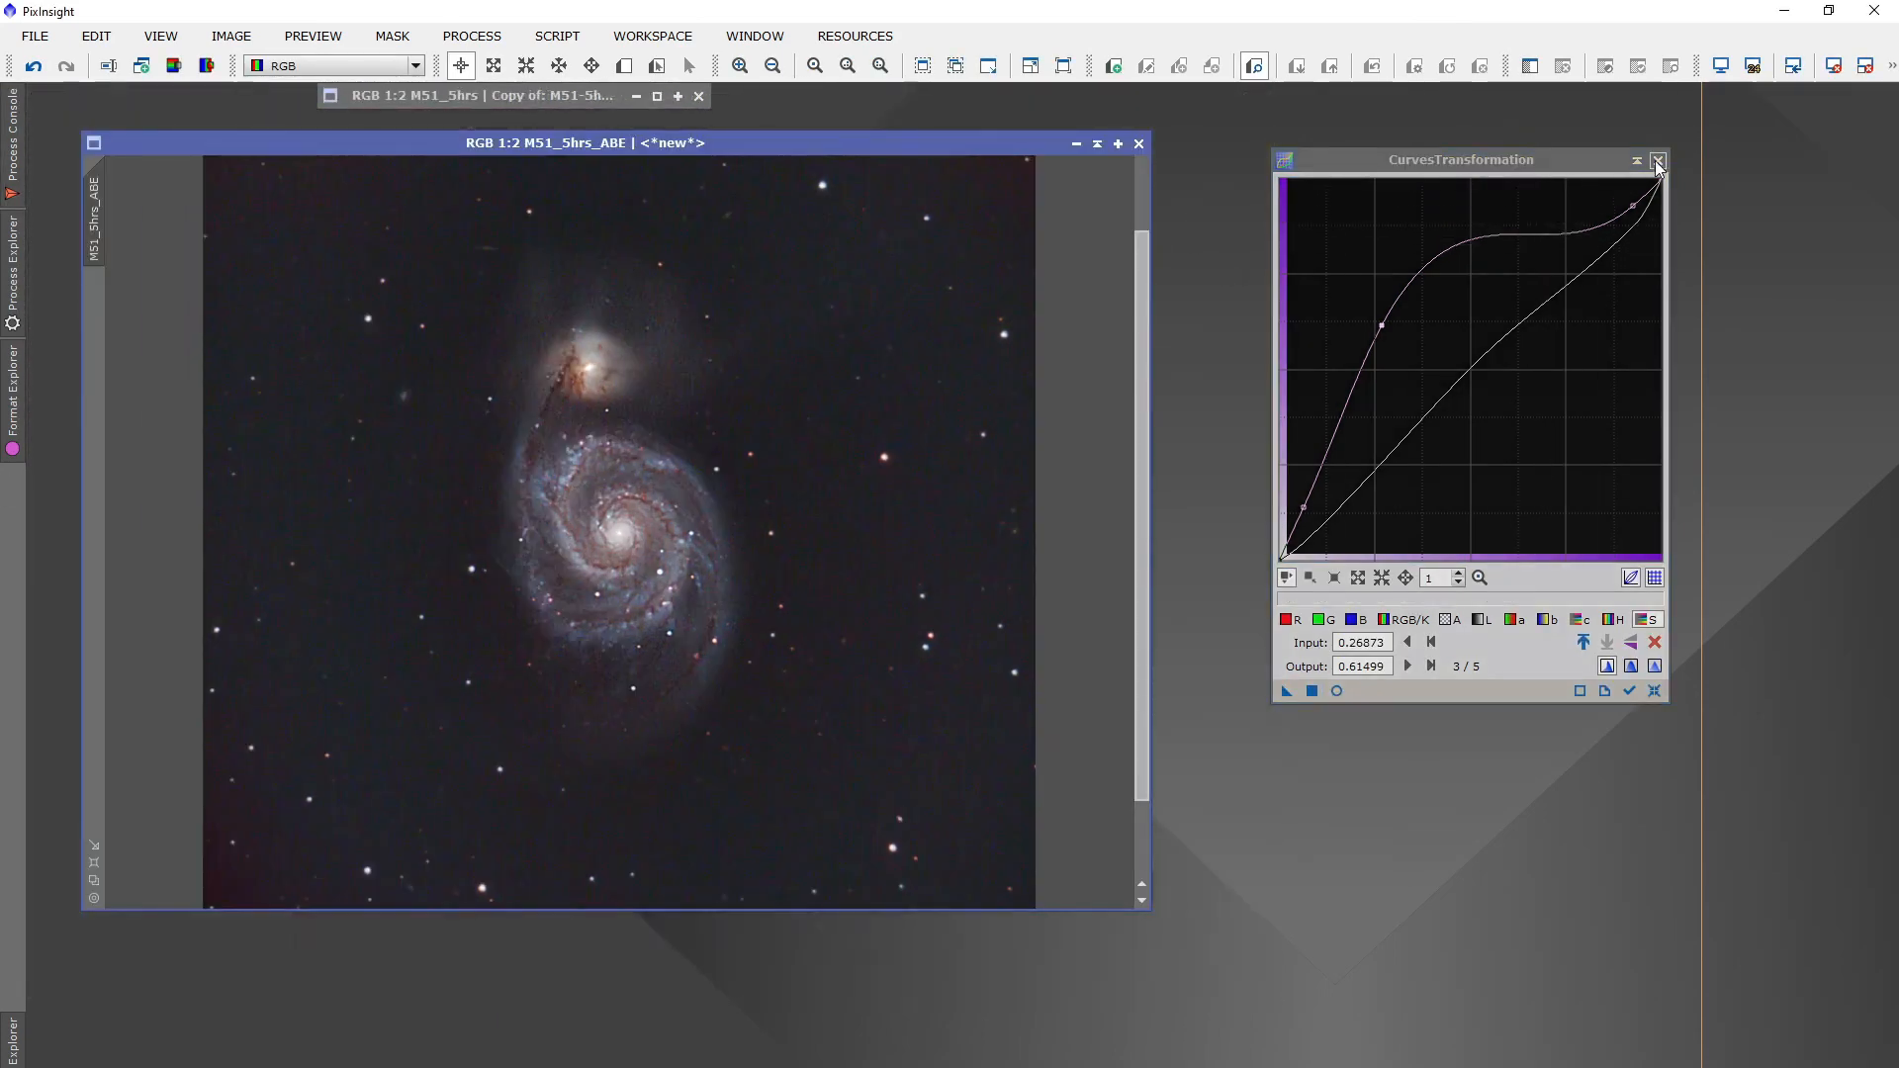
pyautogui.click(1658, 161)
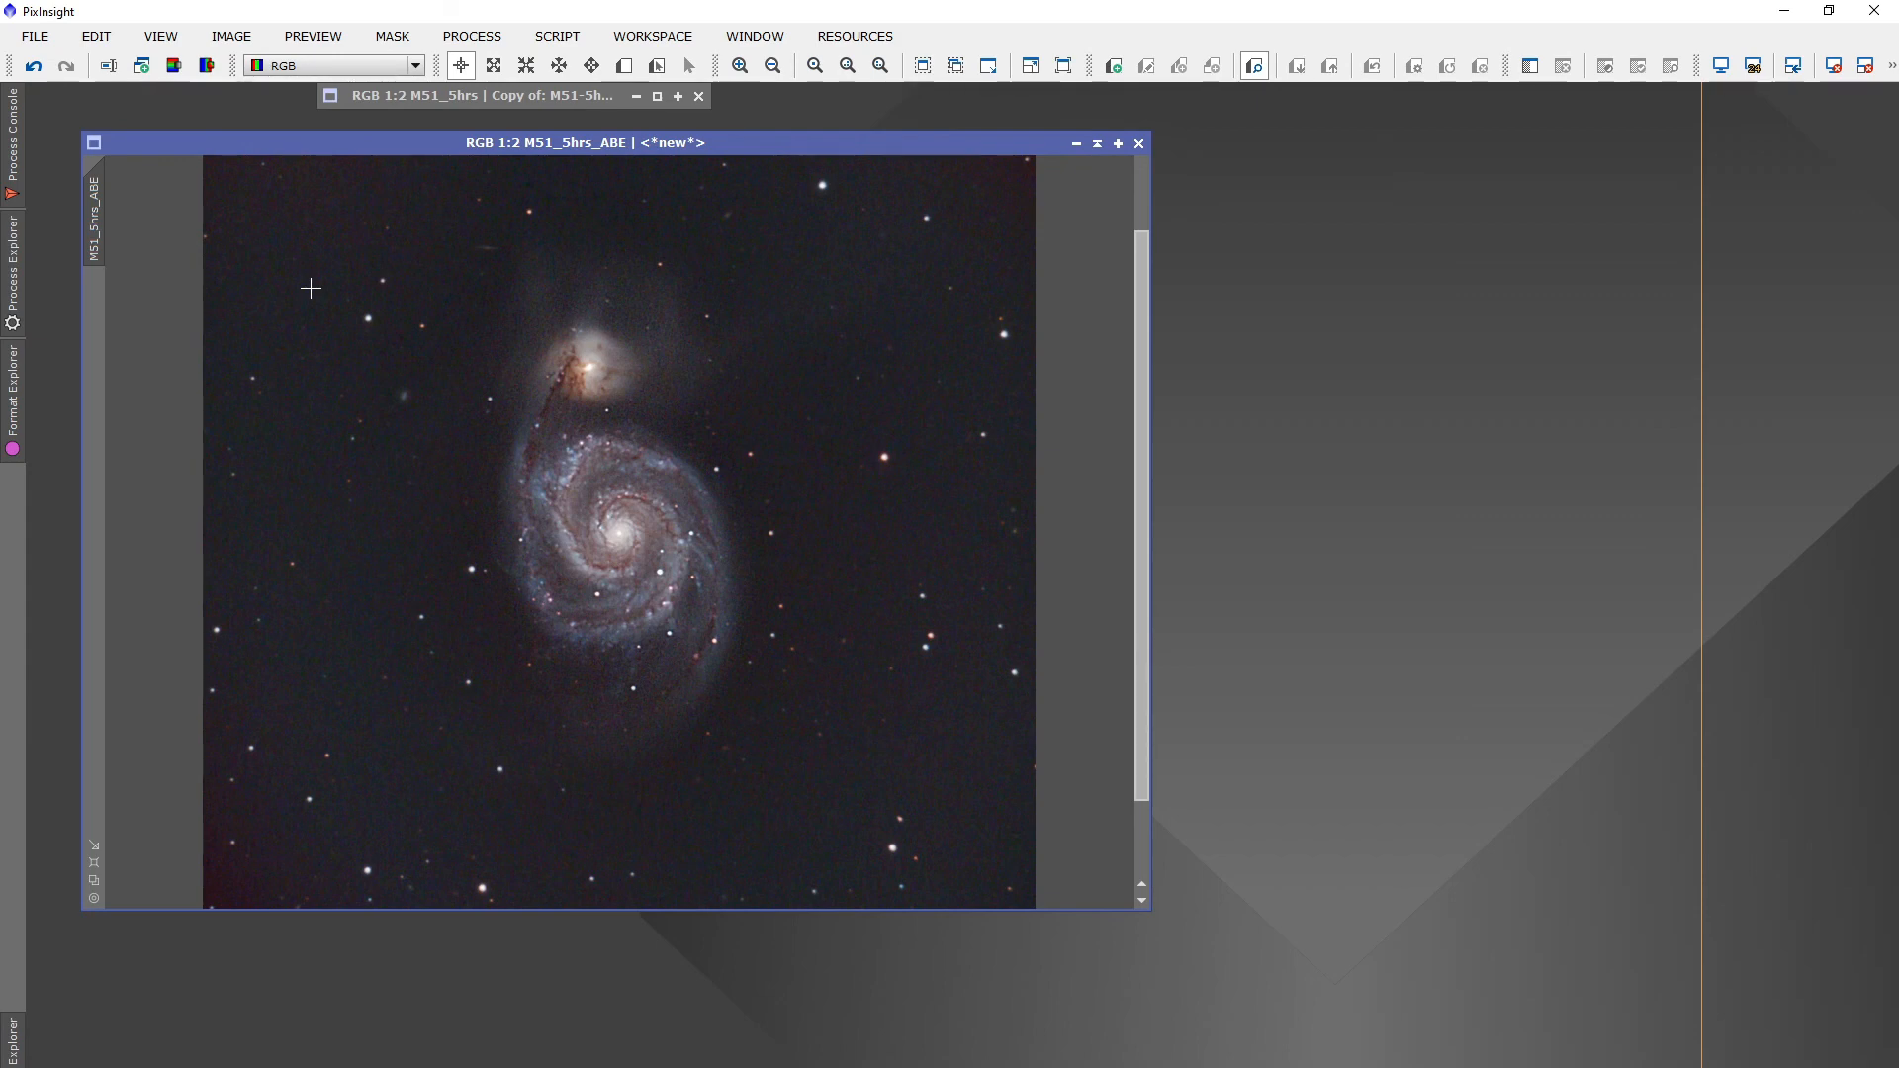
# Save the galaxy image as M51_5hrs_ABE.jpg in the M51_5Hrs folder with JPEG quality 100
pyautogui.click(48, 44)
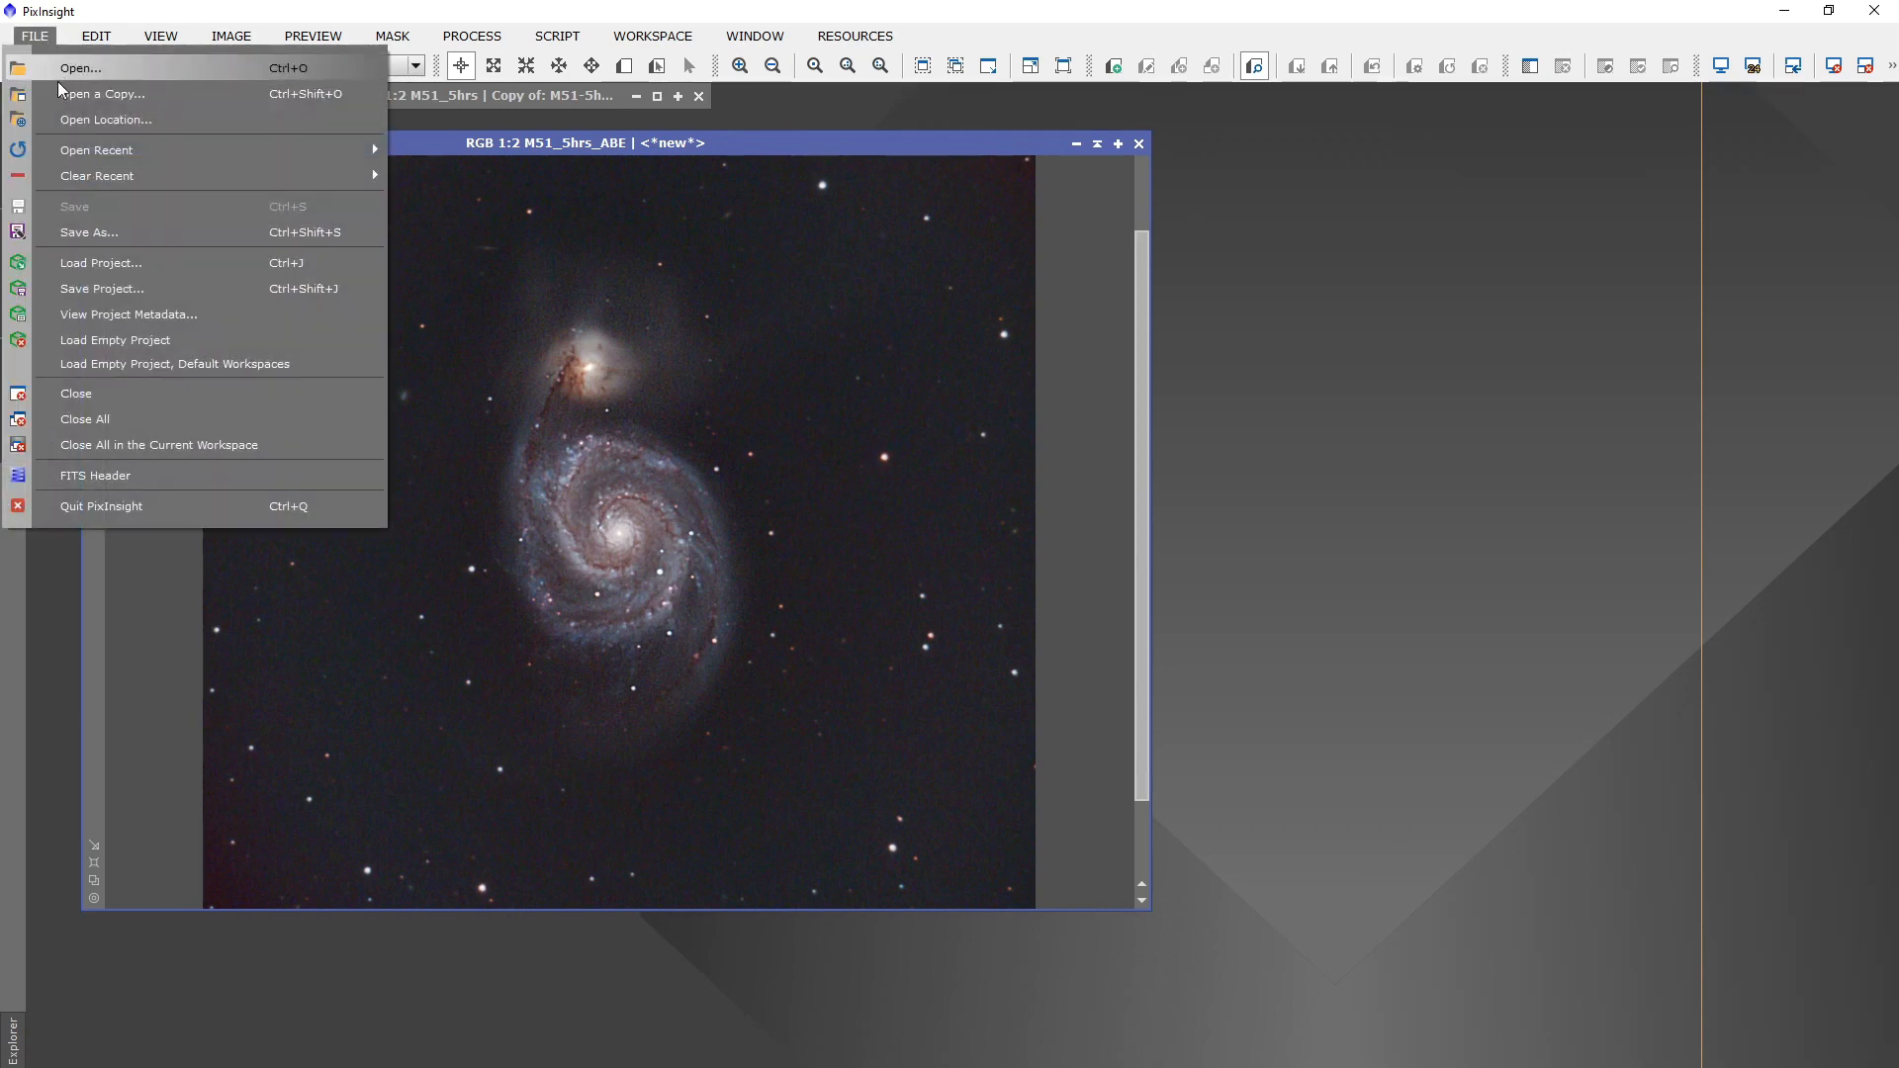
pyautogui.click(123, 229)
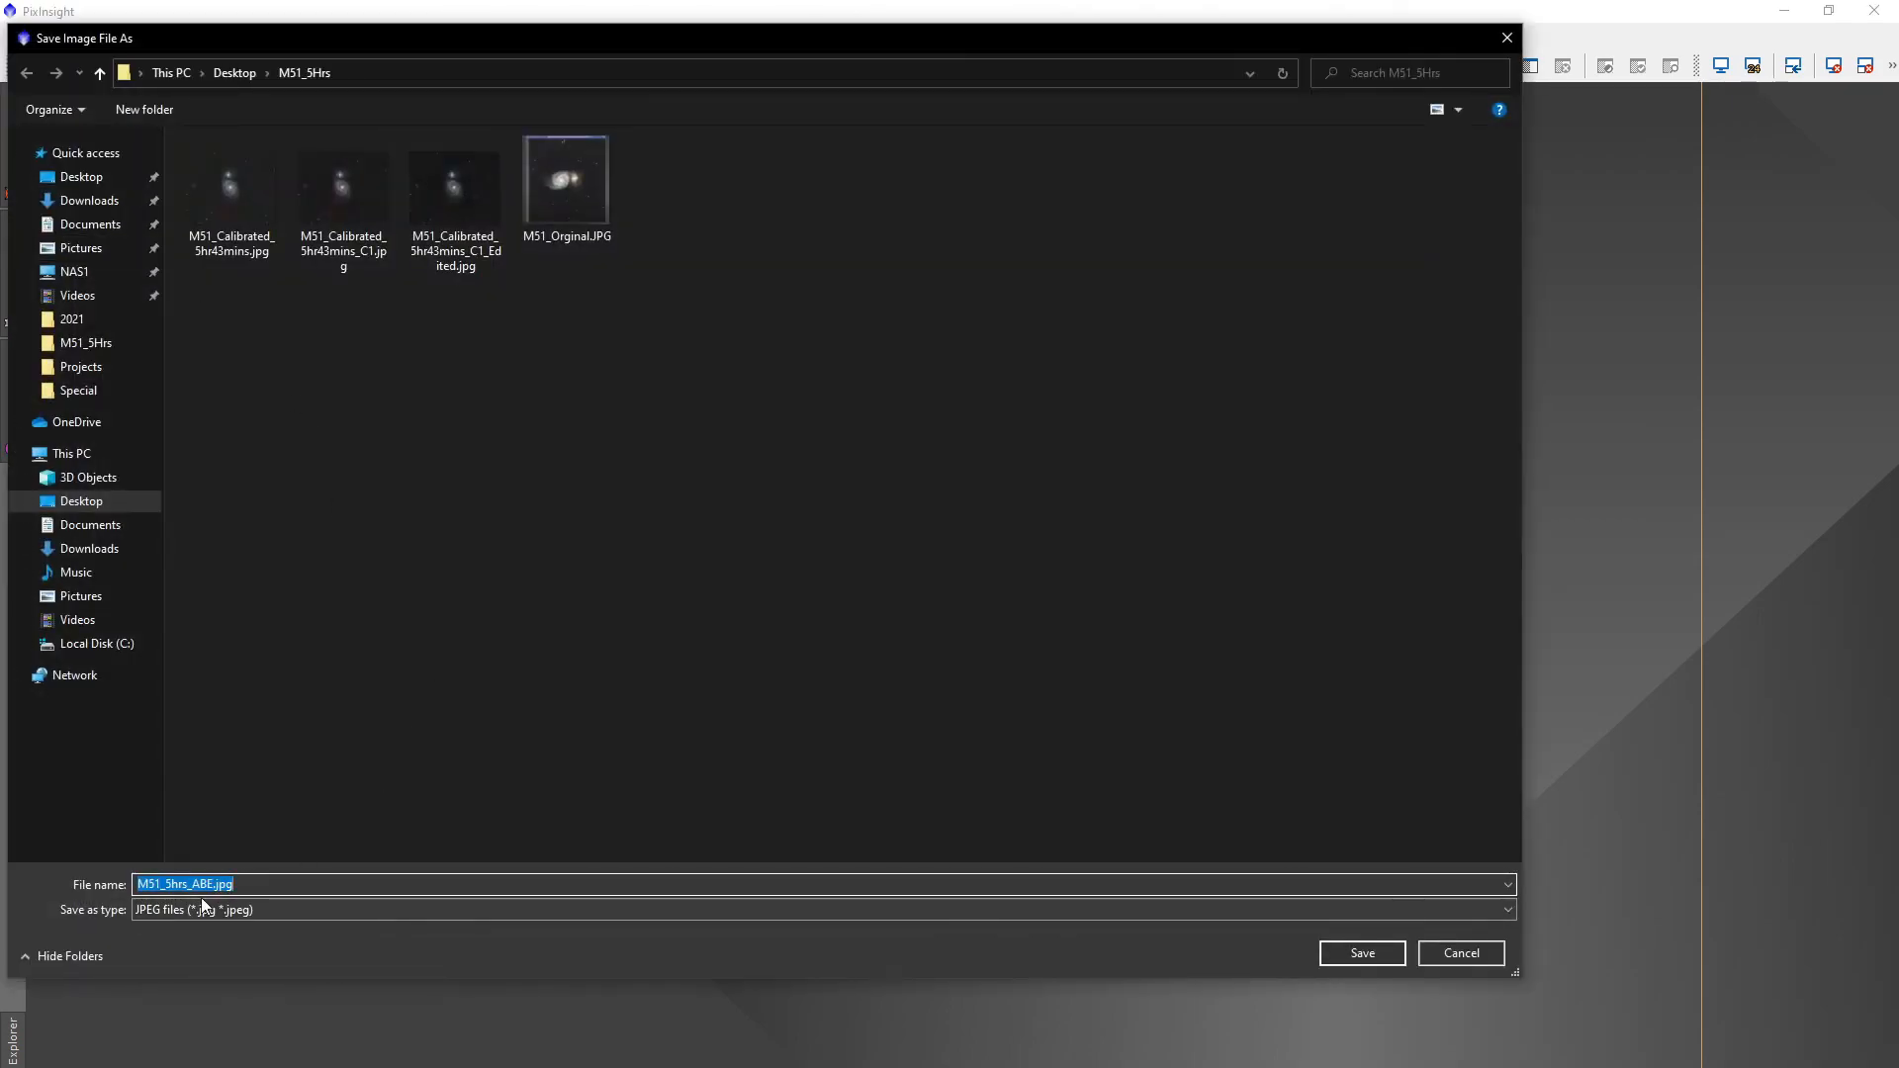
pyautogui.click(1363, 953)
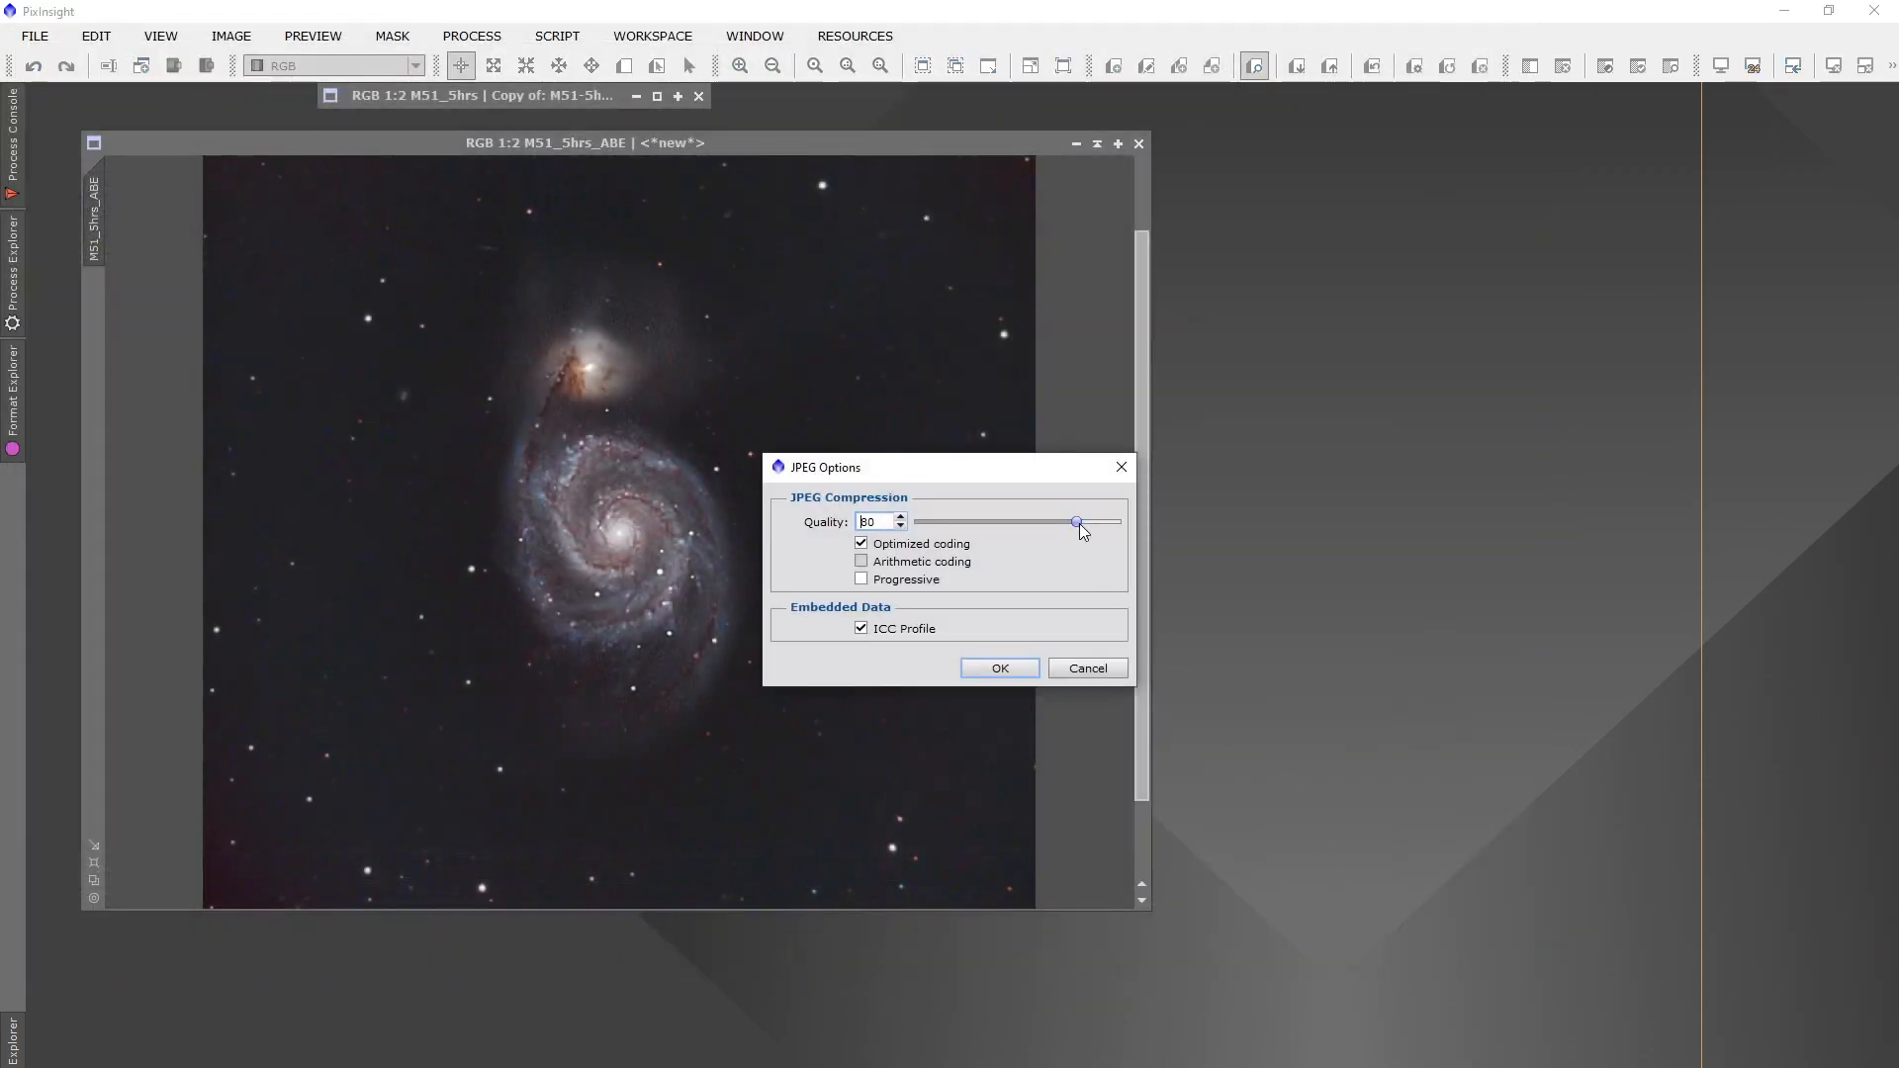
pyautogui.moveTo(1078, 524); pyautogui.dragTo(1224, 534)
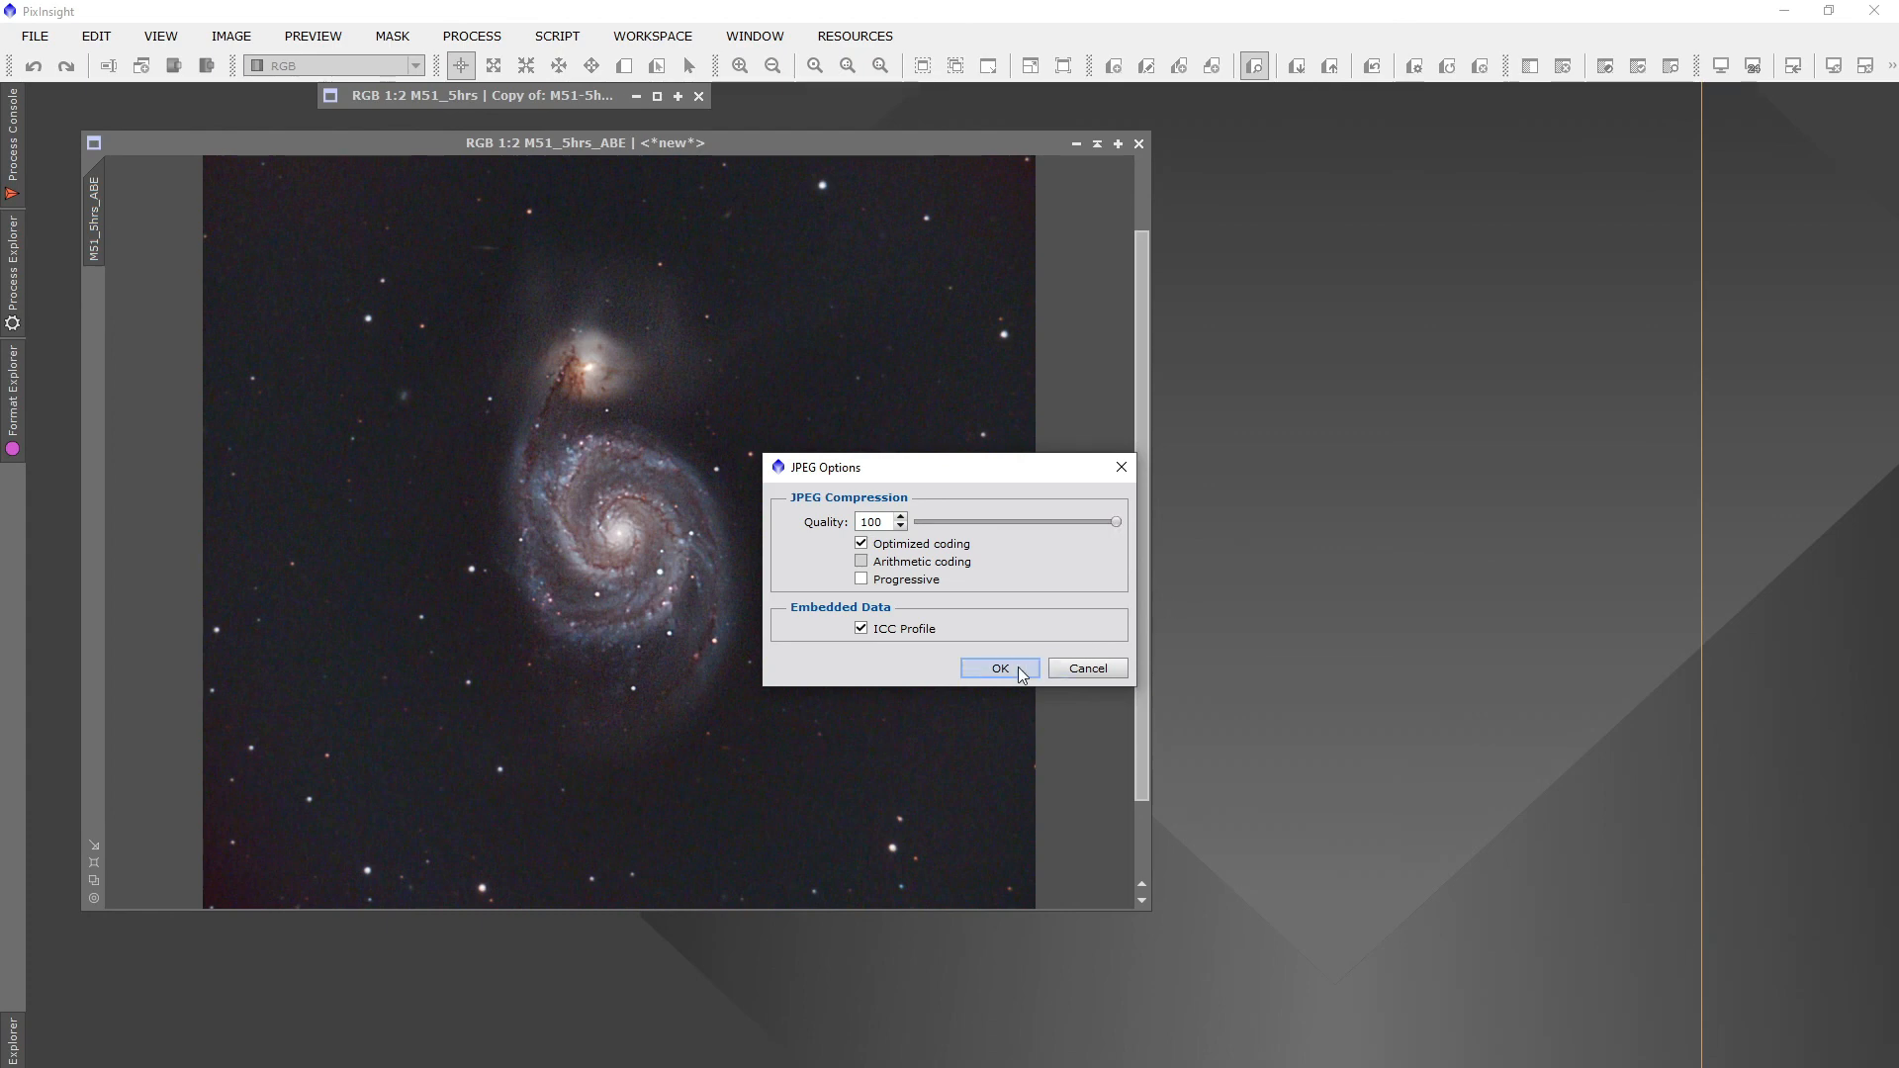